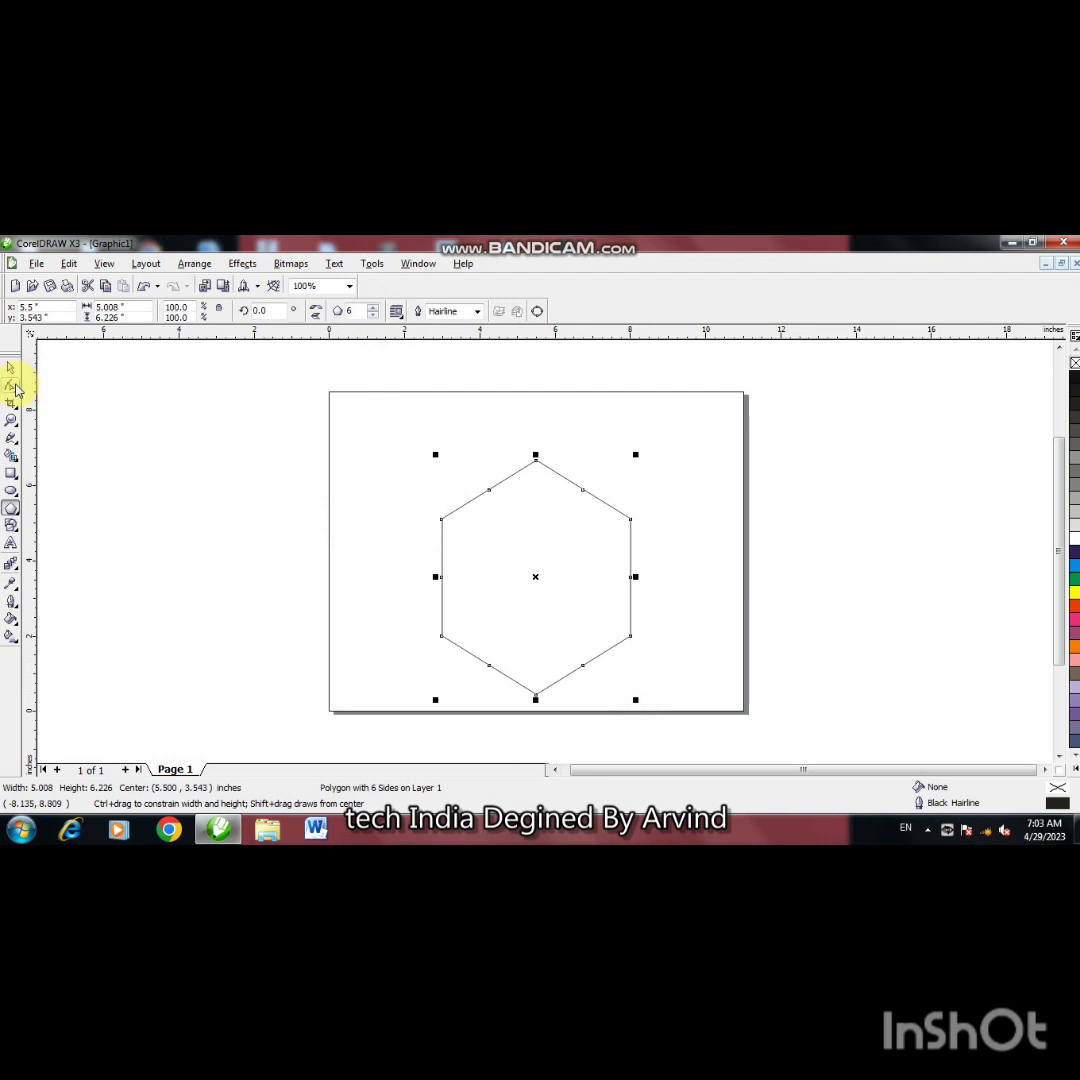
# Step: Round the hexagon's corners by converting its sides to curves and deleting the corner nodes
pyautogui.click(11, 386)
pyautogui.rightClick(513, 482)
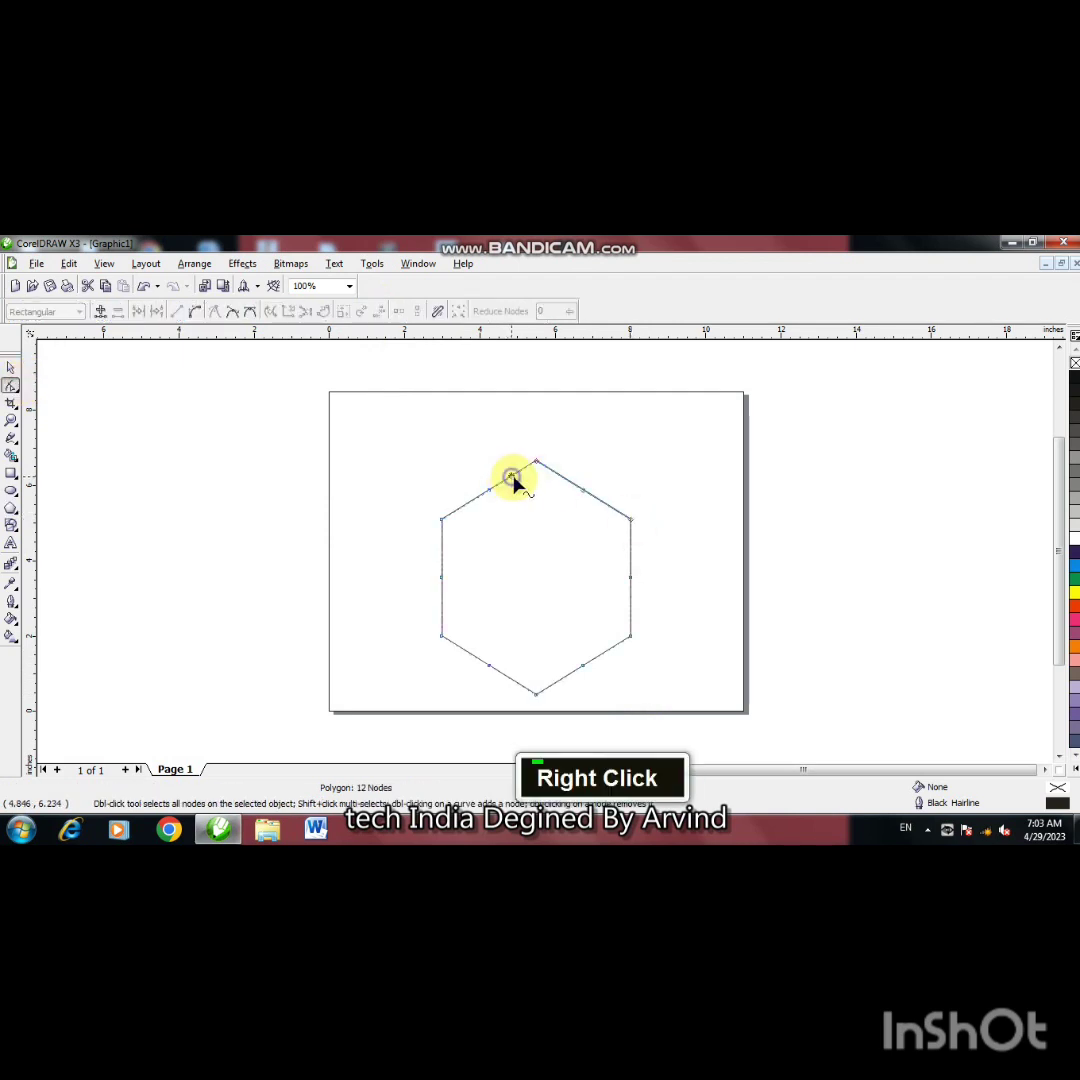
pyautogui.click(550, 538)
pyautogui.rightClick(563, 479)
pyautogui.click(578, 535)
pyautogui.doubleClick(537, 465)
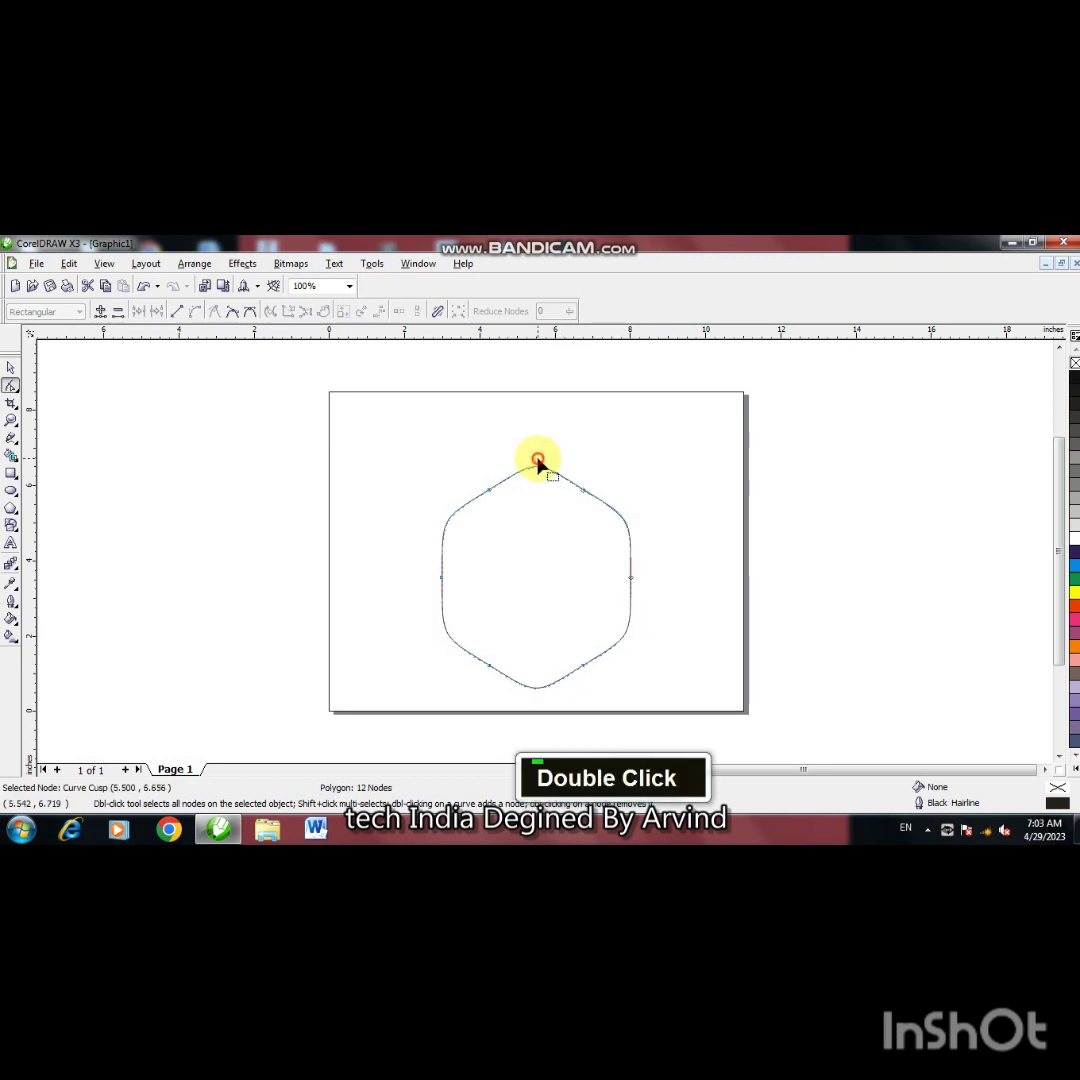
pyautogui.click(11, 369)
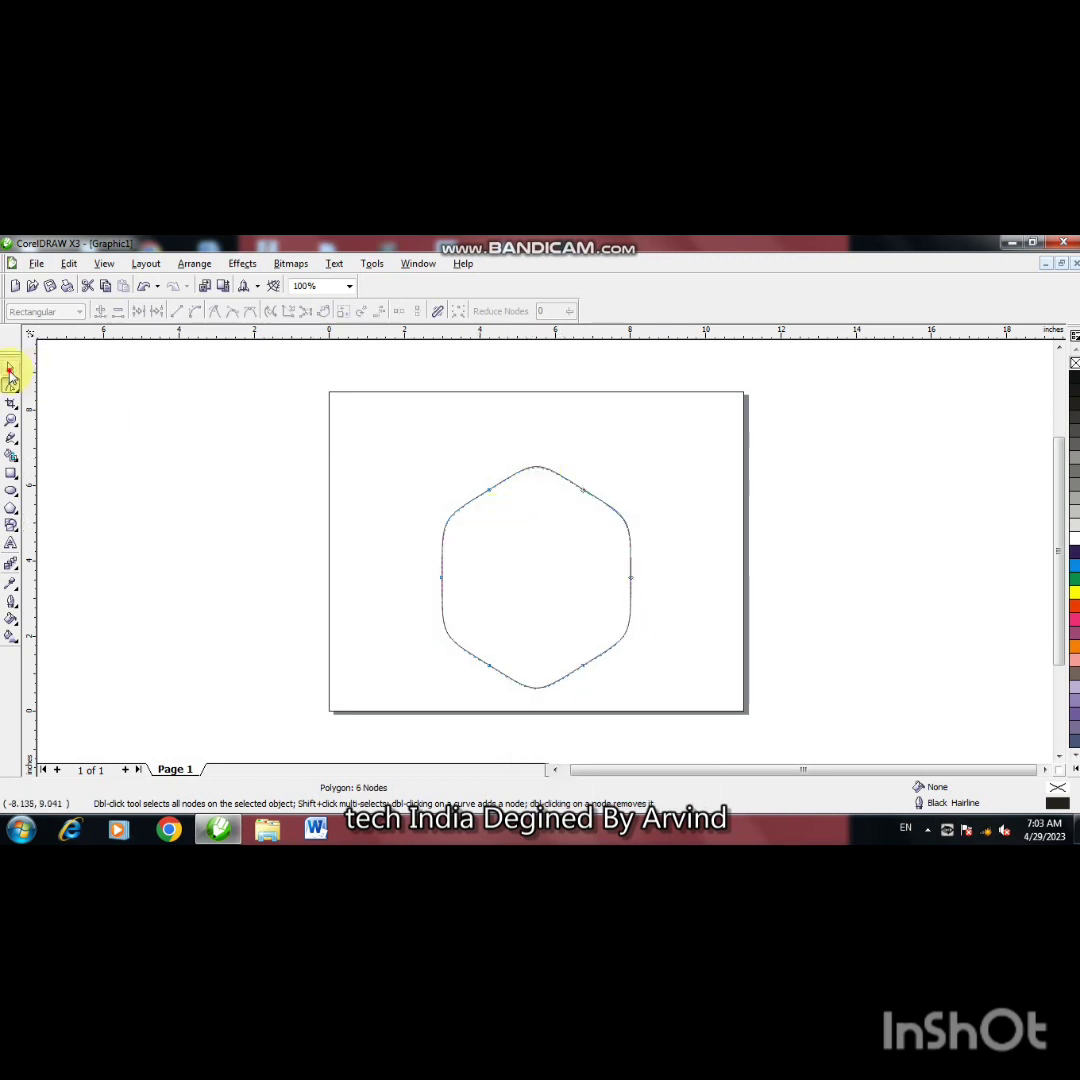
pyautogui.doubleClick(169, 470)
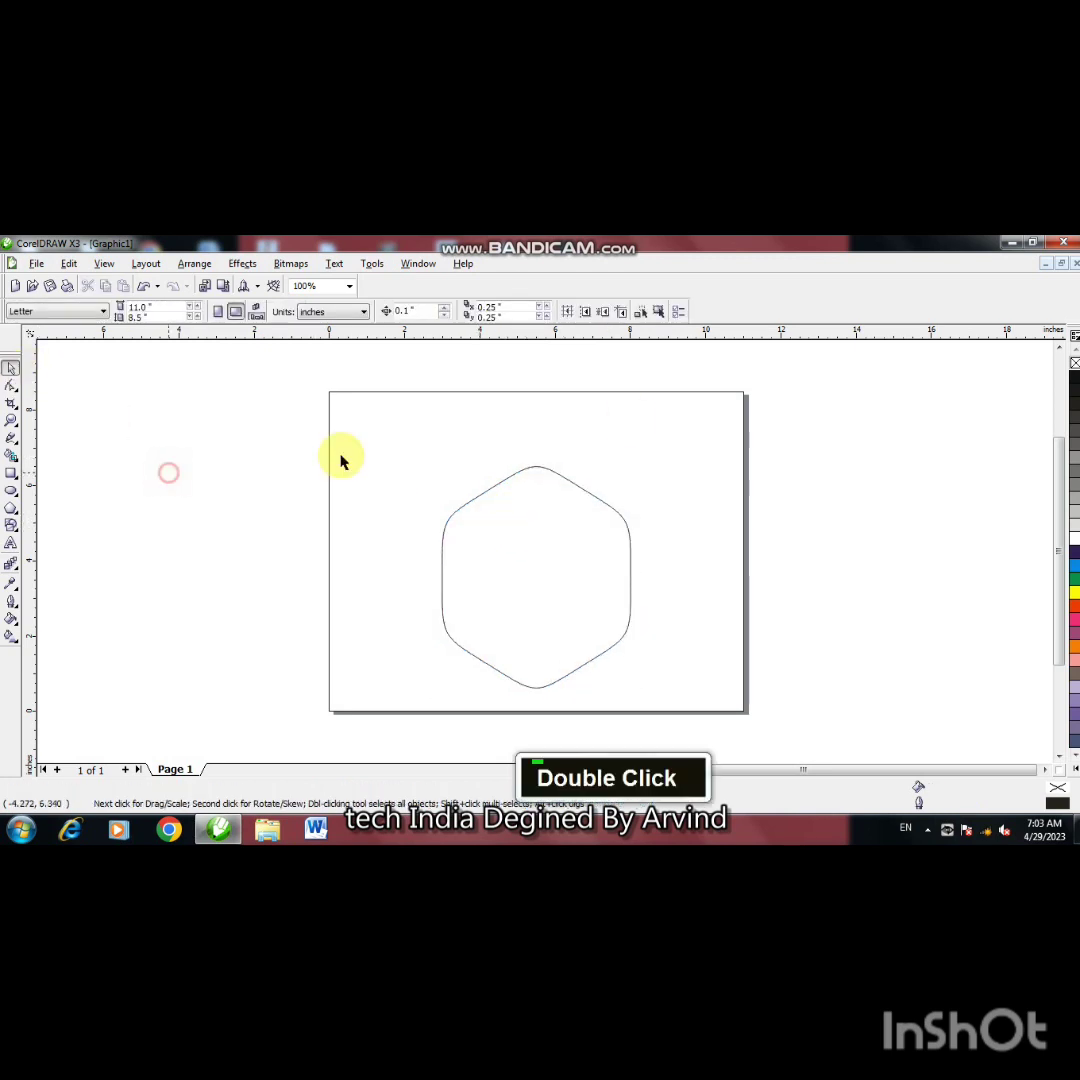
# Step: Move the rounded hexagon straight up so its center sits at about y 4.2 inches
pyautogui.click(548, 474)
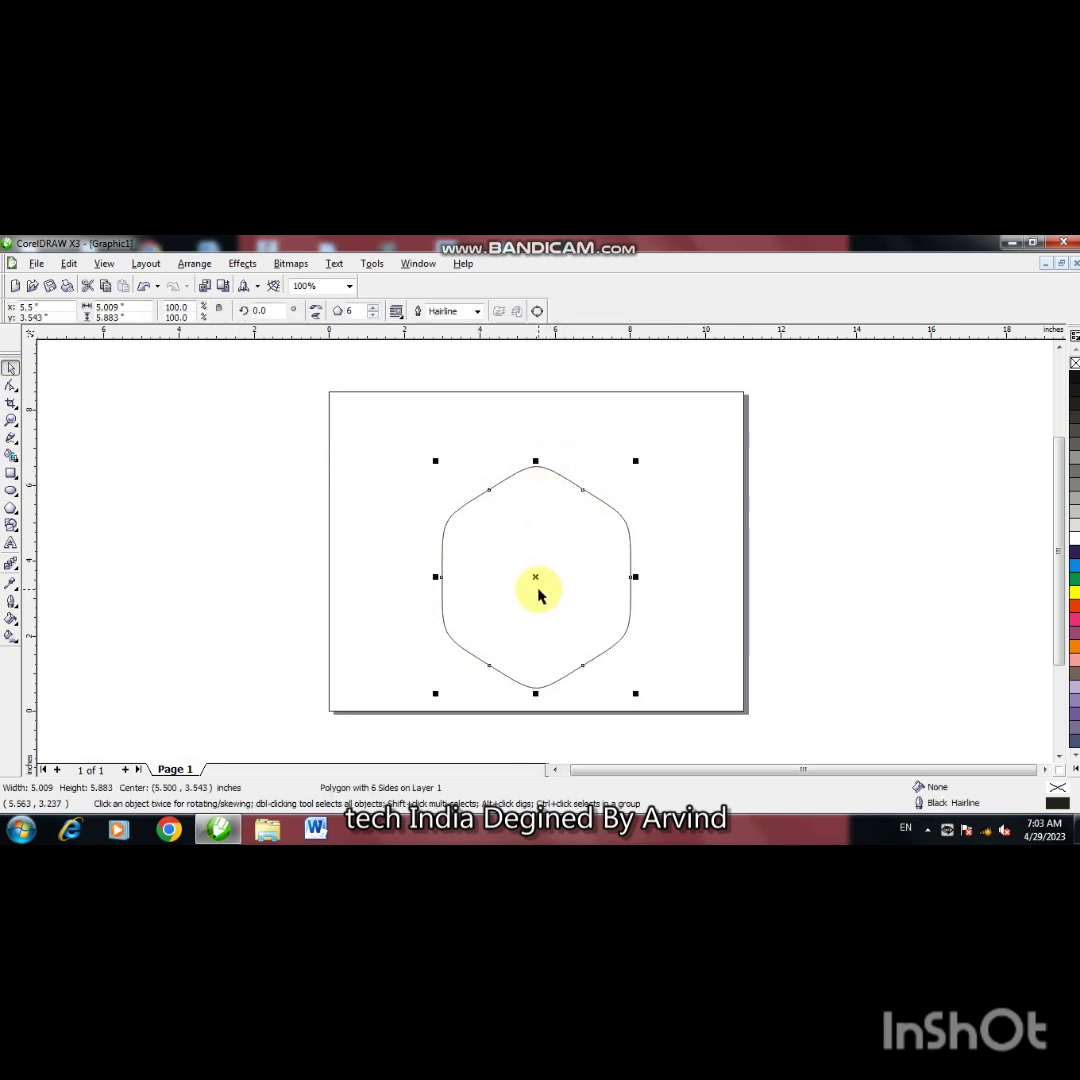
pyautogui.moveTo(535, 577); pyautogui.dragTo(535, 552)
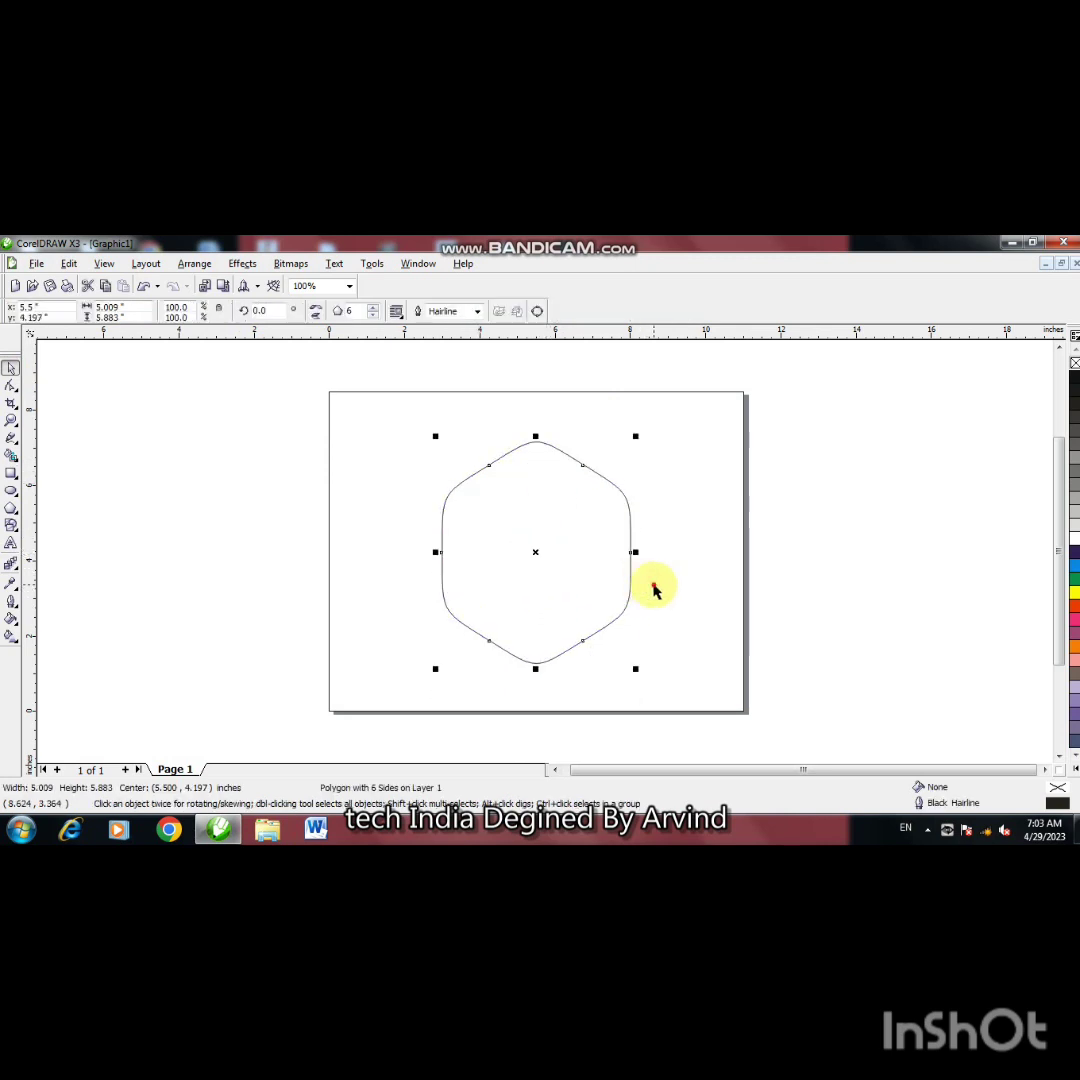
pyautogui.click(622, 600)
pyautogui.click(627, 605)
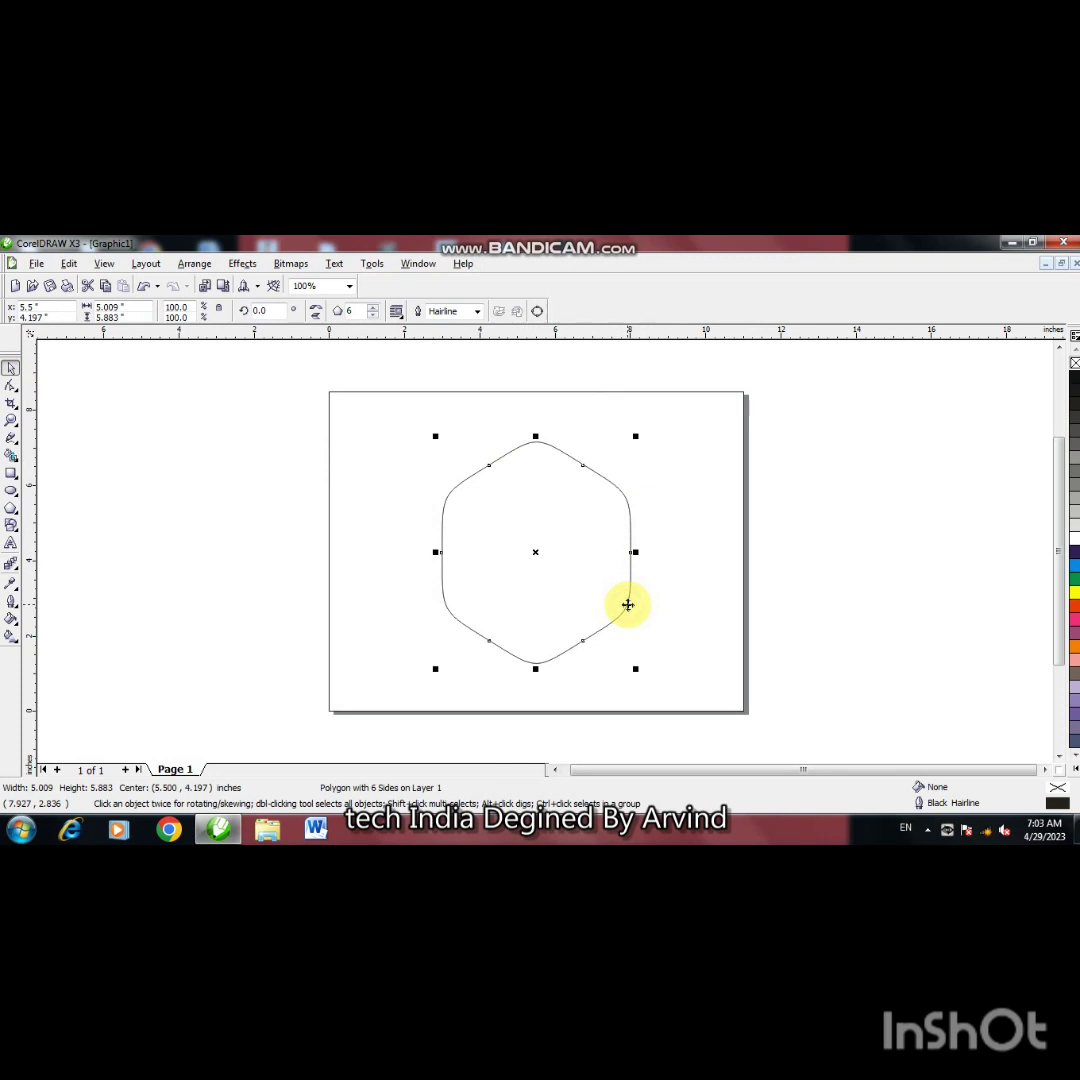
# Step: Create a concentric copy of the rounded hexagon scaled to about 92% and fill it with white
pyautogui.moveTo(635, 668); pyautogui.dragTo(632, 657)
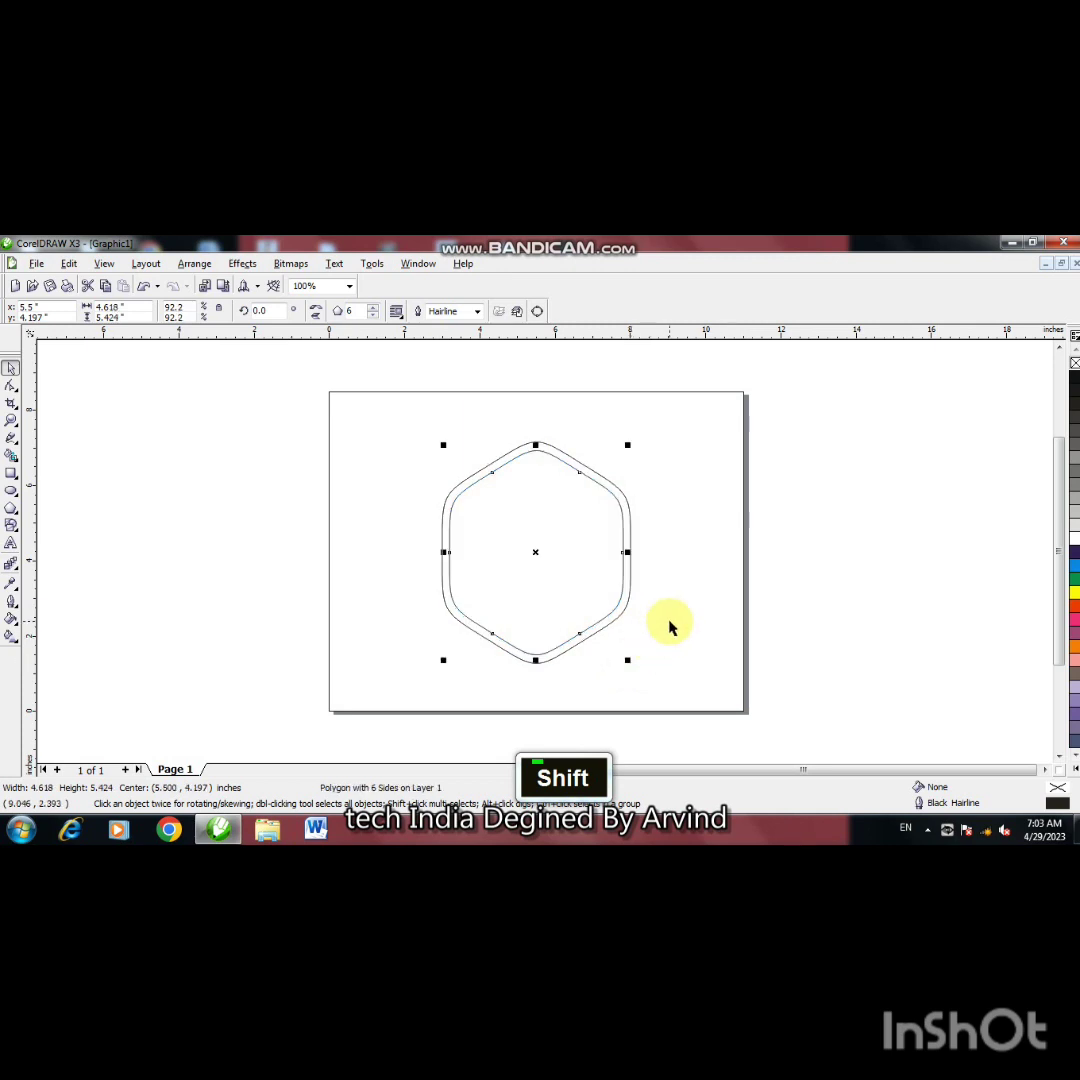
pyautogui.click(615, 610)
pyautogui.click(1074, 538)
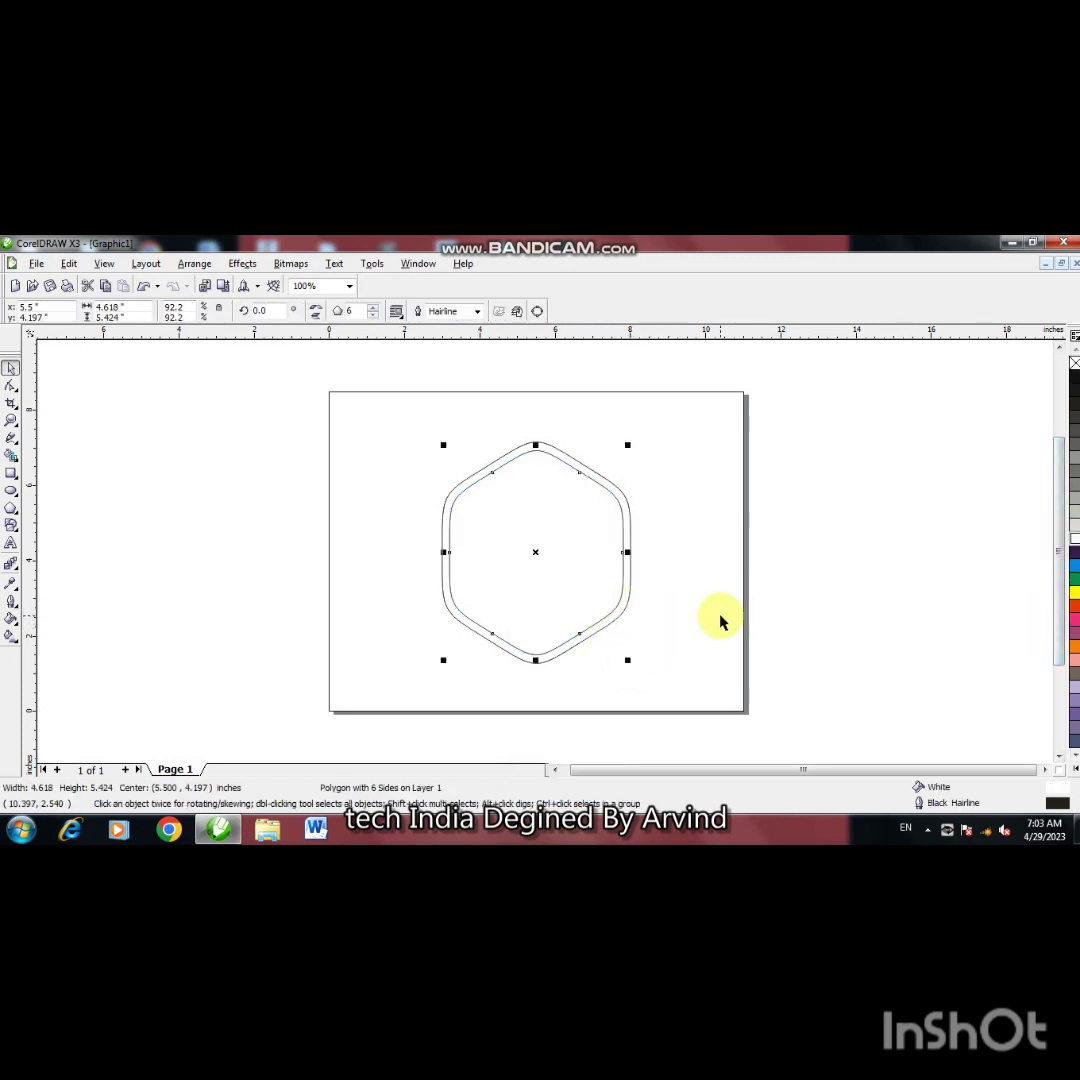
# Step: Duplicate the white hexagon, shrink it concentrically to about 86%, and give it a 4.0 pt outline in 100C100M100Y100K
pyautogui.press('KP_Add')
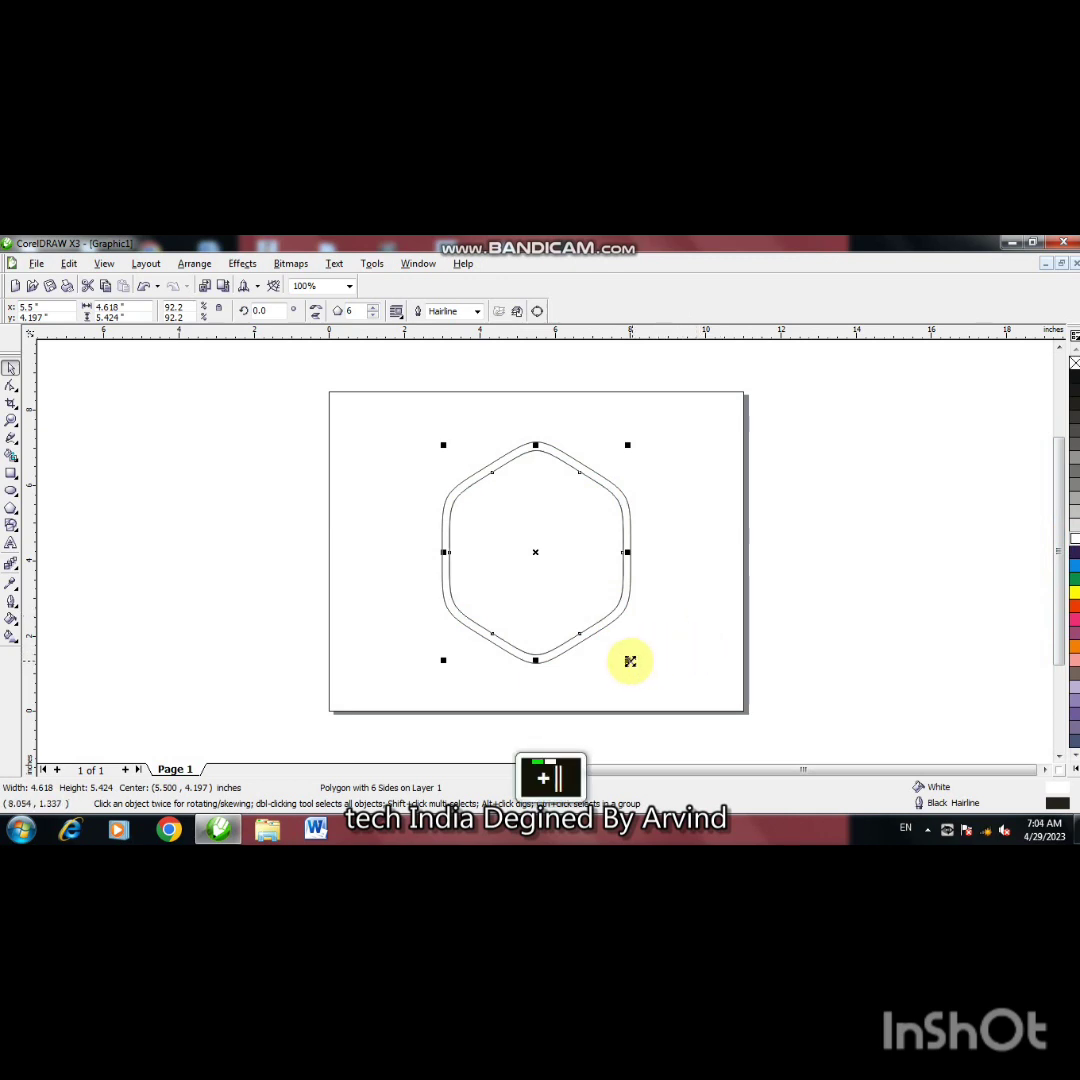
pyautogui.moveTo(630, 661); pyautogui.dragTo(624, 652)
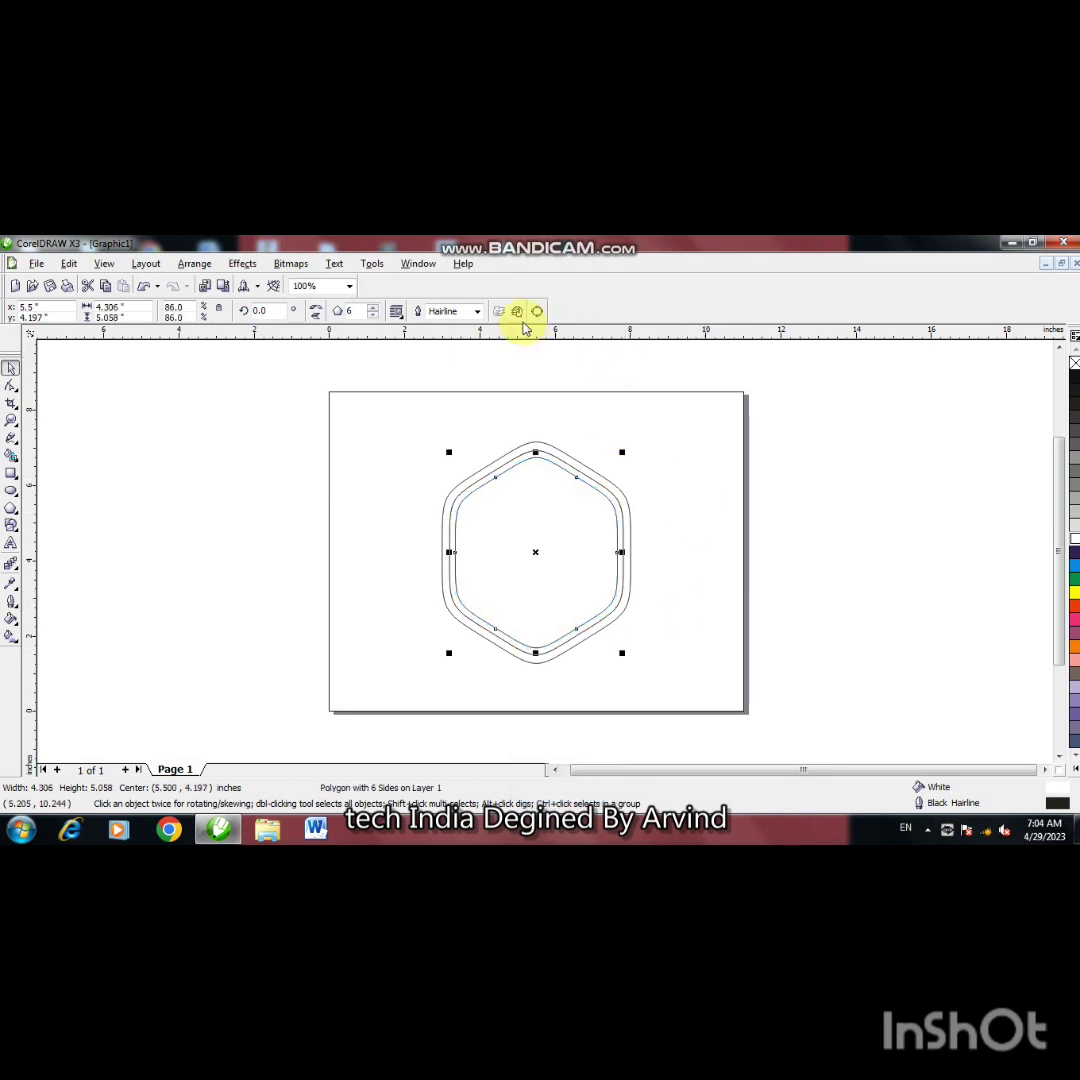
pyautogui.click(476, 311)
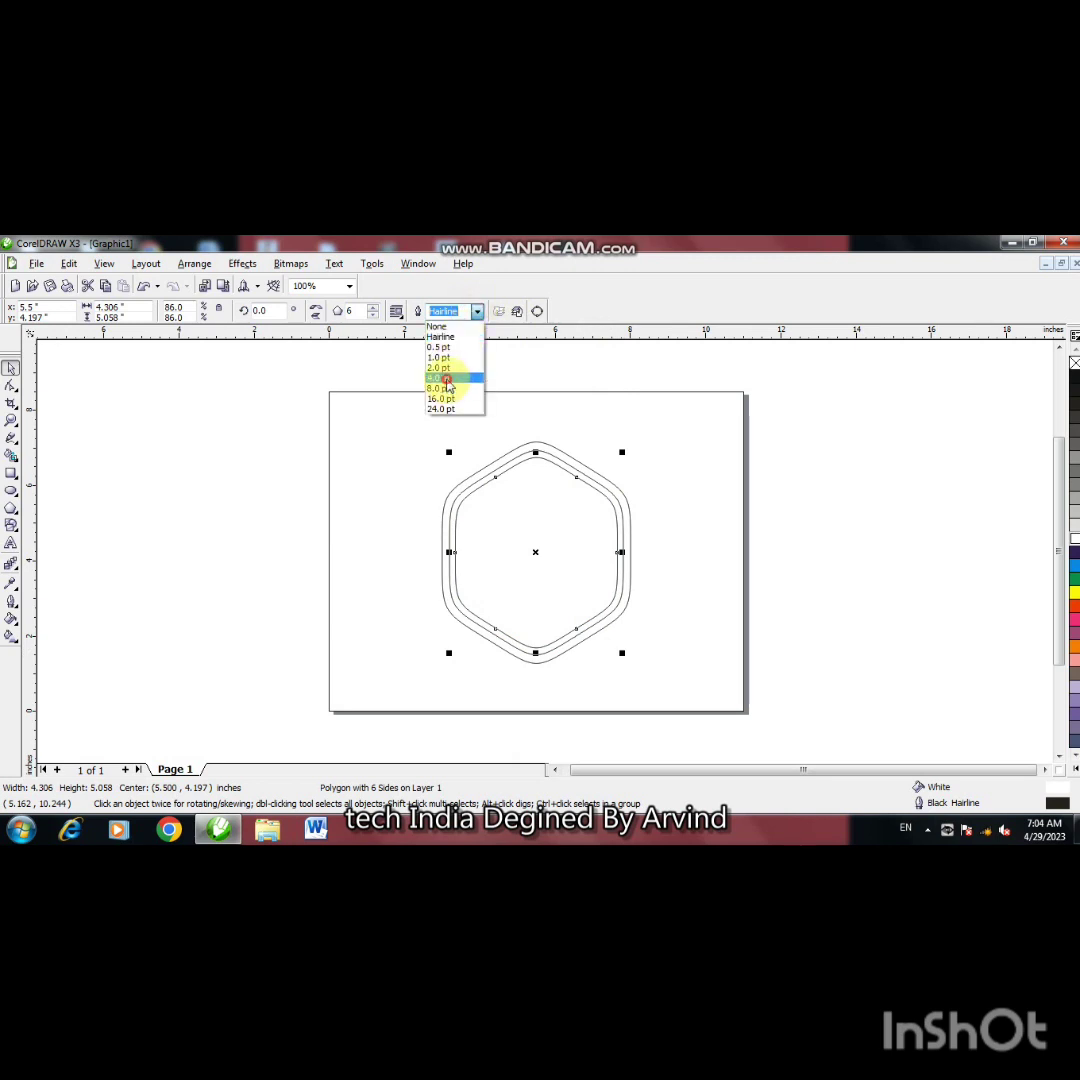
pyautogui.click(440, 355)
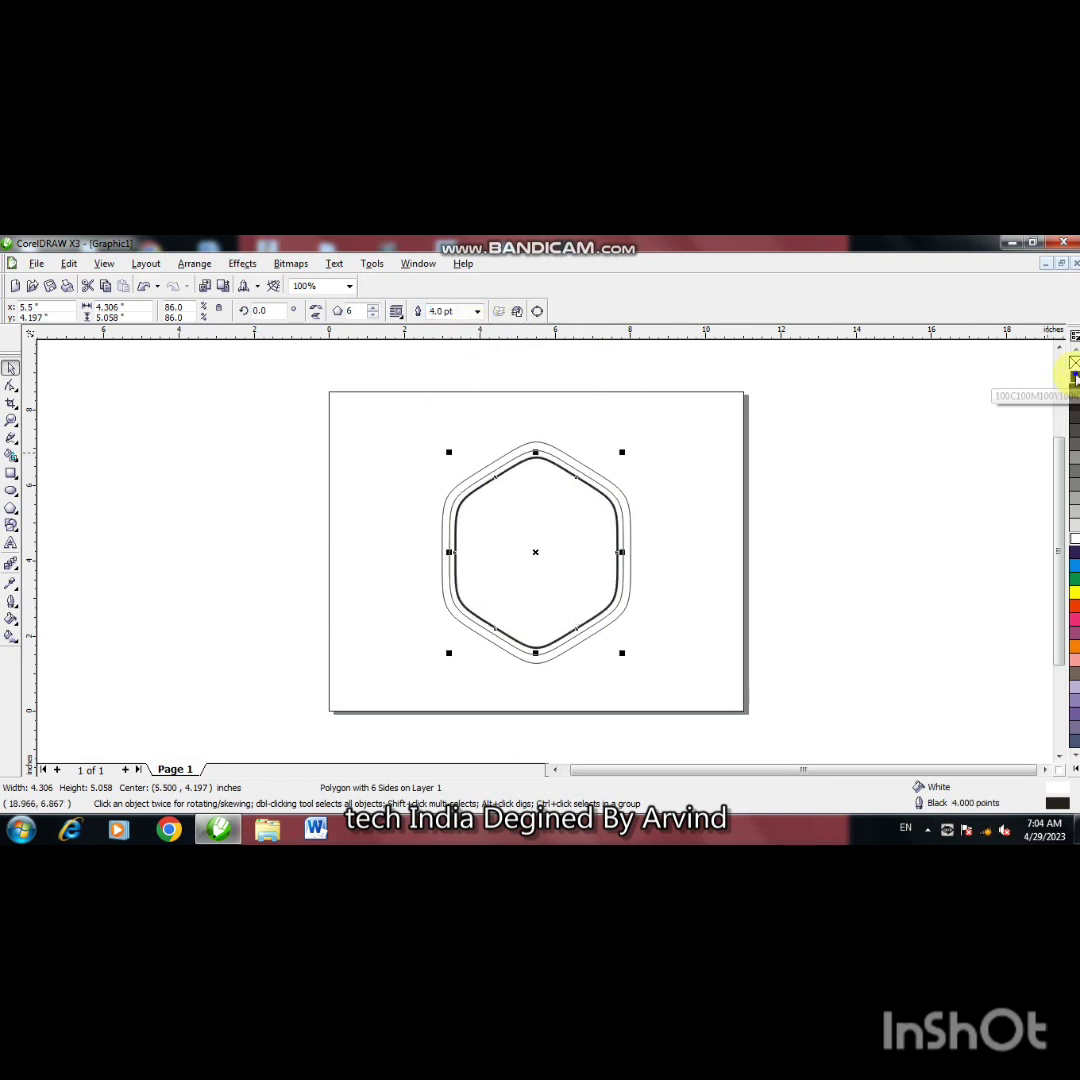
pyautogui.click(955, 463)
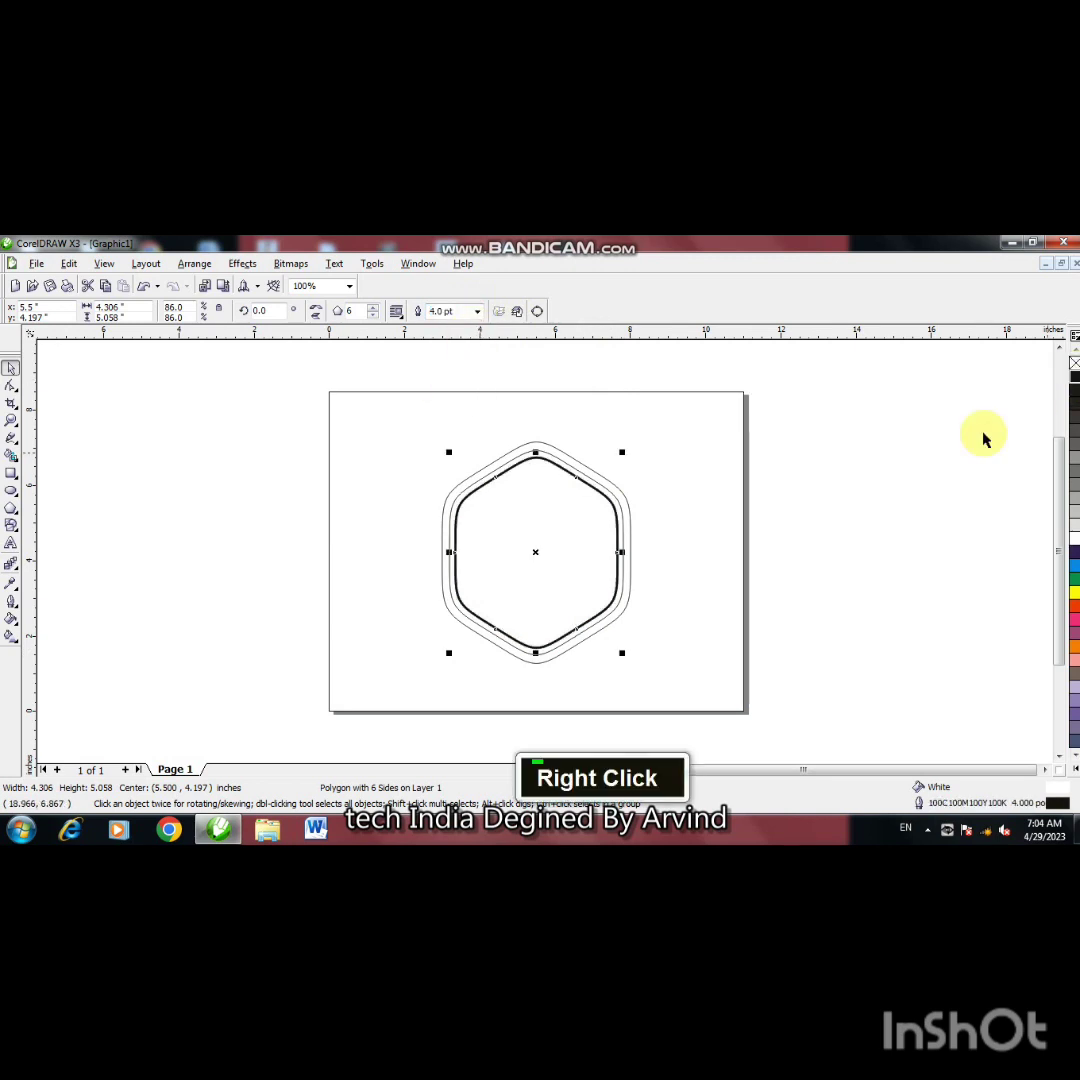
# Step: Enlarge the middle hexagon to about 94% and the innermost one to about 88%, keeping both centered
pyautogui.click(618, 507)
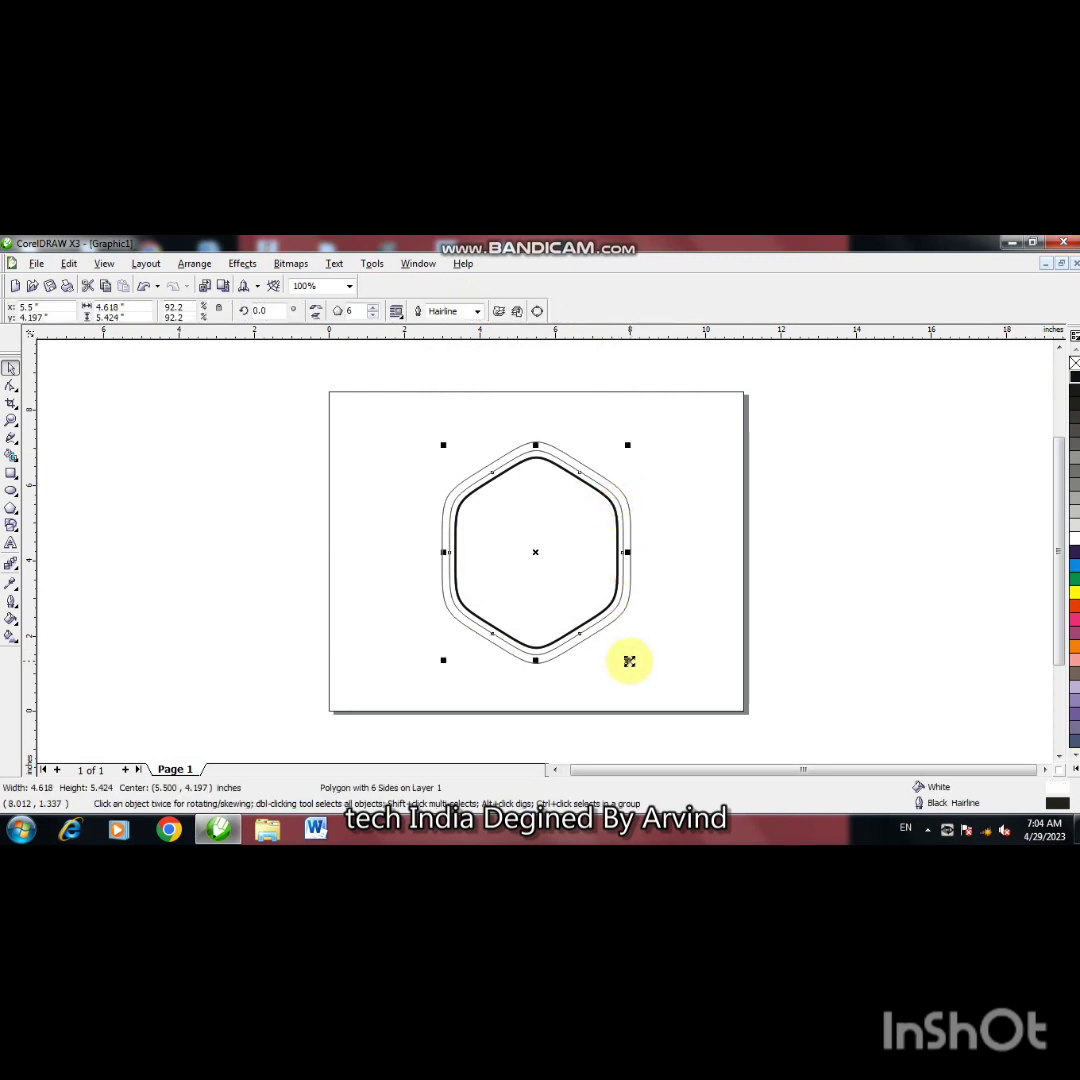
pyautogui.keyDown('shift'); pyautogui.click(629, 661); pyautogui.keyUp('shift')
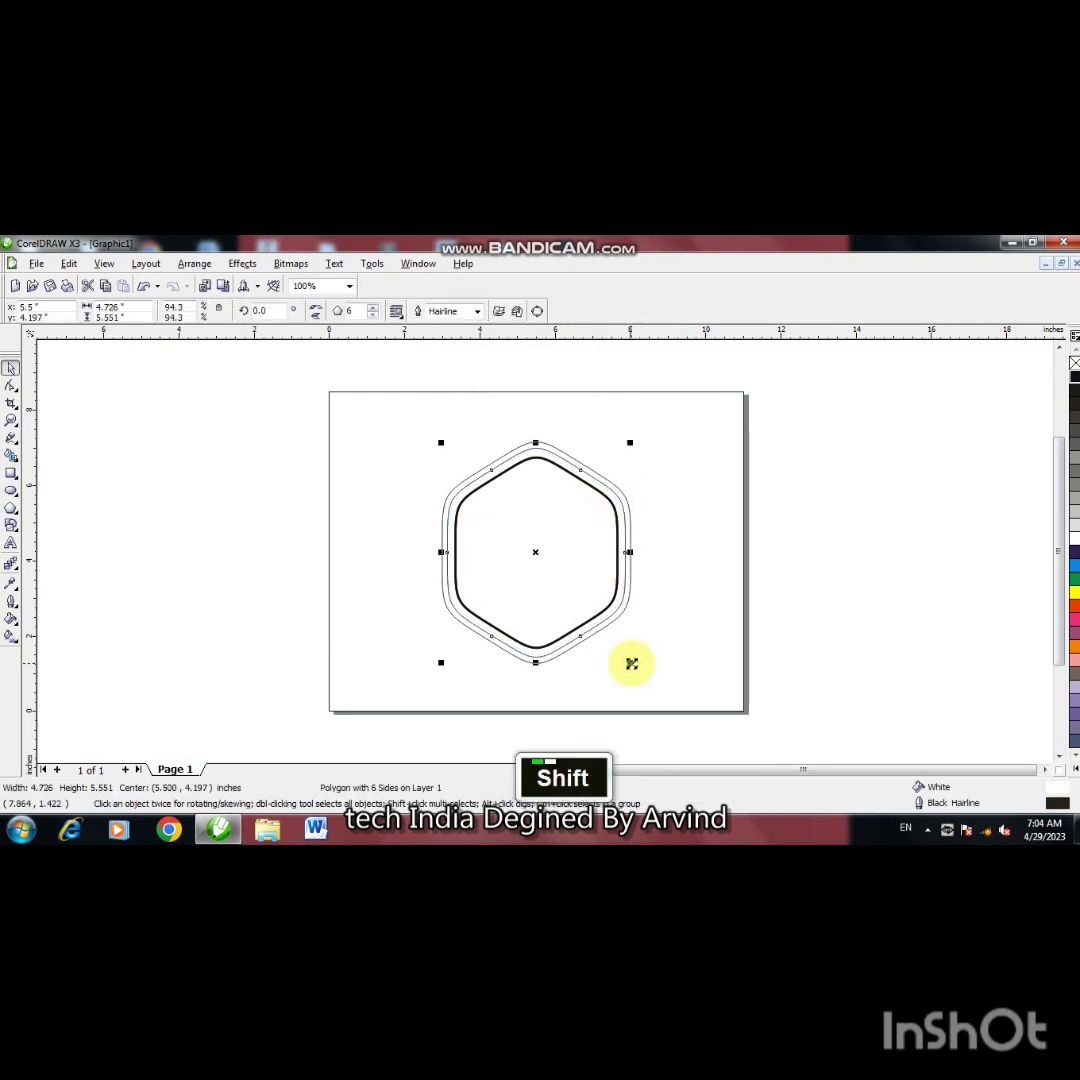
pyautogui.keyDown('shift'); pyautogui.click(629, 615); pyautogui.keyUp('shift')
pyautogui.keyDown('shift'); pyautogui.click(619, 635); pyautogui.keyUp('shift')
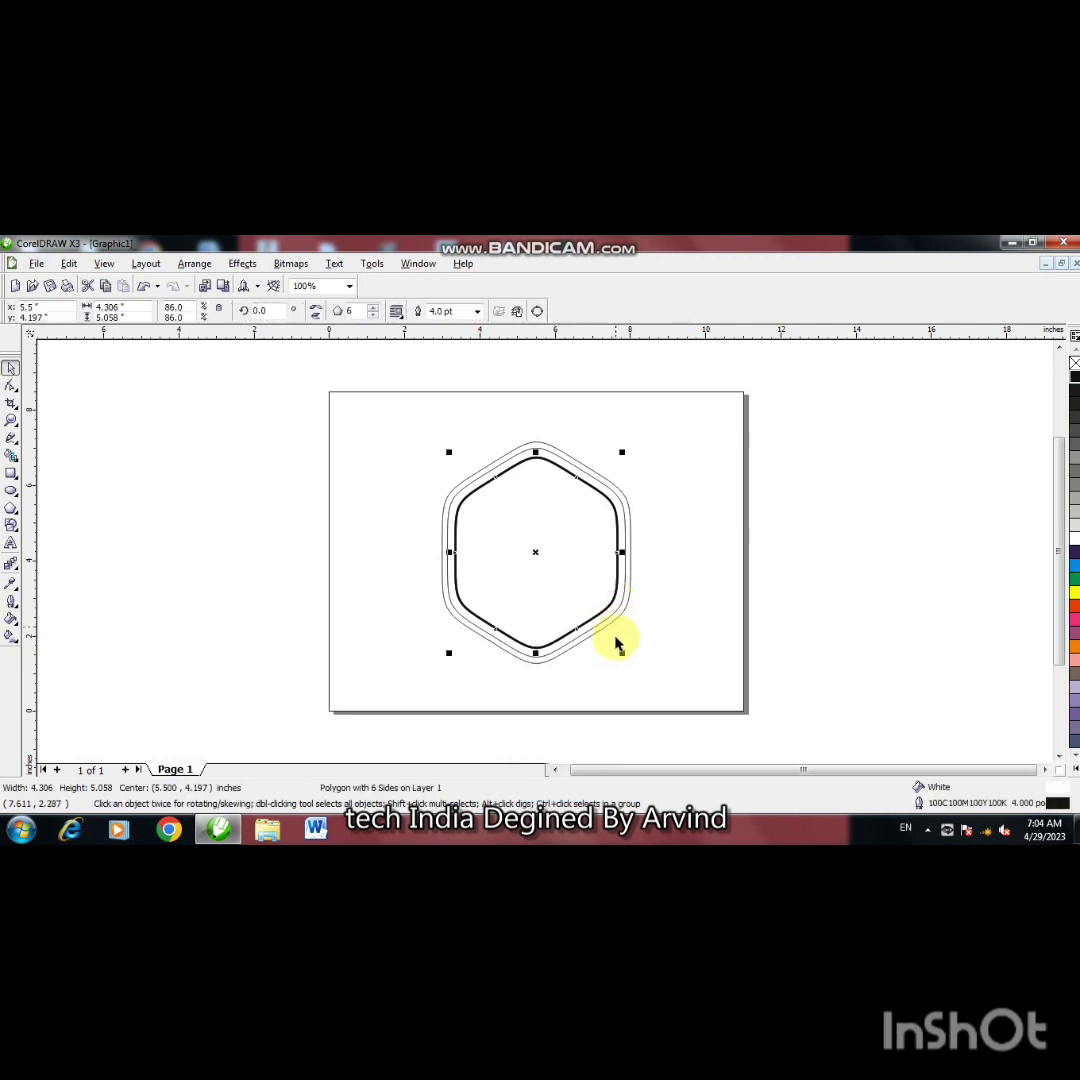
pyautogui.moveTo(622, 646); pyautogui.dragTo(621, 652)
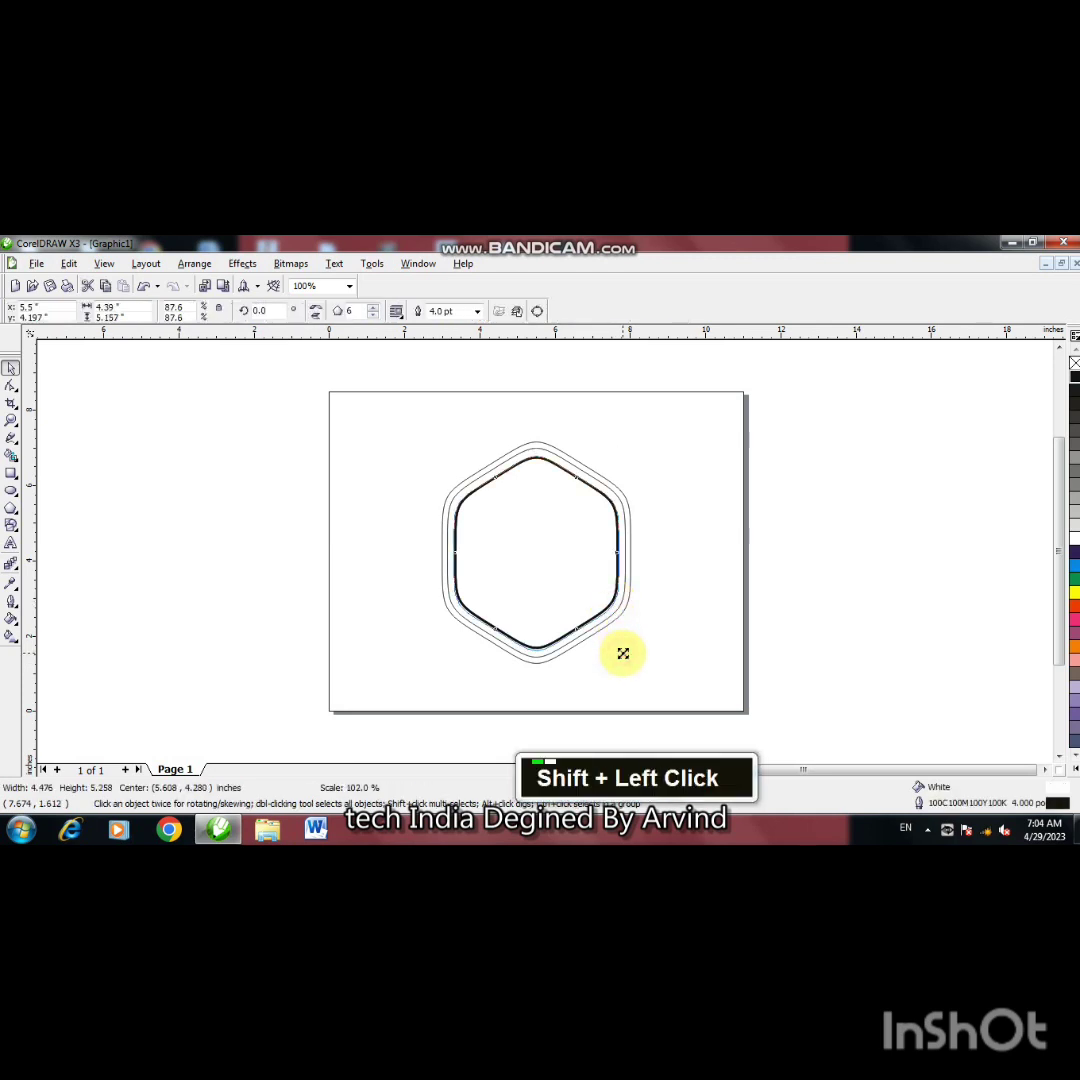
pyautogui.keyDown('shift'); pyautogui.click(668, 620); pyautogui.keyUp('shift')
# Step: Fill the outermost hexagon with 100C100M100Y100K black and deselect it
pyautogui.keyDown('shift'); pyautogui.click(631, 604); pyautogui.keyUp('shift')
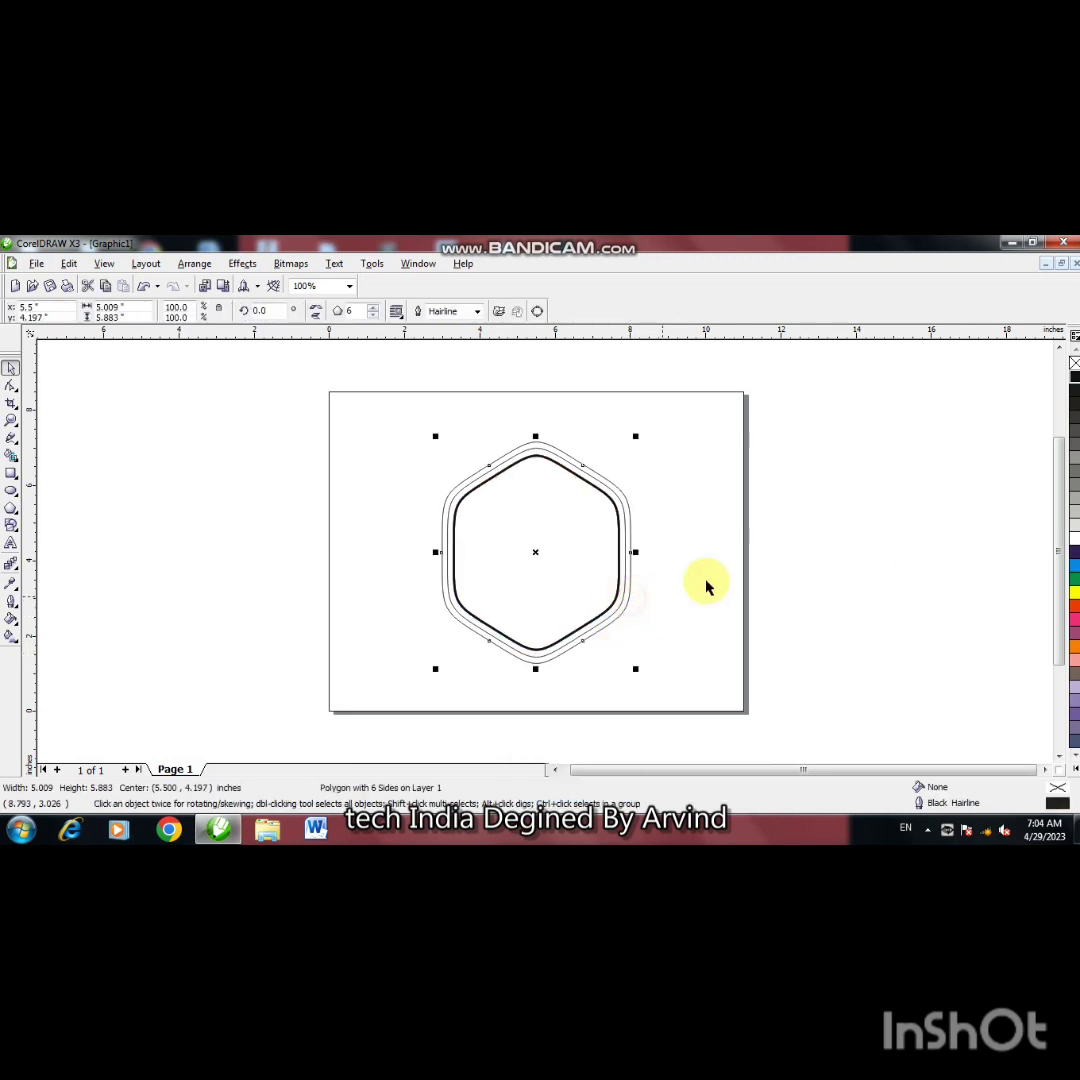
pyautogui.click(1075, 380)
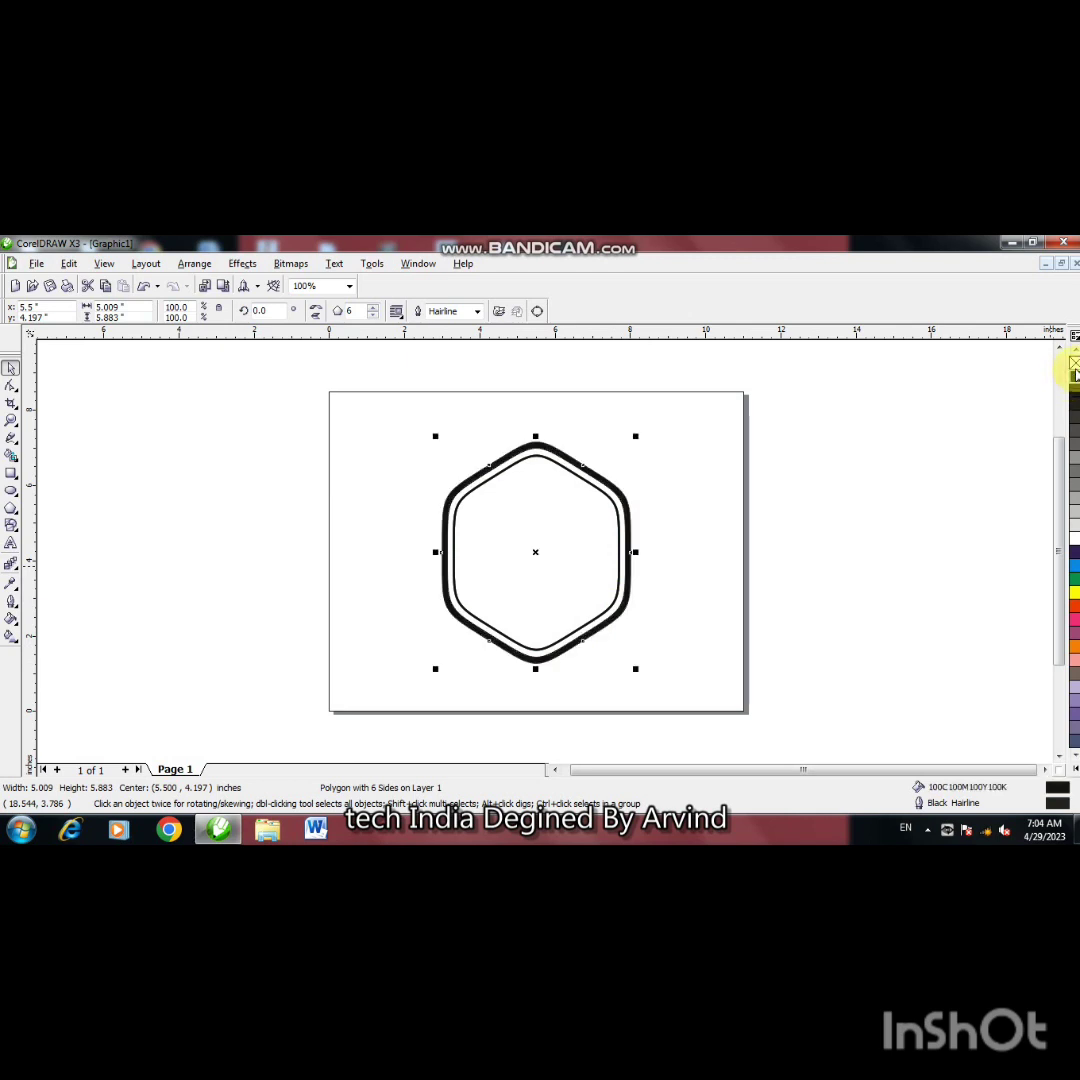
pyautogui.rightClick(1073, 368)
pyautogui.press('Escape')
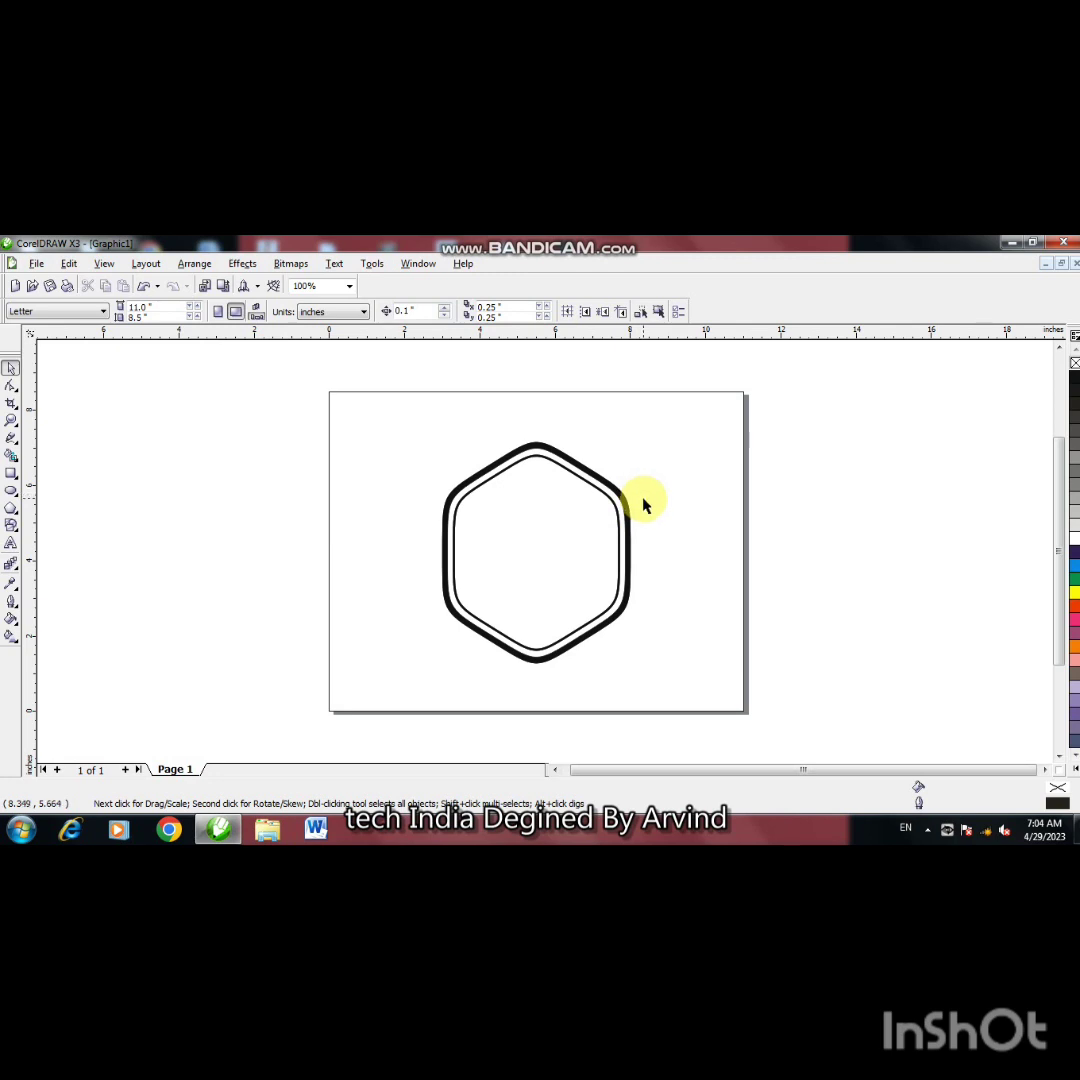
# Step: Draw a horizontal banner rectangle about 5.68 by 0.97 inches across the lower part of the hexagon, extending past both sides
pyautogui.click(11, 473)
pyautogui.press('F2')
pyautogui.click(492, 602)
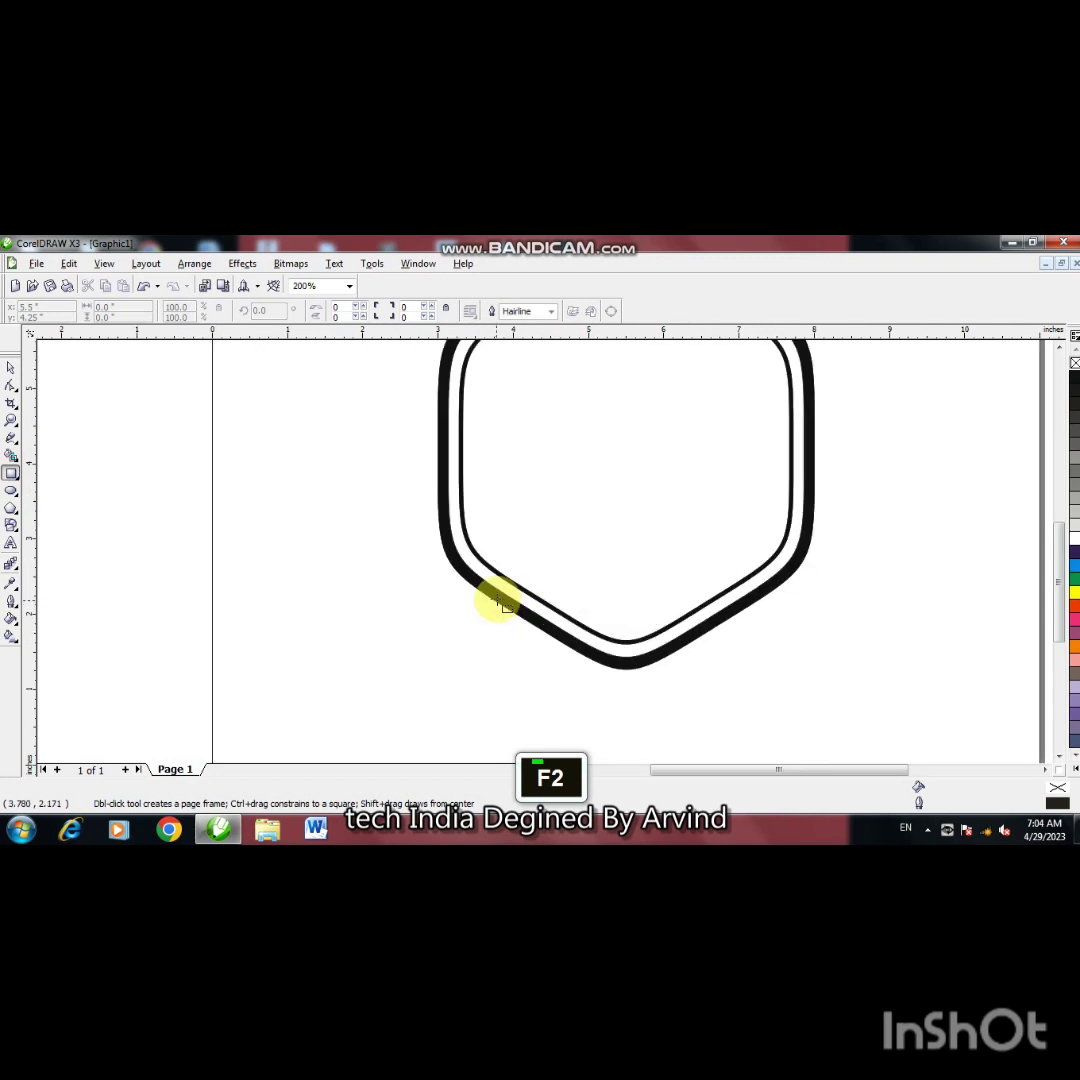
pyautogui.moveTo(415, 487); pyautogui.dragTo(843, 570)
pyautogui.moveTo(629, 480); pyautogui.dragTo(624, 489)
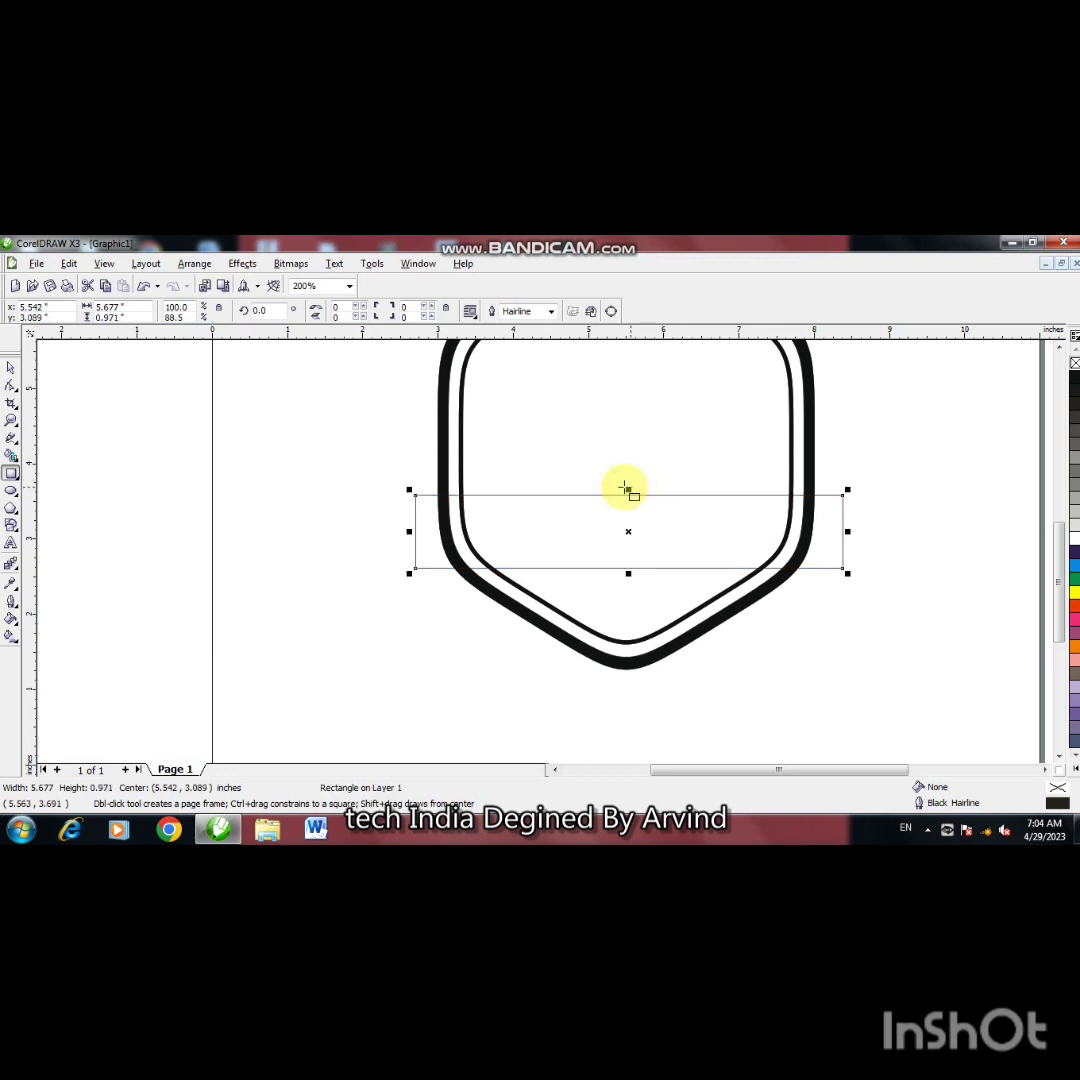
pyautogui.press('F3')
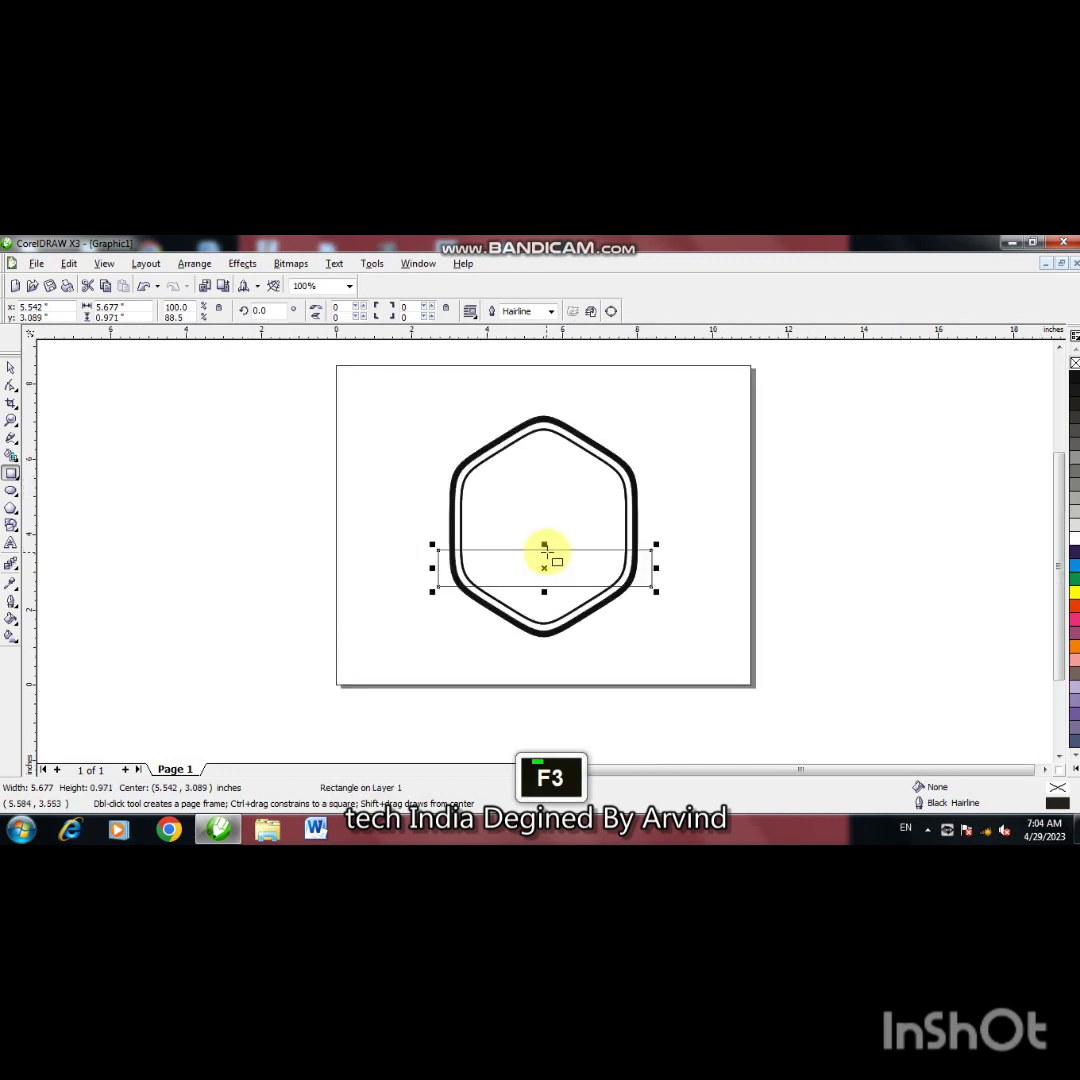
pyautogui.press('F2')
pyautogui.click(545, 550)
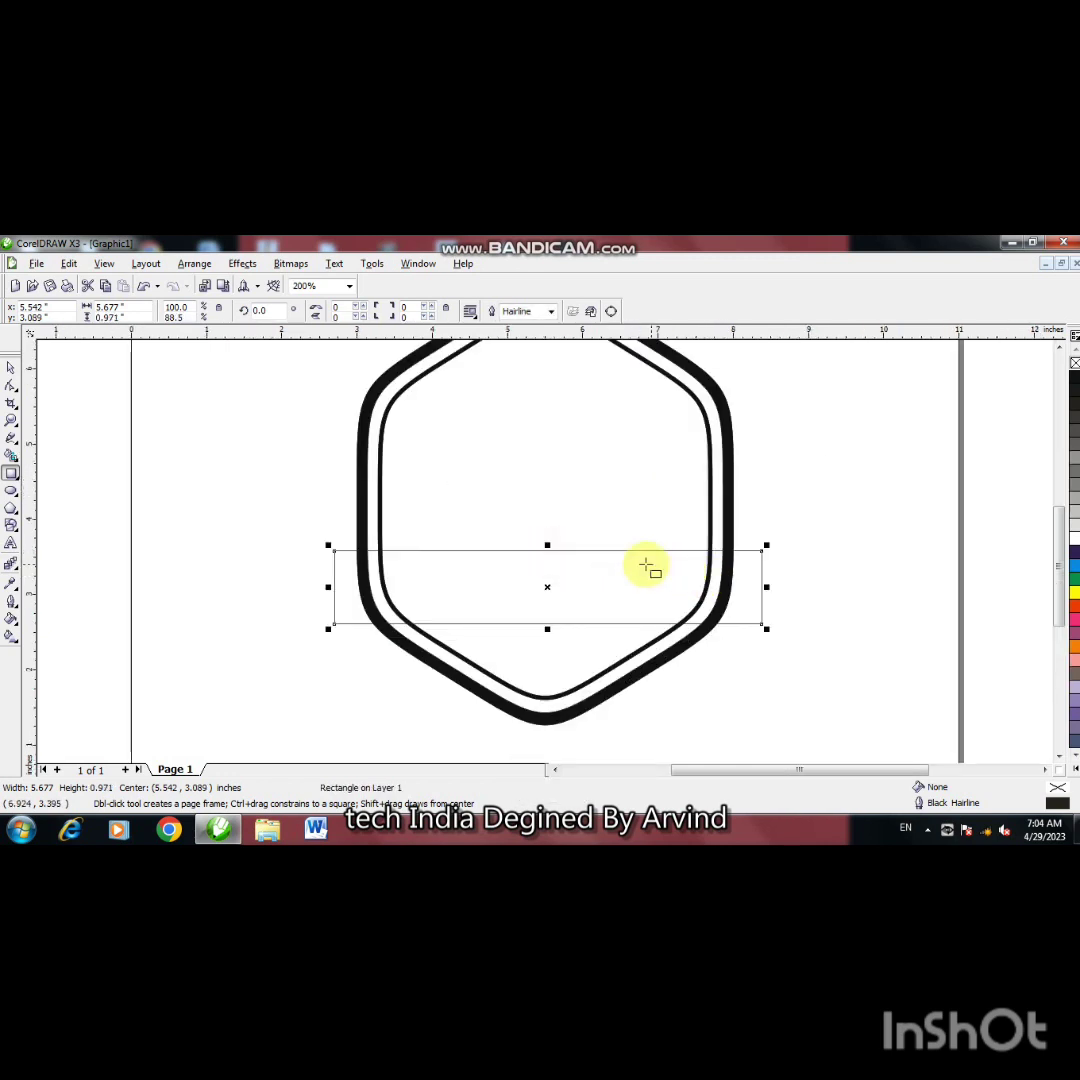
# Step: Set the banner rectangle's fill and outline to 100C100M100Y100K black
pyautogui.click(11, 369)
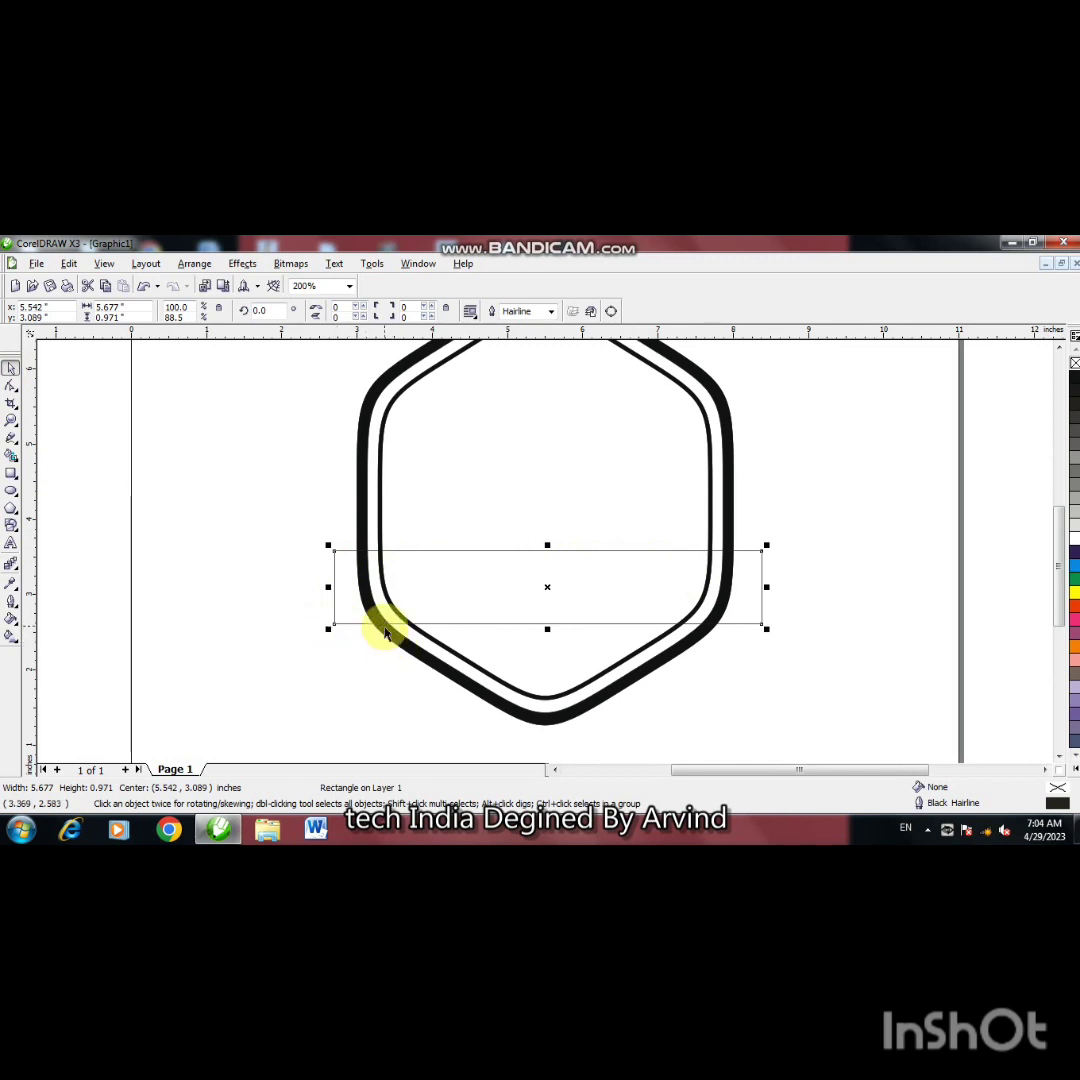
pyautogui.click(1073, 380)
pyautogui.rightClick(1073, 380)
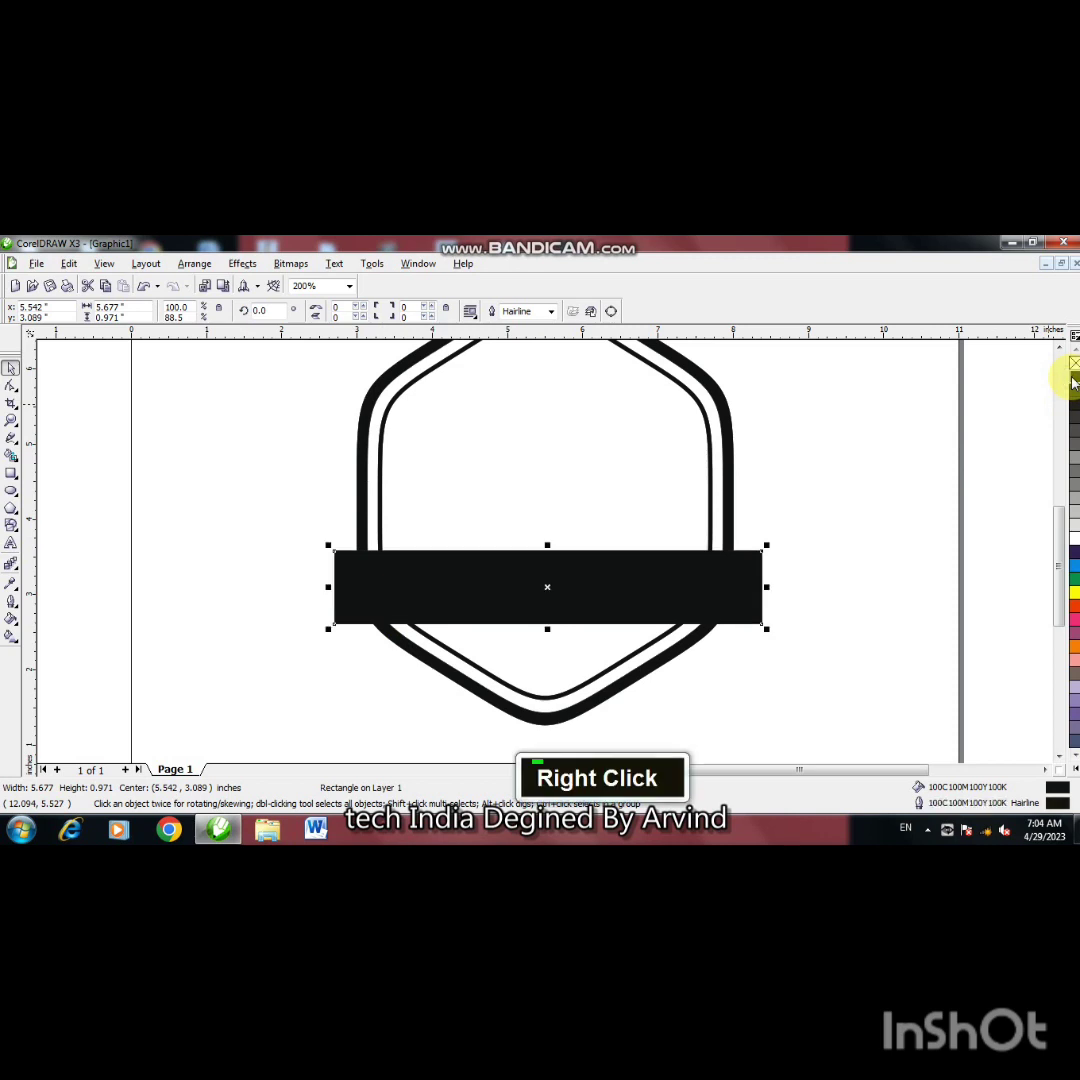
pyautogui.click(876, 572)
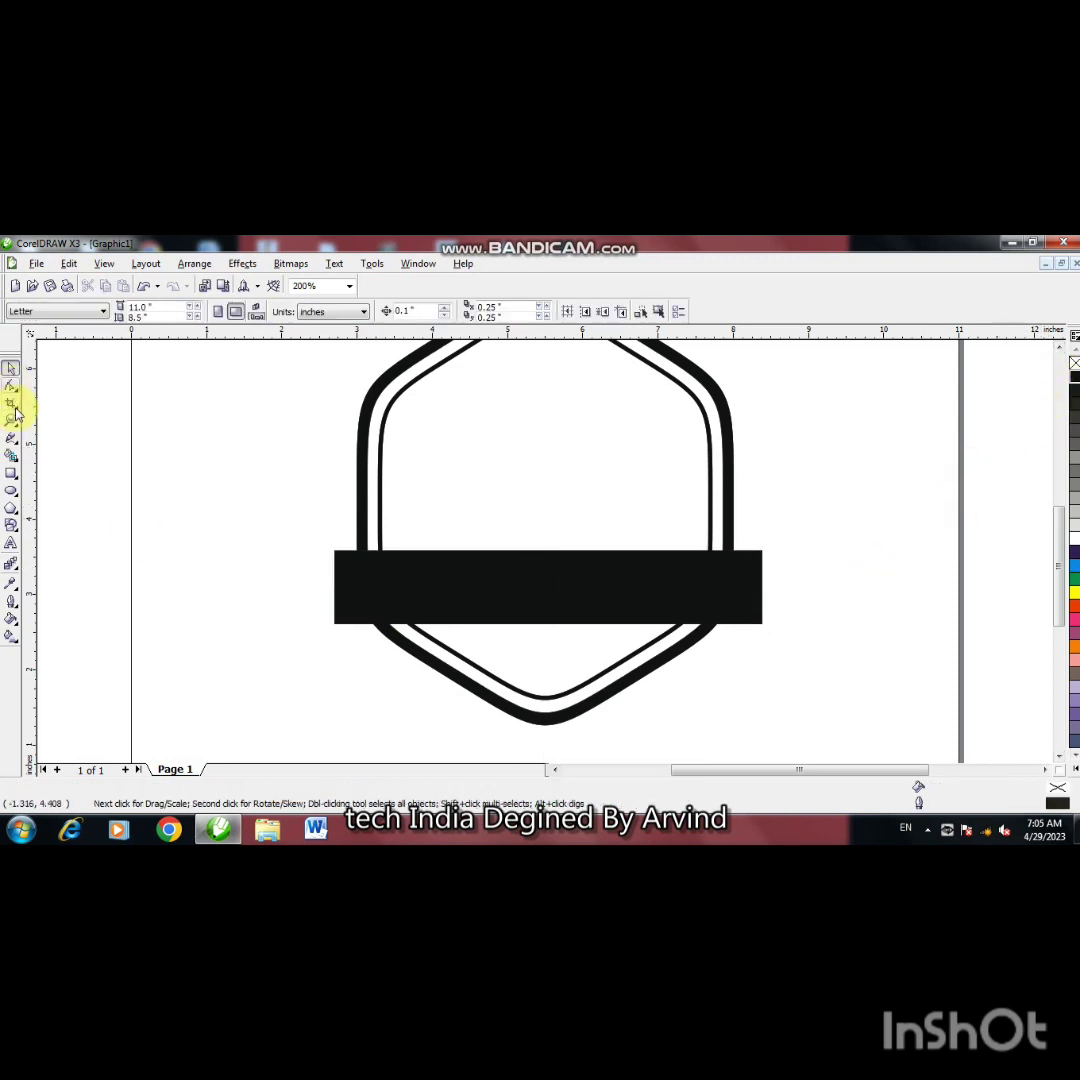
# Step: Draw a closed triangle with the Bezier tool below the banner's right end, from its lower corner to the hexagon's edge
pyautogui.click(11, 438)
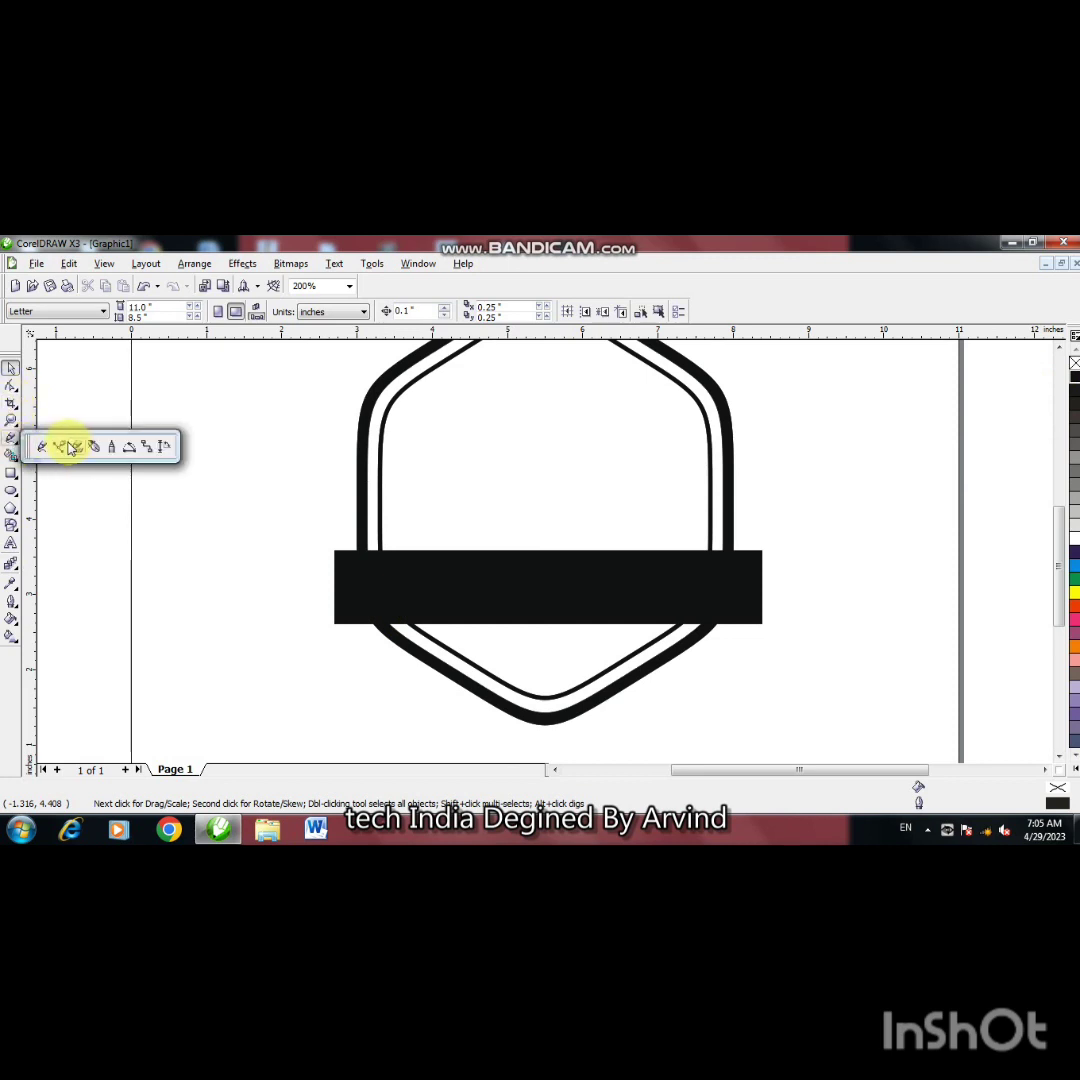
pyautogui.click(60, 443)
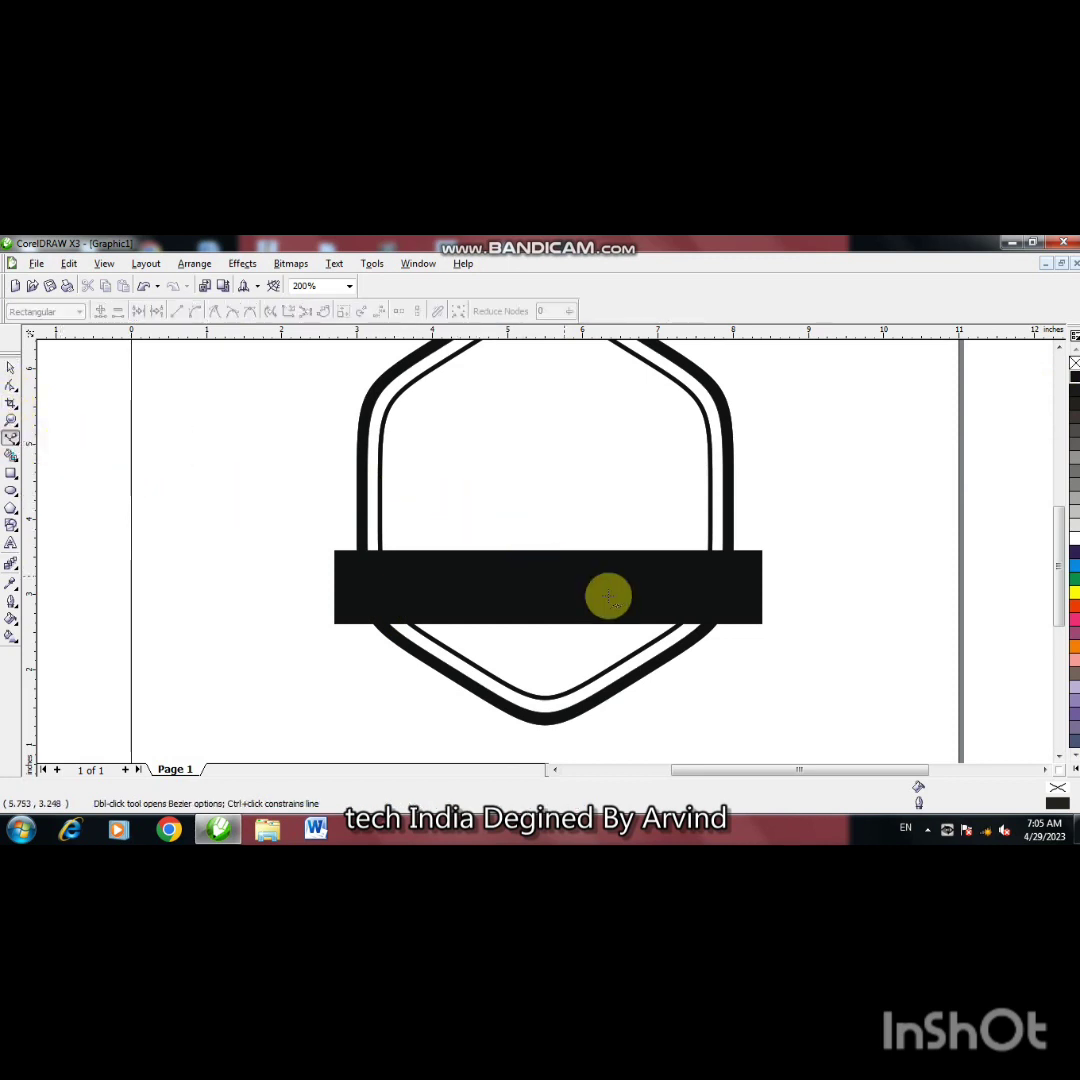
pyautogui.click(762, 625)
pyautogui.click(720, 668)
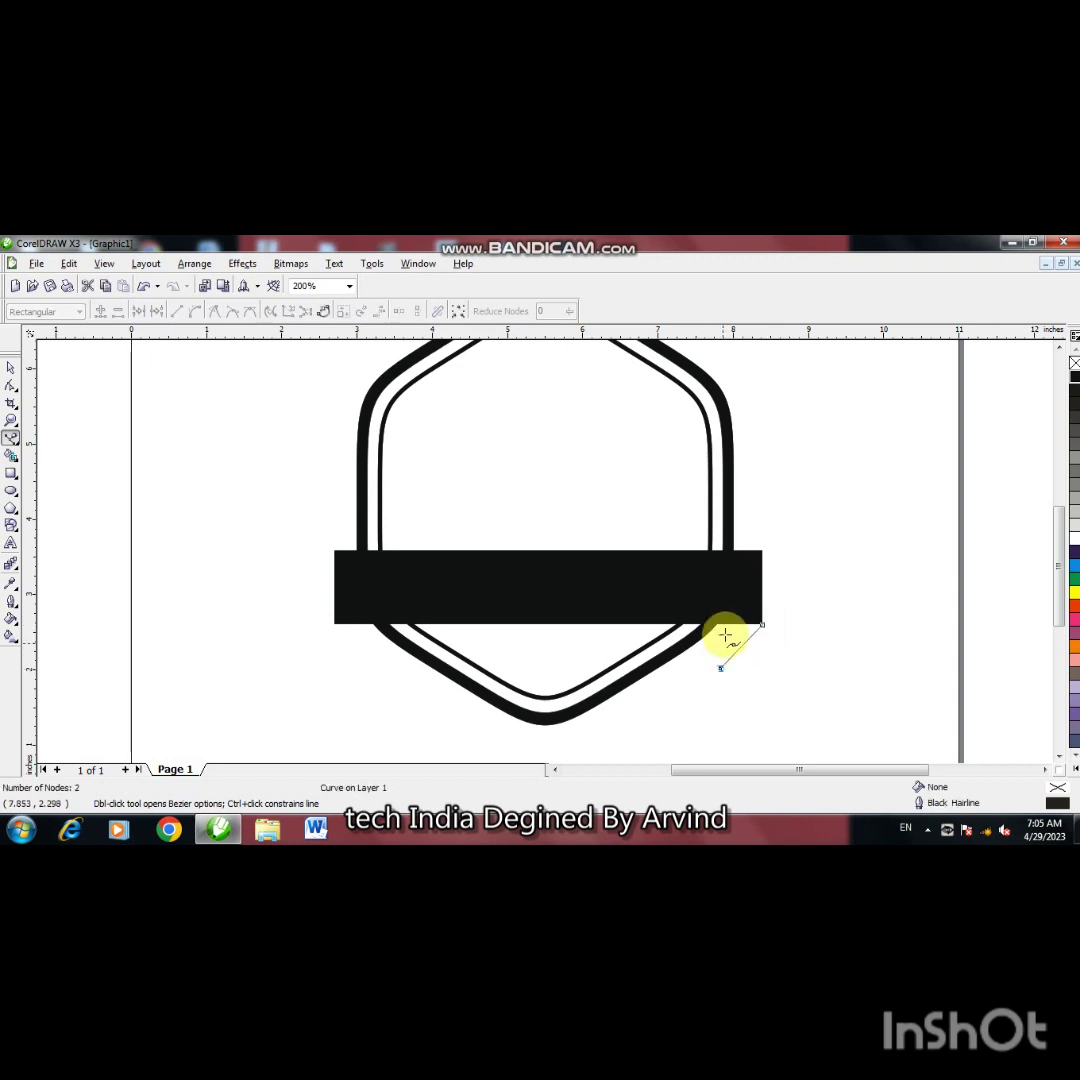
pyautogui.click(718, 624)
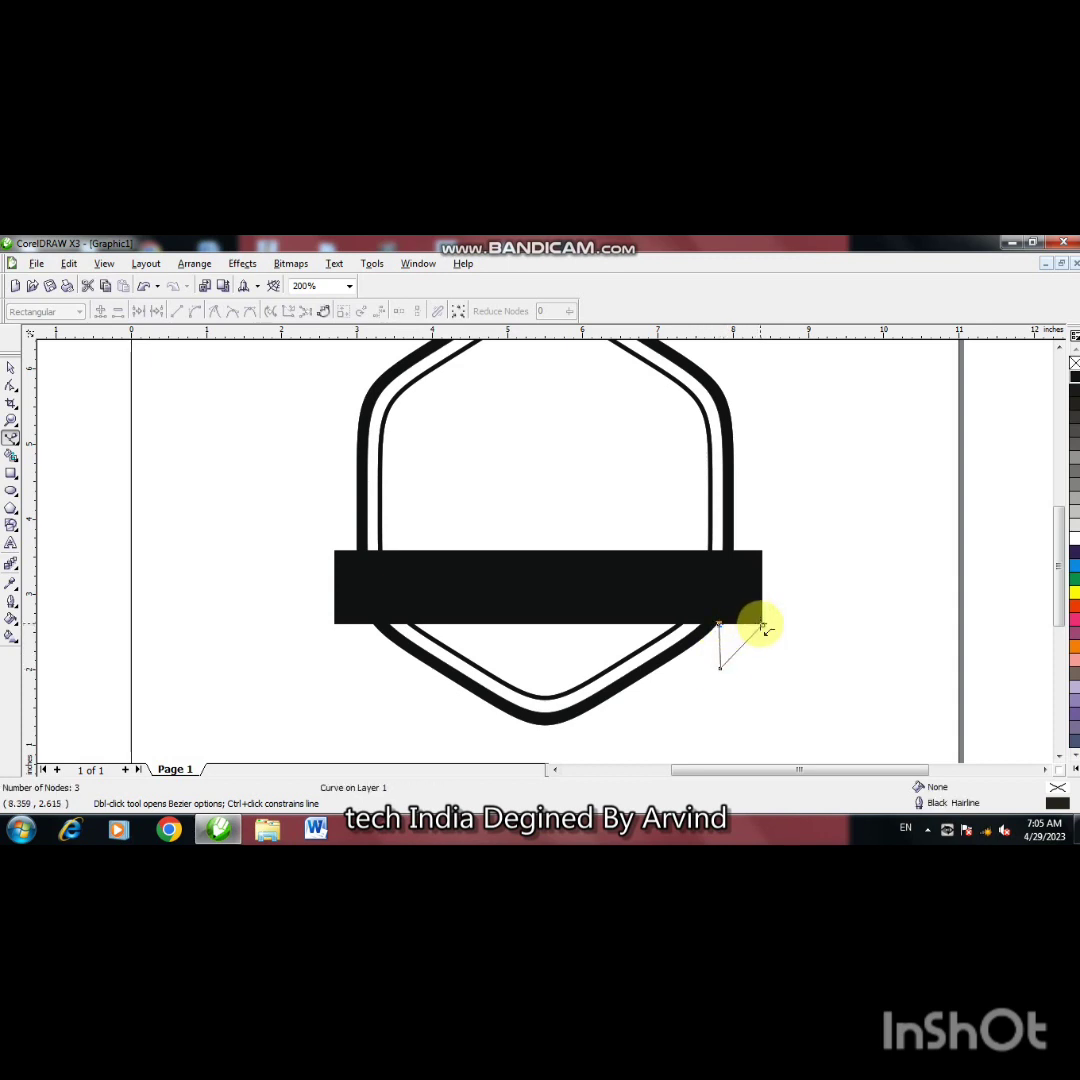
pyautogui.click(762, 626)
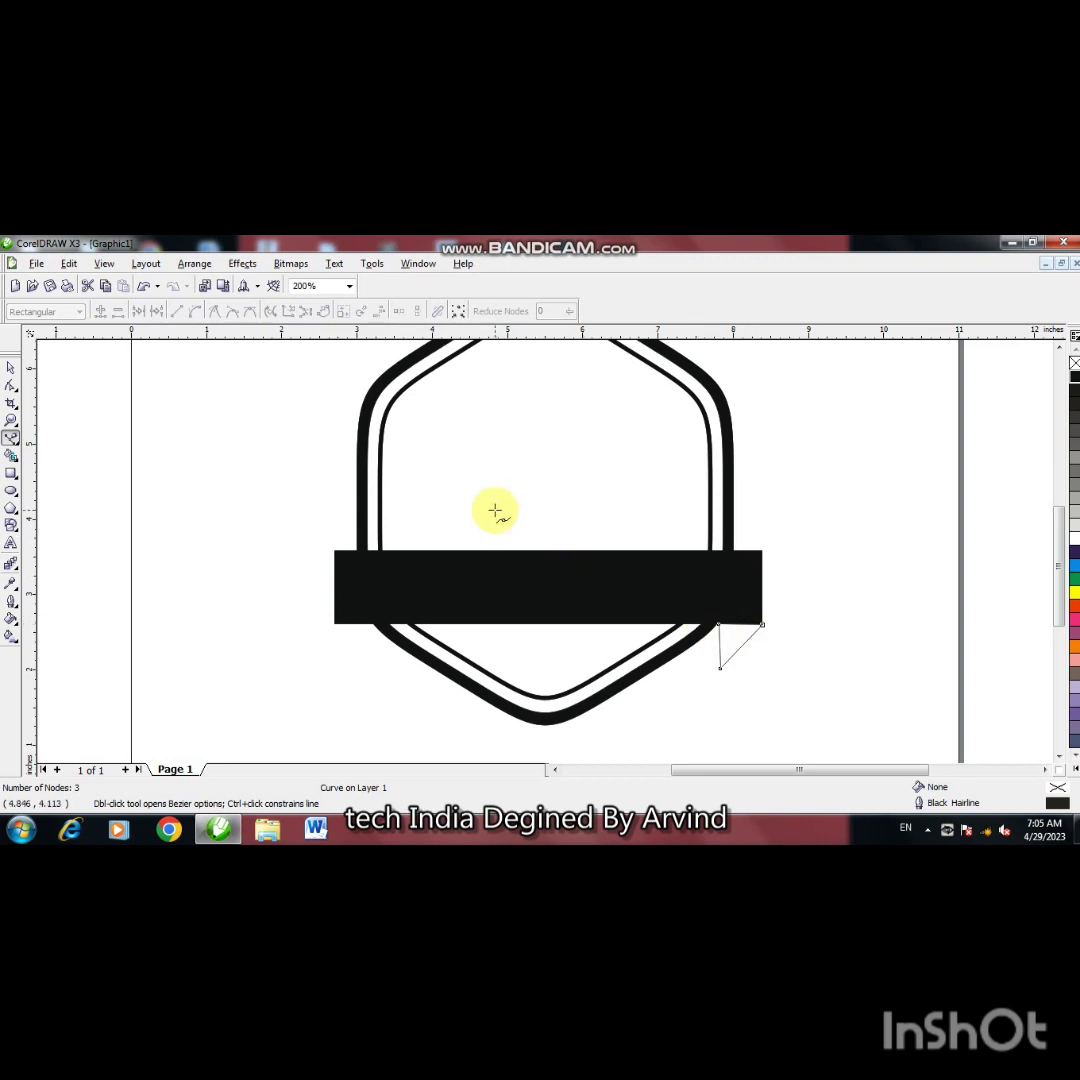
# Step: Add nodes to the triangle's slanted side, stretching it up to the banner's upper right corner and out past the banner's right end
pyautogui.click(11, 385)
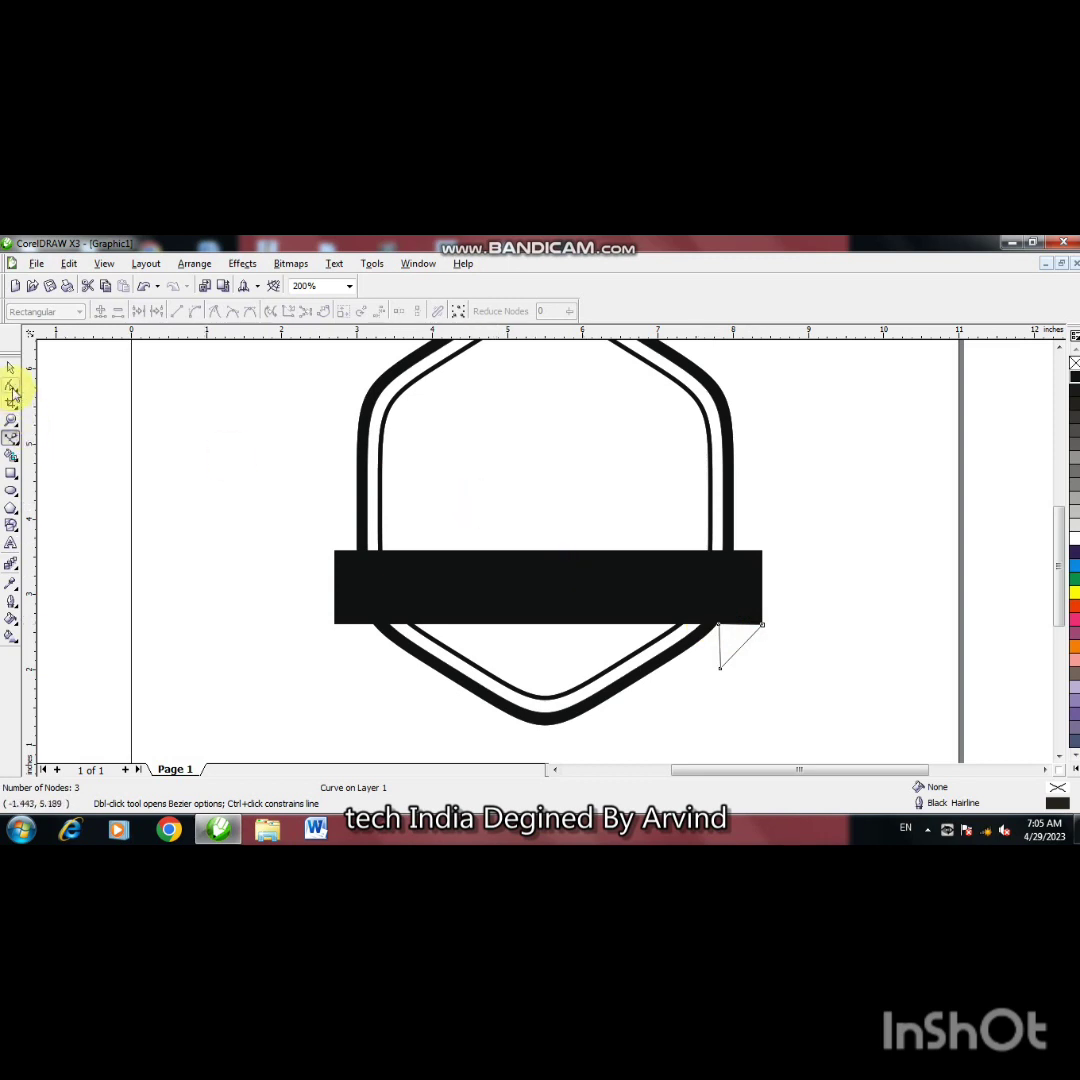
pyautogui.doubleClick(756, 631)
pyautogui.moveTo(756, 631); pyautogui.dragTo(760, 550)
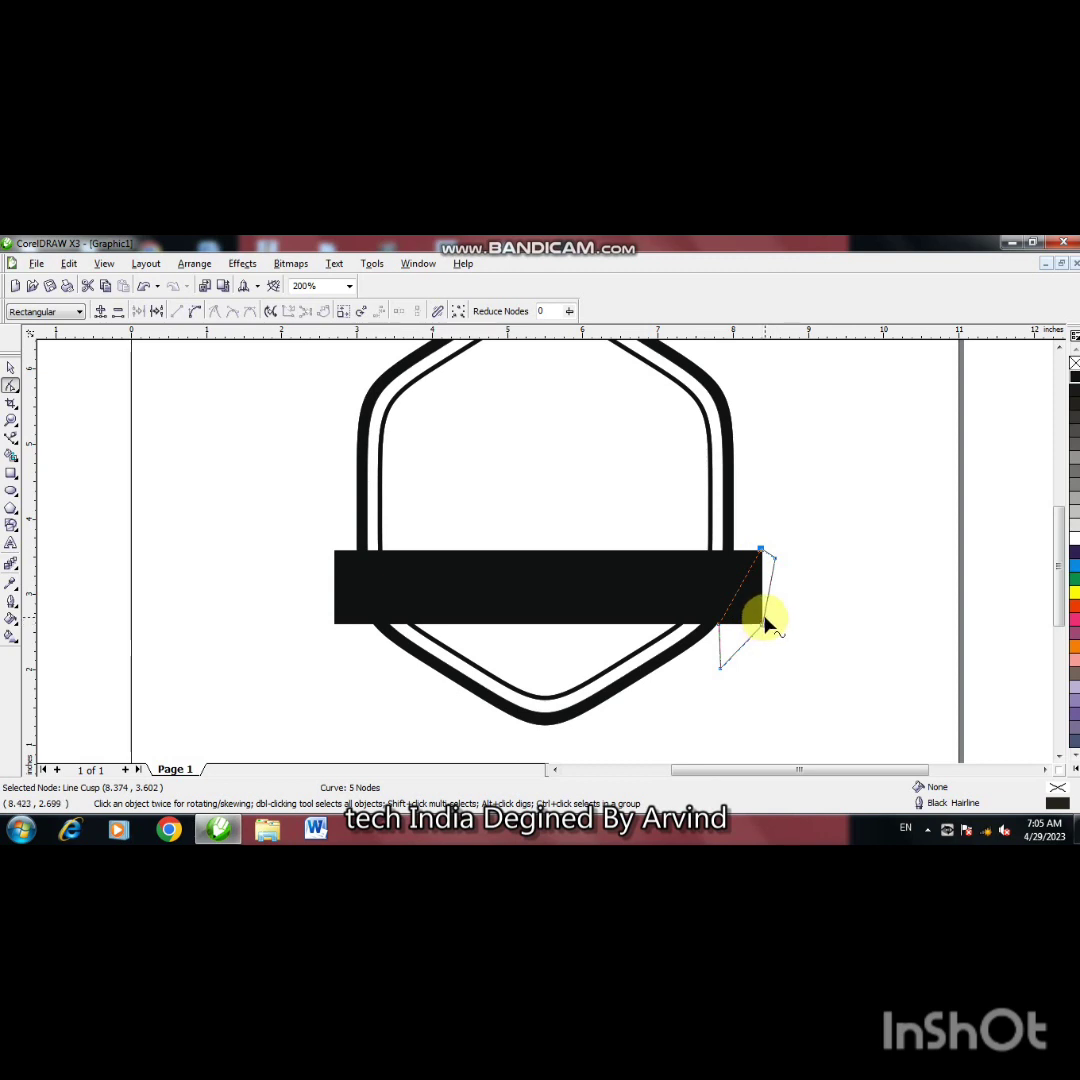
pyautogui.doubleClick(762, 620)
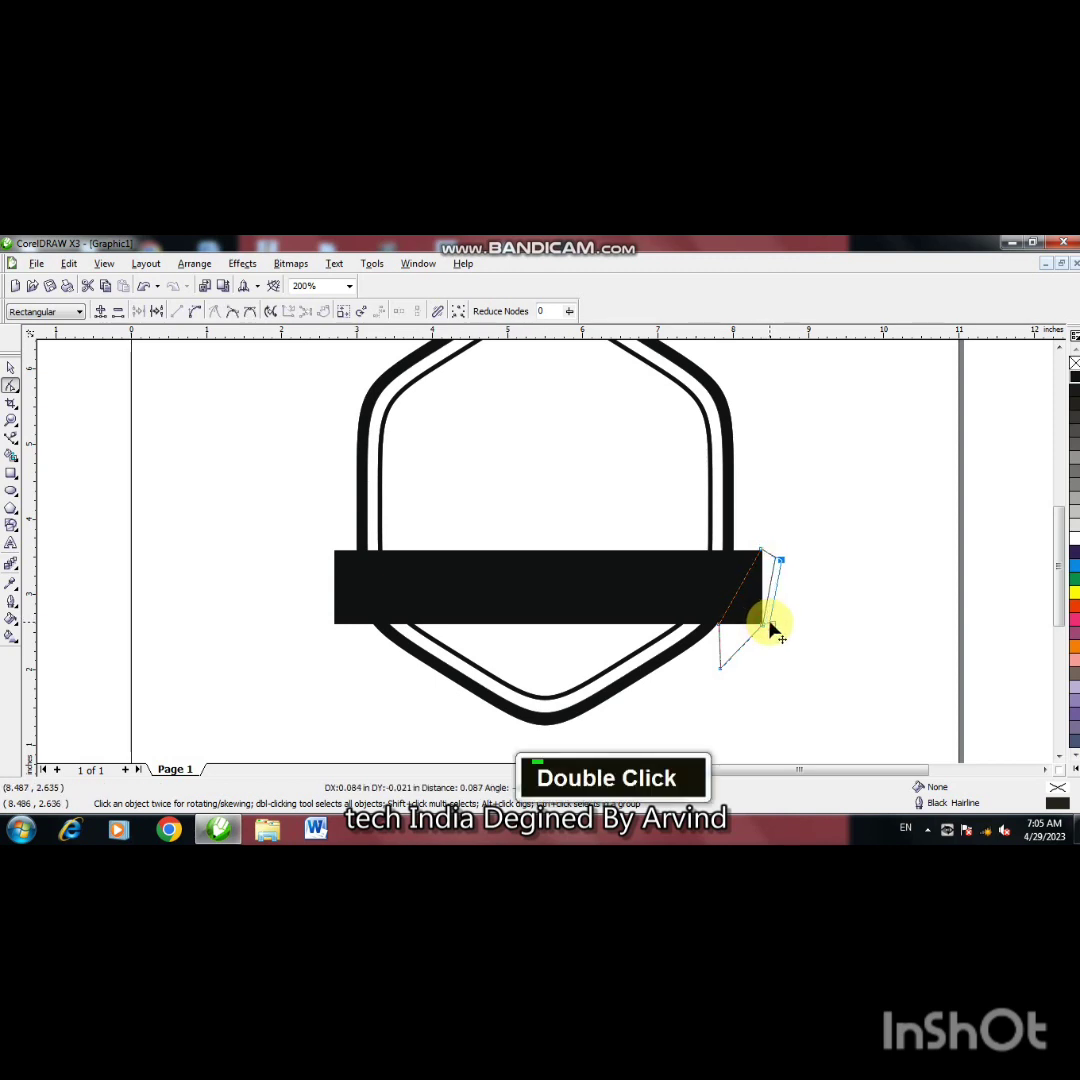
pyautogui.moveTo(764, 622); pyautogui.dragTo(771, 626)
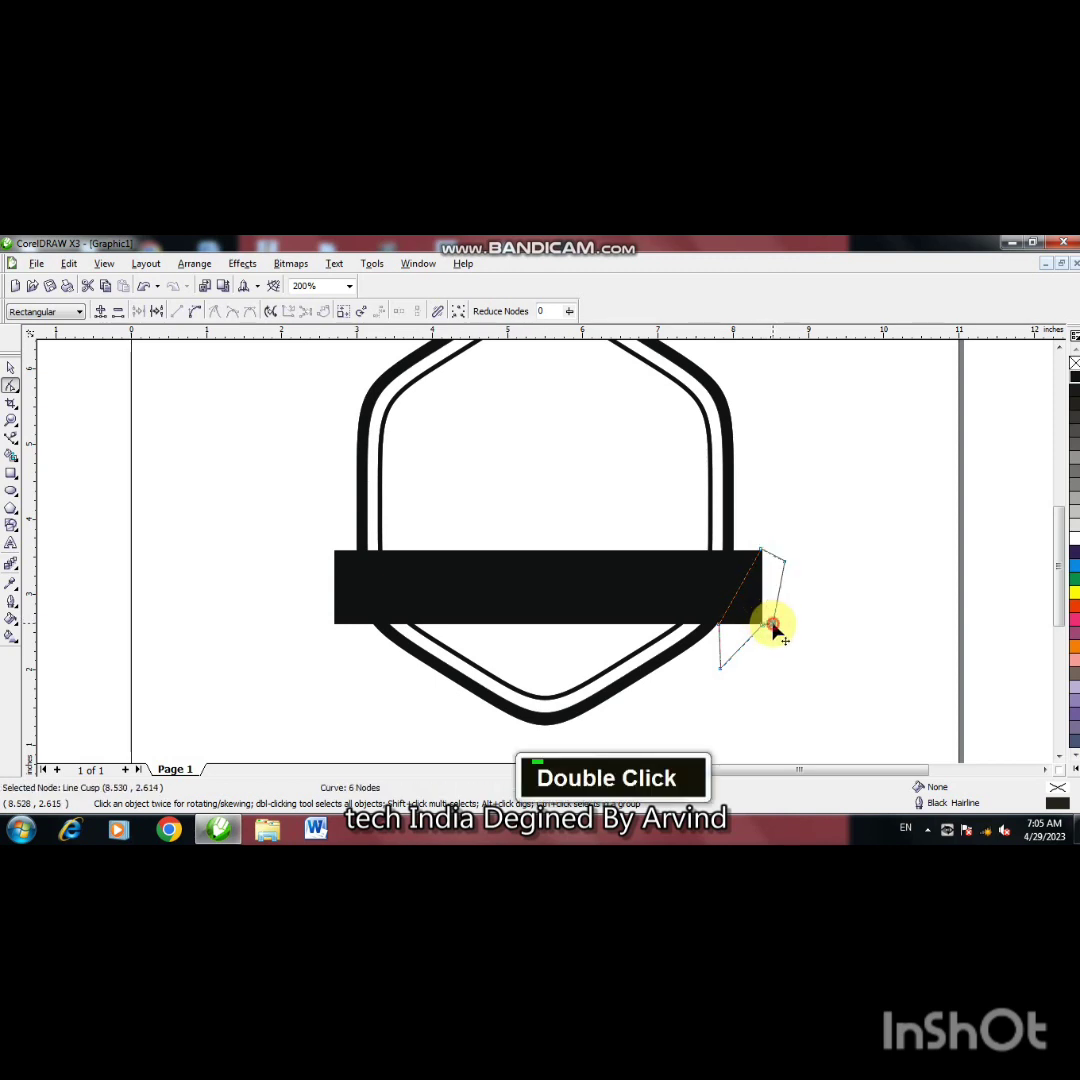
pyautogui.moveTo(784, 562); pyautogui.dragTo(776, 561)
# Step: Align the fold shape's upper inner node exactly with the banner's upper right corner
pyautogui.press('F2')
pyautogui.click(770, 558)
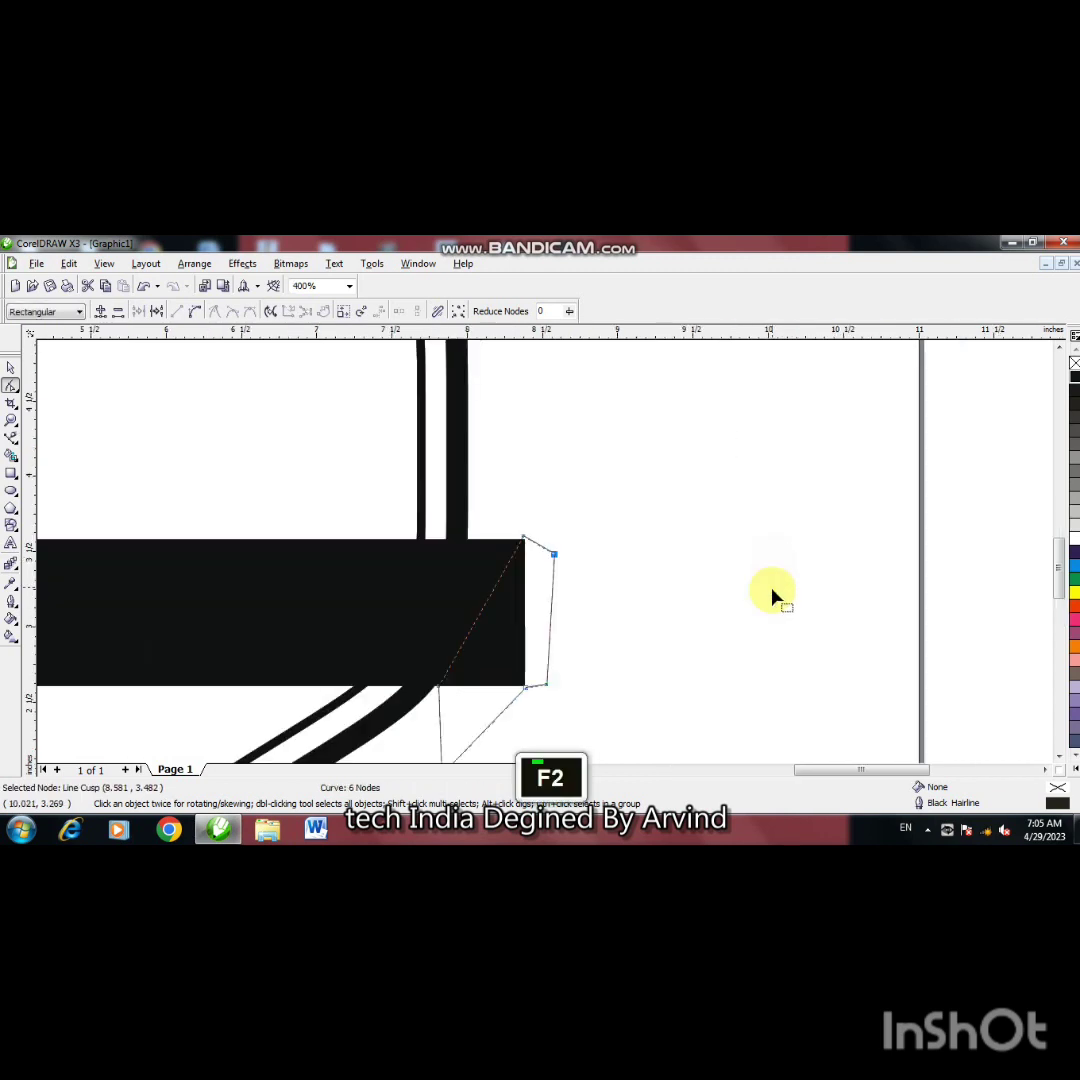
pyautogui.press('F2')
pyautogui.moveTo(505, 525); pyautogui.dragTo(540, 557)
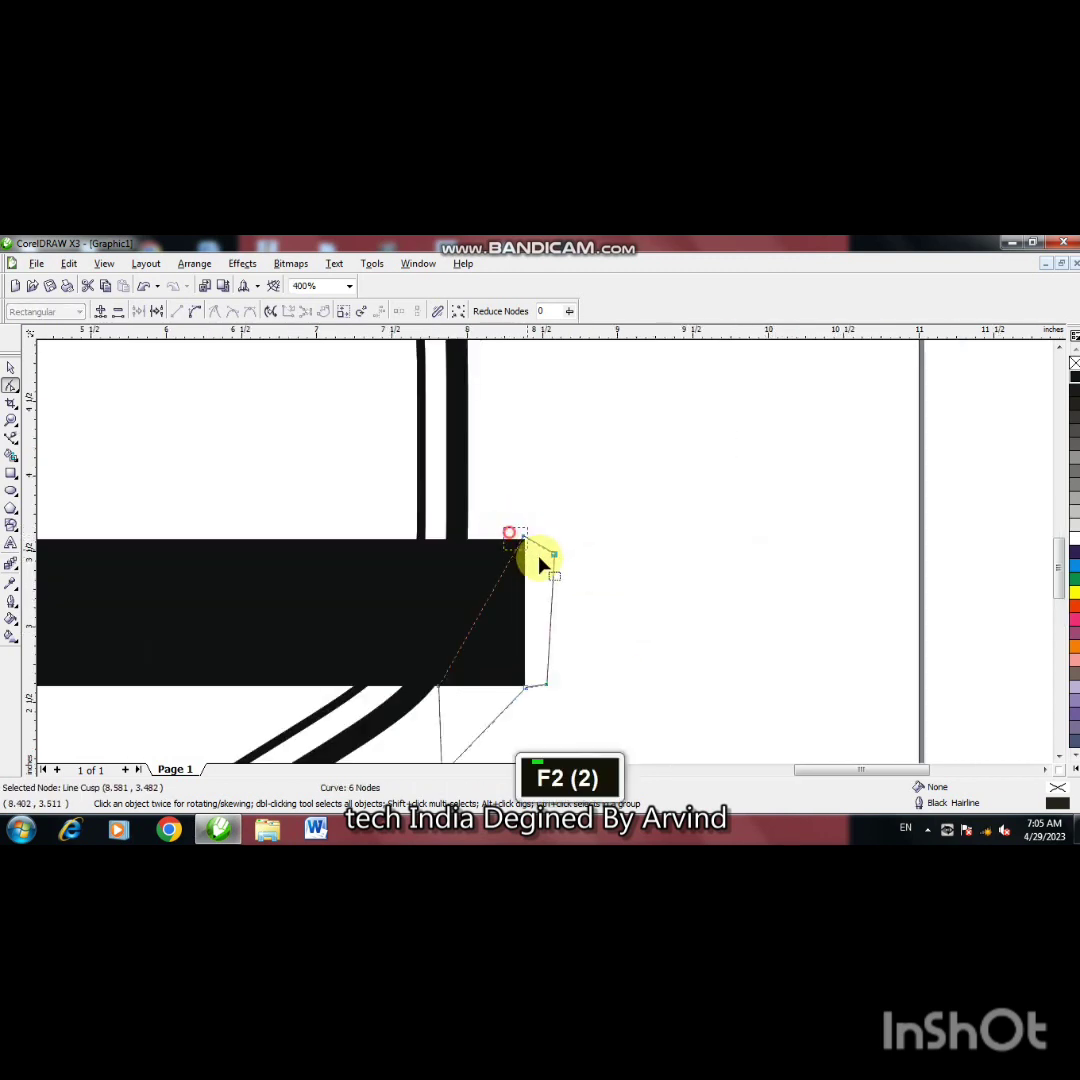
pyautogui.moveTo(570, 470); pyautogui.dragTo(588, 519)
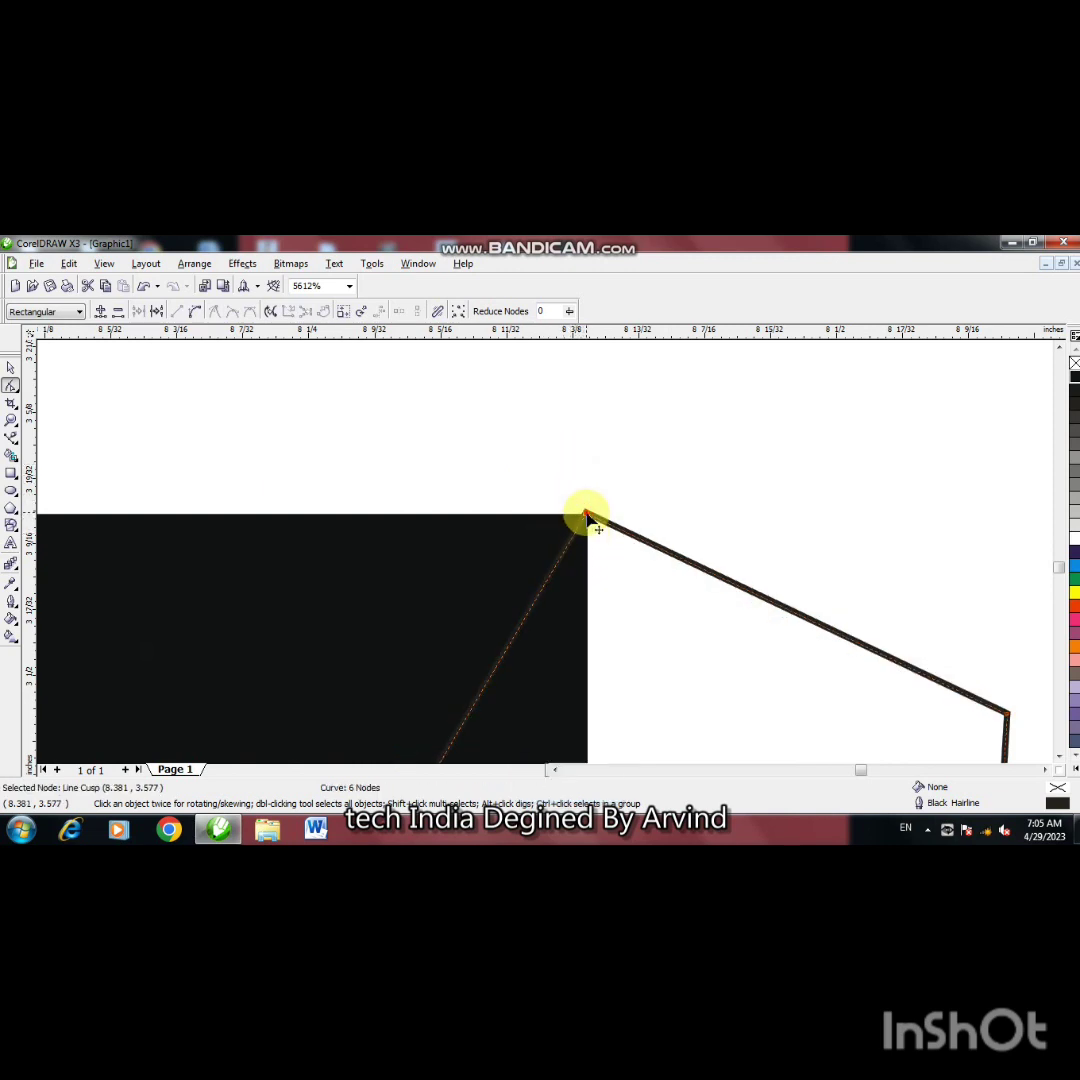
# Step: Lower the fold shape's bottom outer node below the banner's lower edge and delete the extra node at the banner's lower right corner
pyautogui.press('F3')
pyautogui.press('F3')
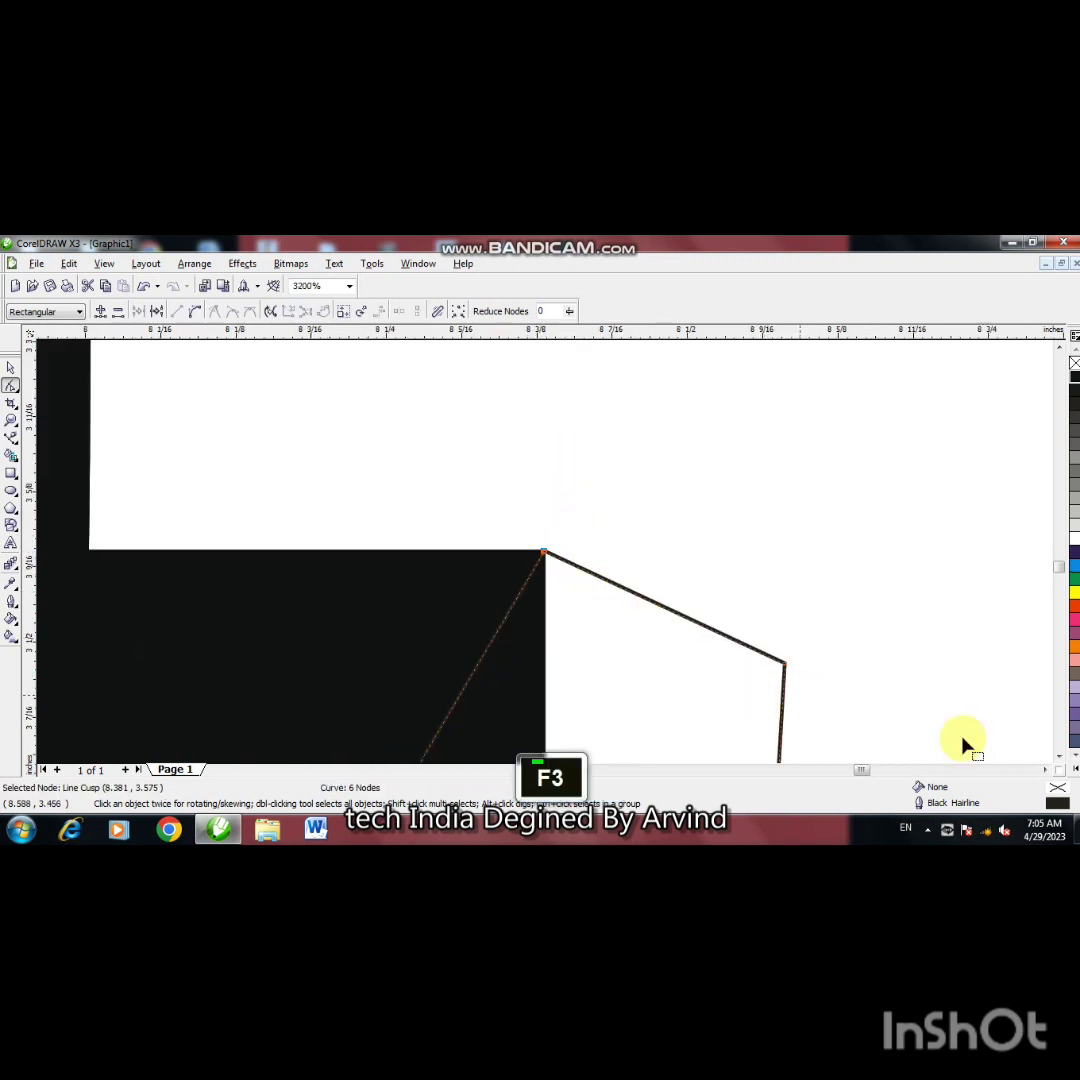
pyautogui.doubleClick(1060, 757)
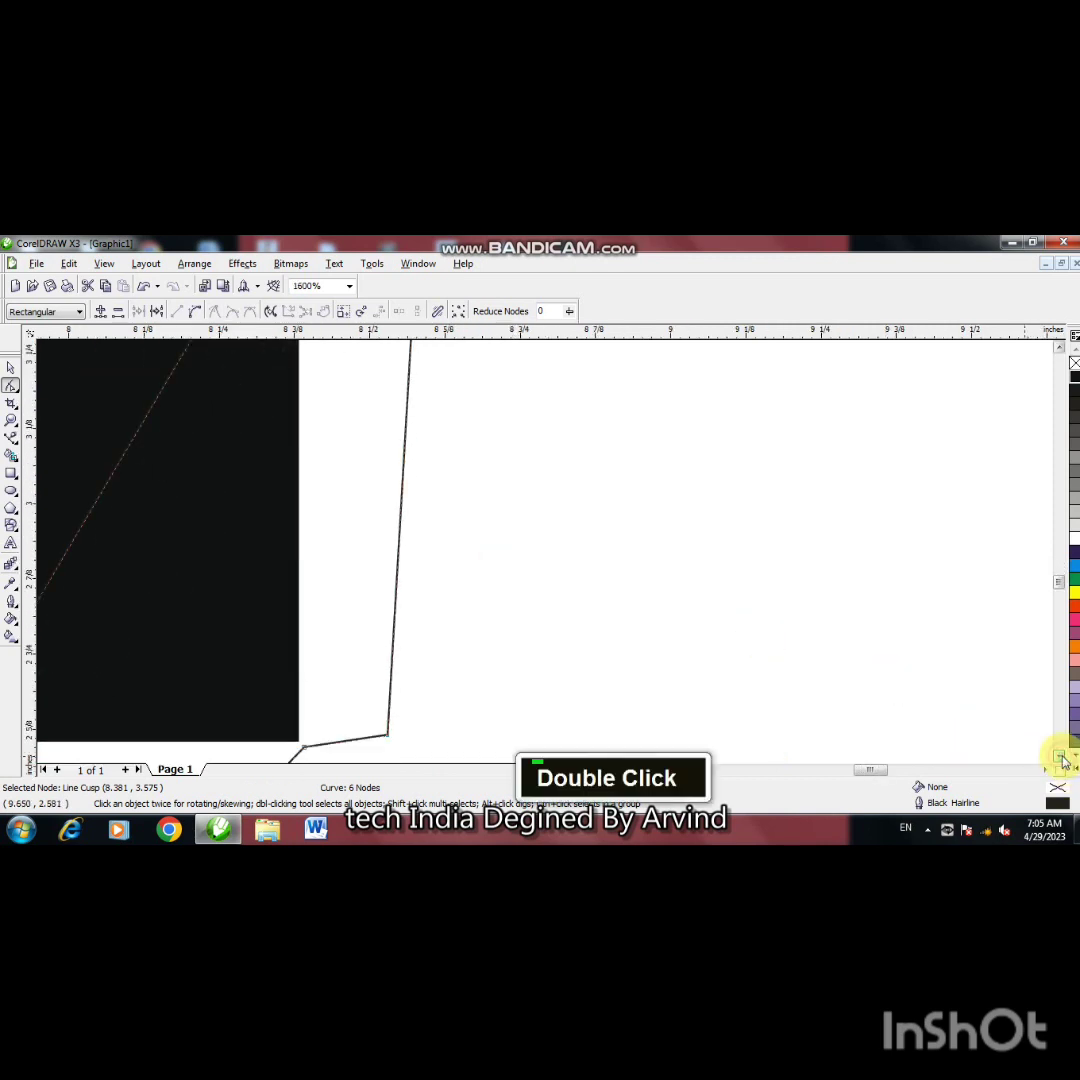
pyautogui.press('F3')
pyautogui.moveTo(470, 646)
pyautogui.mouseDown()
pyautogui.moveTo(480, 643)
pyautogui.moveTo(473, 666)
pyautogui.mouseUp()
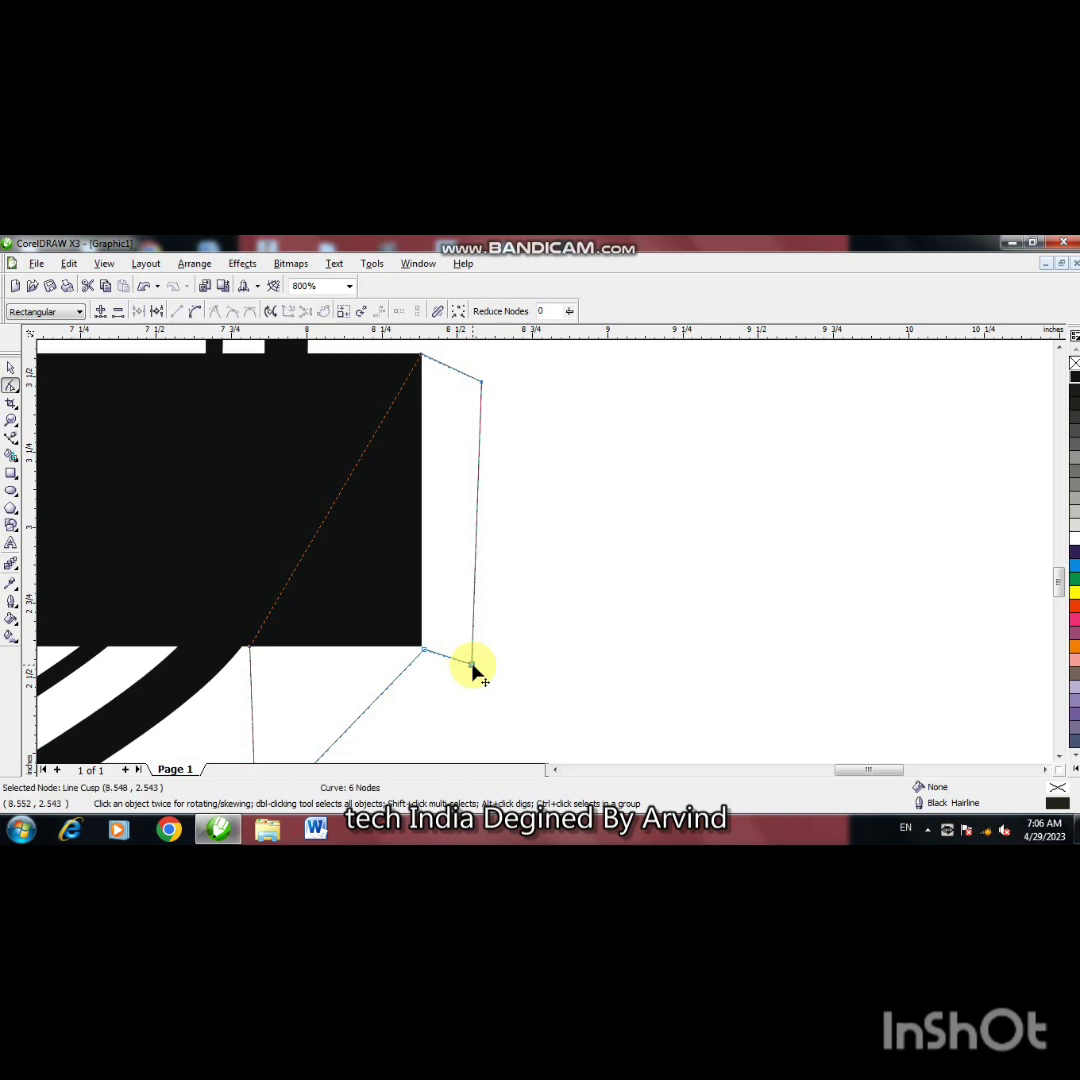
pyautogui.doubleClick(424, 651)
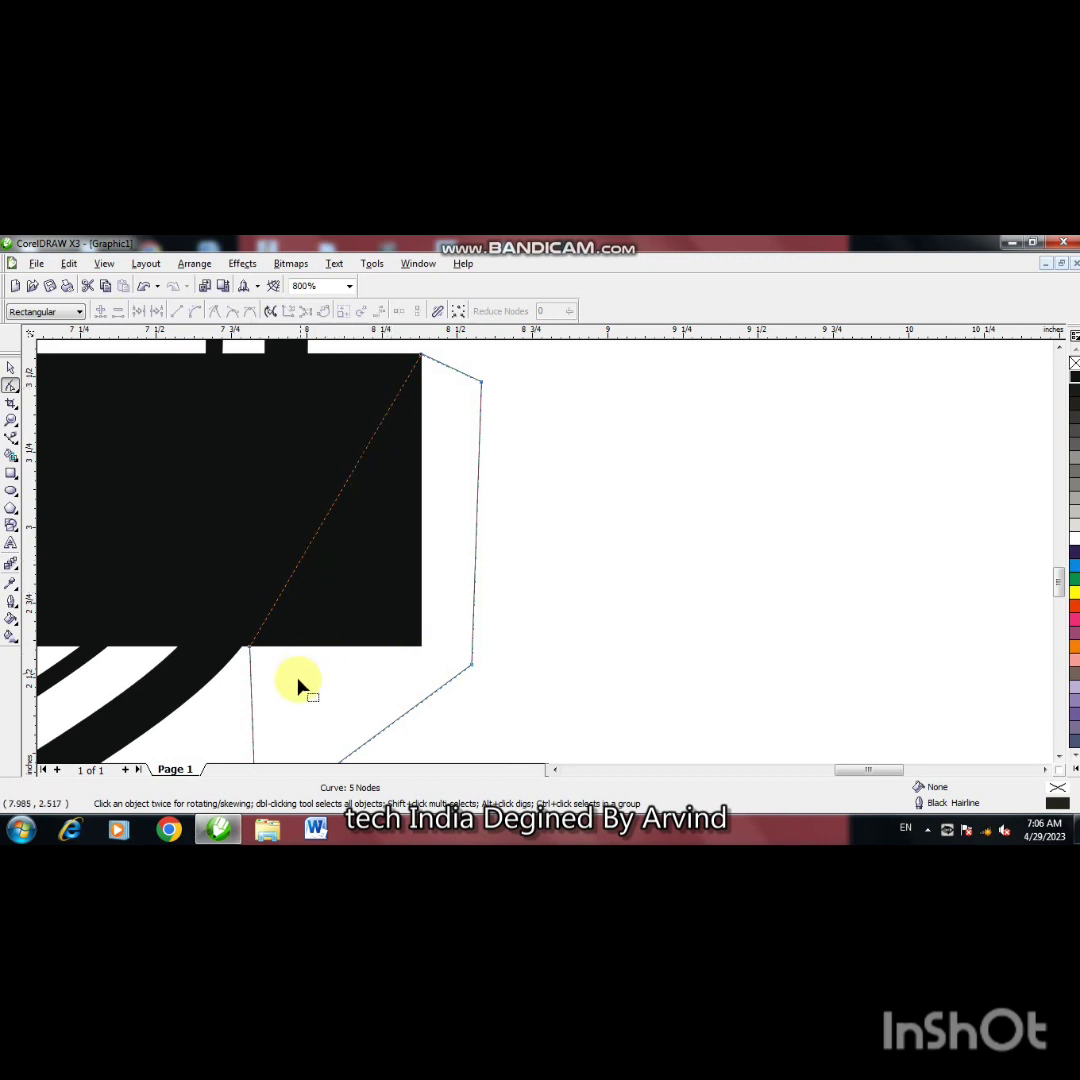
# Step: Move the fold shape's inner node on the banner's lower edge 0.3 inches to the right
pyautogui.press('F3')
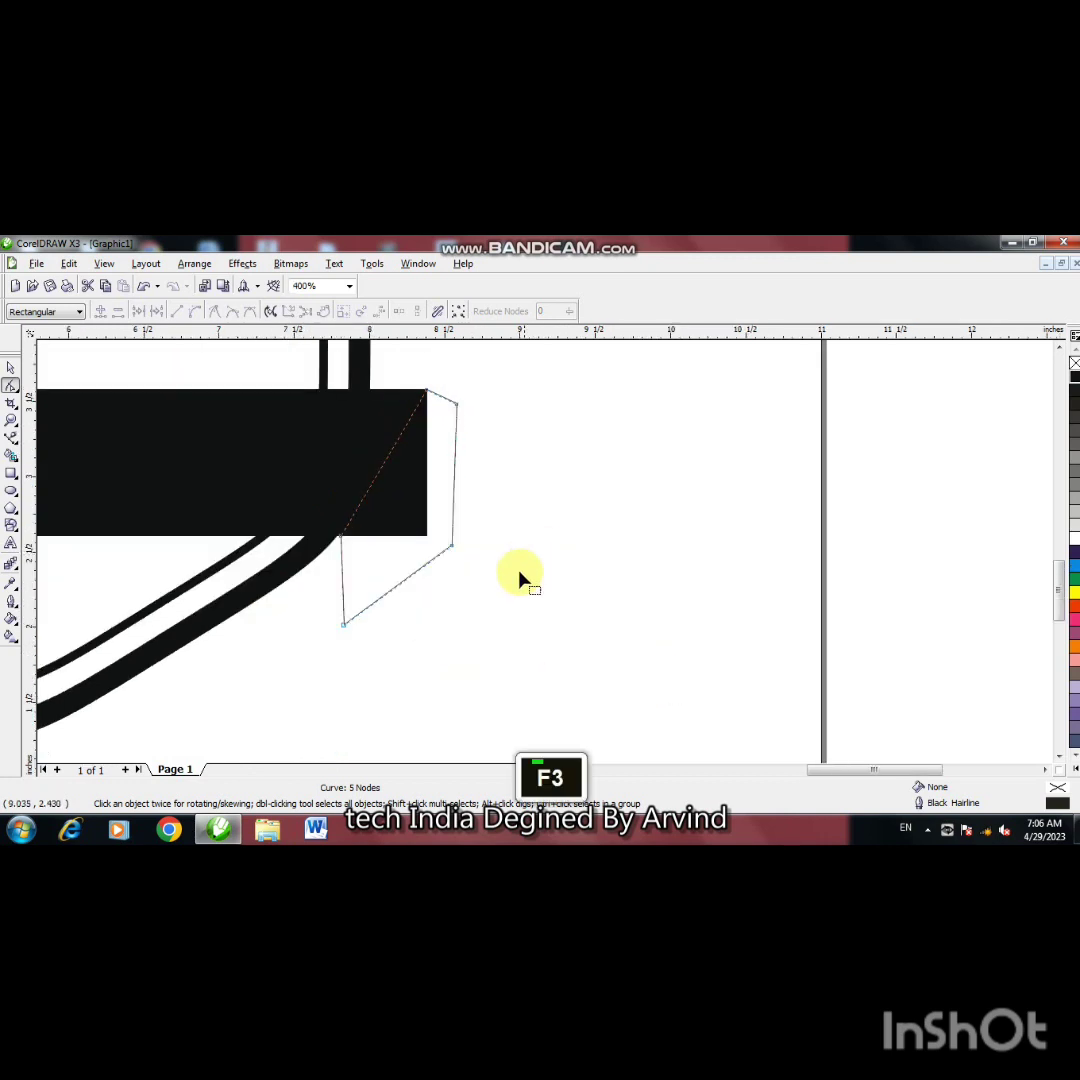
pyautogui.click(341, 539)
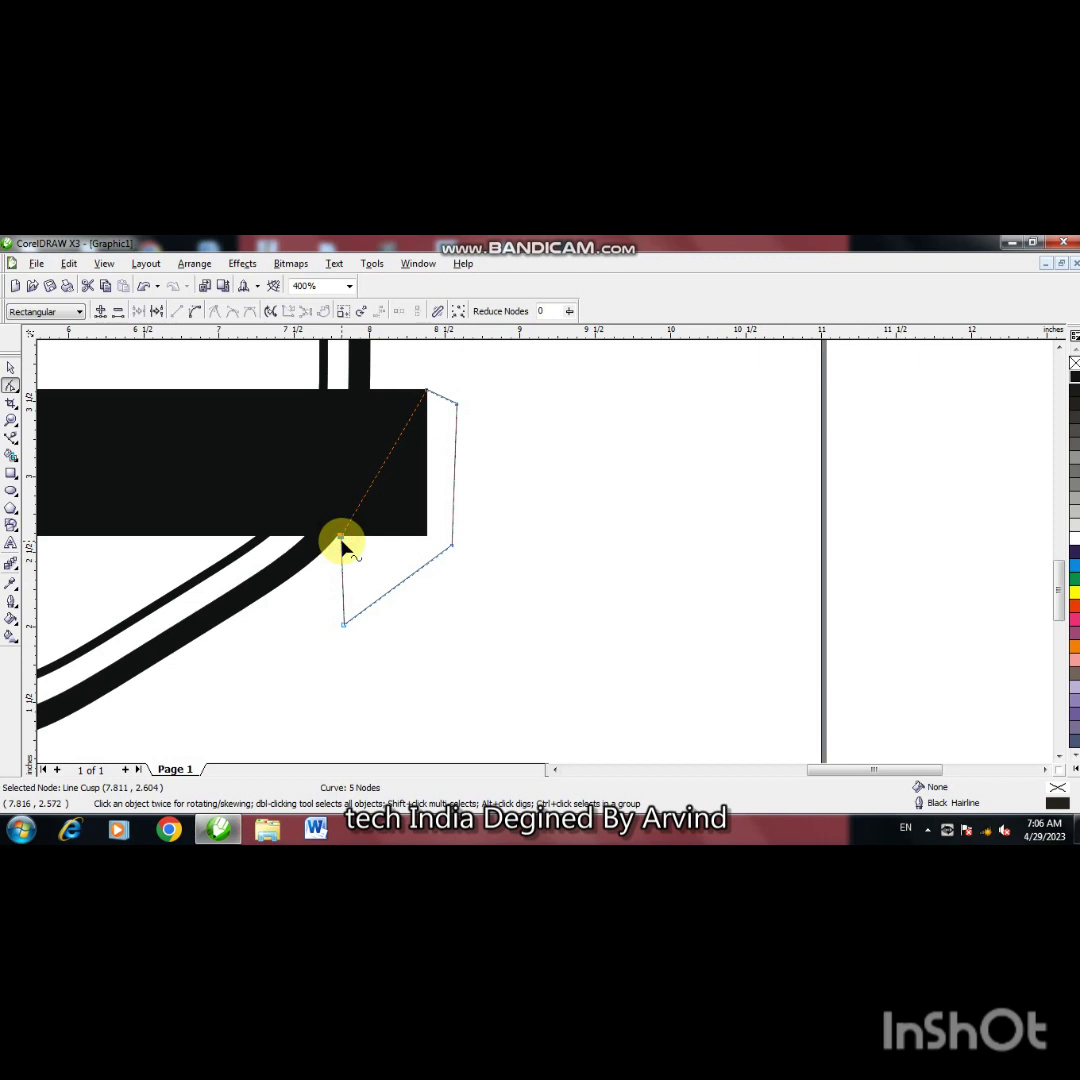
pyautogui.press('Right')
pyautogui.press('Right')
pyautogui.press('Right')
pyautogui.click(11, 369)
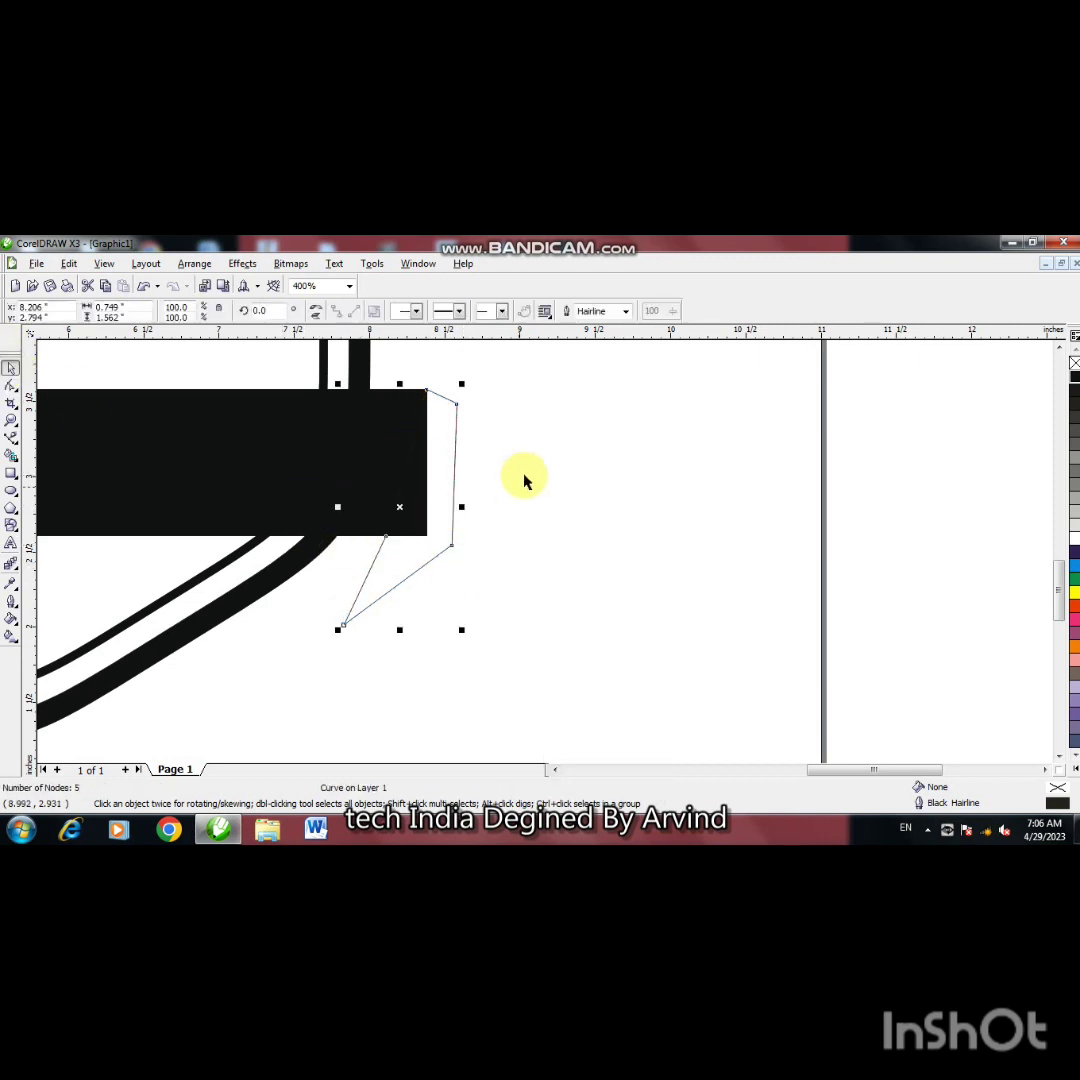
# Step: Shift the fold shape's upper outer node slightly left so its outer edge is nearly vertical, and deselect the shape
pyautogui.click(11, 386)
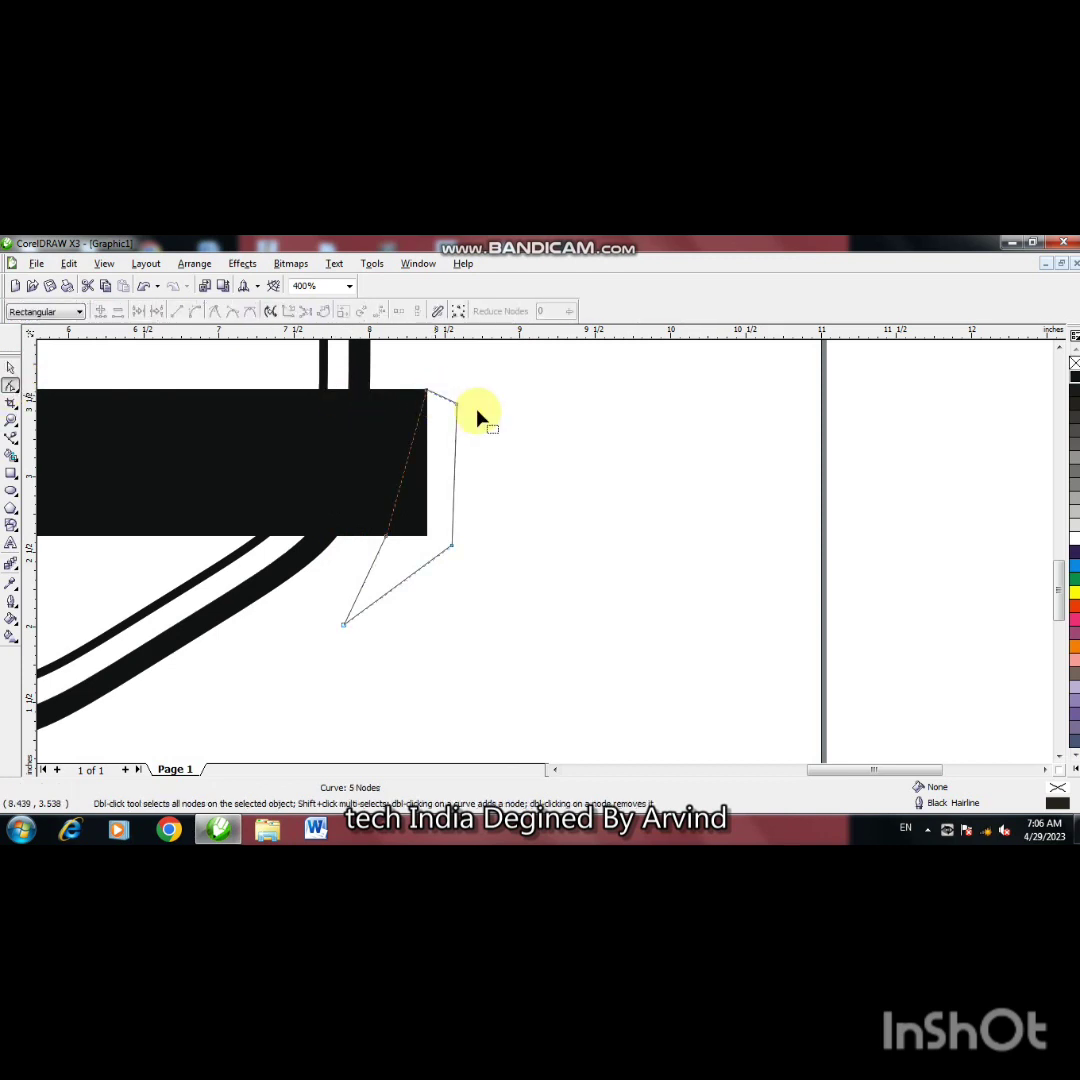
pyautogui.moveTo(461, 410); pyautogui.dragTo(455, 410)
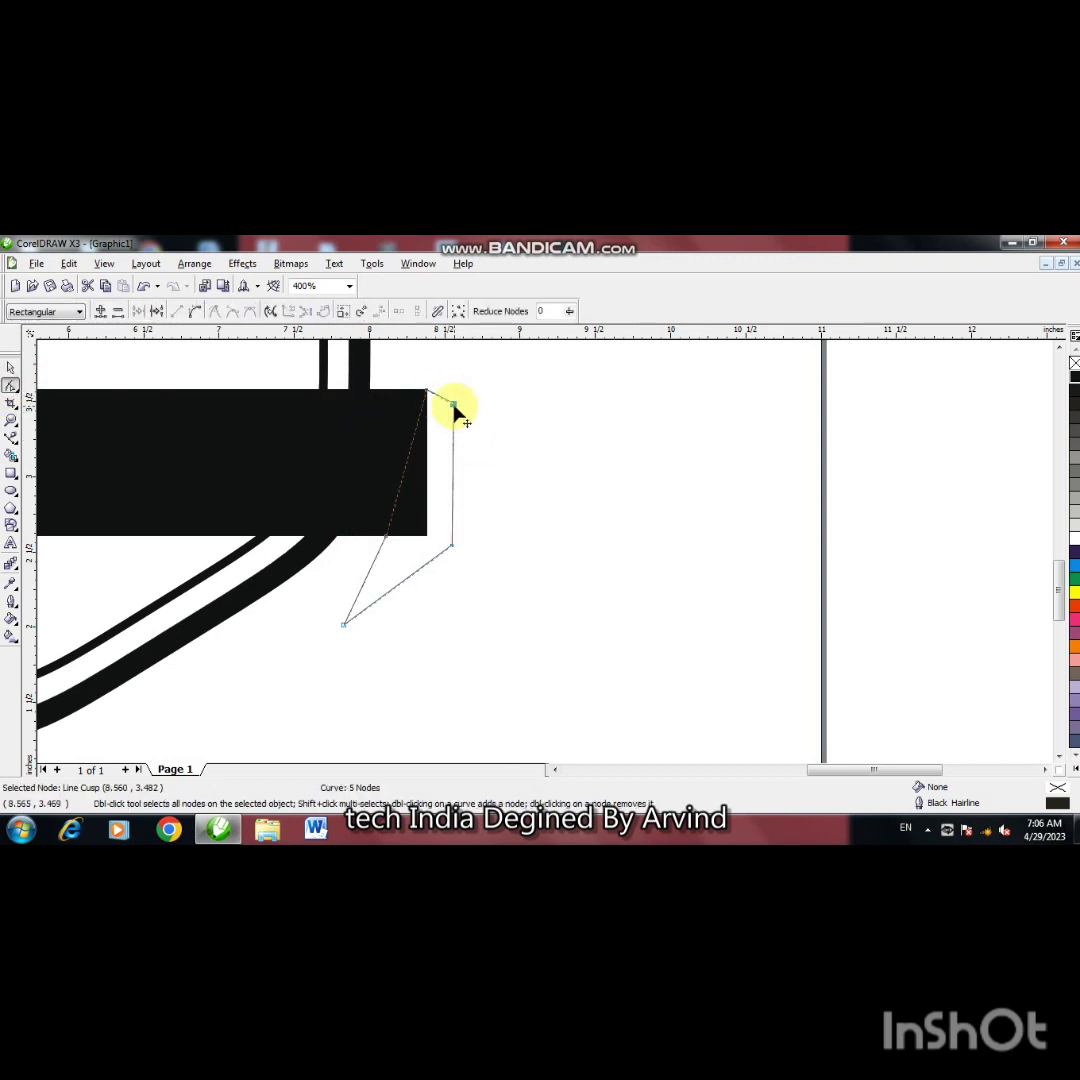
pyautogui.click(12, 368)
pyautogui.click(460, 498)
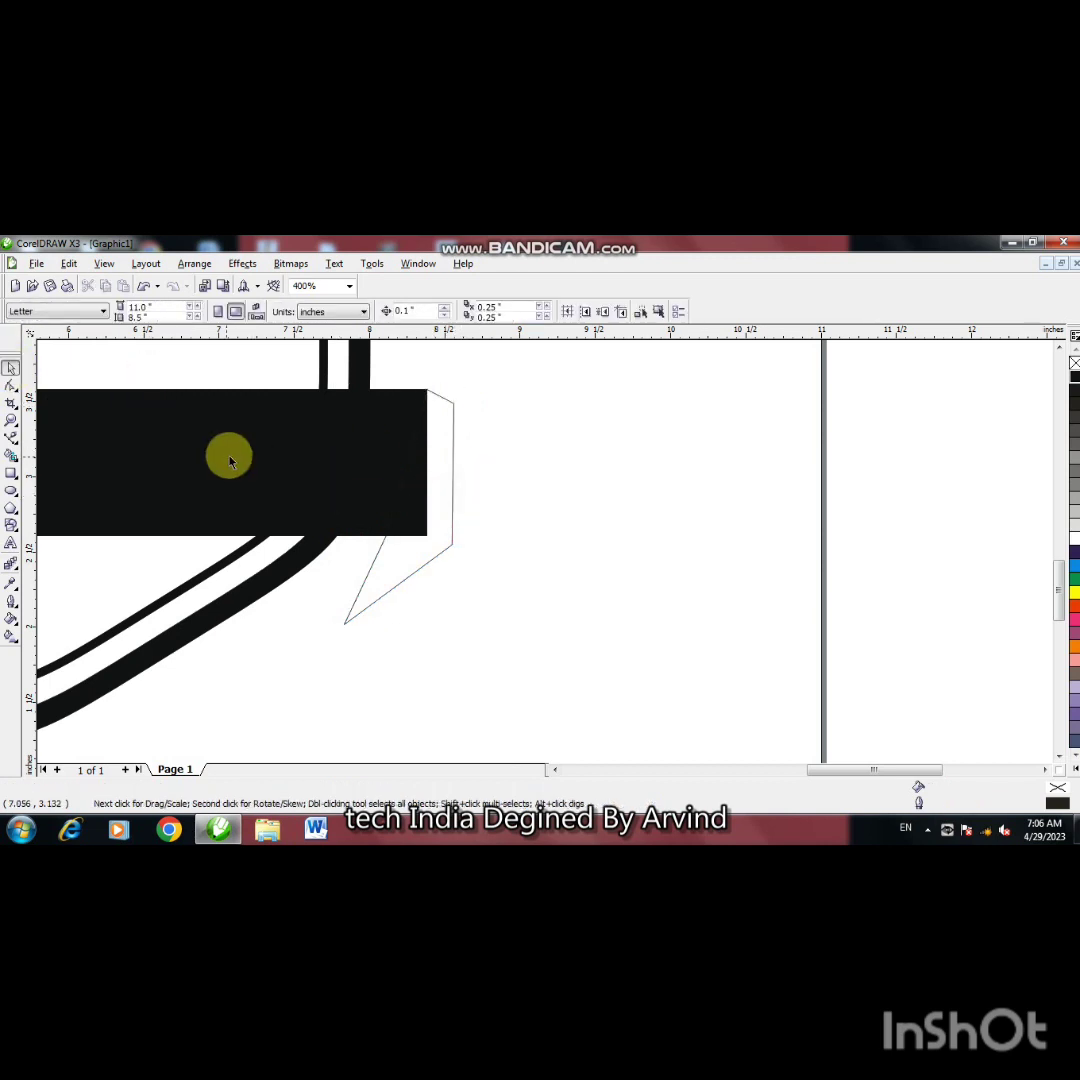
# Step: Draw a rectangle about 1.56 by 0.98 inches, matching the banner's height, and position it overlapping the banner's lower right end
pyautogui.click(12, 440)
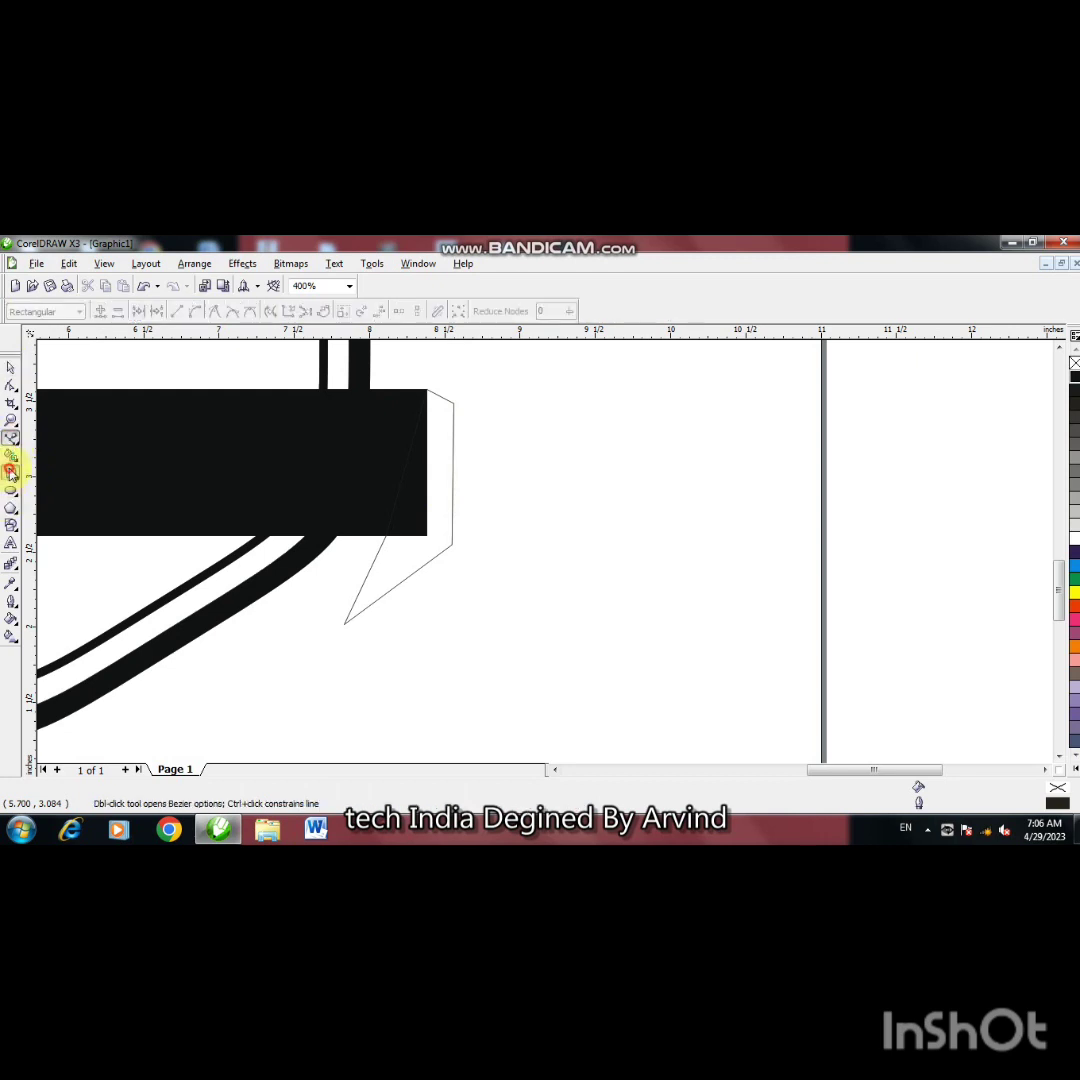
pyautogui.click(11, 473)
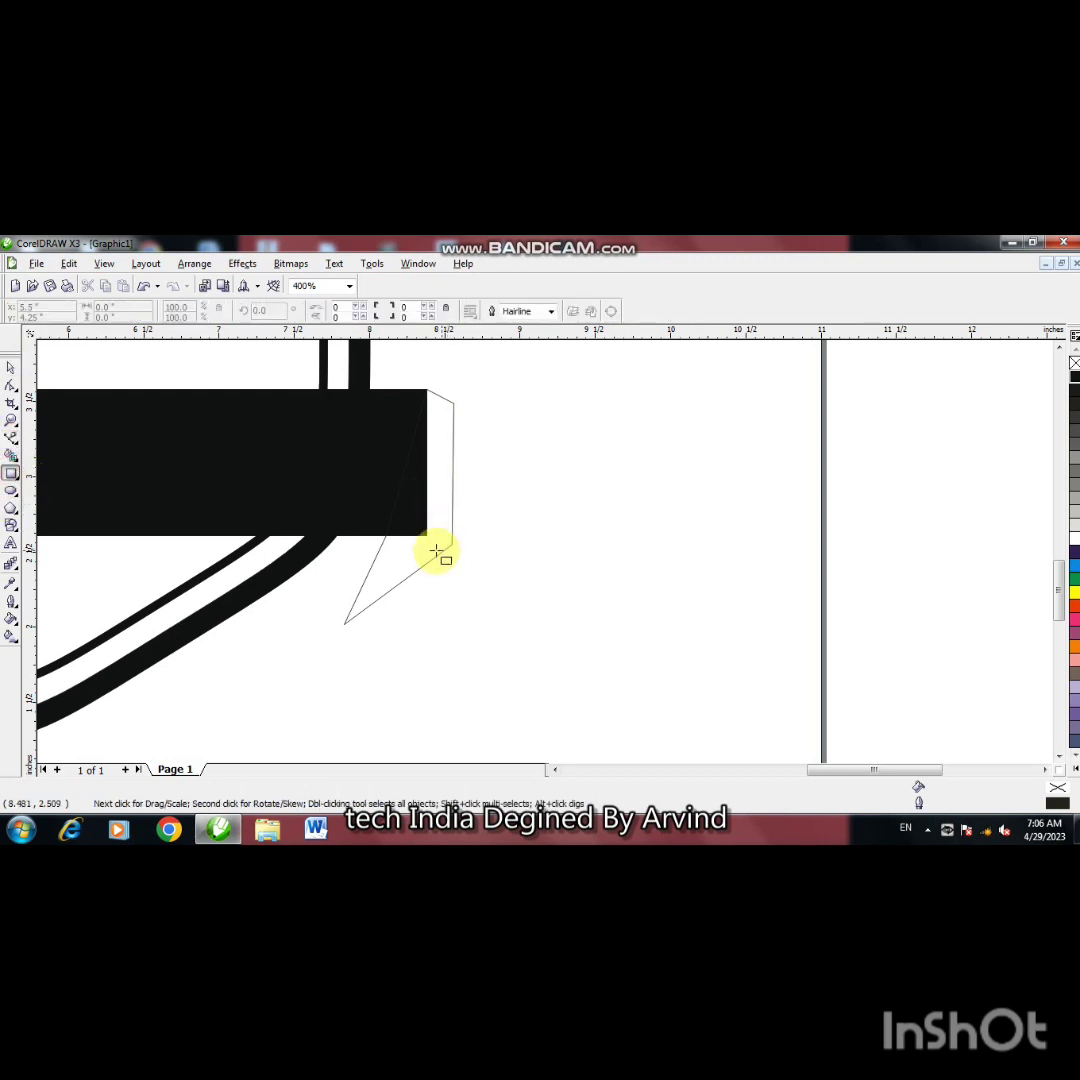
pyautogui.moveTo(402, 489); pyautogui.dragTo(637, 606)
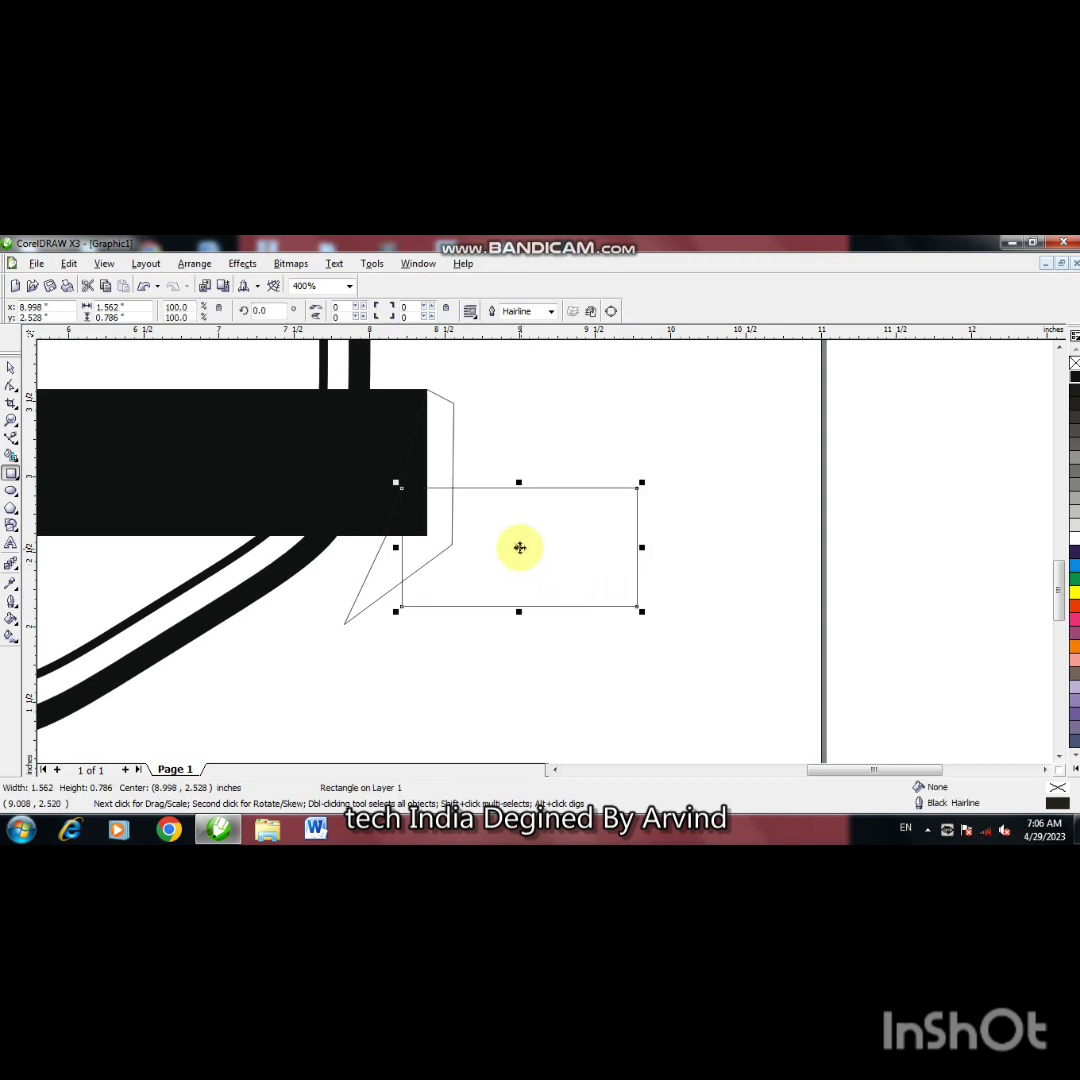
pyautogui.moveTo(520, 547)
pyautogui.mouseDown()
pyautogui.moveTo(497, 504)
pyautogui.moveTo(505, 448)
pyautogui.moveTo(503, 541)
pyautogui.mouseUp()
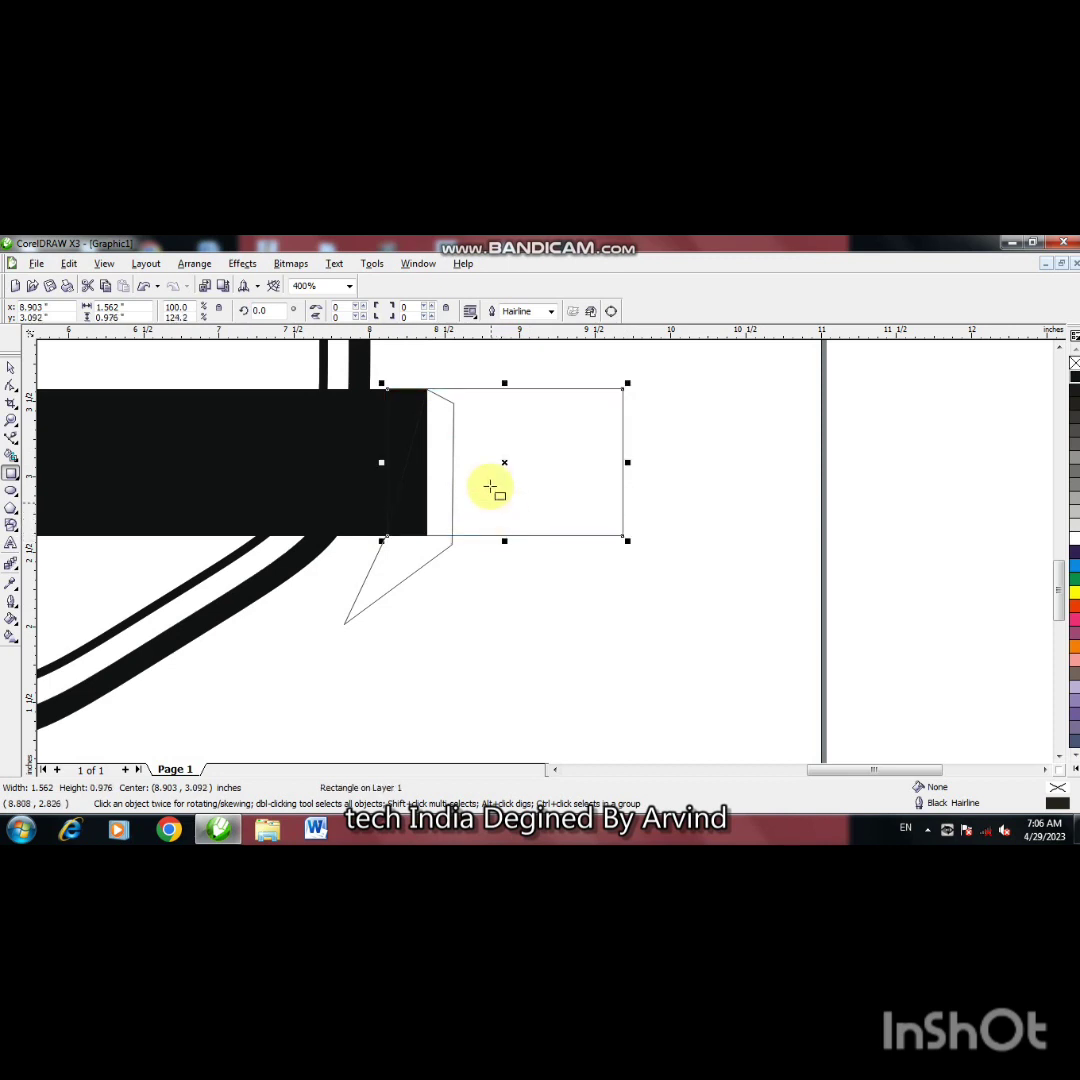
pyautogui.moveTo(507, 464); pyautogui.dragTo(497, 552)
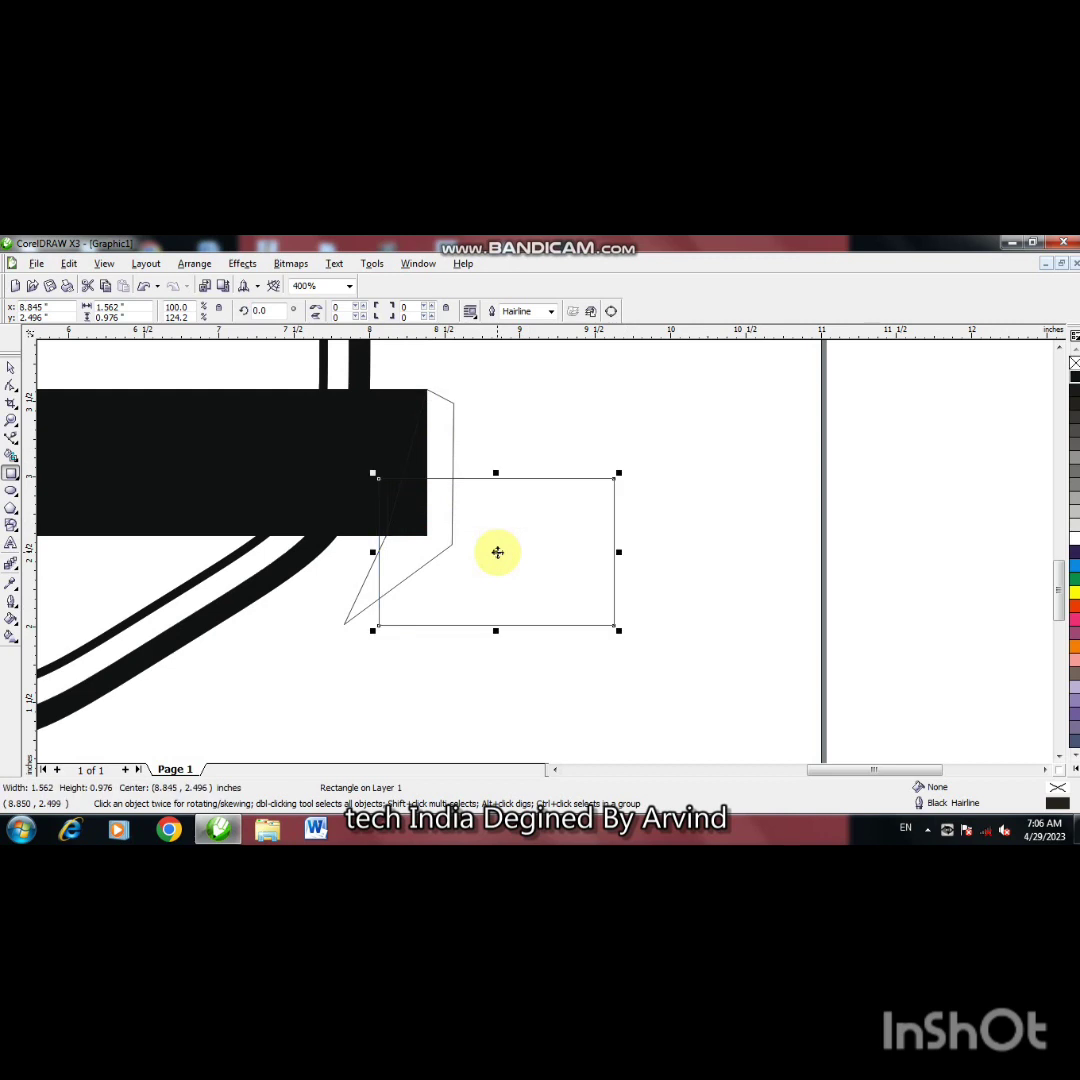
pyautogui.moveTo(503, 554); pyautogui.dragTo(504, 554)
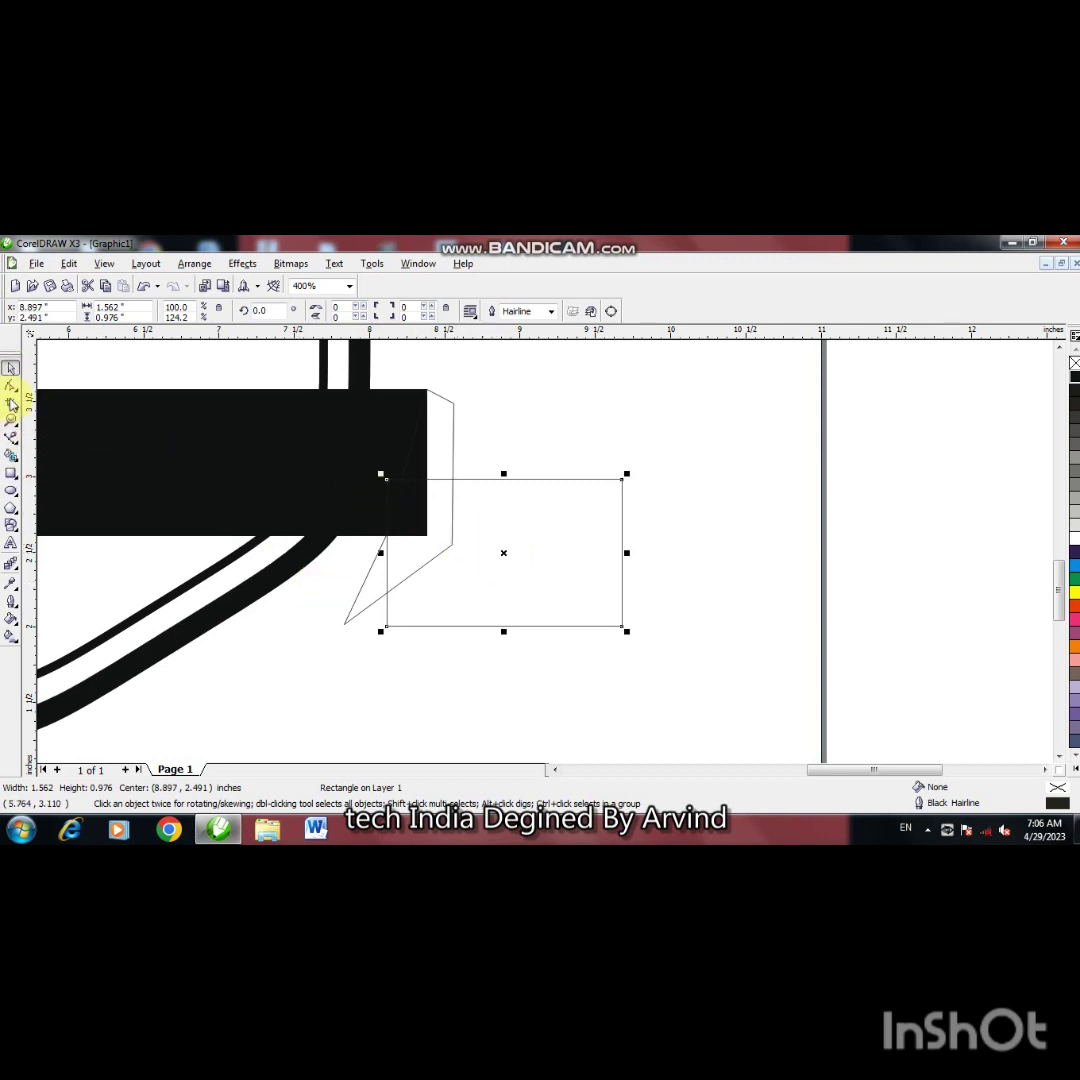
# Step: Convert the rectangle to curves and slant its left side, moving the lower left node 0.3 inches left and the upper left node 0.3 inches right
pyautogui.click(11, 386)
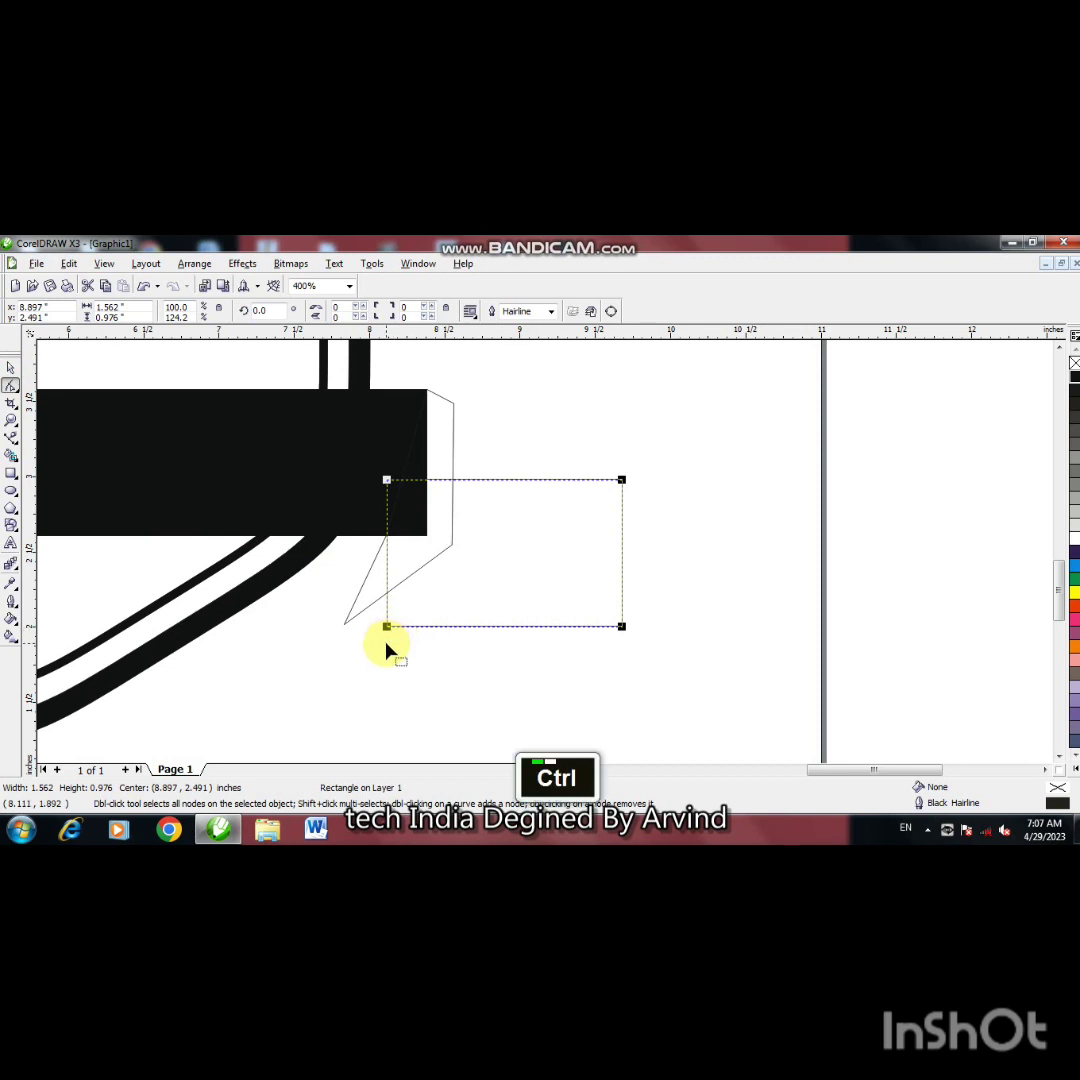
pyautogui.hotkey('ctrl', 'q')
pyautogui.click(387, 626)
pyautogui.press('Left')
pyautogui.press('Left')
pyautogui.press('Left')
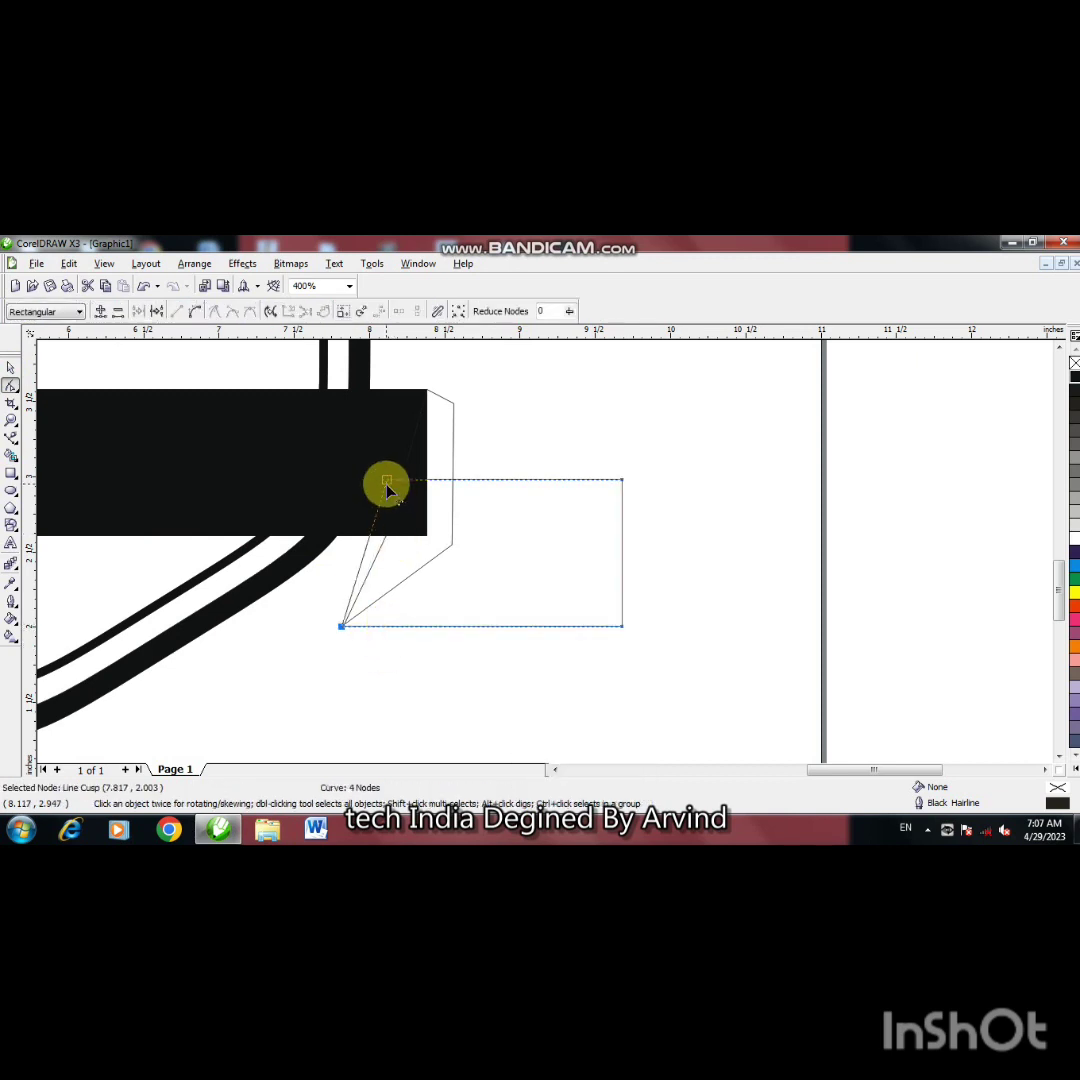
pyautogui.press('Right')
pyautogui.press('Right')
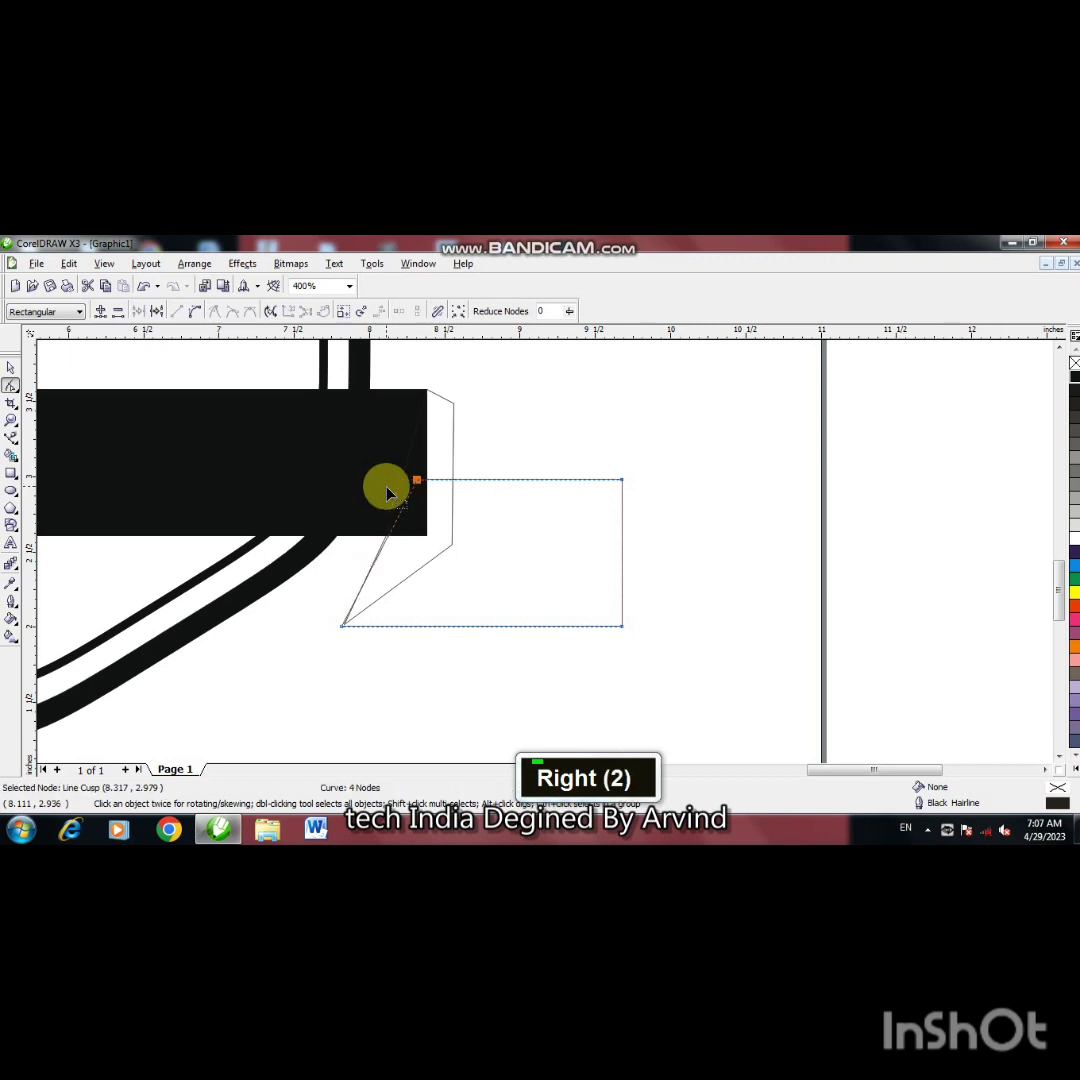
pyautogui.press('Right')
# Step: Place the ribbon tail's lower left node exactly on the fold shape's lowest tip
pyautogui.press('F2')
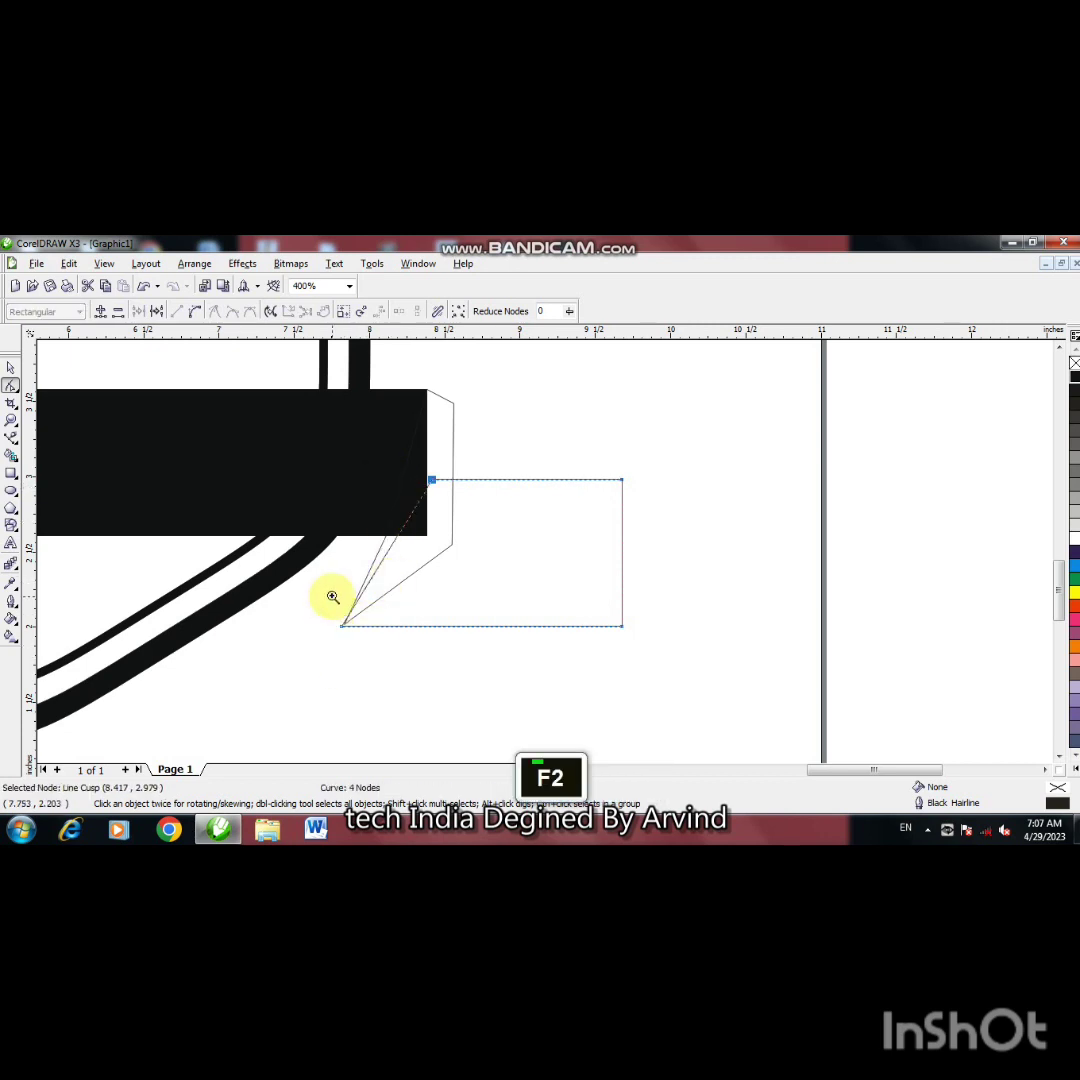
pyautogui.moveTo(332, 596); pyautogui.dragTo(362, 680)
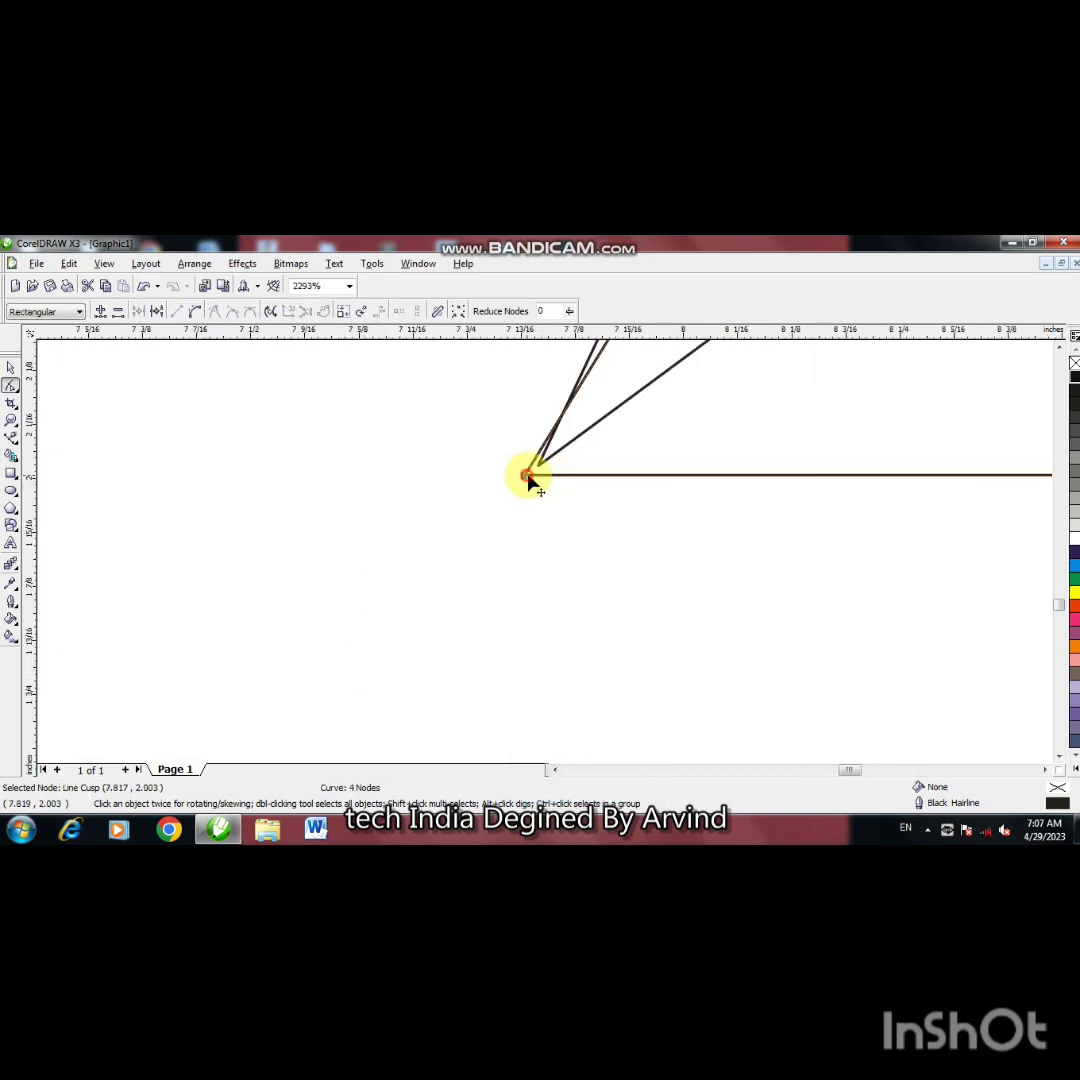
pyautogui.moveTo(530, 480); pyautogui.dragTo(541, 468)
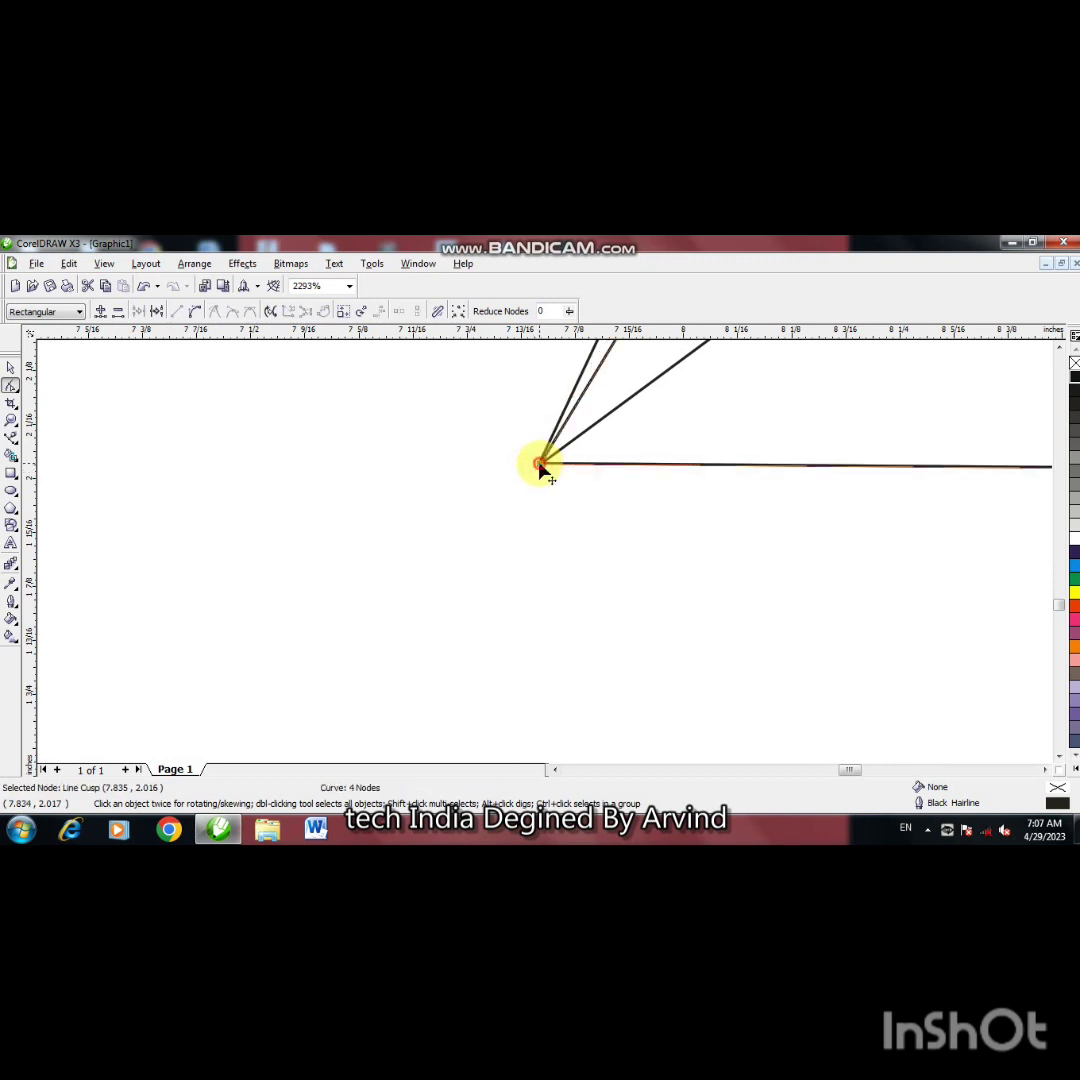
pyautogui.click(543, 524)
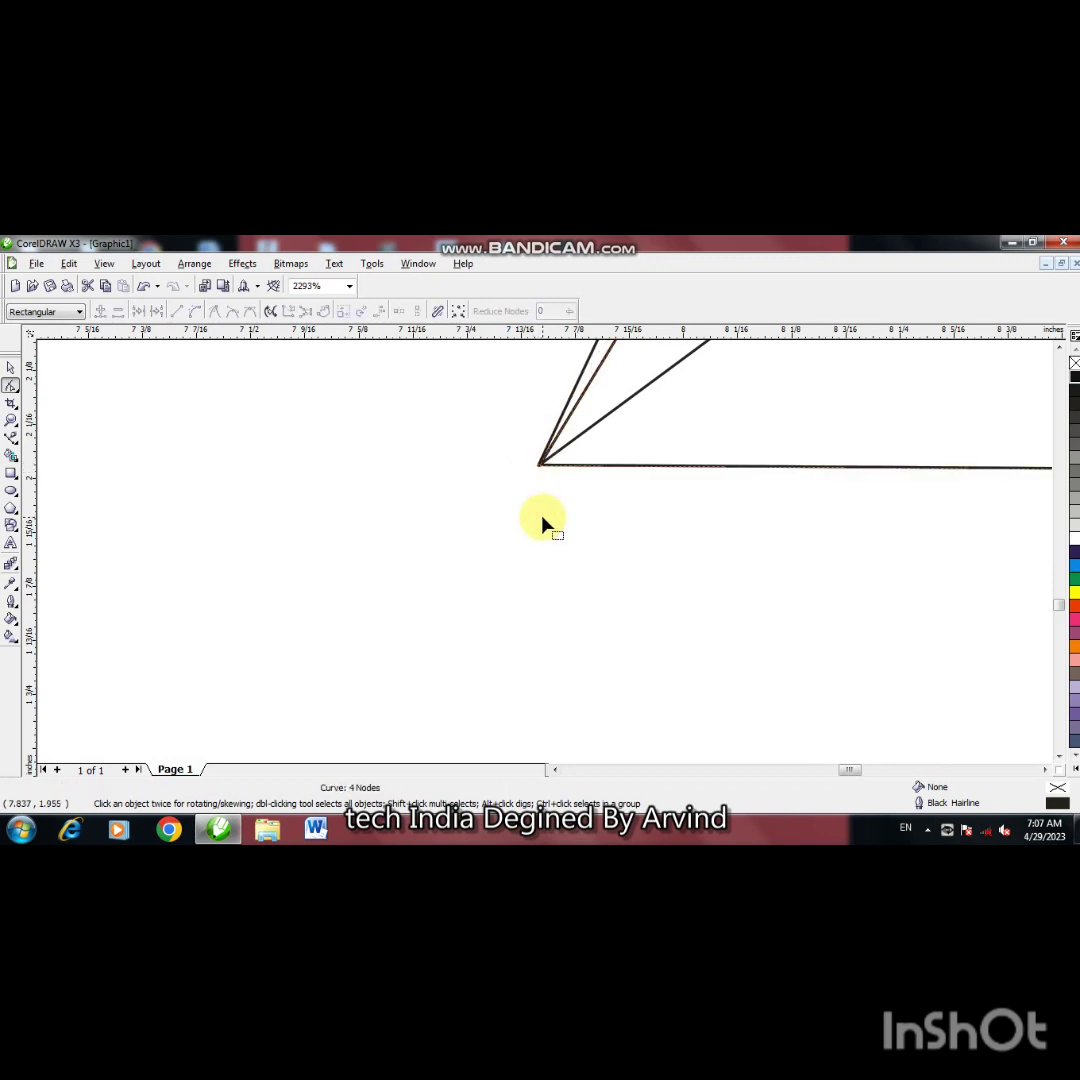
# Step: Move the ribbon tail's upper left node 0.05 inches left so it sits behind the banner's end
pyautogui.press('F3')
pyautogui.press('F3')
pyautogui.press('F3')
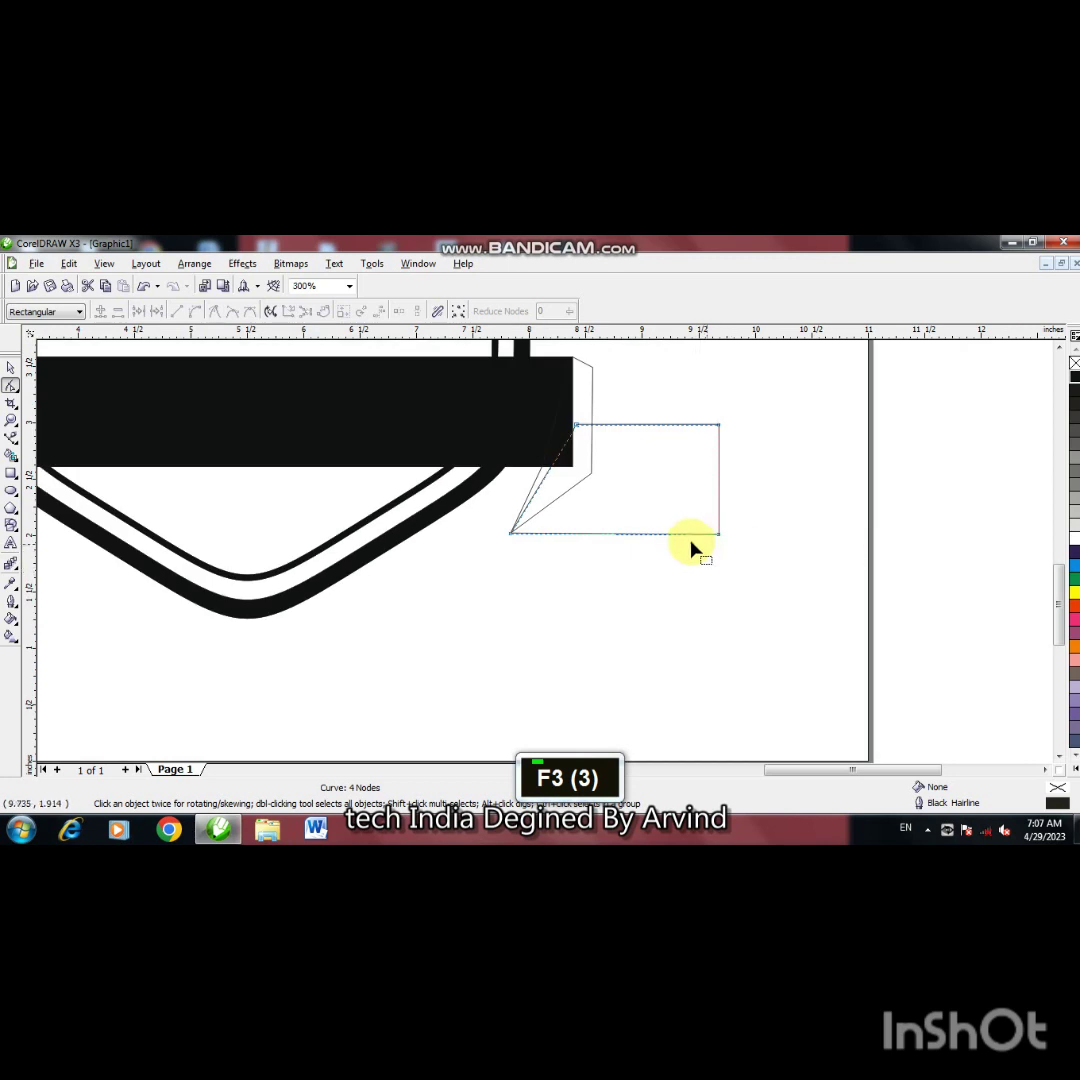
pyautogui.click(577, 428)
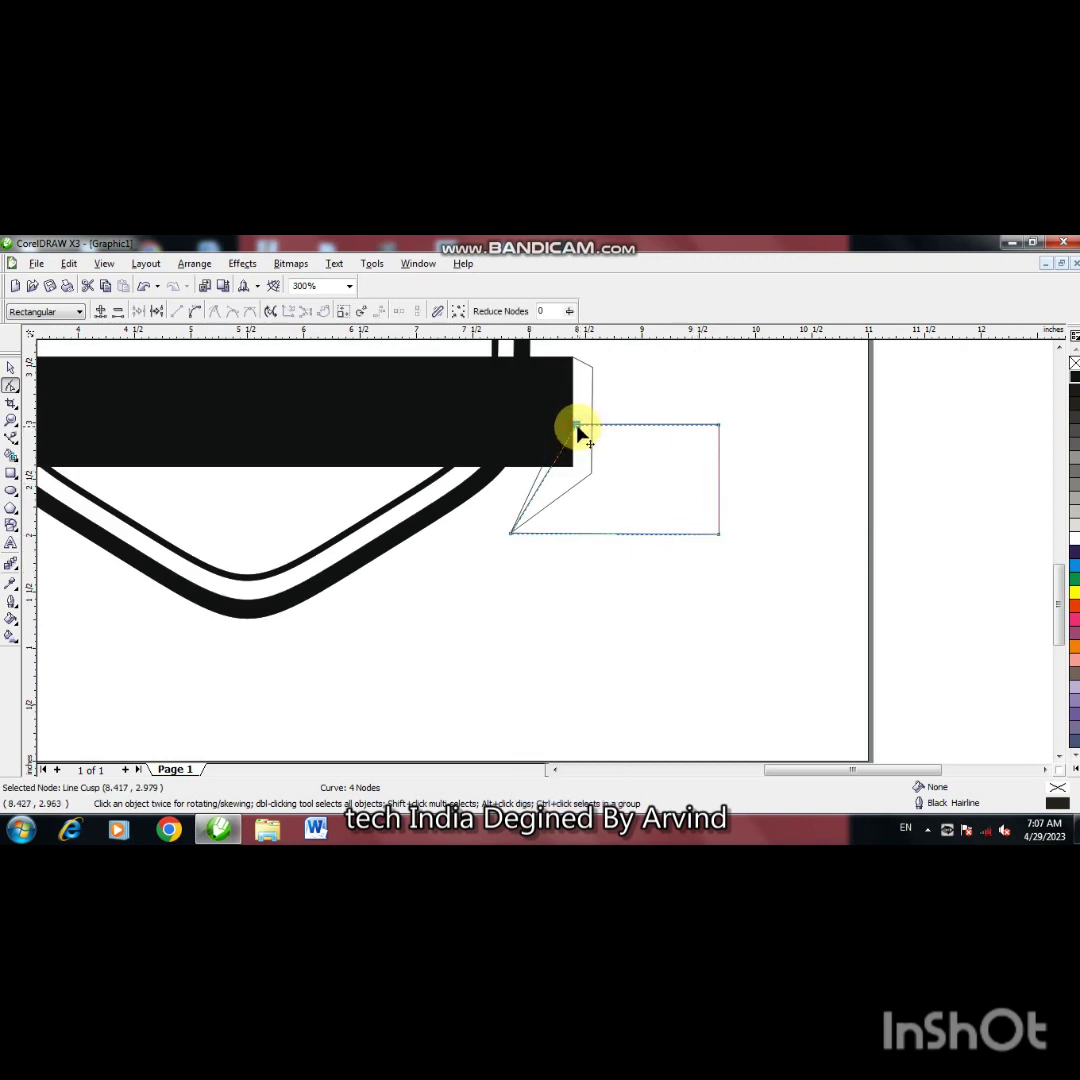
pyautogui.hotkey('ctrl', 'Left')
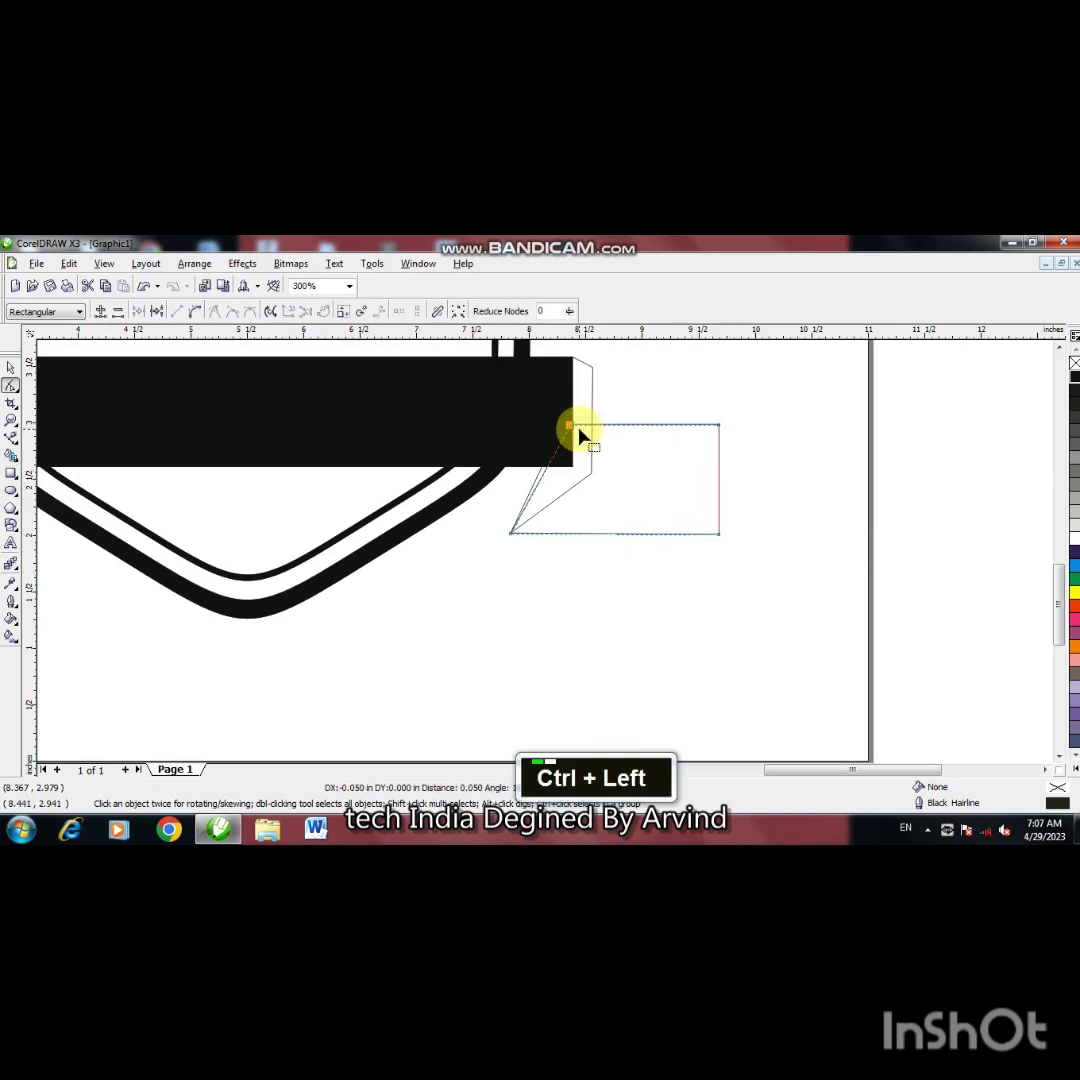
# Step: Add a node midway on the ribbon tail's right edge and move it 0.35 inches left to form a V notch
pyautogui.doubleClick(719, 484)
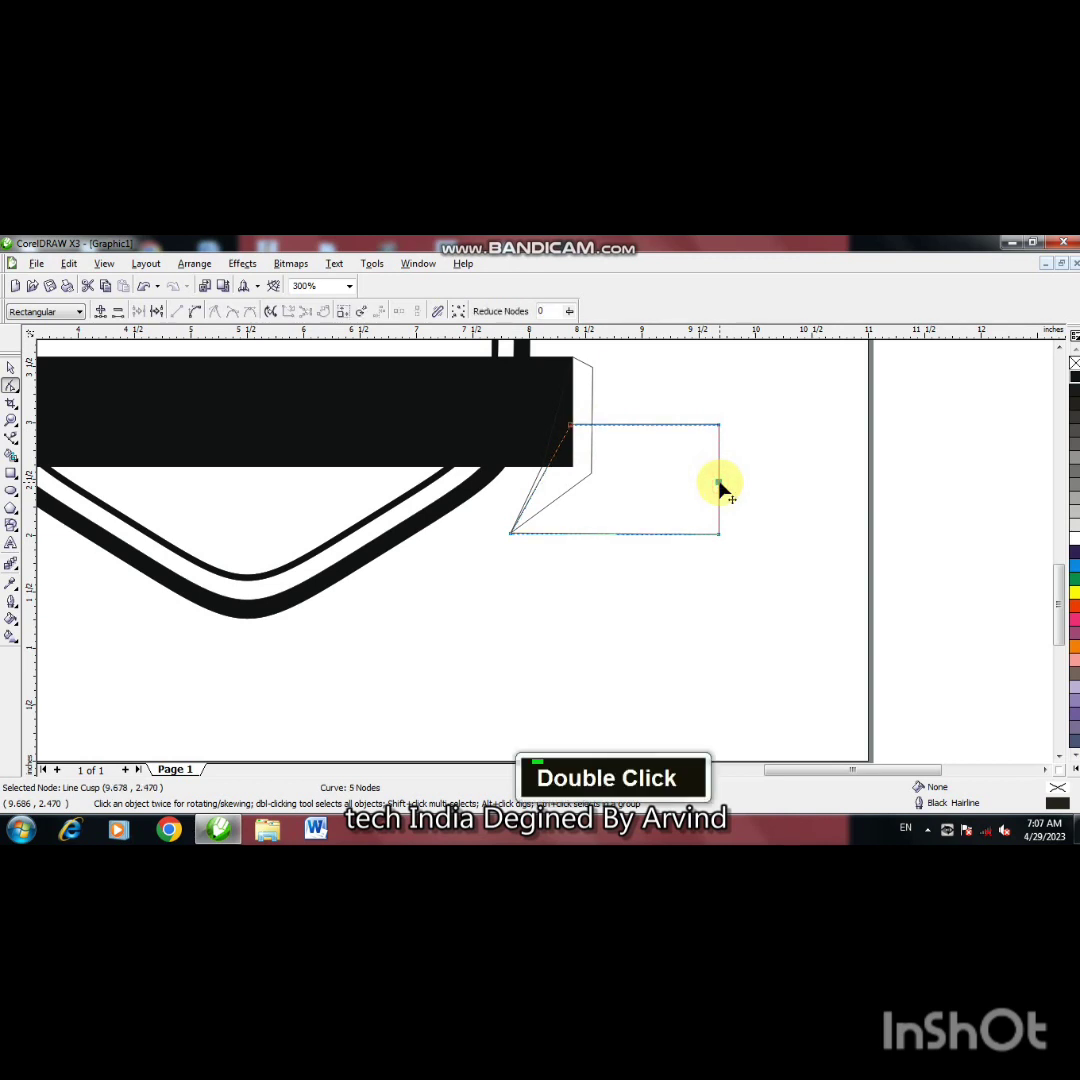
pyautogui.hotkey('ctrl', 'Left')
pyautogui.hotkey('ctrl', 'Left')
pyautogui.hotkey('ctrl', 'Left')
pyautogui.hotkey('ctrl', 'Left')
pyautogui.hotkey('ctrl', 'Left')
pyautogui.hotkey('ctrl', 'Left')
pyautogui.hotkey('ctrl', 'Left')
pyautogui.hotkey('ctrl', 'Left')
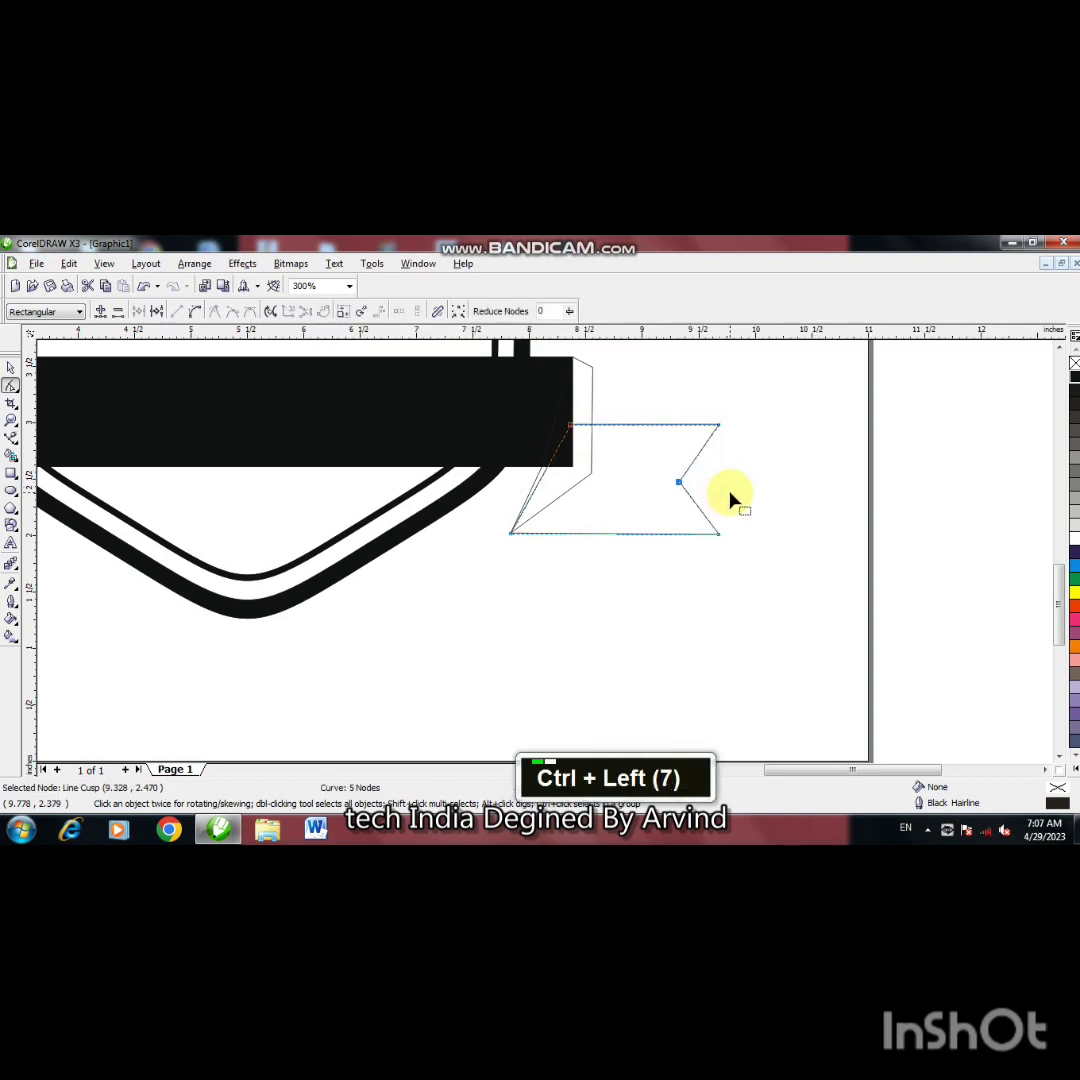
# Step: Move the ribbon tail's notch node slightly further left to deepen the V notch, and deselect the shape
pyautogui.hotkey('ctrl', 'Left')
pyautogui.click(11, 367)
pyautogui.click(686, 535)
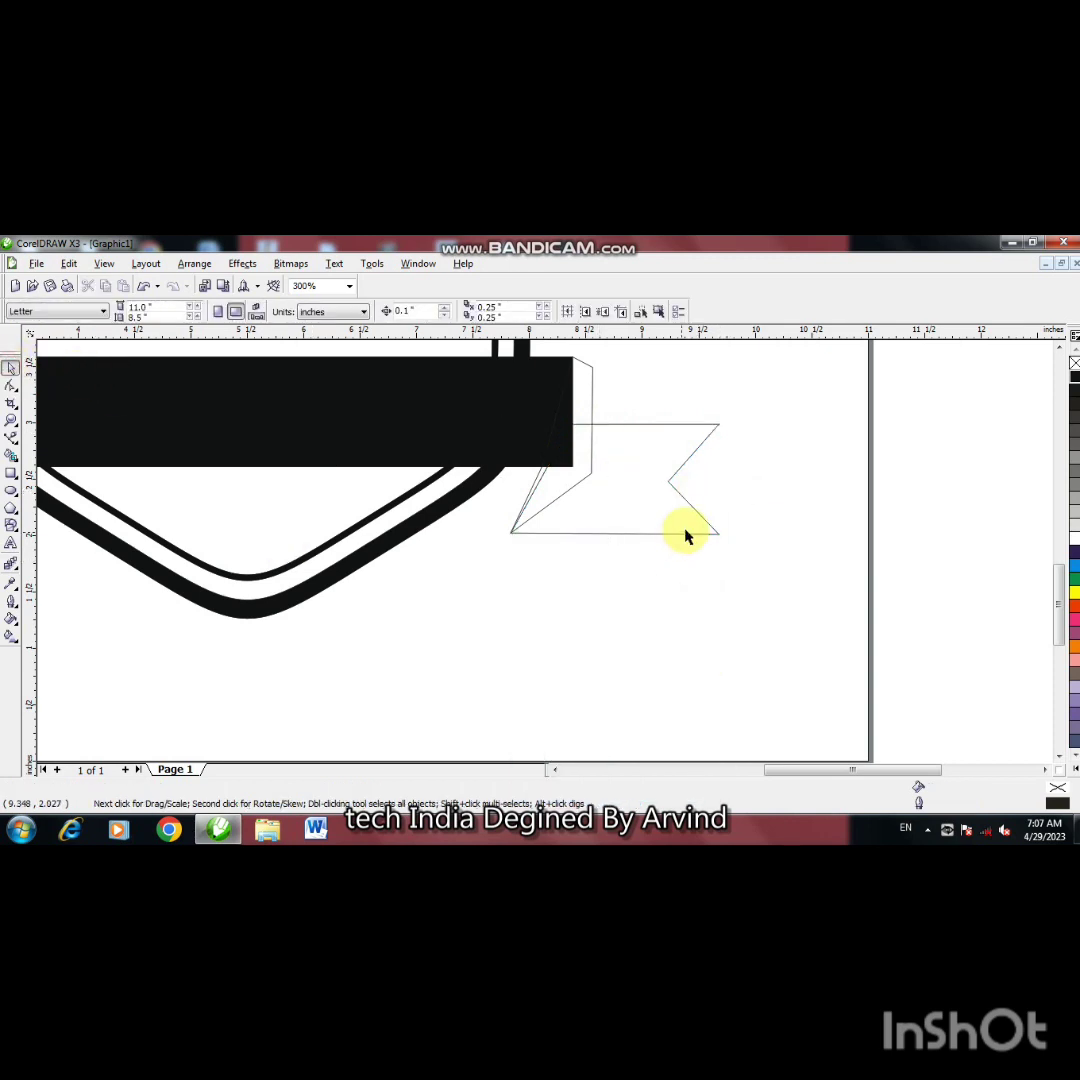
# Step: Fill the fold shape with white and send it behind the banner
pyautogui.click(591, 411)
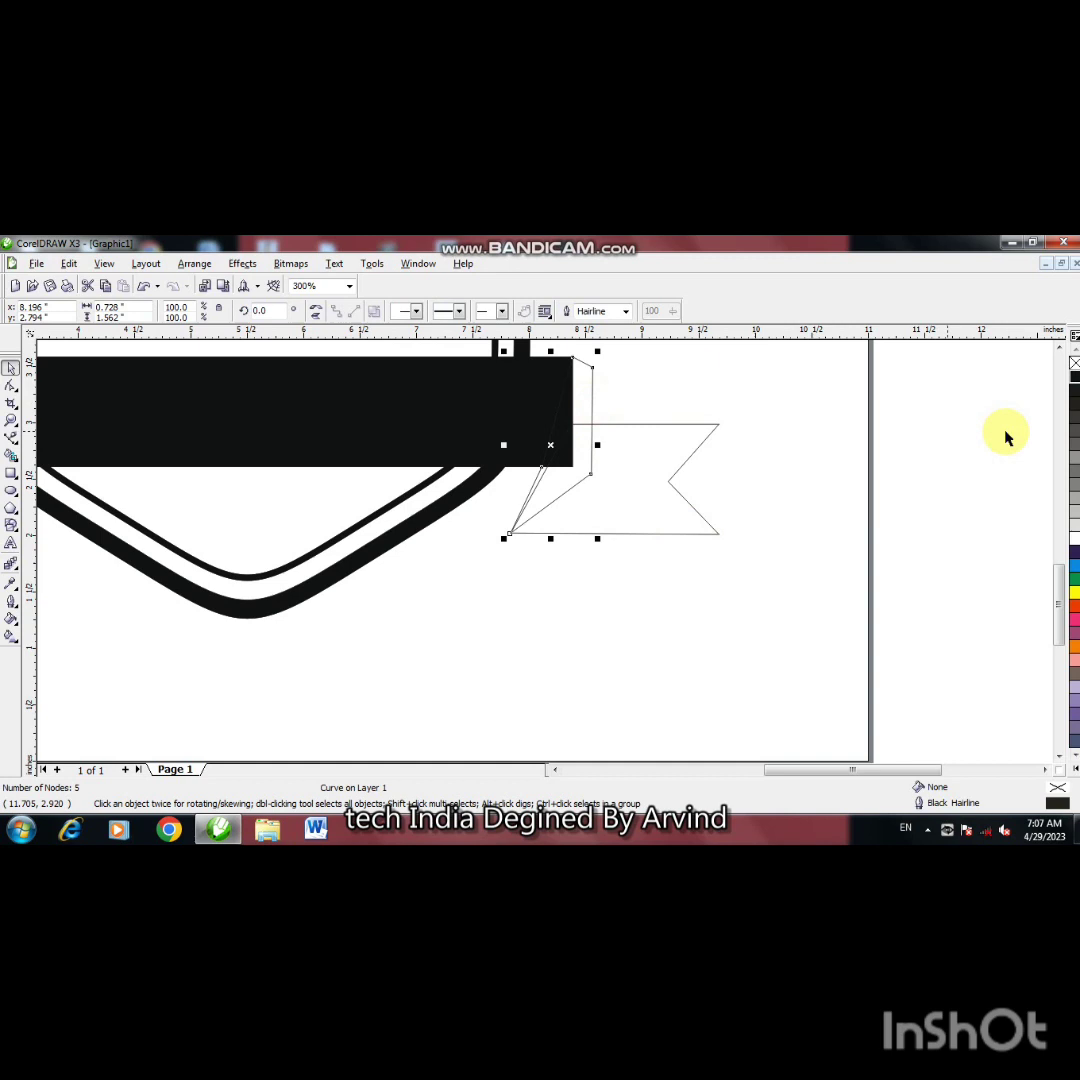
pyautogui.click(1075, 540)
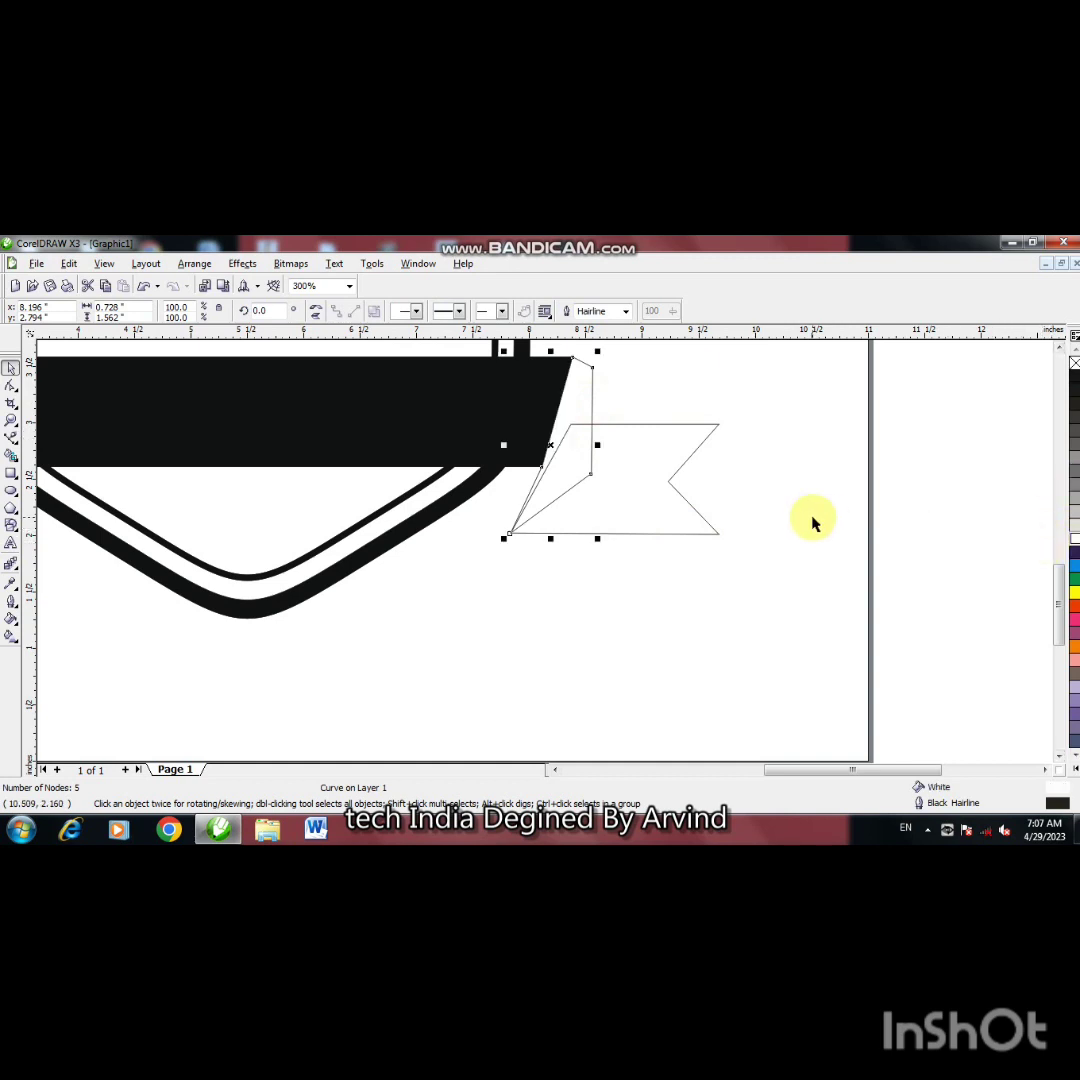
pyautogui.hotkey('shift', 'pagedown')
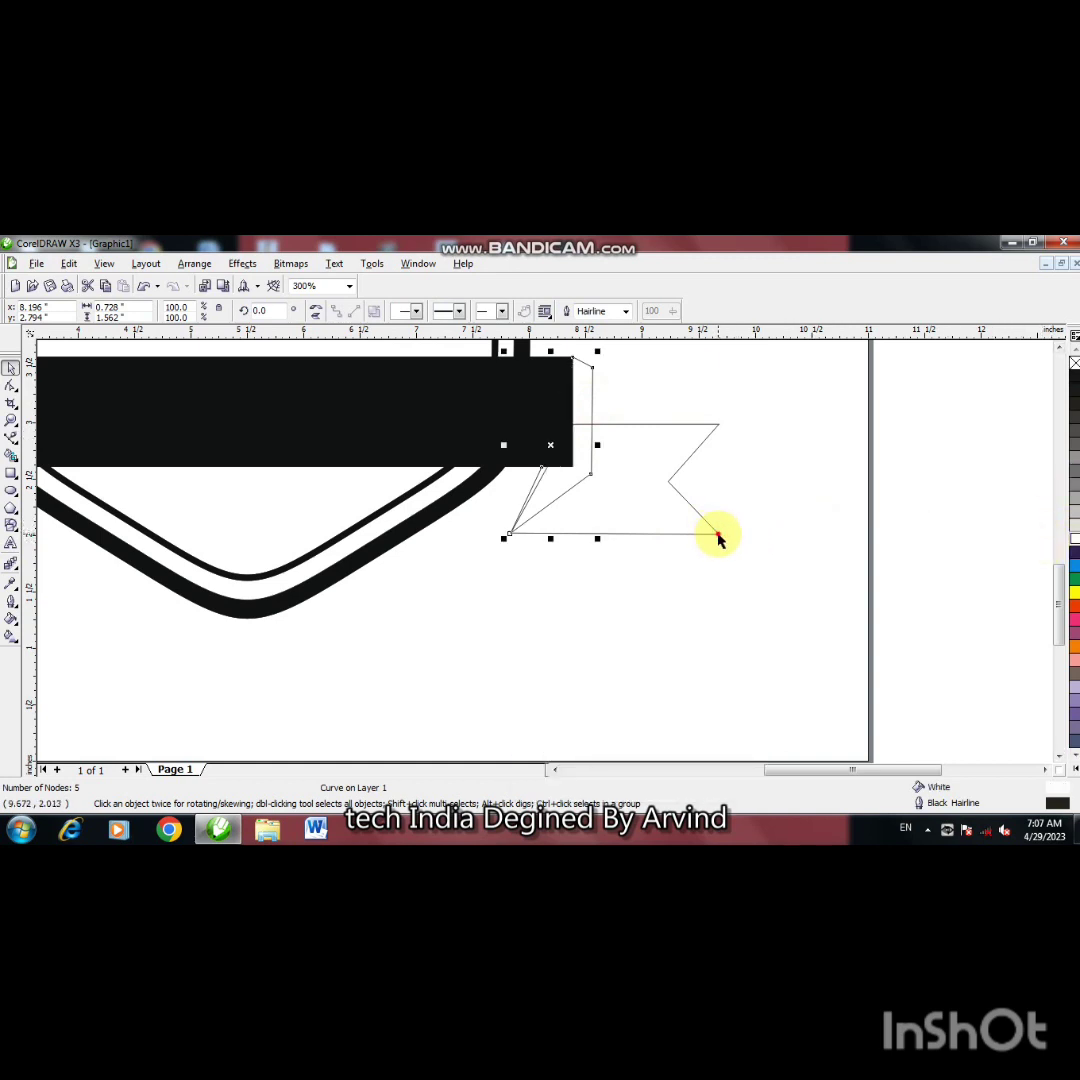
# Step: Fill the notched ribbon tail with black and send it behind the fold shape
pyautogui.click(717, 533)
pyautogui.click(1074, 378)
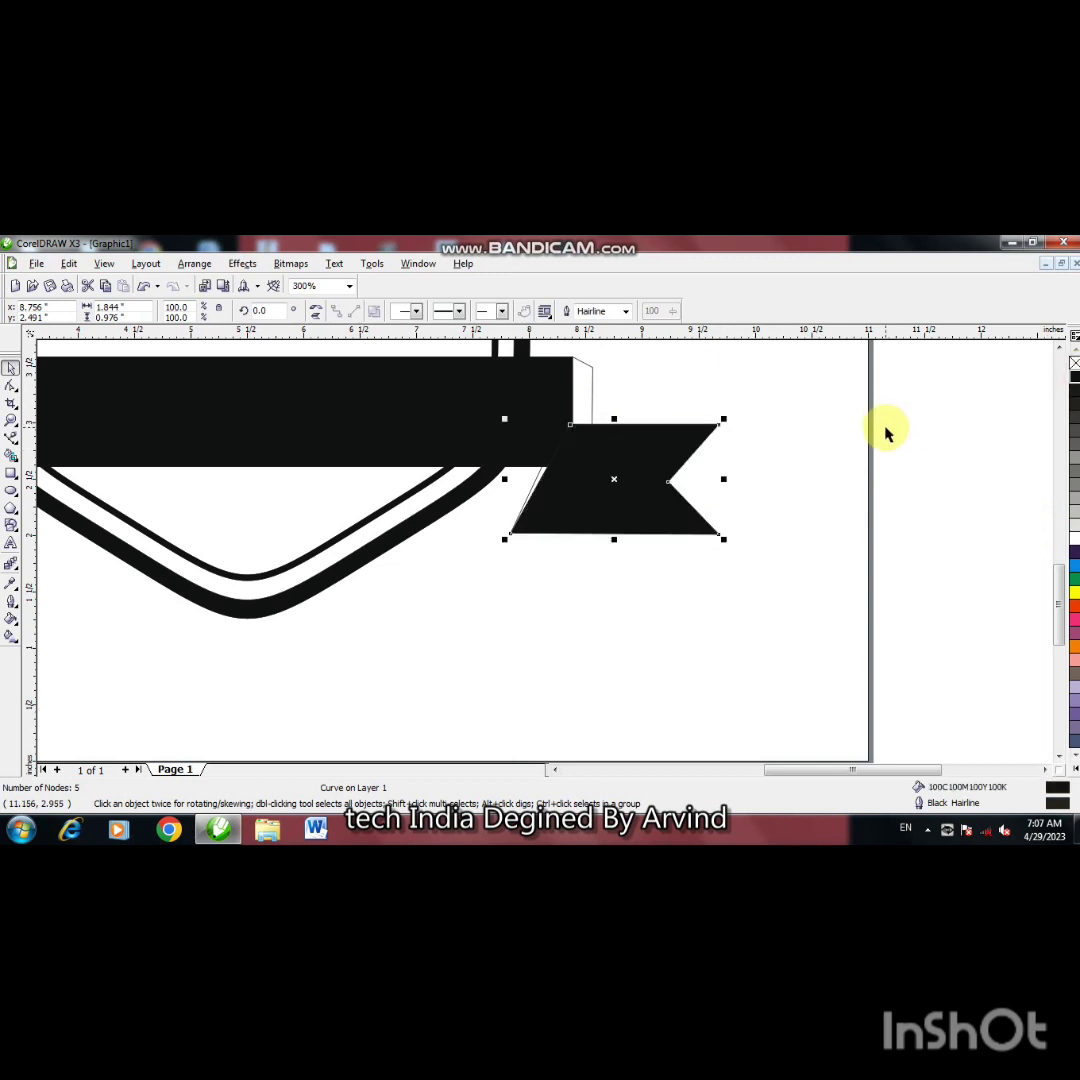
pyautogui.hotkey('shift', 'pagedown')
pyautogui.click(905, 475)
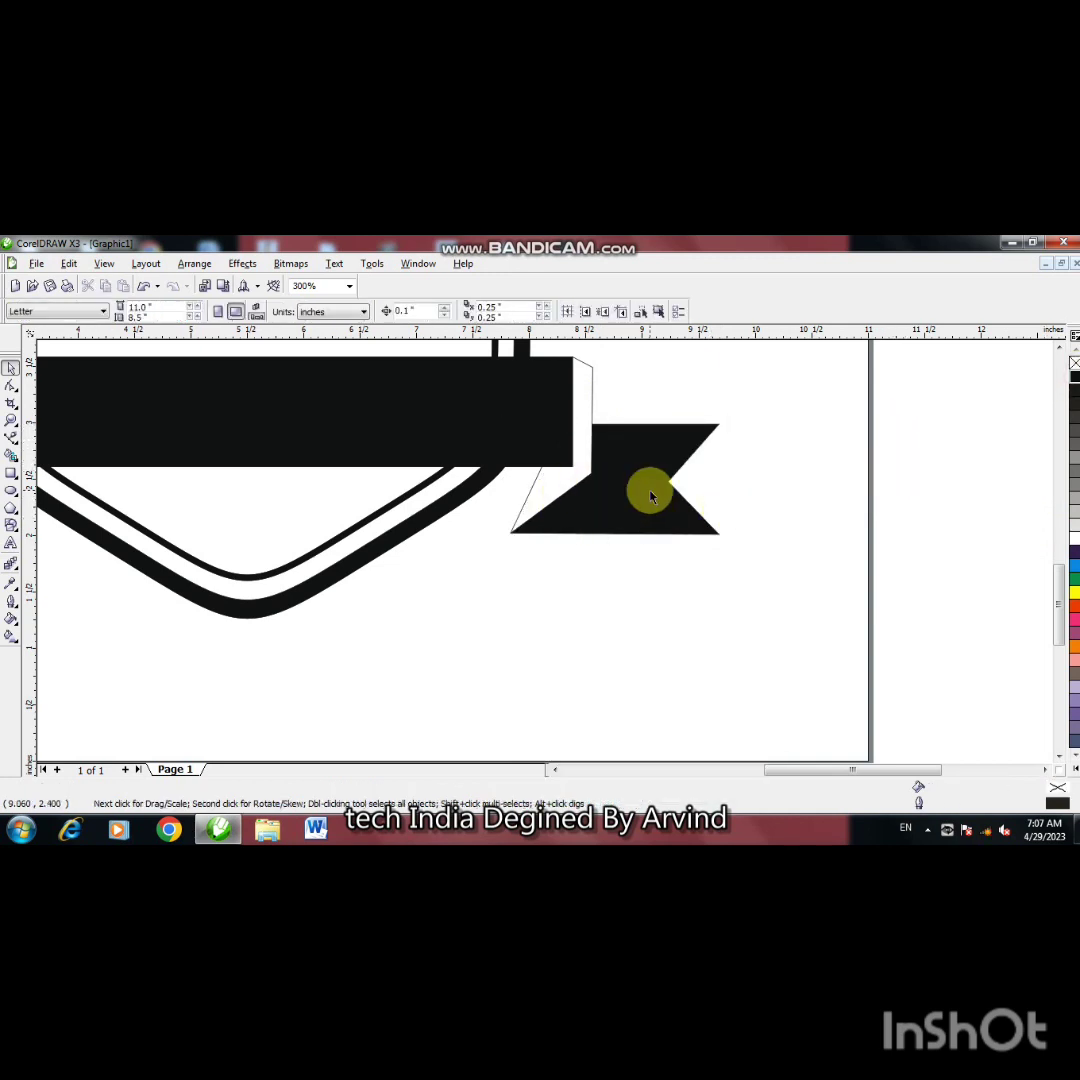
# Step: Duplicate the white fold and black ribbon tail together and flip the copy vertically
pyautogui.press('F3')
pyautogui.moveTo(585, 458); pyautogui.dragTo(483, 607)
pyautogui.moveTo(629, 457); pyautogui.dragTo(450, 628)
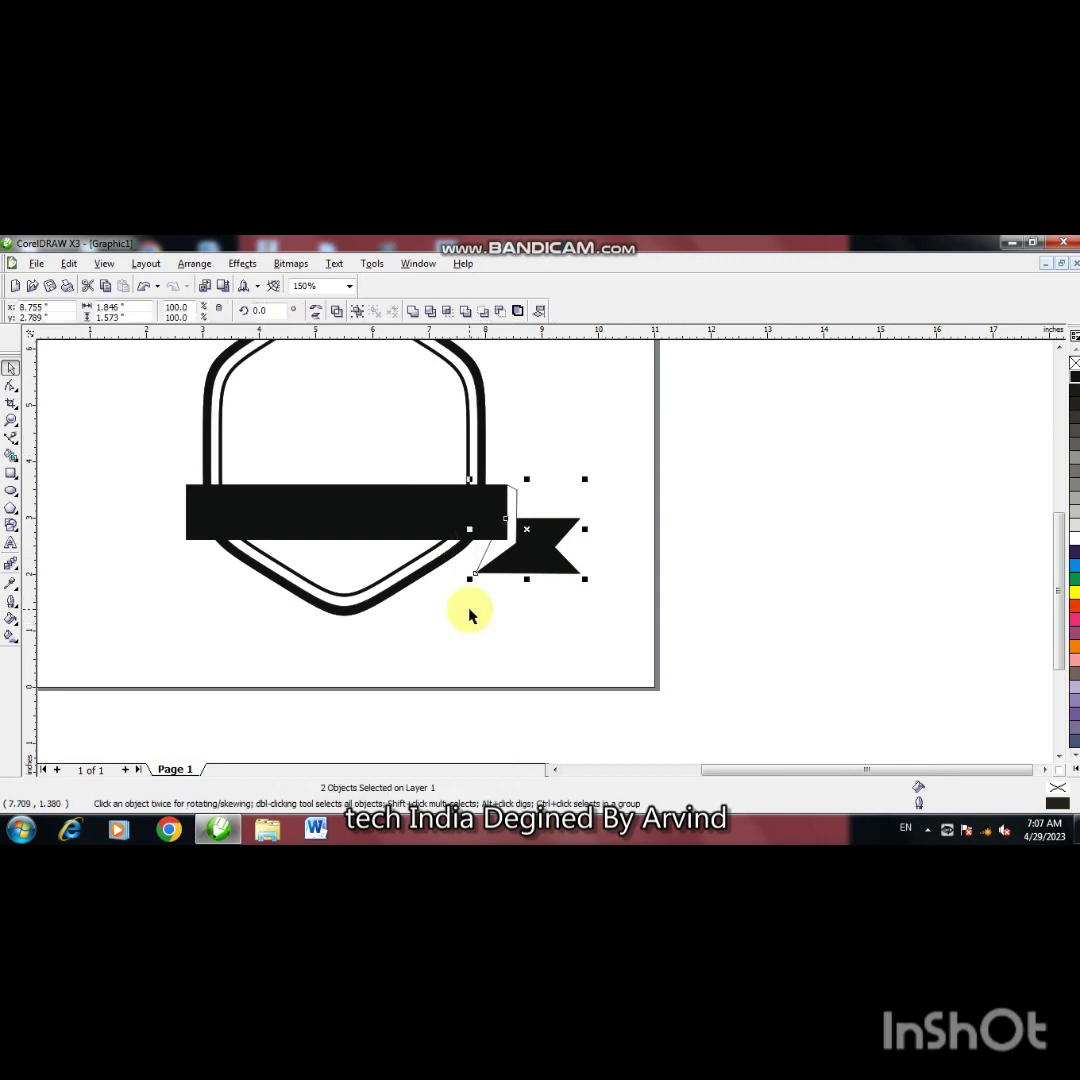
pyautogui.click(316, 313)
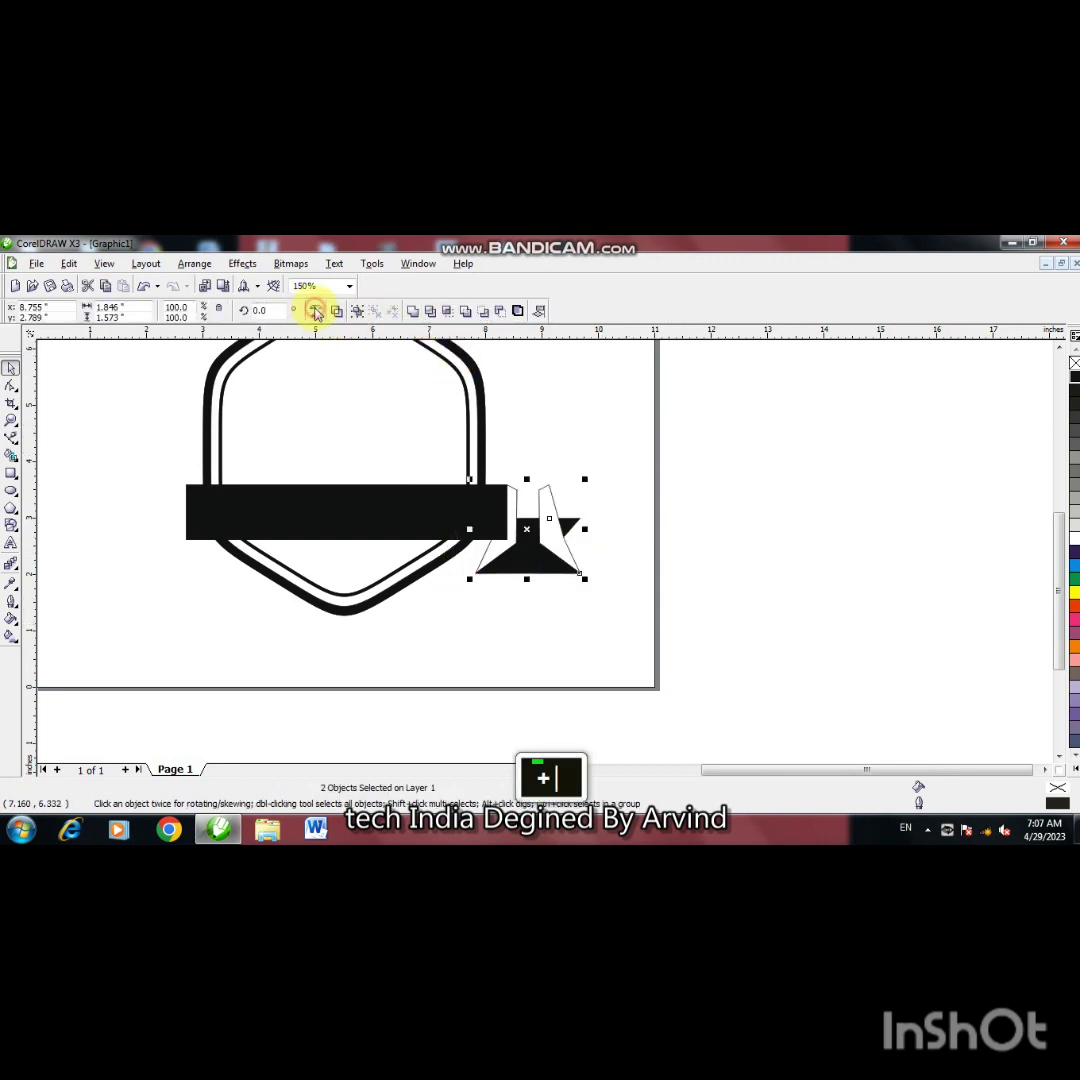
pyautogui.click(316, 313)
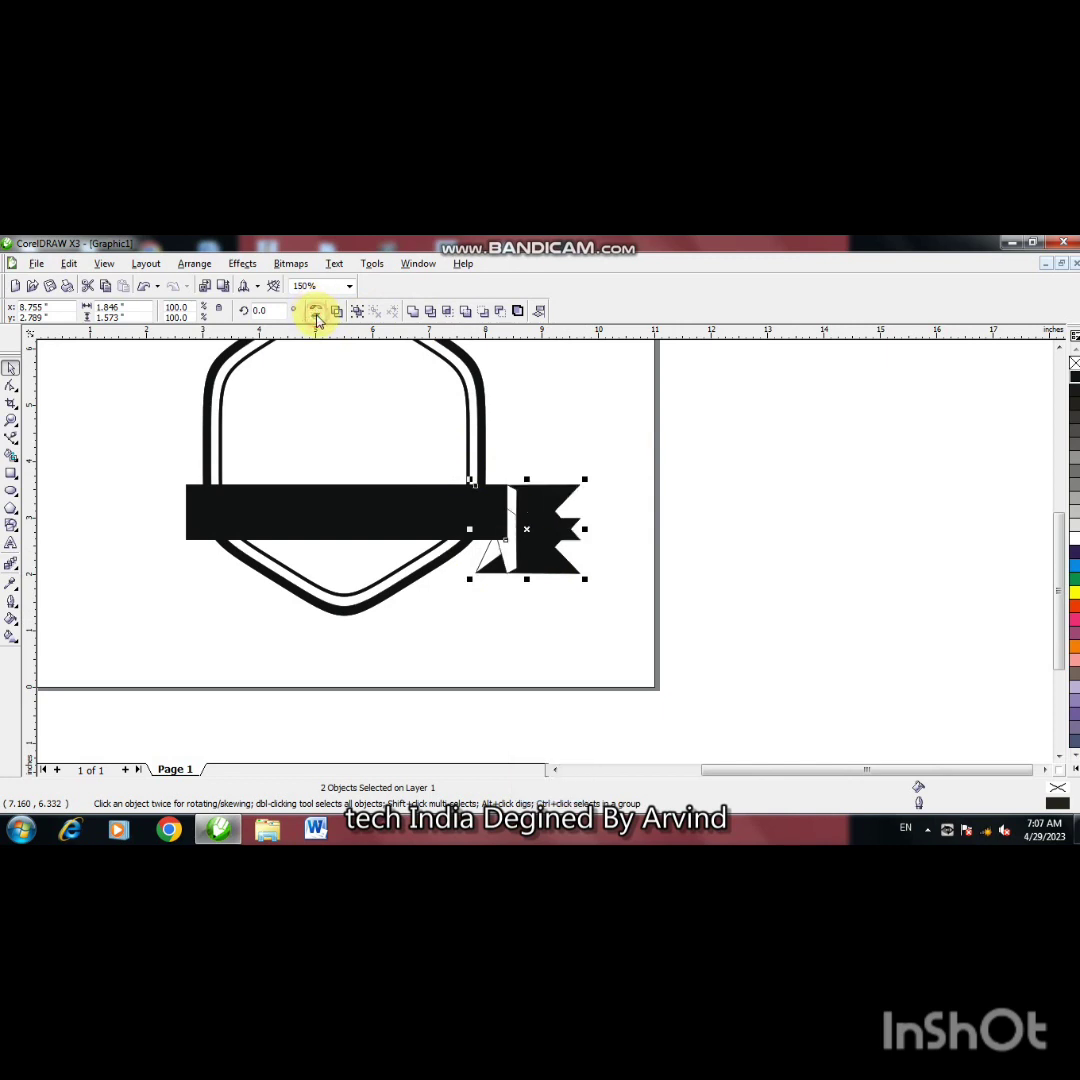
pyautogui.click(316, 313)
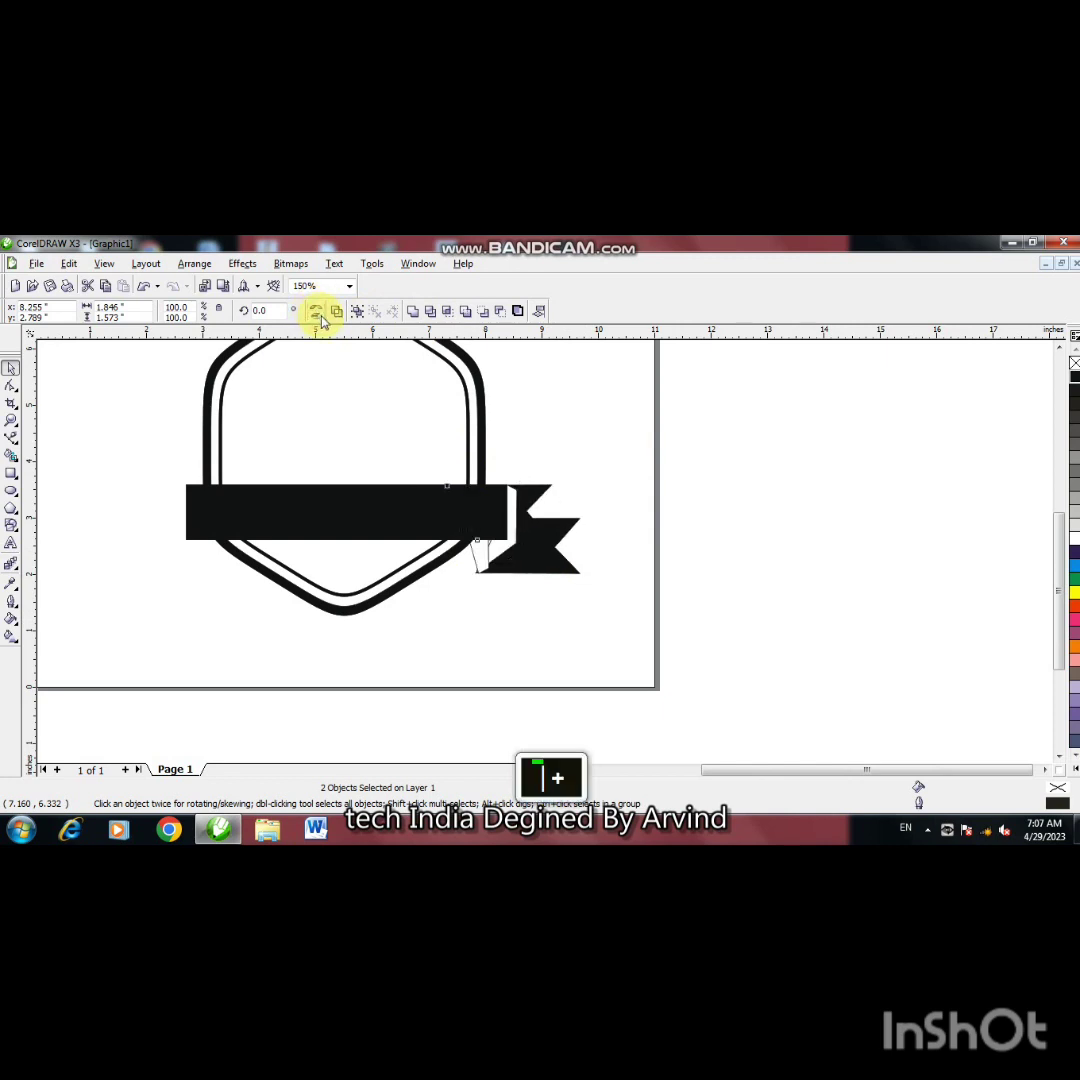
# Step: Move the copied fold and tail to the banner's left end, and mirror them horizontally and vertically to match the right side
pyautogui.press('Left')
pyautogui.press('Left')
pyautogui.press('Left')
pyautogui.press('Left')
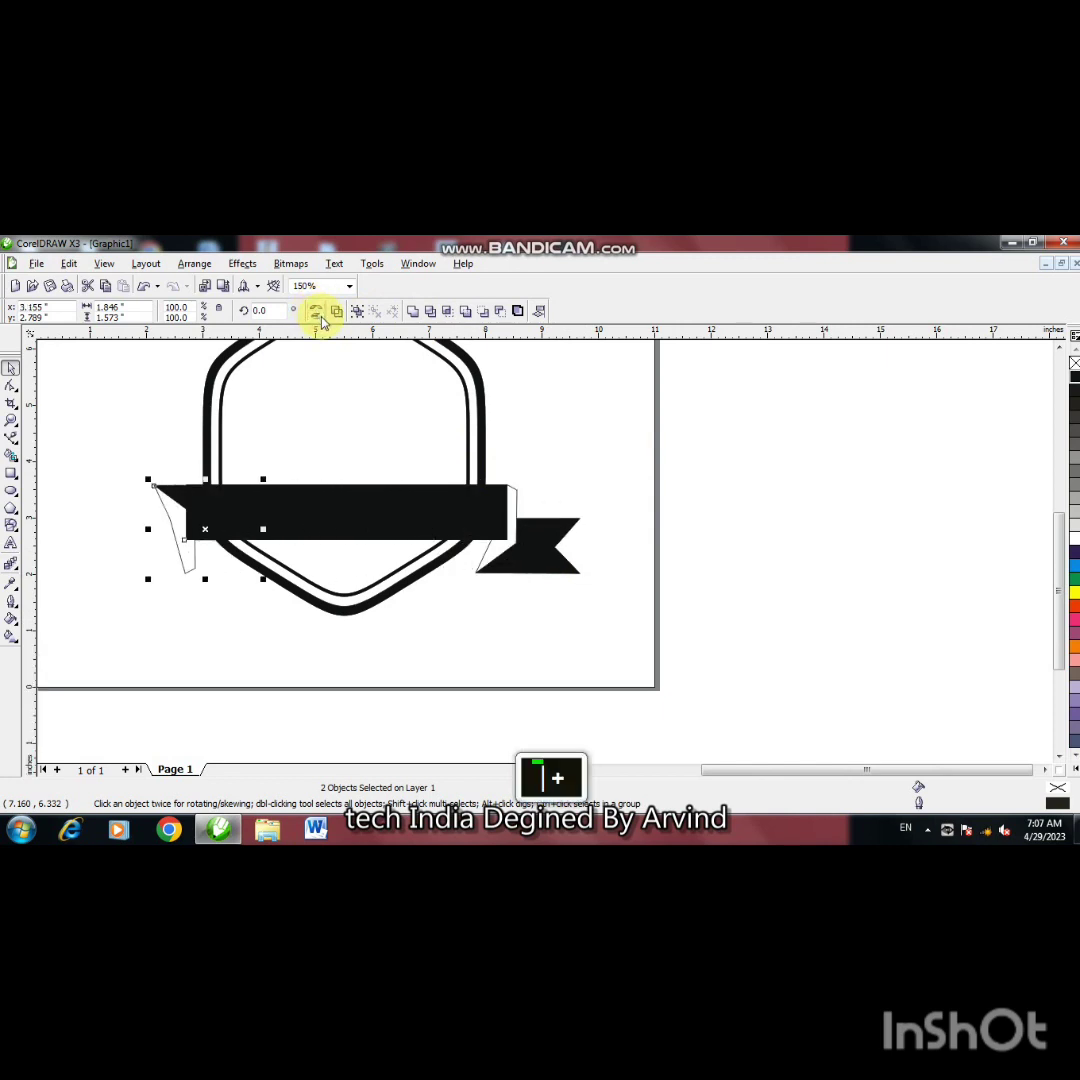
pyautogui.press('Left')
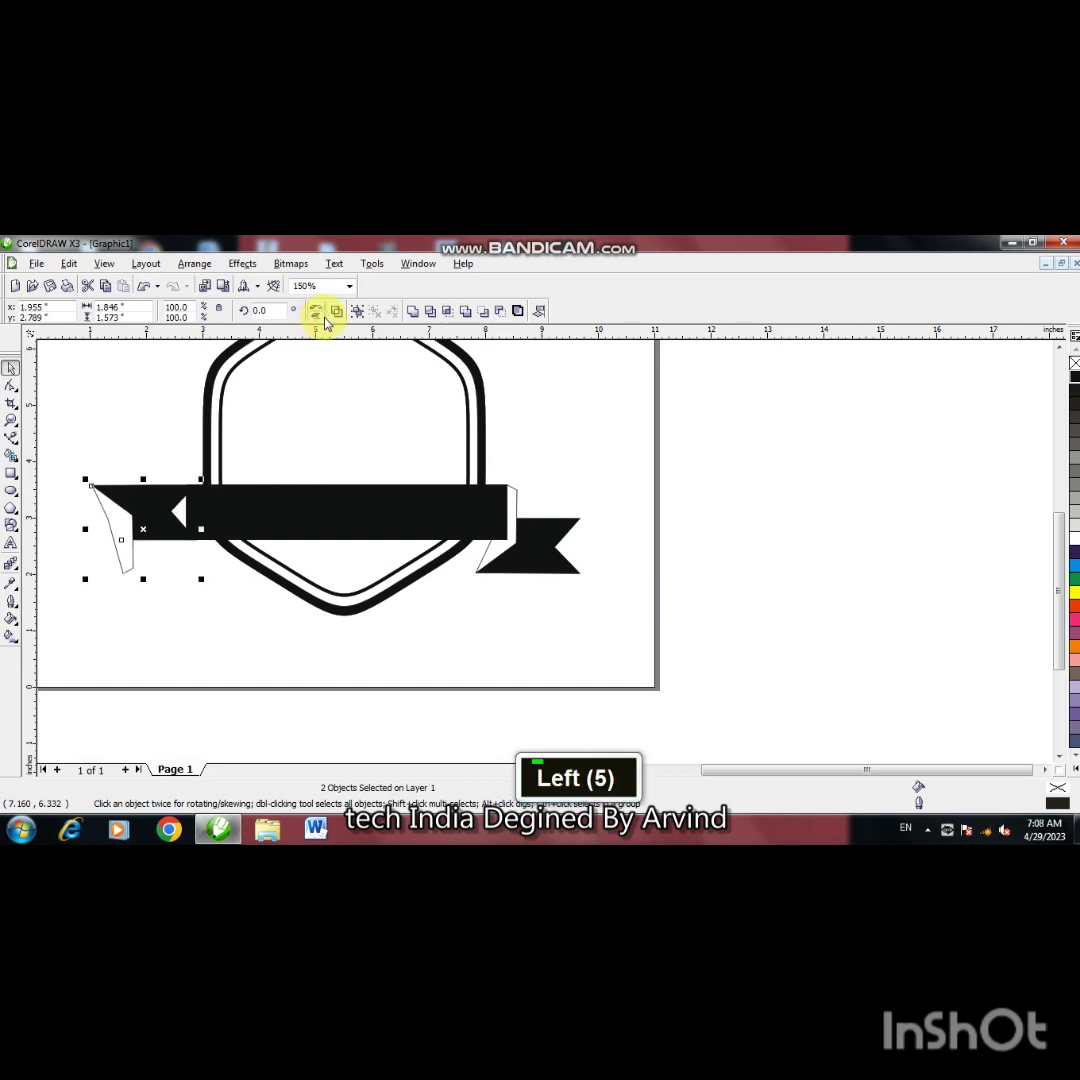
pyautogui.click(314, 311)
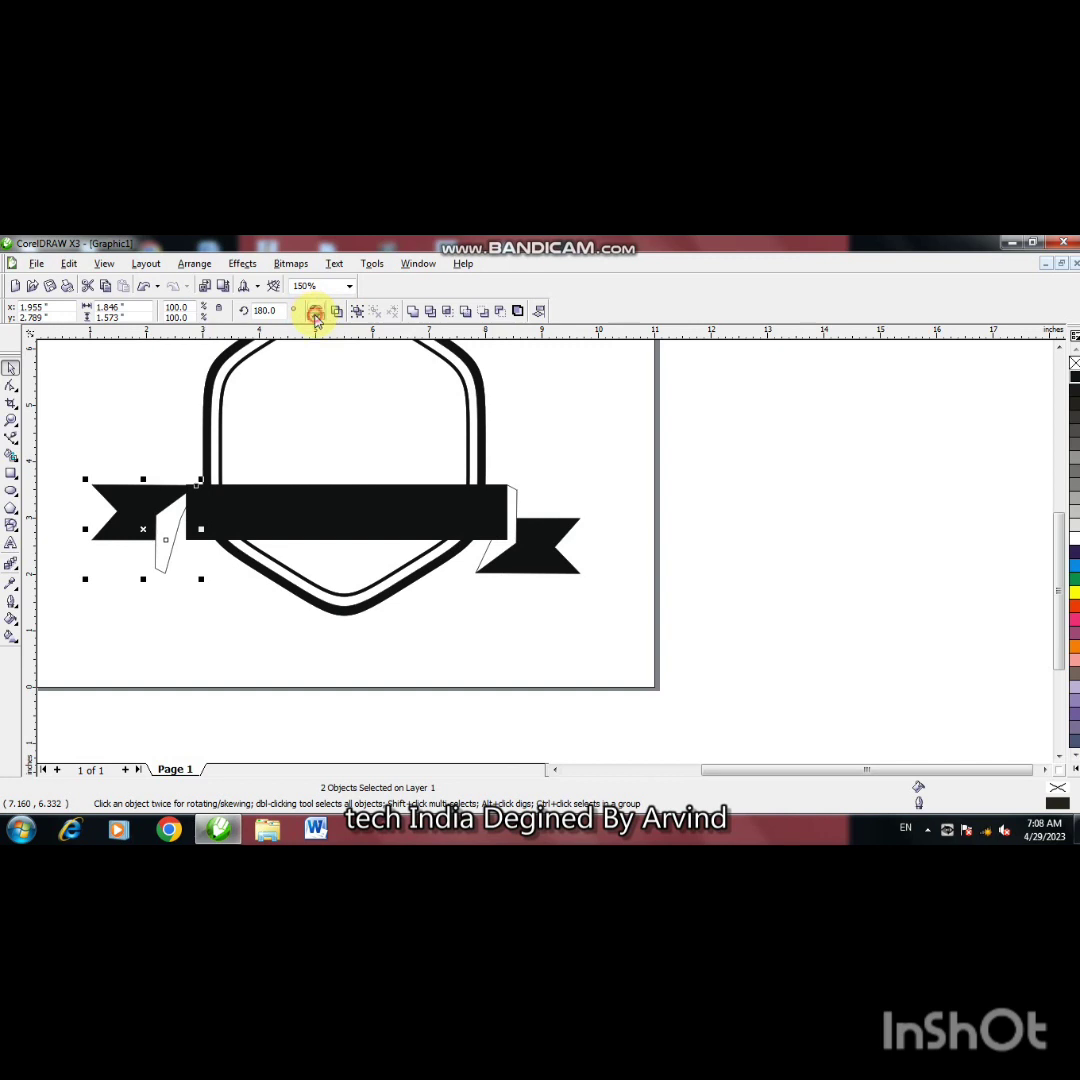
pyautogui.click(314, 316)
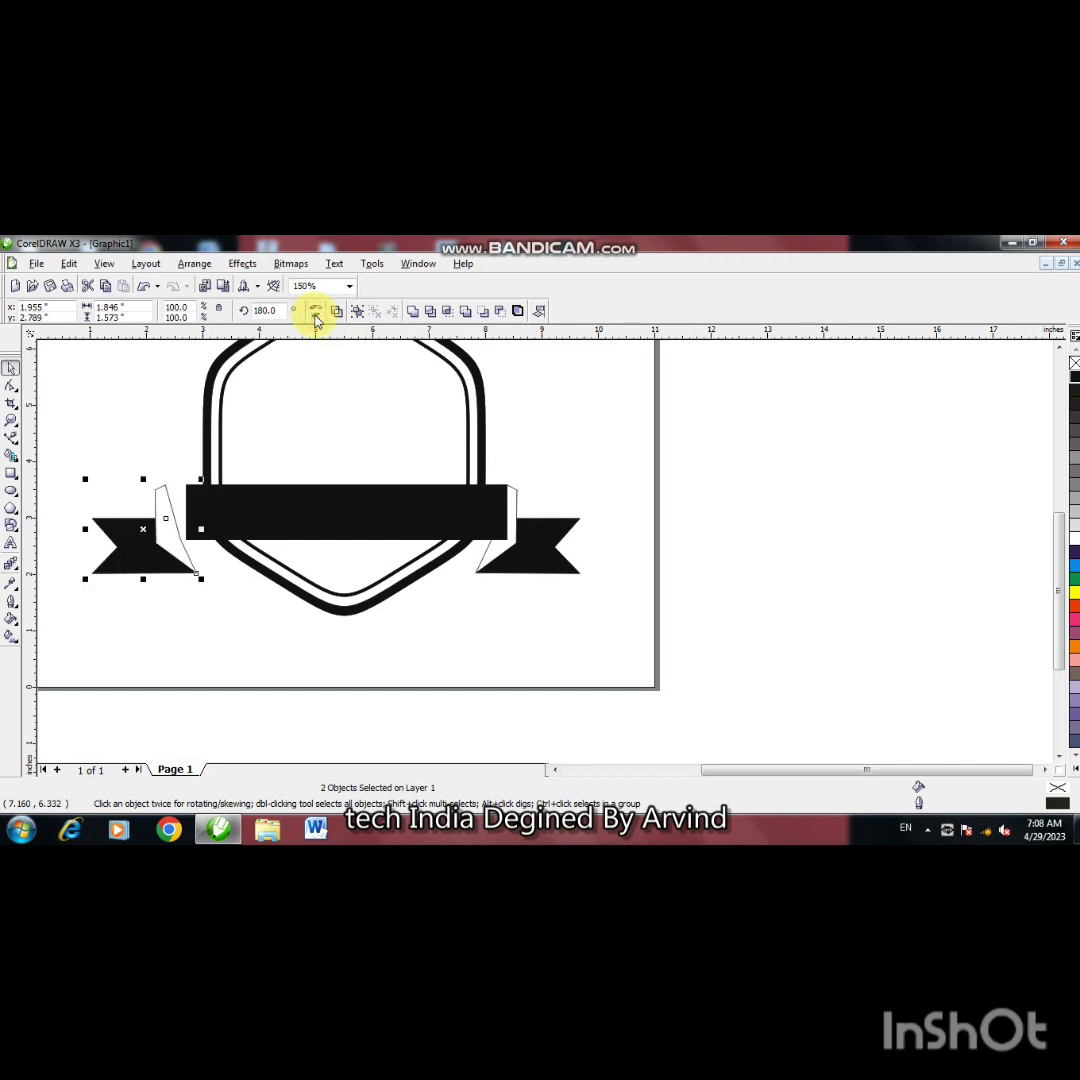
# Step: Shift the mirrored fold and tail right so the fold's upper corner meets the banner's upper left corner
pyautogui.press('Right')
pyautogui.press('Right')
pyautogui.press('Right')
pyautogui.press('Right')
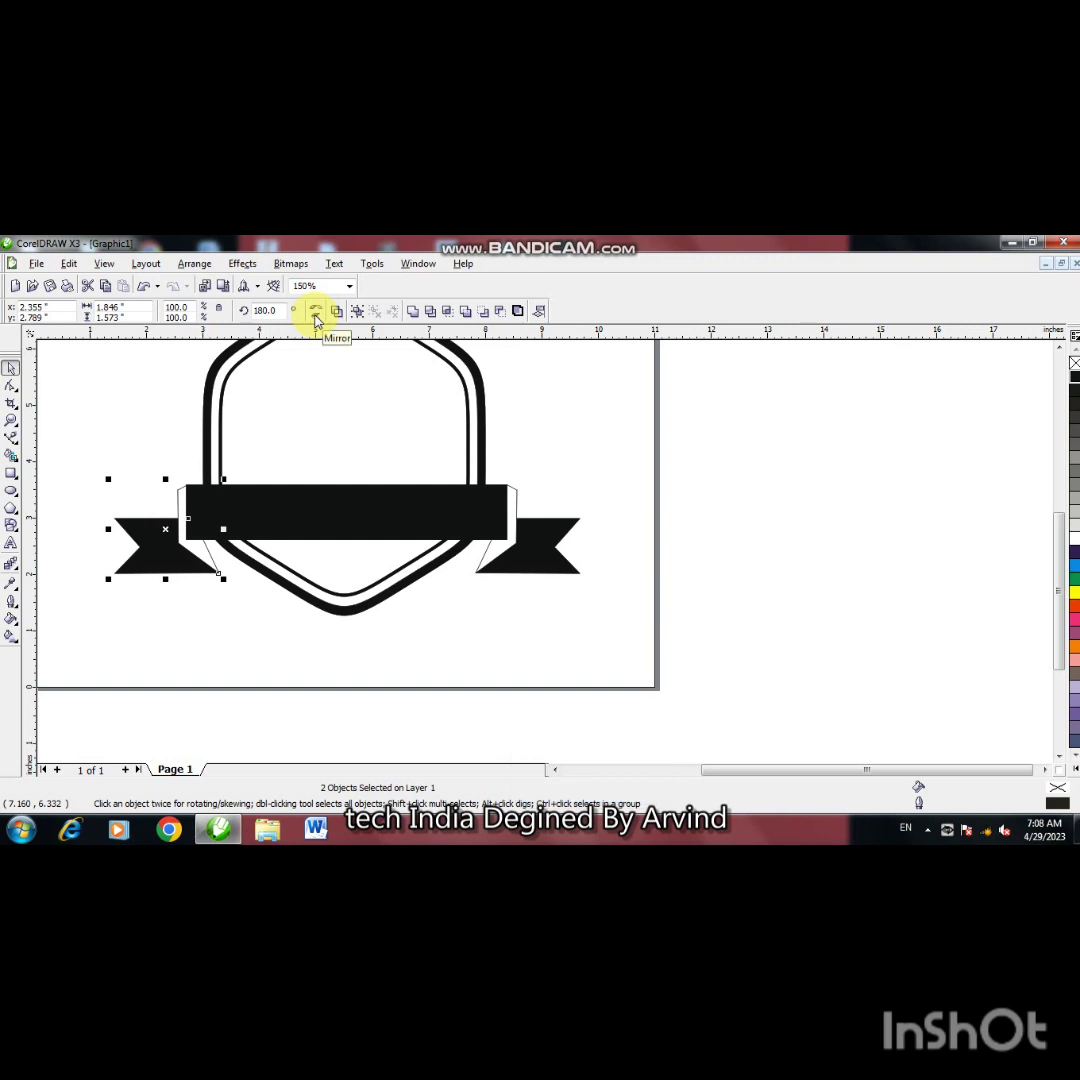
pyautogui.press('F2')
pyautogui.click(211, 518)
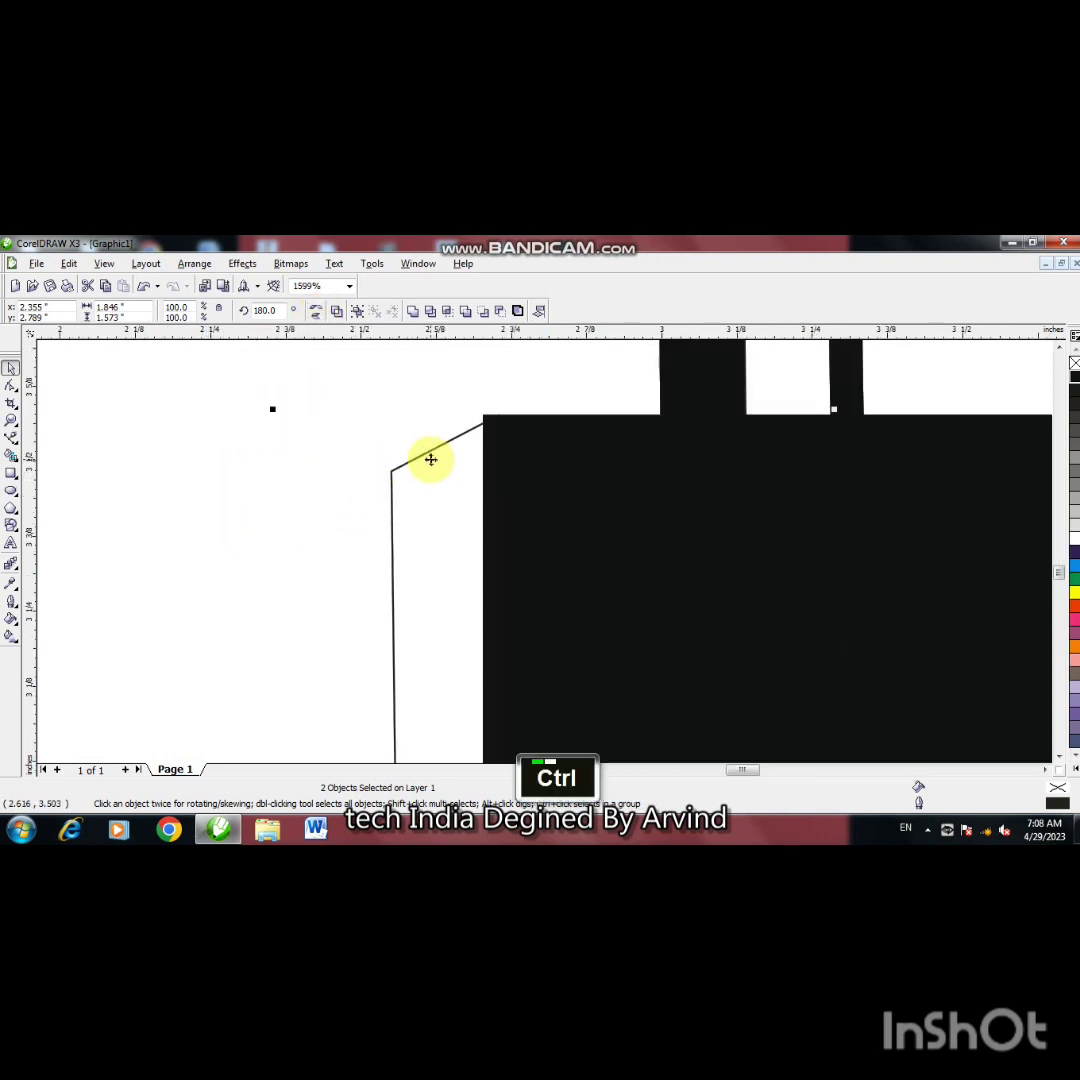
pyautogui.hotkey('ctrl', 'Left')
pyautogui.moveTo(431, 458); pyautogui.dragTo(439, 452)
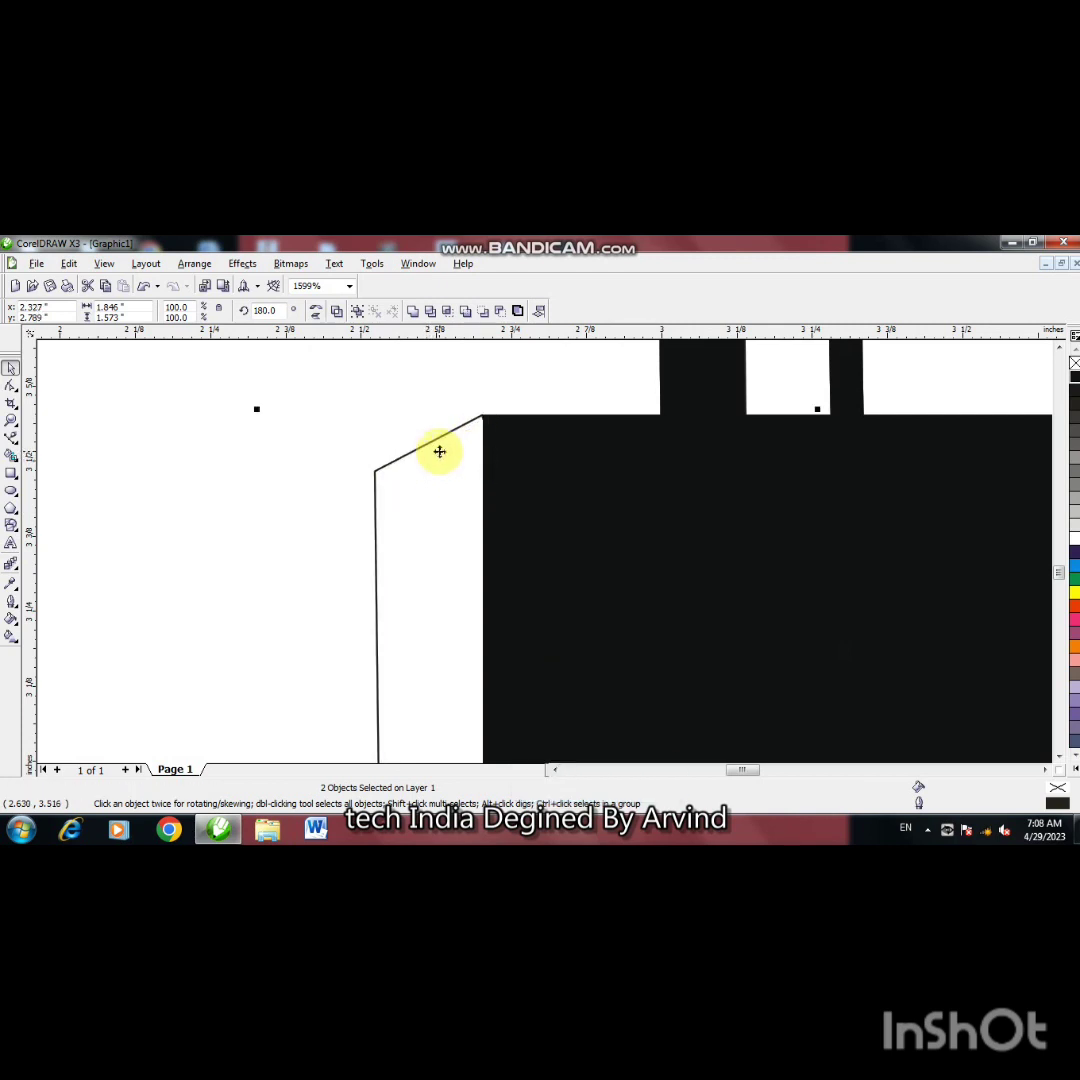
pyautogui.press('F4')
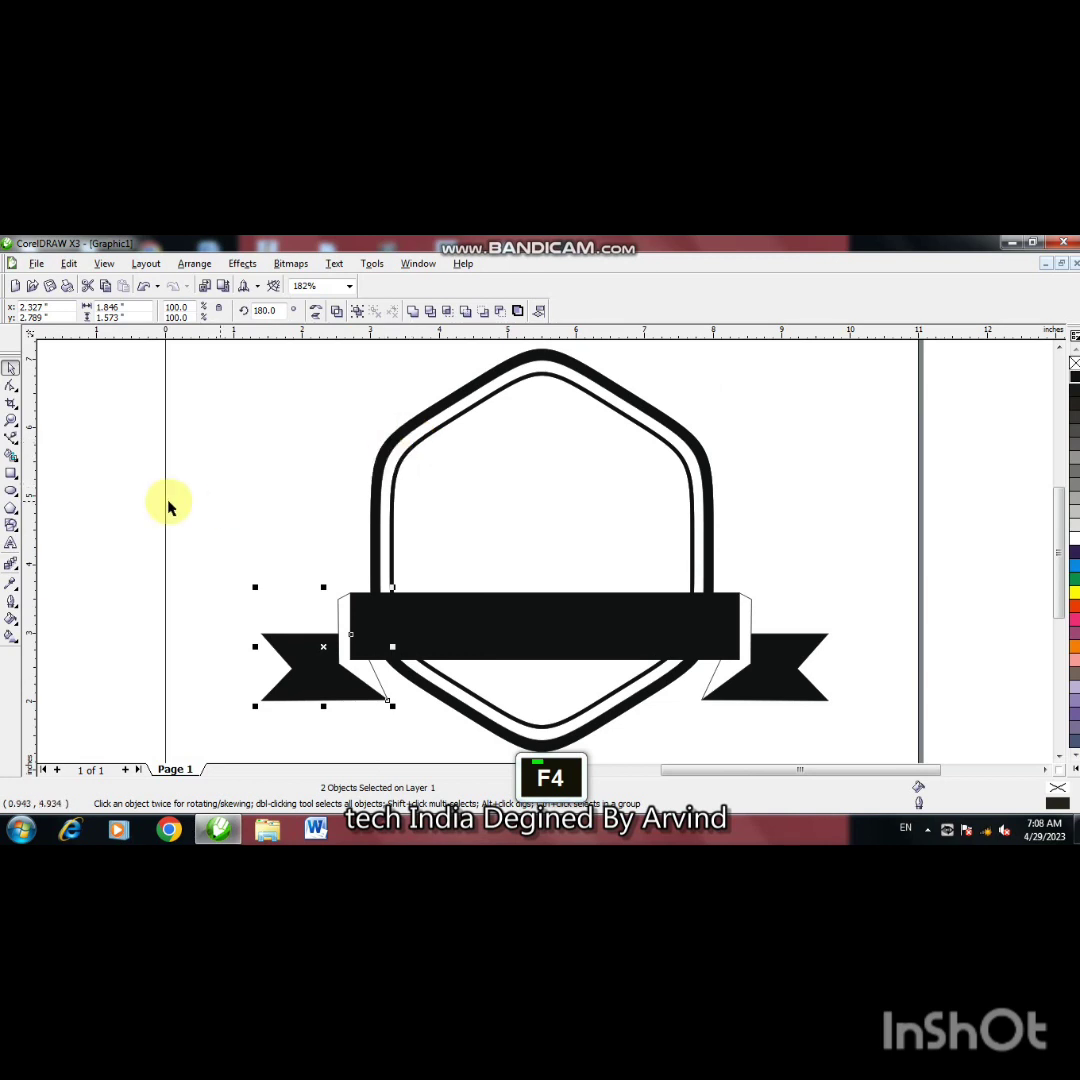
pyautogui.click(128, 523)
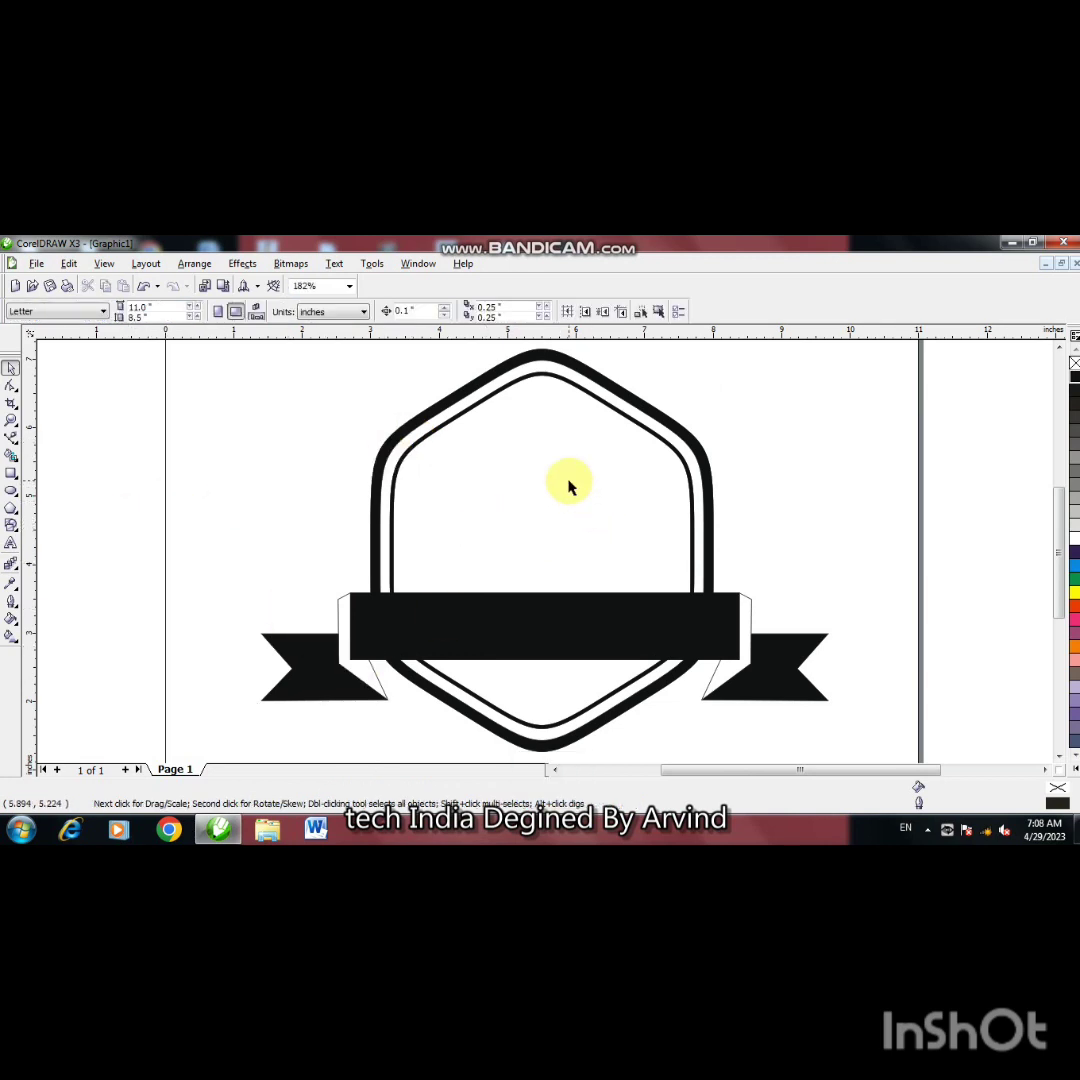
# Step: Draw a rectangle about 2 by 1.58 inches inside the badge, just above the banner
pyautogui.press('F2')
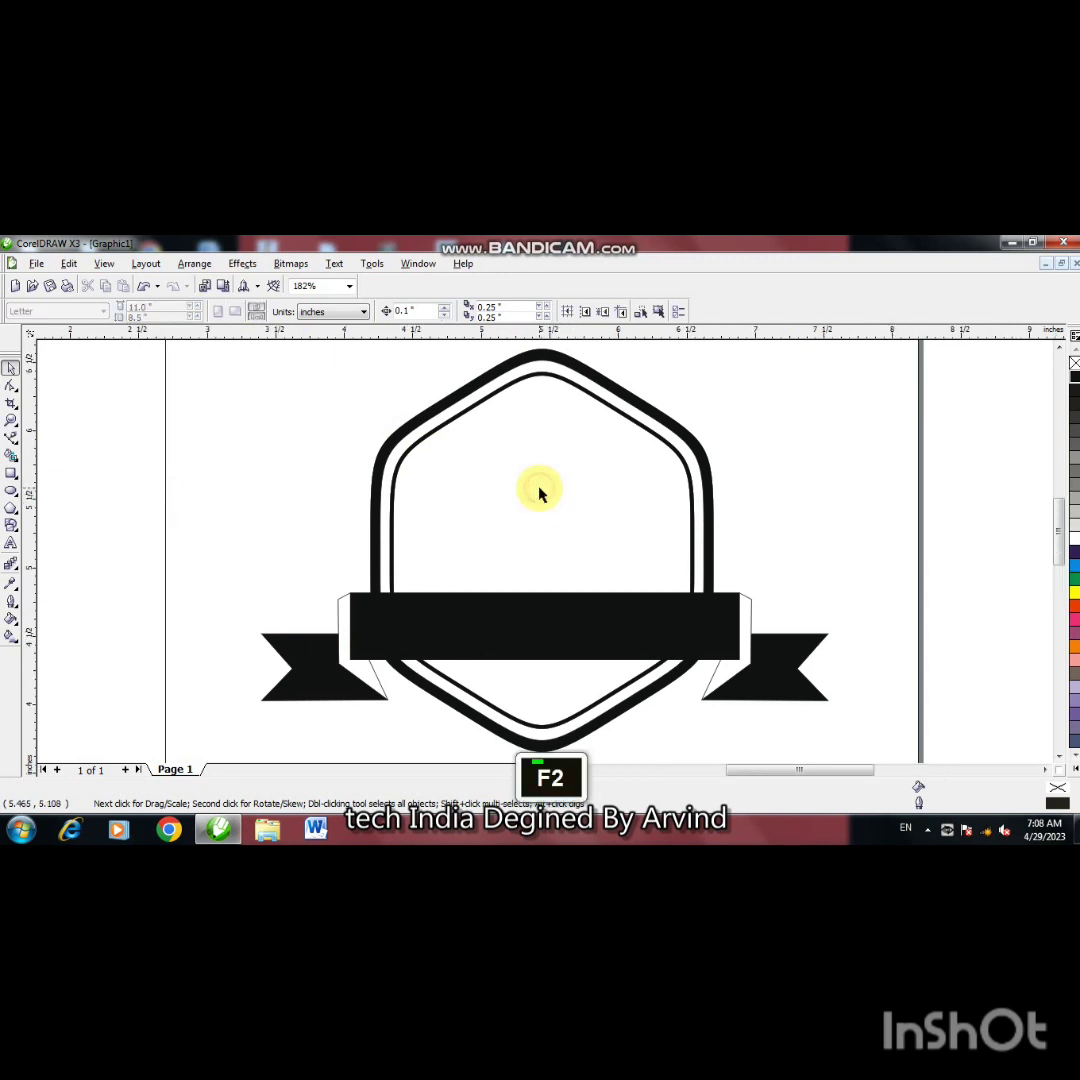
pyautogui.click(539, 494)
pyautogui.press('F3')
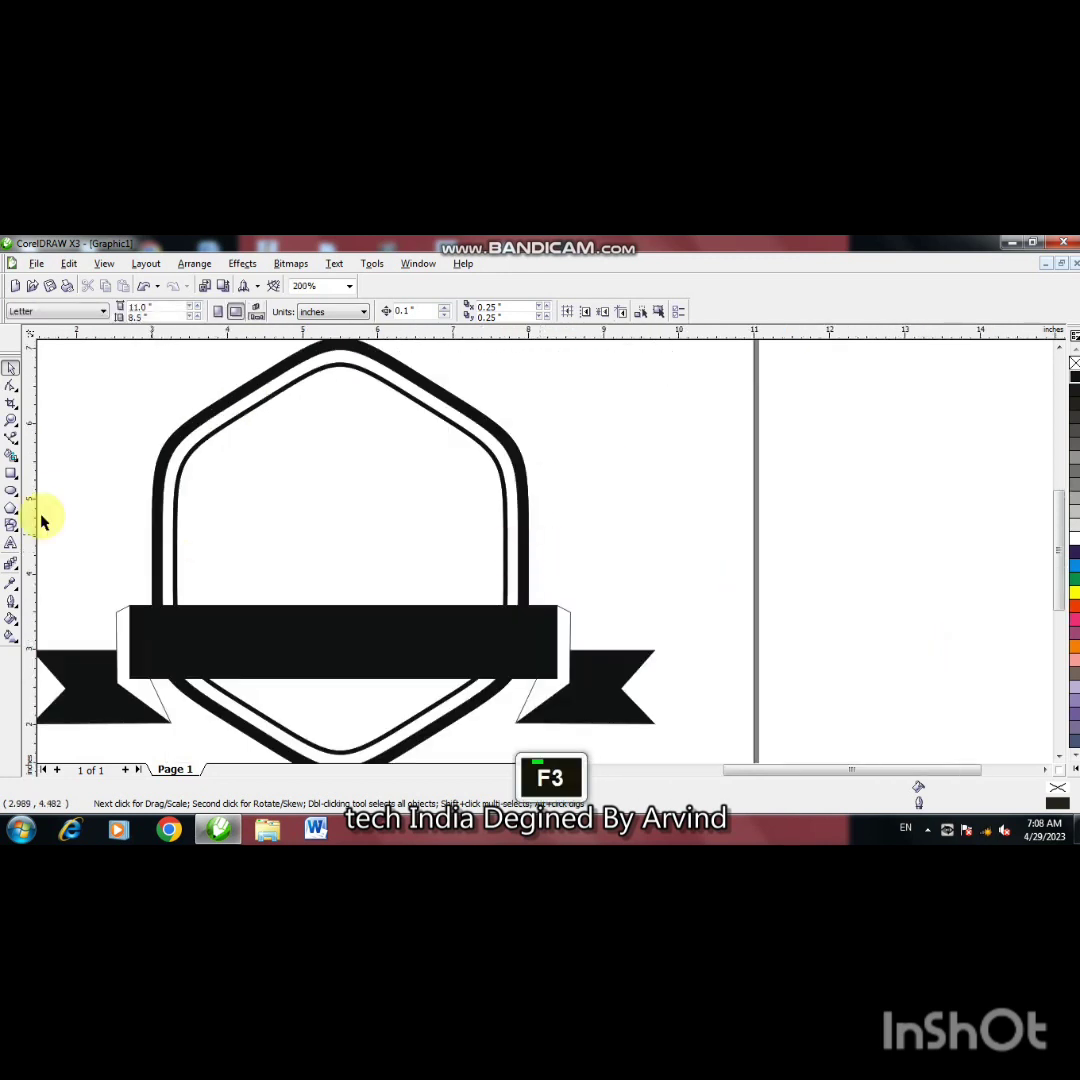
pyautogui.click(11, 474)
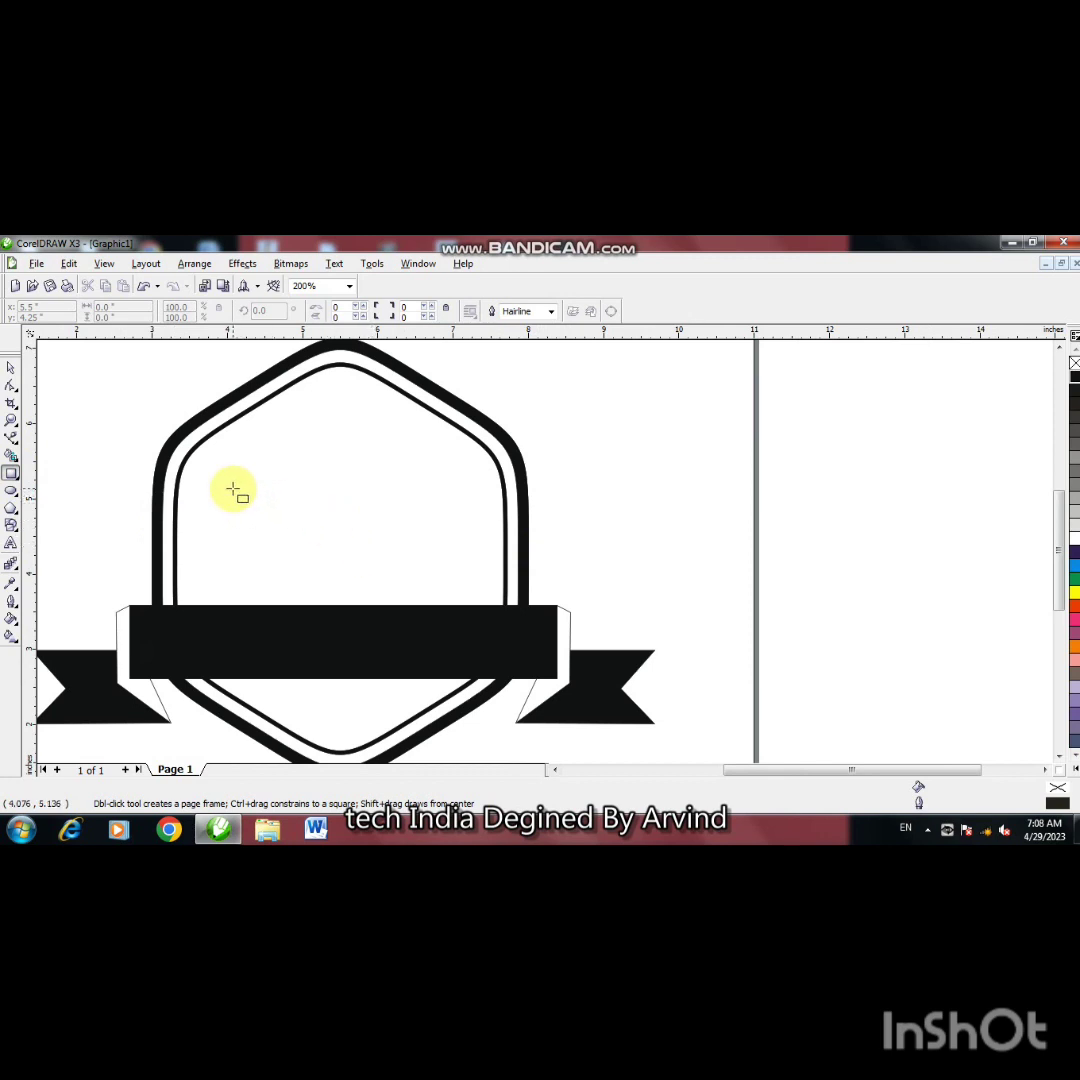
pyautogui.moveTo(231, 487); pyautogui.dragTo(381, 604)
pyautogui.click(10, 366)
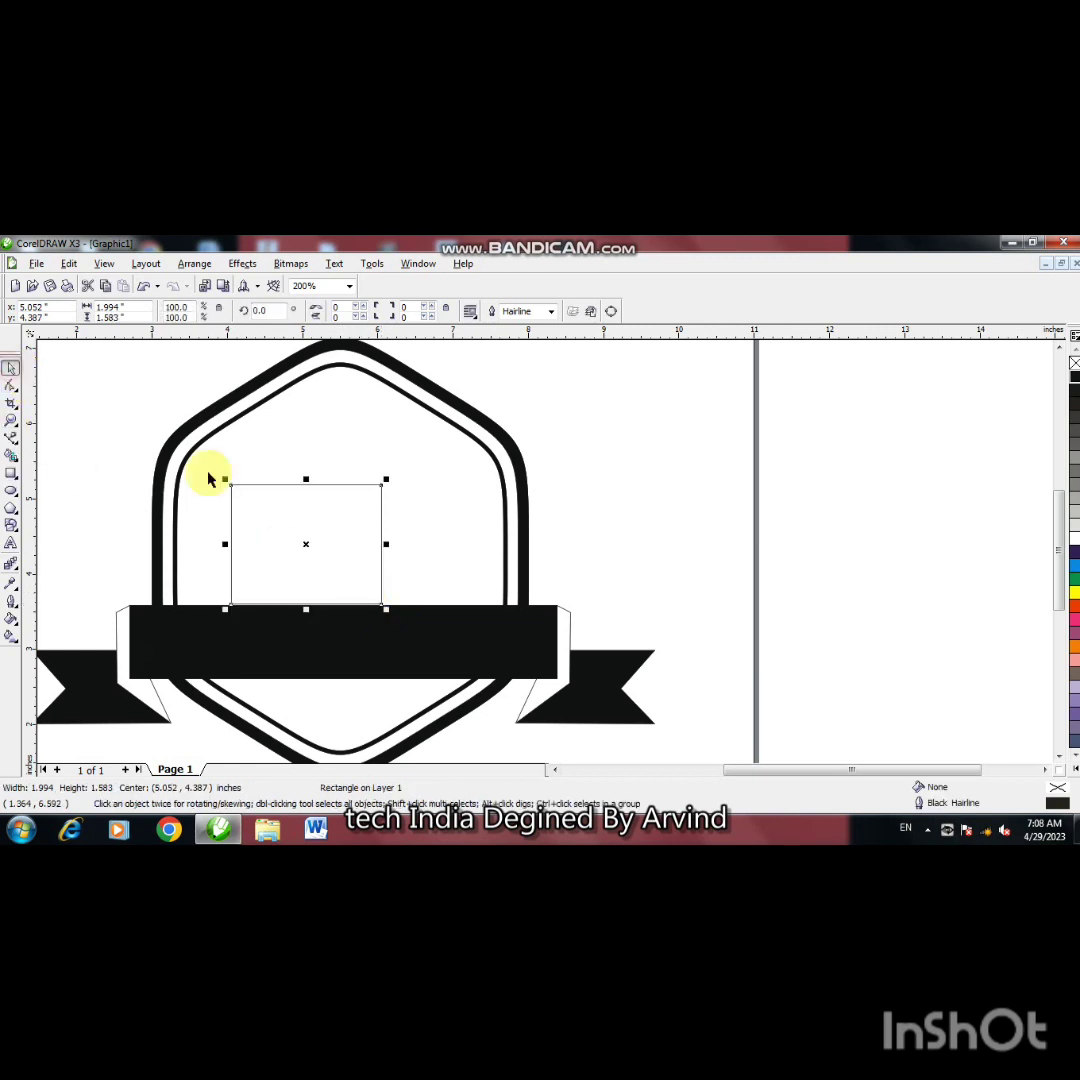
# Step: Align the rectangle's horizontal centre with the badge's inner border
pyautogui.press('shift')
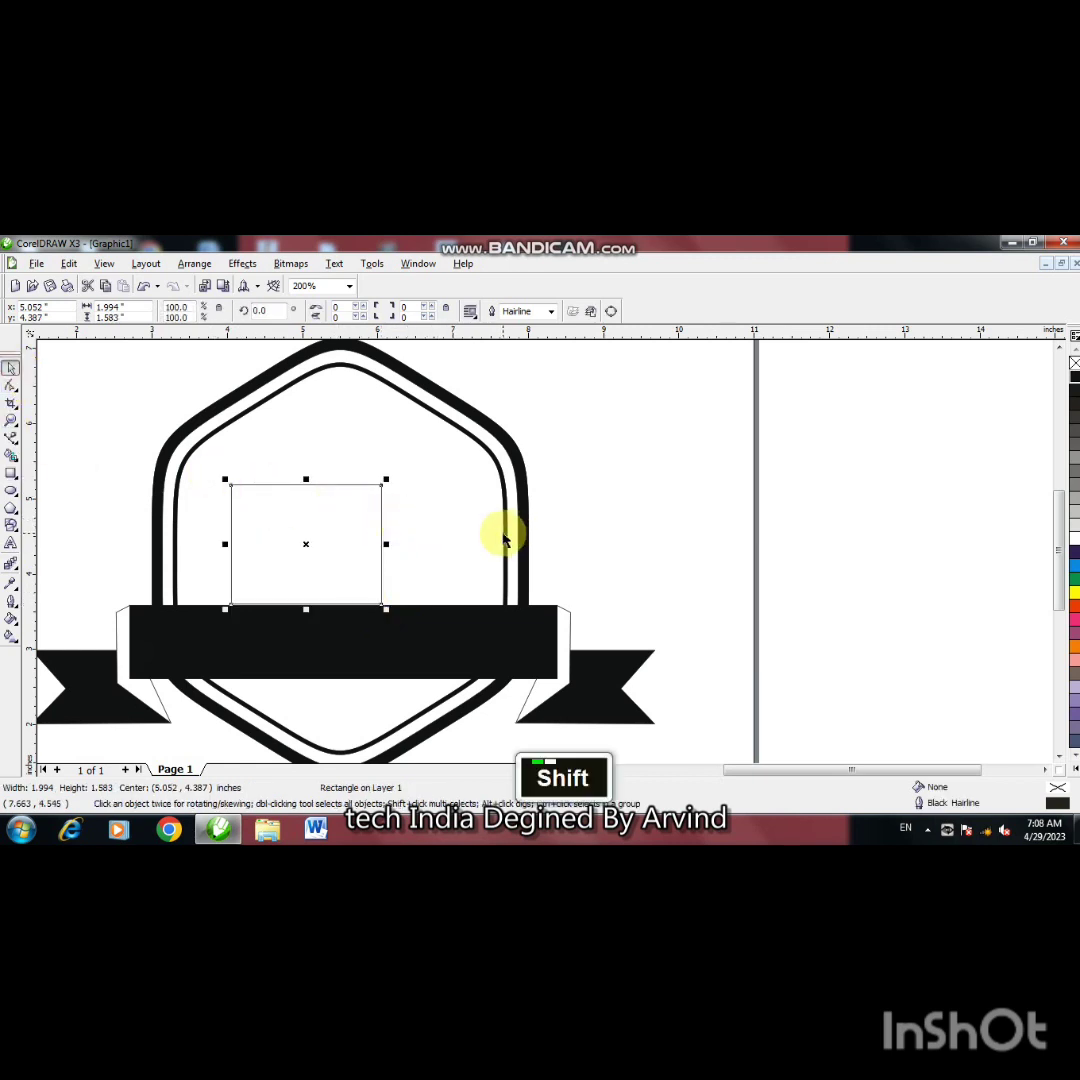
pyautogui.keyDown('shift'); pyautogui.click(505, 536); pyautogui.keyUp('shift')
pyautogui.press('c')
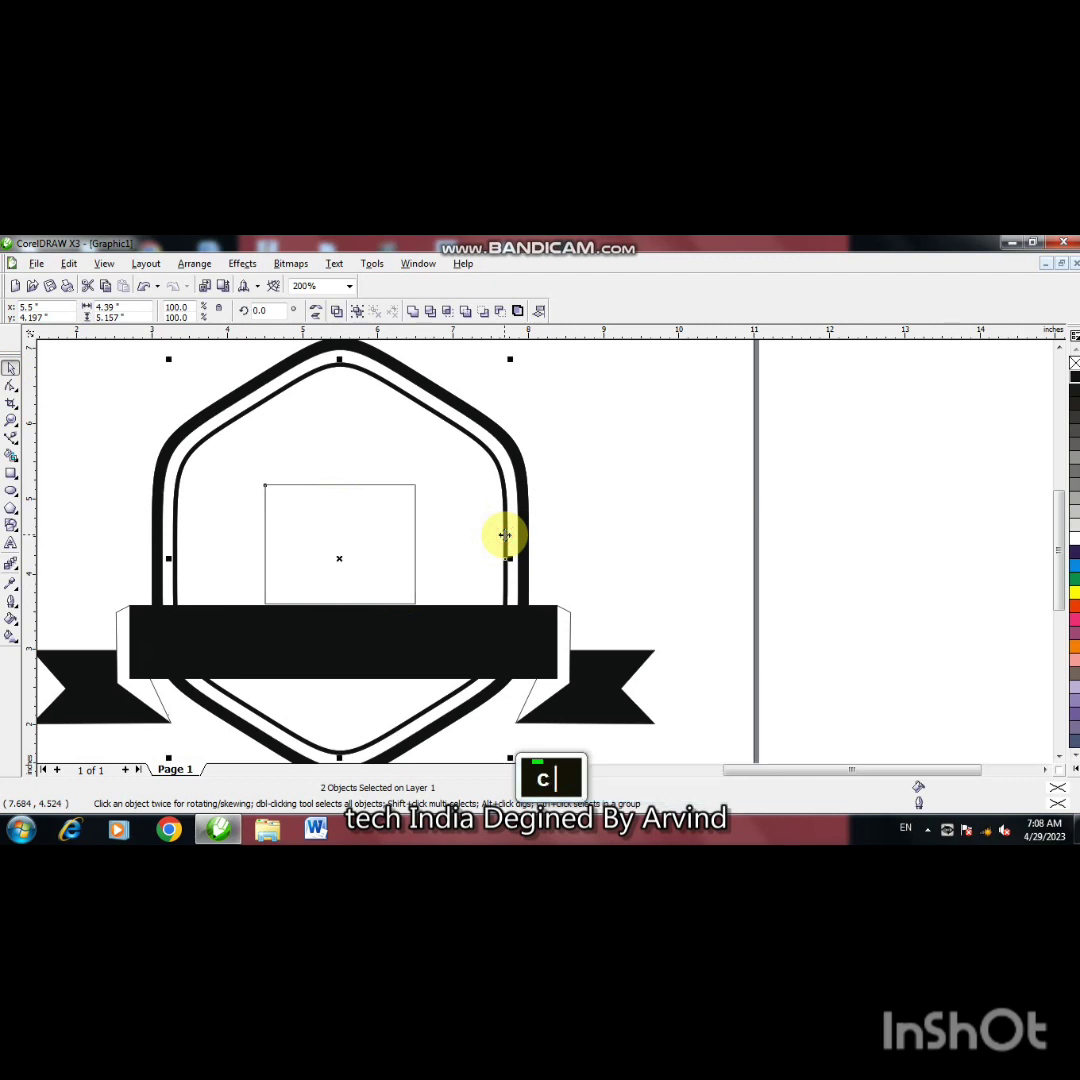
pyautogui.click(557, 551)
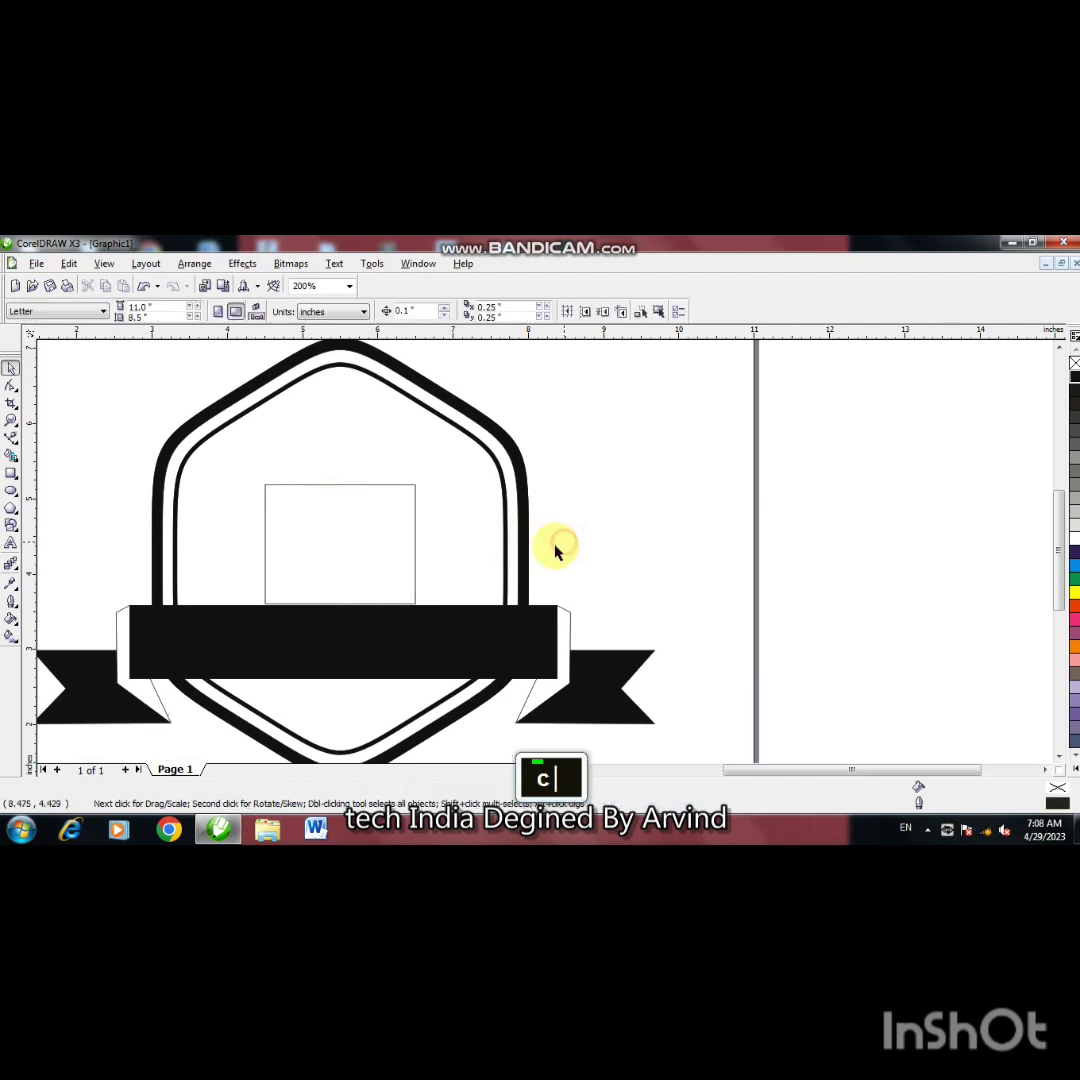
# Step: Scale the rectangle down to about 1.3 by 1.03 inches and move it slightly higher above the banner
pyautogui.click(416, 558)
pyautogui.moveTo(417, 486); pyautogui.dragTo(402, 493)
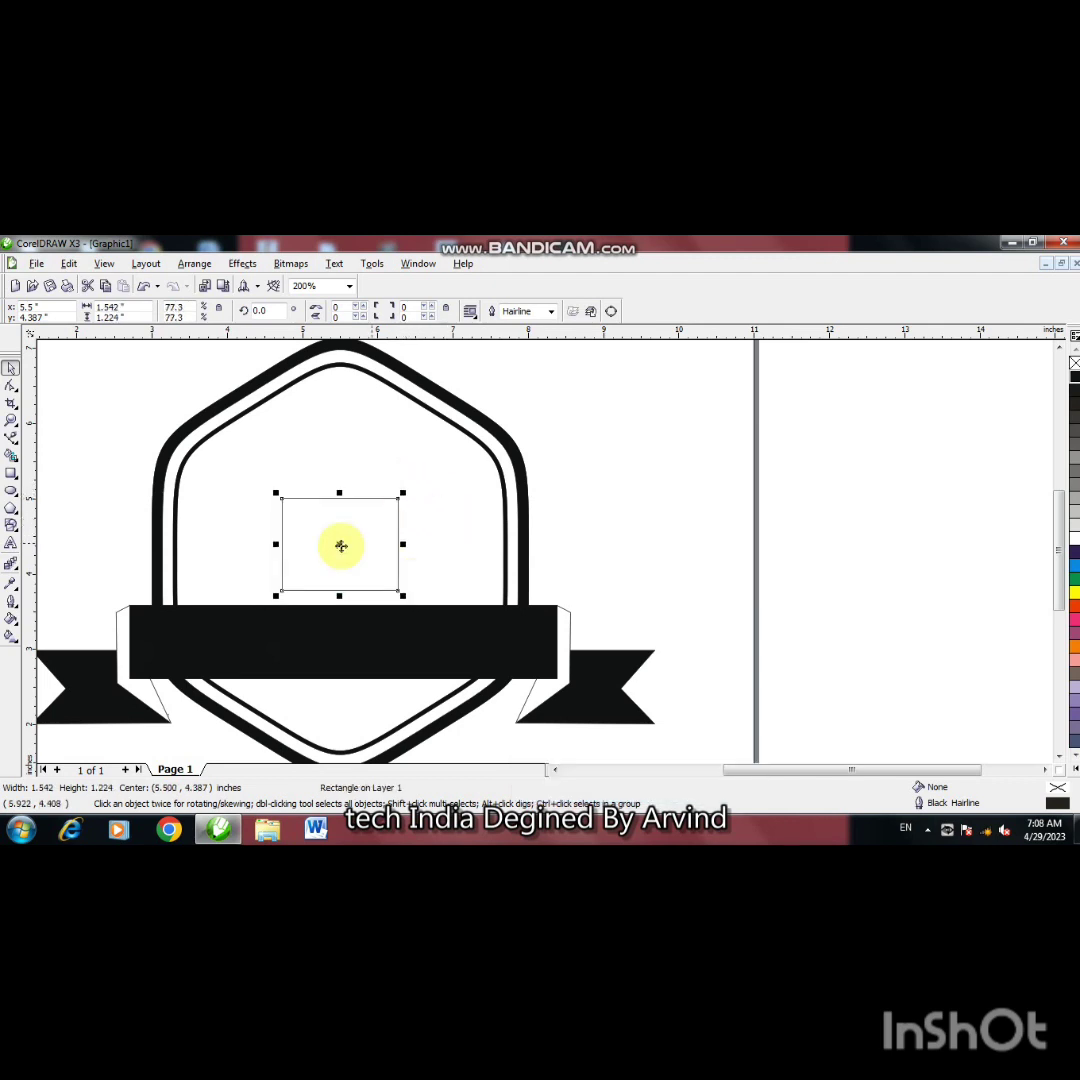
pyautogui.moveTo(340, 541)
pyautogui.mouseDown()
pyautogui.moveTo(338, 554)
pyautogui.moveTo(339, 526)
pyautogui.mouseUp()
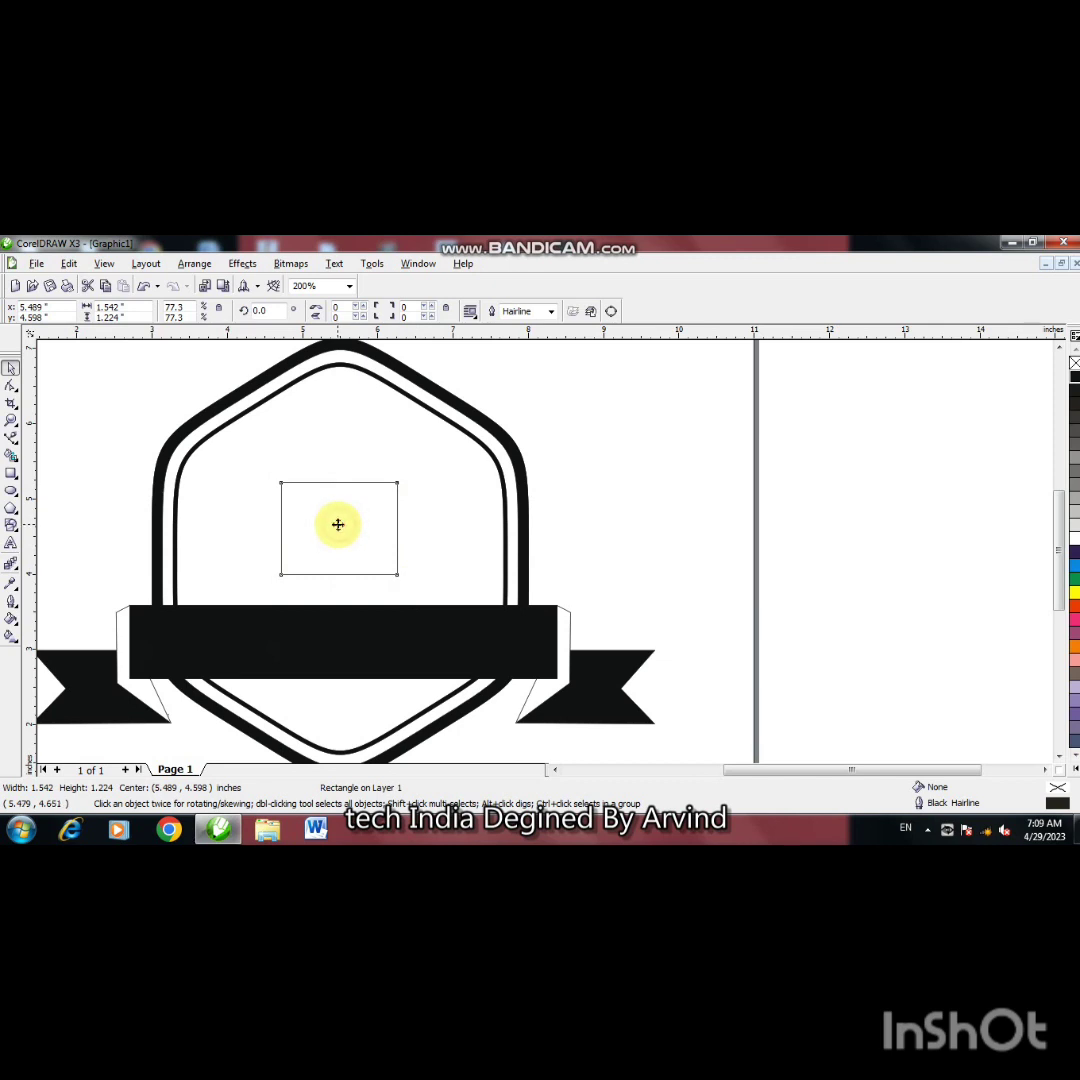
pyautogui.moveTo(339, 525); pyautogui.dragTo(337, 519)
pyautogui.press('shift')
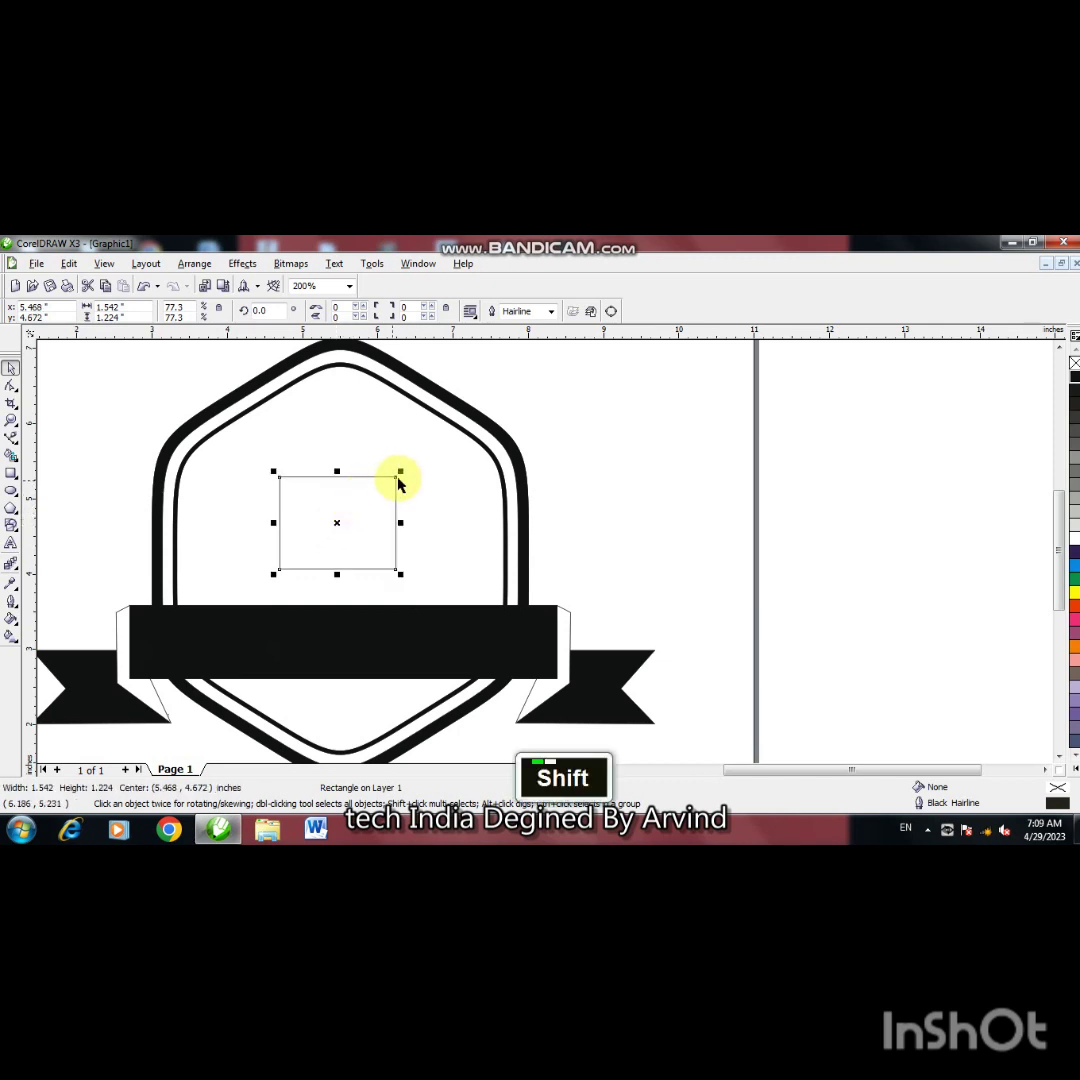
pyautogui.moveTo(401, 472); pyautogui.dragTo(337, 531)
# Step: Draw a small rectangle about 0.21 by 0.32 inches directly below the larger rectangle's lower left corner
pyautogui.press('F2')
pyautogui.click(337, 530)
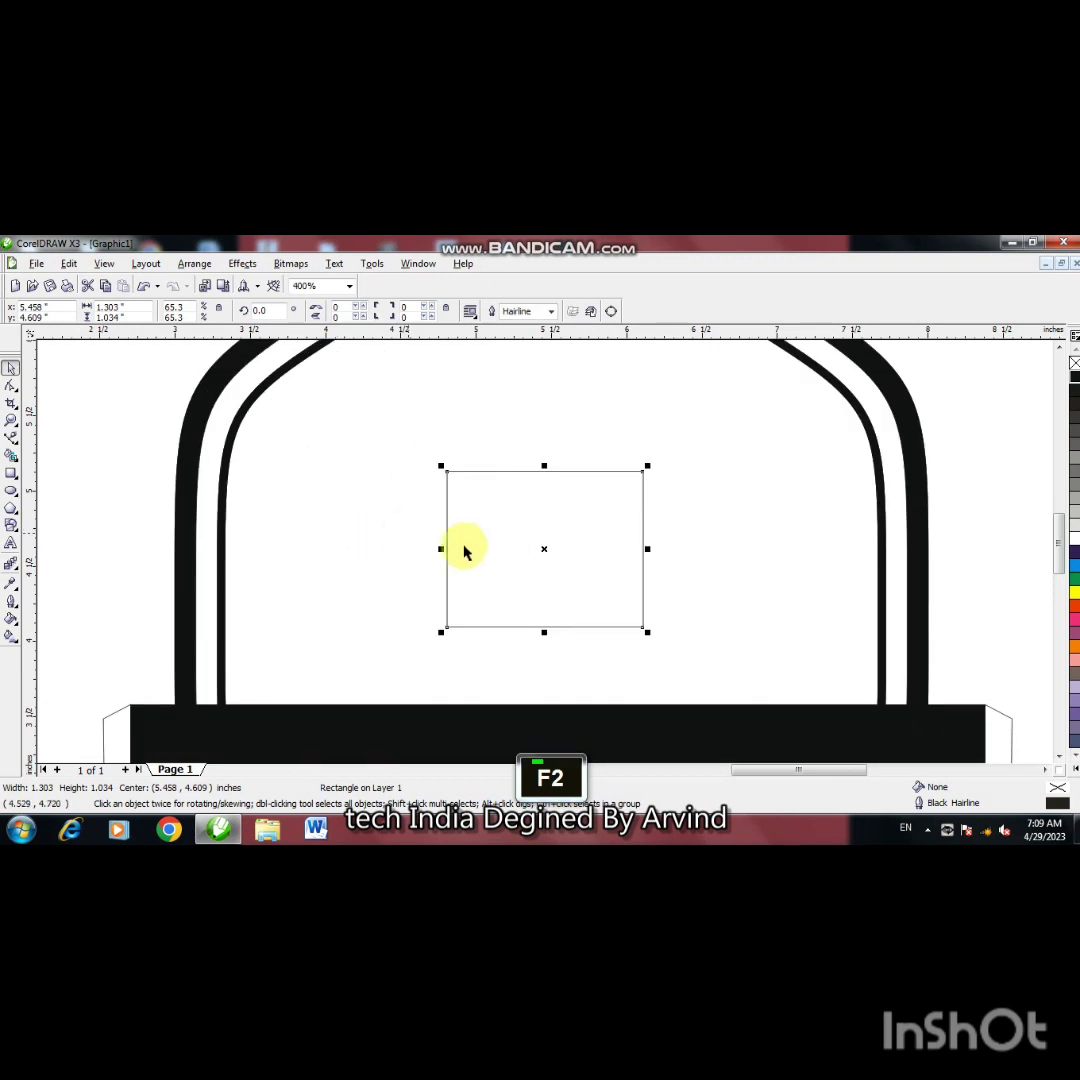
pyautogui.click(9, 438)
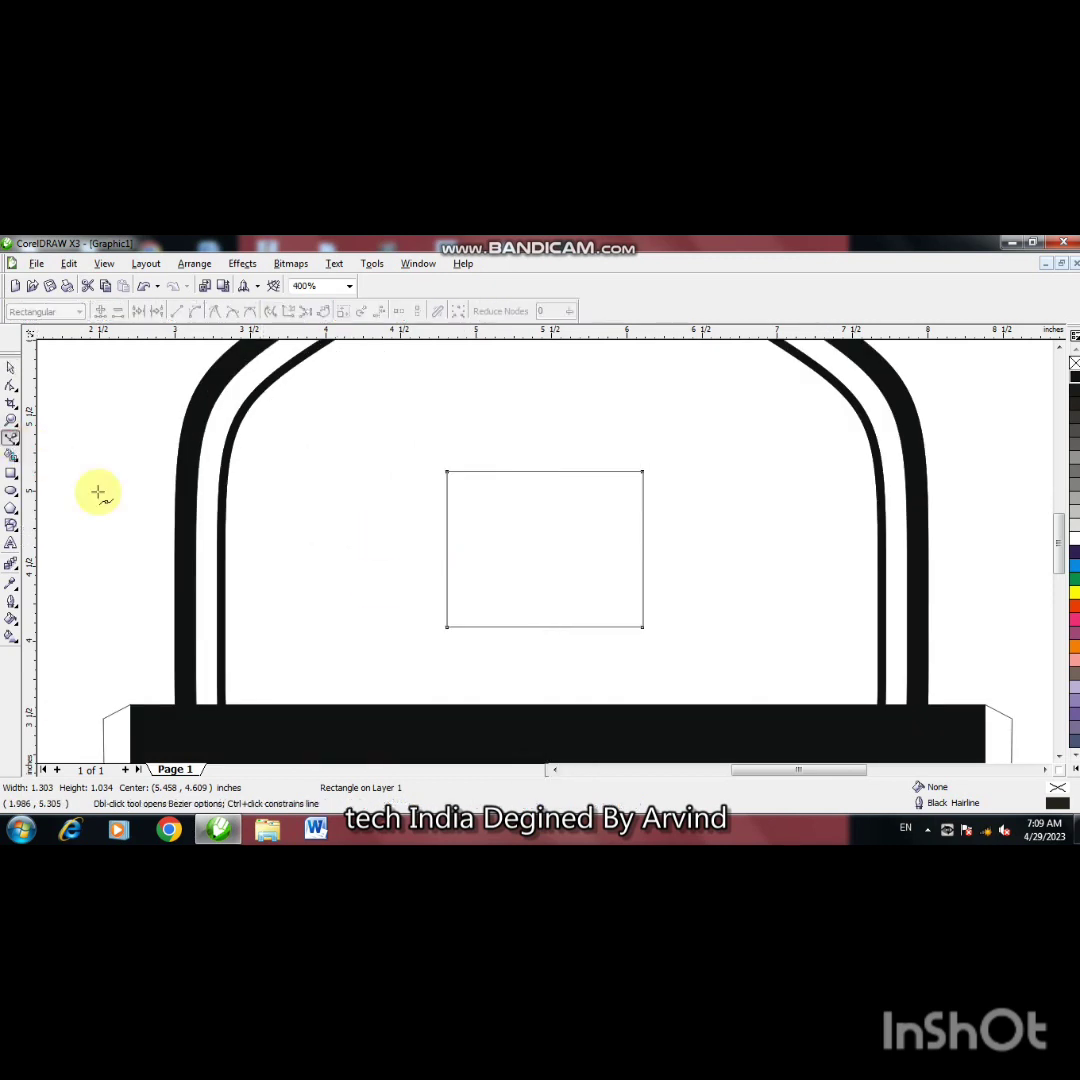
pyautogui.click(12, 474)
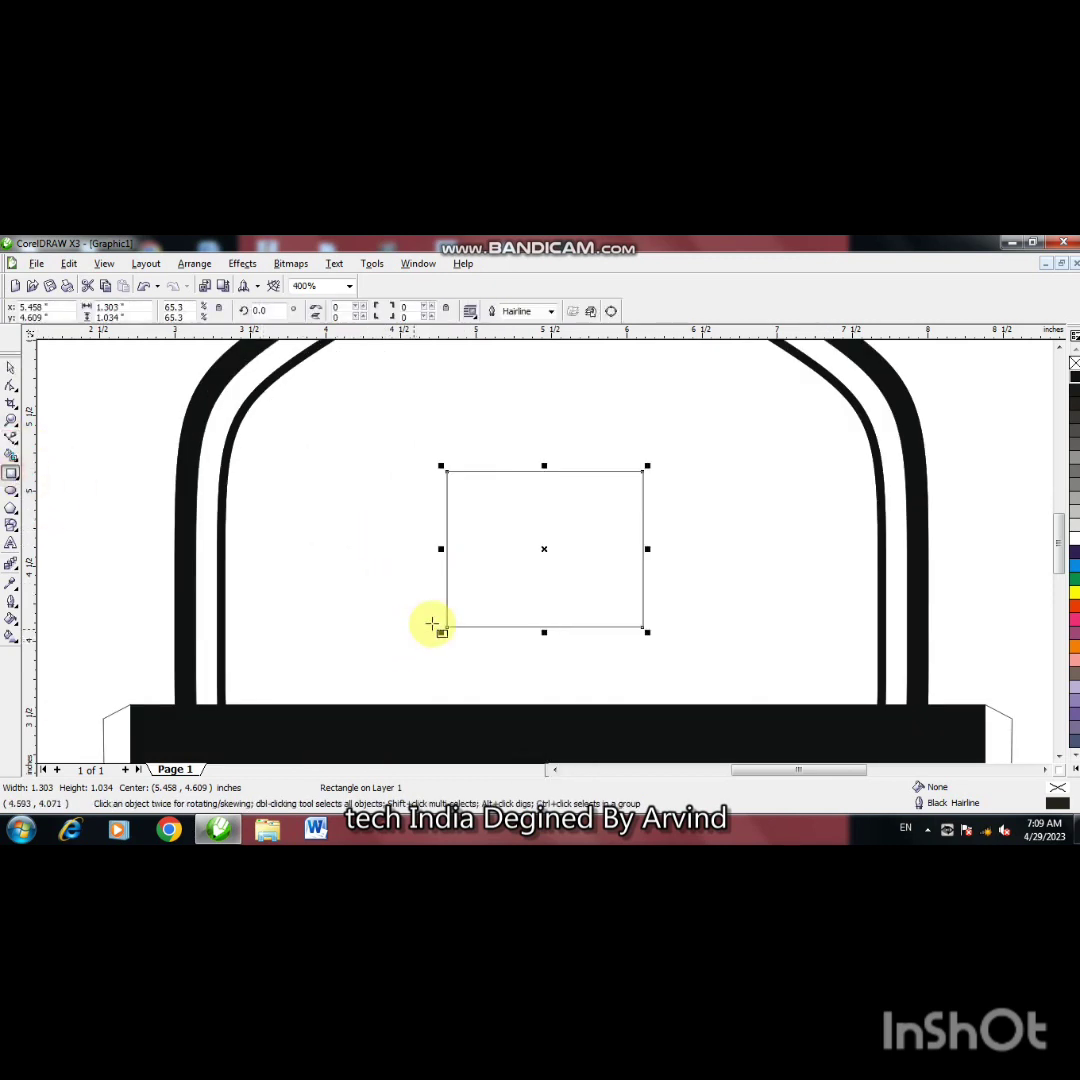
pyautogui.moveTo(447, 627); pyautogui.dragTo(478, 675)
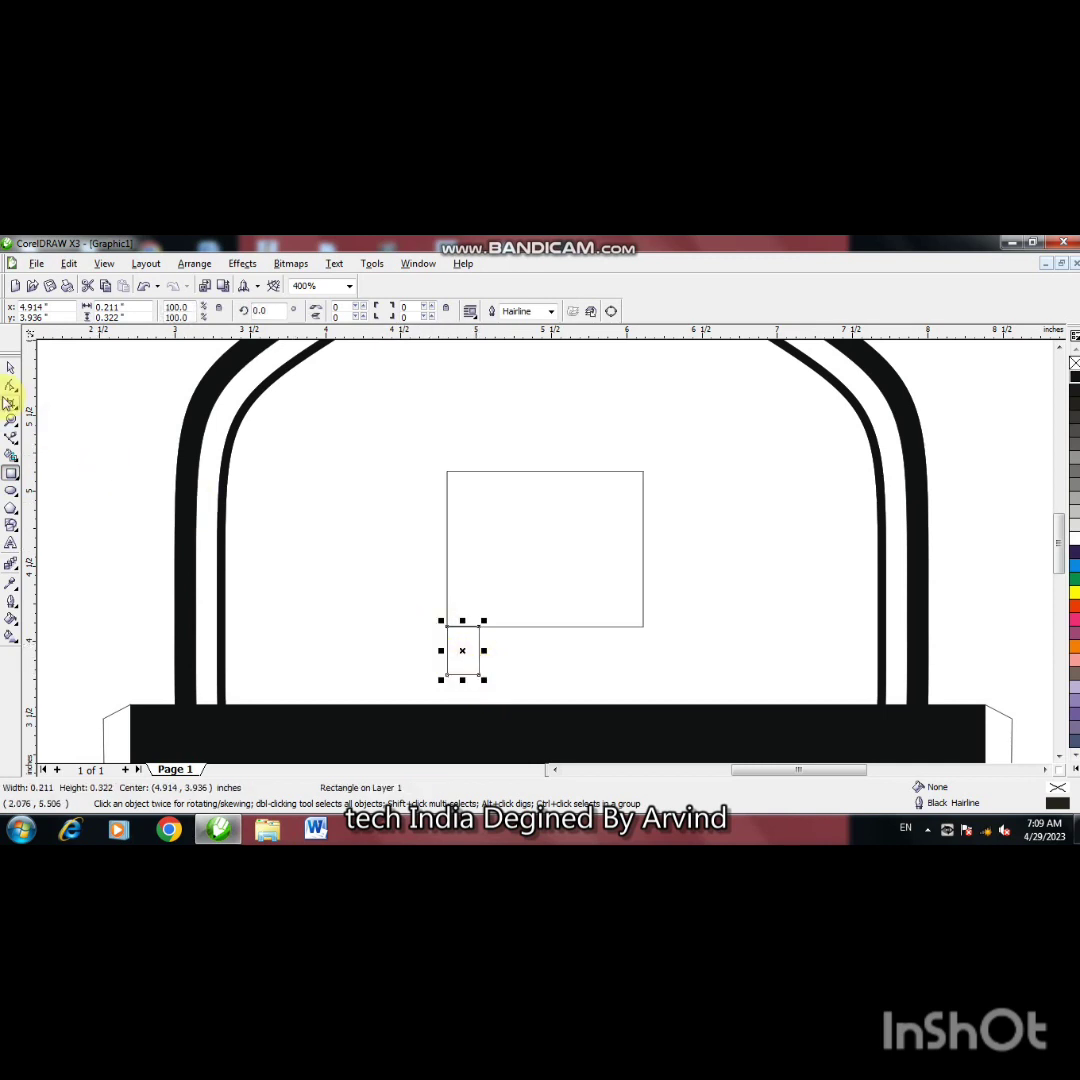
# Step: Convert the small rectangle below the large rectangle's lower left corner to curves
pyautogui.click(11, 386)
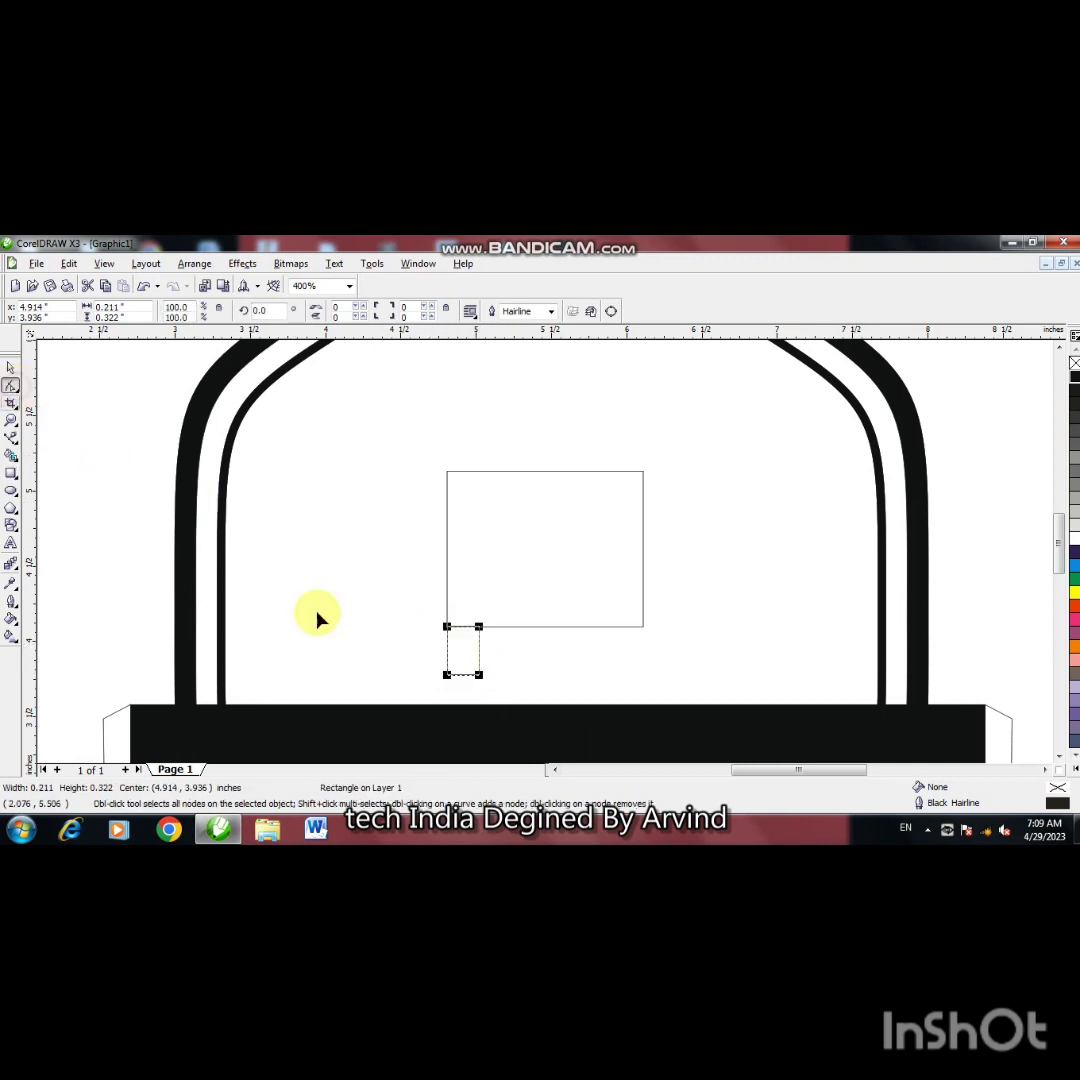
pyautogui.hotkey('ctrl', 'q')
pyautogui.press('F2')
pyautogui.click(453, 656)
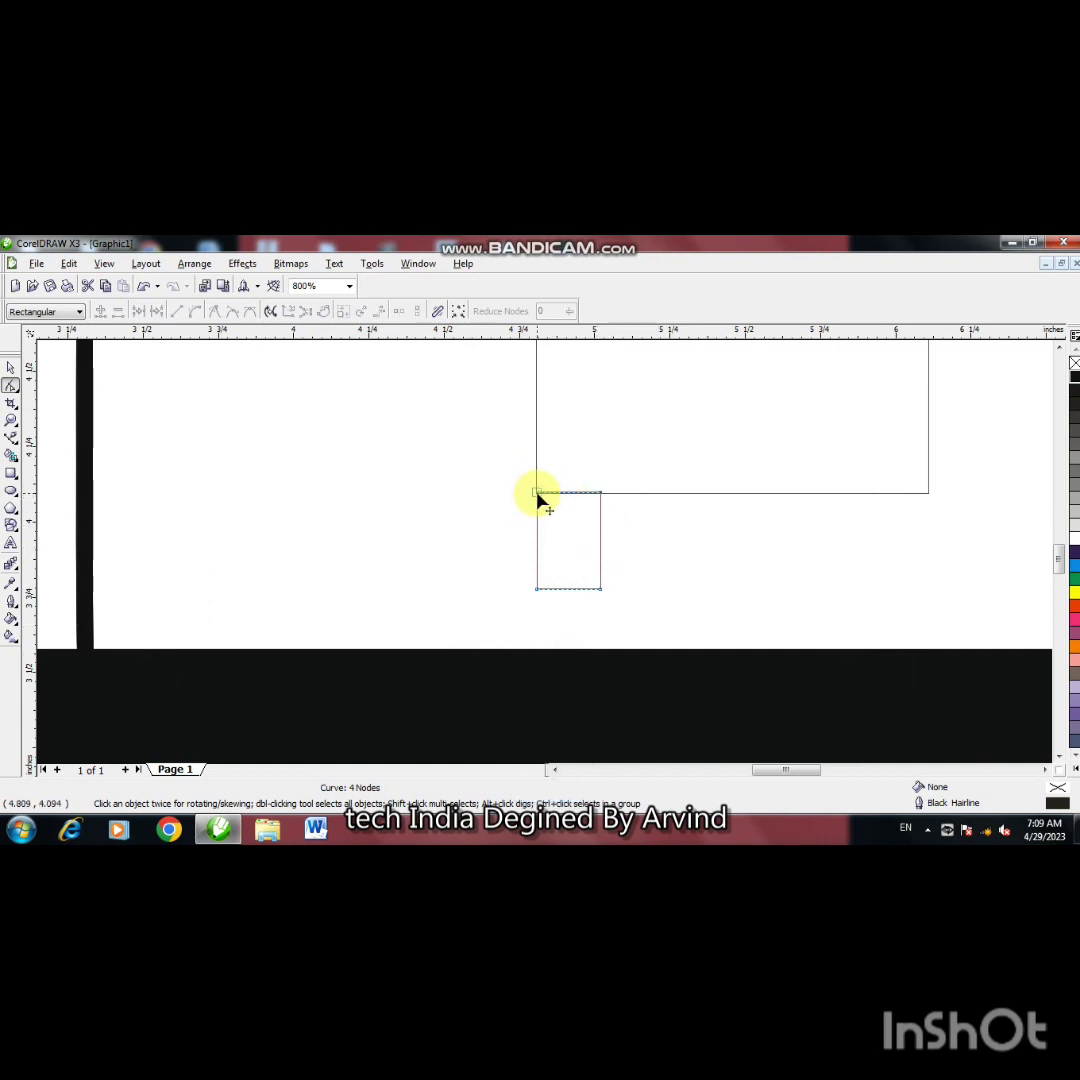
# Step: Move the small rectangle slightly down so its top edge meets the large rectangle's bottom edge
pyautogui.click(10, 368)
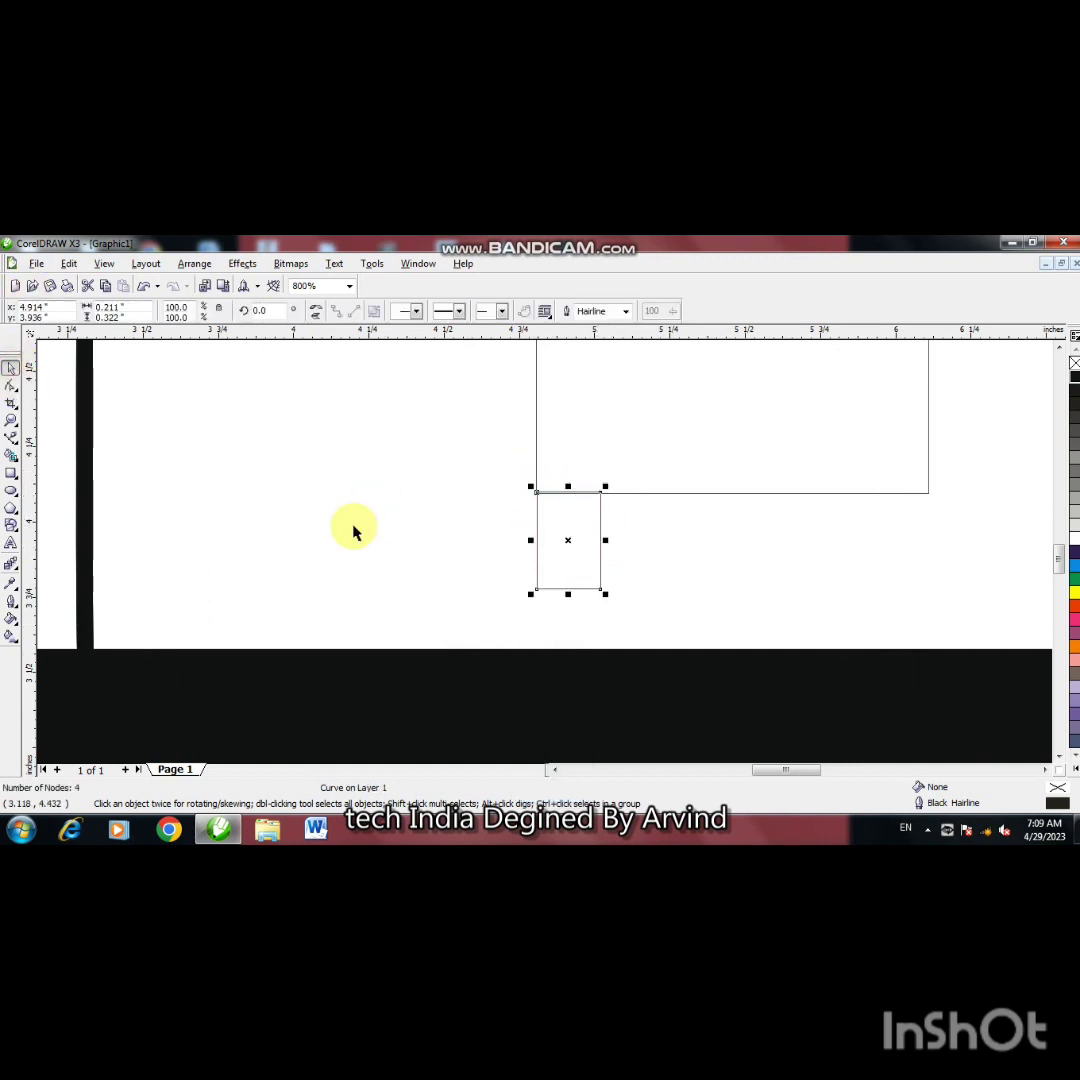
pyautogui.press('F2')
pyautogui.click(559, 489)
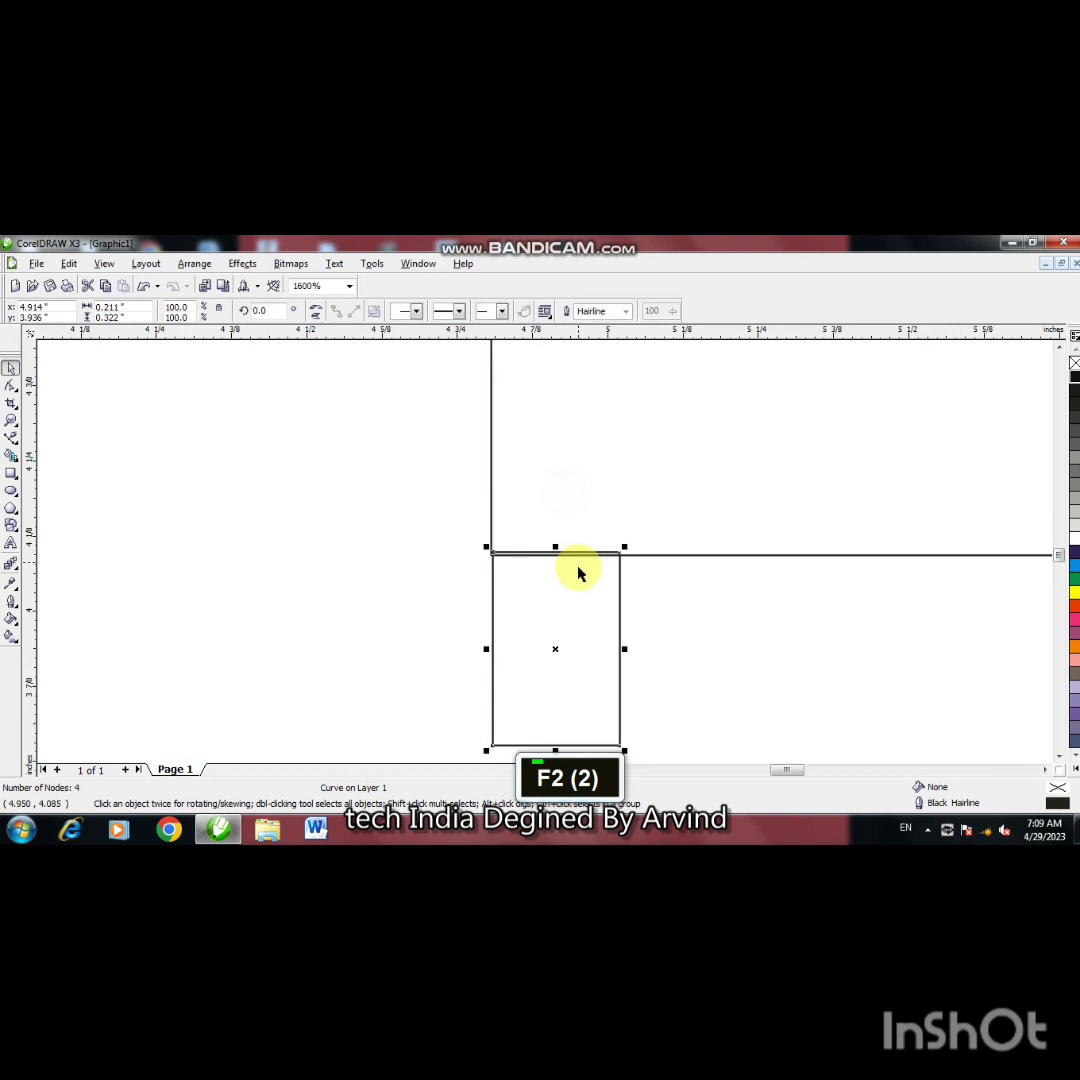
pyautogui.click(555, 649)
pyautogui.moveTo(555, 651); pyautogui.dragTo(552, 649)
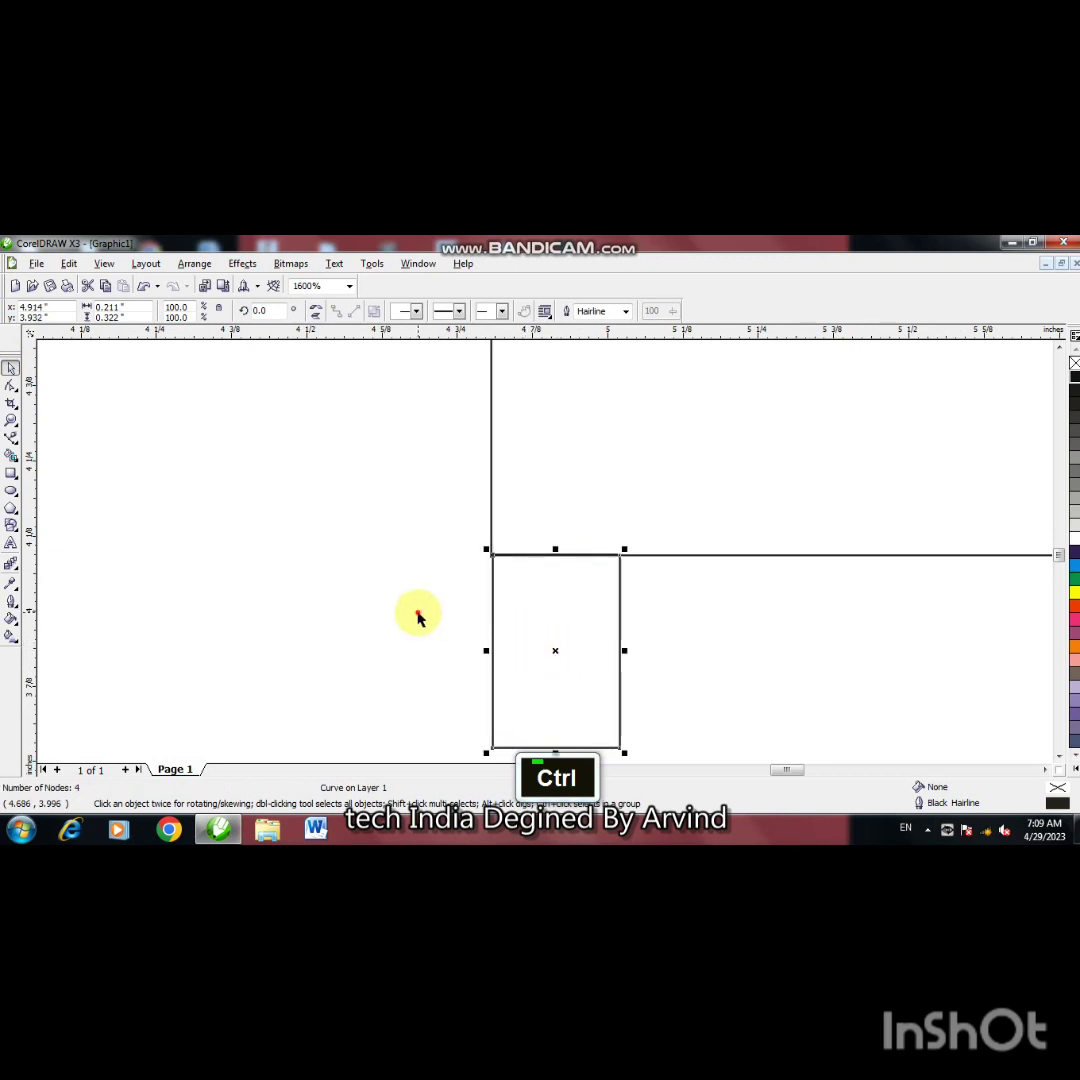
pyautogui.click(487, 610)
pyautogui.click(488, 615)
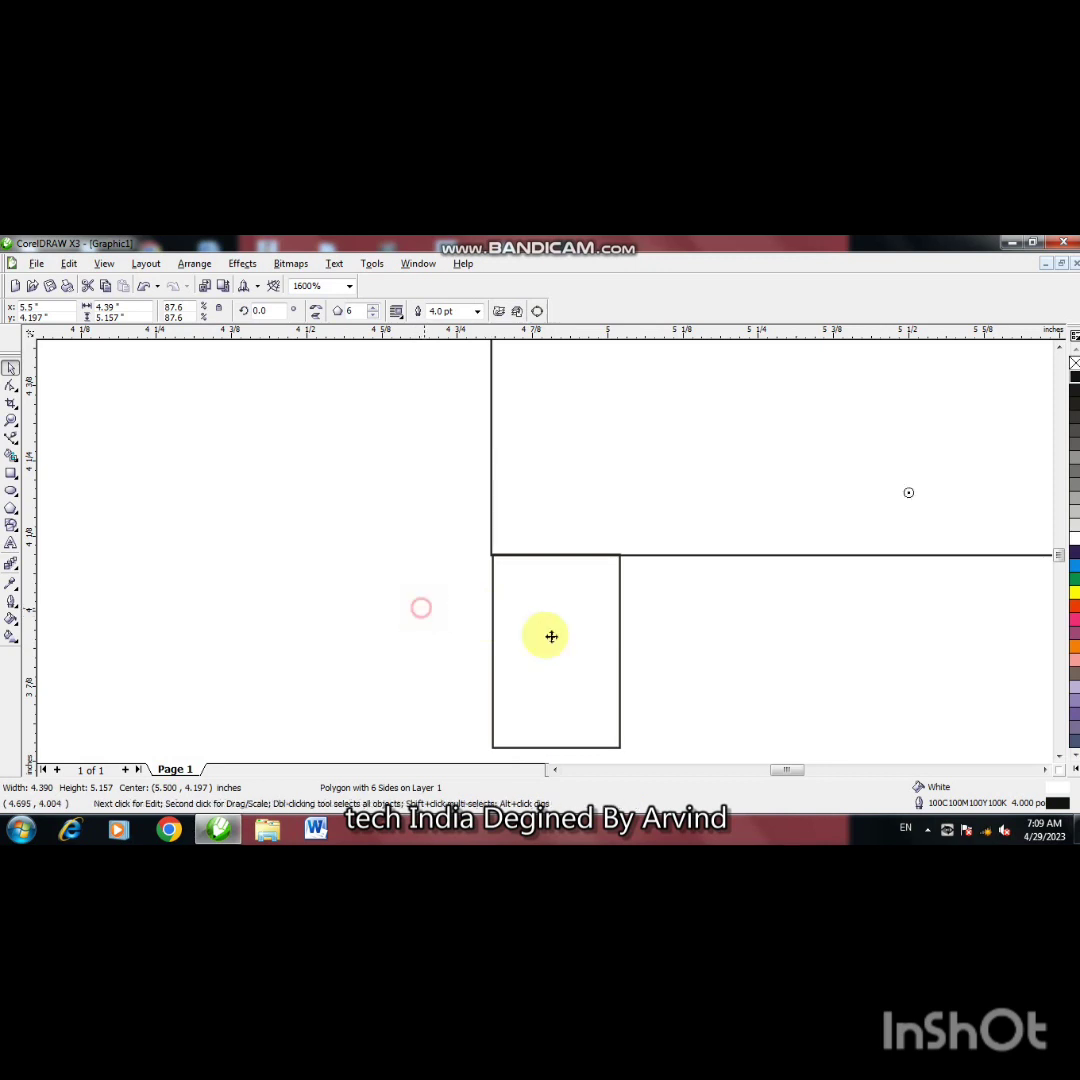
# Step: Move the small shape's top right node about 0.2 inches to the right along the large rectangle's bottom edge
pyautogui.click(11, 385)
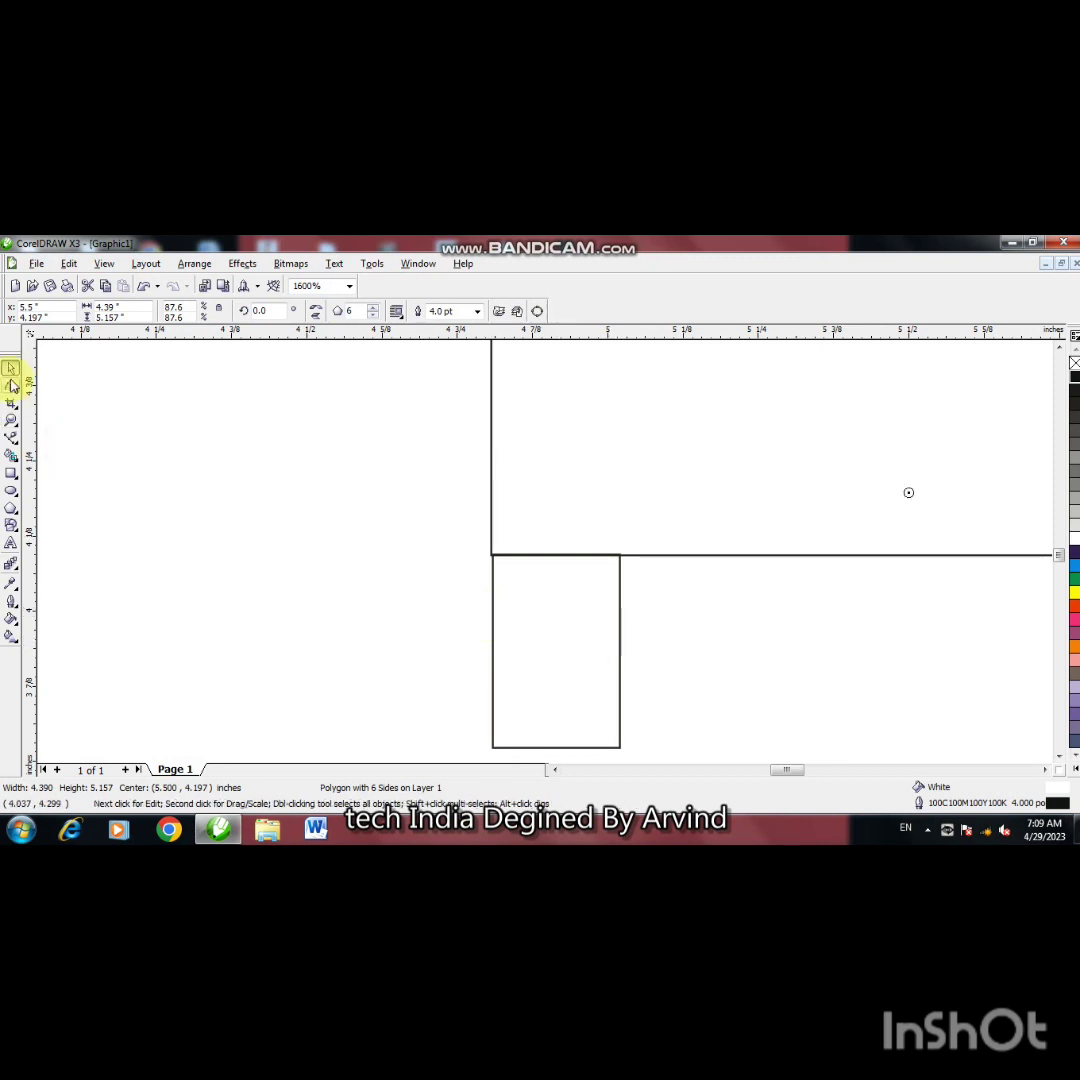
pyautogui.click(621, 658)
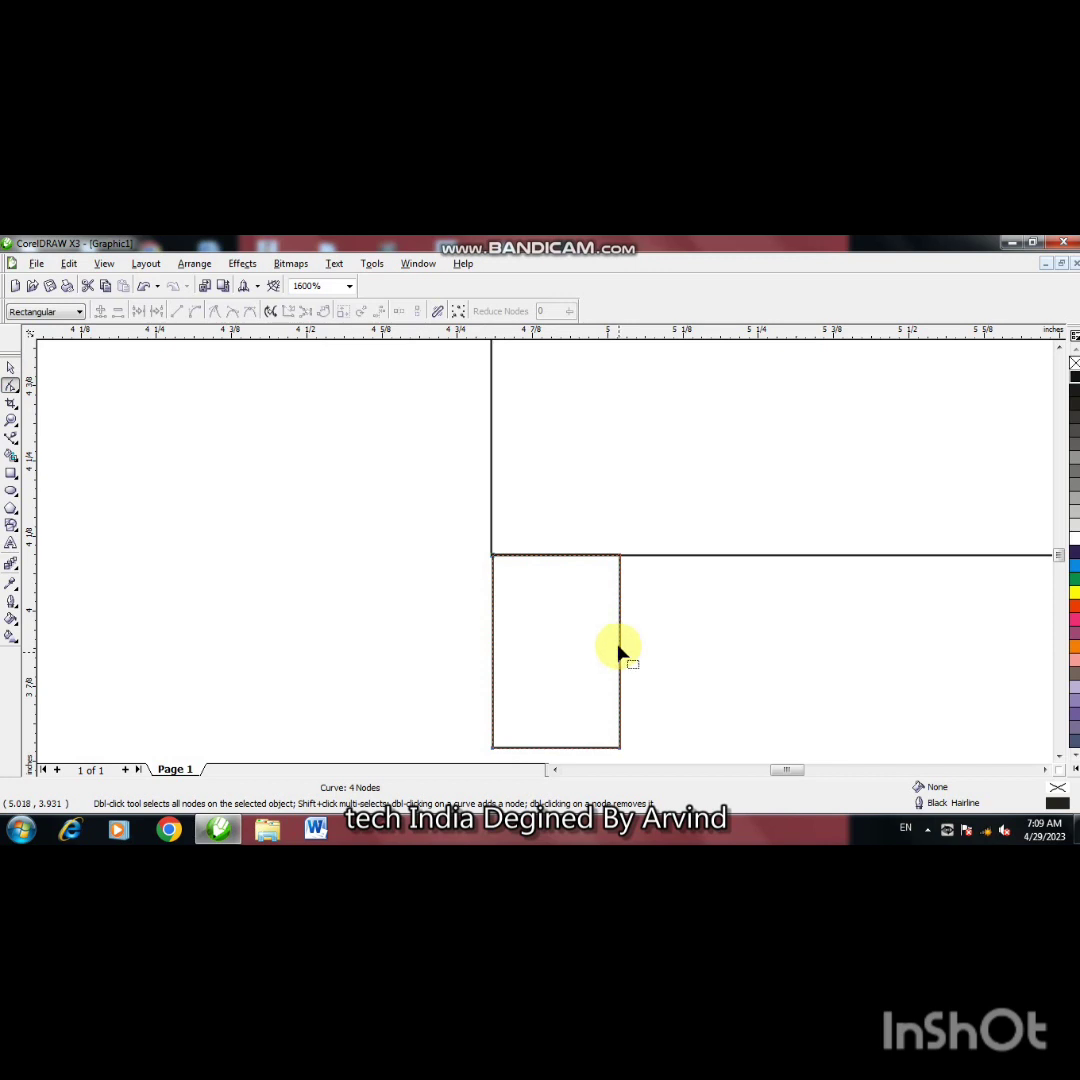
pyautogui.click(620, 556)
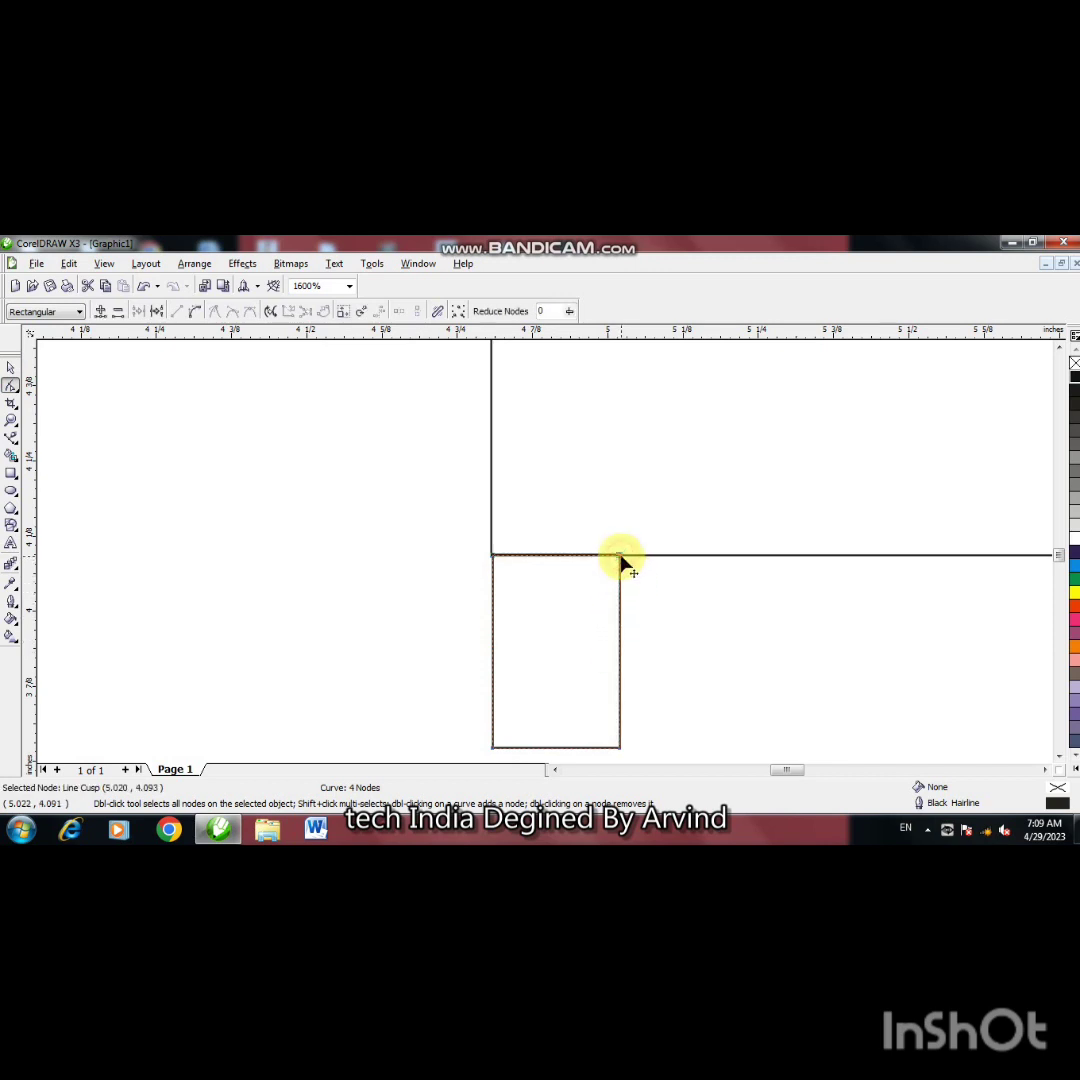
pyautogui.press('Right')
pyautogui.press('Right')
pyautogui.press('Right')
pyautogui.press('Left')
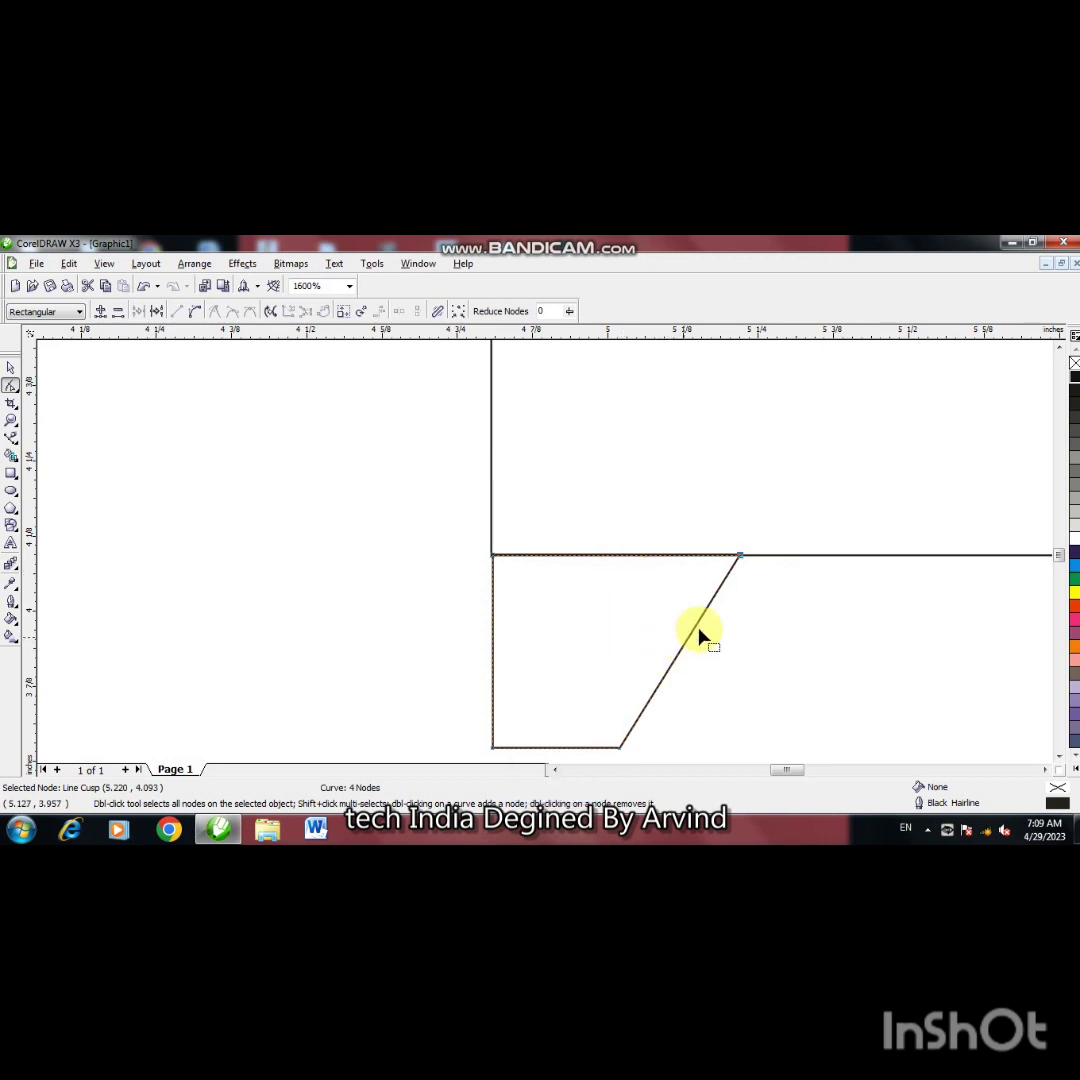
# Step: Add three nodes on the small shape's slanted edge and position them to form the first stair notch below the top right corner
pyautogui.doubleClick(716, 601)
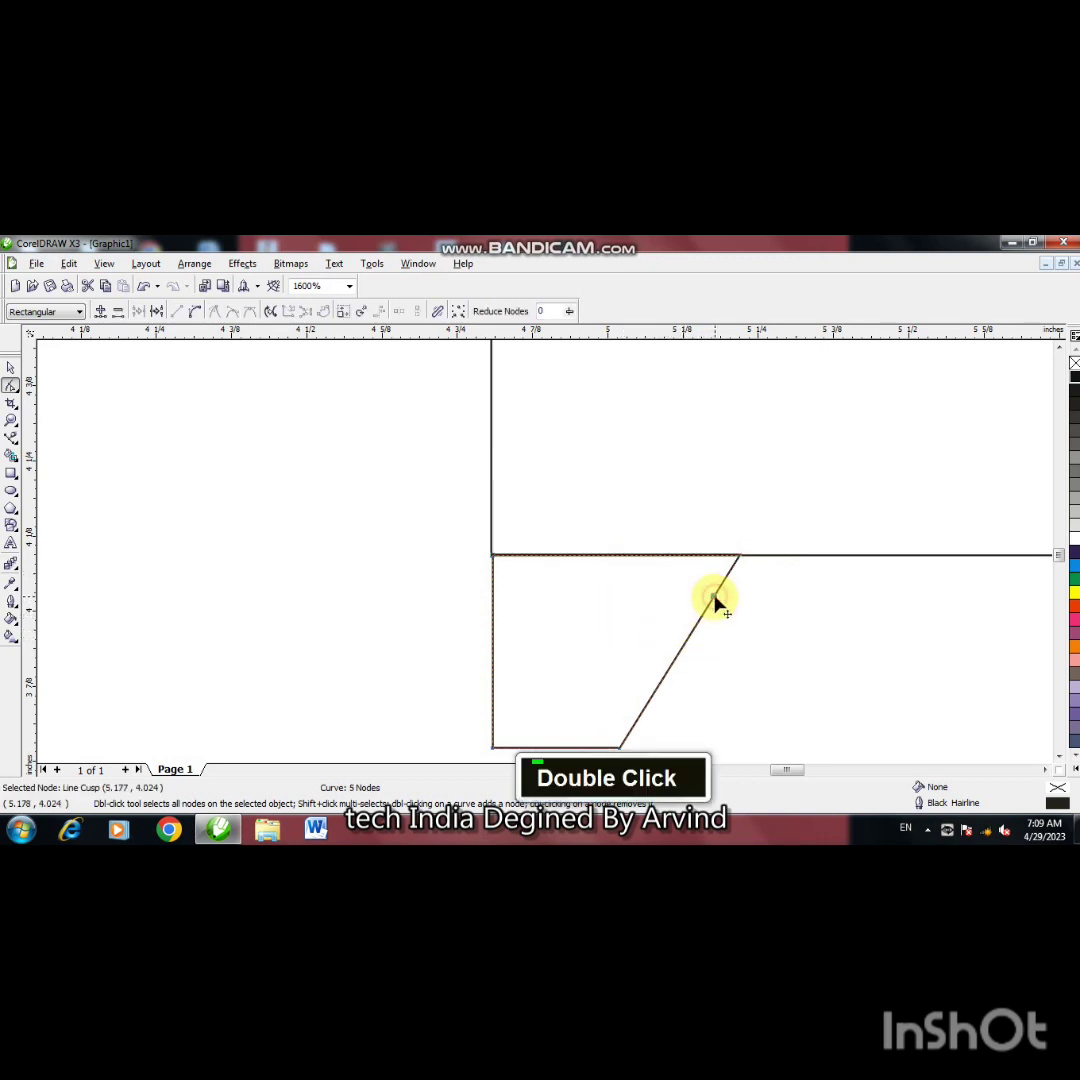
pyautogui.moveTo(716, 601)
pyautogui.mouseDown()
pyautogui.moveTo(742, 599)
pyautogui.moveTo(712, 607)
pyautogui.moveTo(706, 597)
pyautogui.mouseUp()
pyautogui.doubleClick(736, 611)
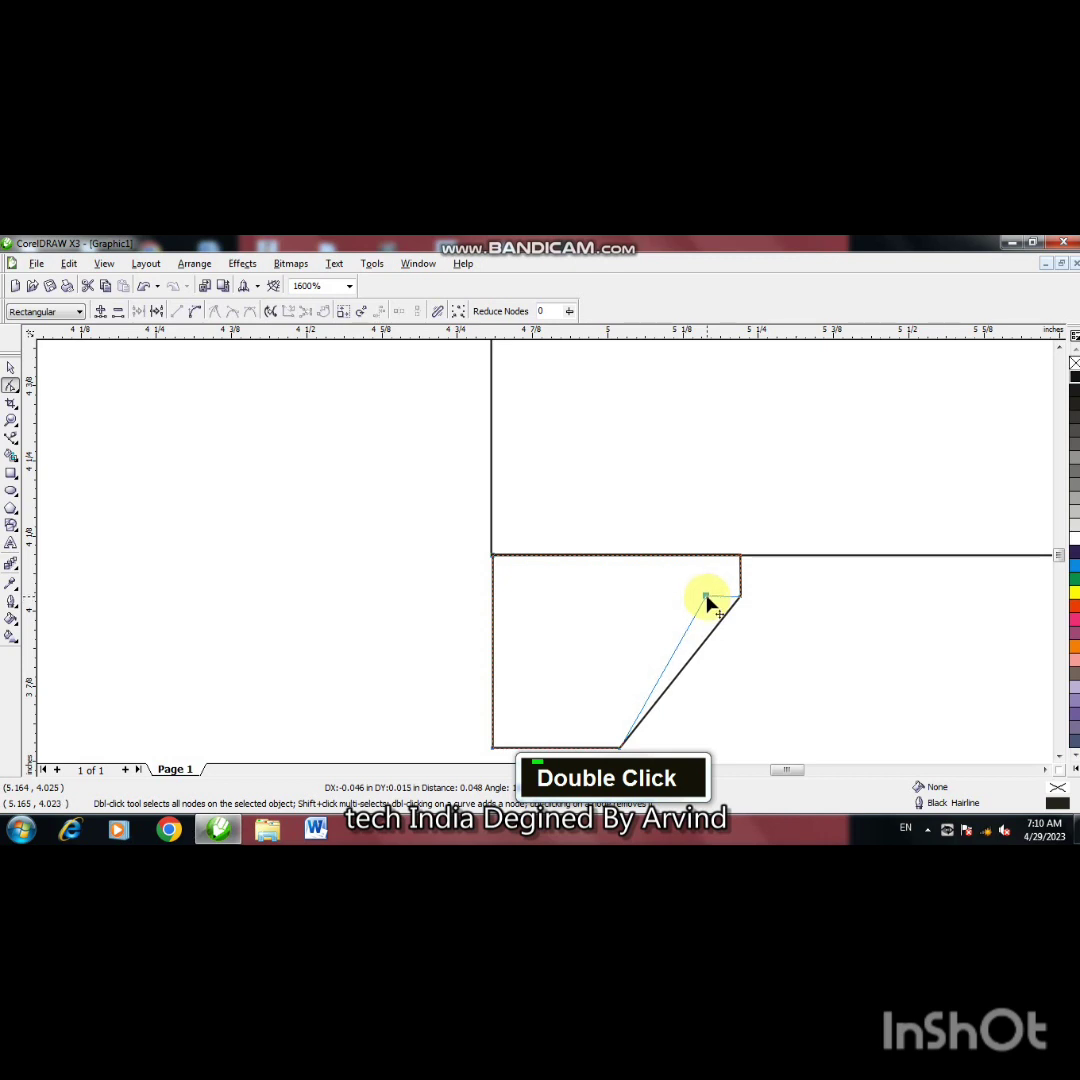
pyautogui.moveTo(706, 597); pyautogui.dragTo(706, 598)
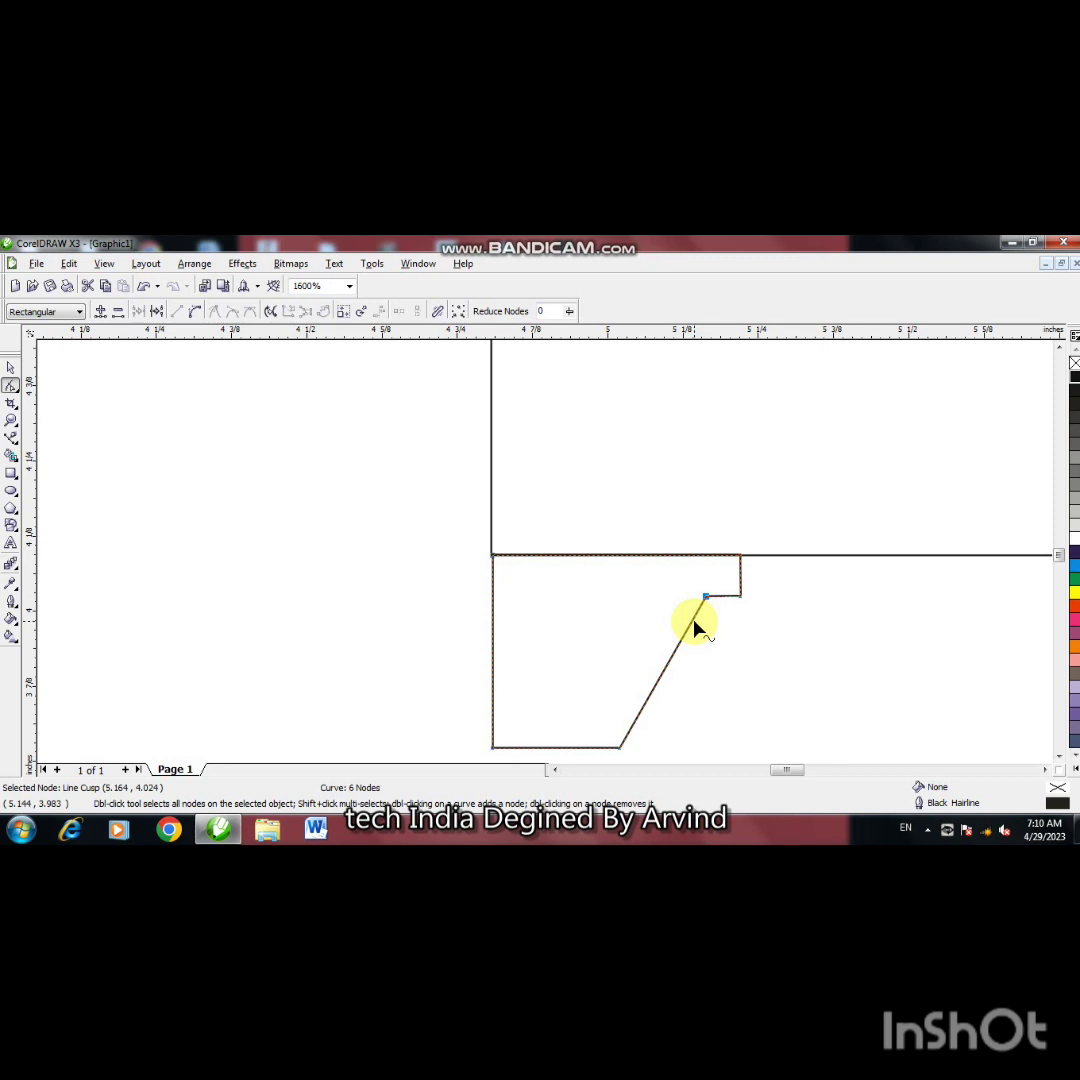
pyautogui.doubleClick(697, 622)
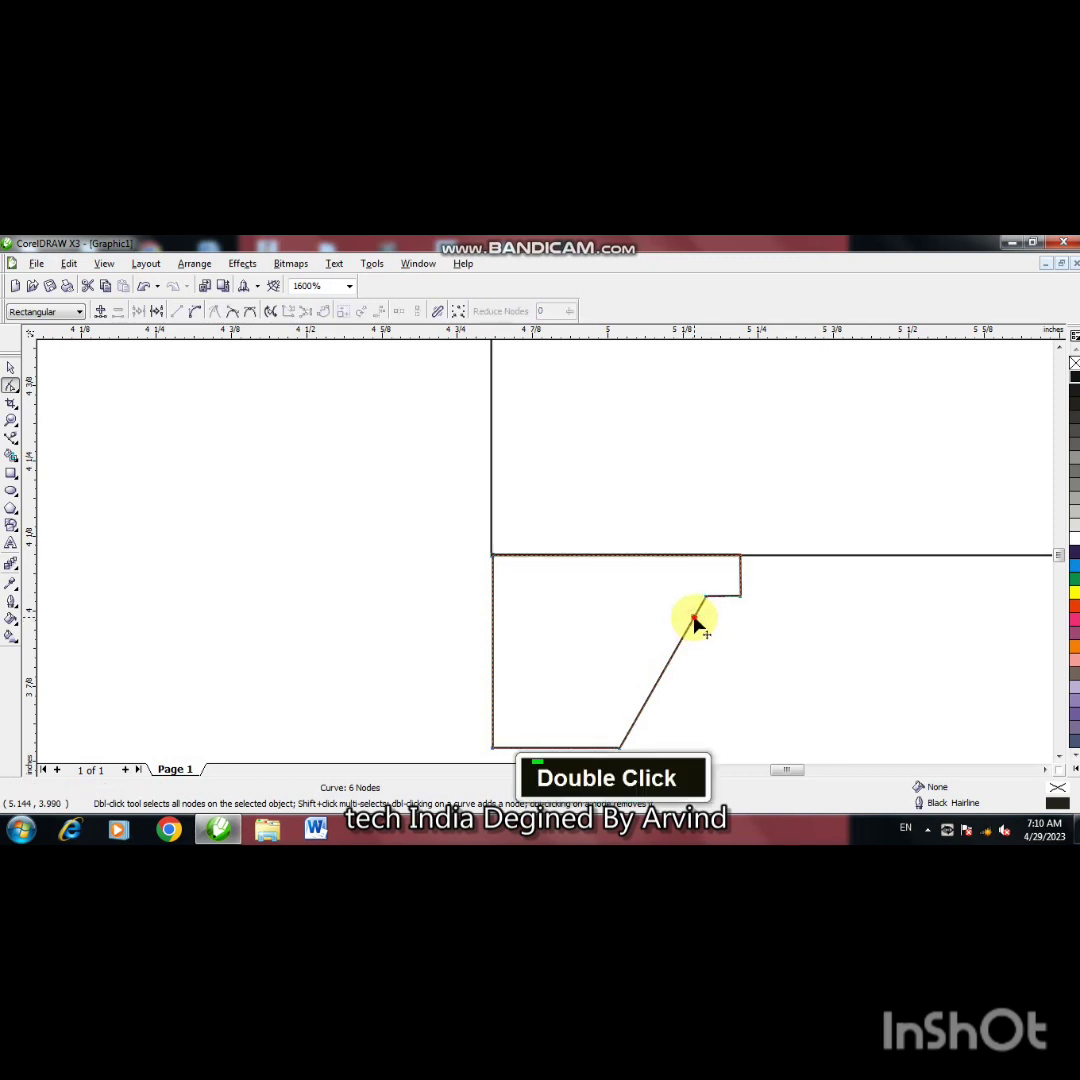
pyautogui.moveTo(697, 622); pyautogui.dragTo(708, 638)
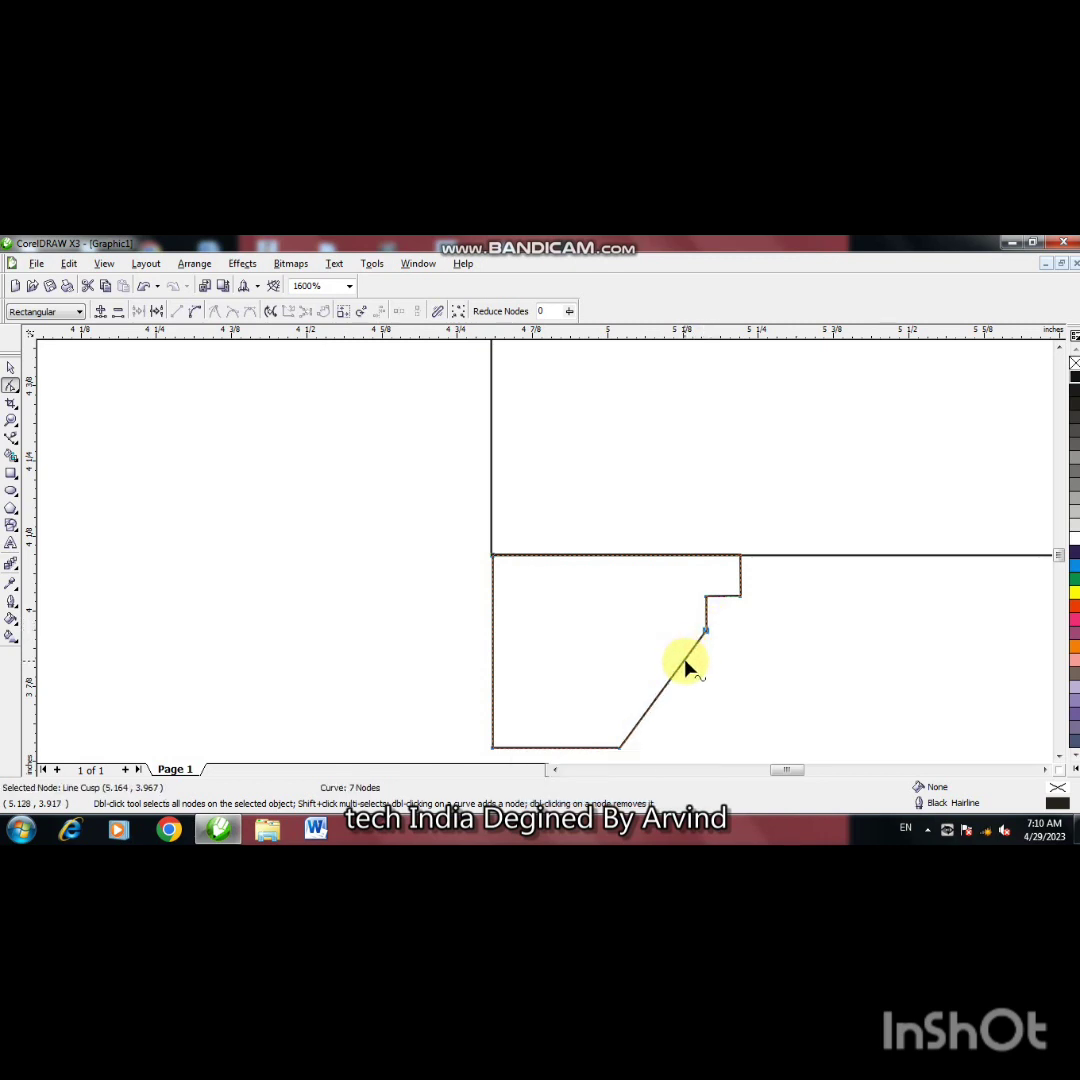
# Step: Add two more nodes on the slanted edge to form the second stair notch, and straighten its tread and riser
pyautogui.doubleClick(687, 663)
pyautogui.moveTo(689, 661); pyautogui.dragTo(670, 633)
pyautogui.moveTo(670, 636); pyautogui.dragTo(667, 665)
pyautogui.doubleClick(665, 650)
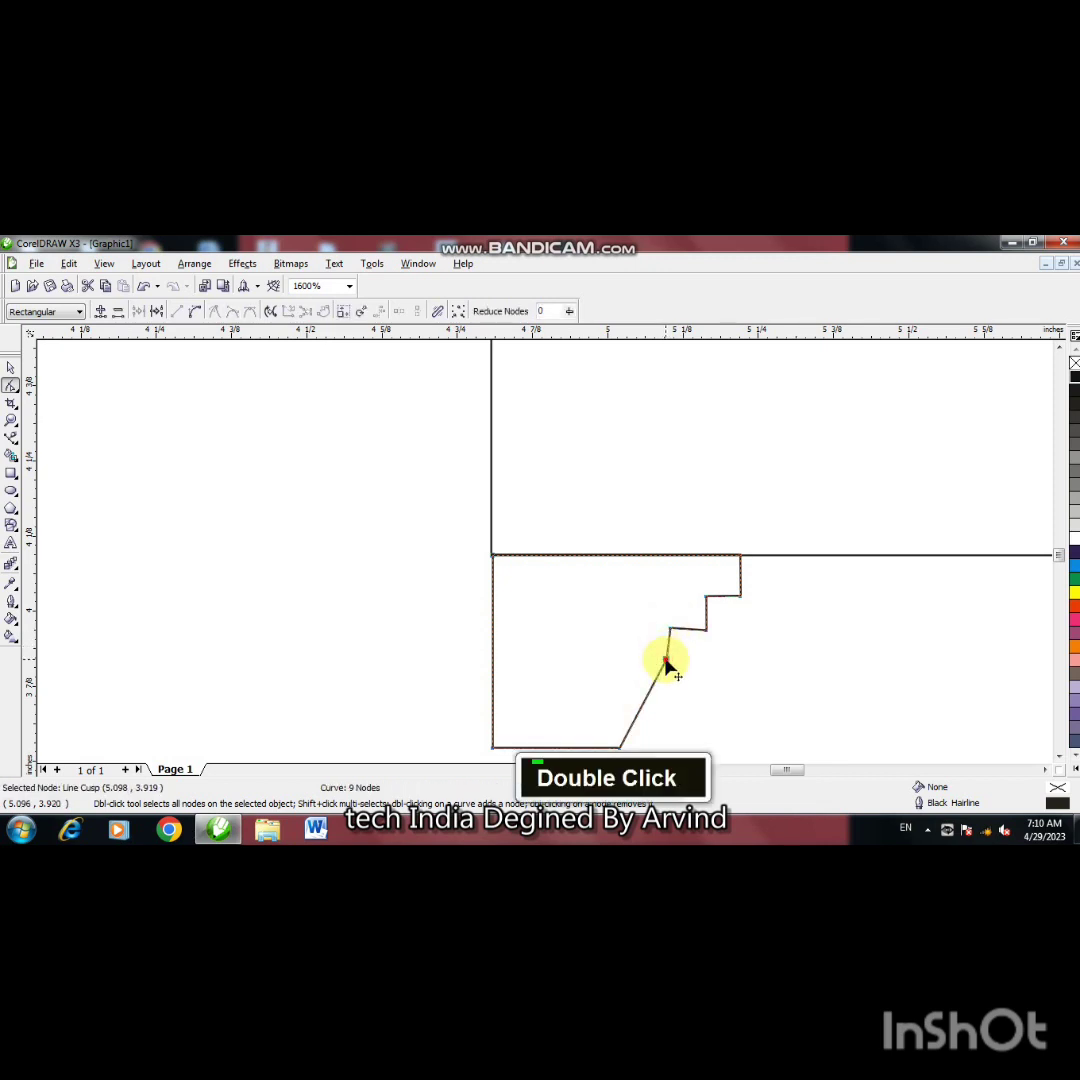
pyautogui.press('shift')
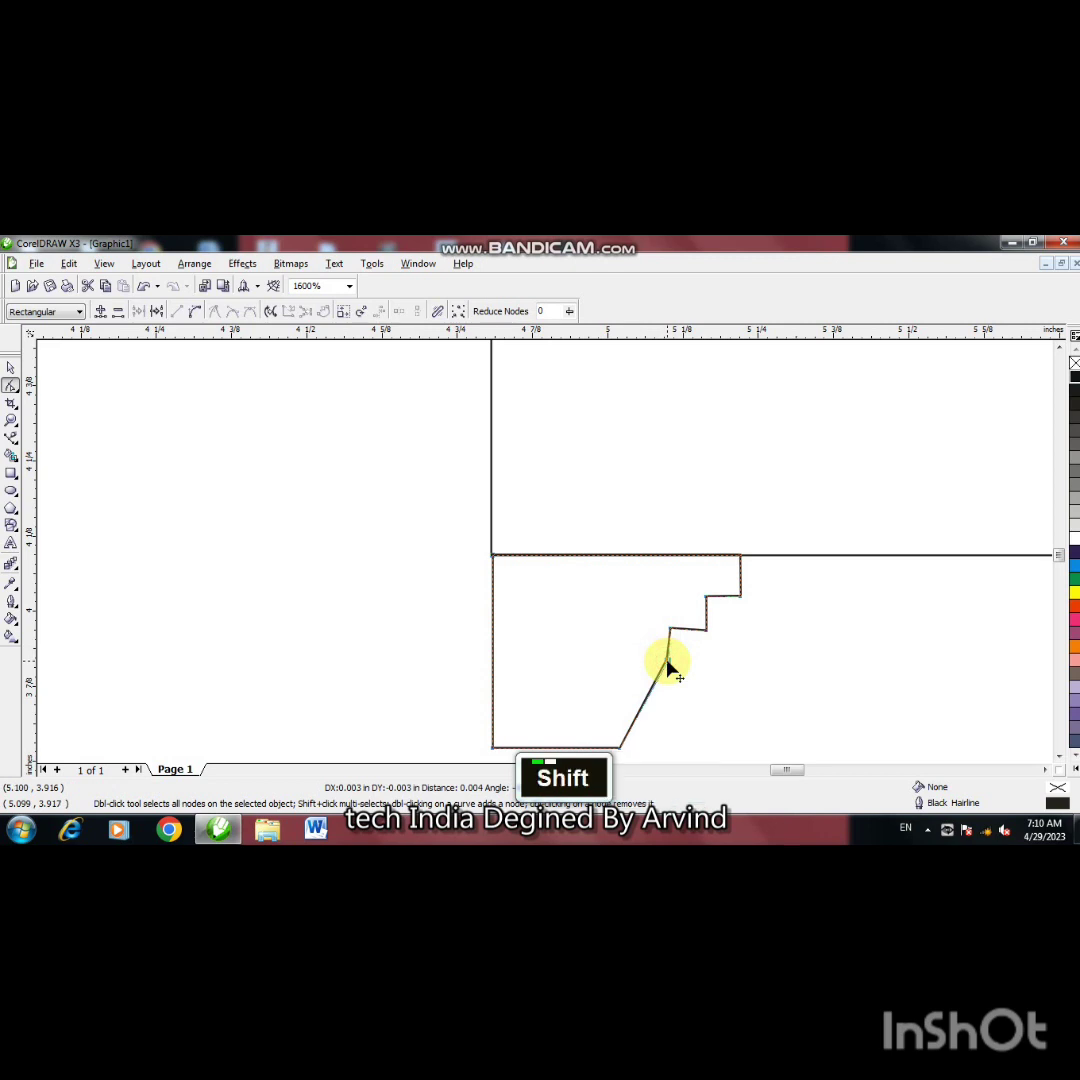
pyautogui.moveTo(666, 660); pyautogui.dragTo(671, 670)
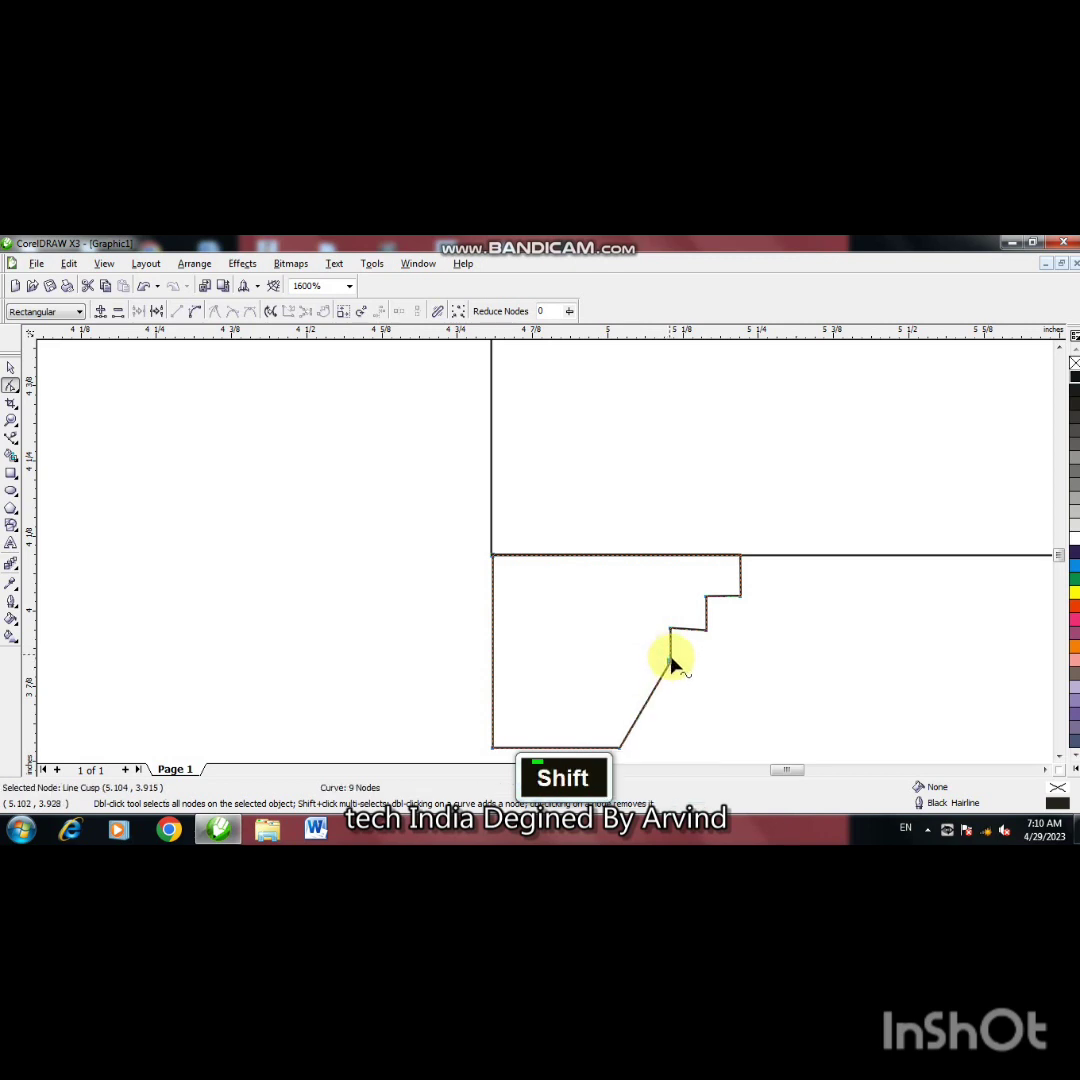
pyautogui.click(672, 632)
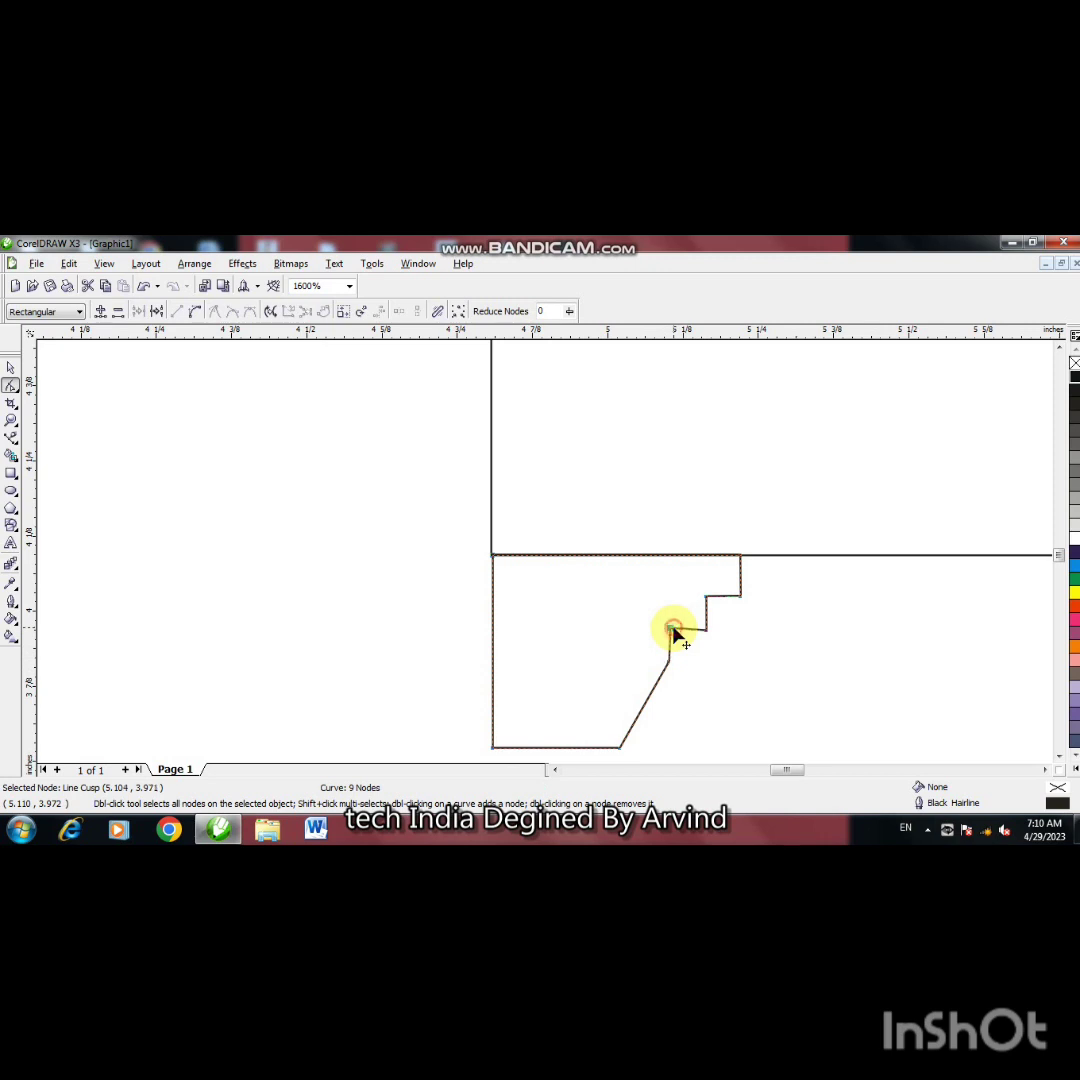
pyautogui.click(668, 670)
pyautogui.moveTo(670, 665); pyautogui.dragTo(670, 668)
# Step: Add two nodes further down the slanted edge and position them as the third stair notch
pyautogui.doubleClick(658, 692)
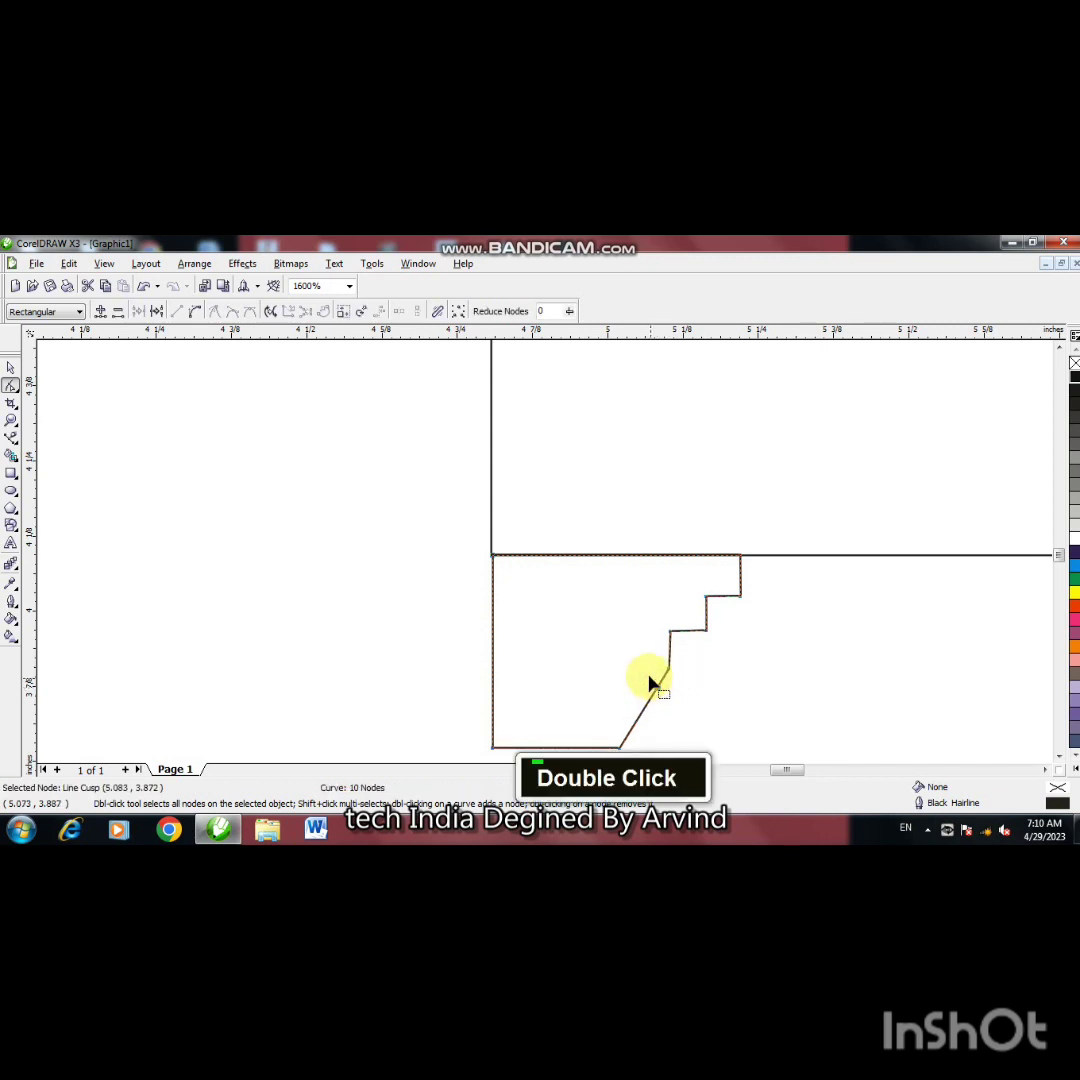
pyautogui.moveTo(658, 690); pyautogui.dragTo(635, 667)
pyautogui.press('shift')
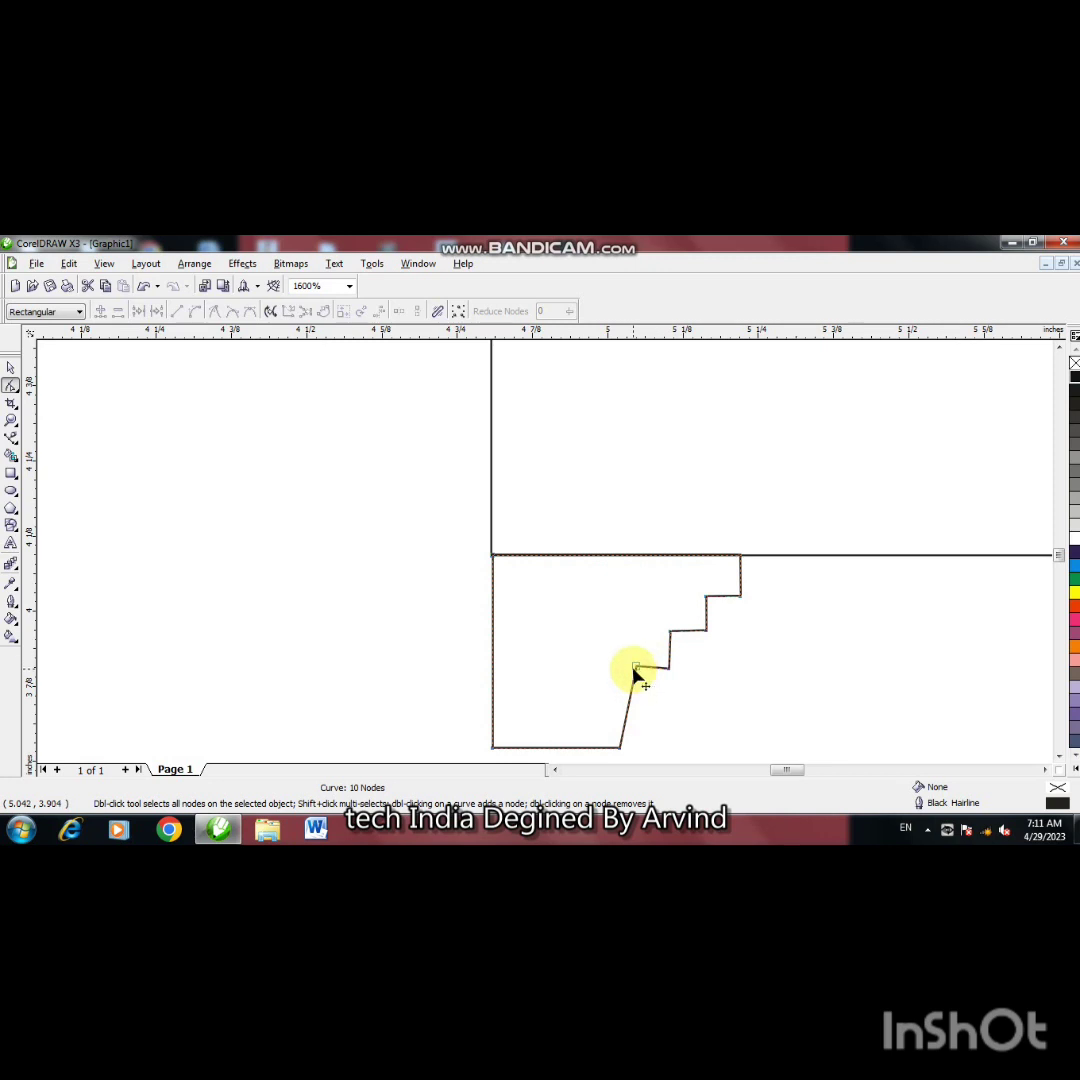
pyautogui.click(636, 668)
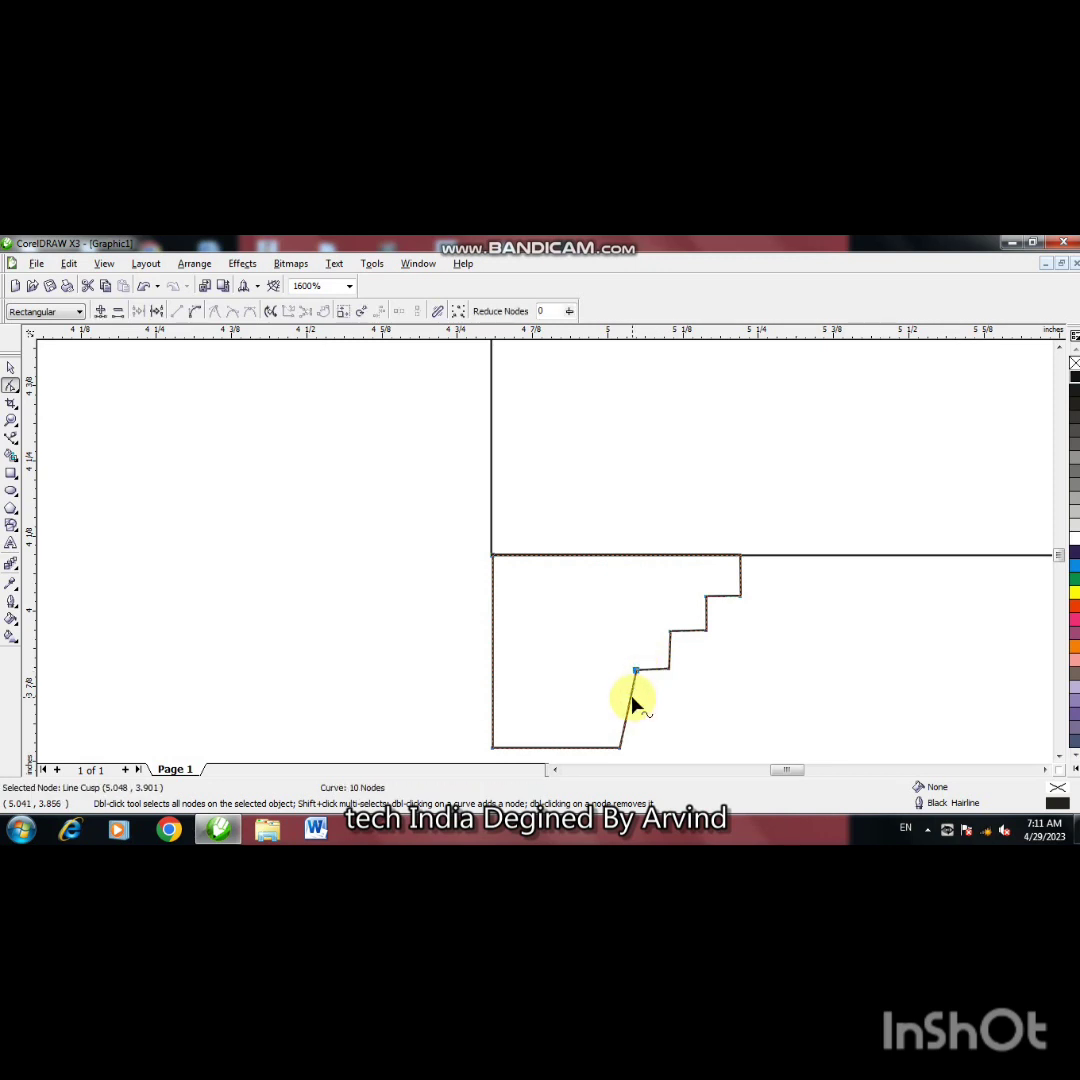
pyautogui.doubleClick(631, 701)
pyautogui.moveTo(631, 699); pyautogui.dragTo(635, 708)
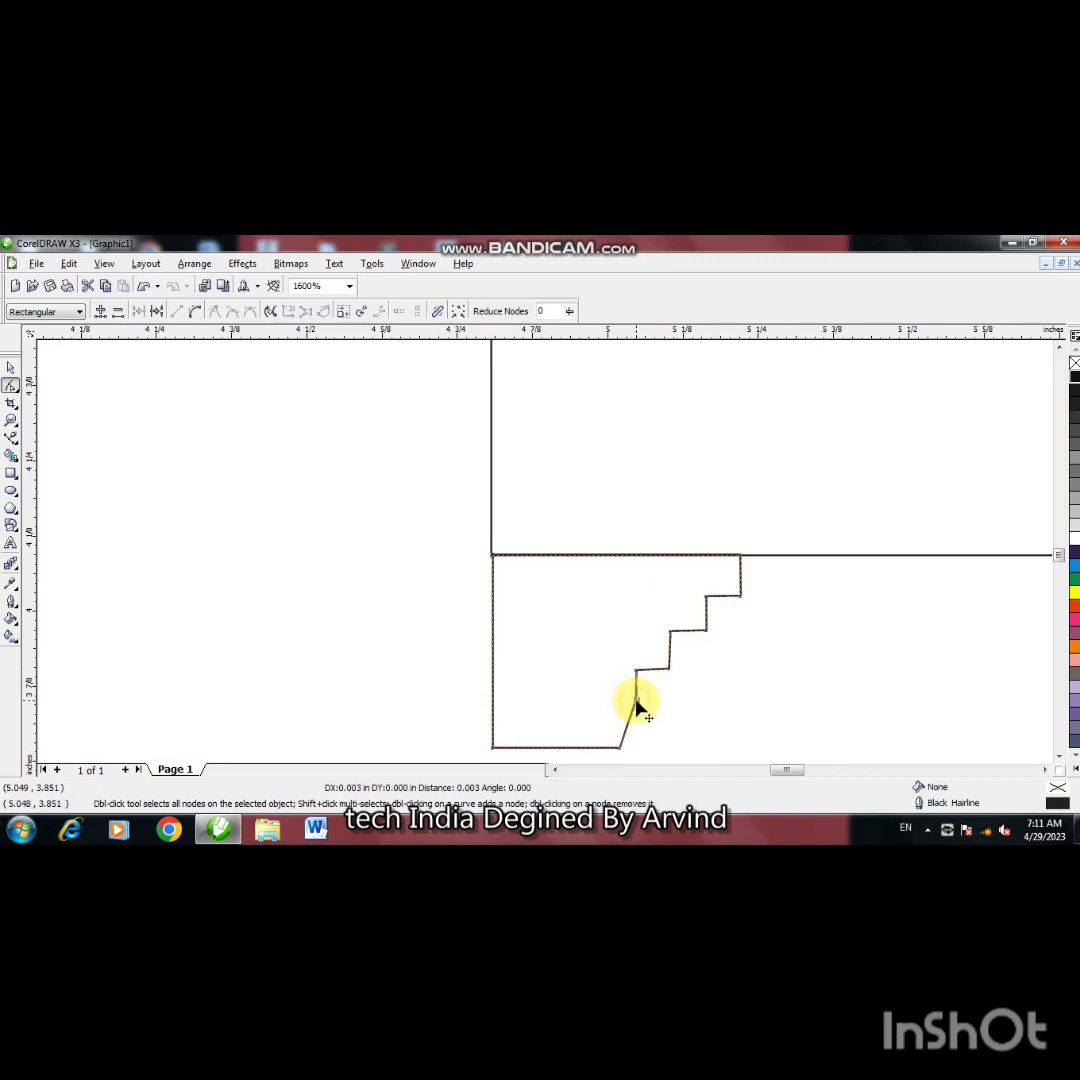
# Step: Form the last stair notch with a new node and shift the bottom right node left to complete the stepped edge
pyautogui.click(622, 720)
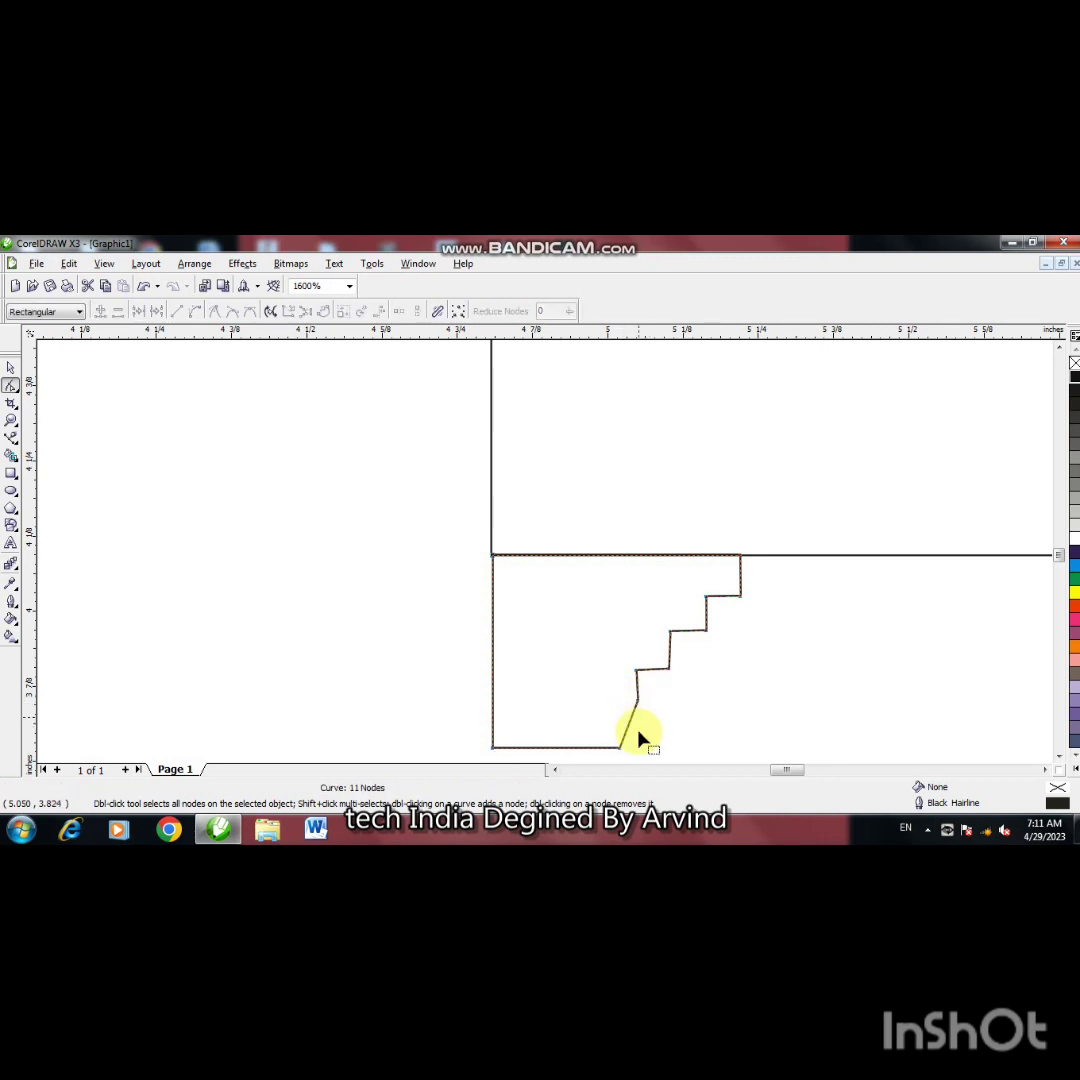
pyautogui.doubleClick(629, 729)
pyautogui.moveTo(629, 729); pyautogui.dragTo(605, 748)
pyautogui.press('shift')
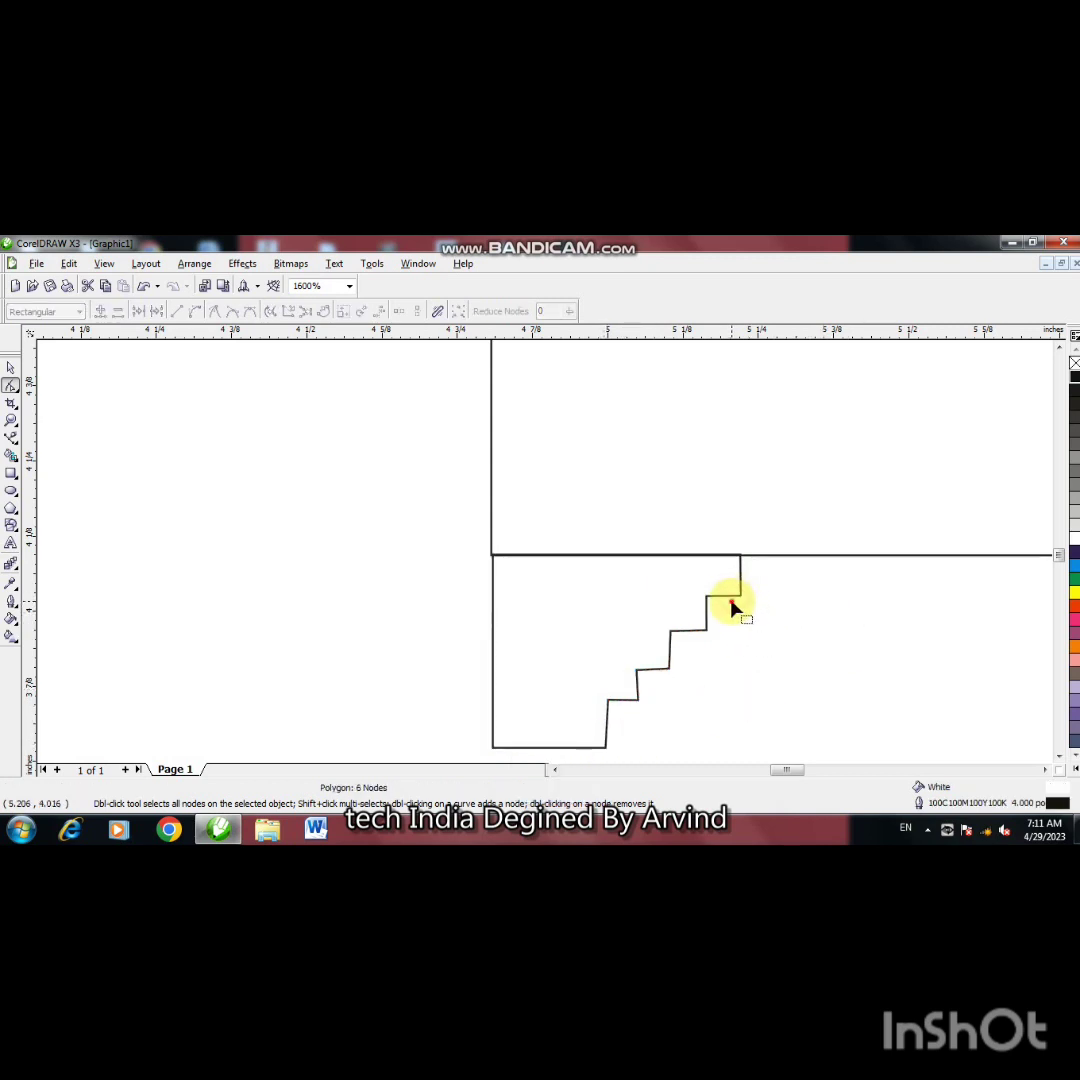
pyautogui.click(10, 366)
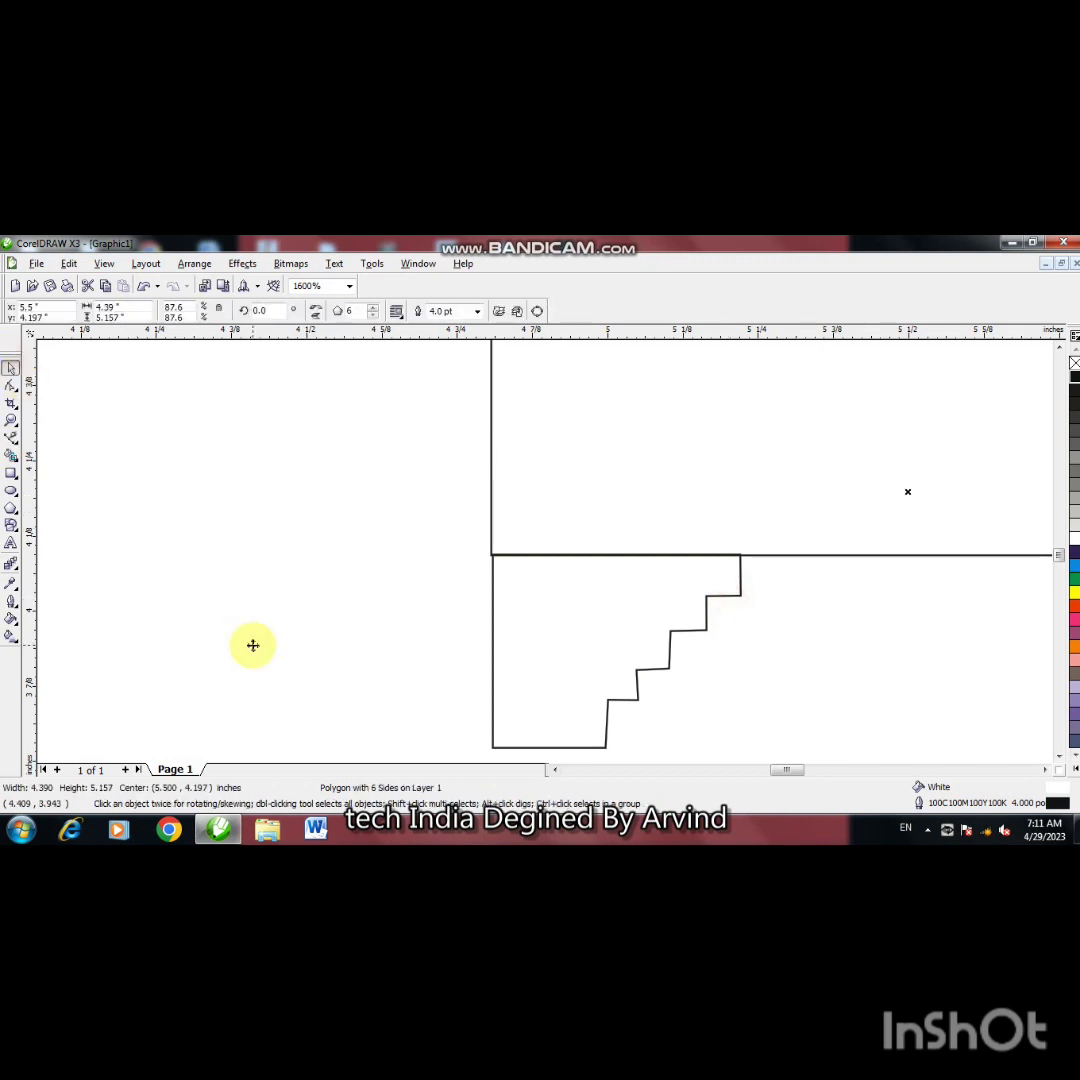
pyautogui.press('F3')
pyautogui.press('F3')
pyautogui.press('F3')
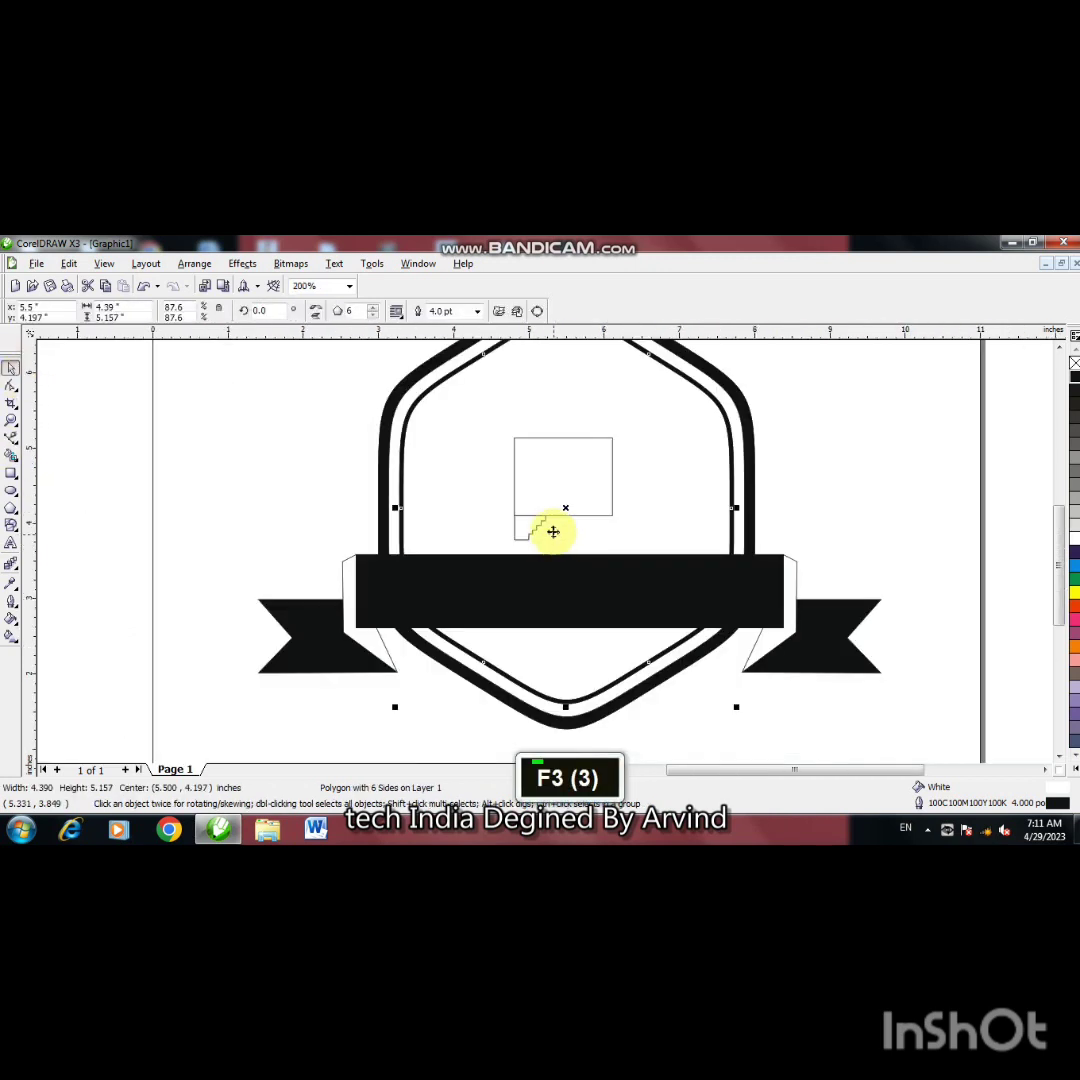
# Step: Add a node on the stepped shape's second riser from the top
pyautogui.press('F2')
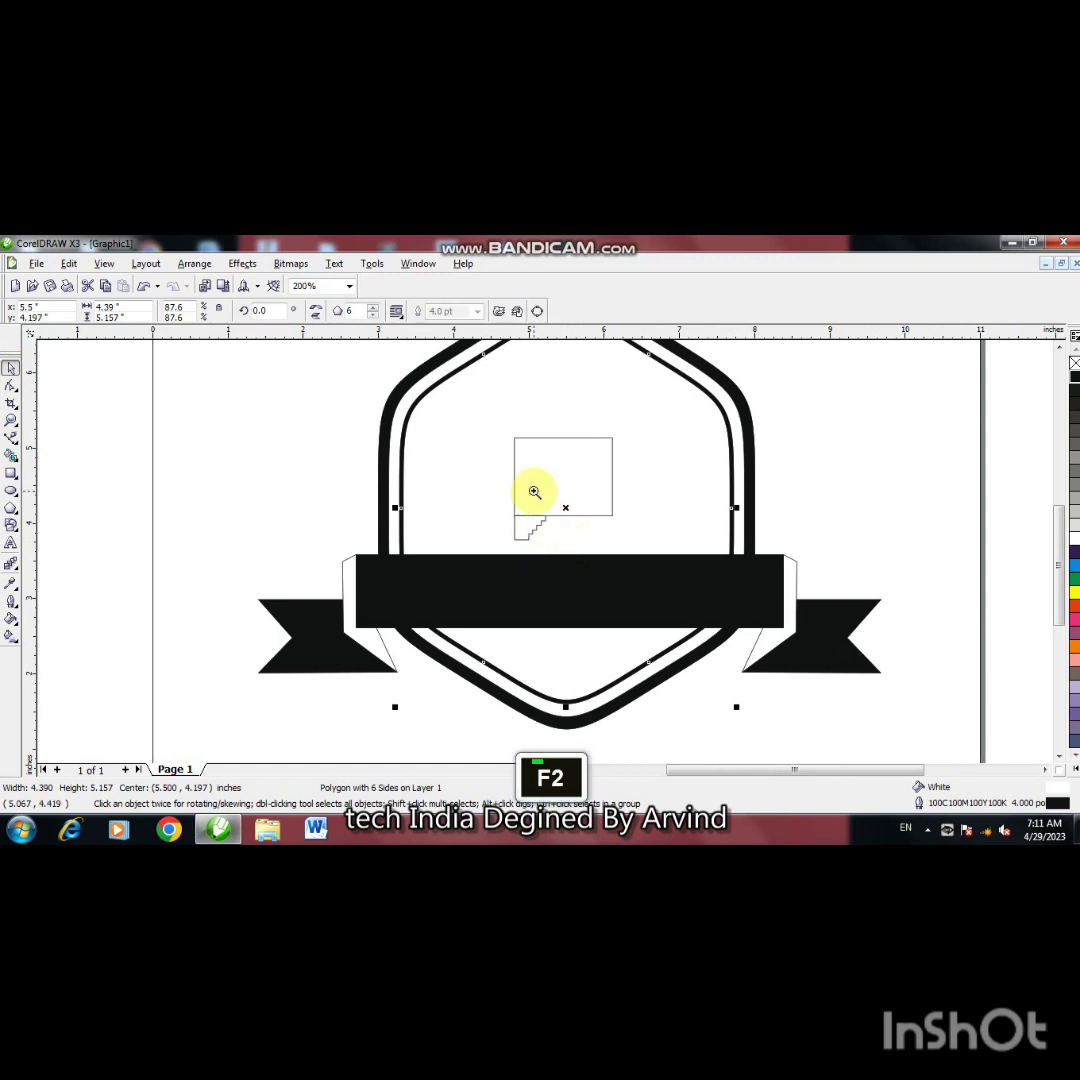
pyautogui.click(533, 492)
pyautogui.press('F2')
pyautogui.click(559, 595)
pyautogui.press('F2')
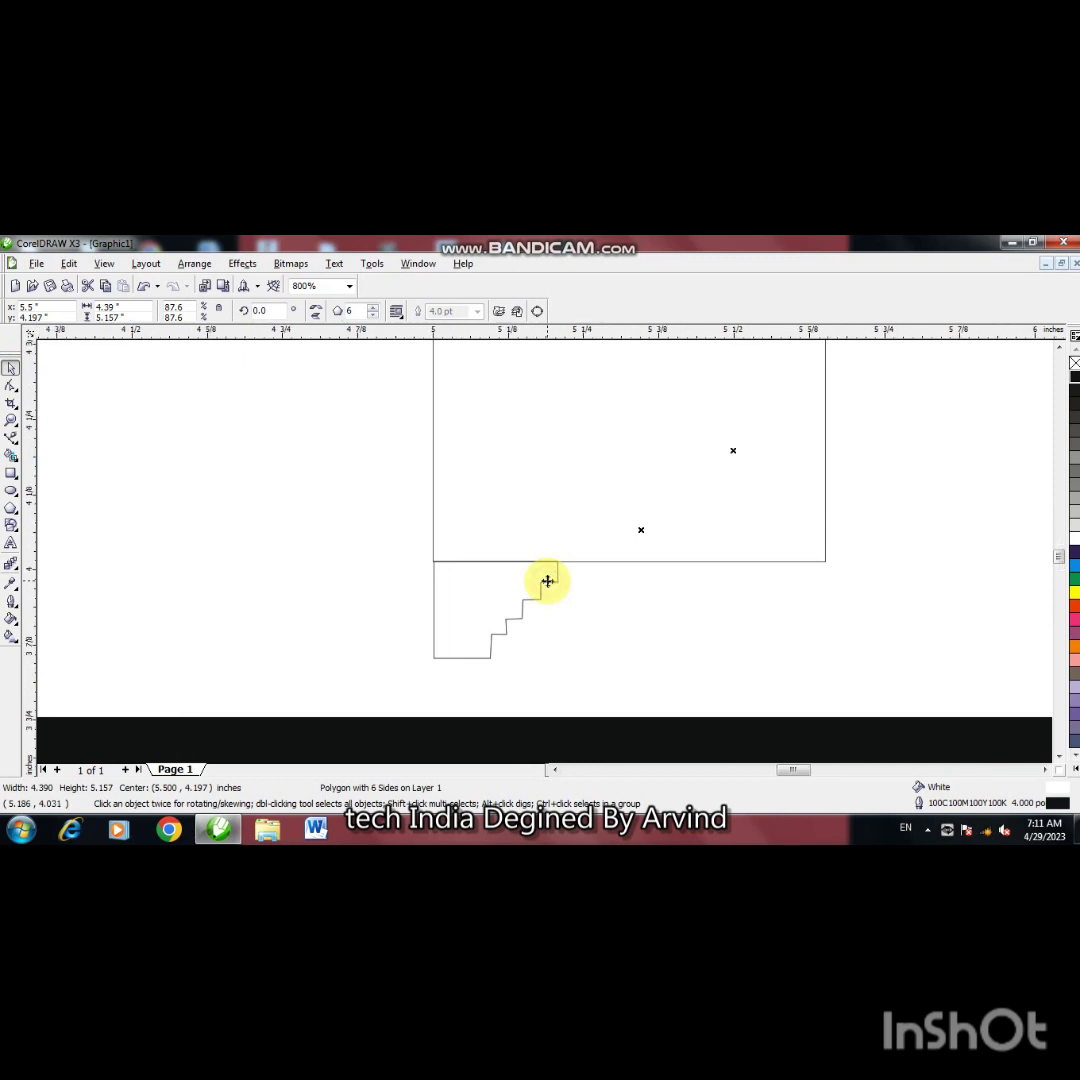
pyautogui.click(547, 581)
pyautogui.click(12, 386)
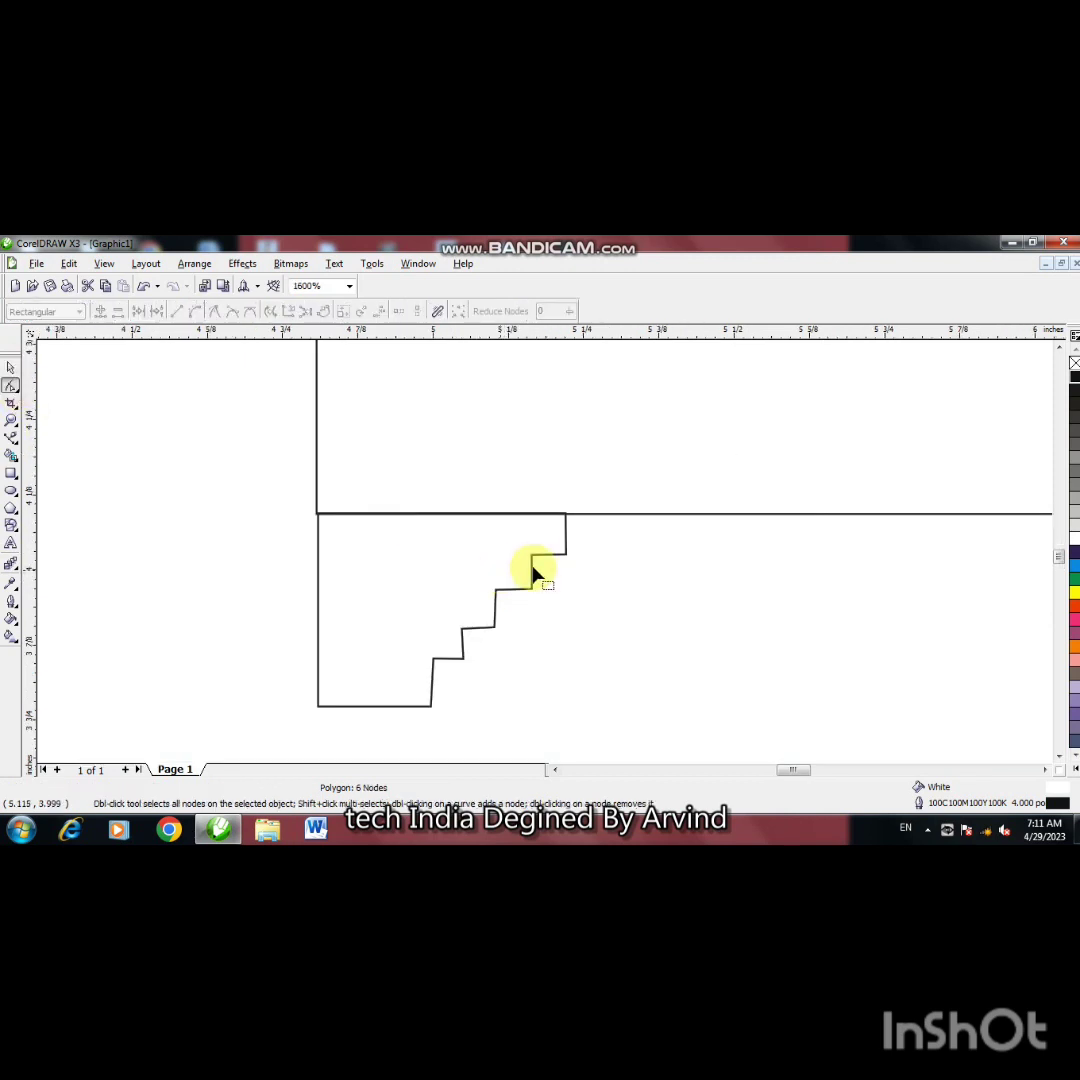
pyautogui.click(534, 576)
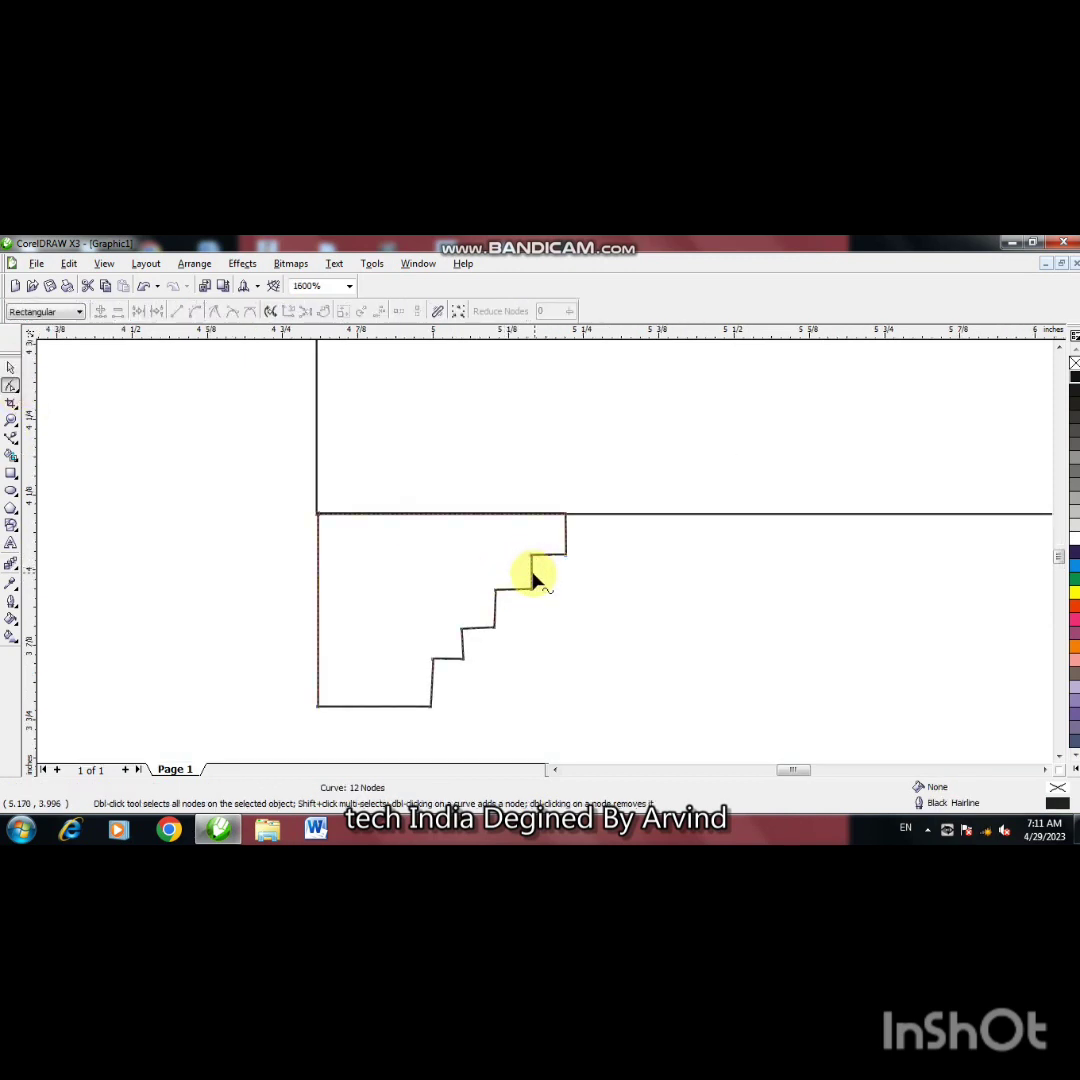
pyautogui.doubleClick(532, 569)
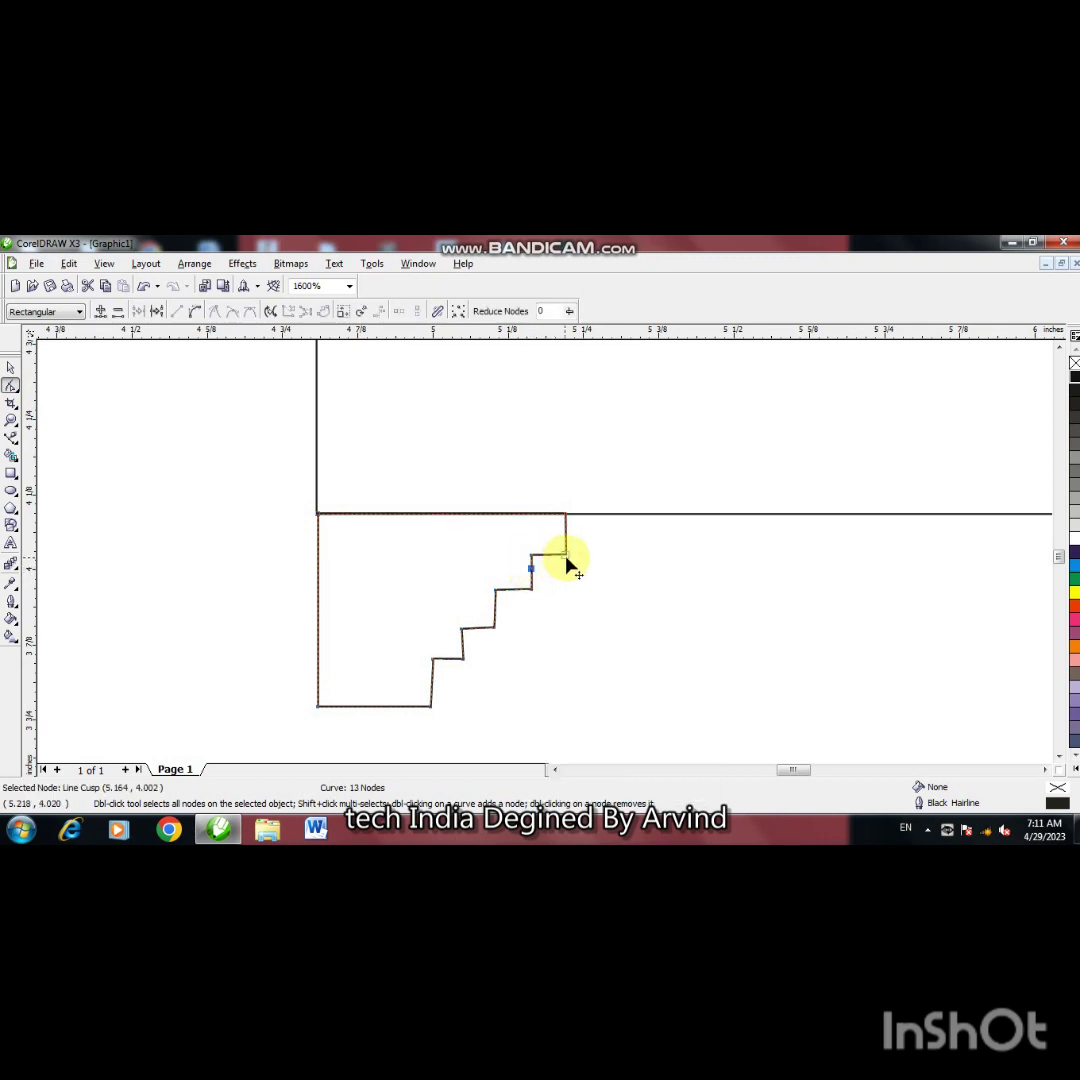
# Step: Duplicate the stepped support shape in place and mirror the copy horizontally
pyautogui.click(11, 368)
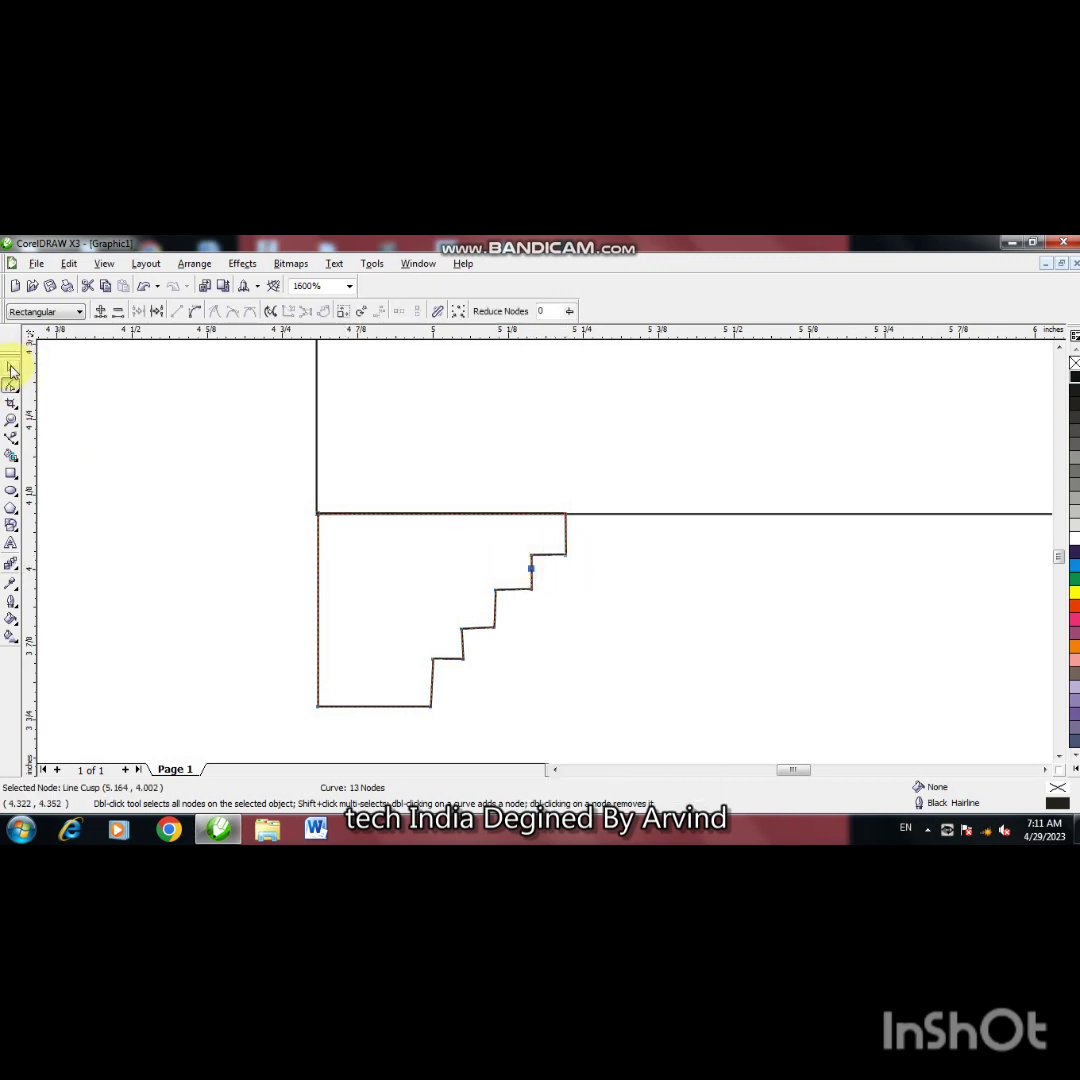
pyautogui.doubleClick(447, 641)
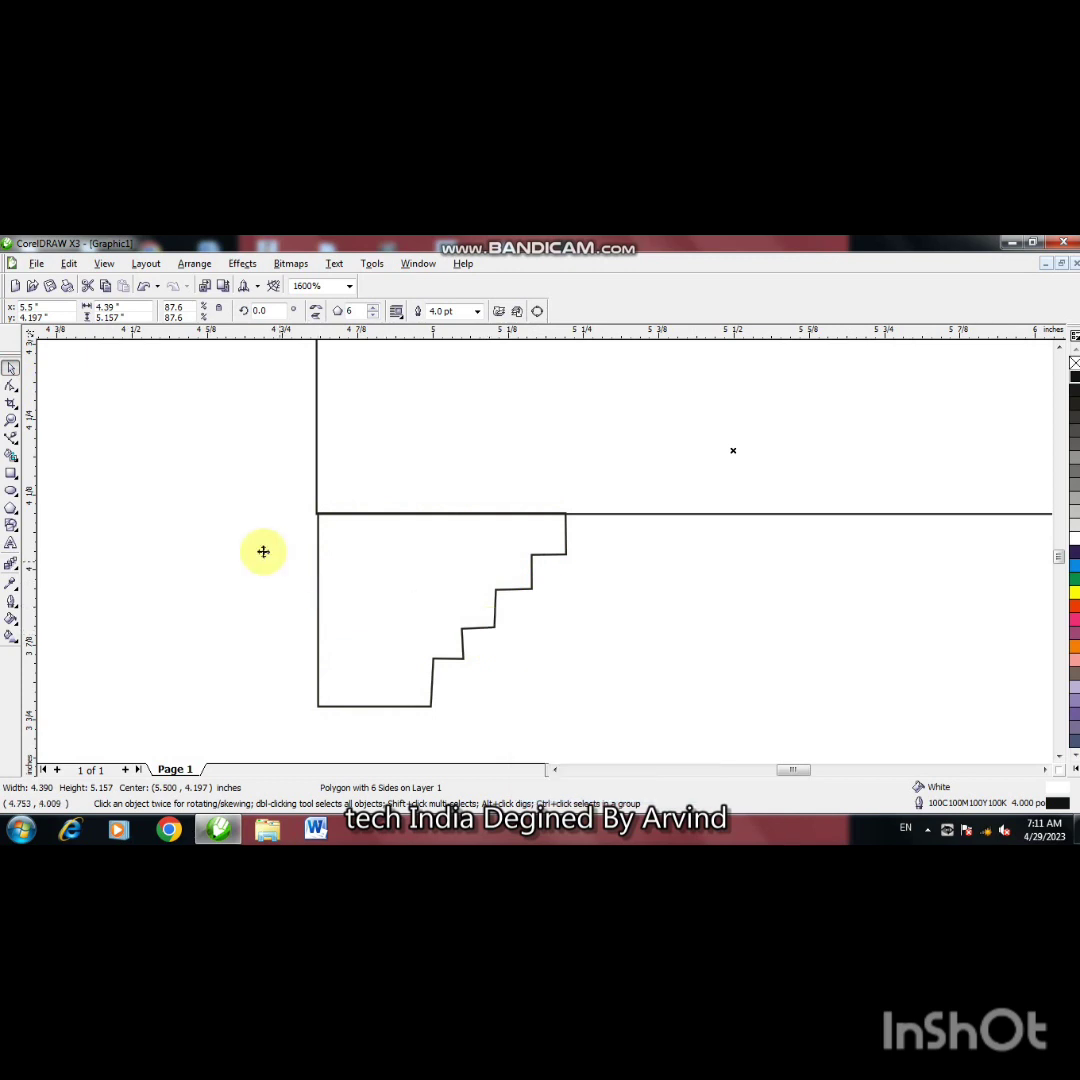
pyautogui.click(319, 590)
pyautogui.click(318, 586)
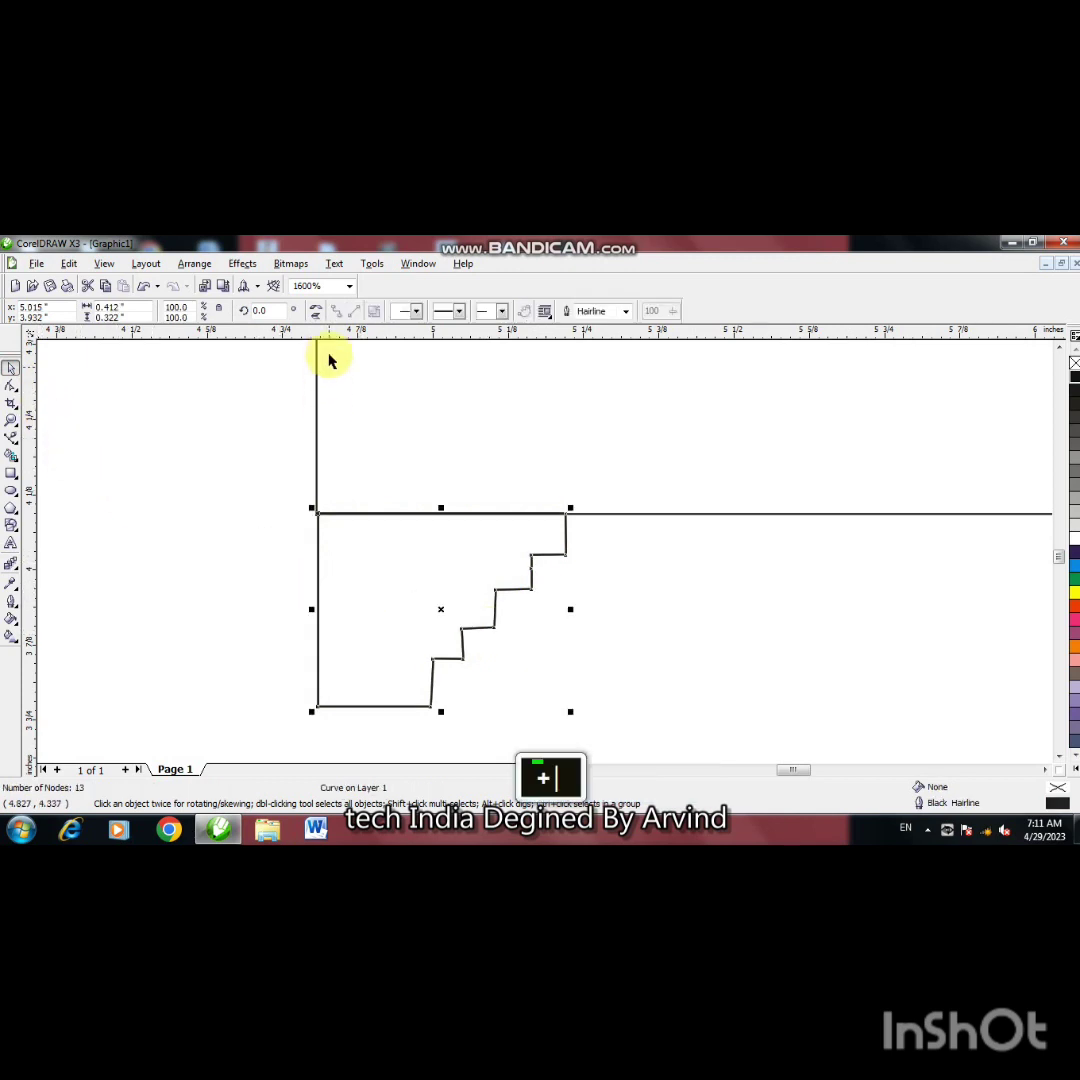
pyautogui.click(315, 313)
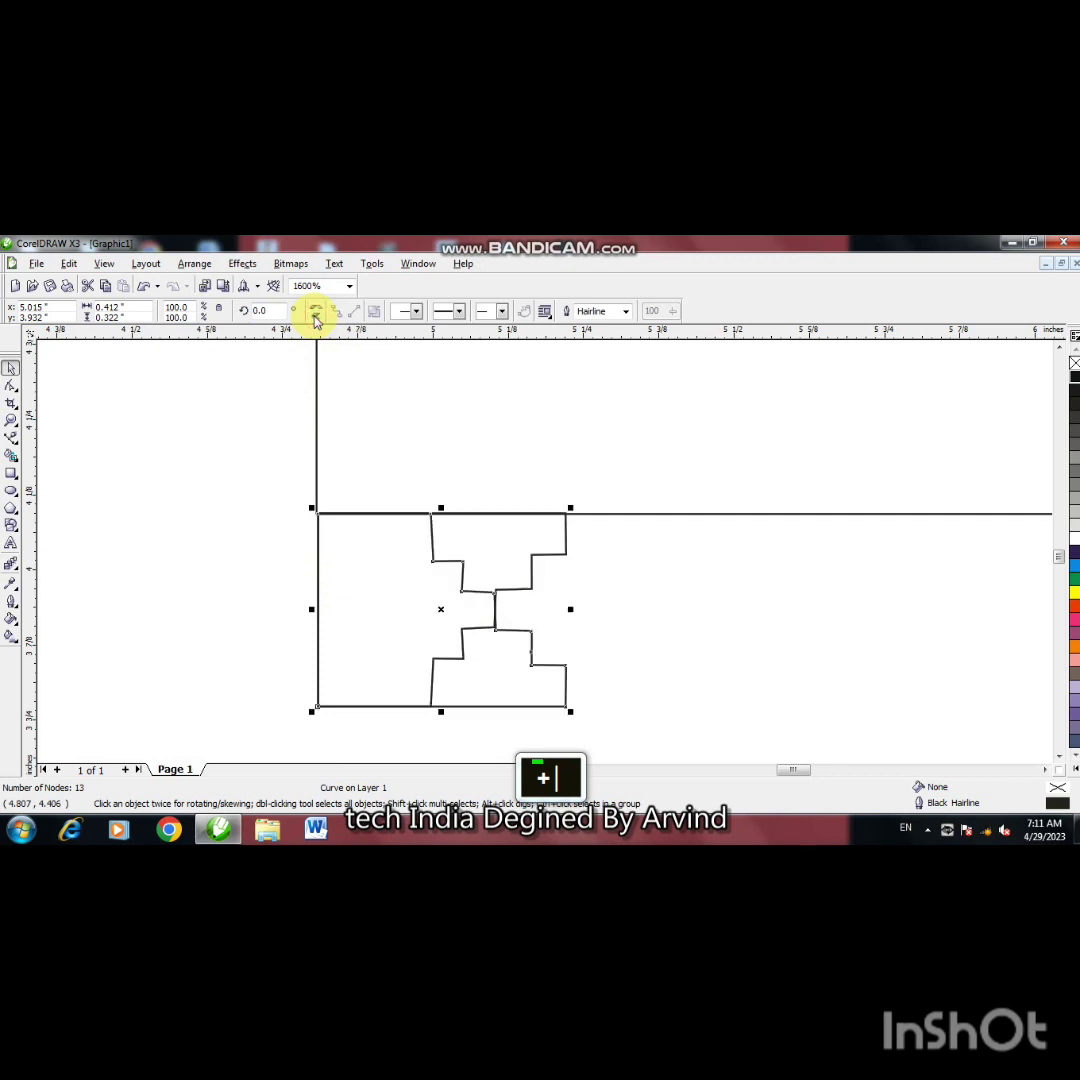
pyautogui.click(315, 313)
pyautogui.click(315, 313)
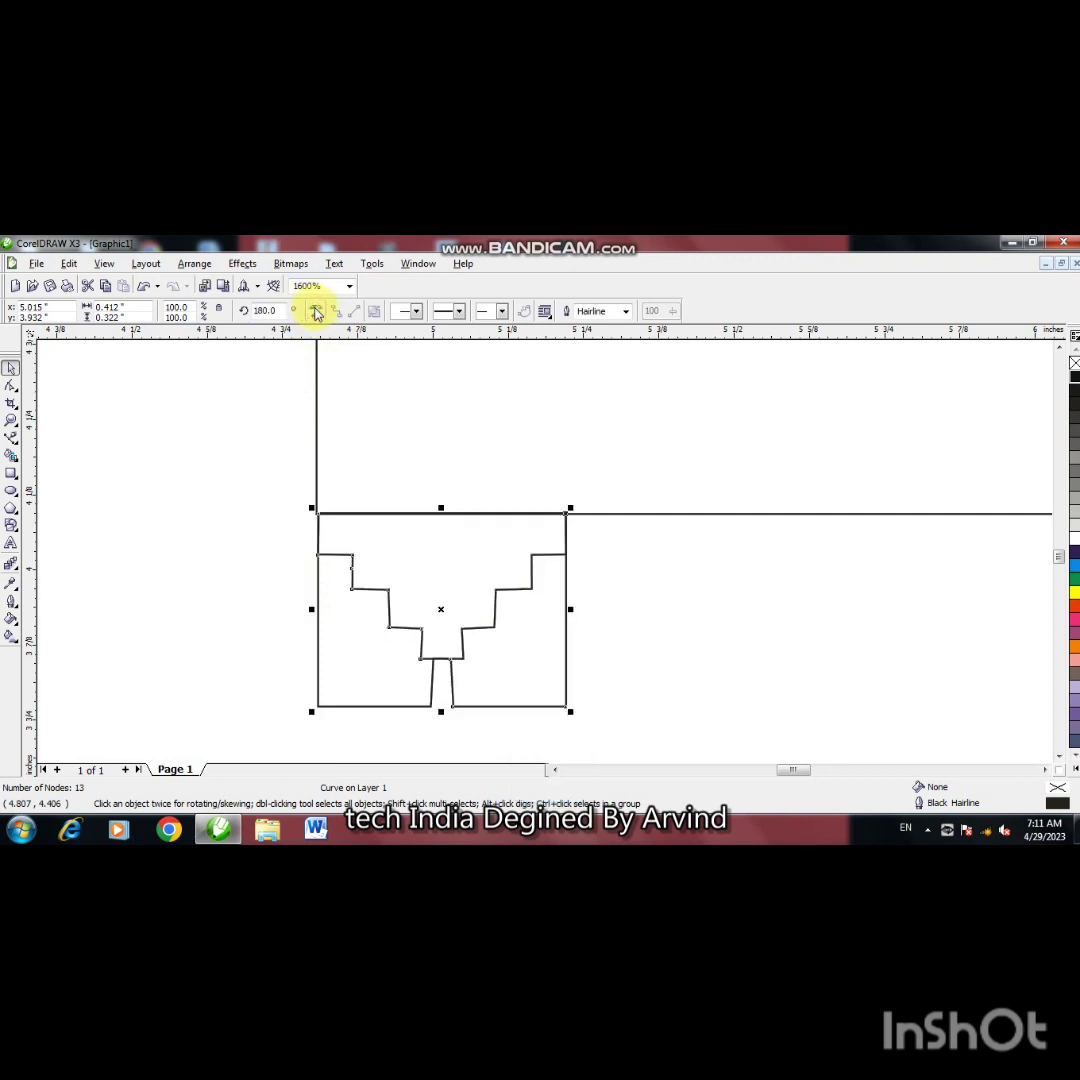
# Step: Move the mirrored stepped copy sideways beneath the rectangle until its outer edge is flush with the rectangle's right edge
pyautogui.press('Right')
pyautogui.press('Right')
pyautogui.press('Right')
pyautogui.press('Right')
pyautogui.press('Right')
pyautogui.press('Right')
pyautogui.press('Right')
pyautogui.press('Right')
pyautogui.press('Right')
pyautogui.press('Right')
pyautogui.press('Right')
pyautogui.press('Right')
pyautogui.press('Right')
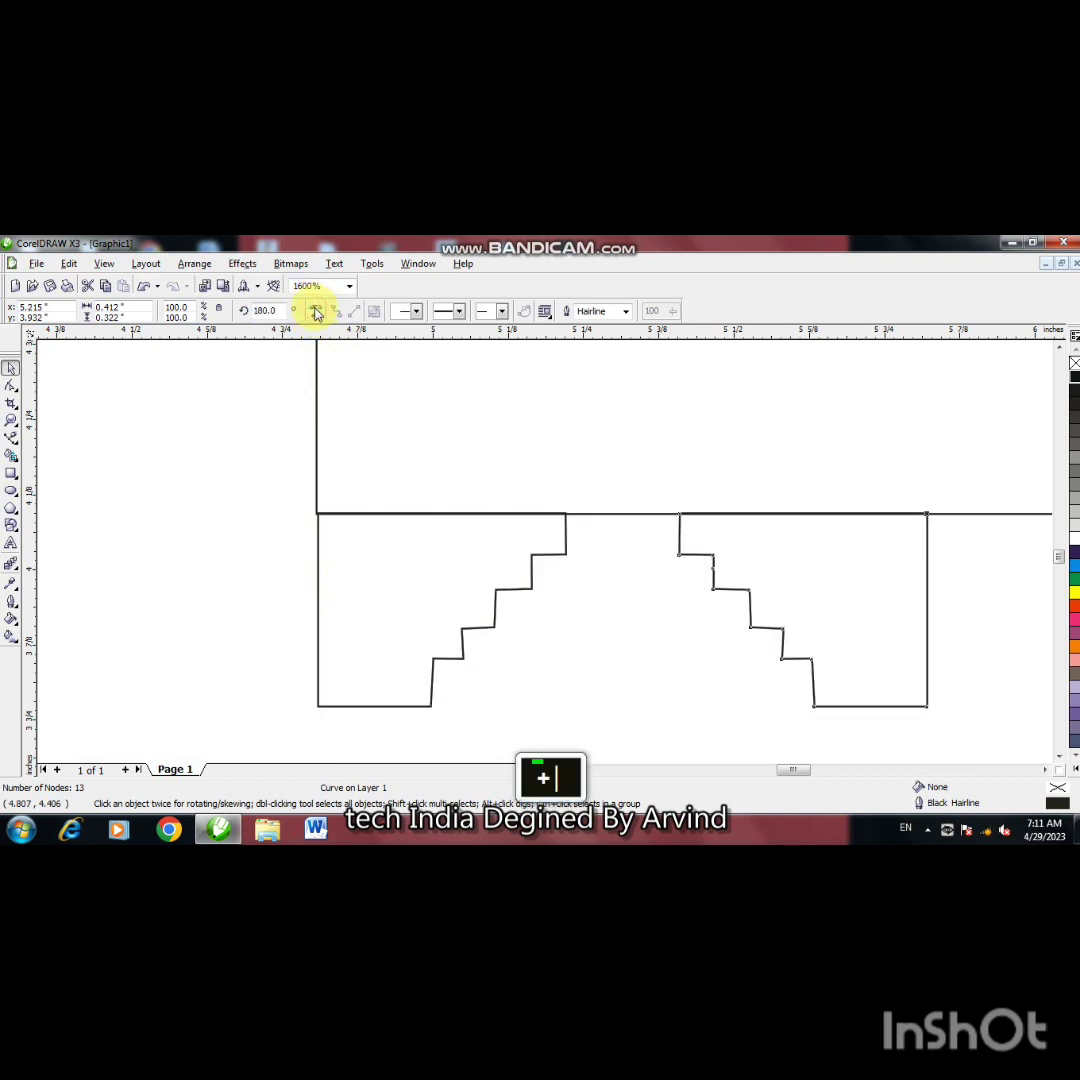
pyautogui.press('F3')
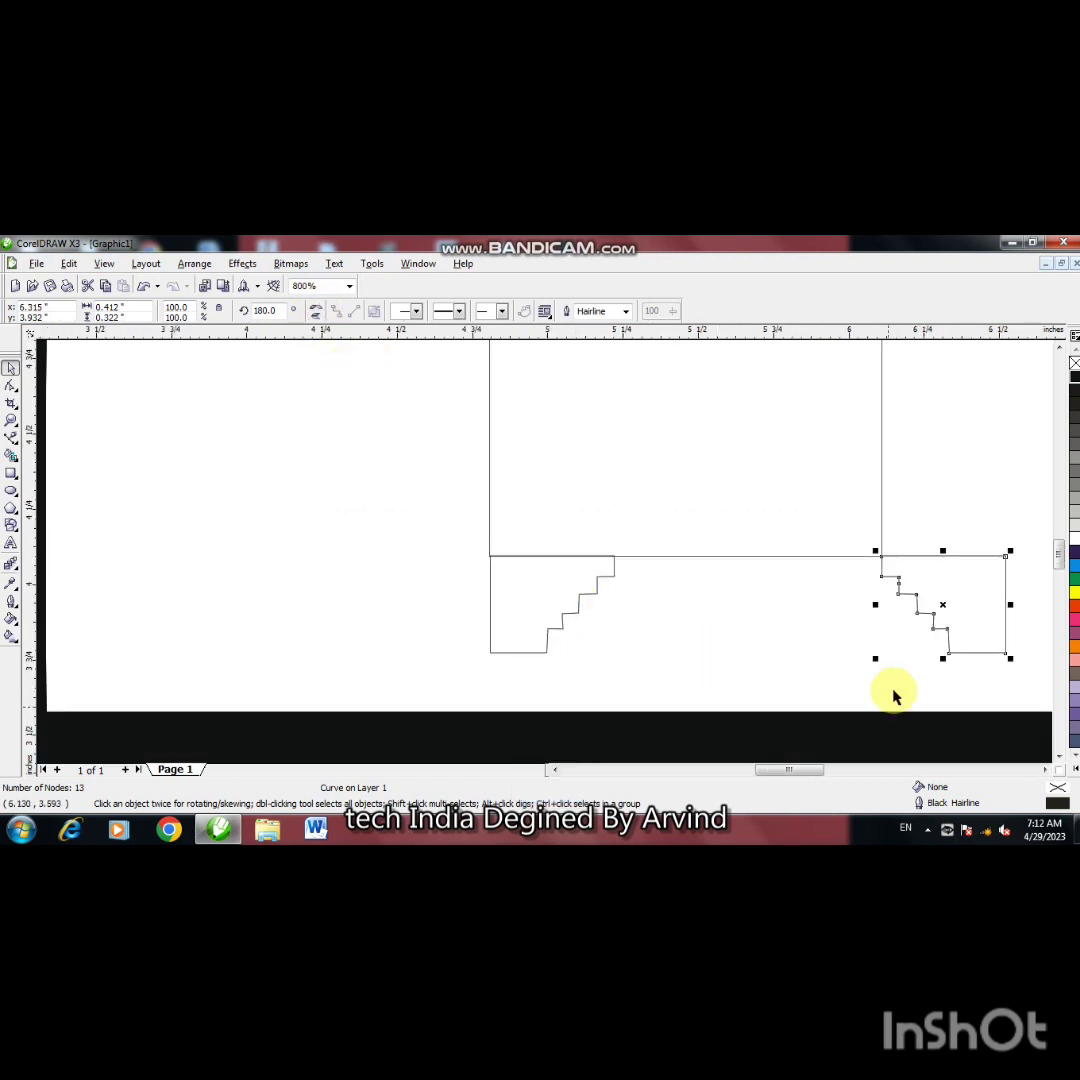
pyautogui.moveTo(945, 605); pyautogui.dragTo(820, 581)
pyautogui.click(952, 588)
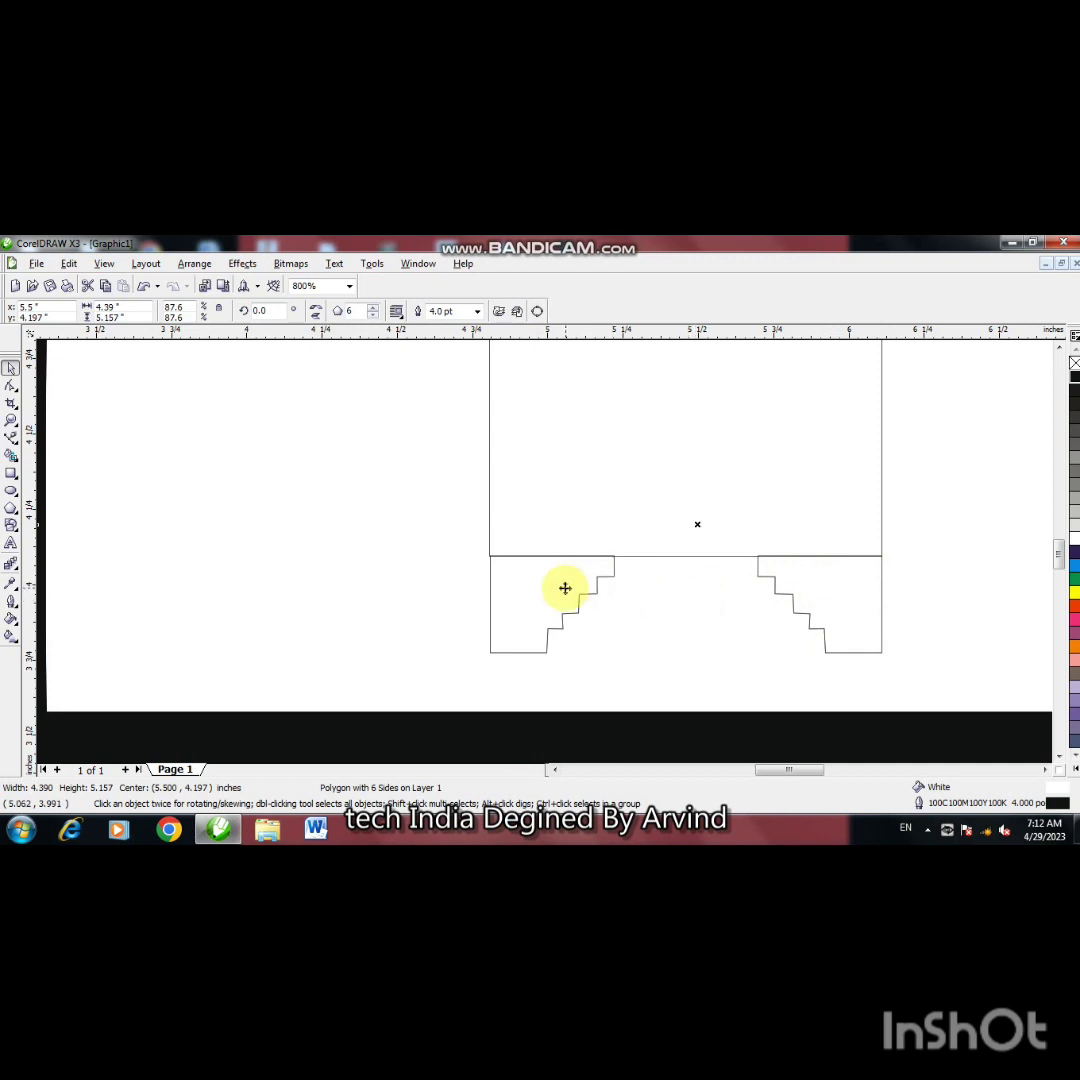
# Step: Draw a rectangle about 0.438 x 0.046 inches between the tops of the two stepped supports and fill it black
pyautogui.press('F2')
pyautogui.click(743, 598)
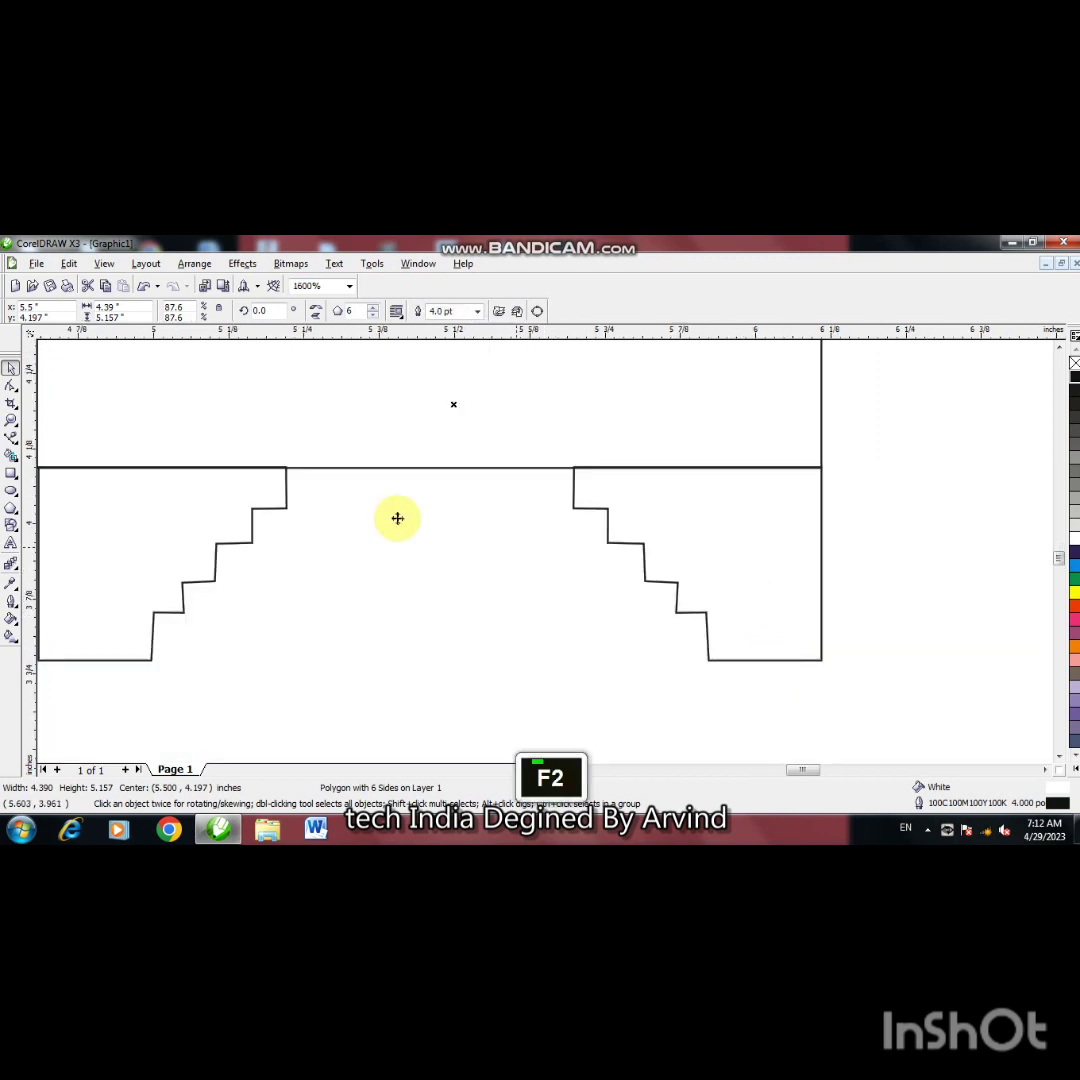
pyautogui.click(11, 475)
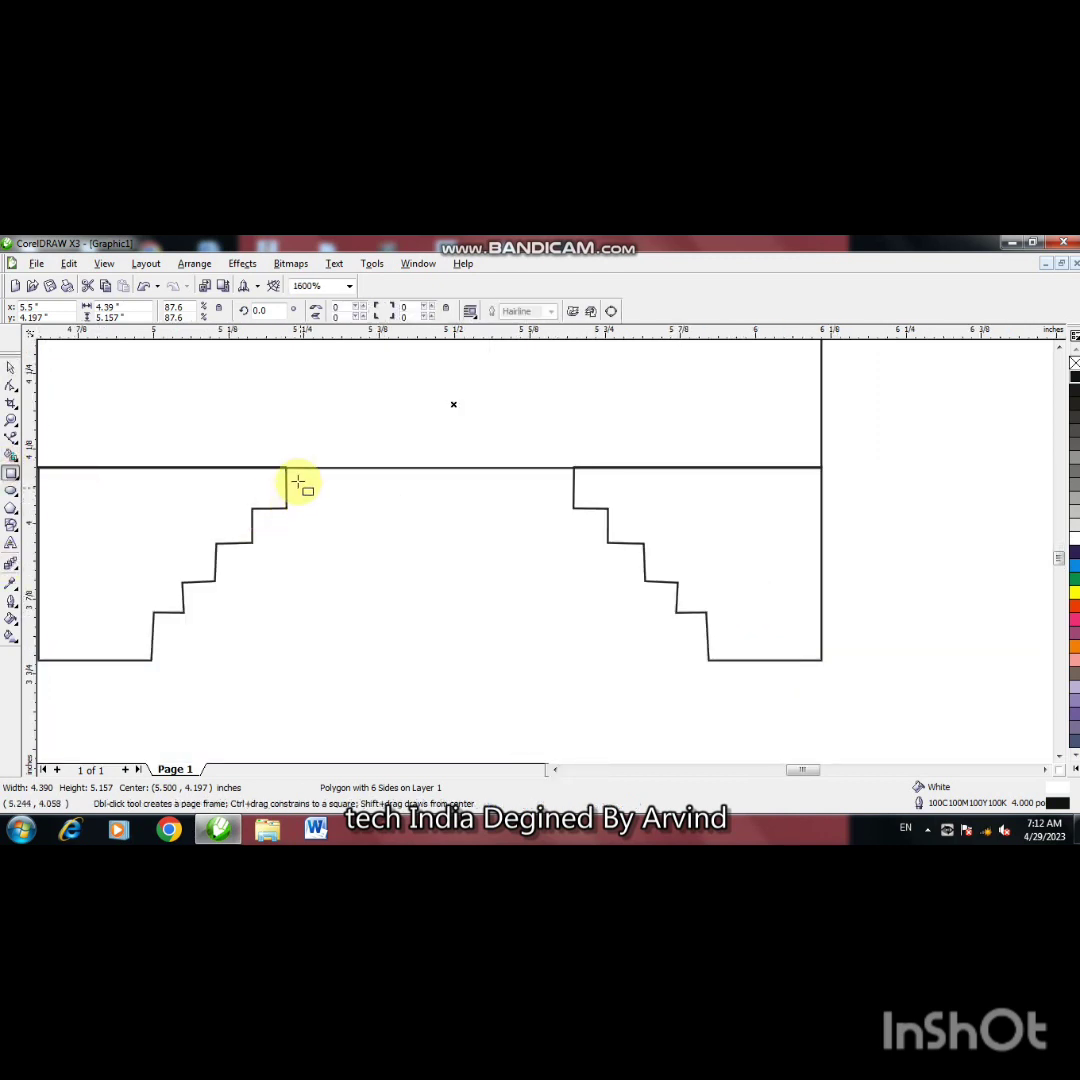
pyautogui.moveTo(297, 478); pyautogui.dragTo(563, 503)
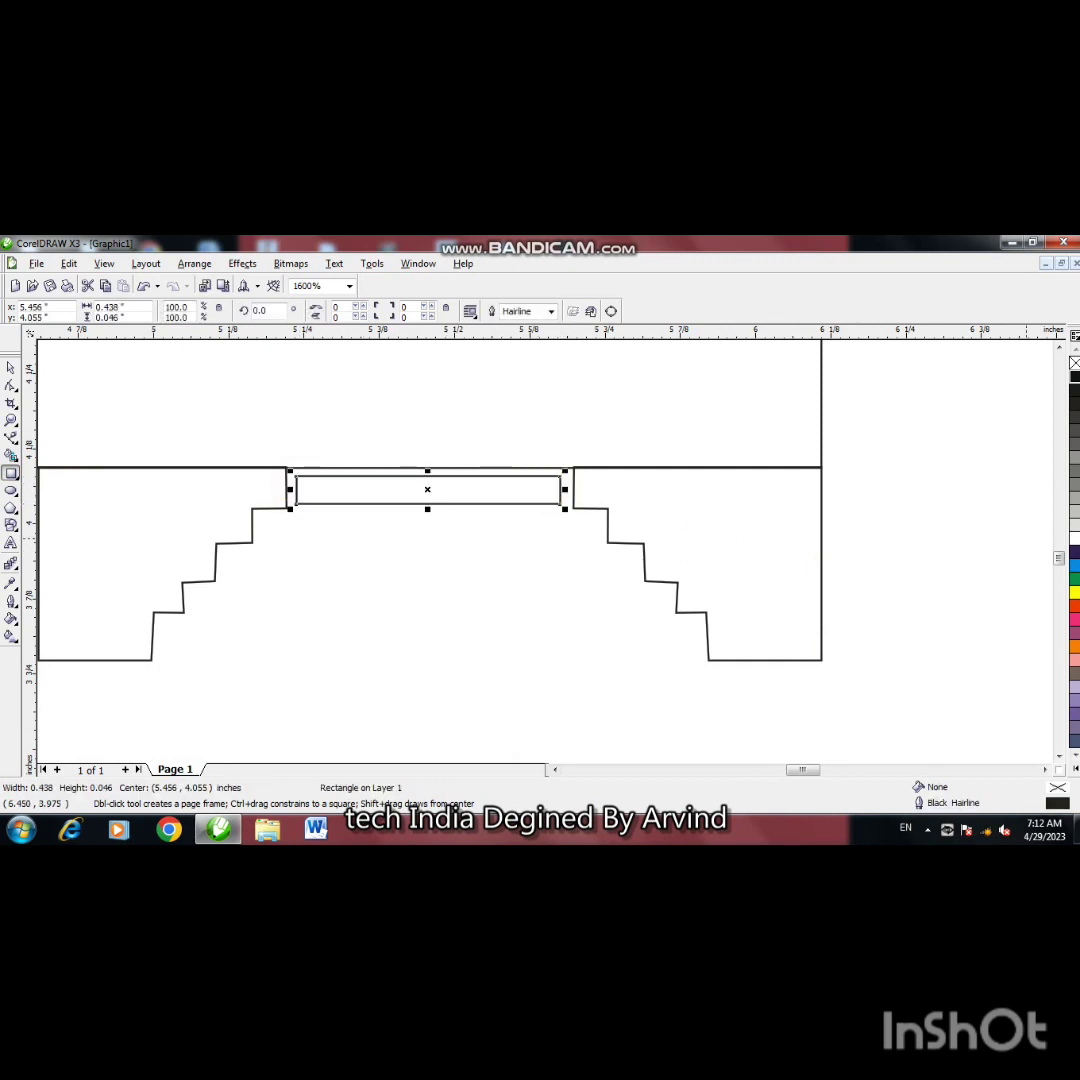
pyautogui.click(1074, 376)
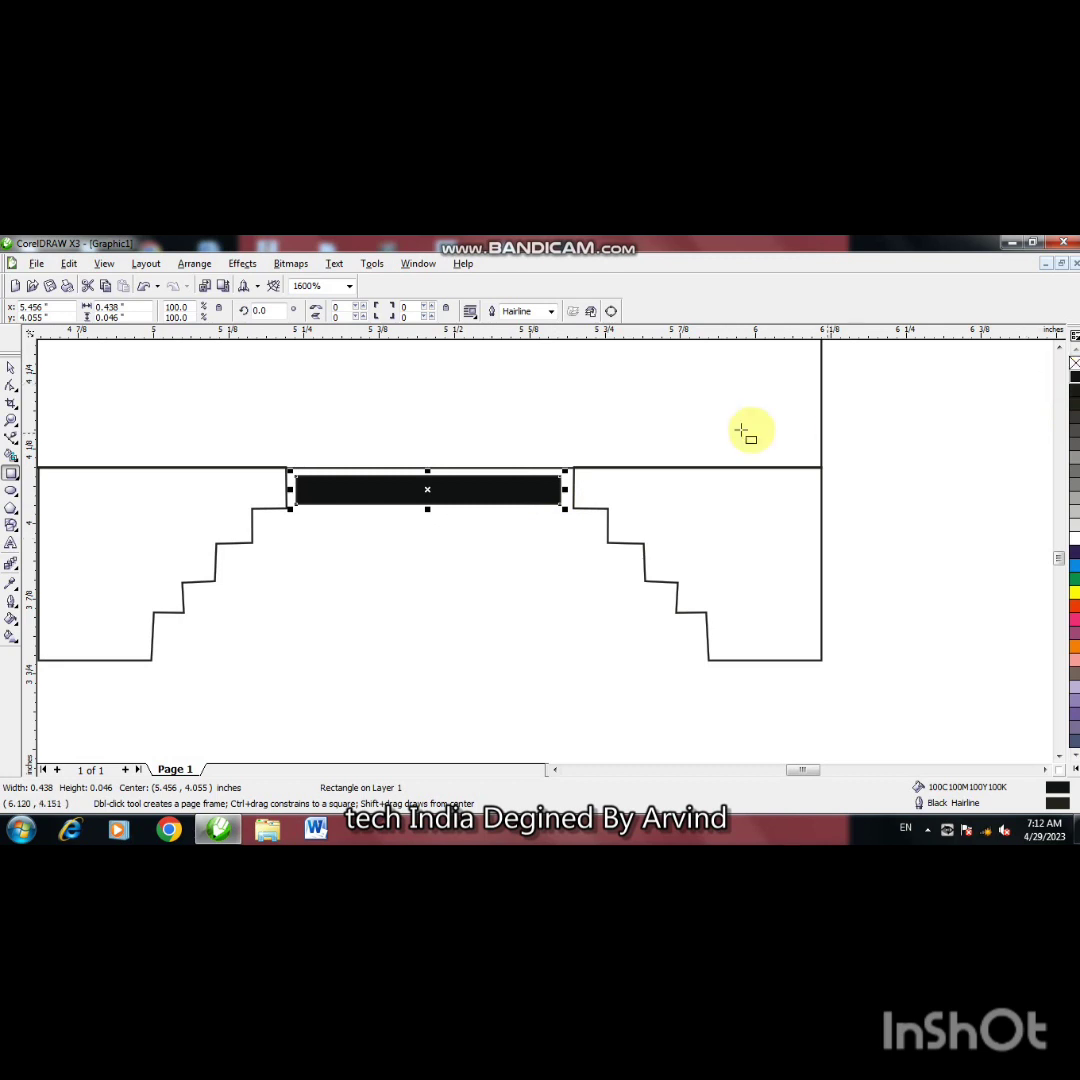
# Step: Reduce the black bar's height to about 0.033 inches and delete the trial copy below it
pyautogui.click(11, 367)
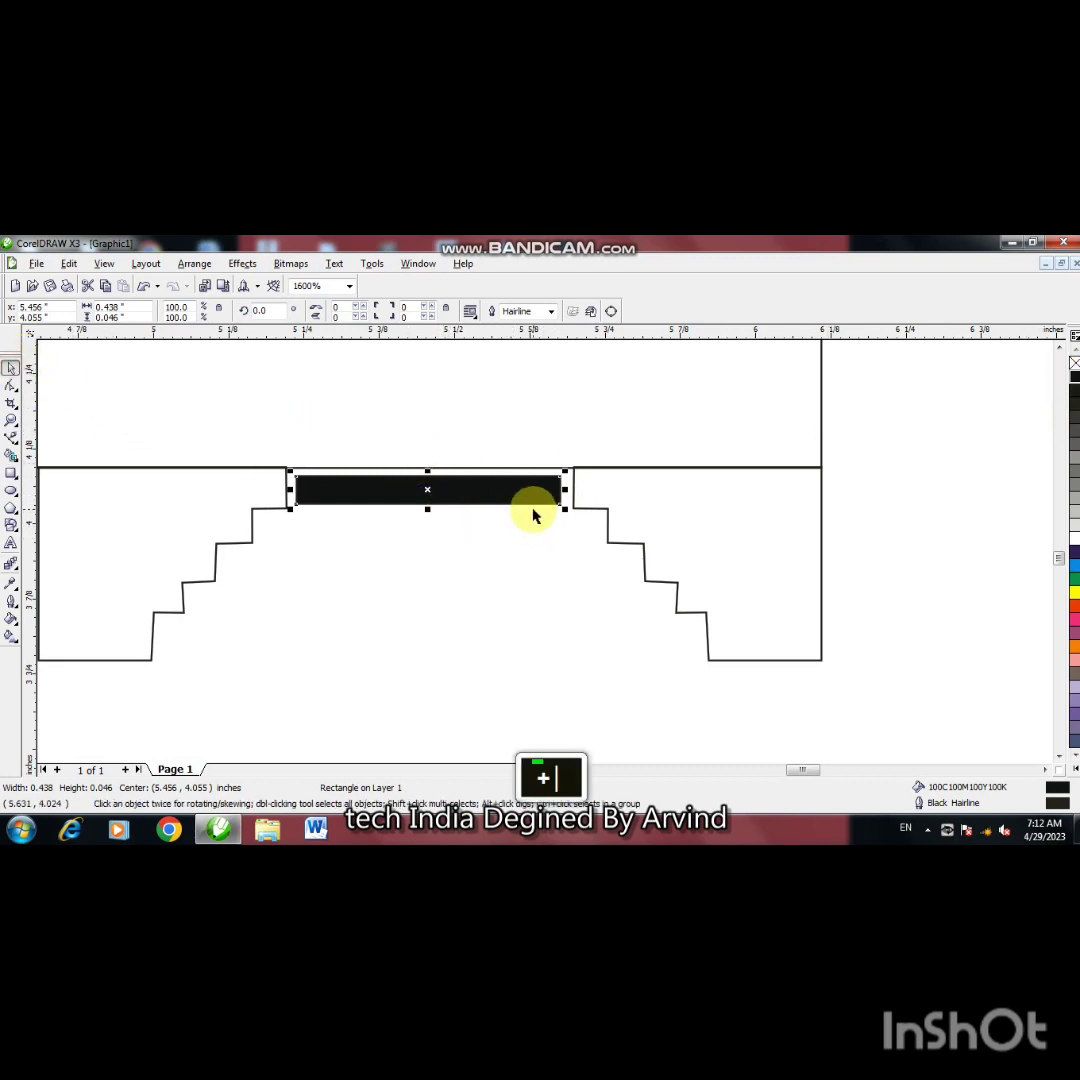
pyautogui.hotkey('ctrl', 'd')
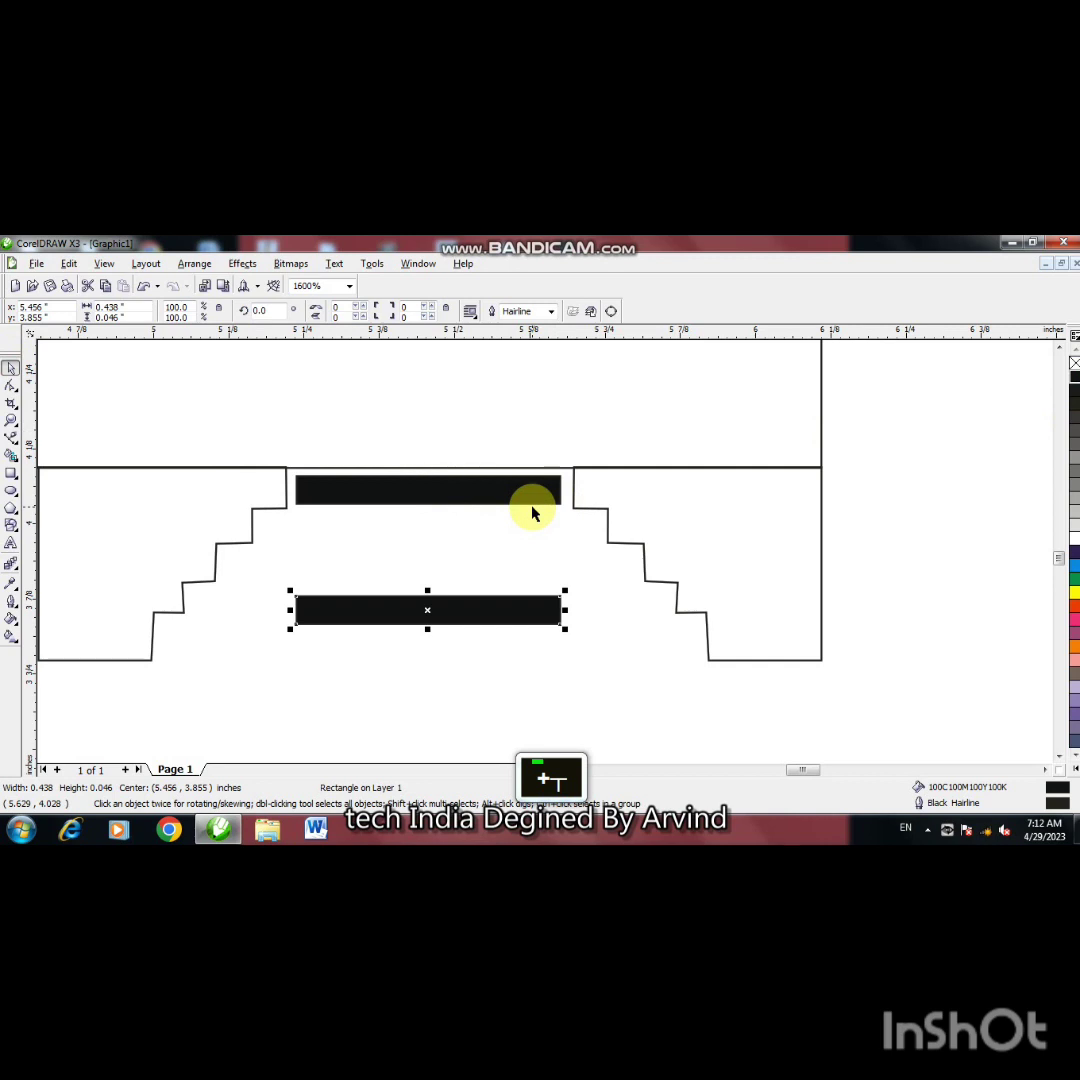
pyautogui.keyDown('ctrl'); pyautogui.click(430, 611); pyautogui.keyUp('ctrl')
pyautogui.moveTo(430, 611); pyautogui.dragTo(427, 500)
pyautogui.click(441, 500)
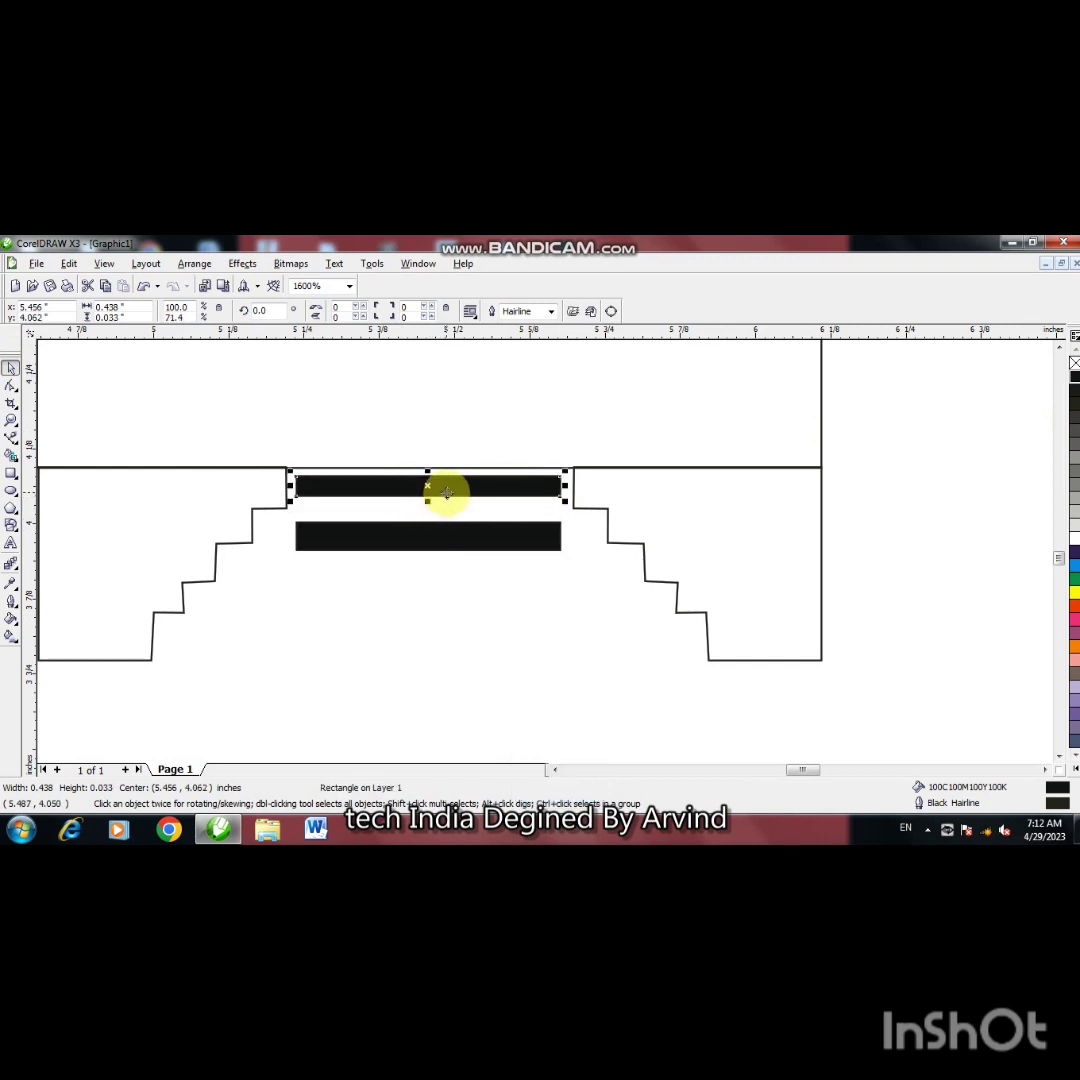
pyautogui.click(436, 535)
pyautogui.press('Delete')
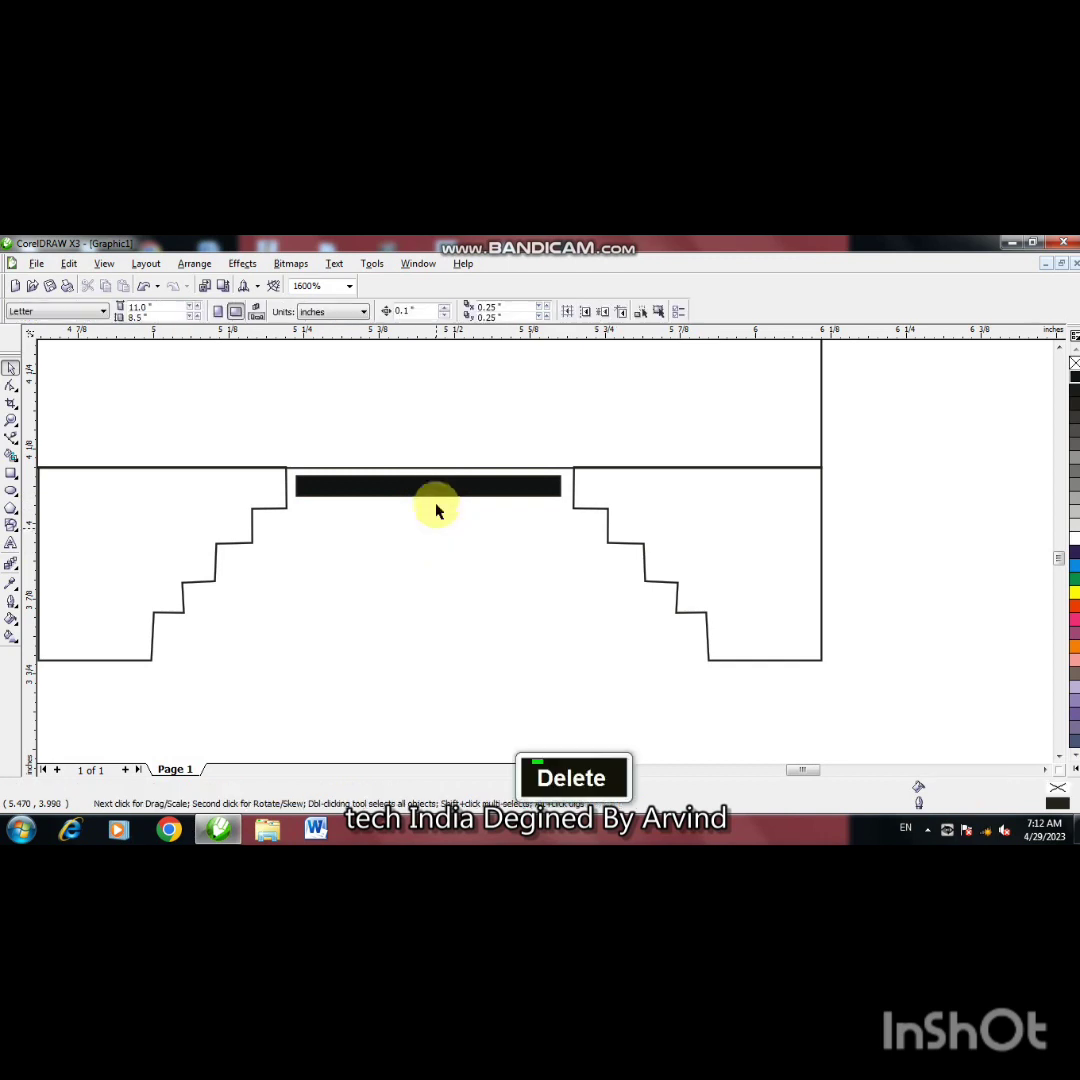
# Step: Duplicate the thinned black bar, place the copy beside the second stair notch, and shift the top bar slightly down
pyautogui.click(436, 490)
pyautogui.press('KP_Add')
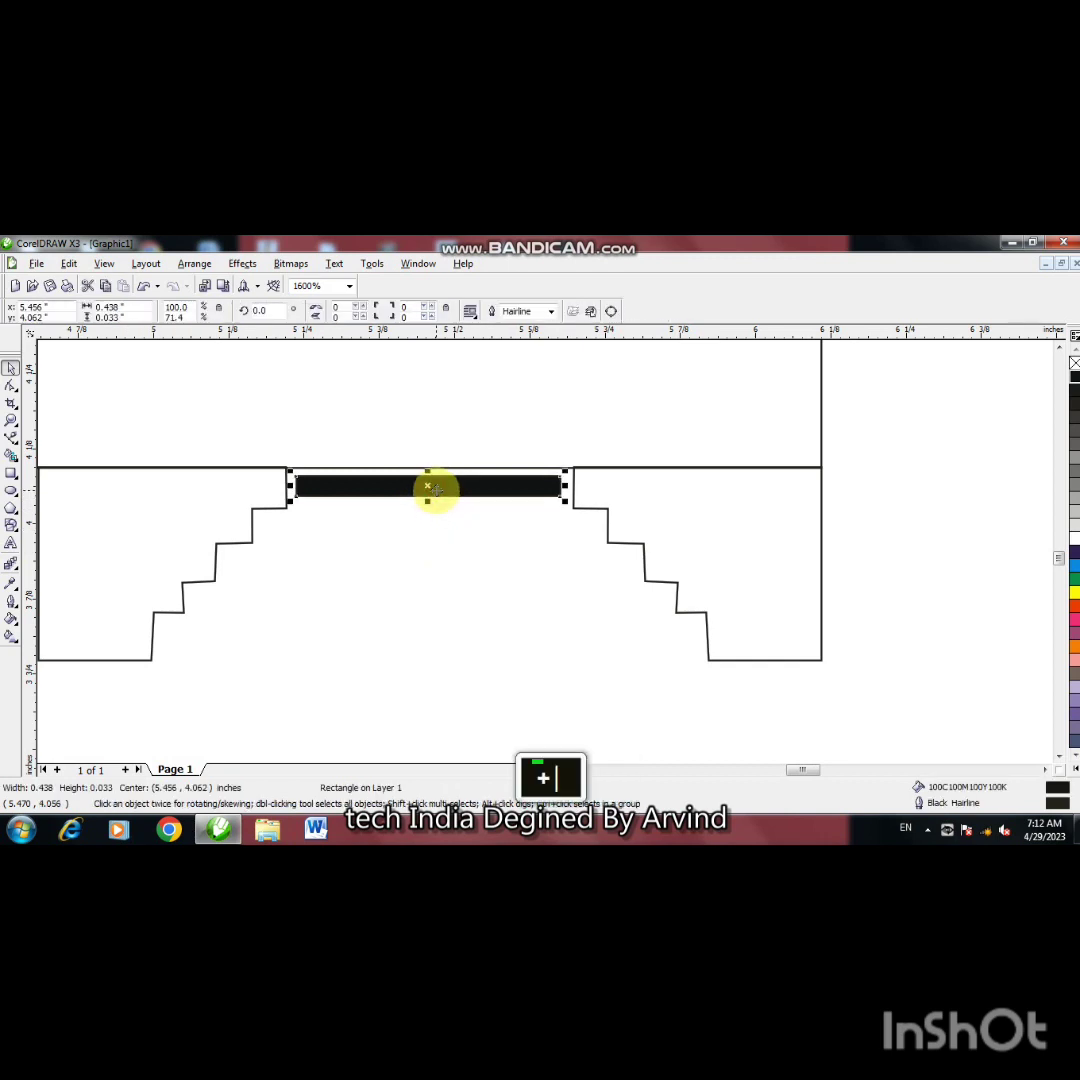
pyautogui.hotkey('ctrl', 'Down')
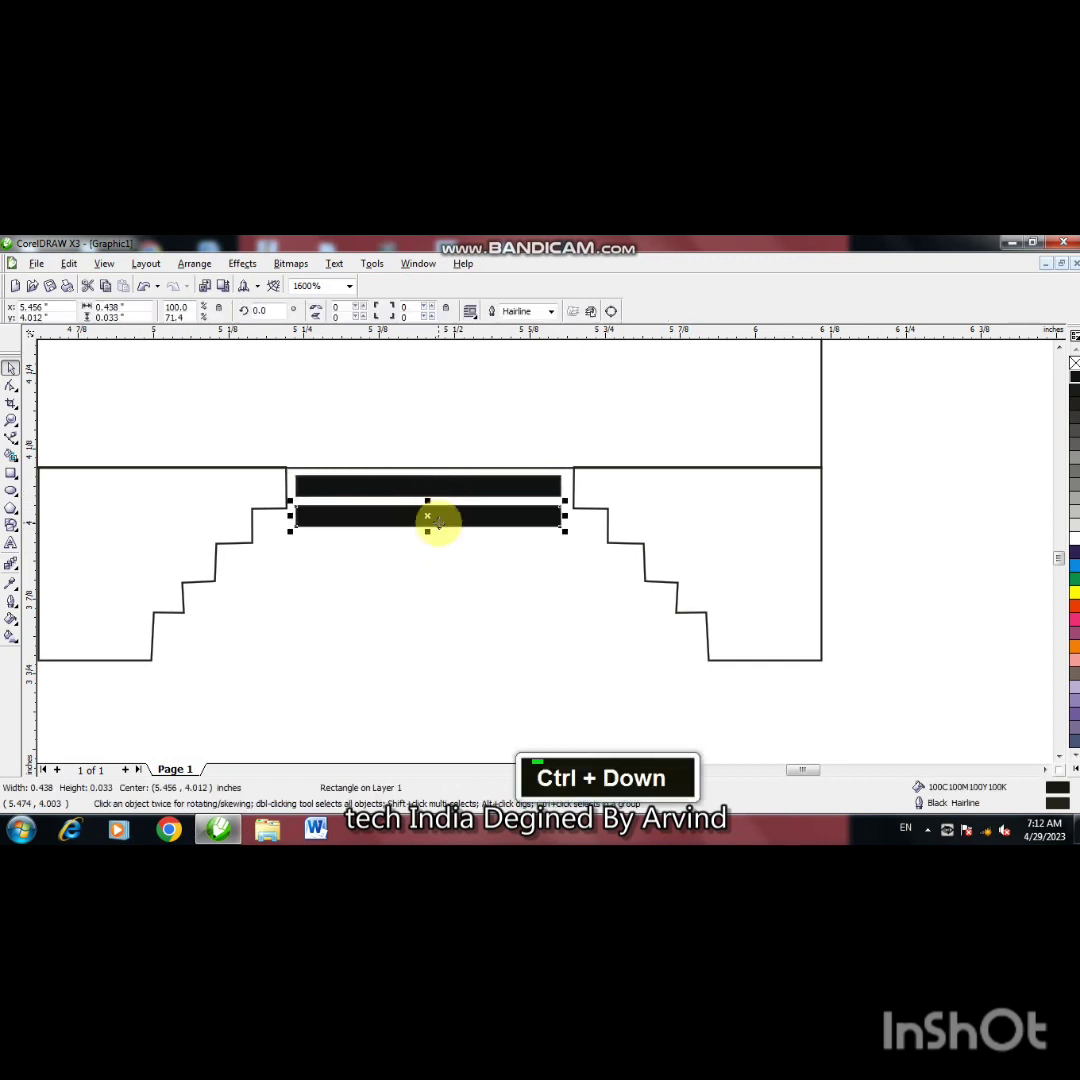
pyautogui.moveTo(438, 521); pyautogui.dragTo(437, 533)
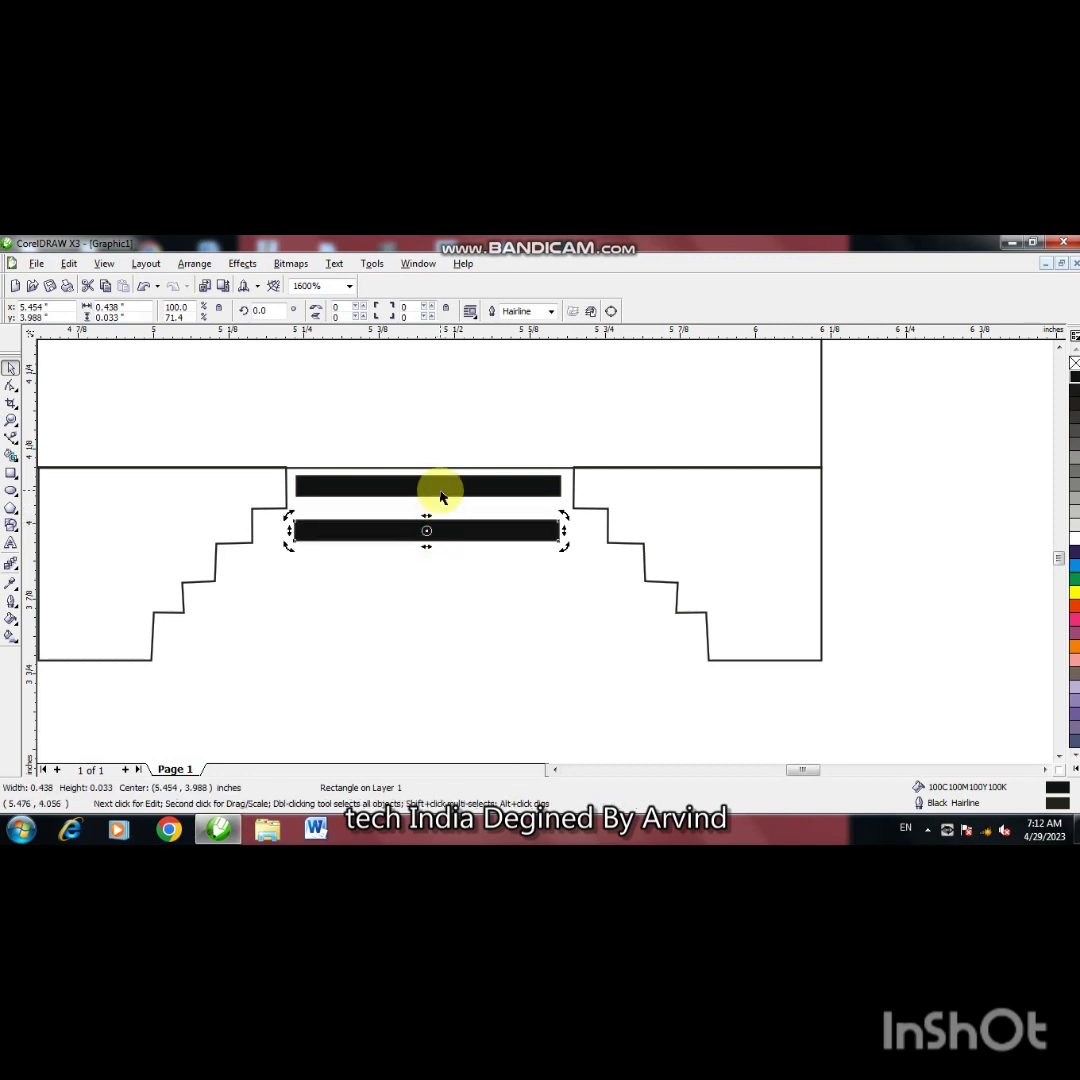
pyautogui.click(441, 493)
pyautogui.hotkey('ctrl', 'Down')
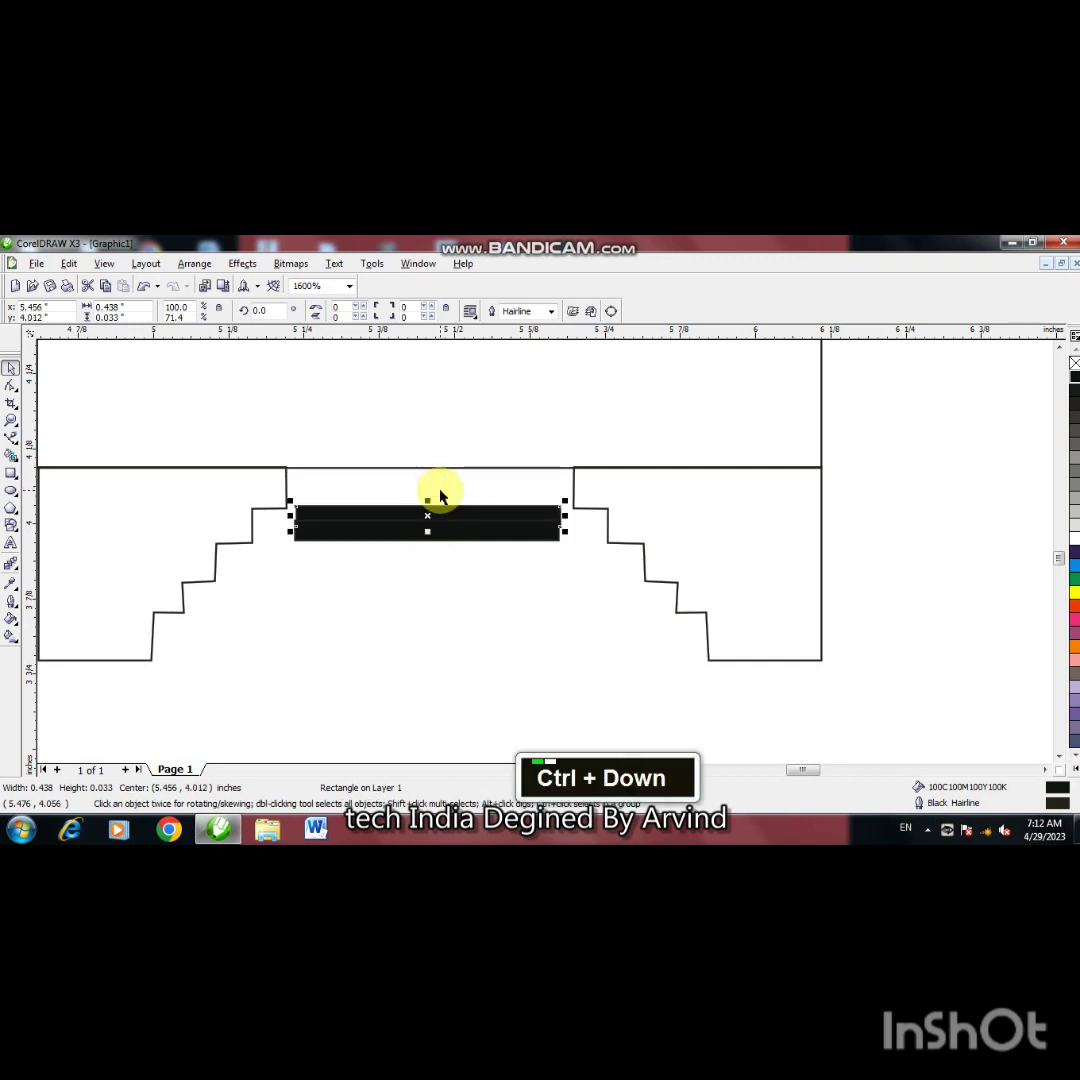
pyautogui.hotkey('ctrl', 'Up')
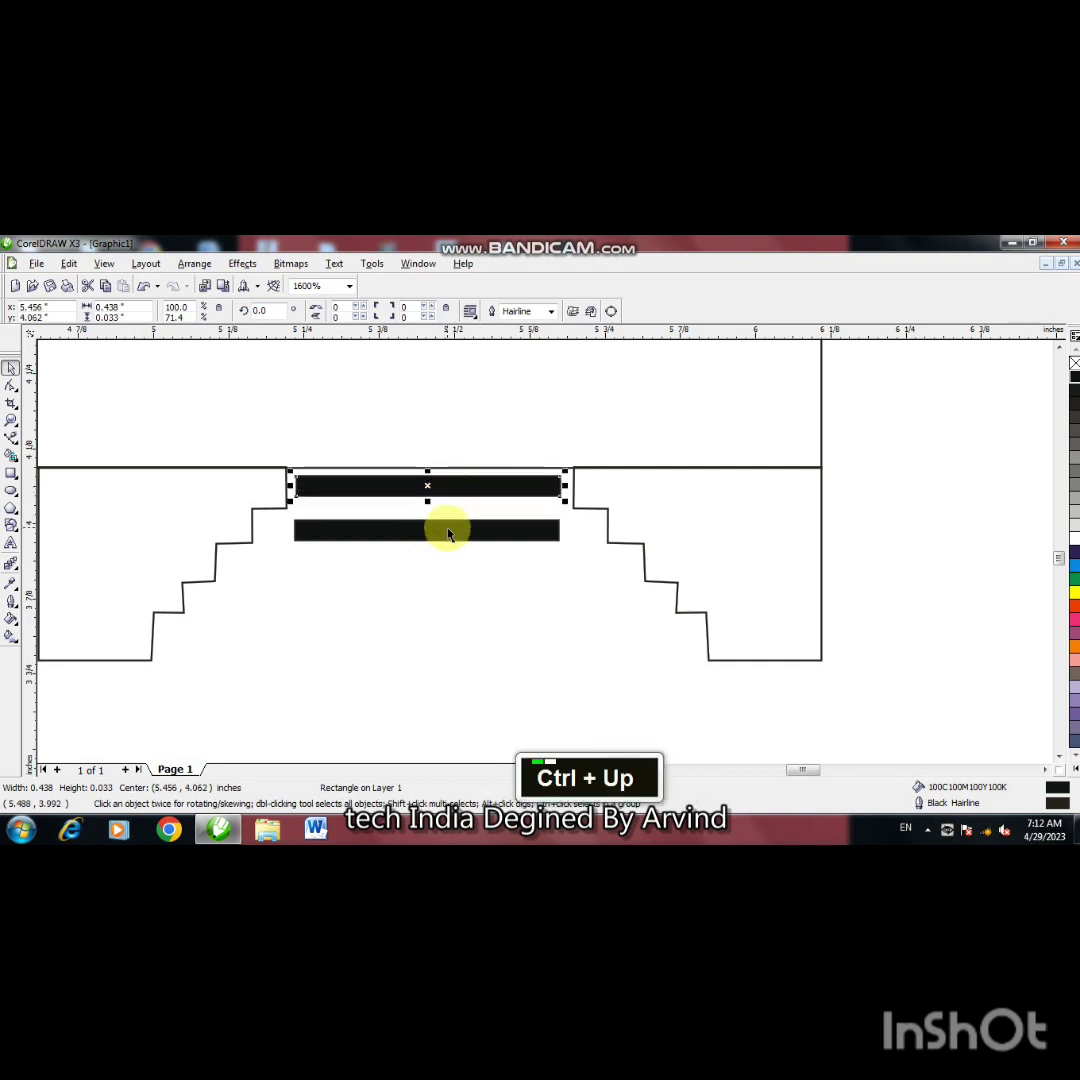
pyautogui.moveTo(444, 493); pyautogui.dragTo(443, 491)
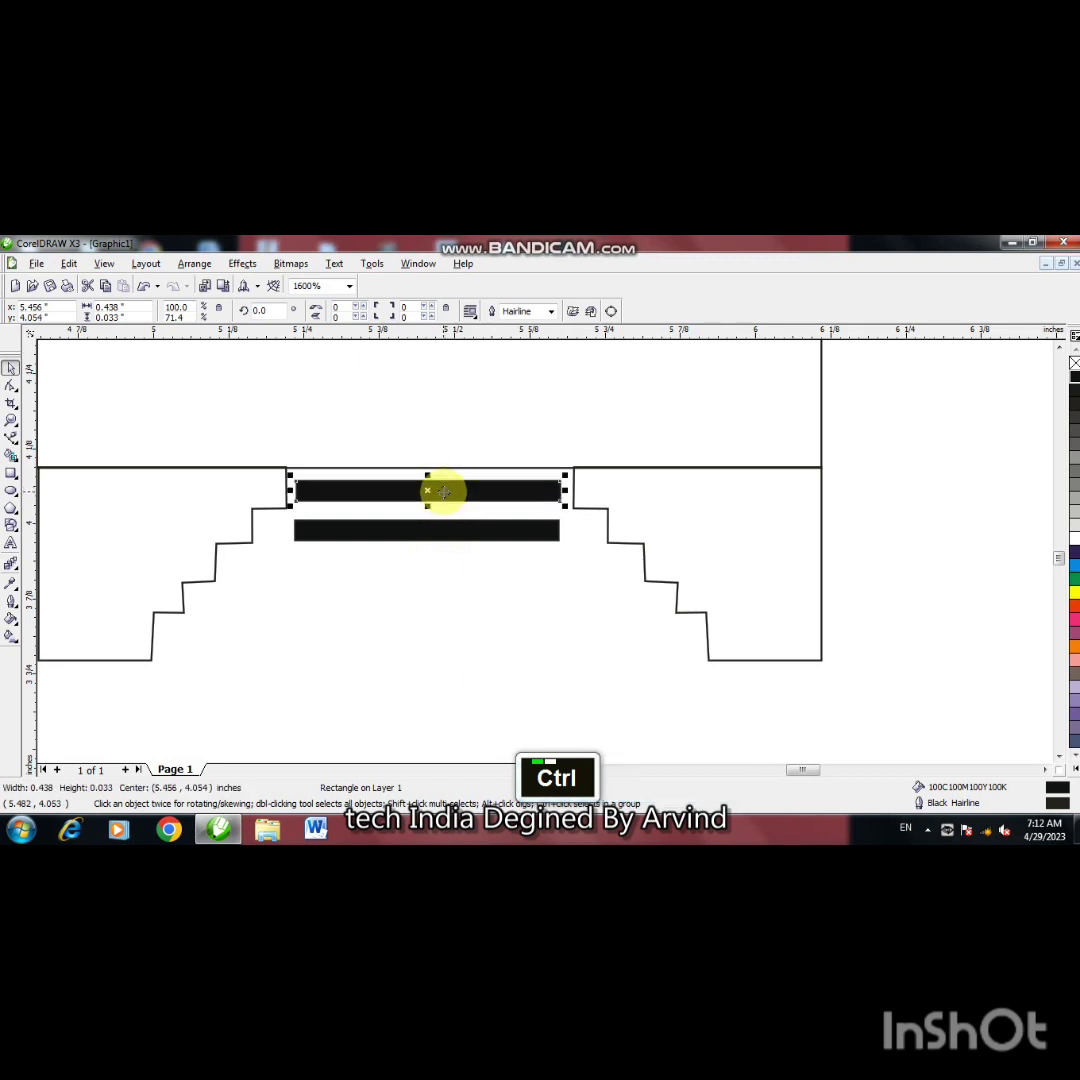
# Step: Duplicate the second black bar and place the copy below it, level with the third stair notch
pyautogui.click(443, 530)
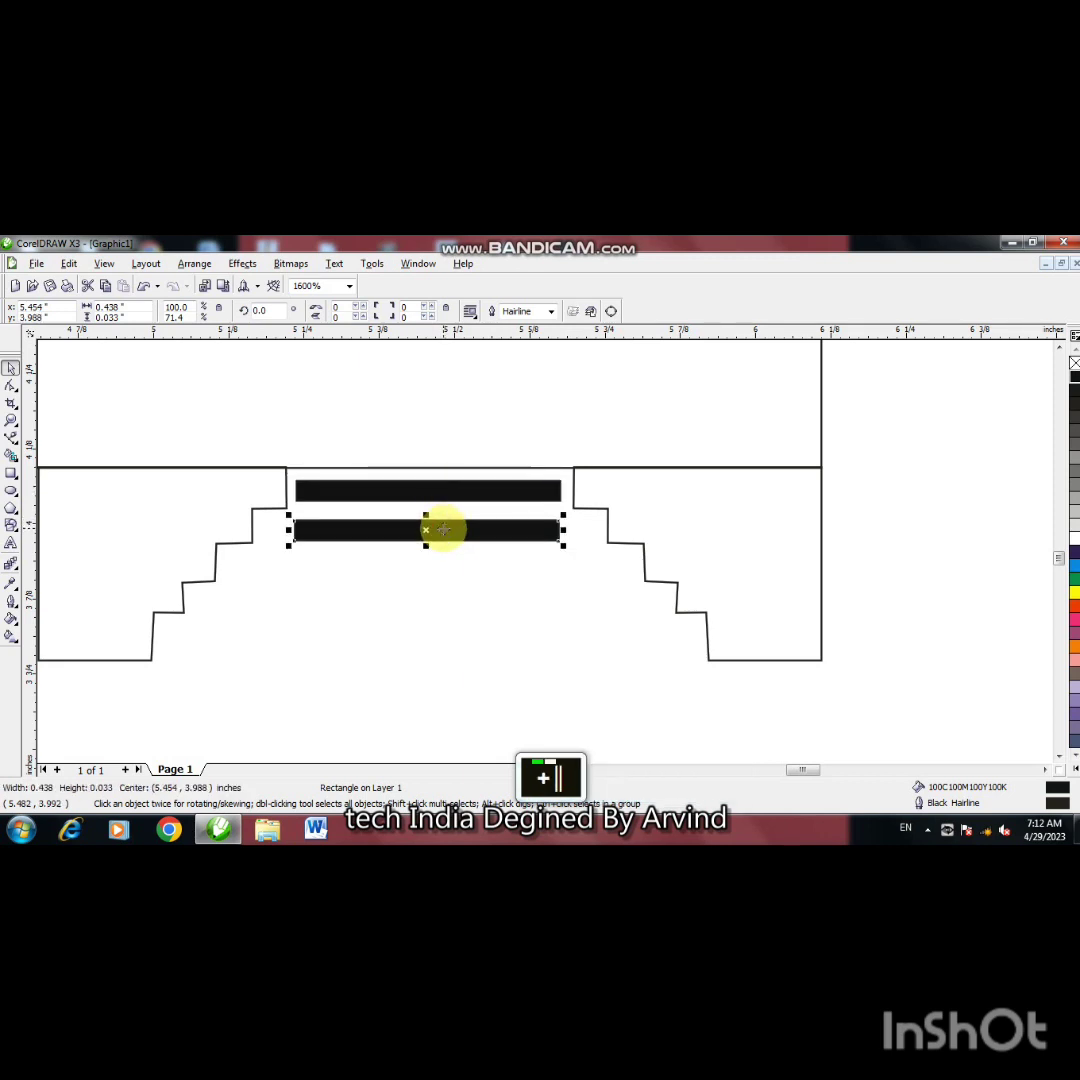
pyautogui.hotkey('ctrl', 'Down')
pyautogui.press('shift')
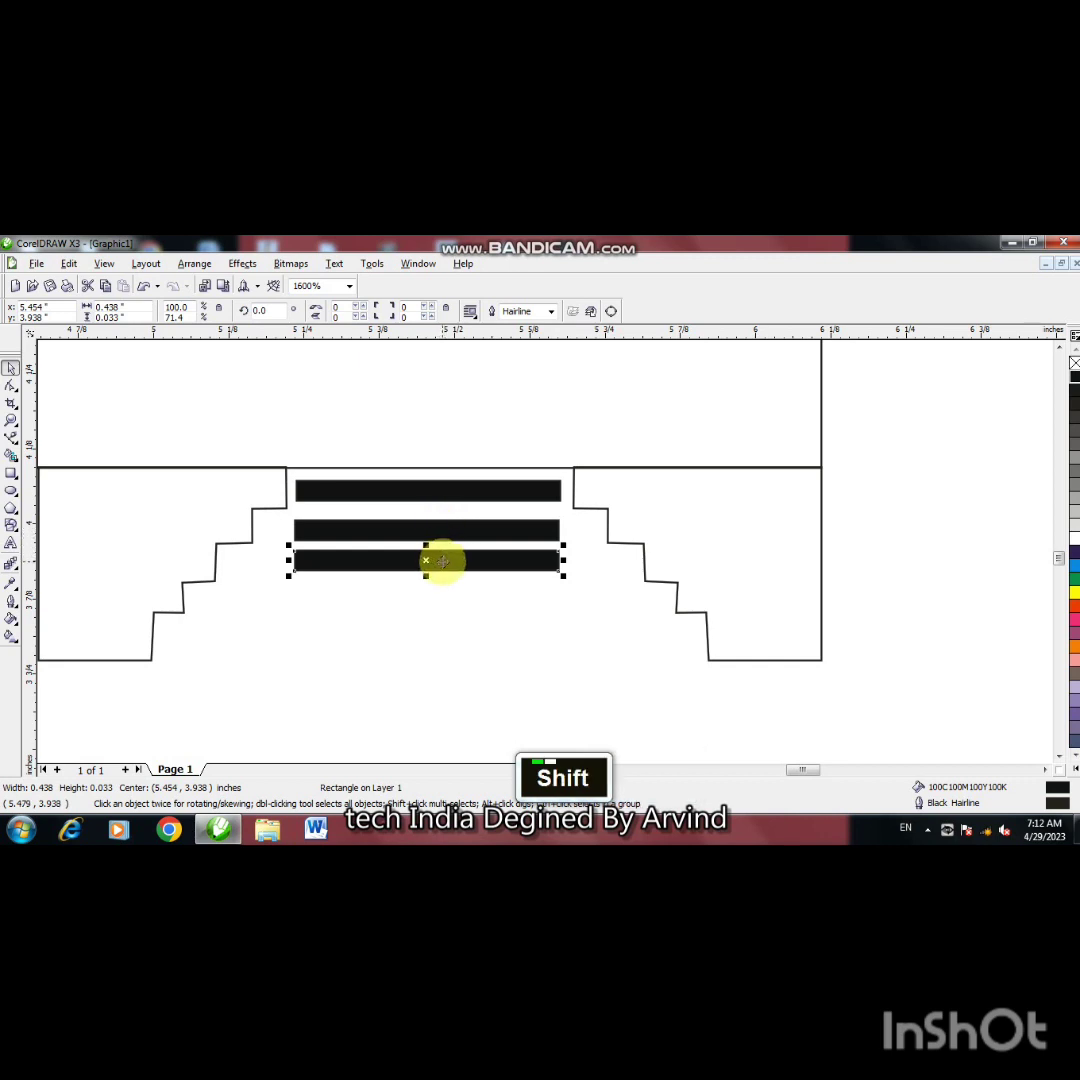
pyautogui.moveTo(443, 562); pyautogui.dragTo(440, 572)
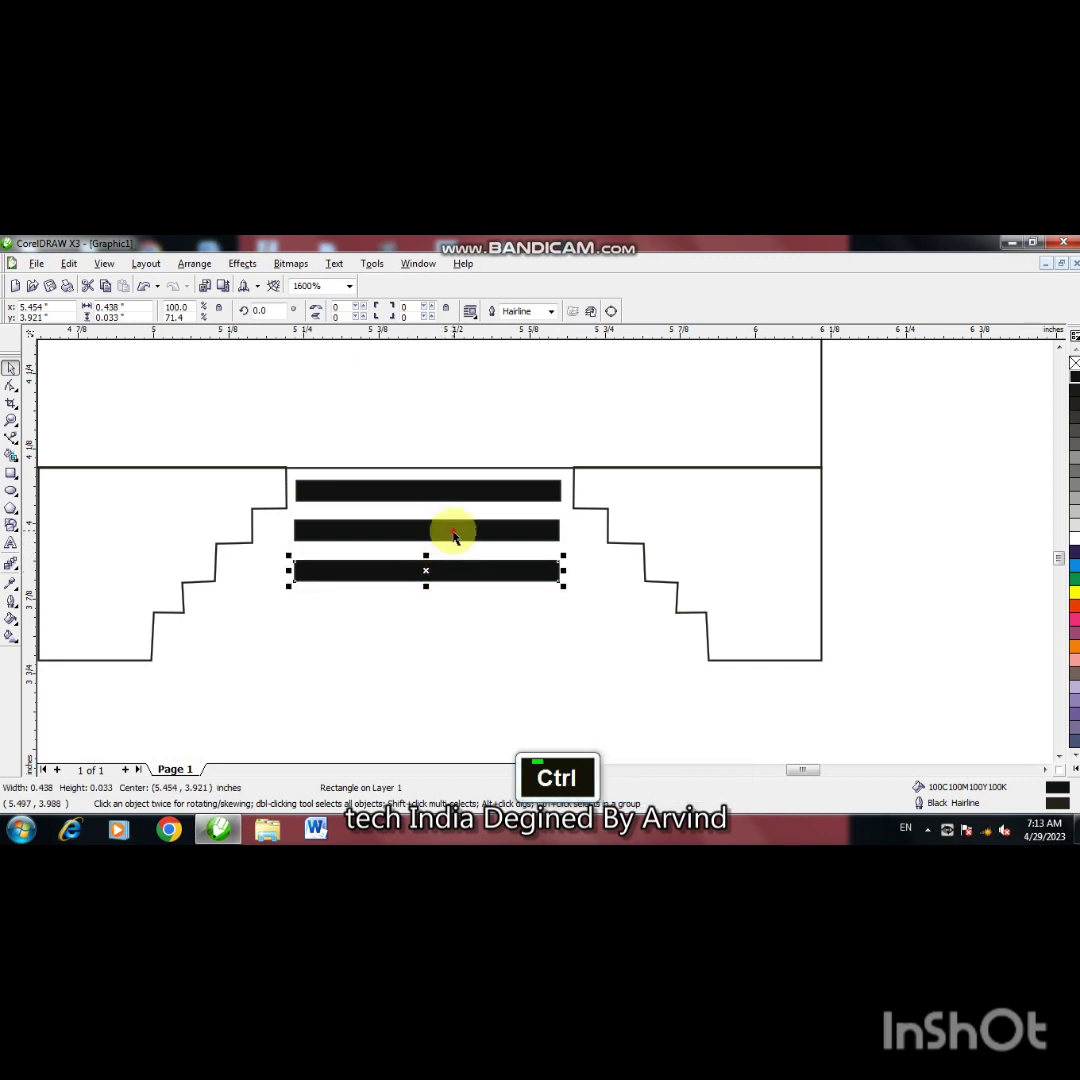
# Step: Widen the second bar to about 0.52 inches and the third to about 0.644 inches, keeping their centers fixed
pyautogui.click(536, 530)
pyautogui.moveTo(564, 529); pyautogui.dragTo(590, 541)
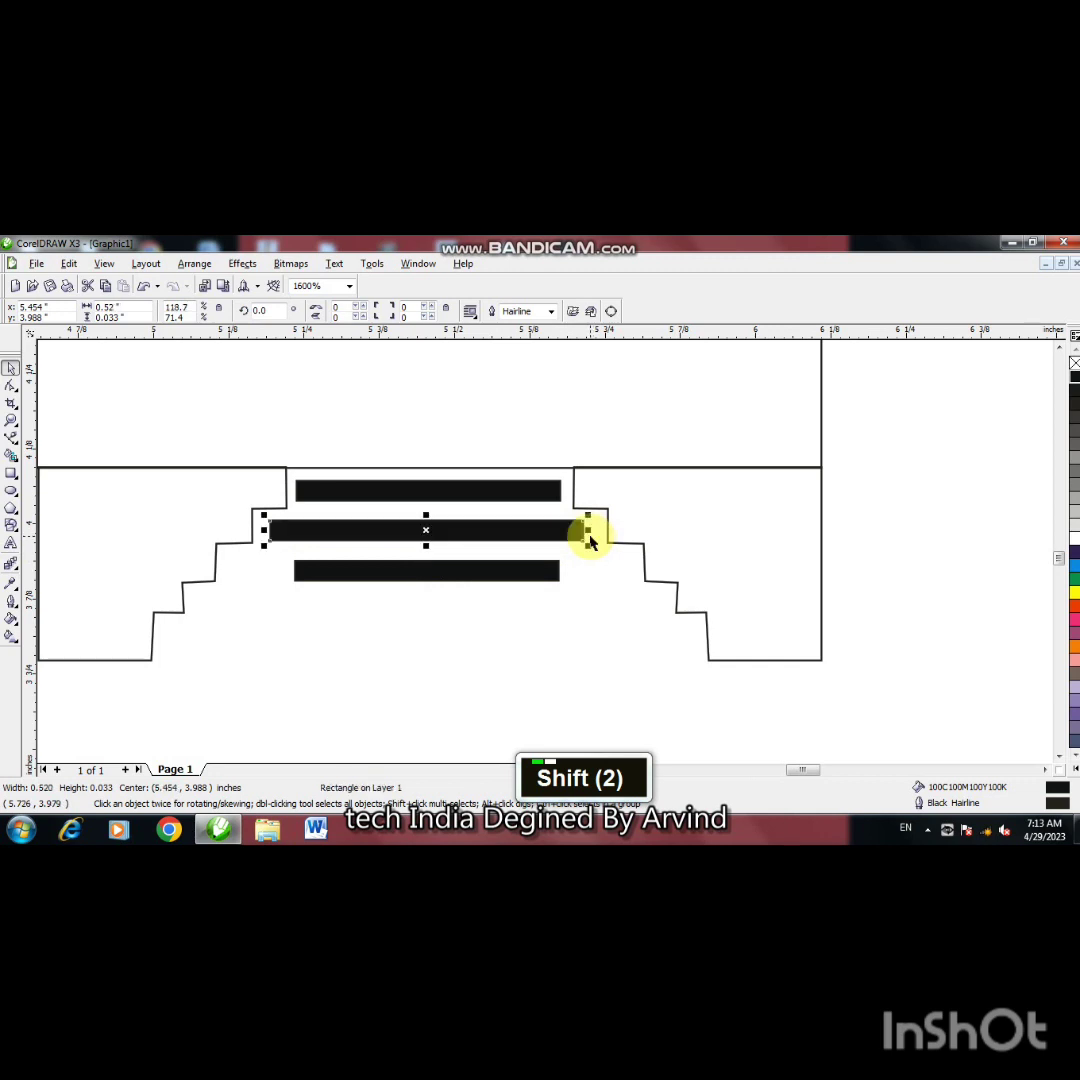
pyautogui.click(518, 572)
pyautogui.moveTo(561, 571); pyautogui.dragTo(626, 572)
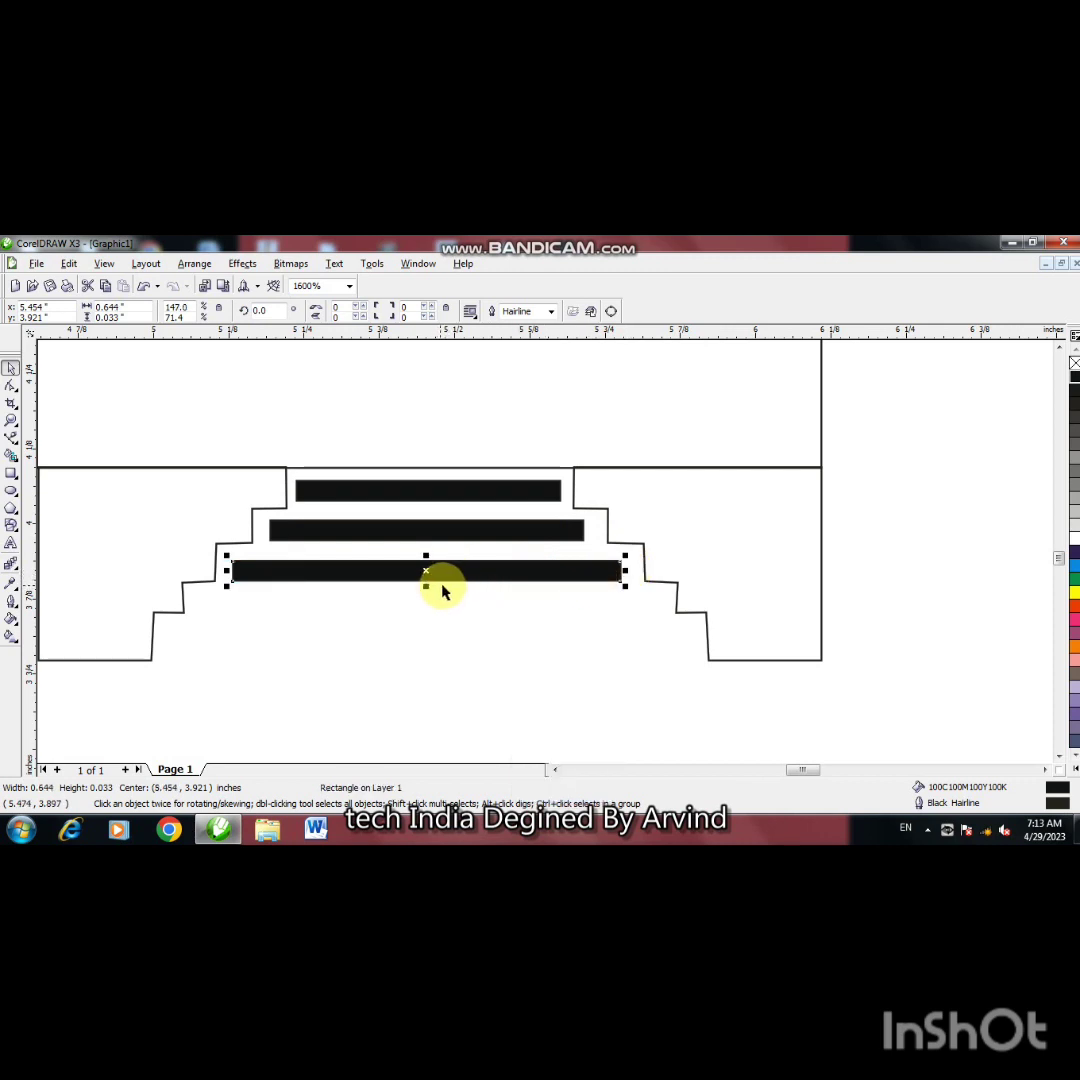
# Step: Add fourth and fifth black bars as copies below the third, widened about their centers to about 0.704 and 0.836 inches
pyautogui.moveTo(448, 571); pyautogui.dragTo(480, 605)
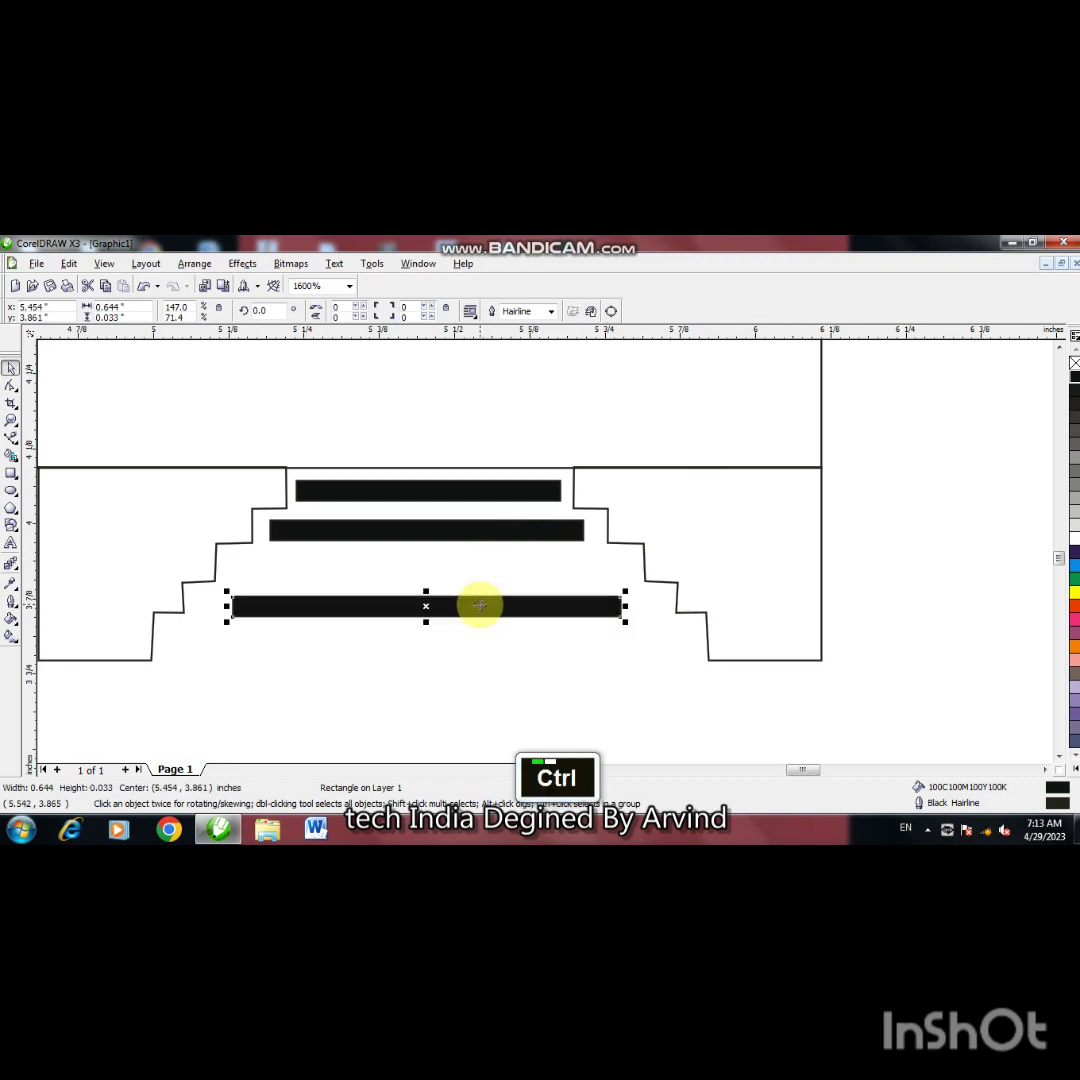
pyautogui.hotkey('ctrl', 'z')
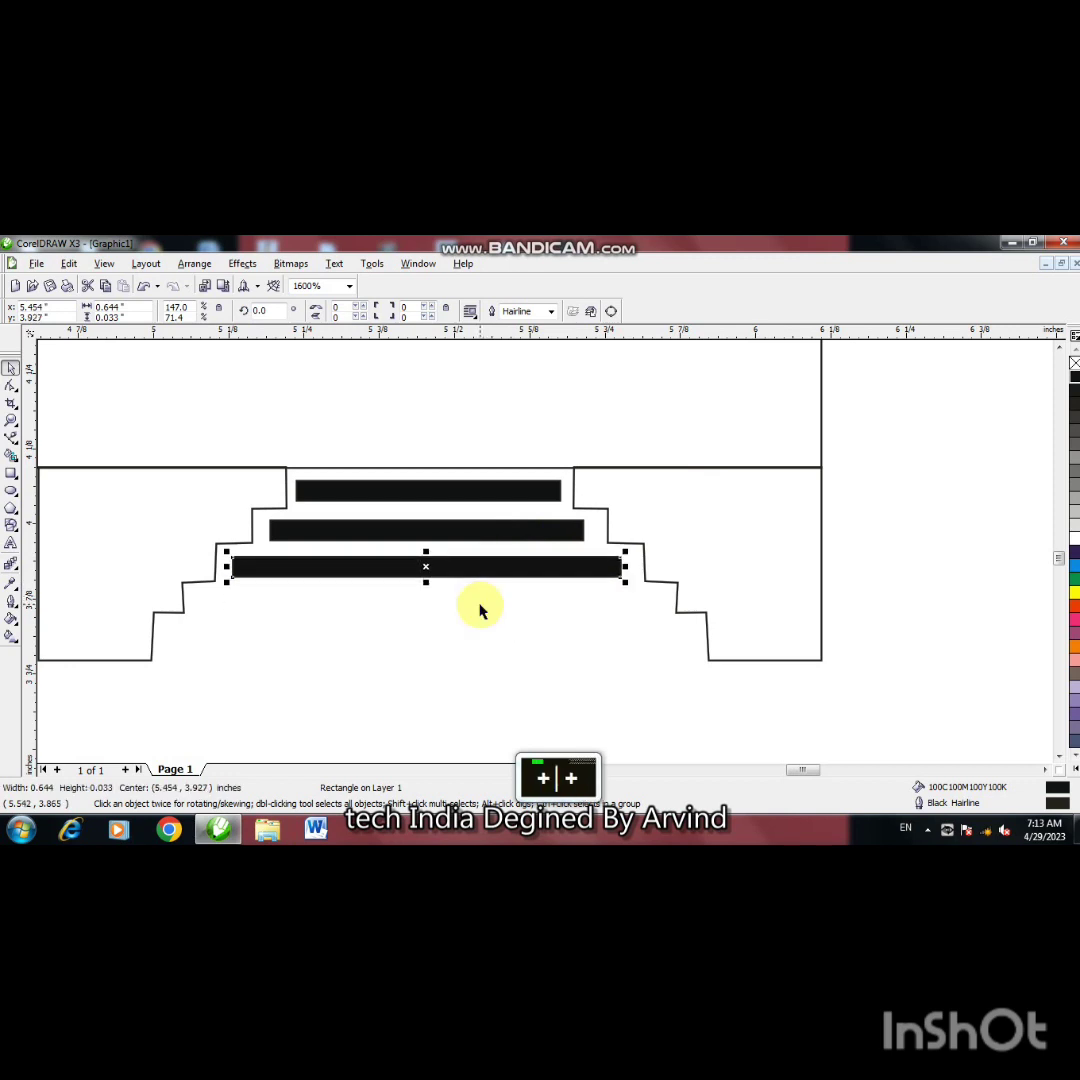
pyautogui.moveTo(451, 571); pyautogui.dragTo(449, 608)
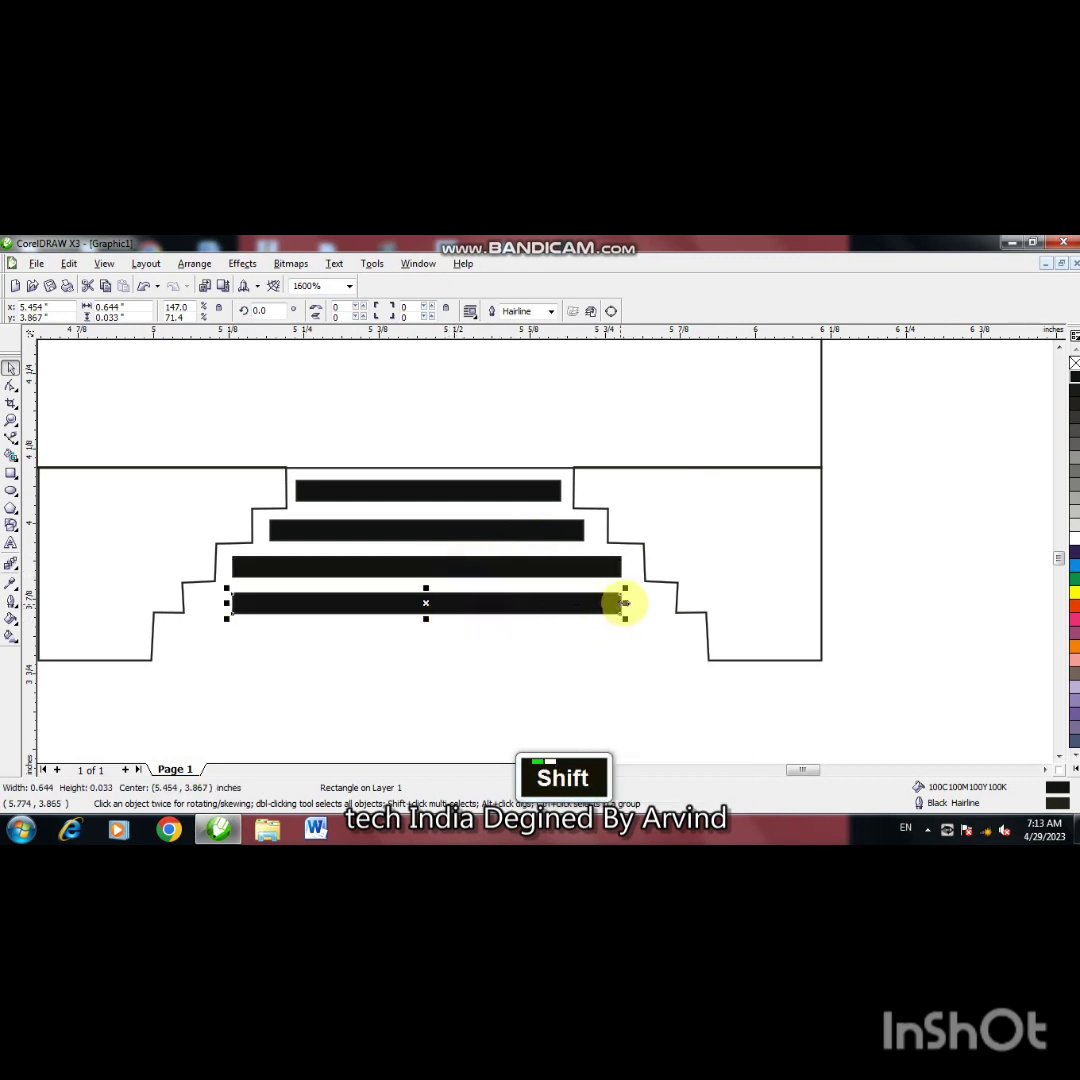
pyautogui.moveTo(624, 603); pyautogui.dragTo(650, 603)
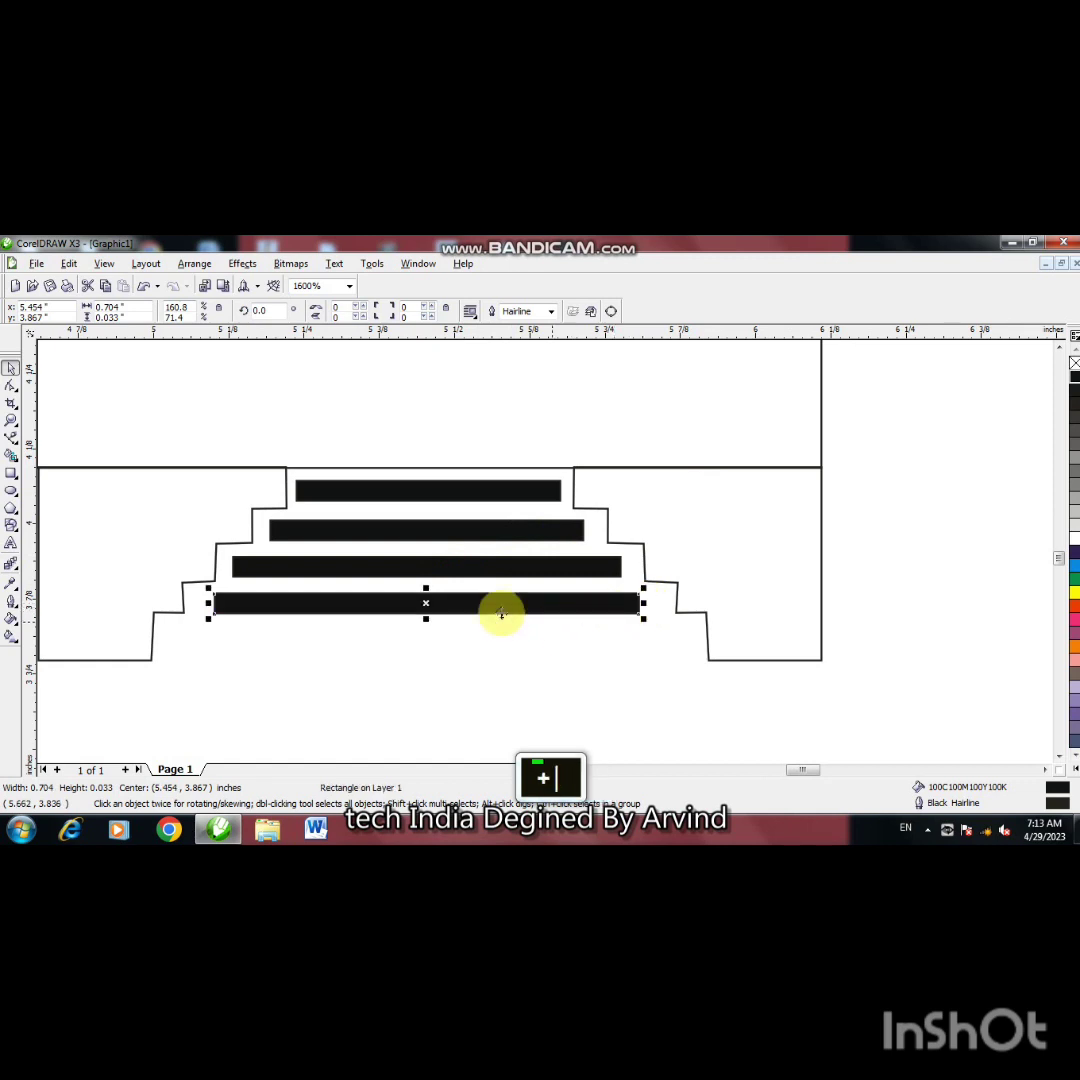
pyautogui.moveTo(468, 604); pyautogui.dragTo(461, 645)
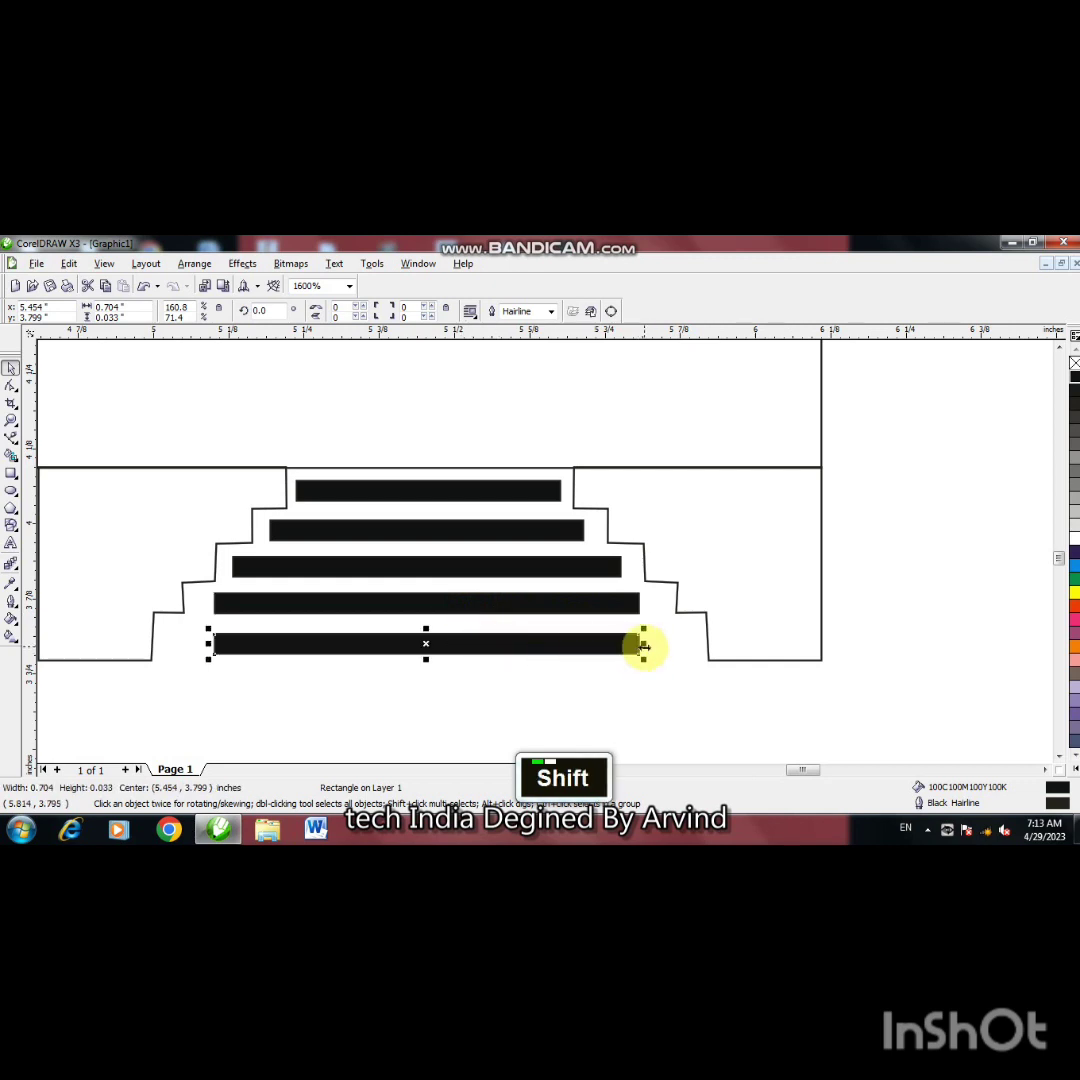
pyautogui.moveTo(643, 647); pyautogui.dragTo(683, 651)
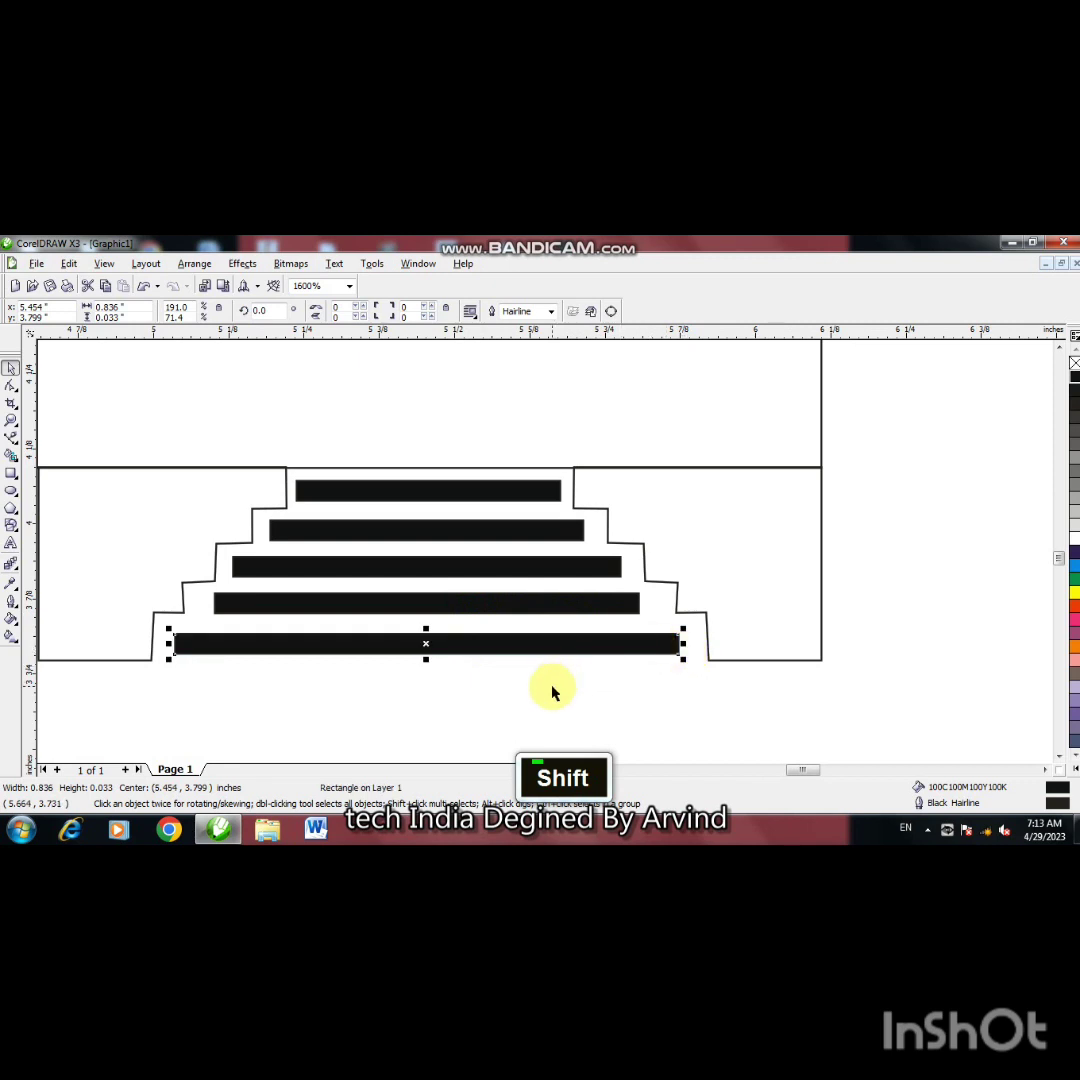
# Step: Fill the left stepped support beside the stairs with black and set its outline to the same black
pyautogui.click(439, 426)
pyautogui.press('F3')
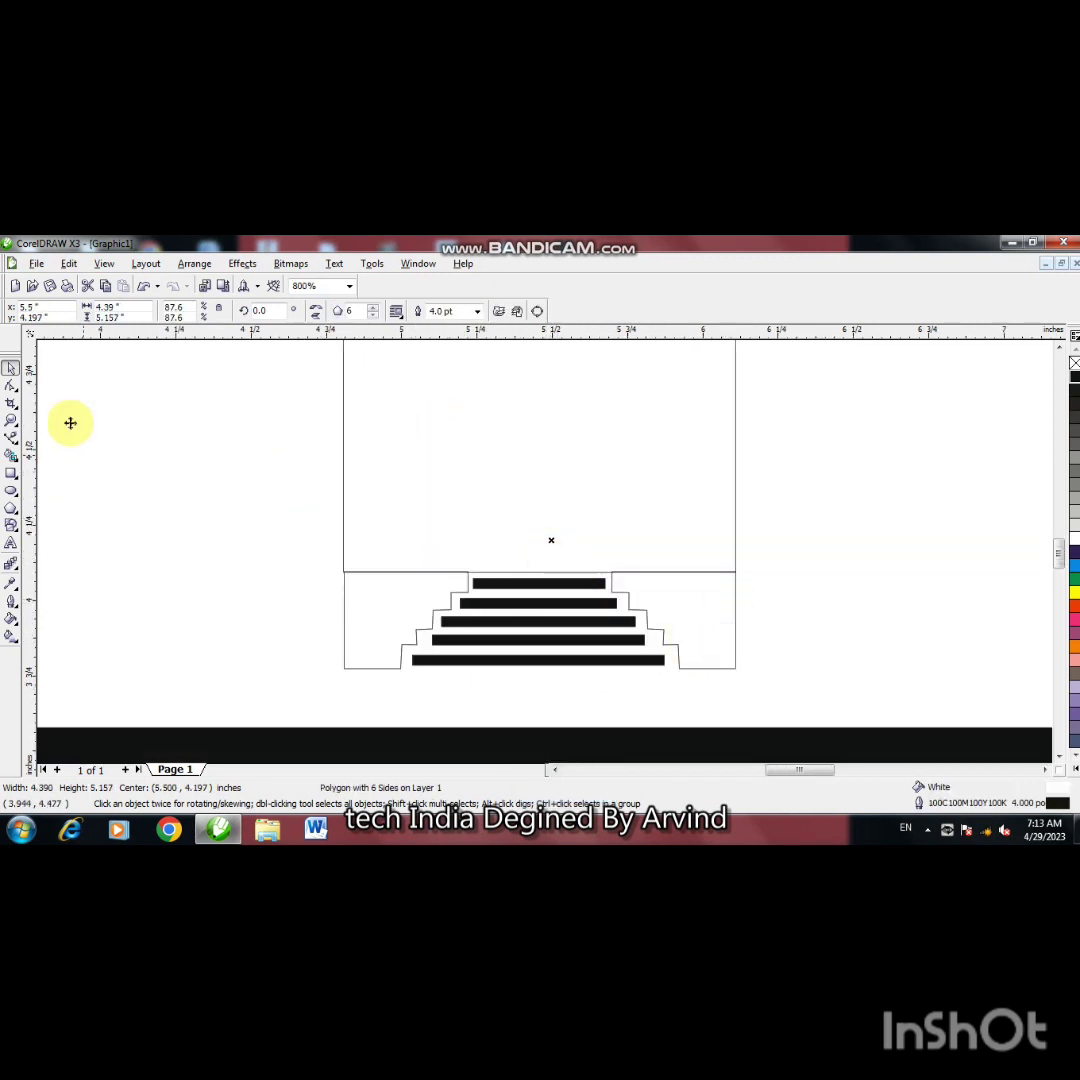
pyautogui.click(461, 598)
pyautogui.click(459, 594)
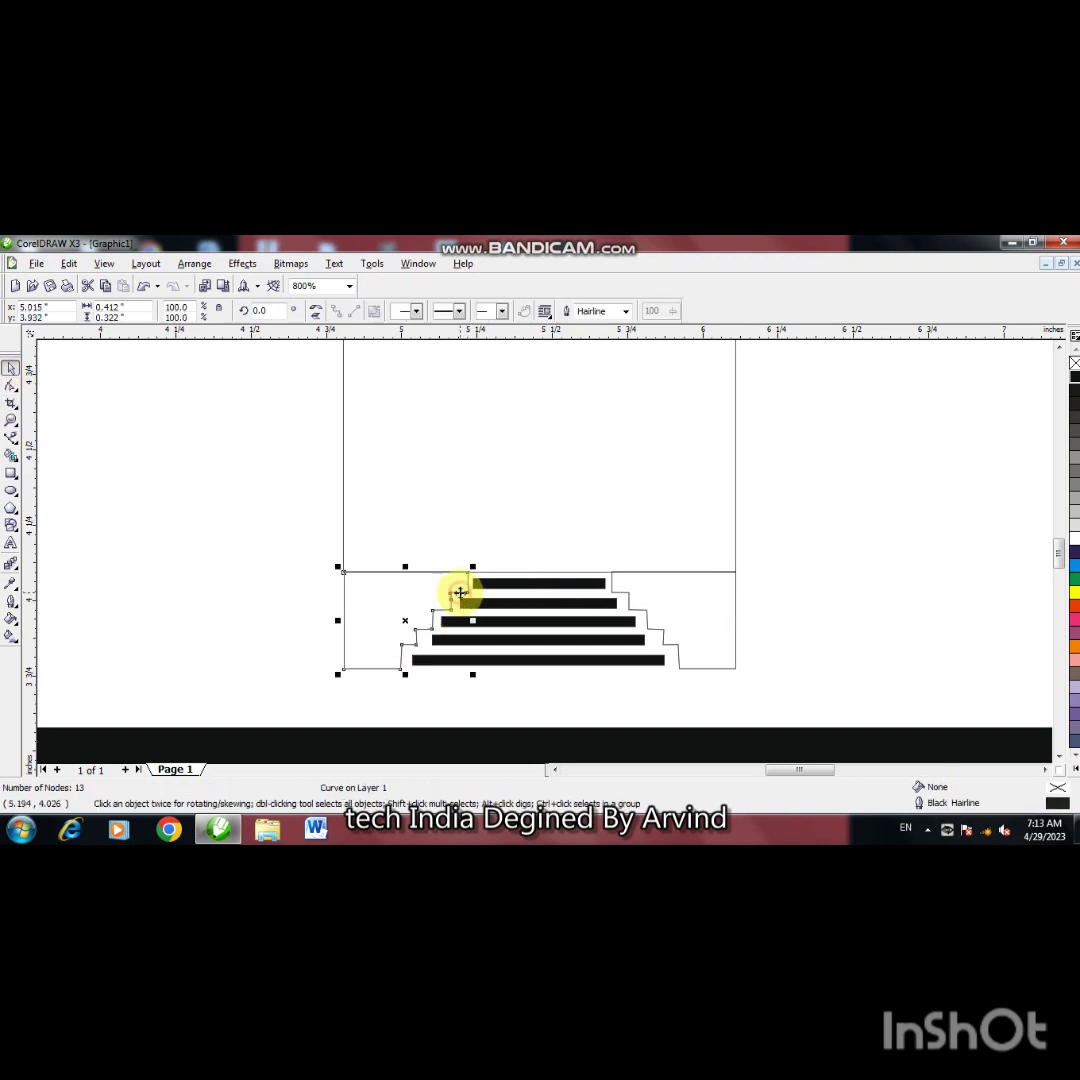
pyautogui.click(1075, 380)
pyautogui.rightClick(1075, 380)
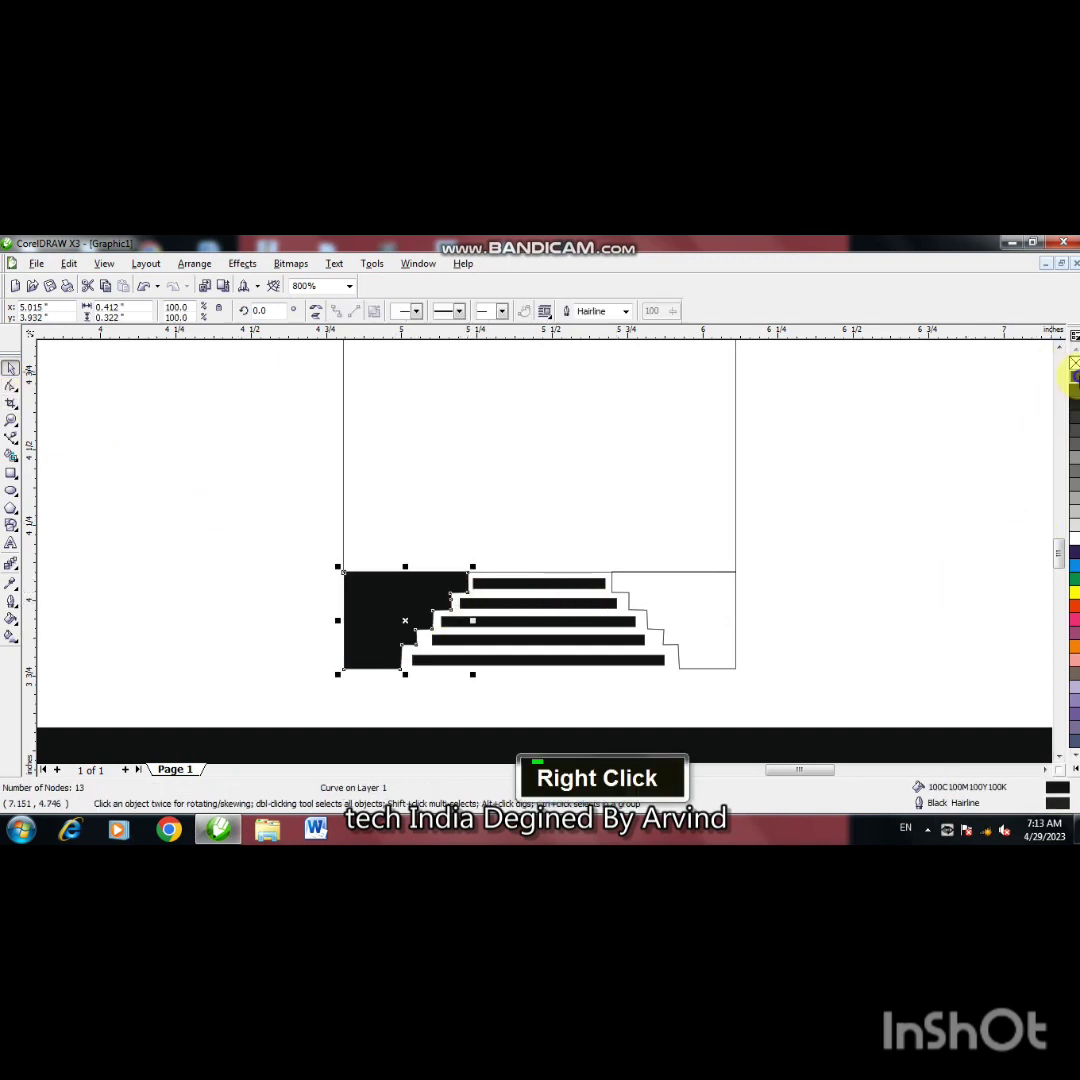
# Step: Give the right stepped support beside the stairs a black fill and a matching black outline
pyautogui.click(735, 605)
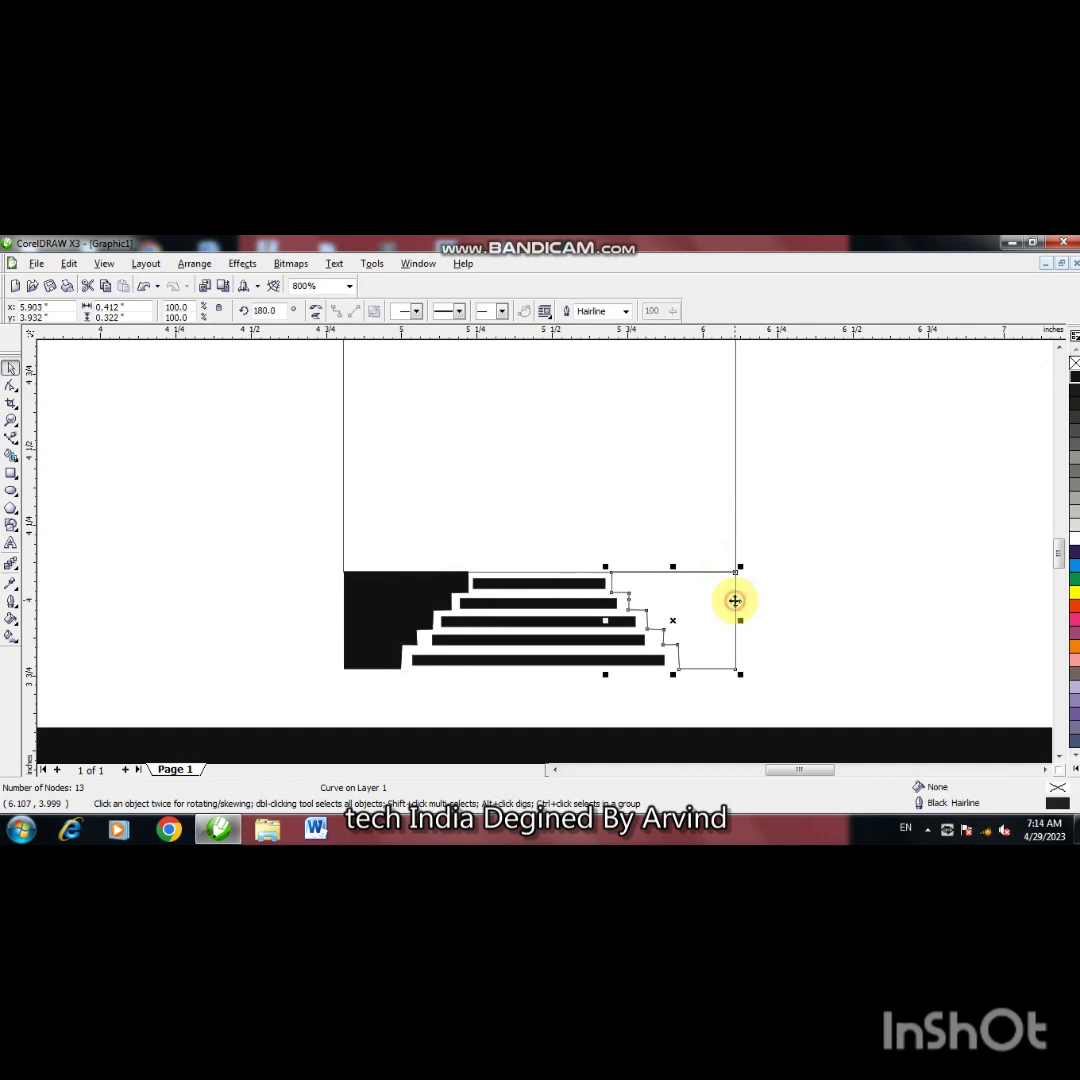
pyautogui.click(1075, 378)
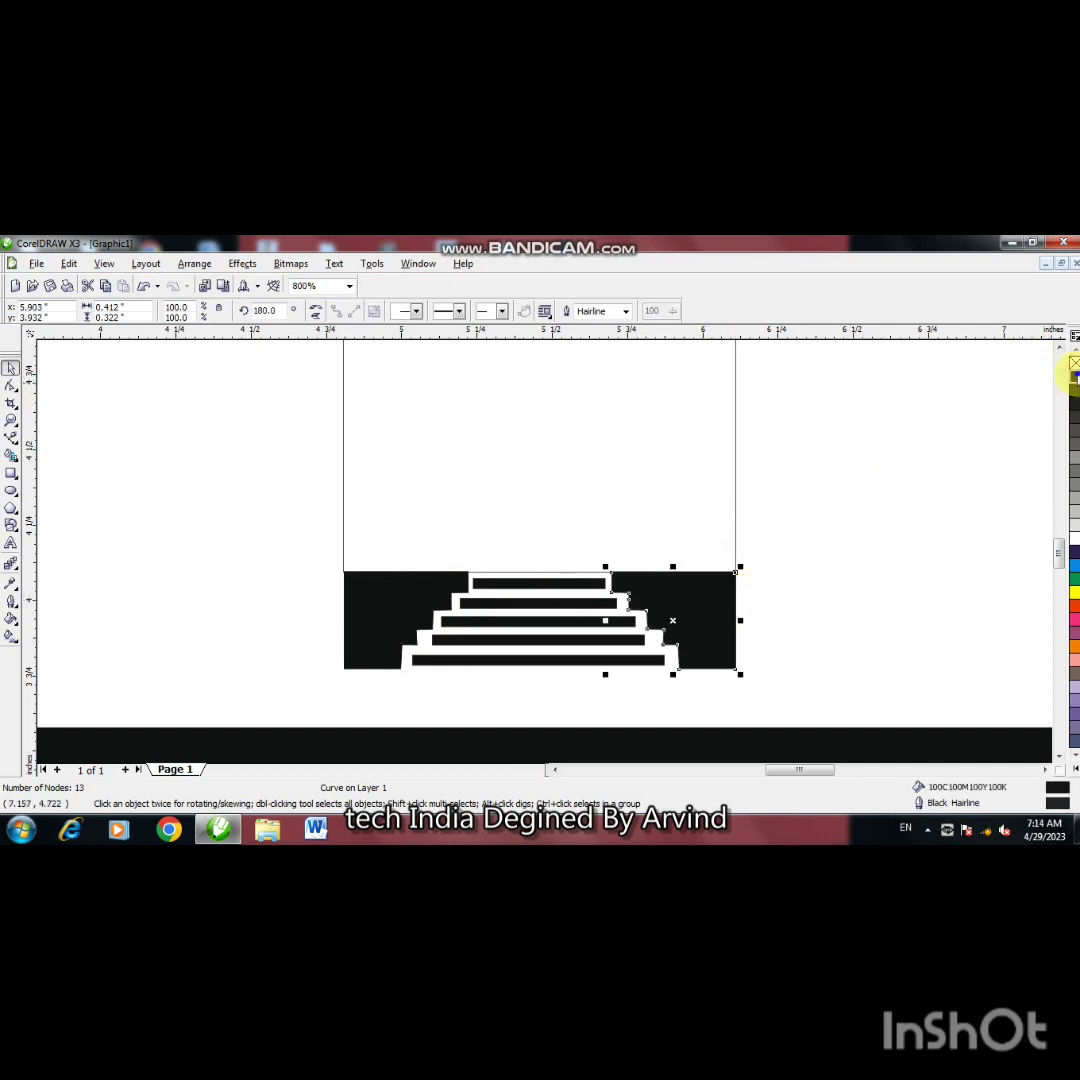
pyautogui.rightClick(1075, 378)
pyautogui.press('F2')
pyautogui.press('F2')
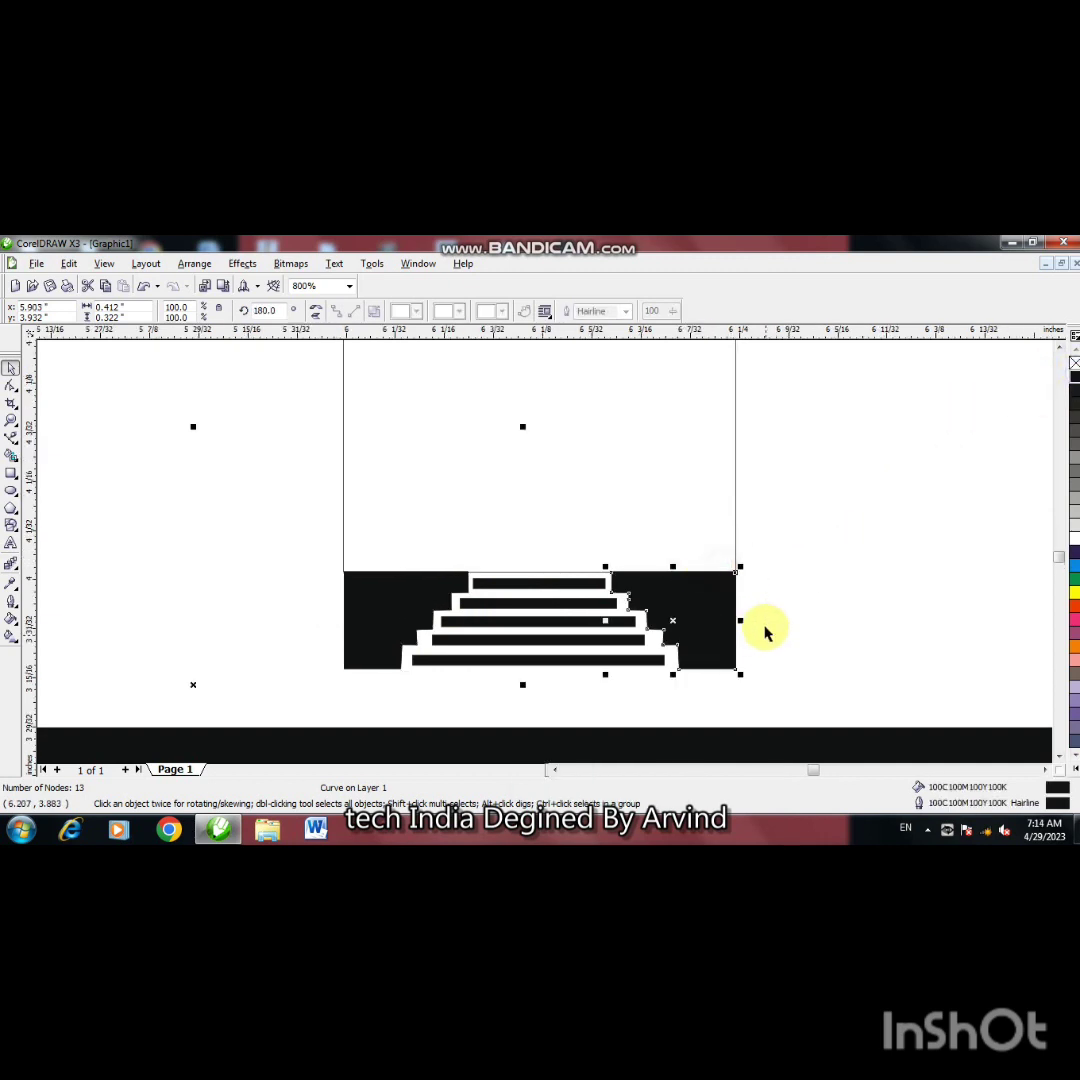
pyautogui.moveTo(767, 632); pyautogui.dragTo(650, 550)
pyautogui.moveTo(519, 426); pyautogui.dragTo(550, 497)
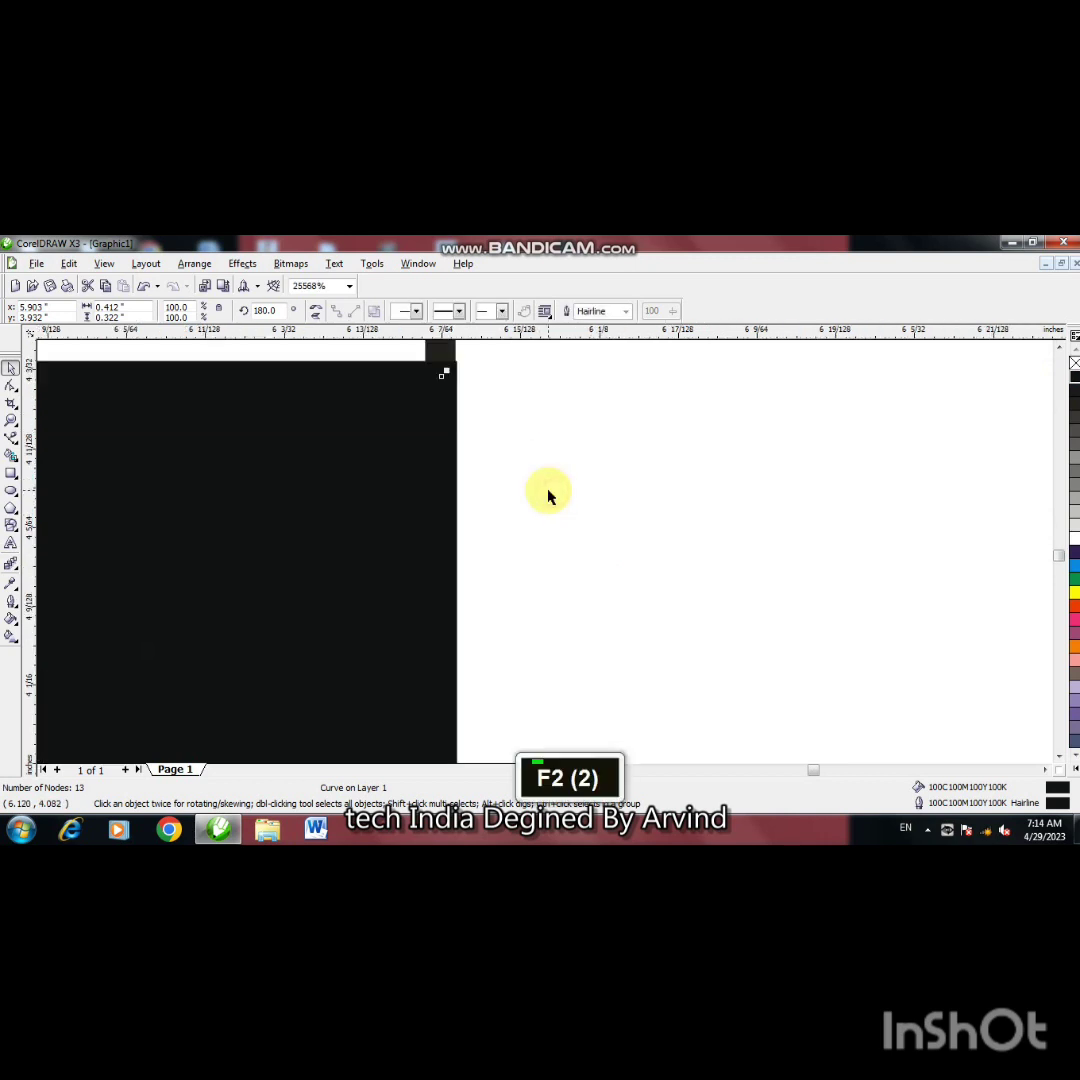
pyautogui.press('F4')
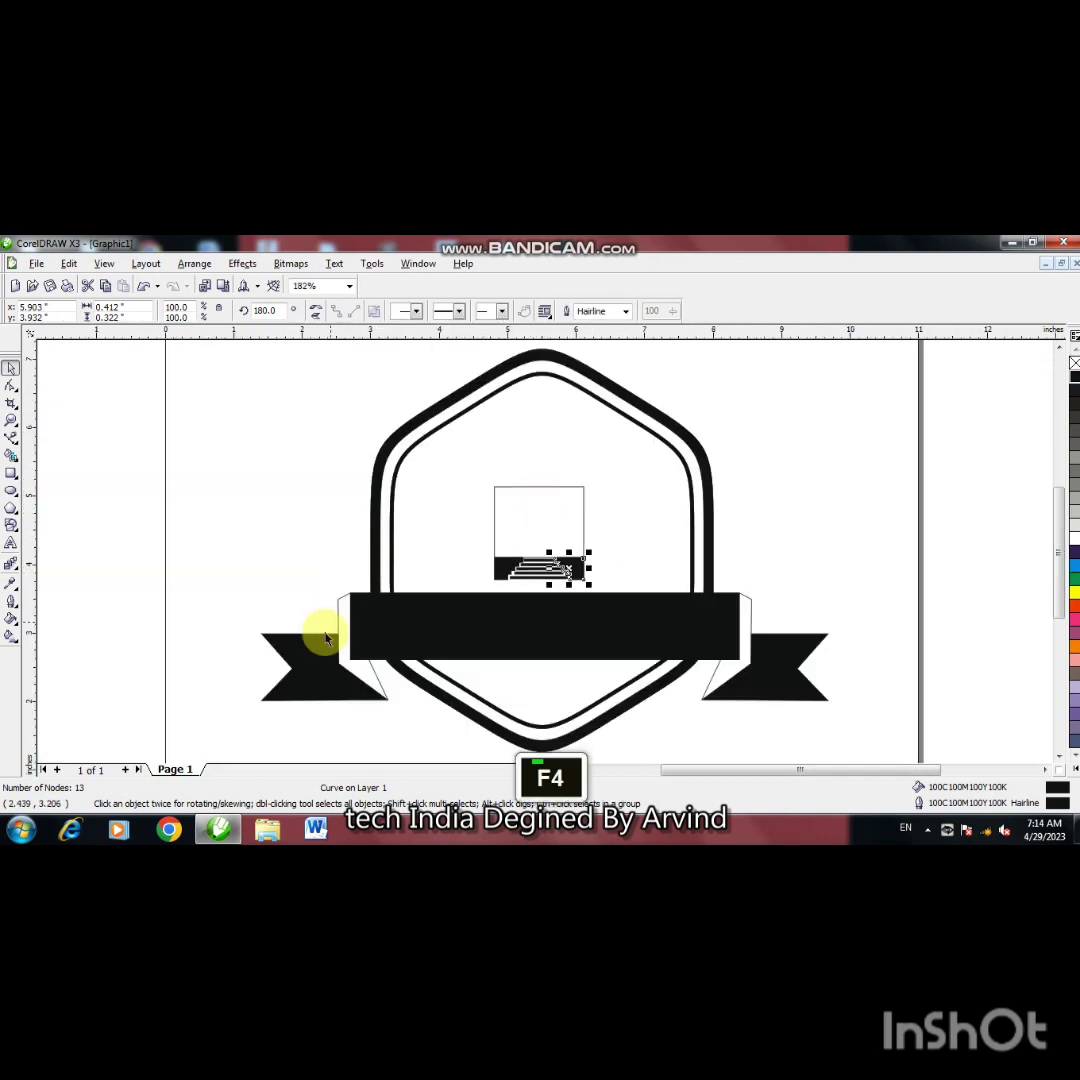
pyautogui.click(277, 538)
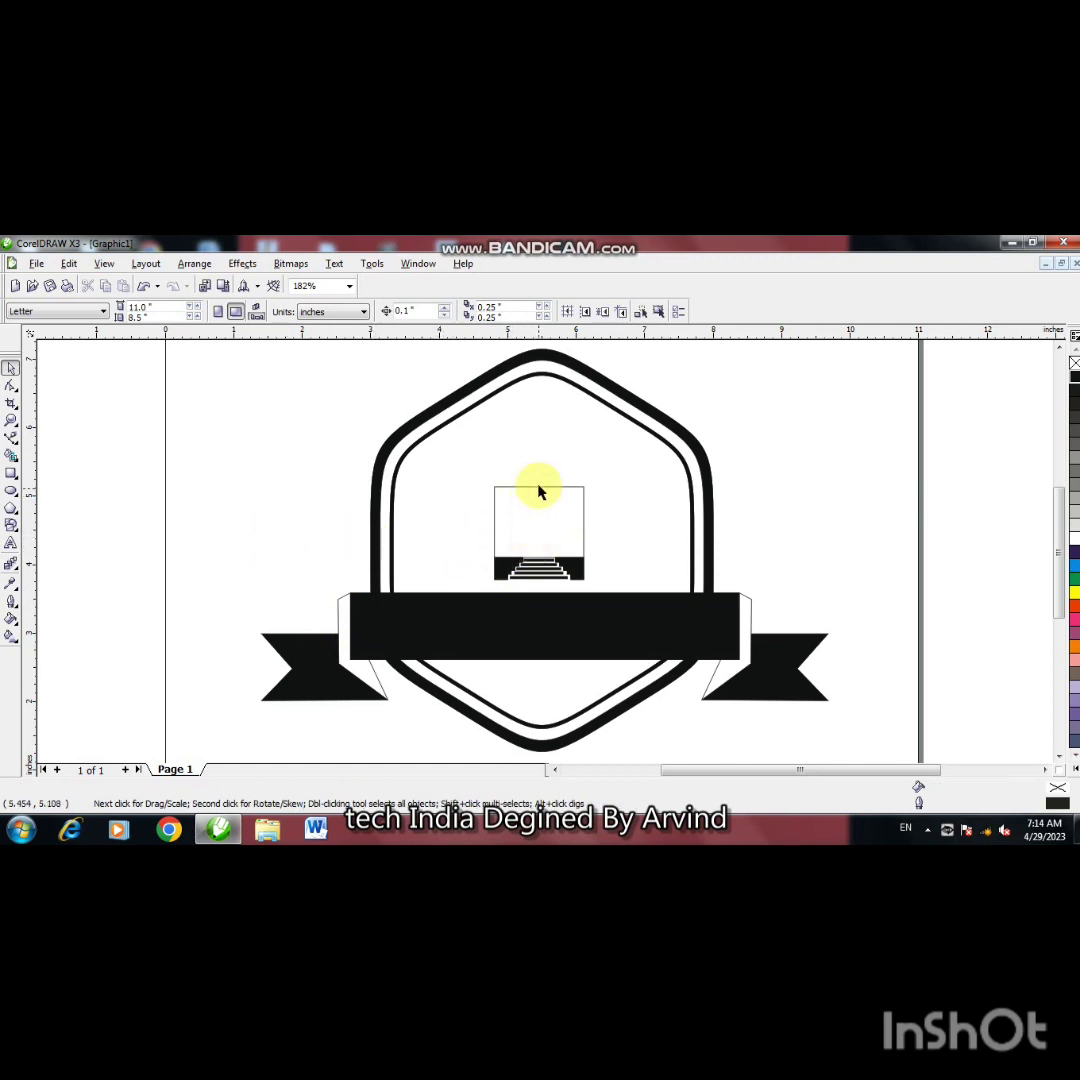
# Step: Duplicate the building rectangle, narrow the copy to about 0.413 inches against the left edge, and give it black fill and outline
pyautogui.press('F2')
pyautogui.click(536, 525)
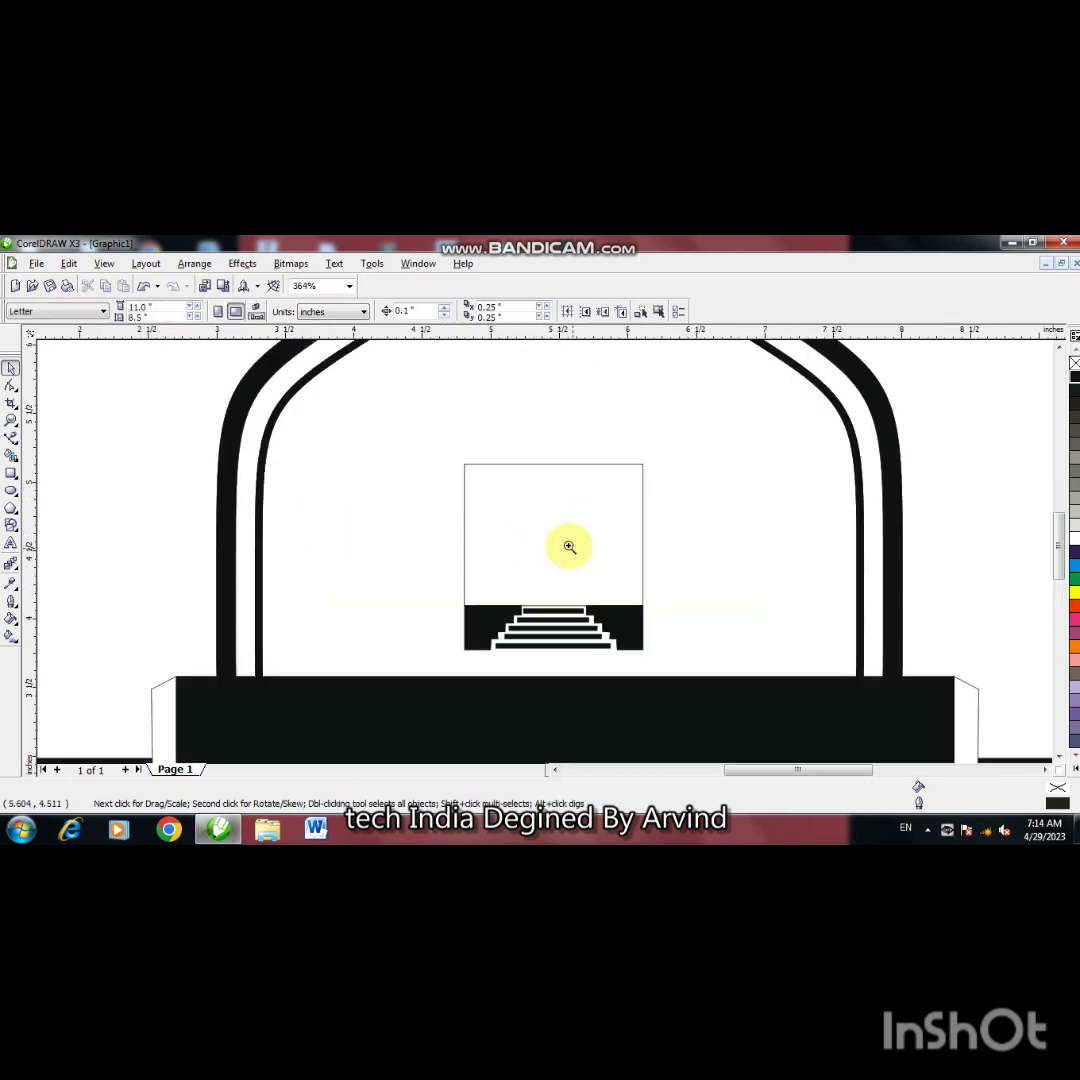
pyautogui.press('F2')
pyautogui.click(568, 548)
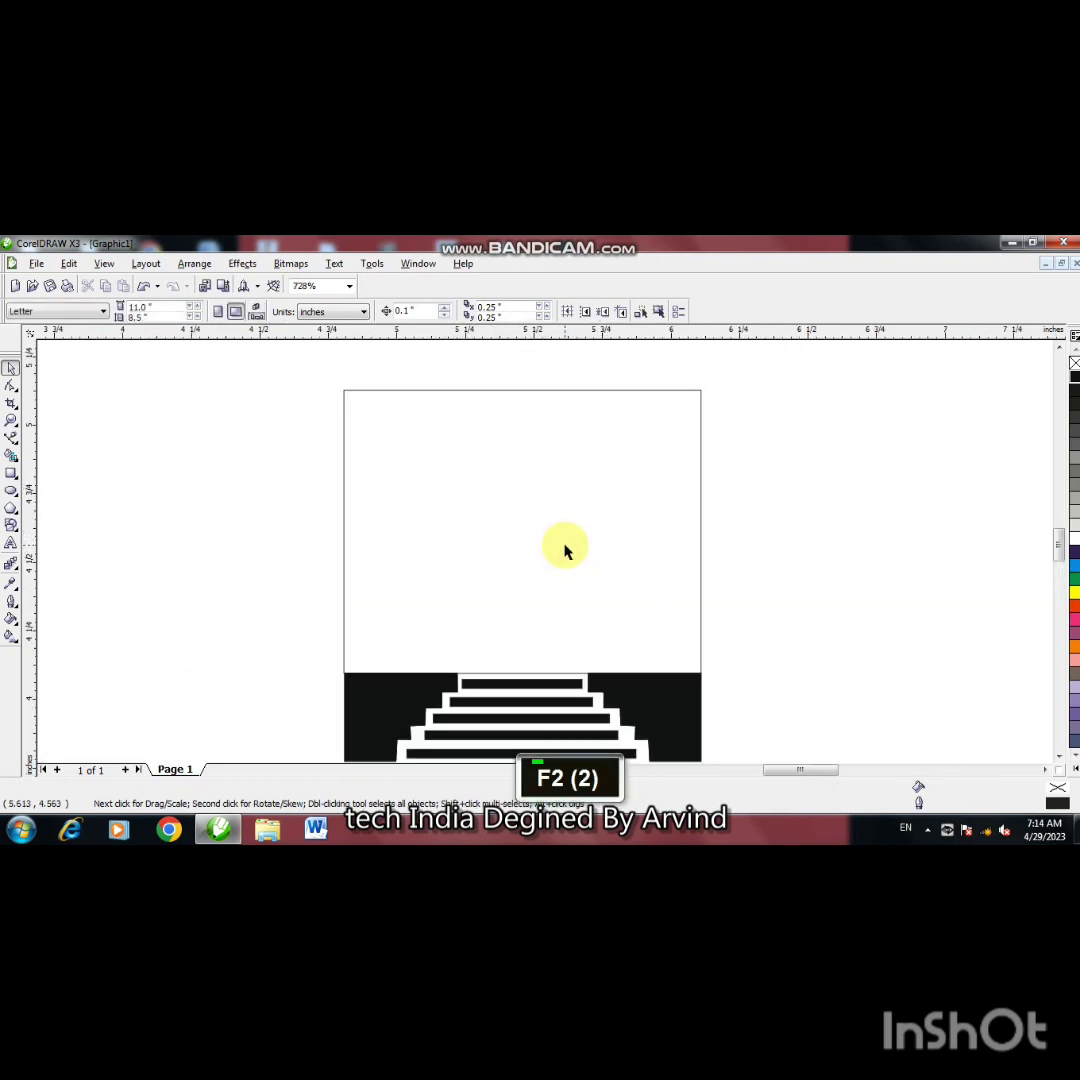
pyautogui.click(12, 473)
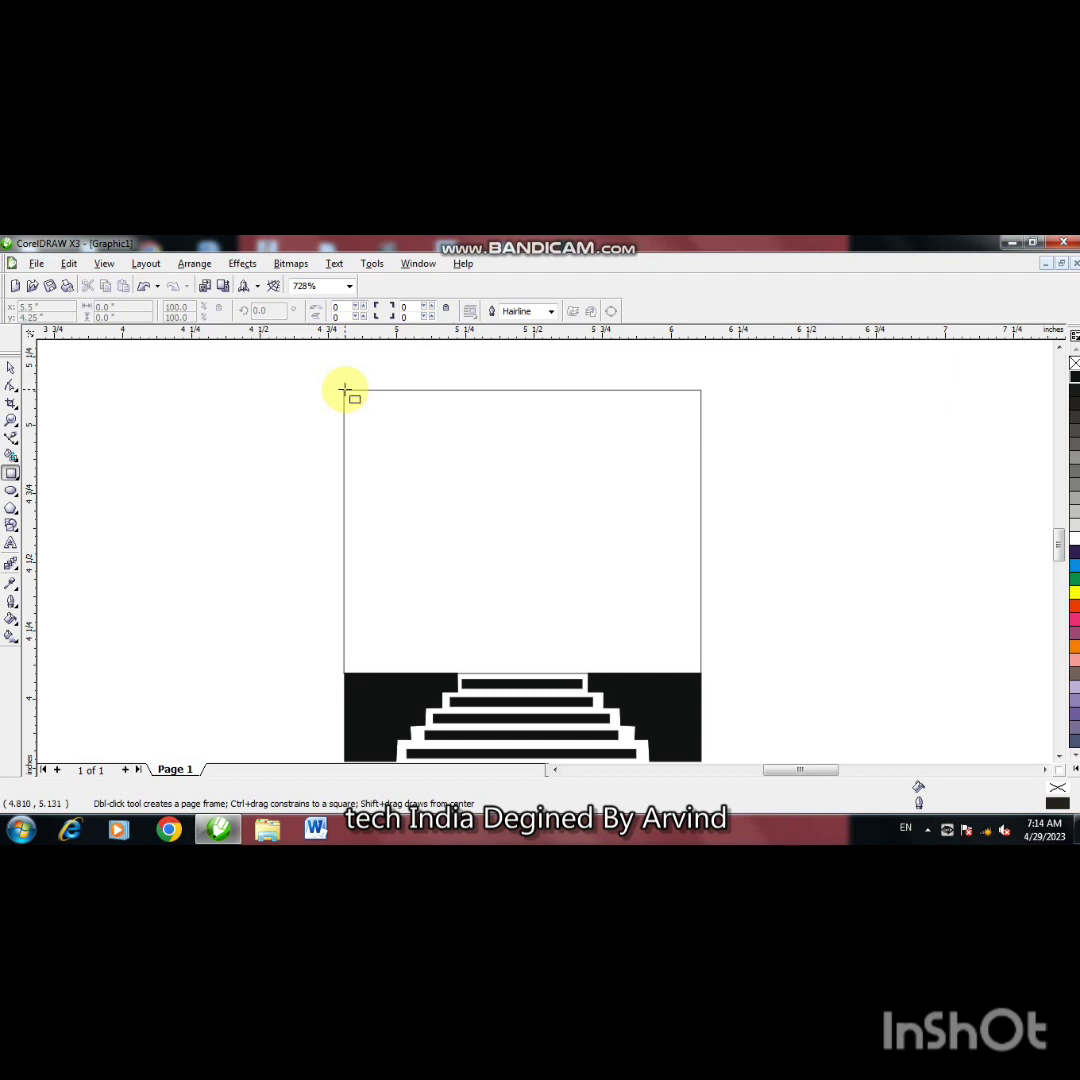
pyautogui.click(12, 368)
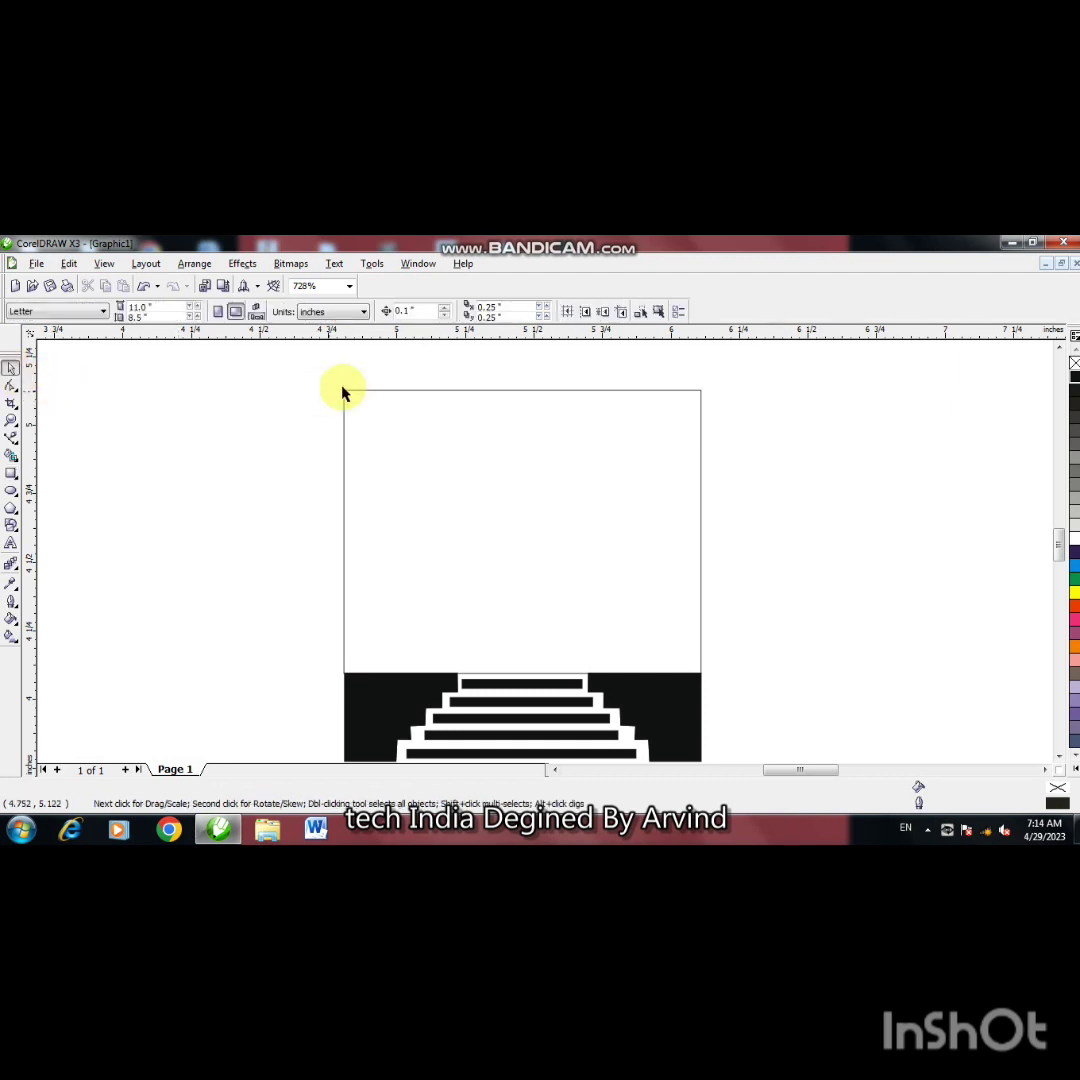
pyautogui.click(352, 391)
pyautogui.press('KP_Add')
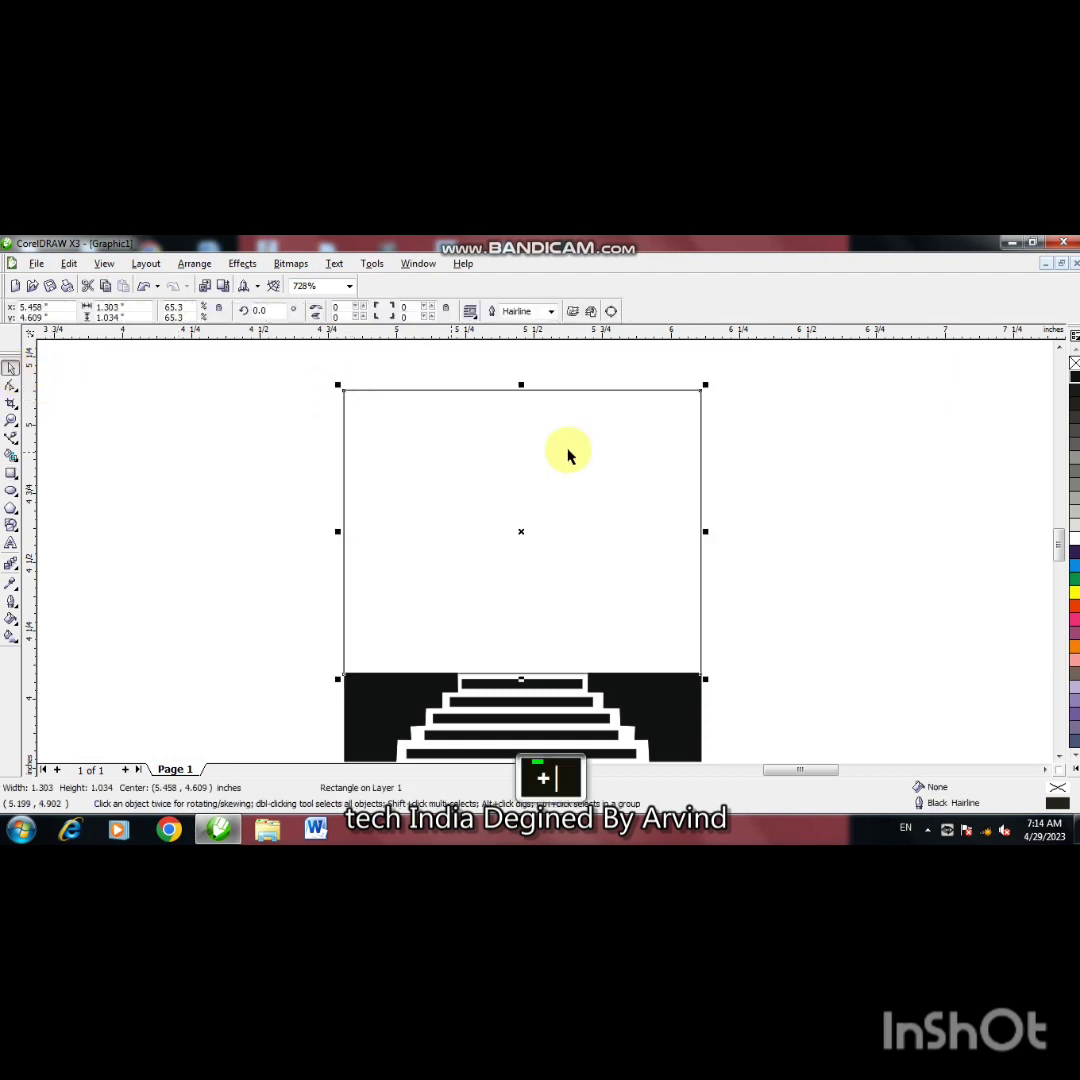
pyautogui.moveTo(704, 534); pyautogui.dragTo(461, 549)
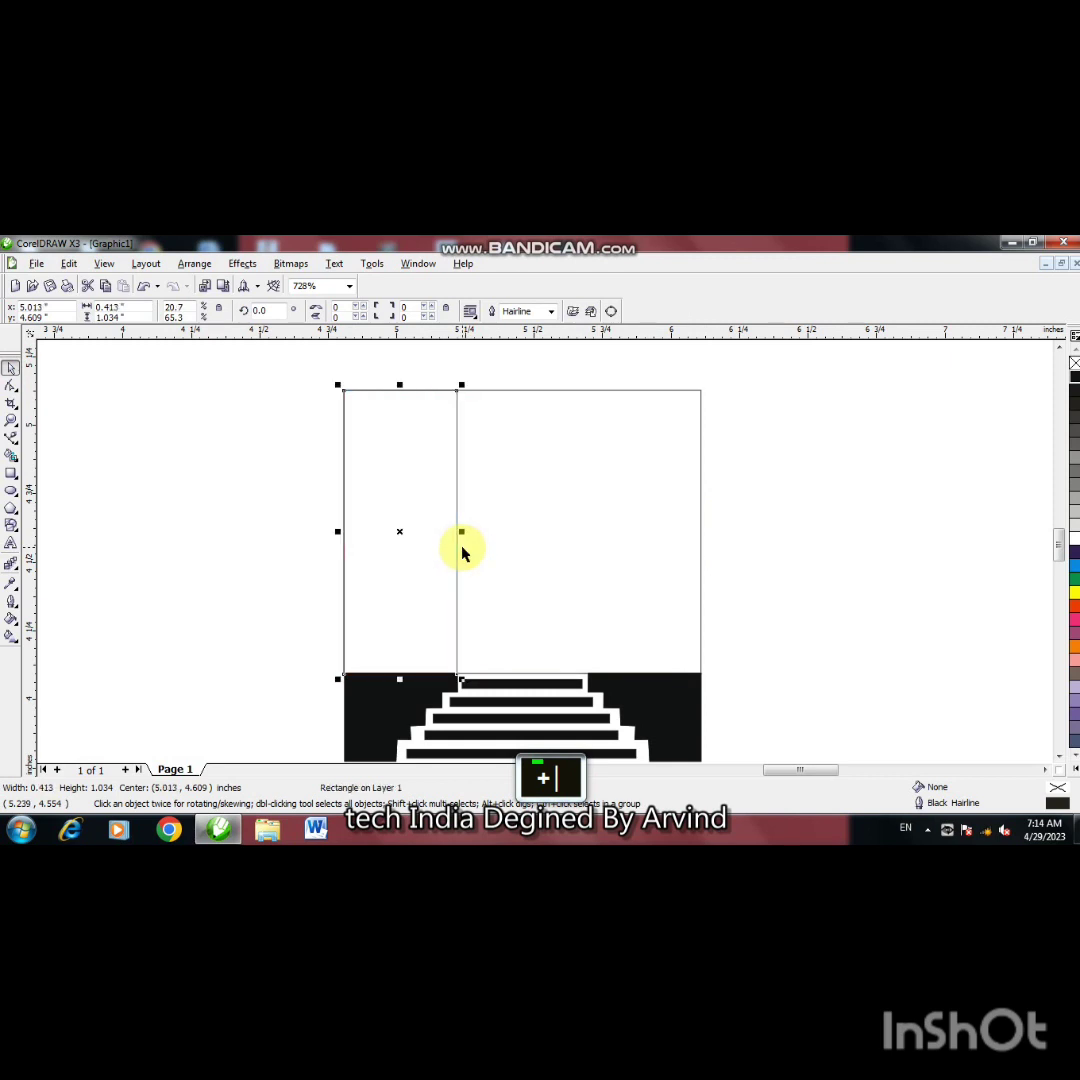
pyautogui.click(1073, 377)
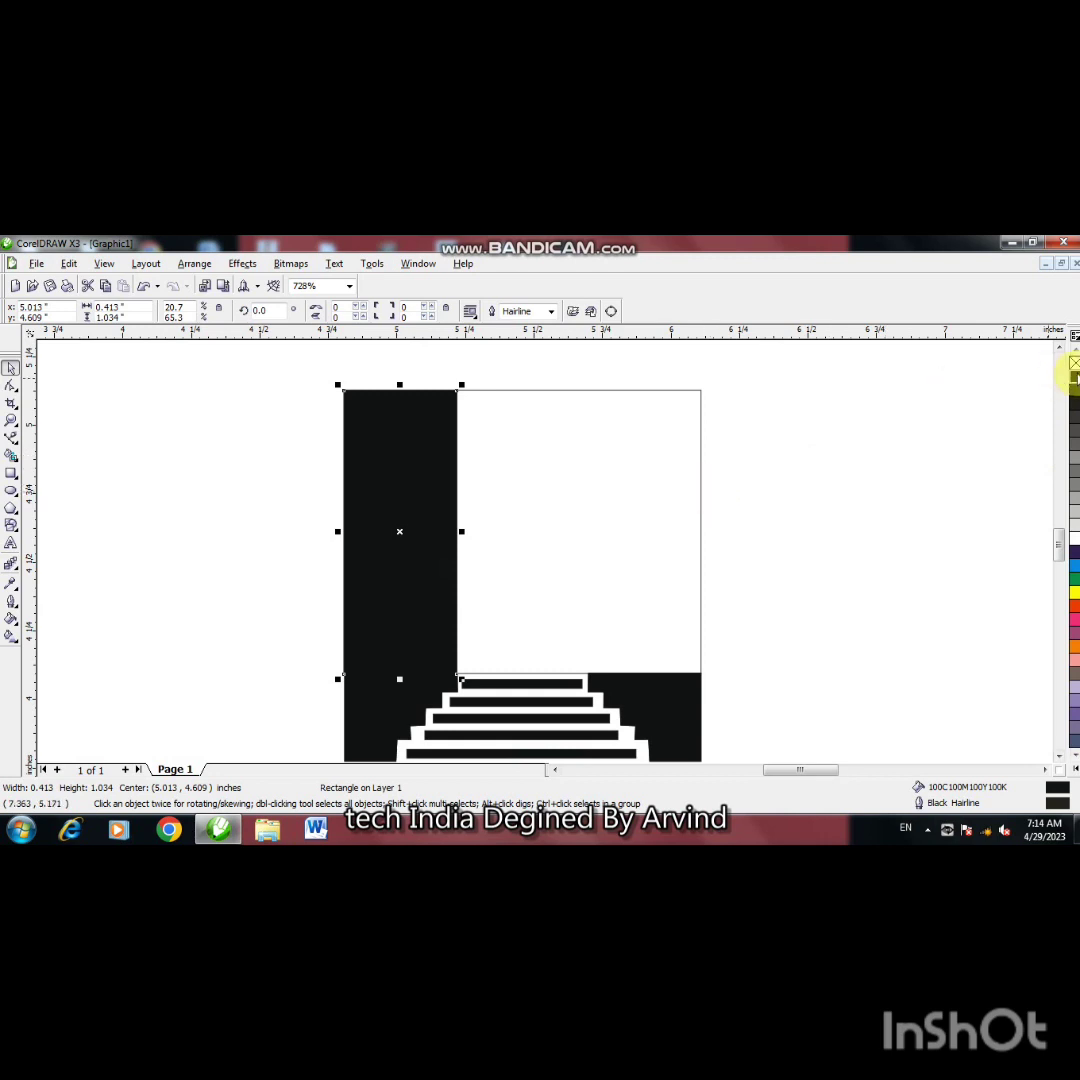
pyautogui.rightClick(1073, 377)
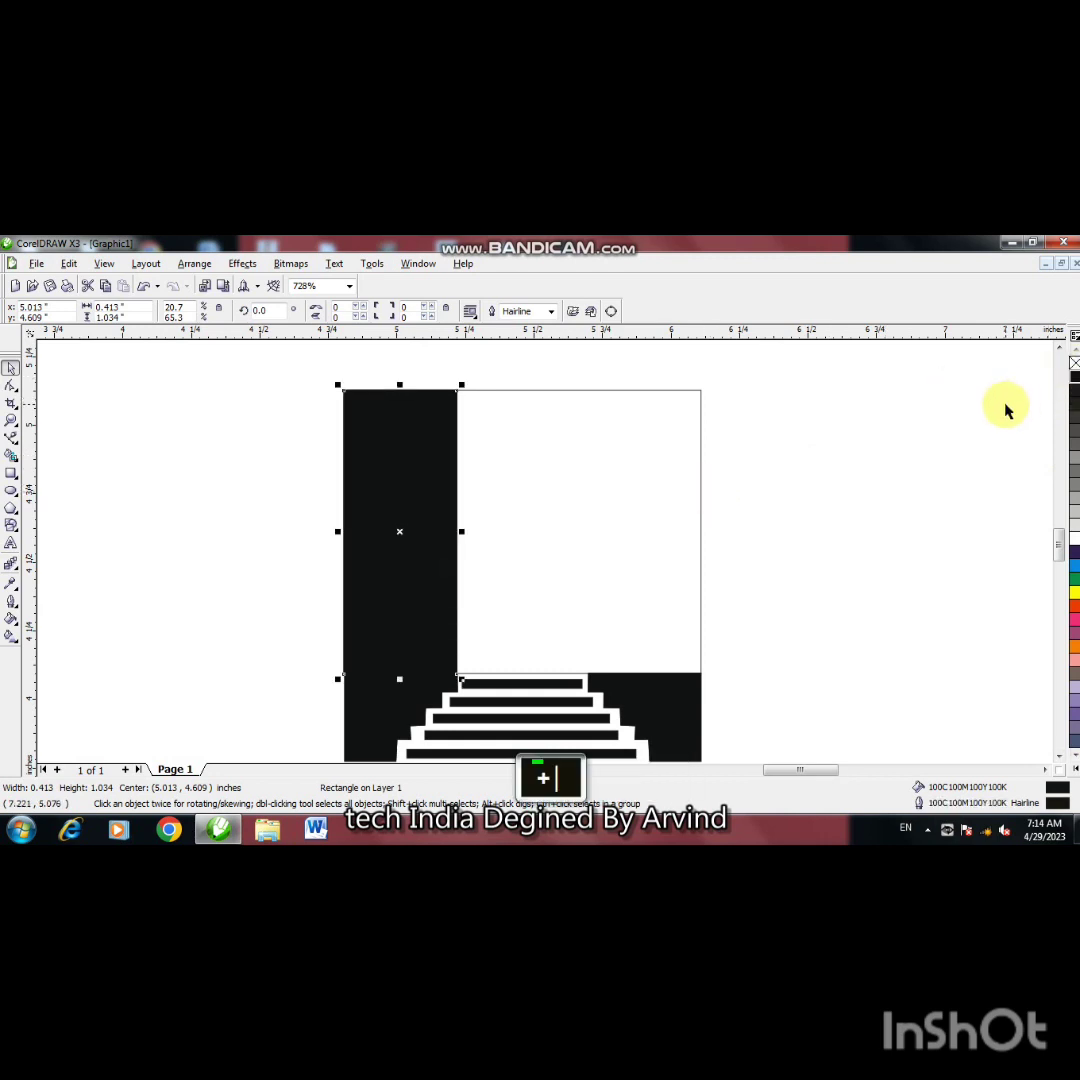
# Step: Duplicate the black column and move the copy horizontally to the building's right edge, centered at about x 5.907 inches
pyautogui.press('+')
pyautogui.press('Right')
pyautogui.press('Right')
pyautogui.press('Right')
pyautogui.press('Right')
pyautogui.press('Right')
pyautogui.press('Right')
pyautogui.press('Right')
pyautogui.press('Right')
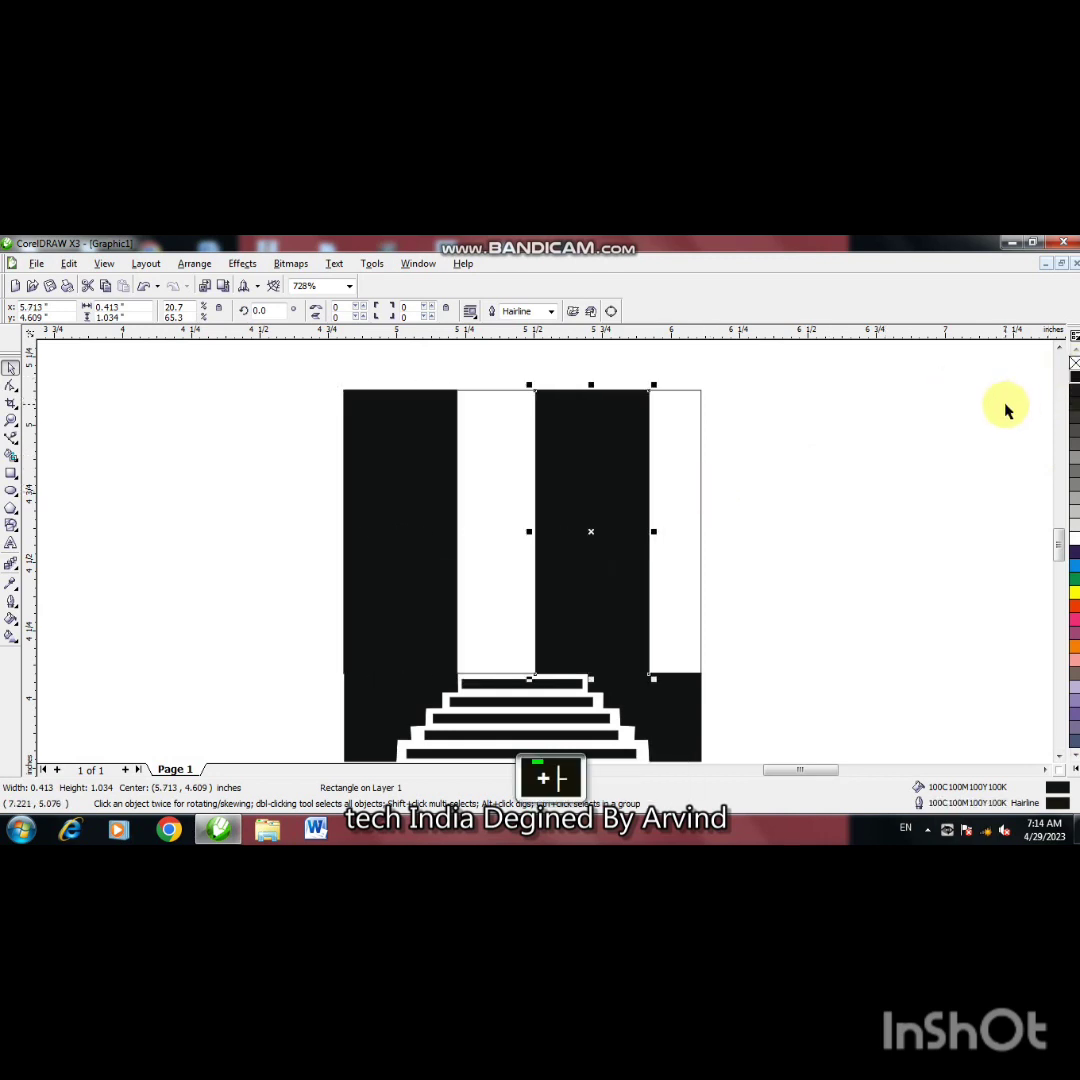
pyautogui.press('Right')
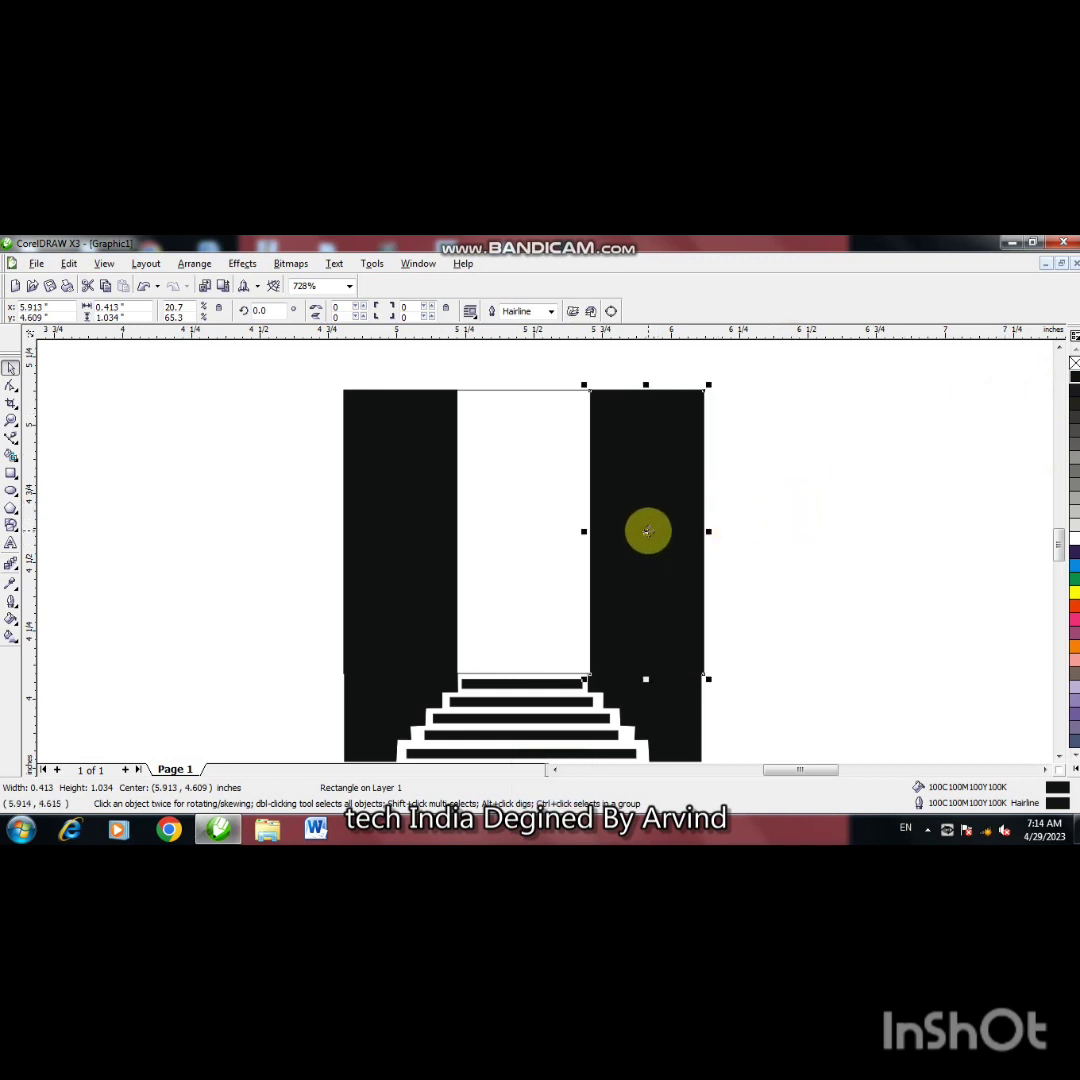
pyautogui.moveTo(647, 531); pyautogui.dragTo(644, 529)
pyautogui.click(800, 597)
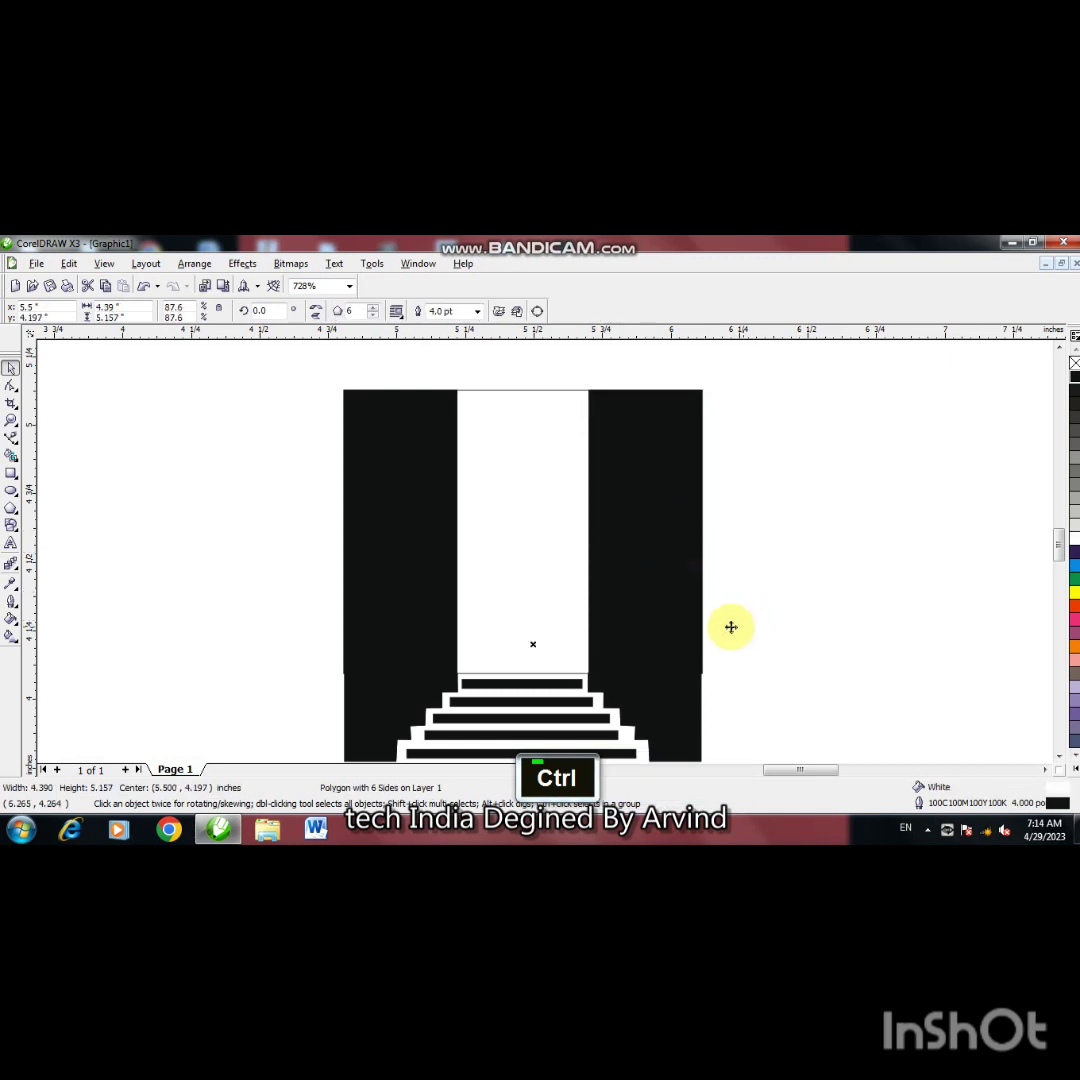
# Step: Shift the right black column slightly left to about x 5.903 inches to align it with the stepped support below
pyautogui.click(682, 627)
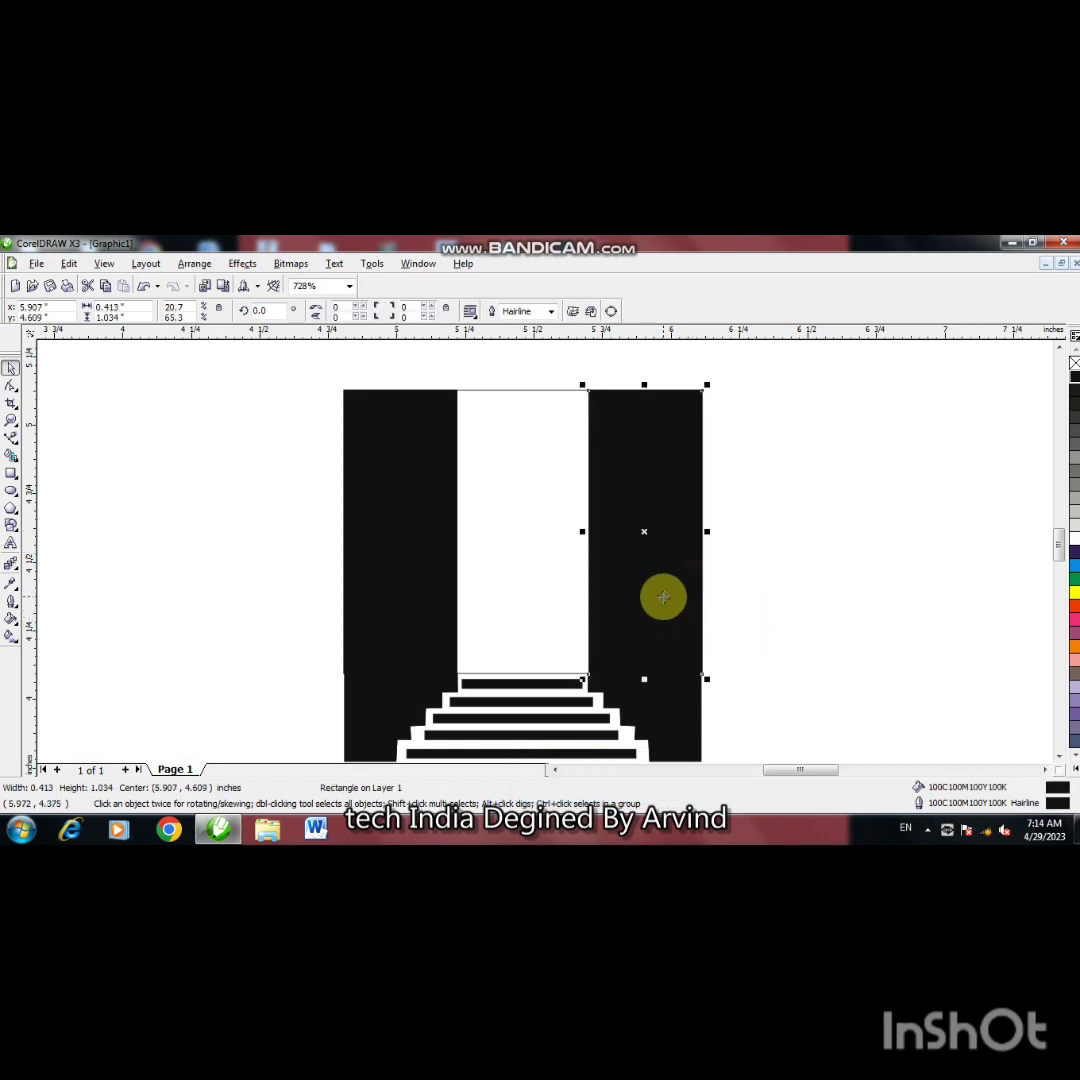
pyautogui.press('F2')
pyautogui.moveTo(574, 646); pyautogui.dragTo(615, 682)
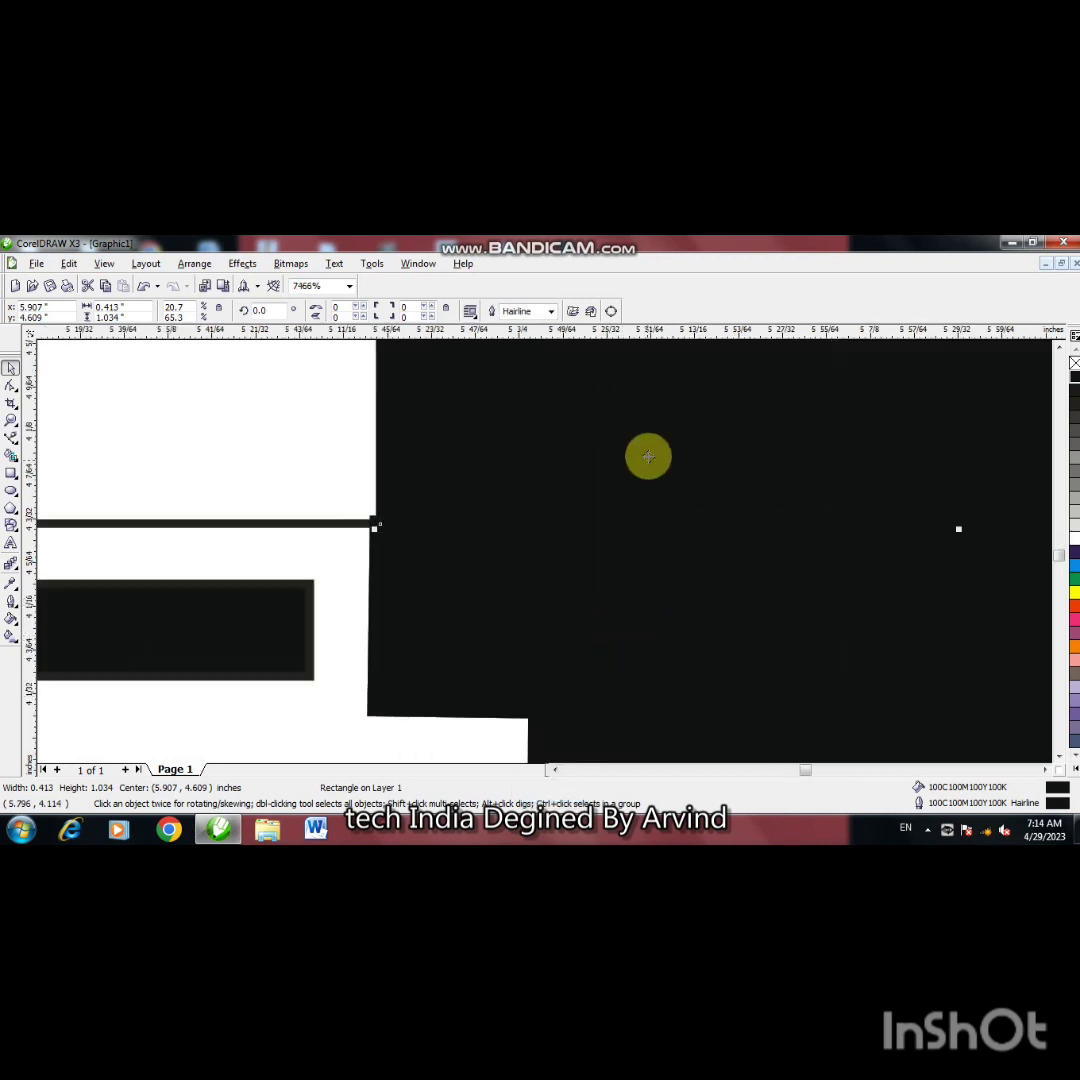
pyautogui.moveTo(655, 435); pyautogui.dragTo(641, 434)
pyautogui.press('F4')
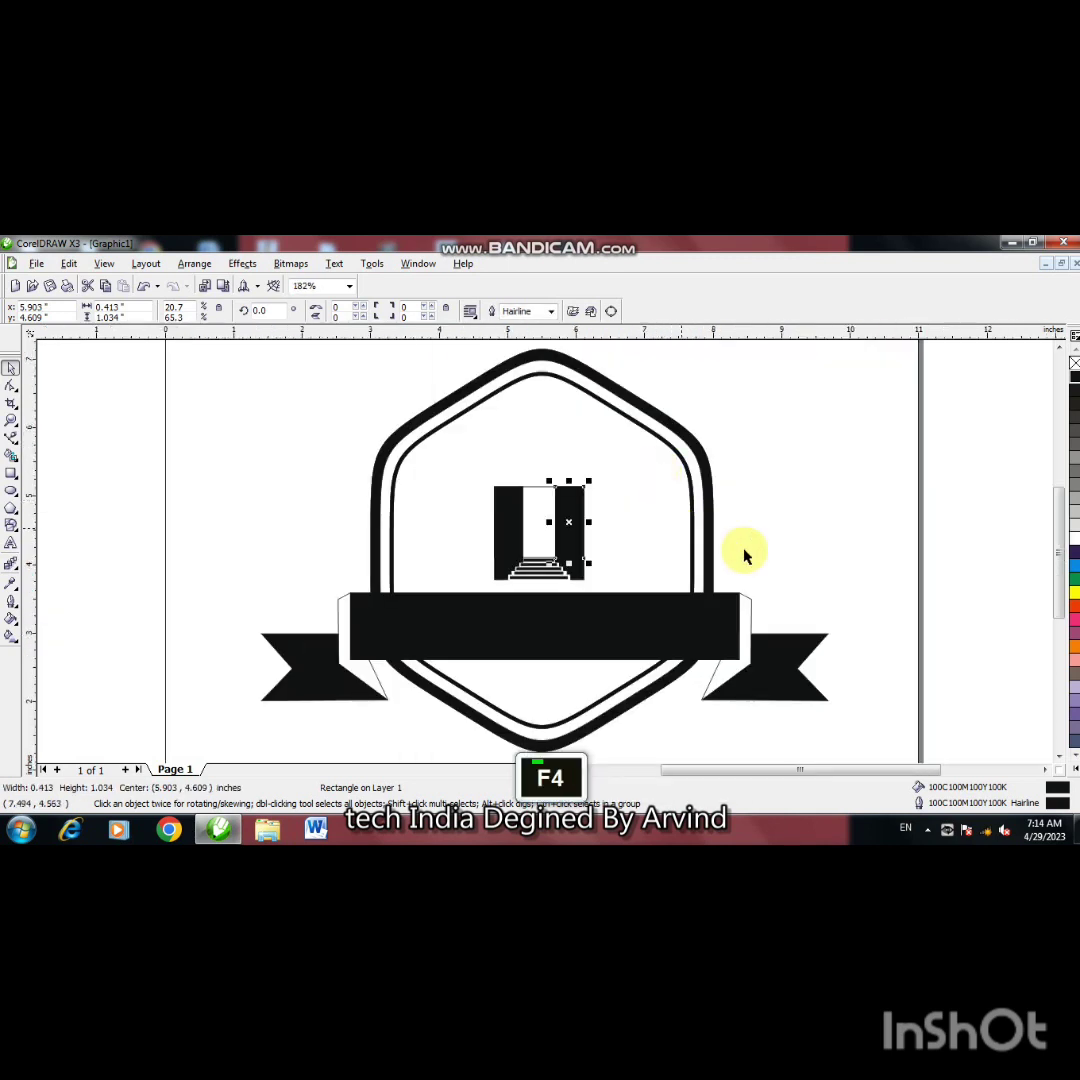
pyautogui.click(849, 547)
# Step: Shorten both black columns together from the bottom to about 1.006 inches high, leaving a thin gap above the stepped supports
pyautogui.press('F2')
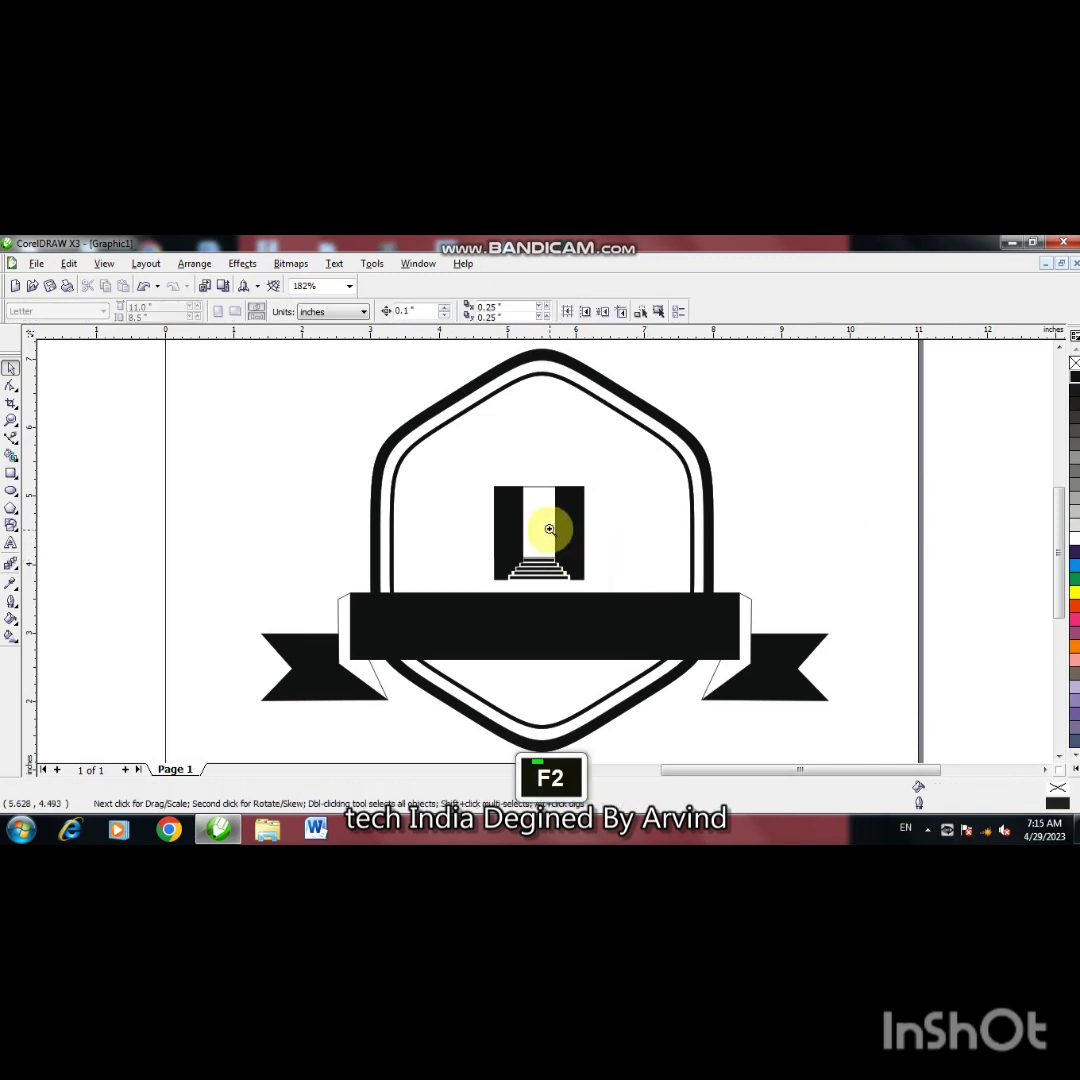
pyautogui.click(549, 526)
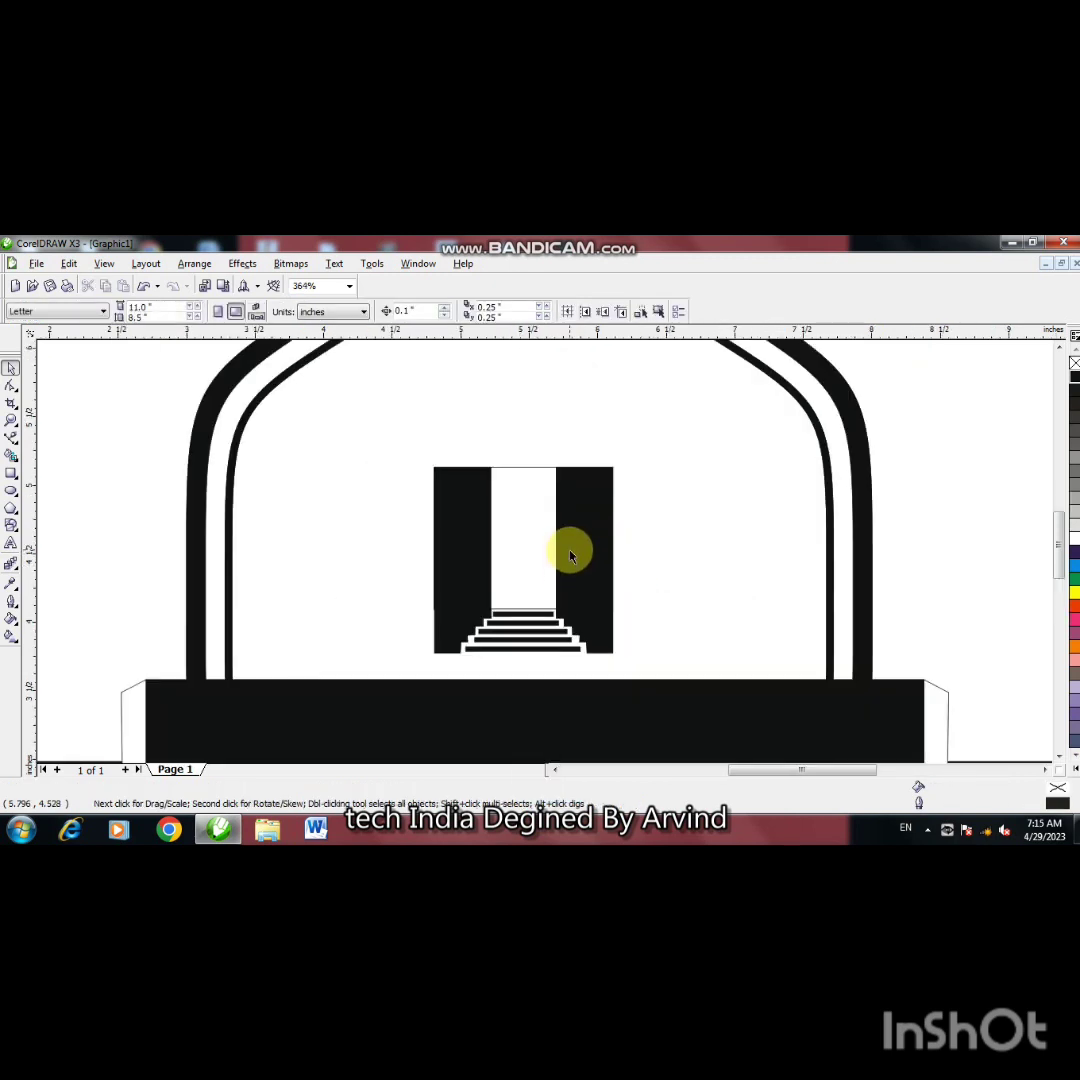
pyautogui.click(468, 575)
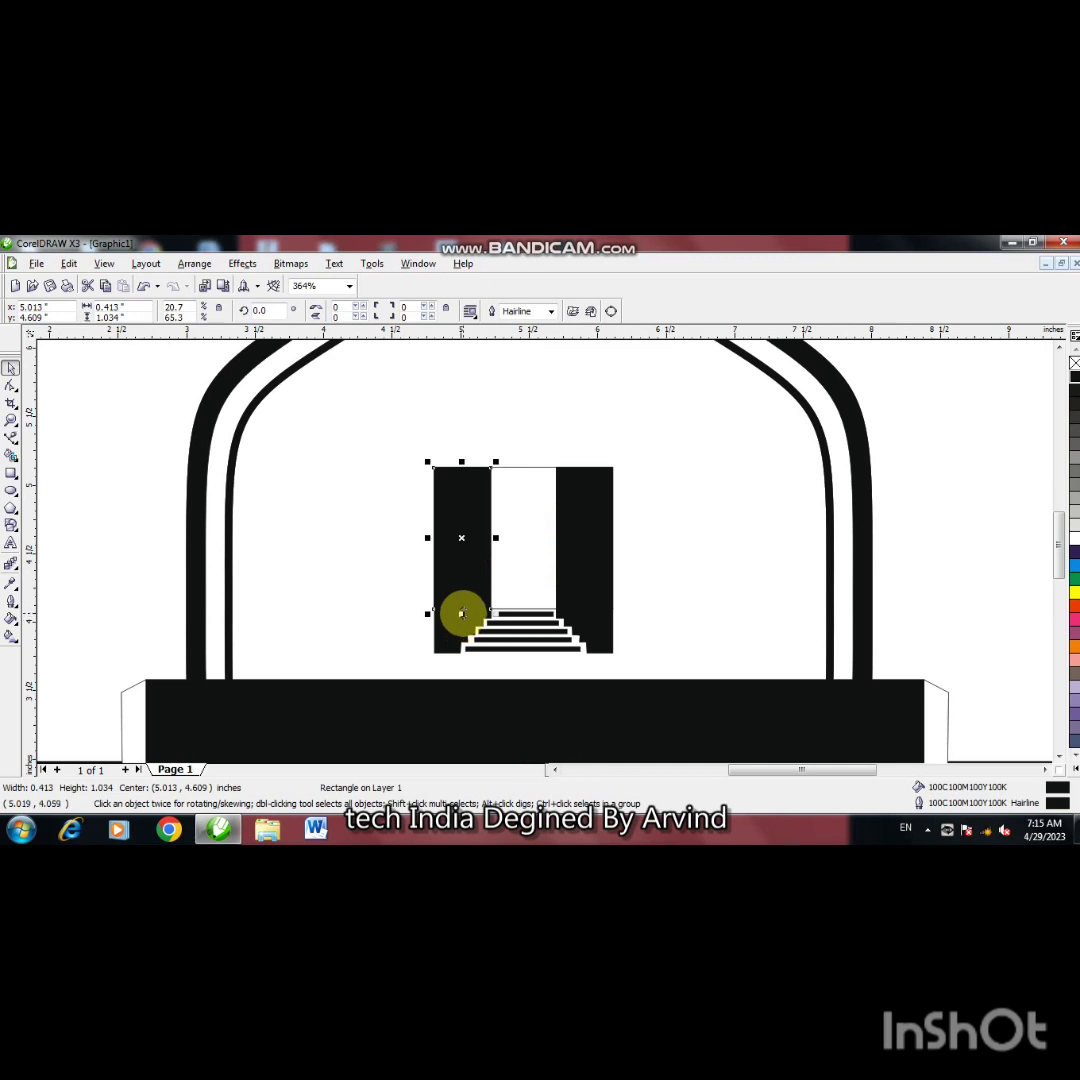
pyautogui.keyDown('shift'); pyautogui.click(600, 561); pyautogui.keyUp('shift')
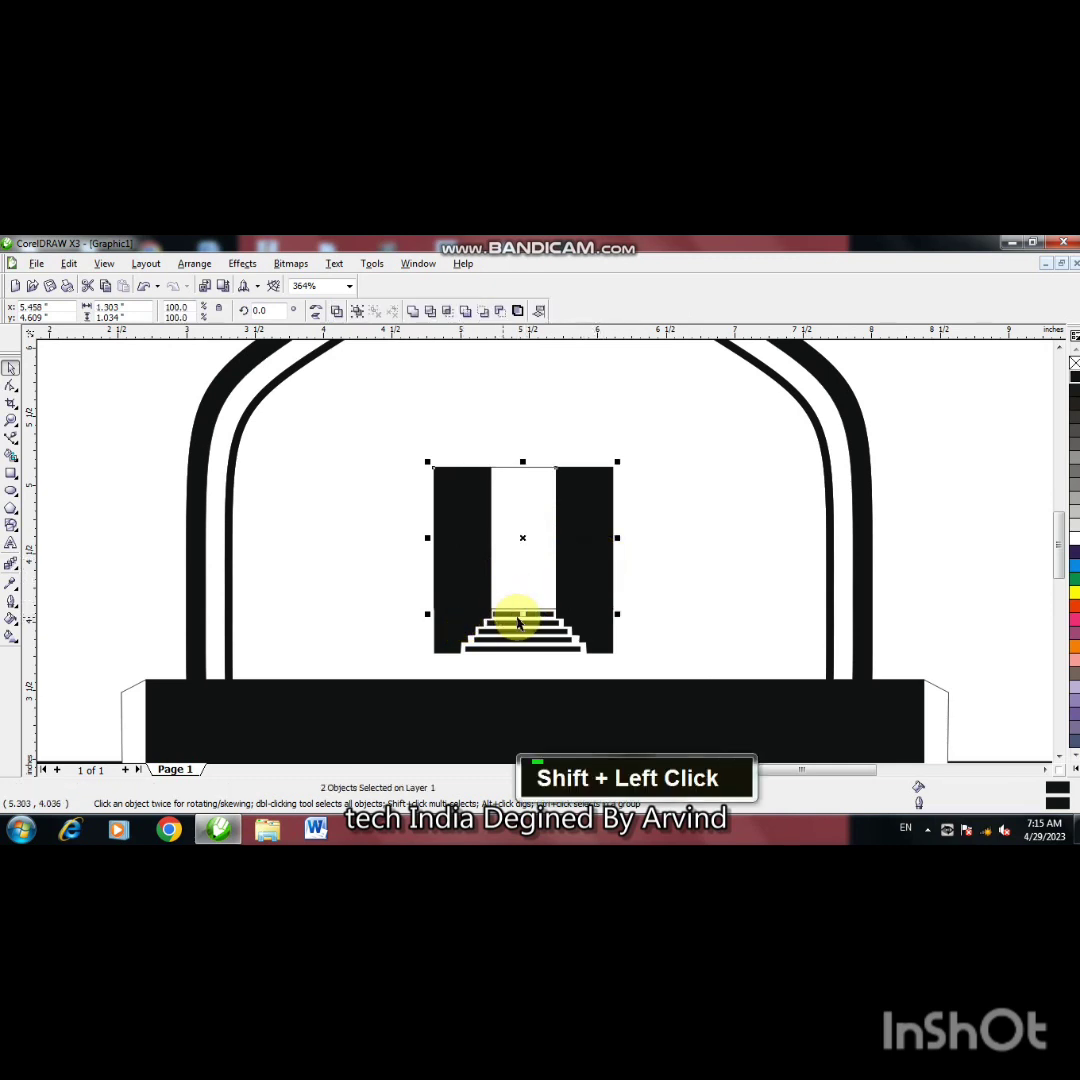
pyautogui.moveTo(520, 614); pyautogui.dragTo(545, 569)
pyautogui.press('F2')
pyautogui.click(522, 604)
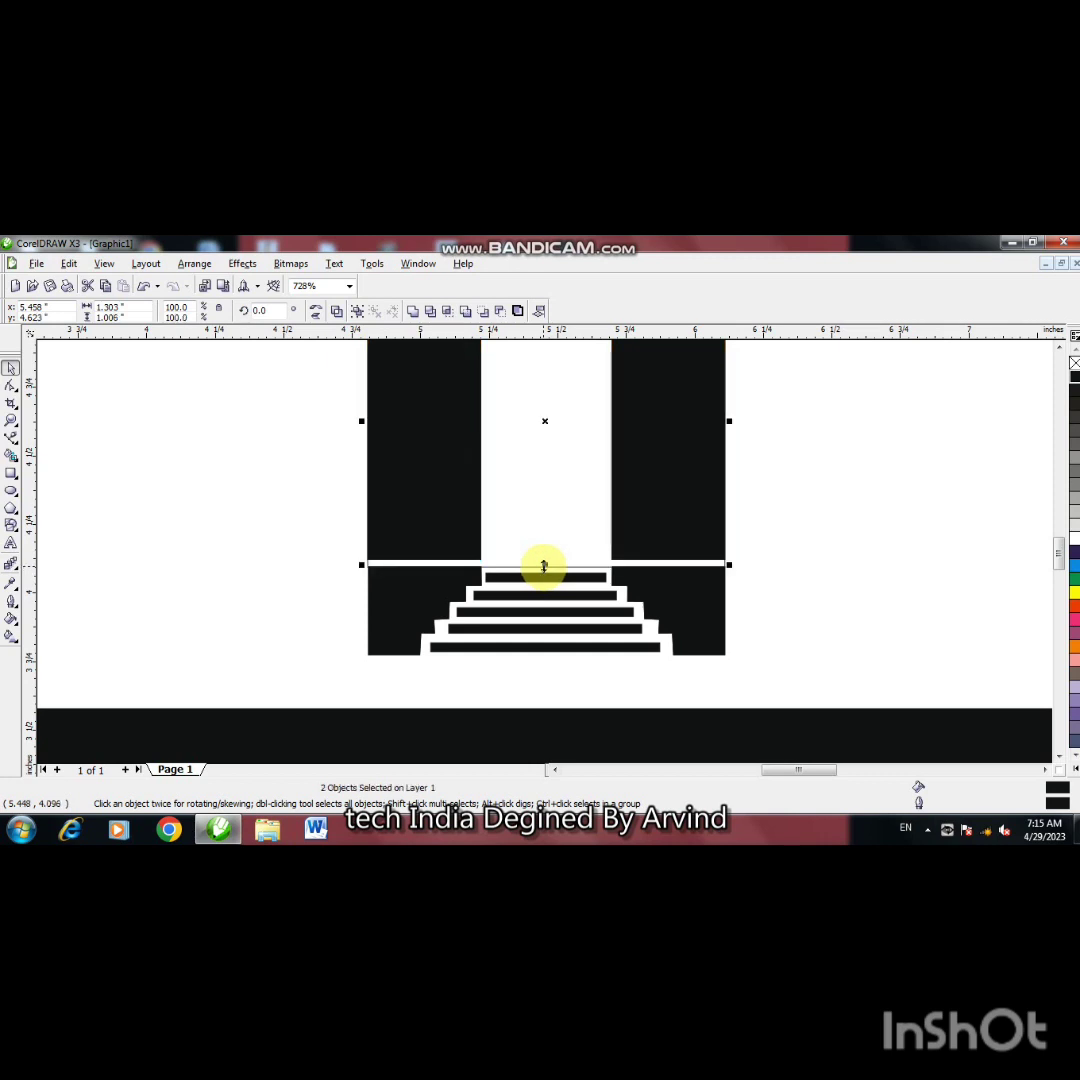
pyautogui.click(521, 492)
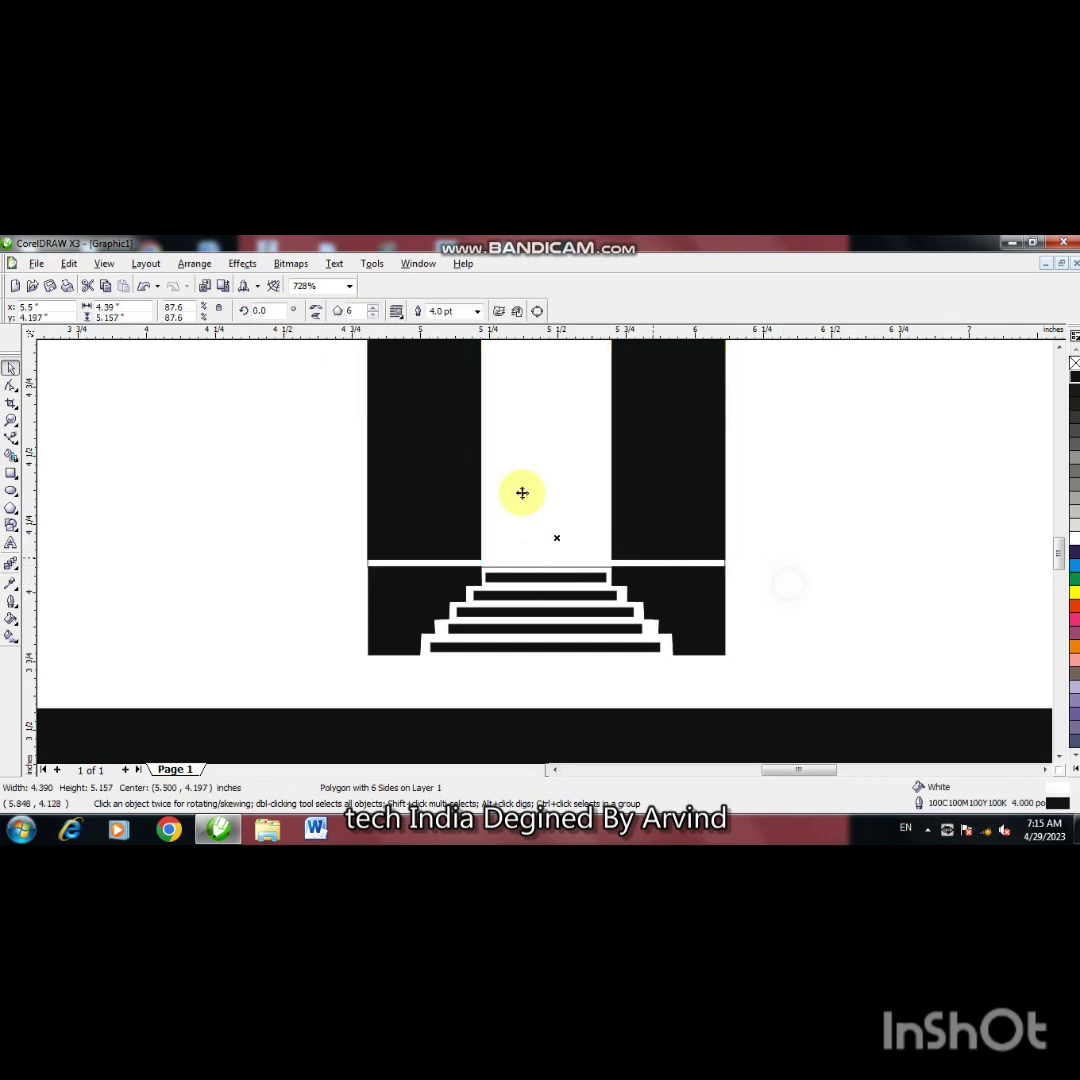
# Step: Duplicate the left column, narrow the copy to about 0.132 inches, and place it in the central opening just beside the left column
pyautogui.press('F3')
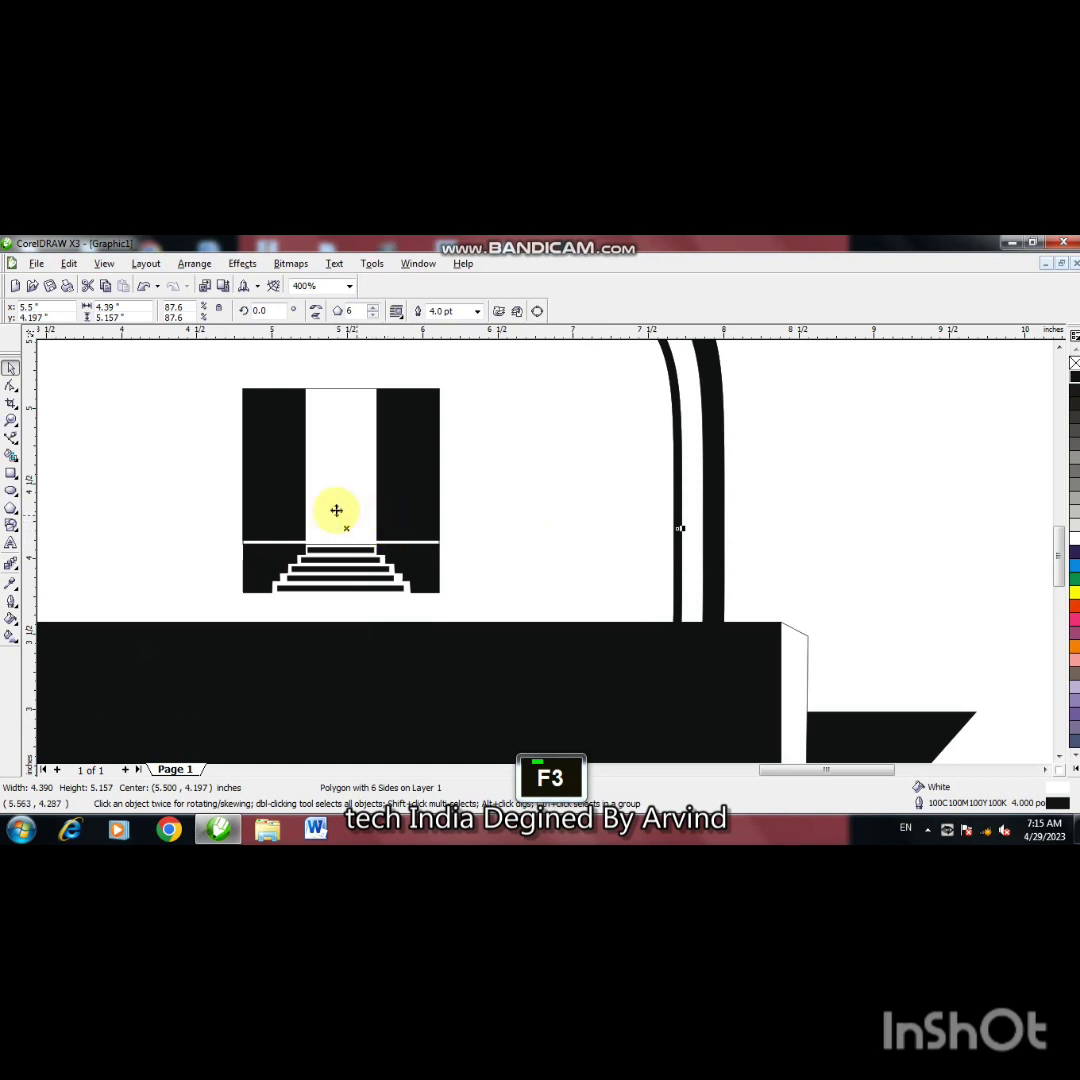
pyautogui.click(301, 505)
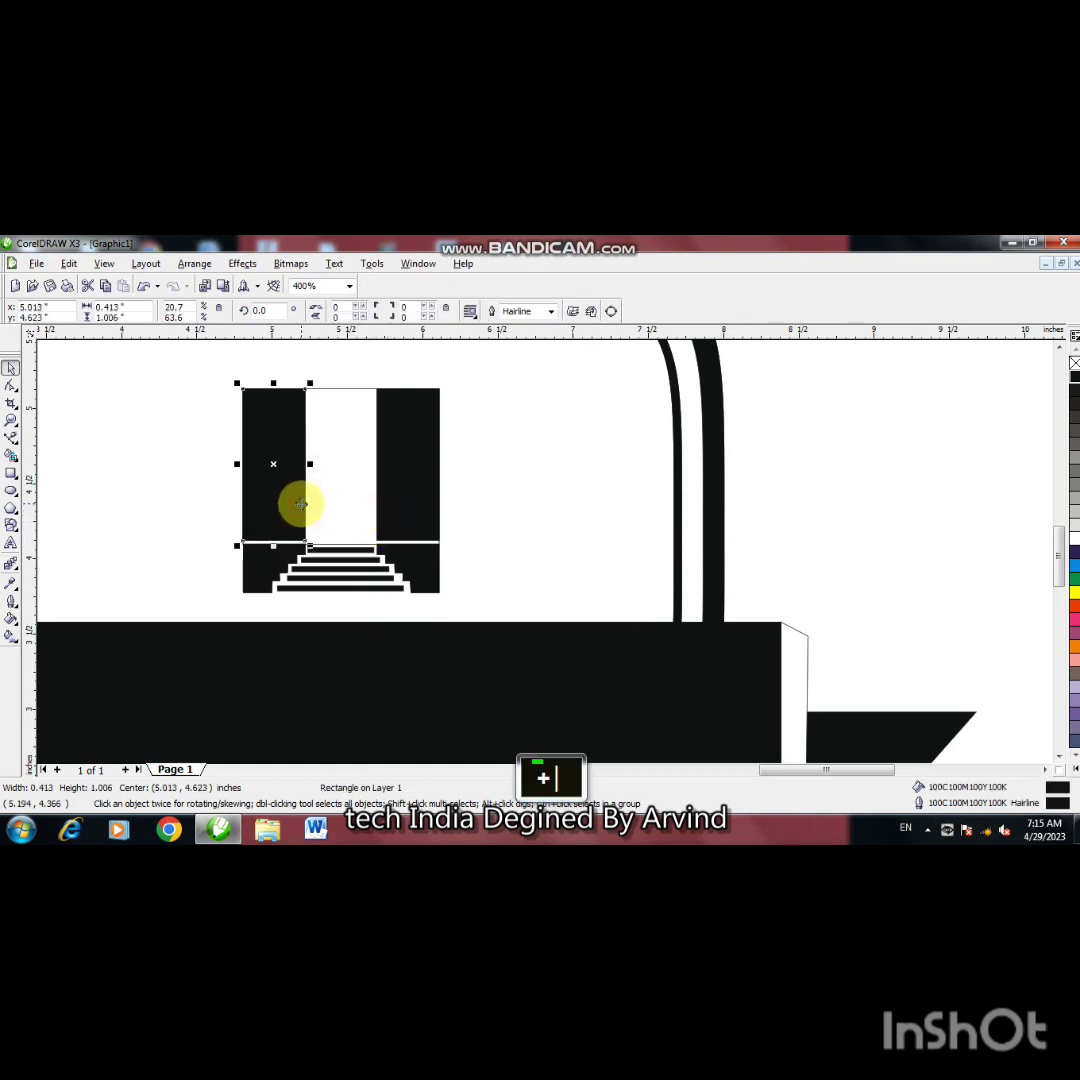
pyautogui.press('Right')
pyautogui.press('Right')
pyautogui.press('Right')
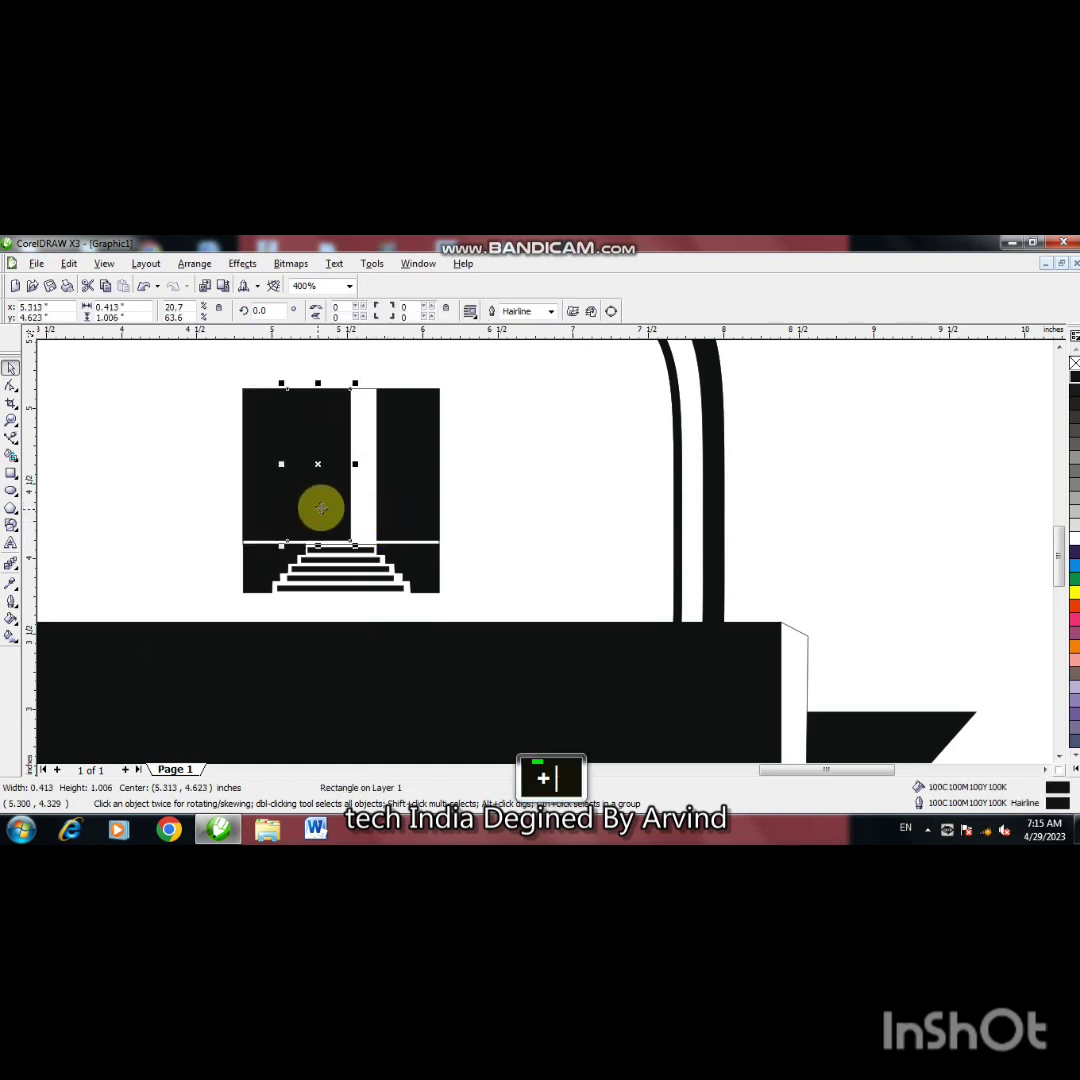
pyautogui.keyDown('shift'); pyautogui.moveTo(355, 464); pyautogui.dragTo(338, 469); pyautogui.keyUp('shift')
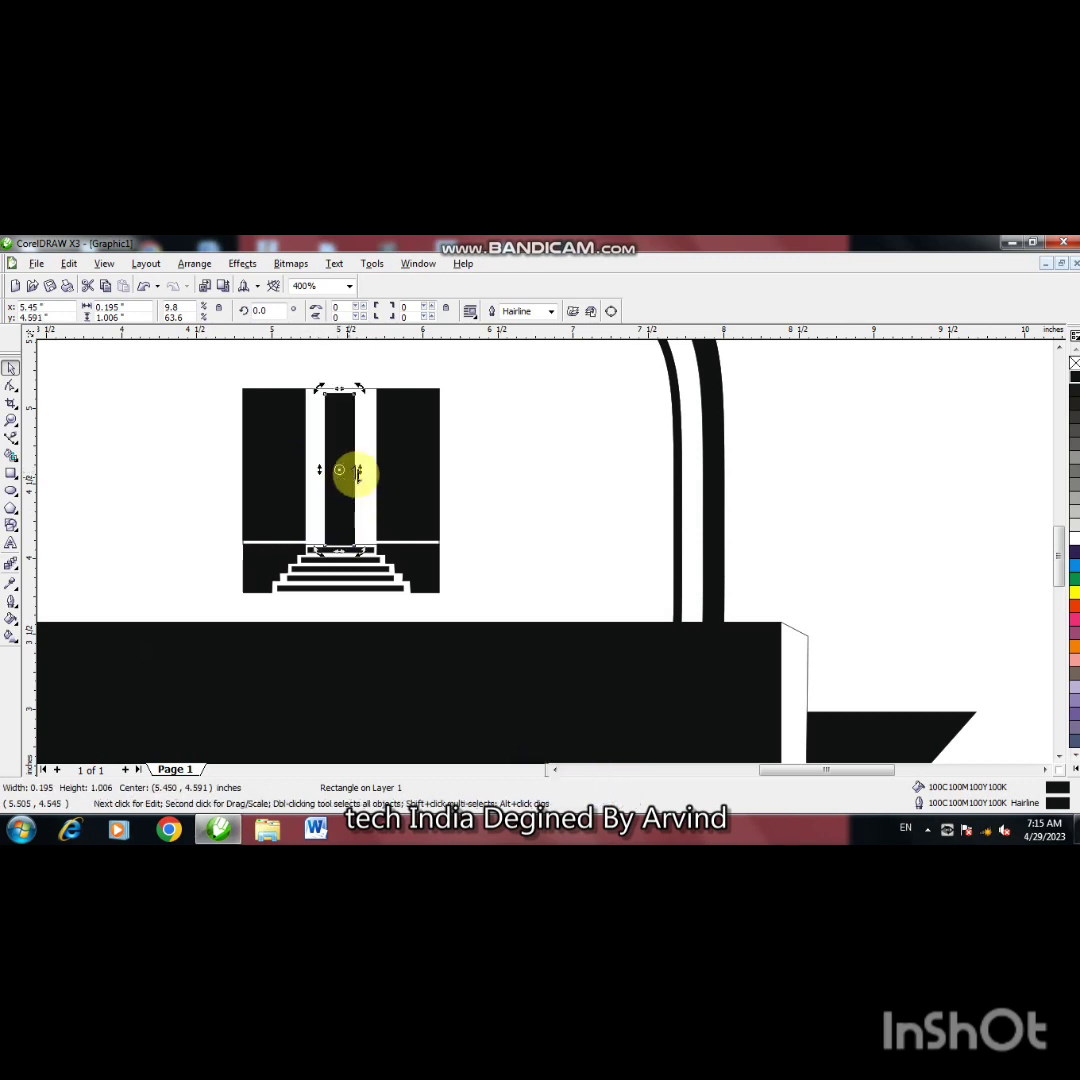
pyautogui.keyDown('shift'); pyautogui.moveTo(358, 469); pyautogui.dragTo(326, 463); pyautogui.keyUp('shift')
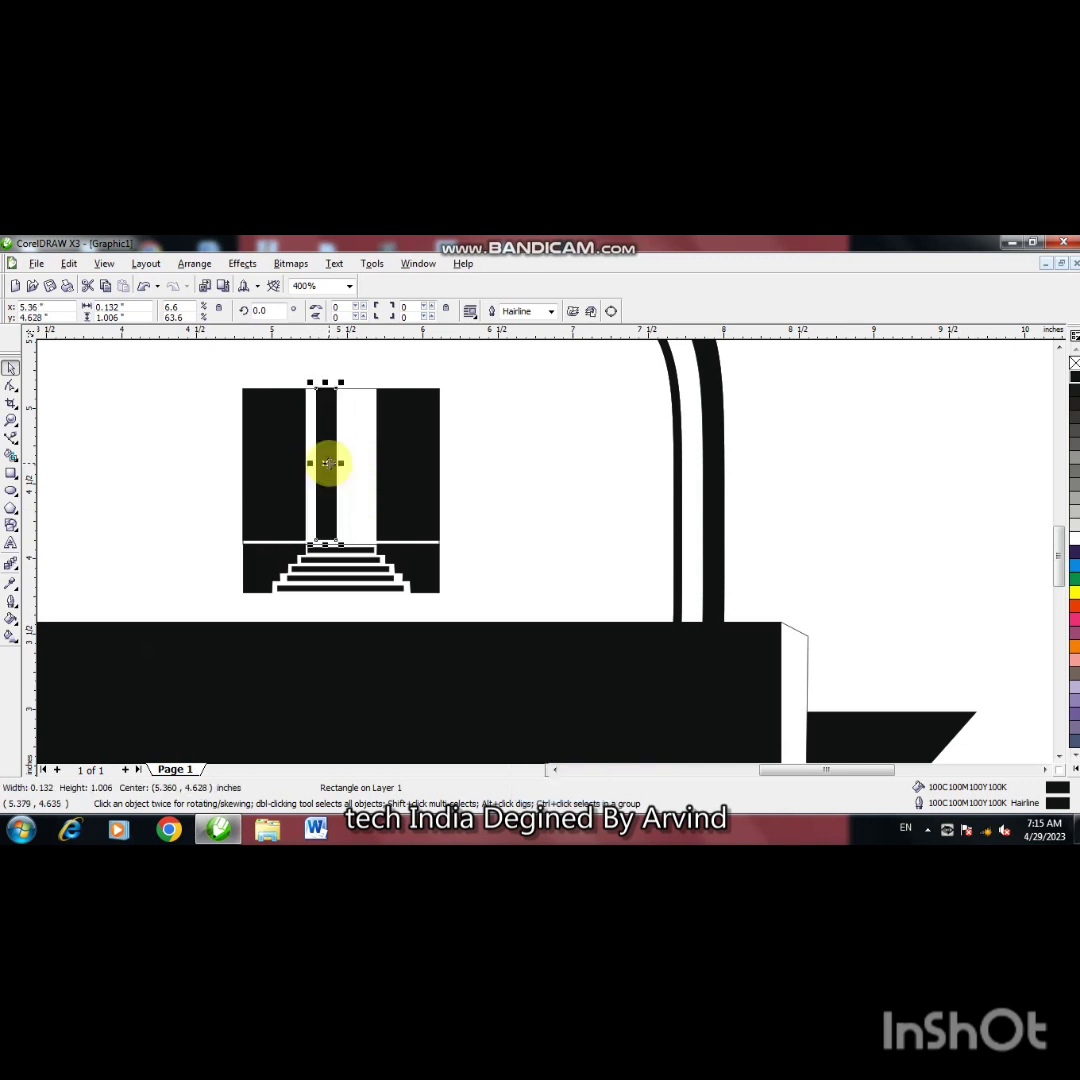
# Step: Duplicate the narrow pillar and move the copy 0.2 inches right within the central opening
pyautogui.press('+')
pyautogui.press('Right')
pyautogui.press('Right')
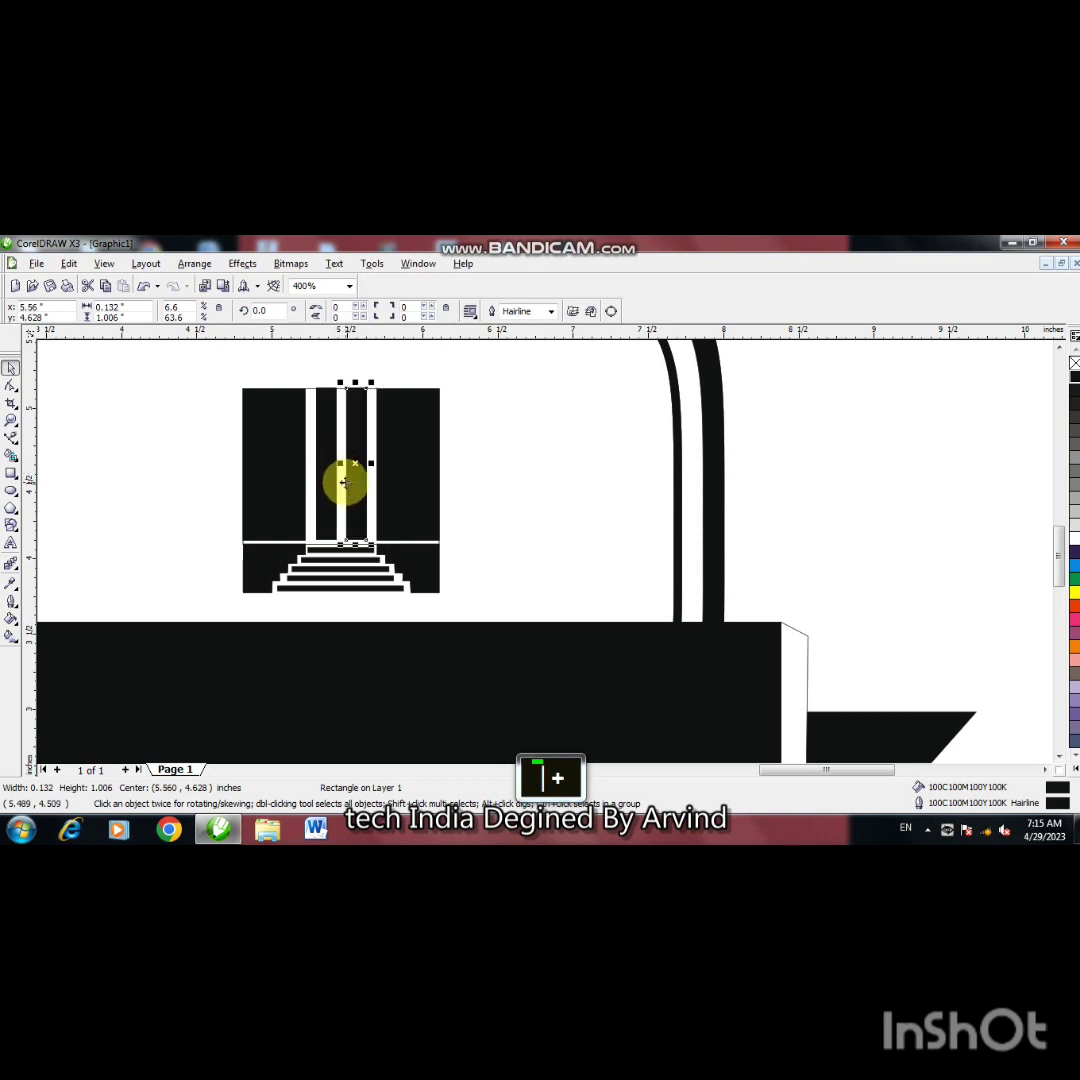
# Step: Shift the right narrow pillar slightly left to about x 5.552 inches to even out the gaps in the central opening
pyautogui.press('F2')
pyautogui.click(347, 483)
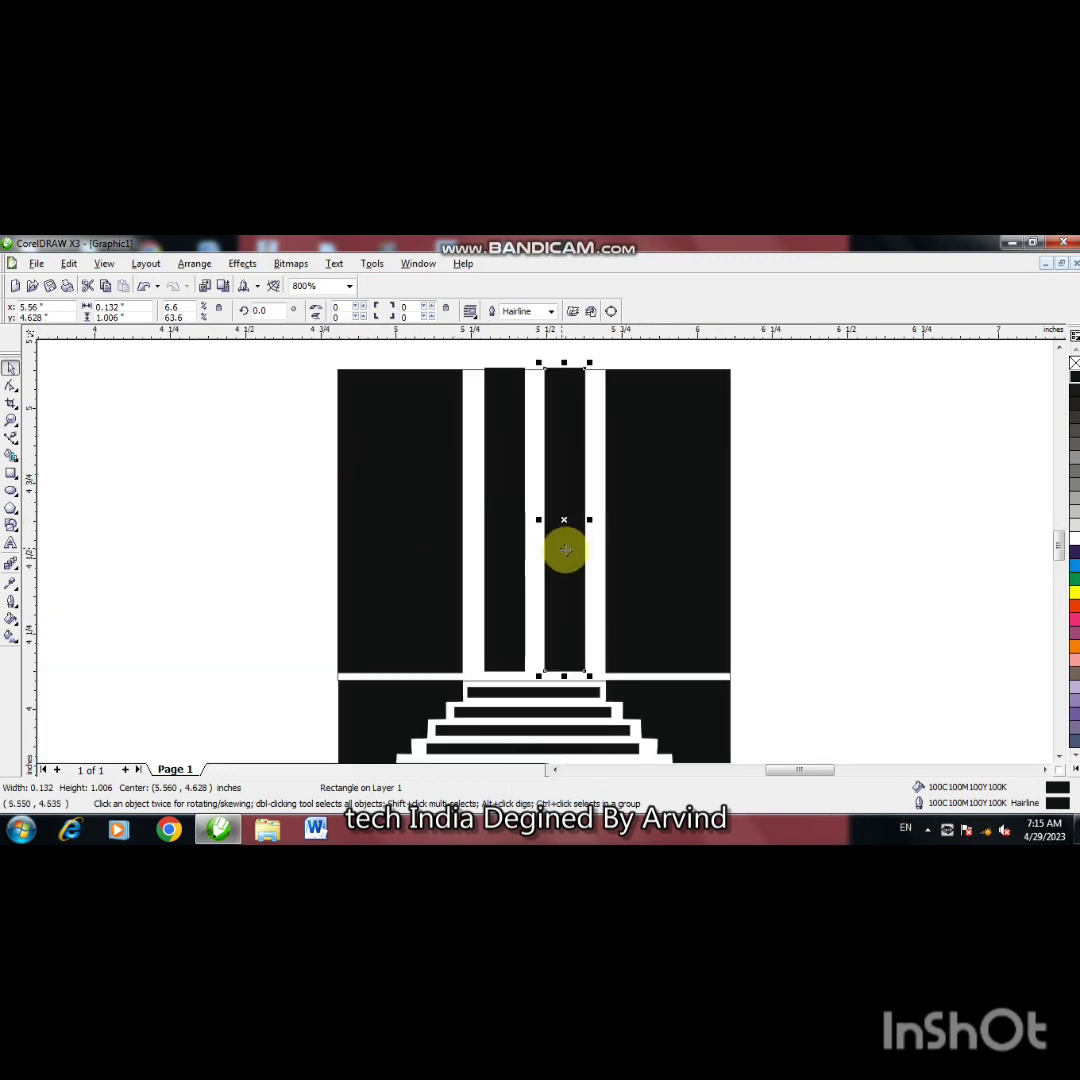
pyautogui.doubleClick(571, 558)
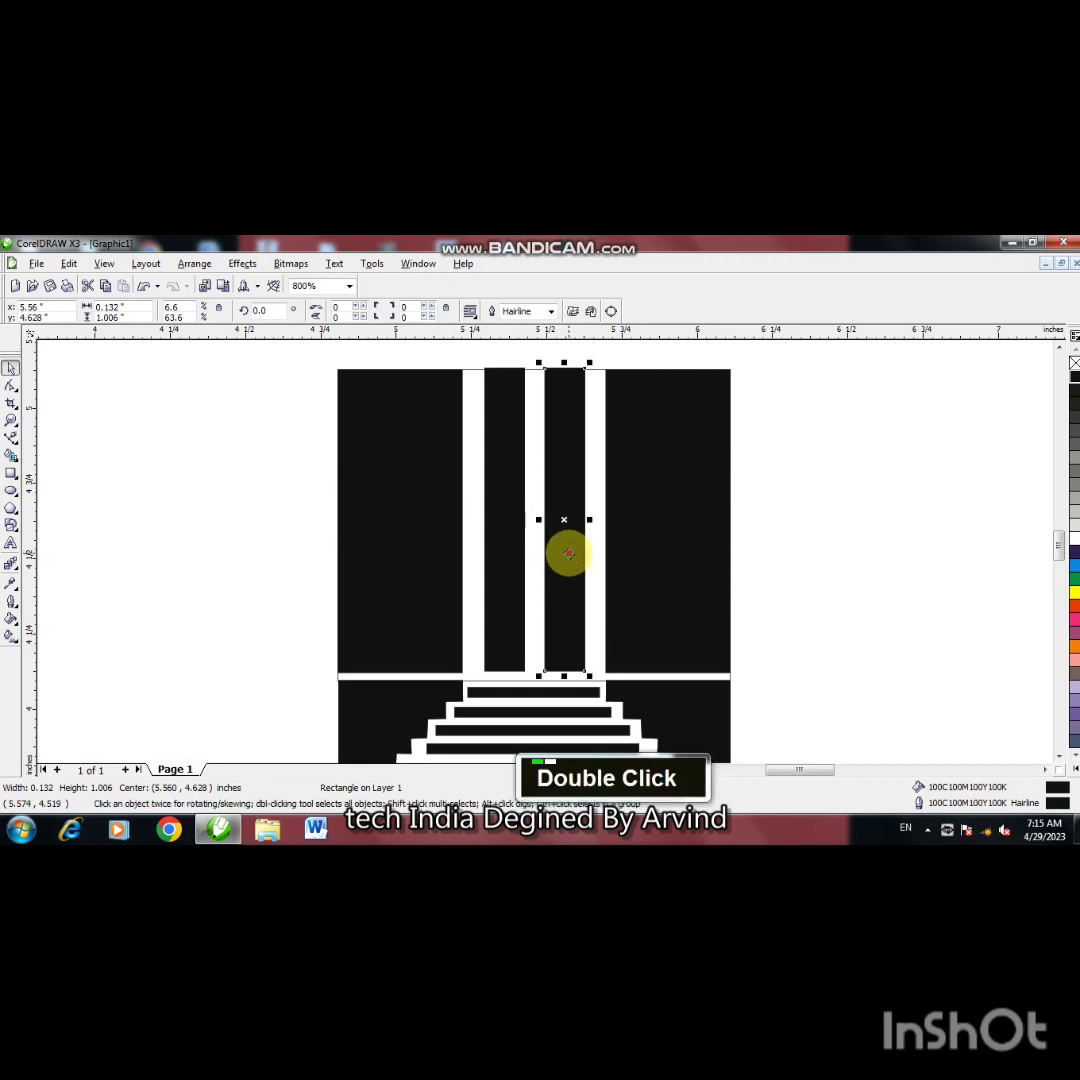
pyautogui.moveTo(568, 553); pyautogui.dragTo(561, 553)
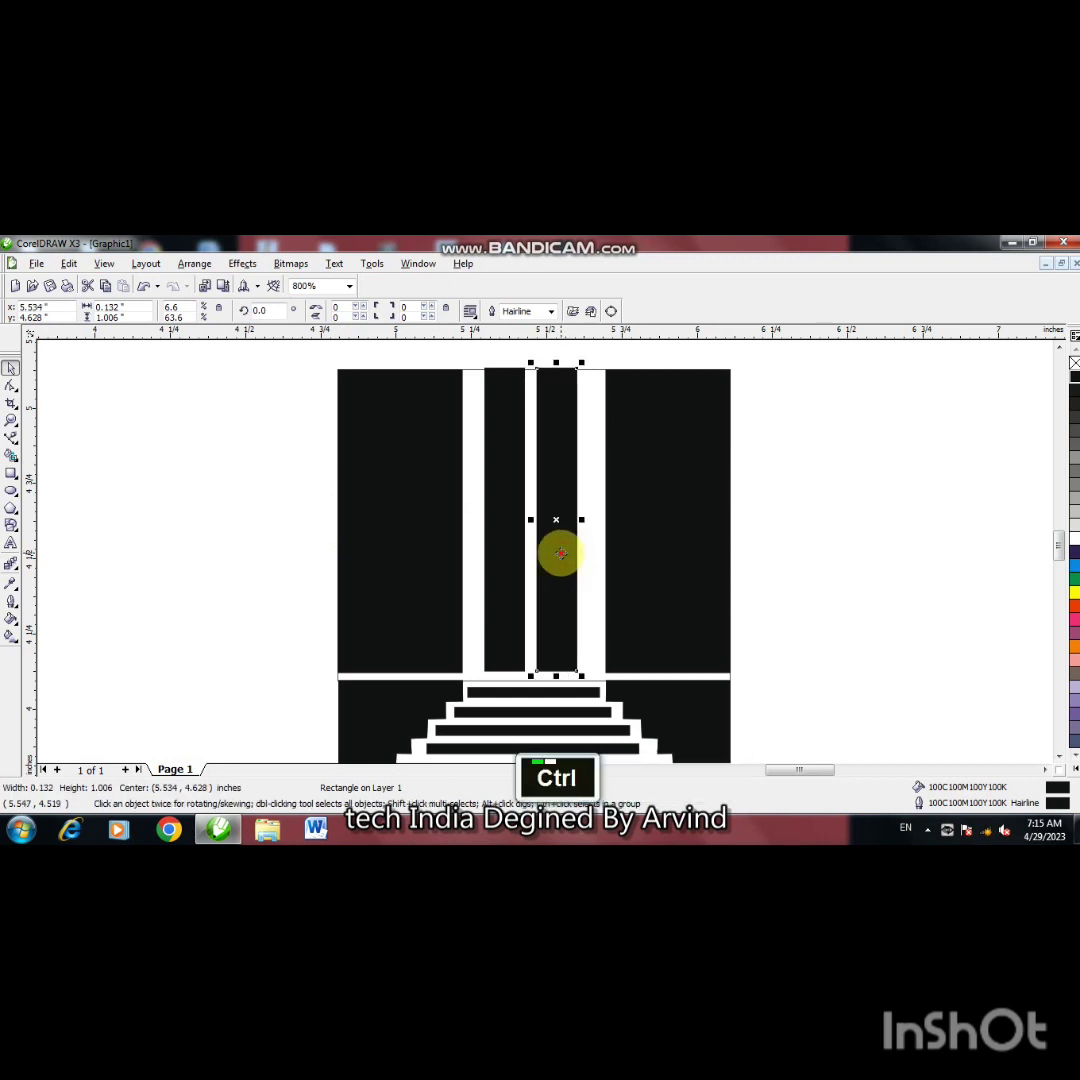
pyautogui.keyDown('ctrl'); pyautogui.click(561, 553); pyautogui.keyUp('ctrl')
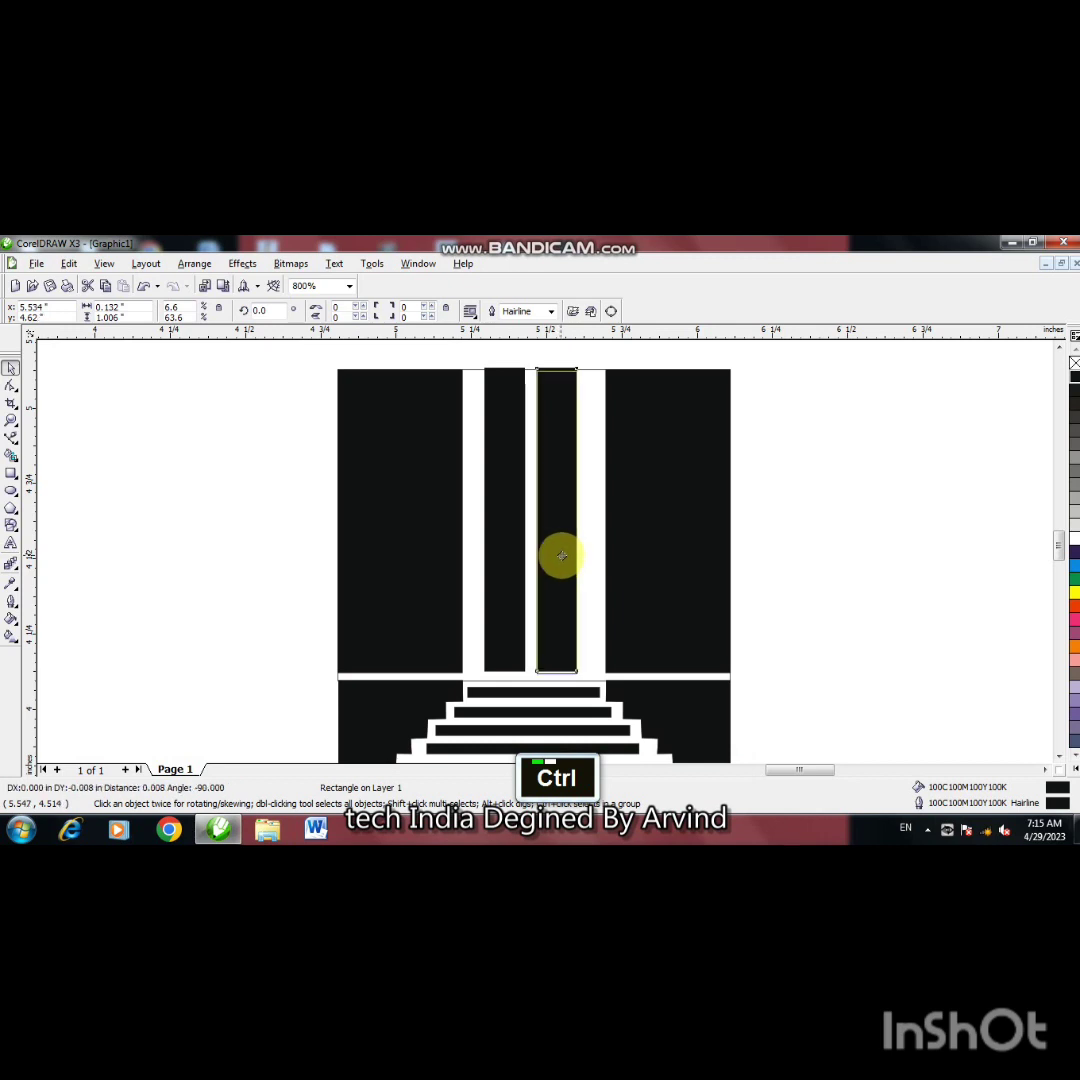
pyautogui.moveTo(561, 555); pyautogui.dragTo(566, 557)
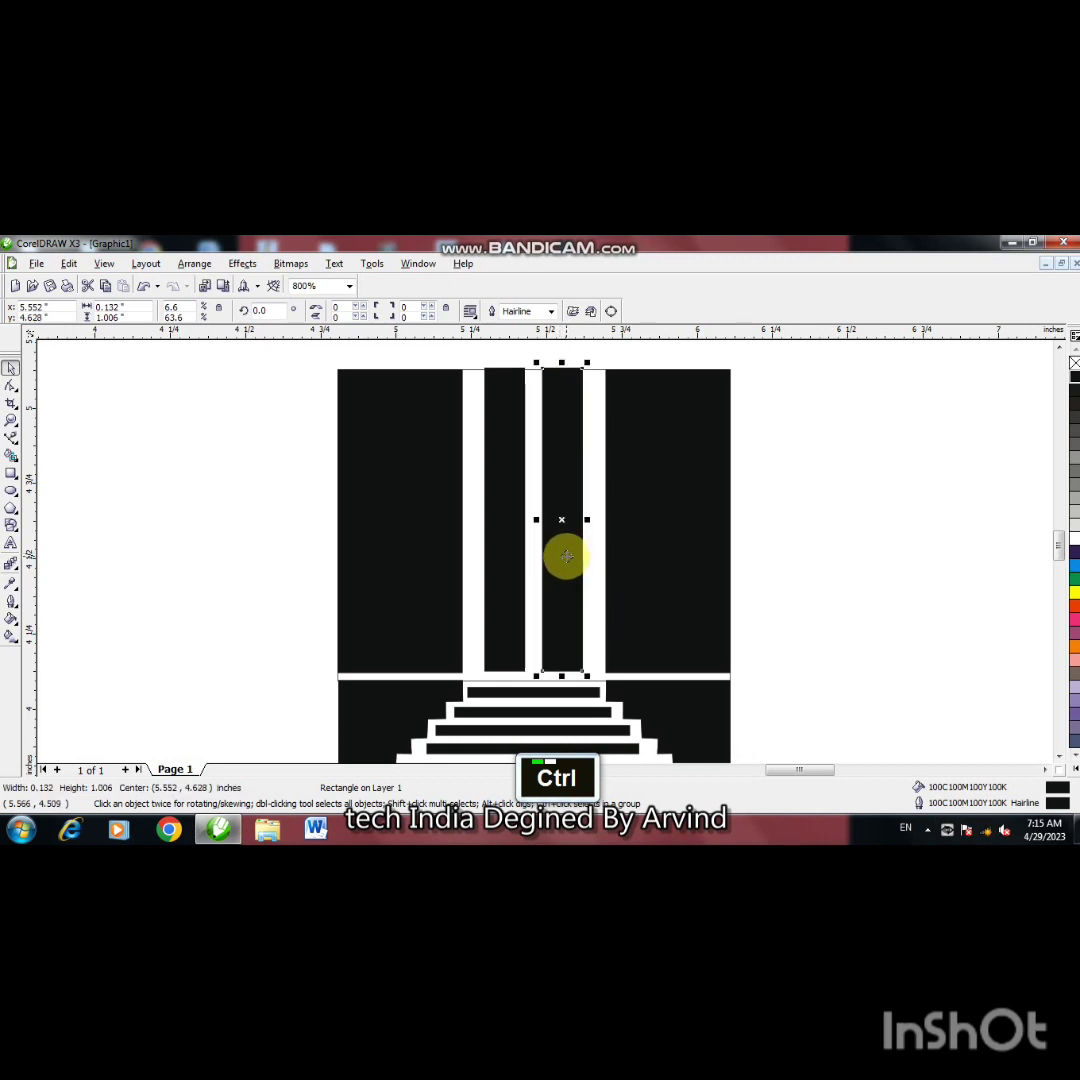
pyautogui.click(870, 579)
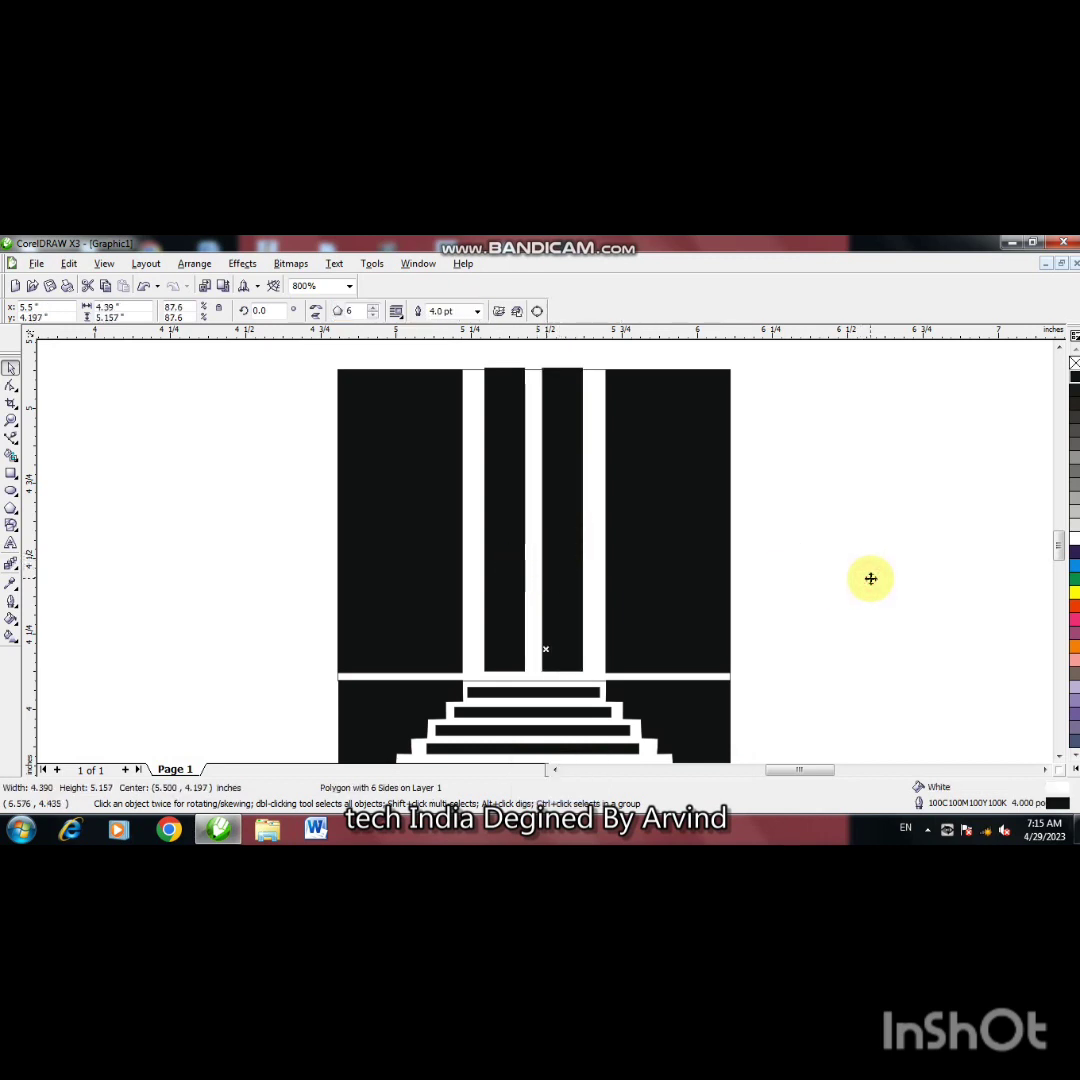
# Step: Lower the left narrow pillar to about y 4.623 inches so its top edge aligns with the outline rectangle
pyautogui.press('F2')
pyautogui.moveTo(497, 374); pyautogui.dragTo(526, 393)
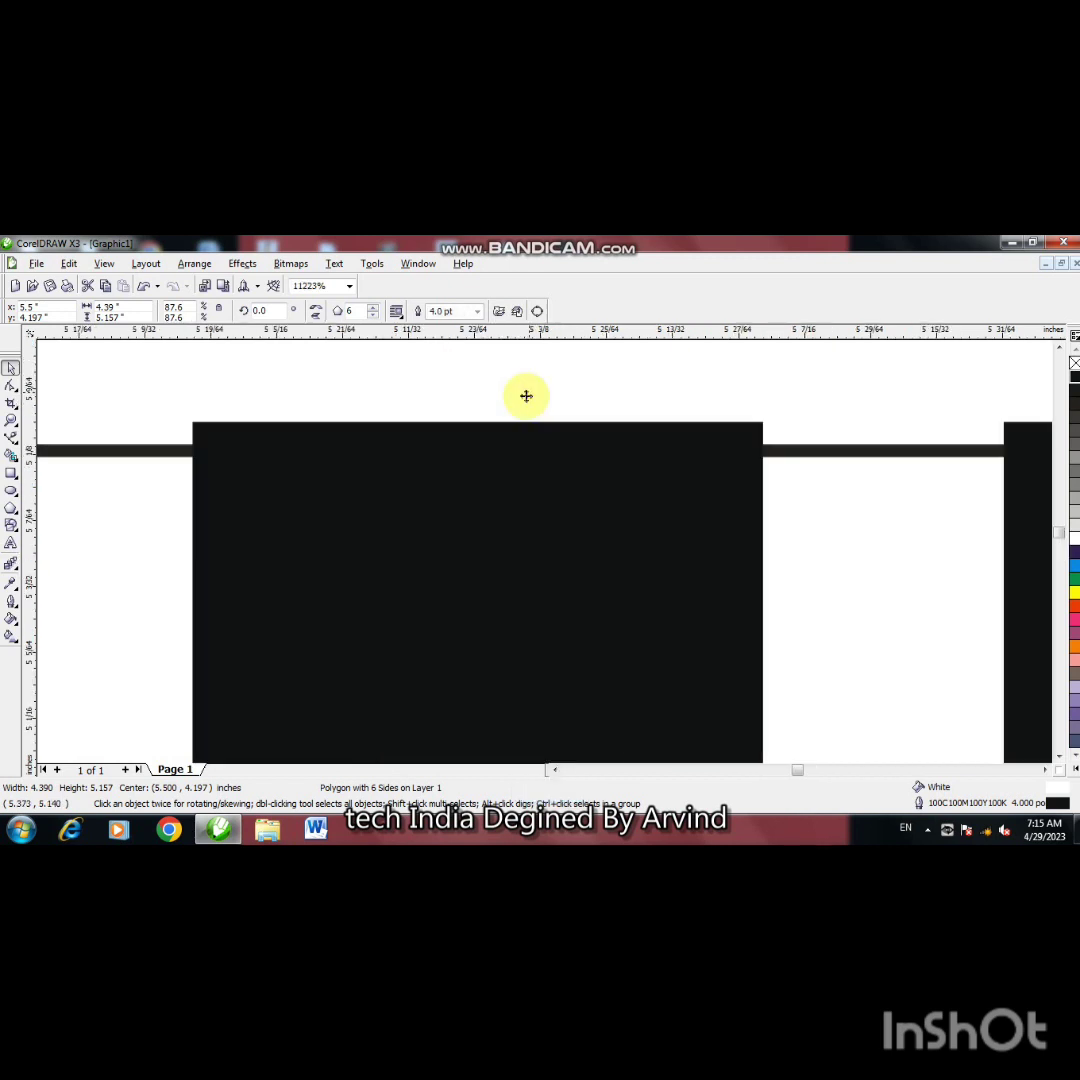
pyautogui.click(522, 540)
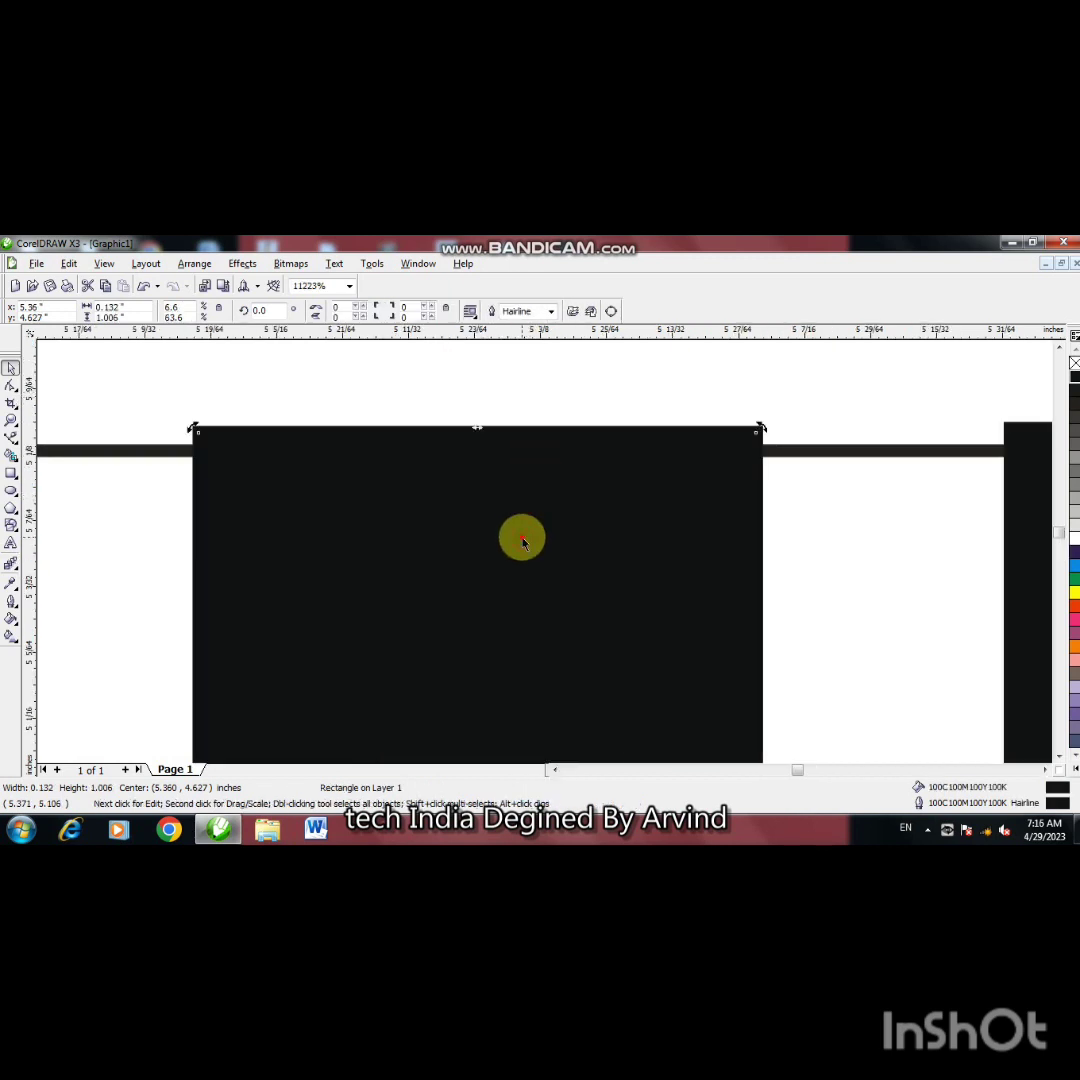
pyautogui.keyDown('ctrl'); pyautogui.click(521, 542); pyautogui.keyUp('ctrl')
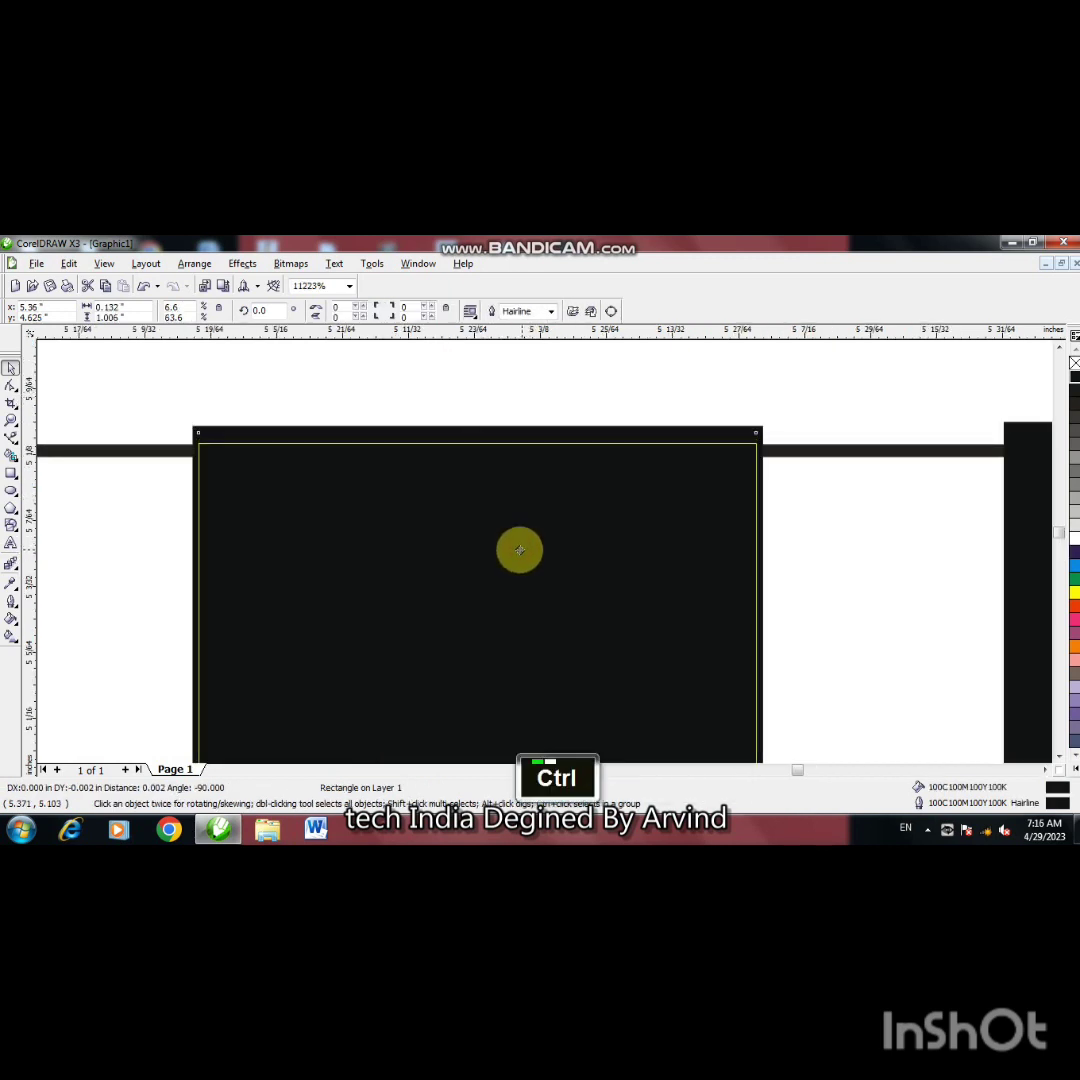
pyautogui.moveTo(520, 550); pyautogui.dragTo(518, 553)
pyautogui.keyDown('ctrl'); pyautogui.click(519, 556); pyautogui.keyUp('ctrl')
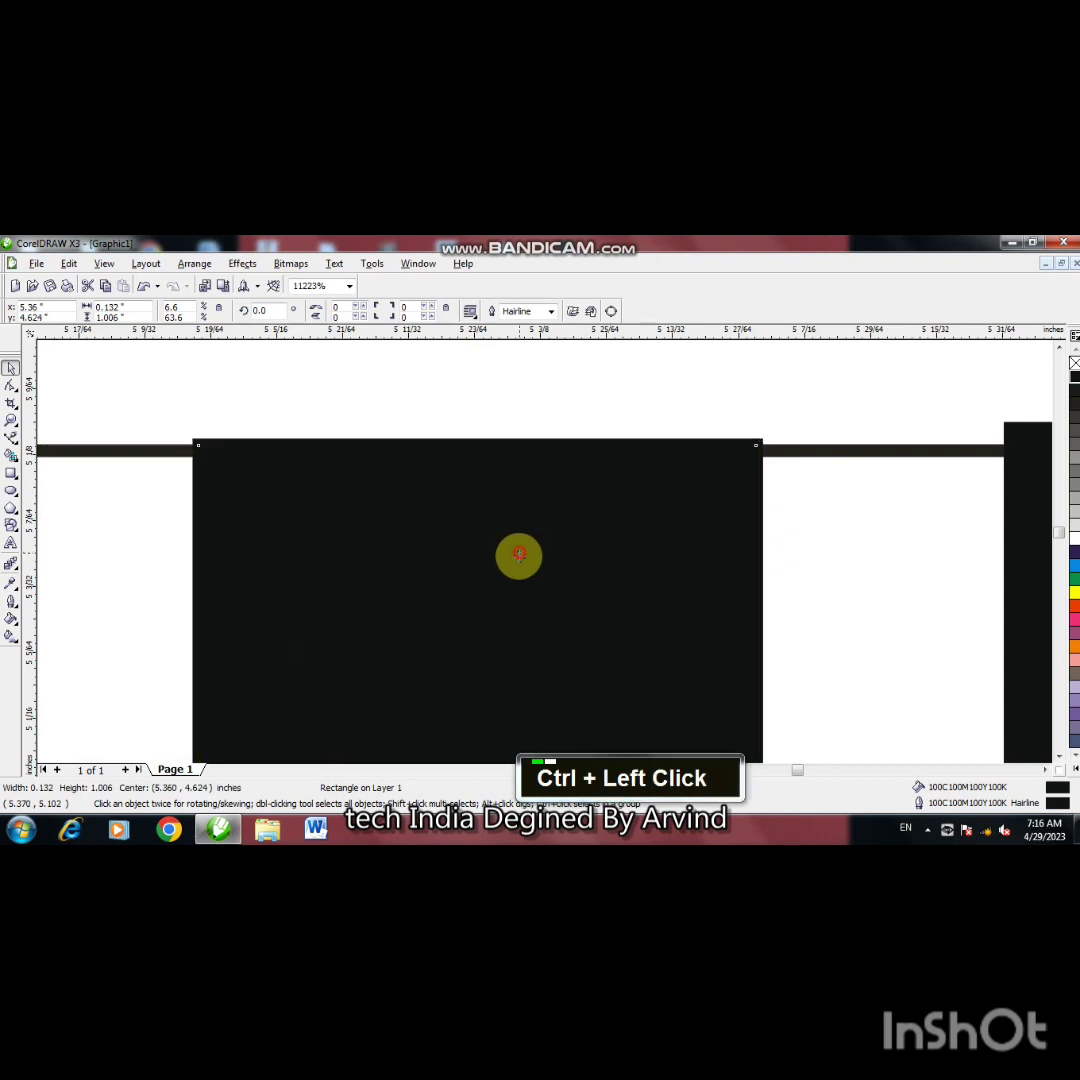
pyautogui.keyDown('ctrl'); pyautogui.click(519, 556); pyautogui.keyUp('ctrl')
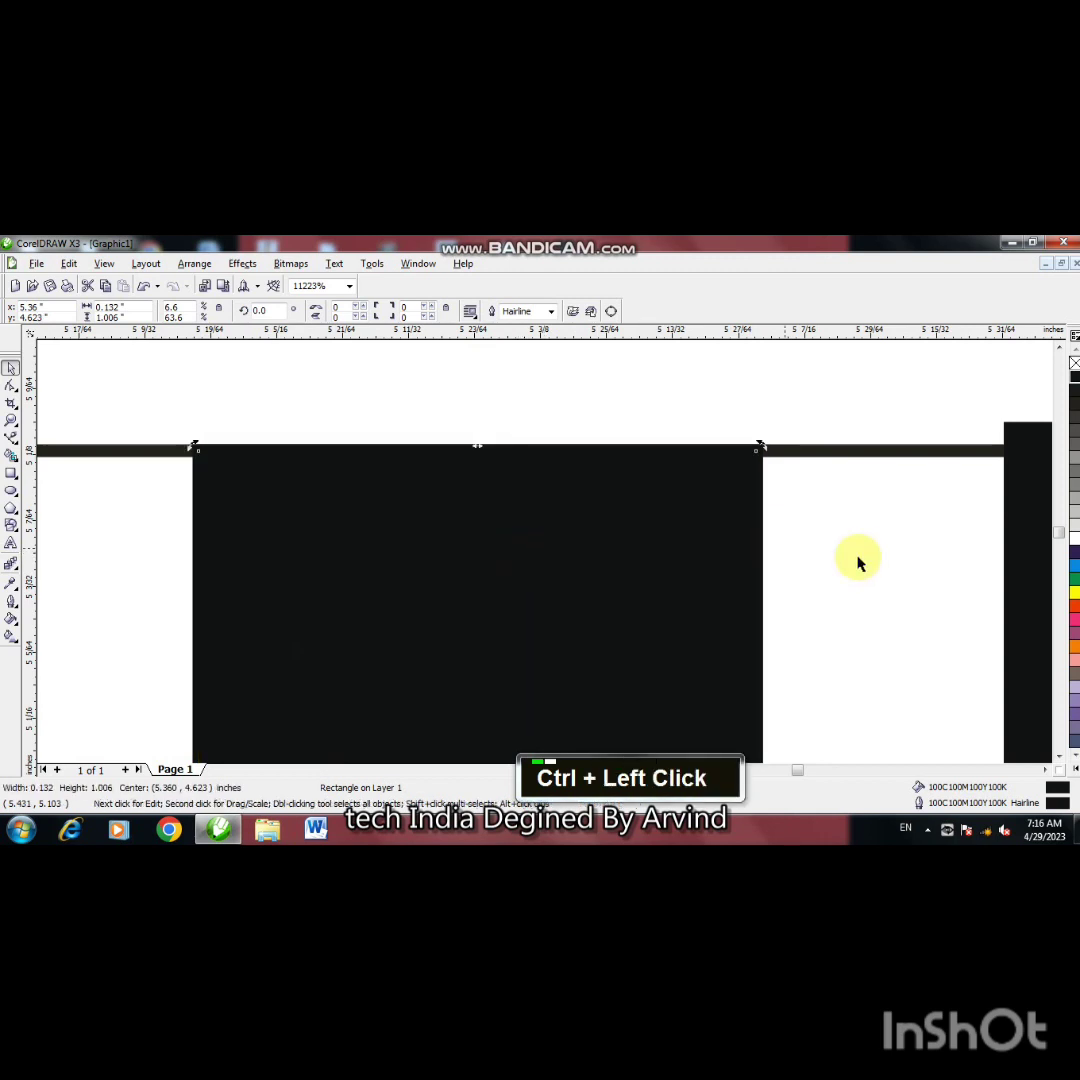
# Step: Lower the right narrow pillar to about y 4.623 inches, level with the outline's top edge
pyautogui.keyDown('ctrl'); pyautogui.click(1047, 583); pyautogui.keyUp('ctrl')
pyautogui.doubleClick(1046, 771)
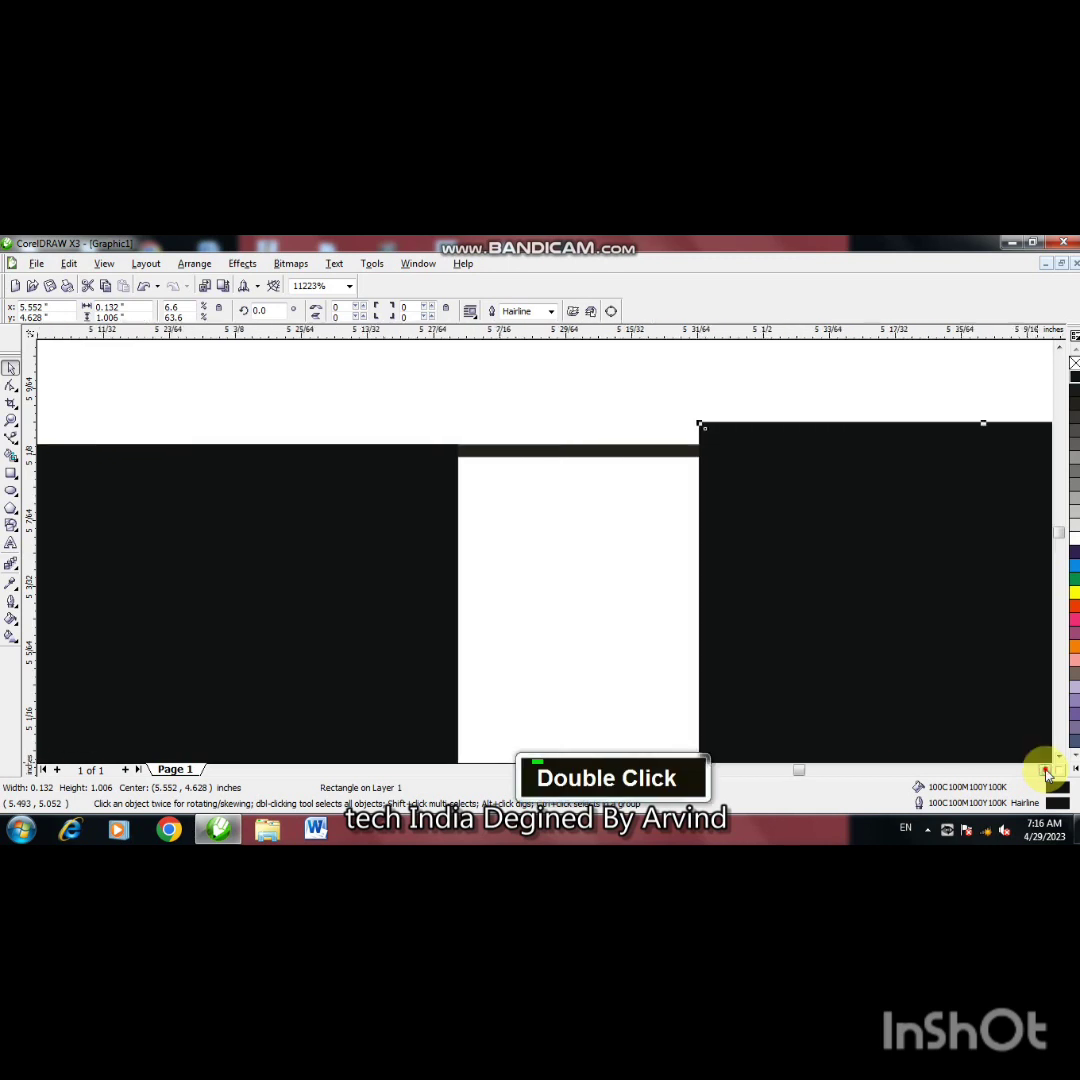
pyautogui.moveTo(446, 610); pyautogui.dragTo(445, 629)
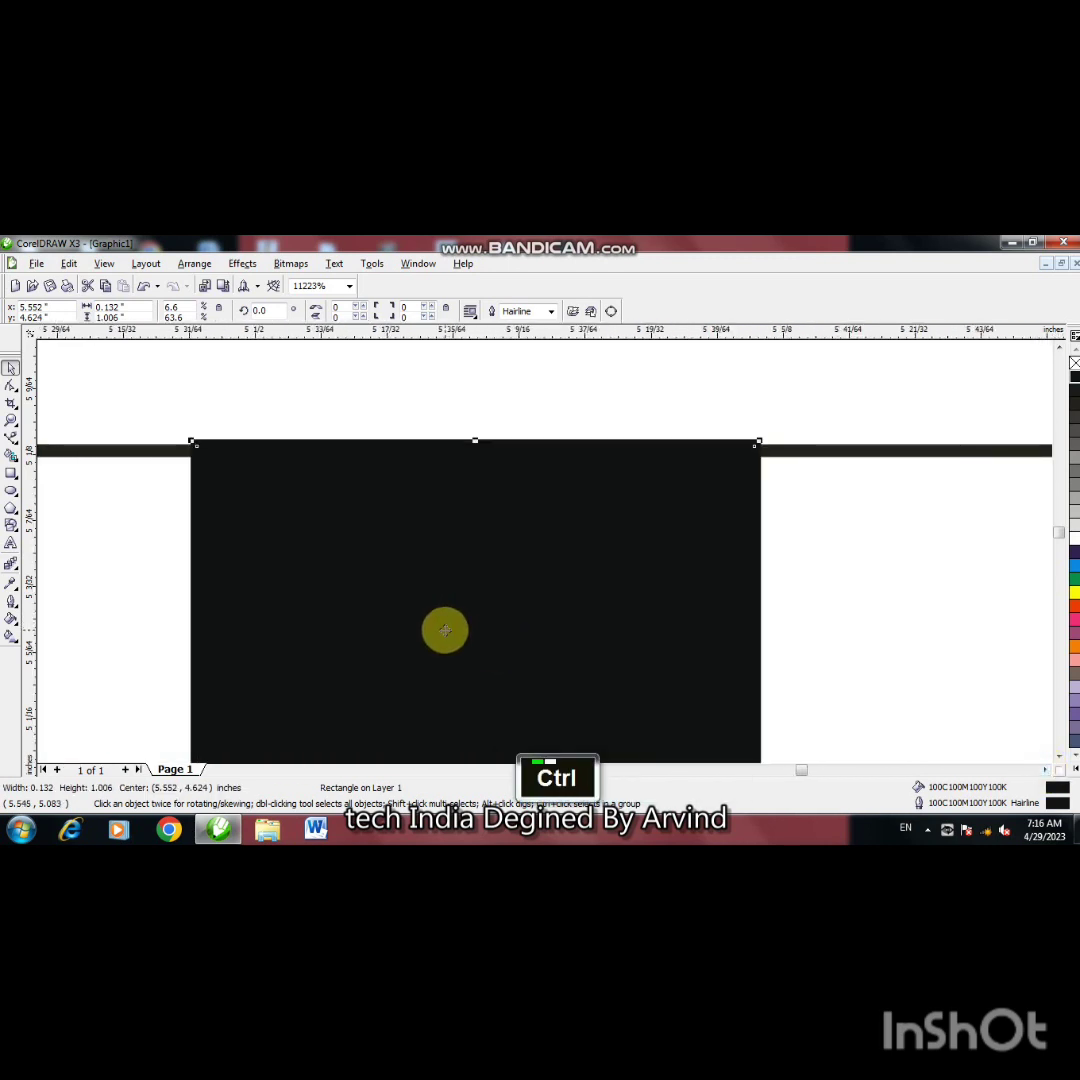
pyautogui.keyDown('ctrl'); pyautogui.click(445, 630); pyautogui.keyUp('ctrl')
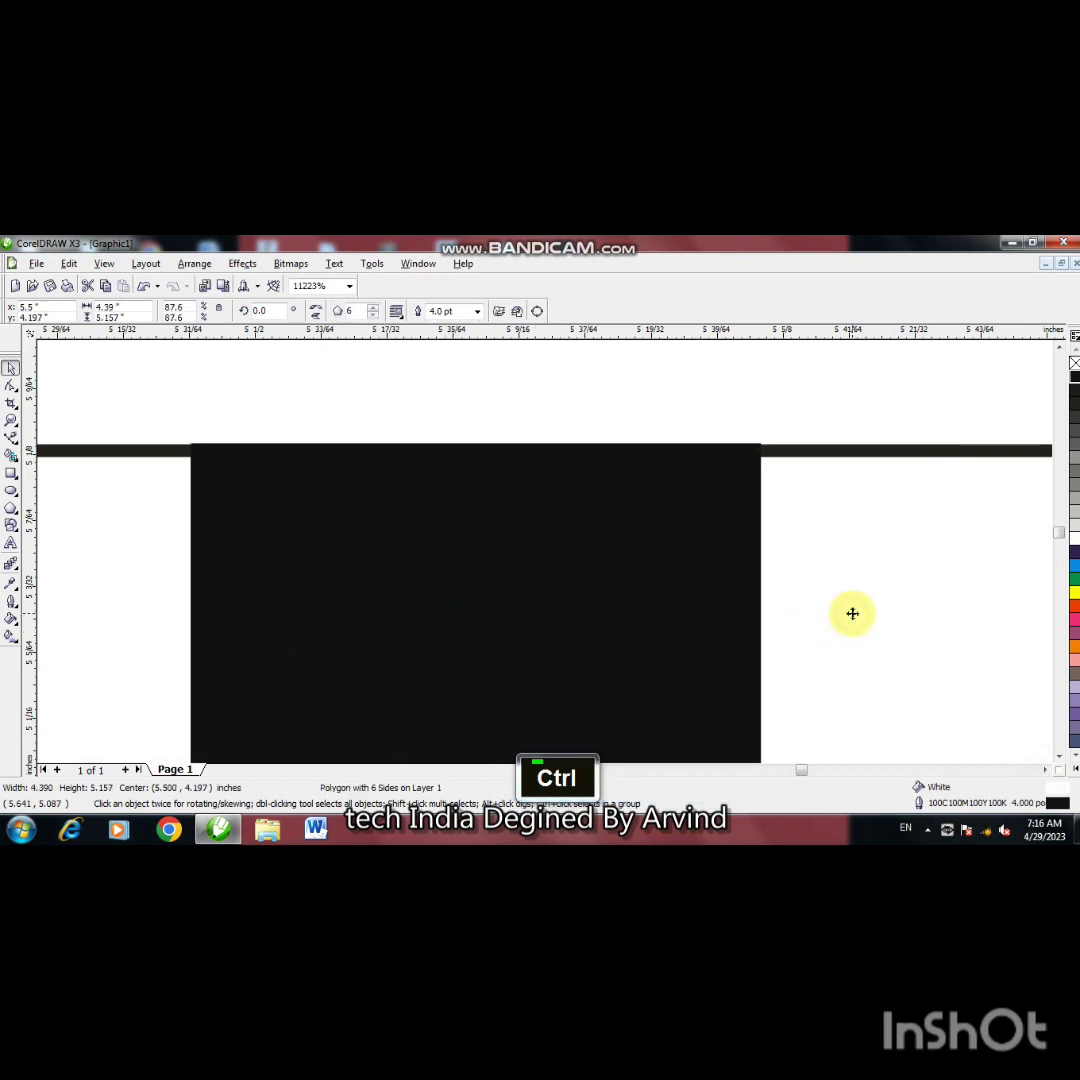
pyautogui.press('F4')
pyautogui.click(868, 513)
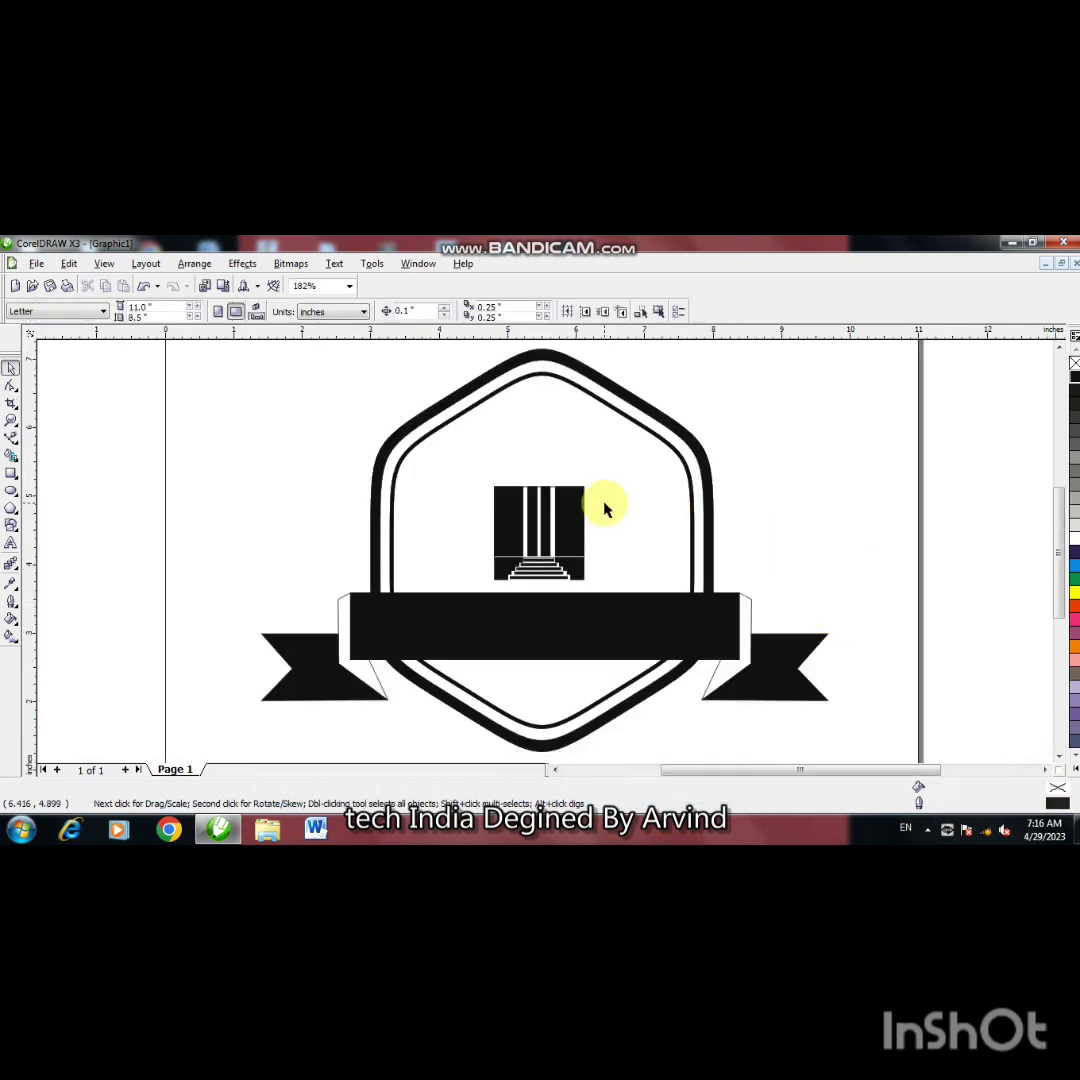
# Step: Duplicate the outline rectangle around the columns, flatten the copy to about 0.041 inches high, and place it just above the columns
pyautogui.press('F2')
pyautogui.click(481, 423)
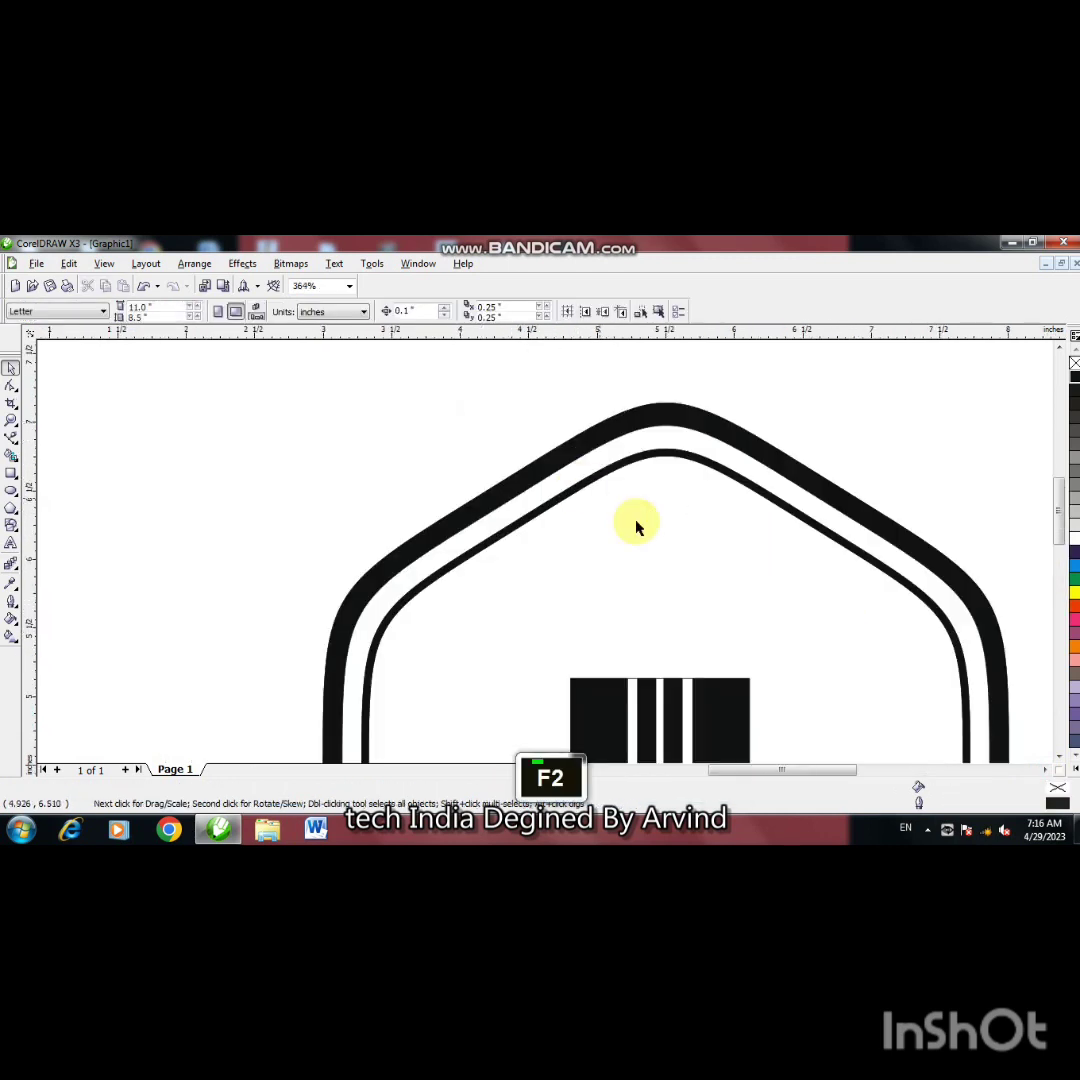
pyautogui.click(603, 704)
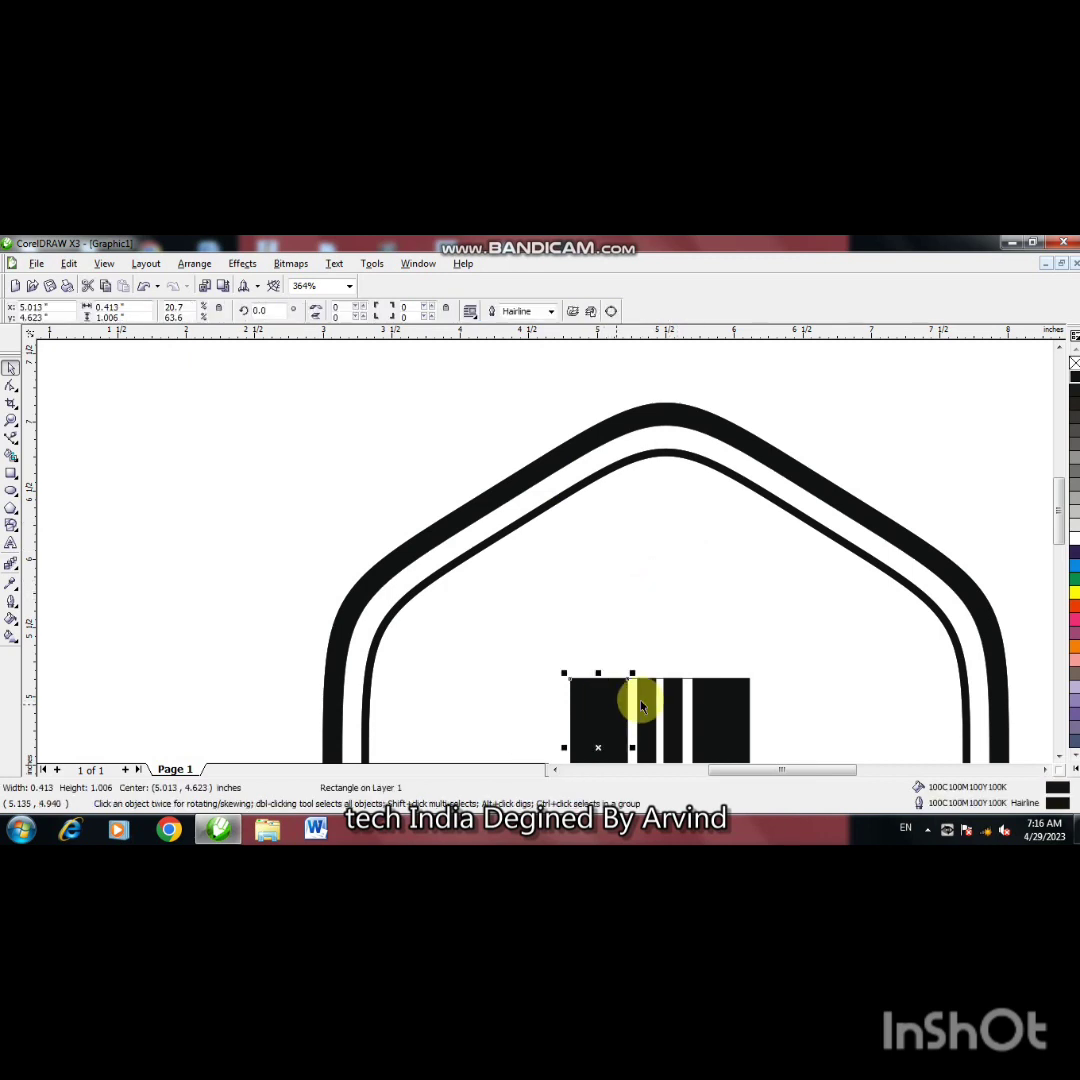
pyautogui.click(633, 684)
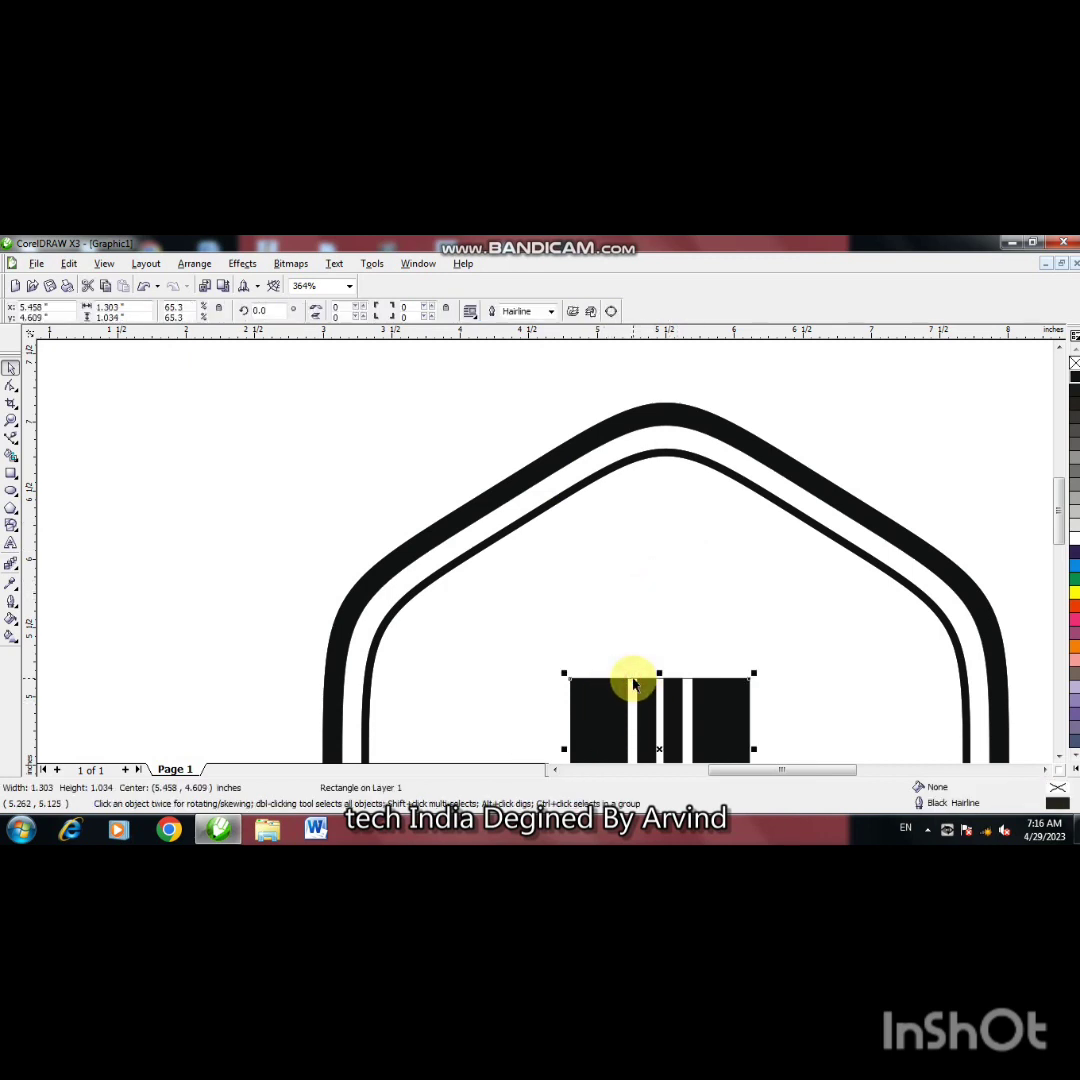
pyautogui.press('+')
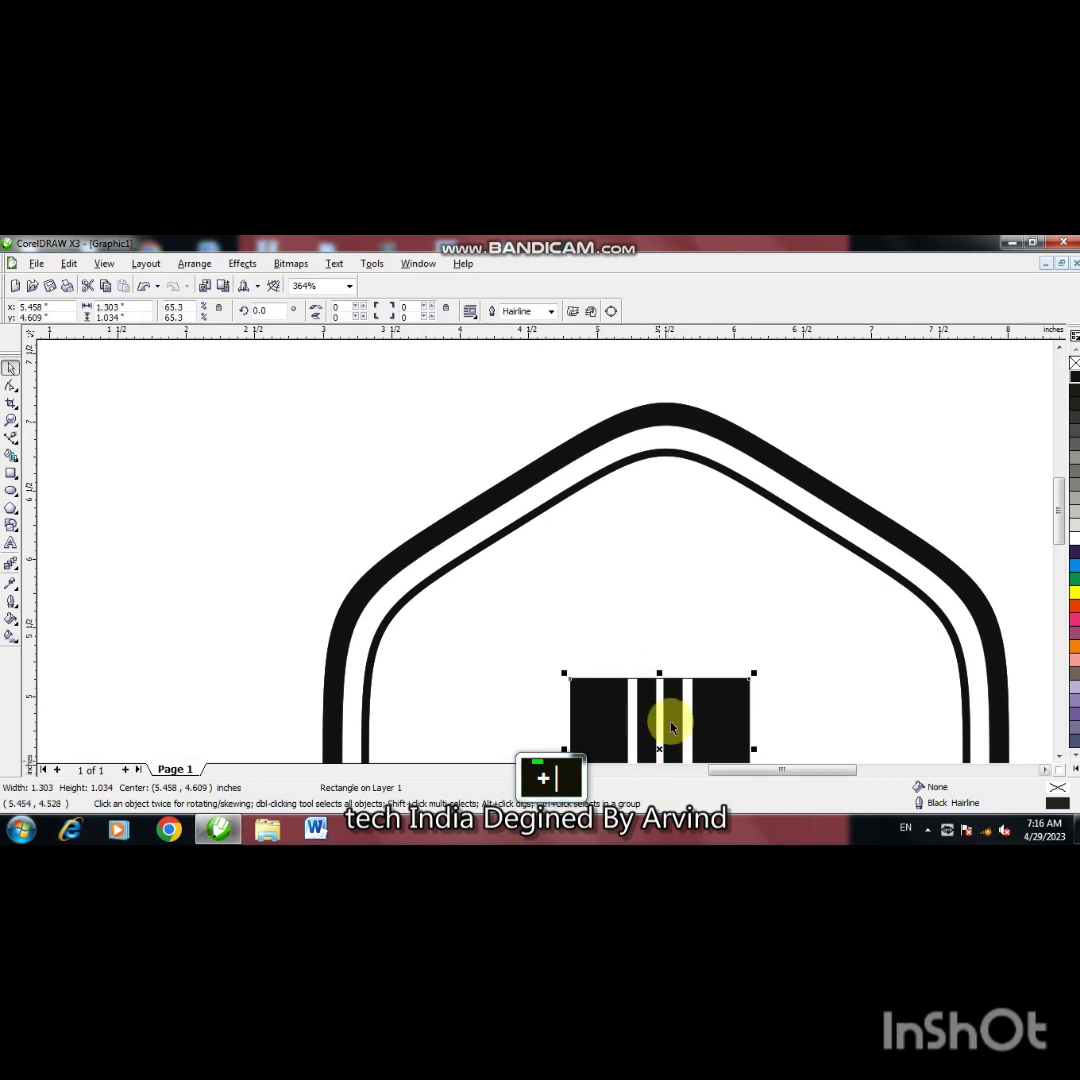
pyautogui.doubleClick(1058, 755)
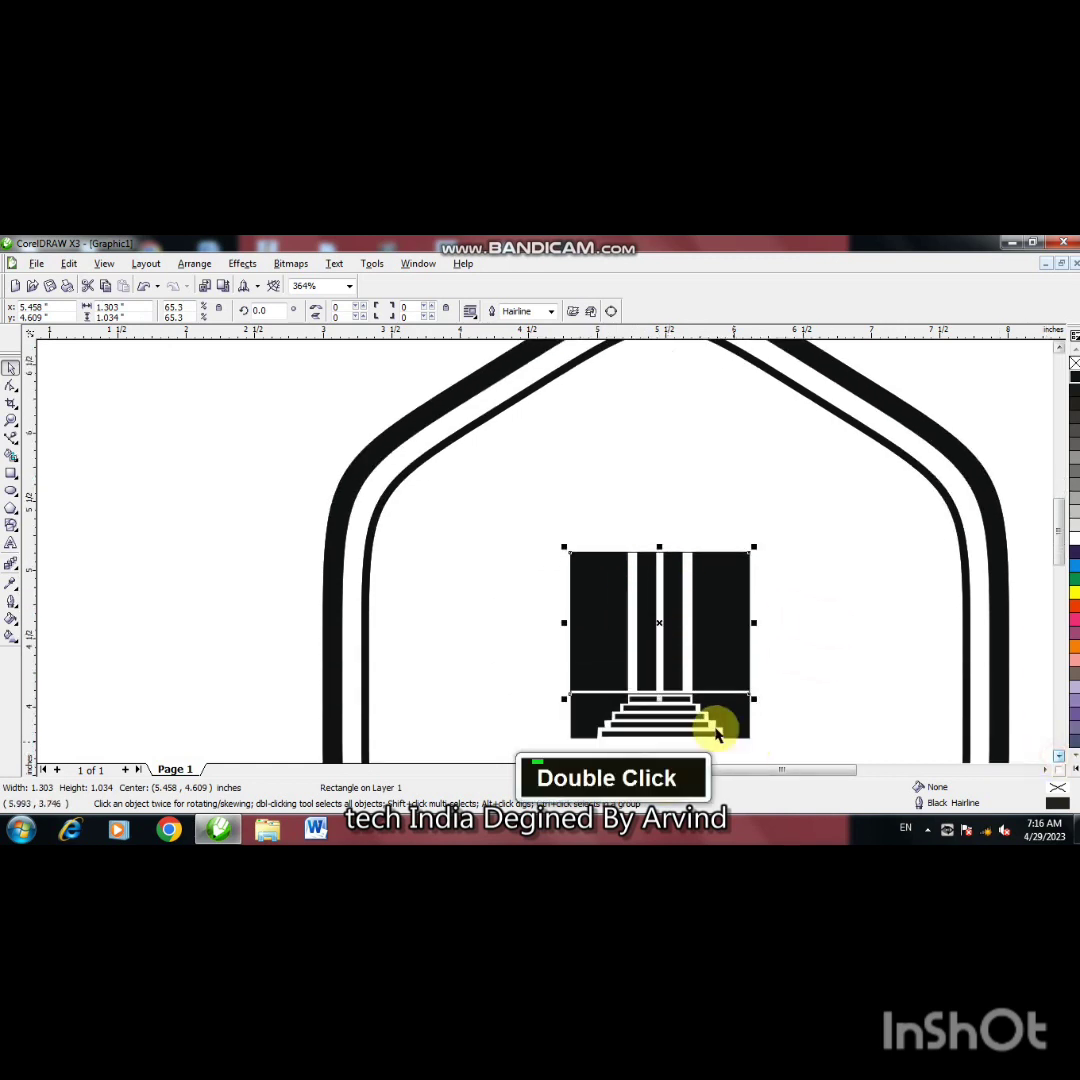
pyautogui.moveTo(661, 693); pyautogui.dragTo(673, 568)
pyautogui.hotkey('ctrl', 'Up')
pyautogui.hotkey('ctrl', 'Up')
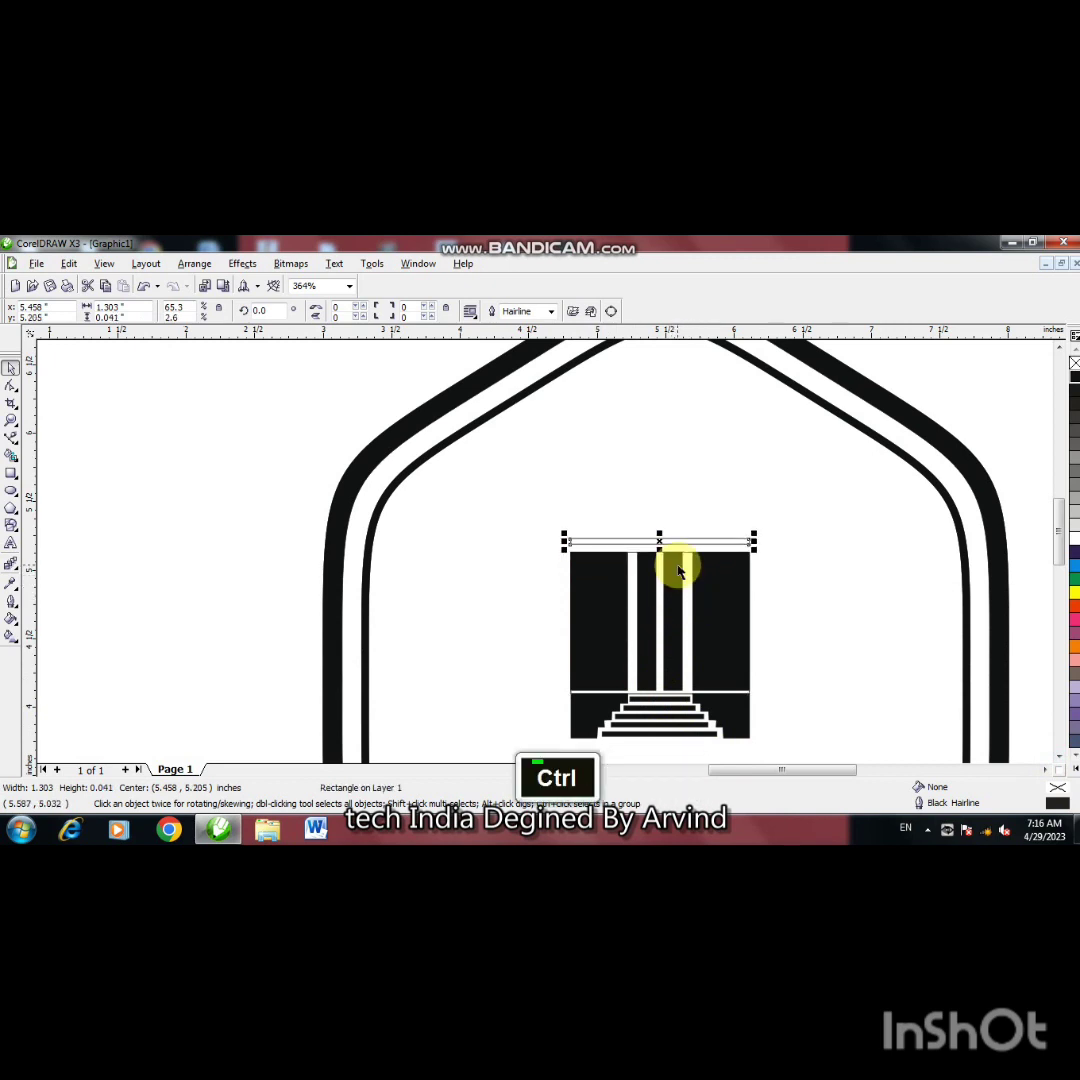
# Step: Thin the flat bar to about 0.025 inches high and lower it to about y 5.17 inches, close above the columns
pyautogui.press('F2')
pyautogui.click(668, 540)
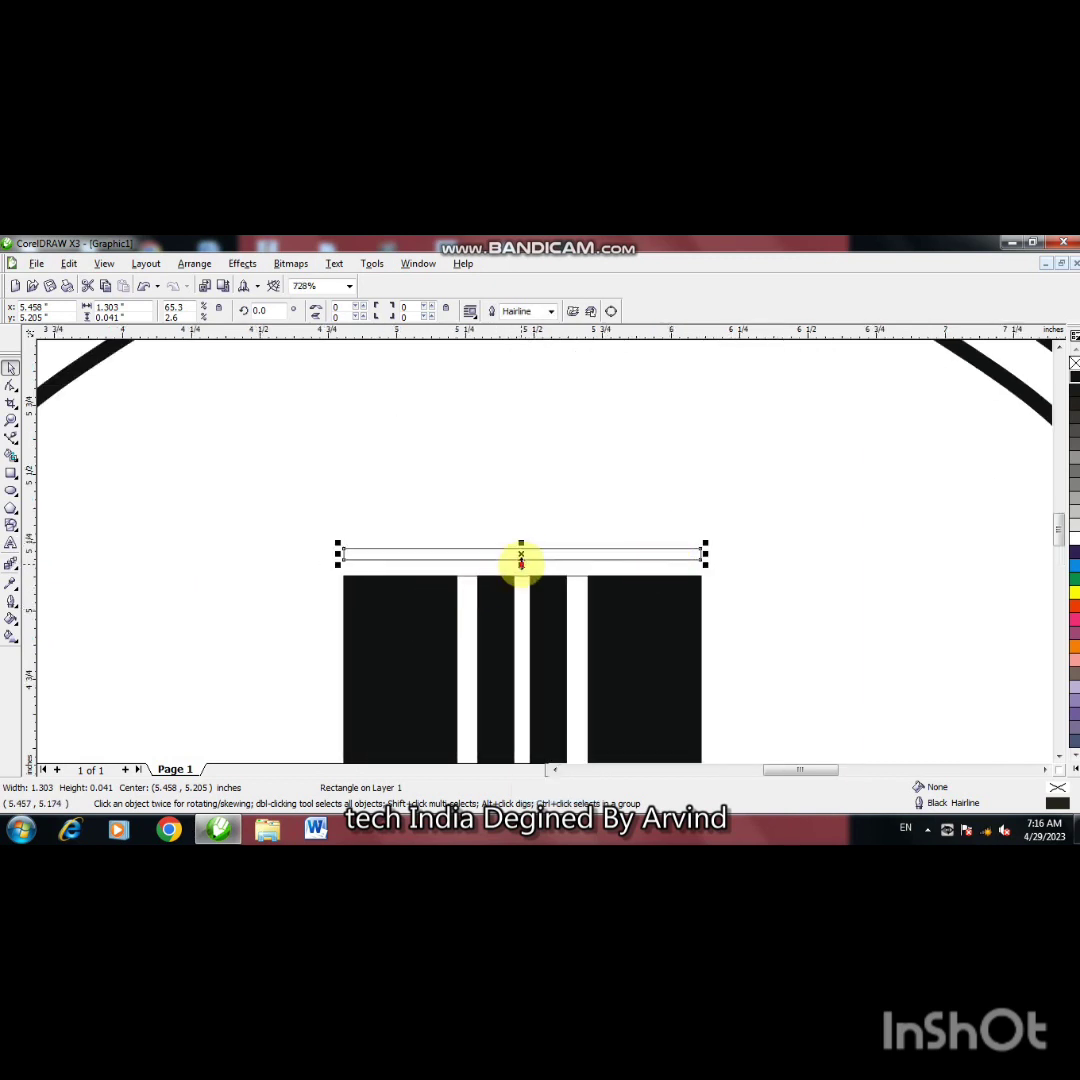
pyautogui.moveTo(521, 563); pyautogui.dragTo(525, 562)
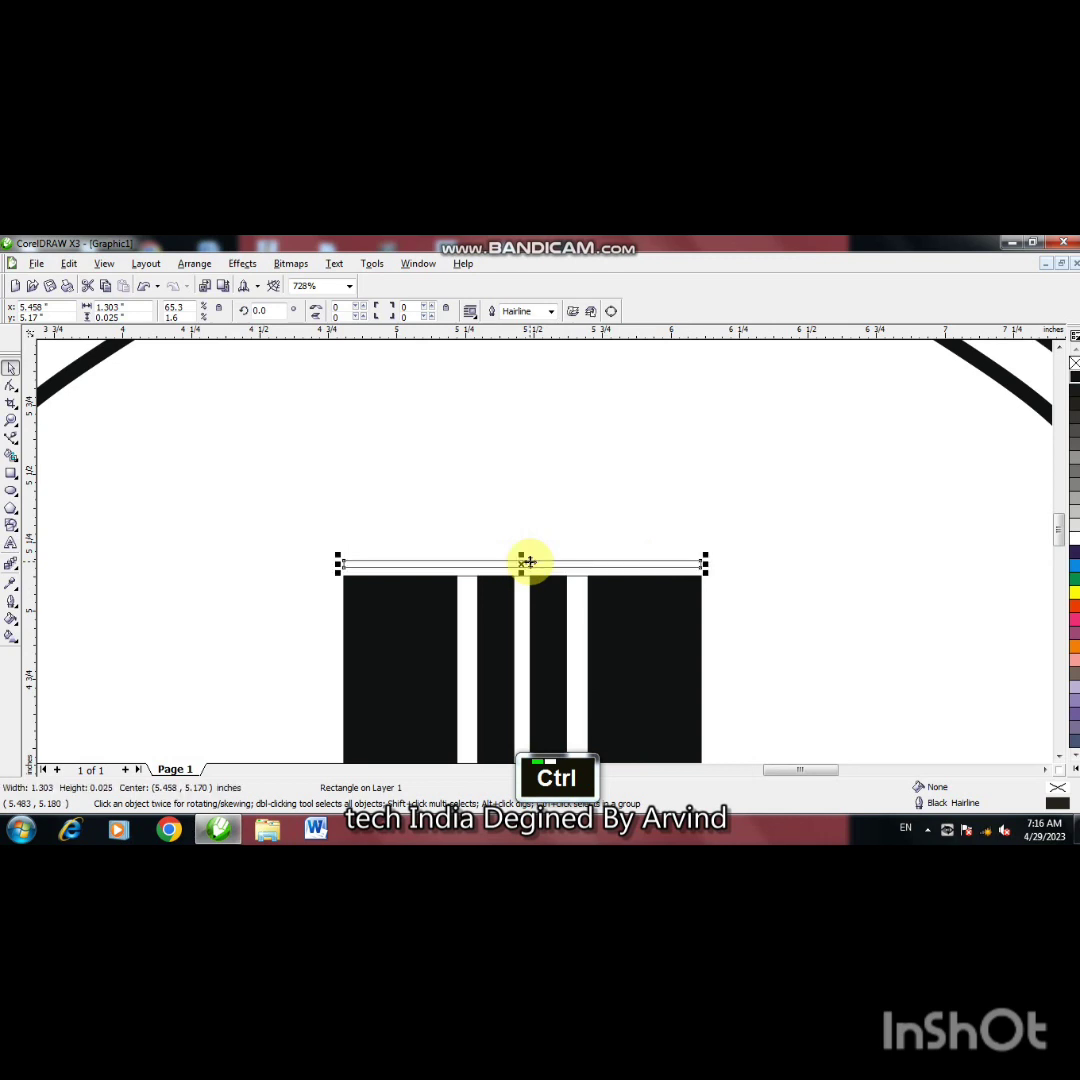
# Step: Fill and outline the thin bar black and widen it evenly from its centre to about 1.487 inches
pyautogui.click(1073, 376)
pyautogui.rightClick(1073, 376)
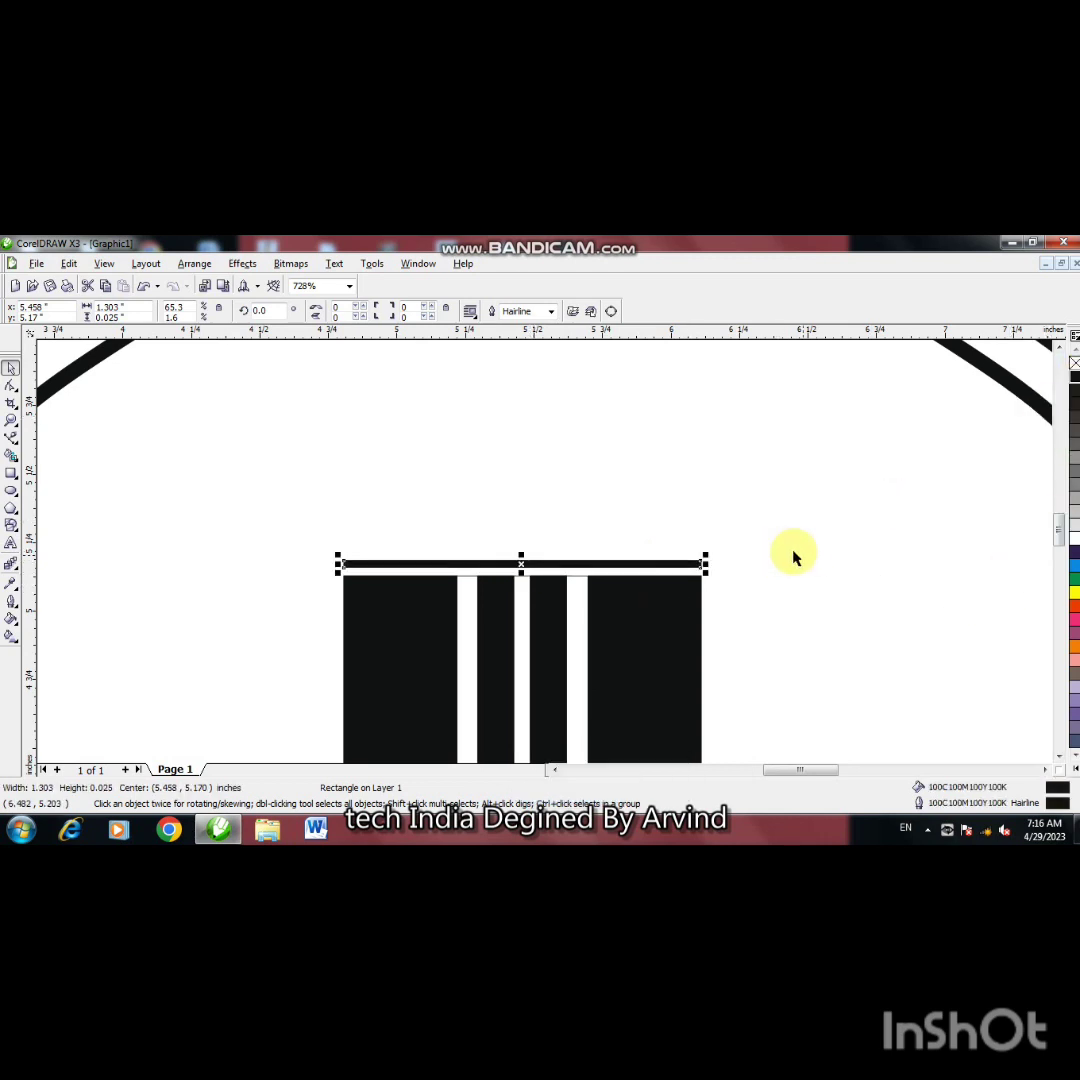
pyautogui.moveTo(706, 564); pyautogui.dragTo(734, 569)
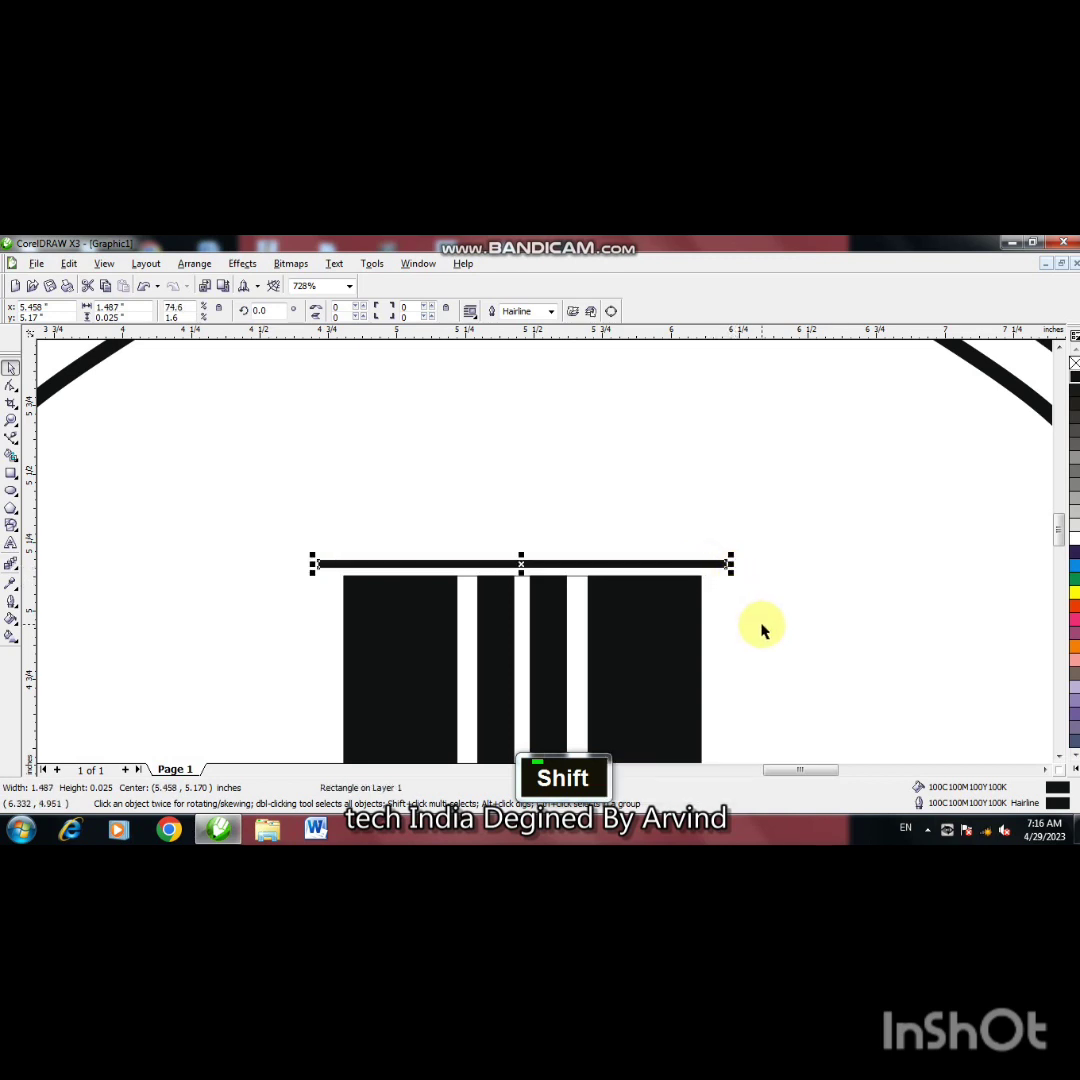
# Step: Duplicate the column outline rectangle again, flatten the copy to about 0.035 inches high, and place it above the long black bar
pyautogui.click(612, 585)
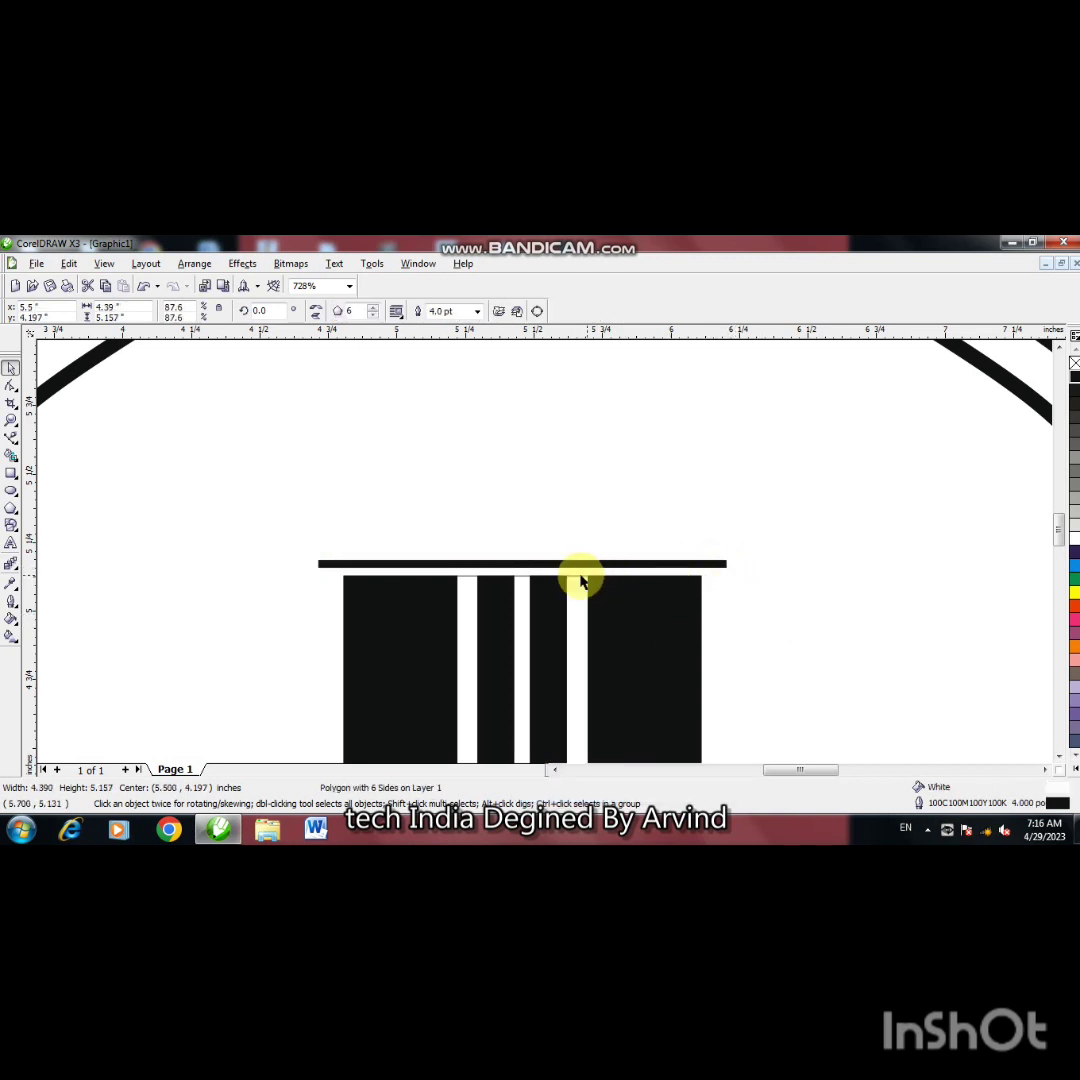
pyautogui.click(577, 578)
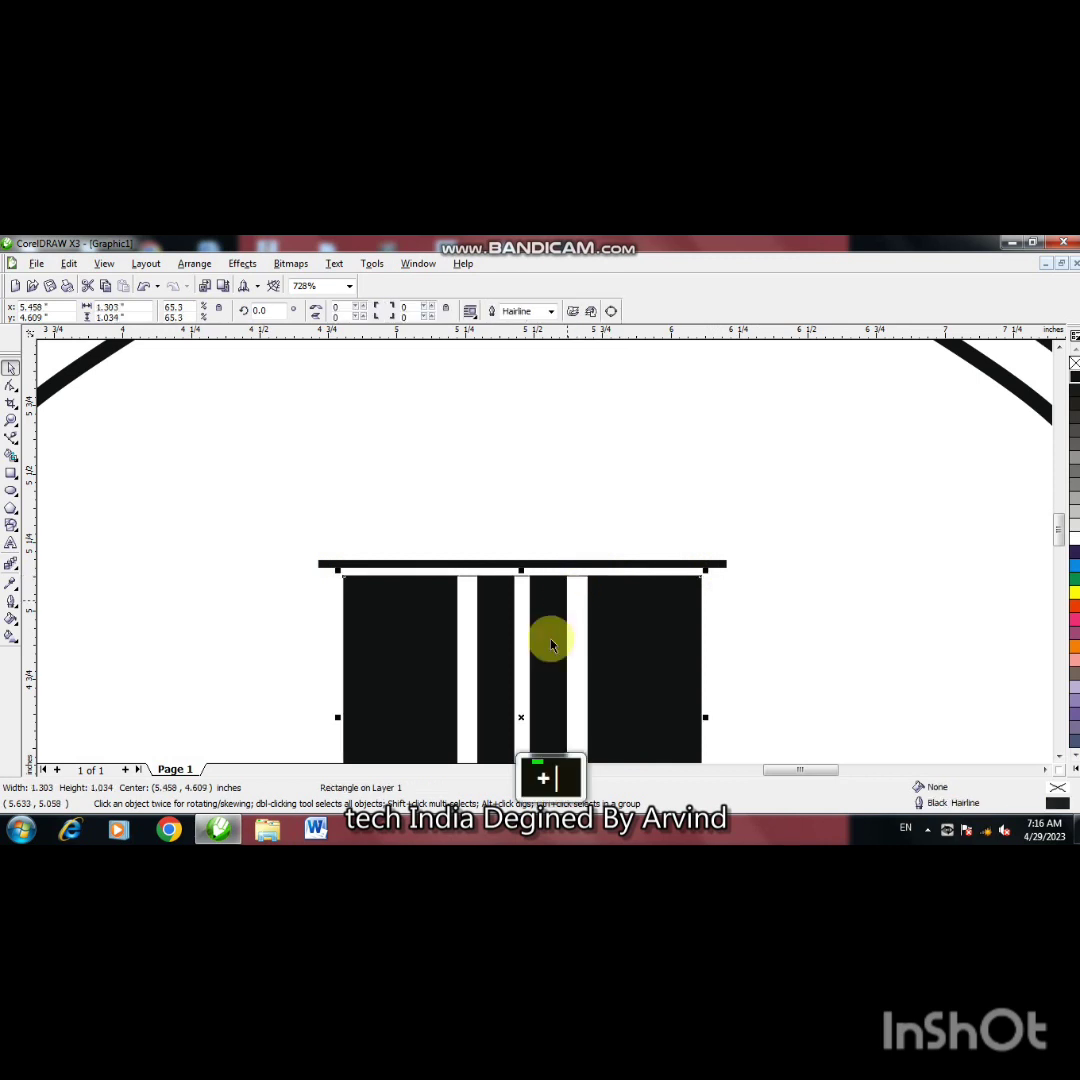
pyautogui.doubleClick(1058, 764)
pyautogui.moveTo(521, 696); pyautogui.dragTo(533, 426)
pyautogui.keyDown('ctrl'); pyautogui.click(534, 418); pyautogui.keyUp('ctrl')
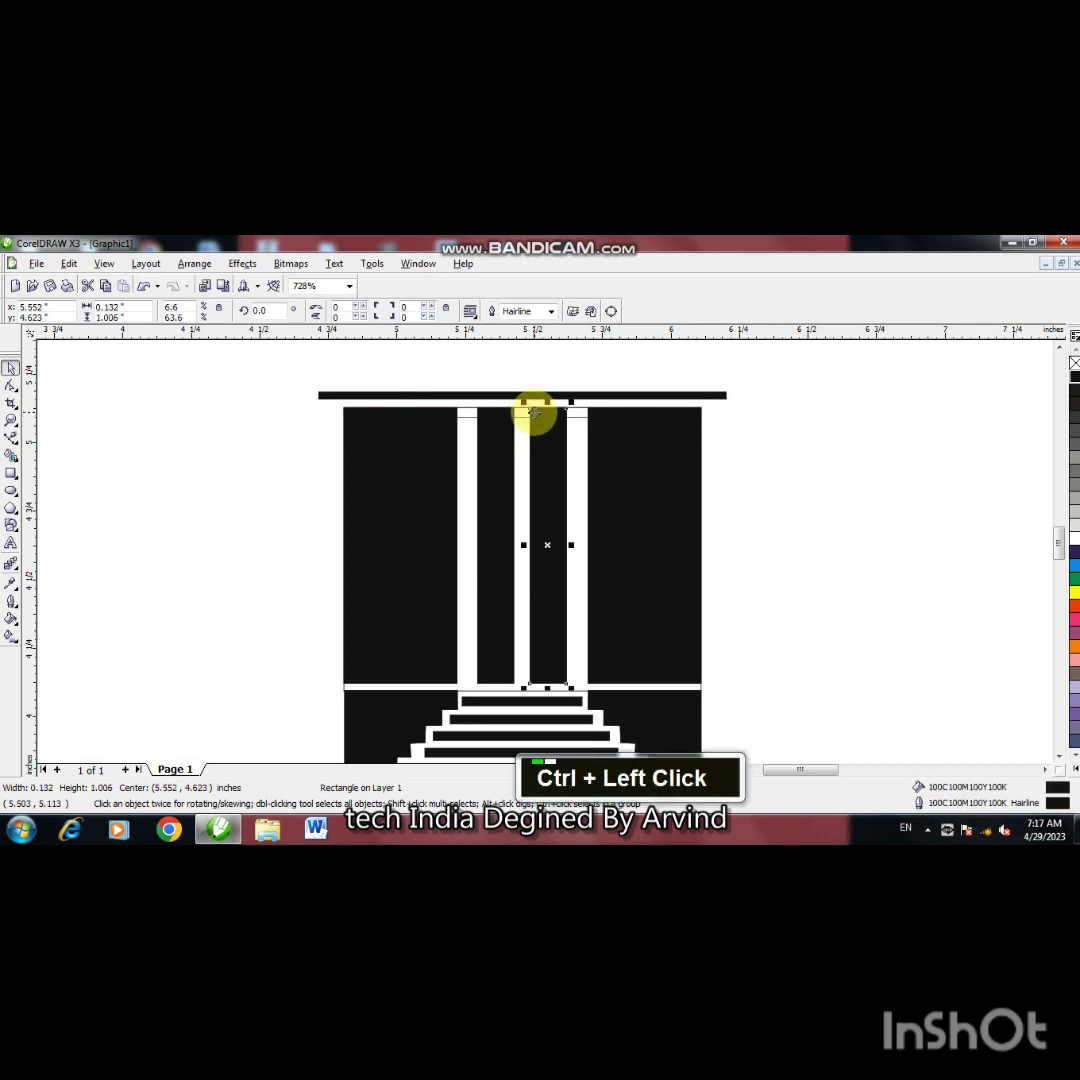
pyautogui.keyDown('ctrl'); pyautogui.click(523, 423); pyautogui.keyUp('ctrl')
pyautogui.moveTo(521, 415); pyautogui.dragTo(523, 378)
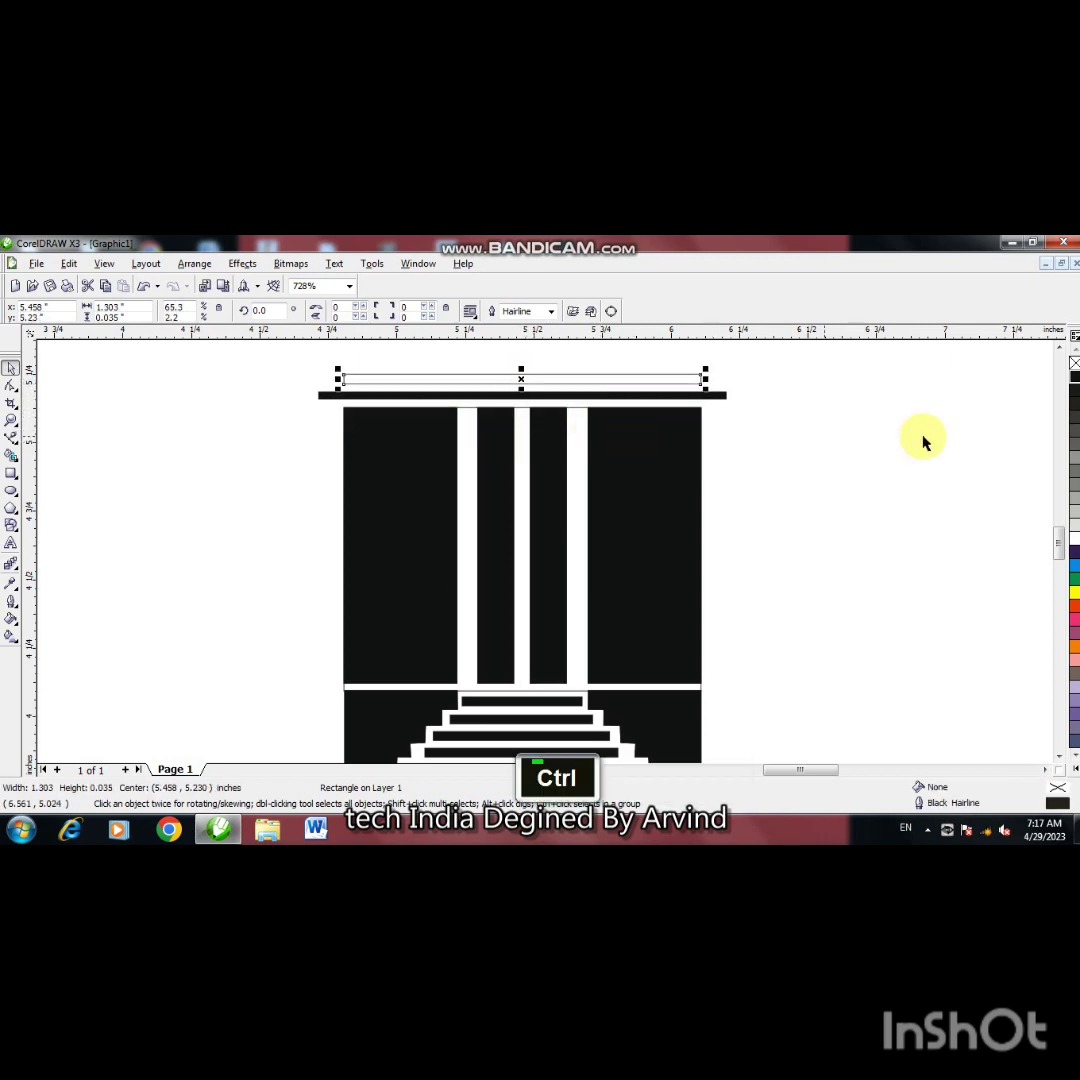
# Step: Fill and outline the upper bar black, then move it closer to the long bar and thicken it upward to about 0.046 inches
pyautogui.click(1074, 377)
pyautogui.rightClick(1074, 377)
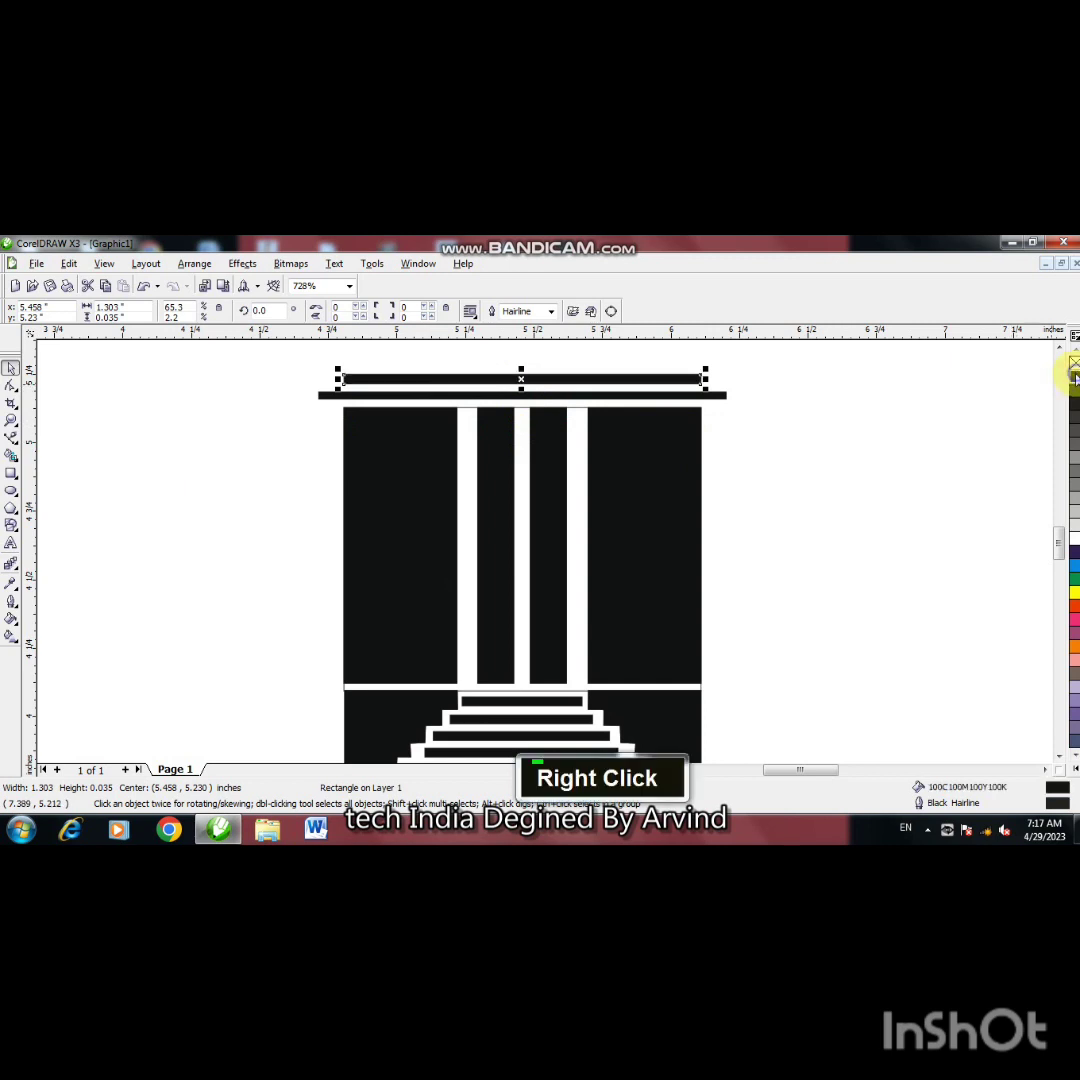
pyautogui.keyDown('ctrl'); pyautogui.click(520, 377); pyautogui.keyUp('ctrl')
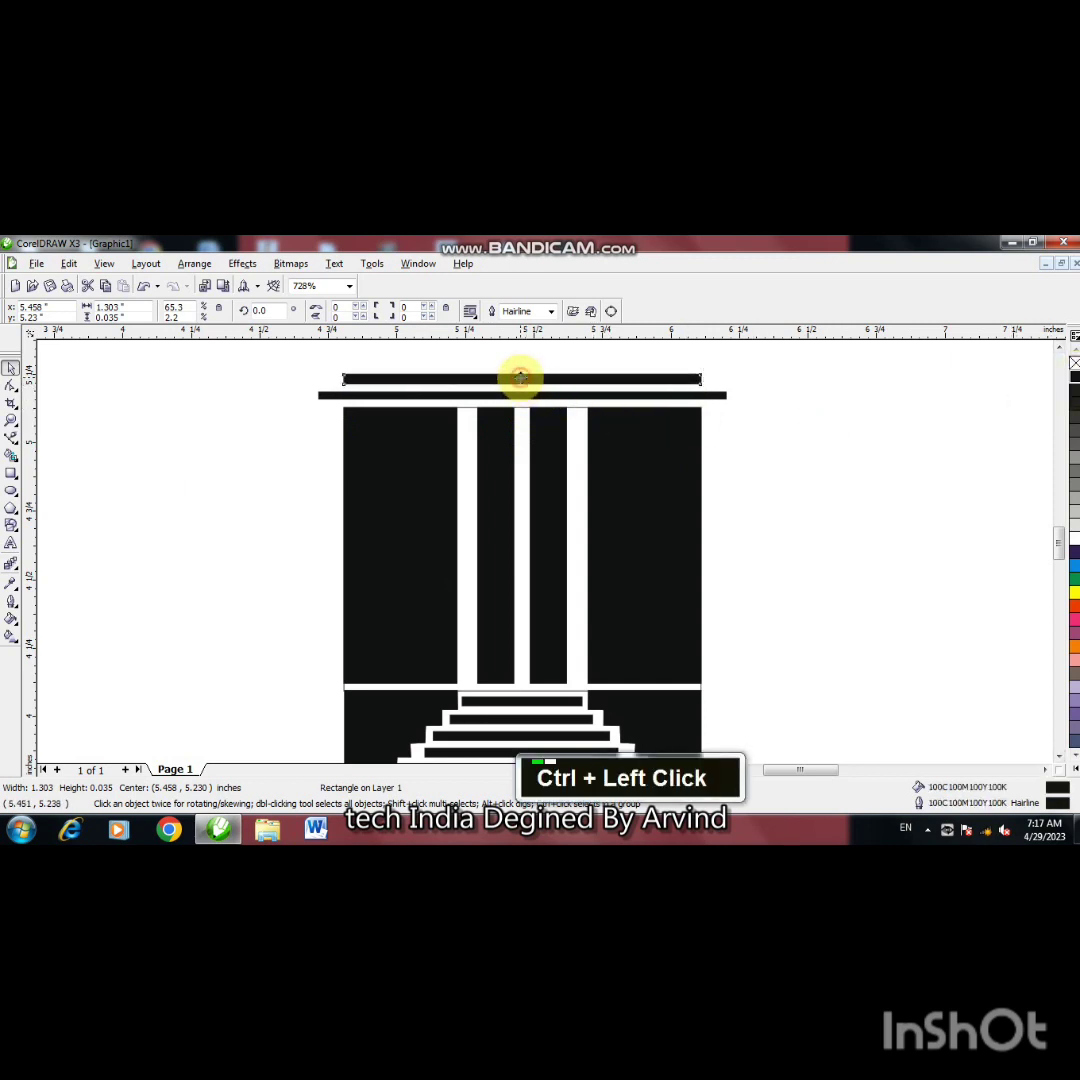
pyautogui.moveTo(520, 380); pyautogui.dragTo(521, 380)
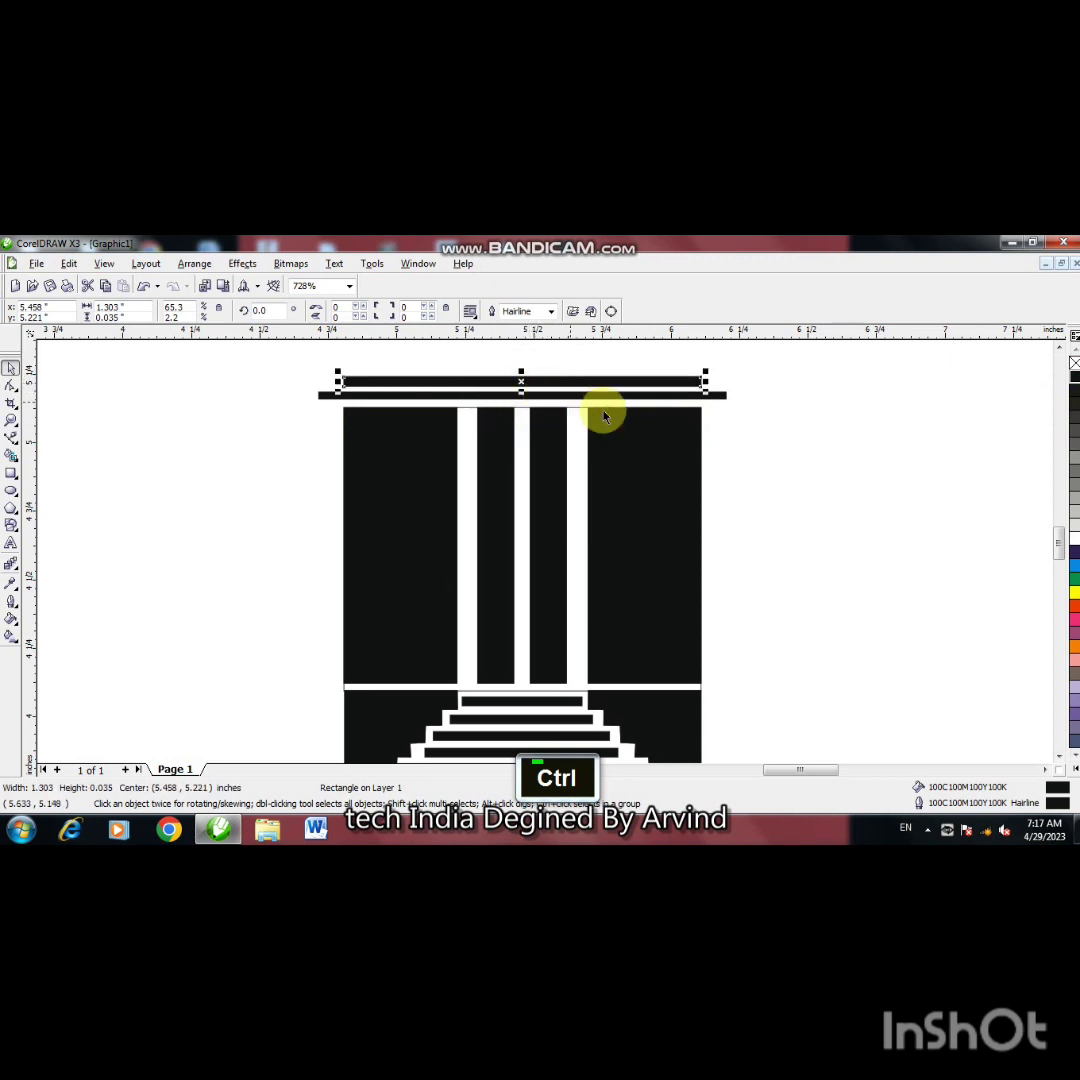
pyautogui.moveTo(521, 372); pyautogui.dragTo(518, 366)
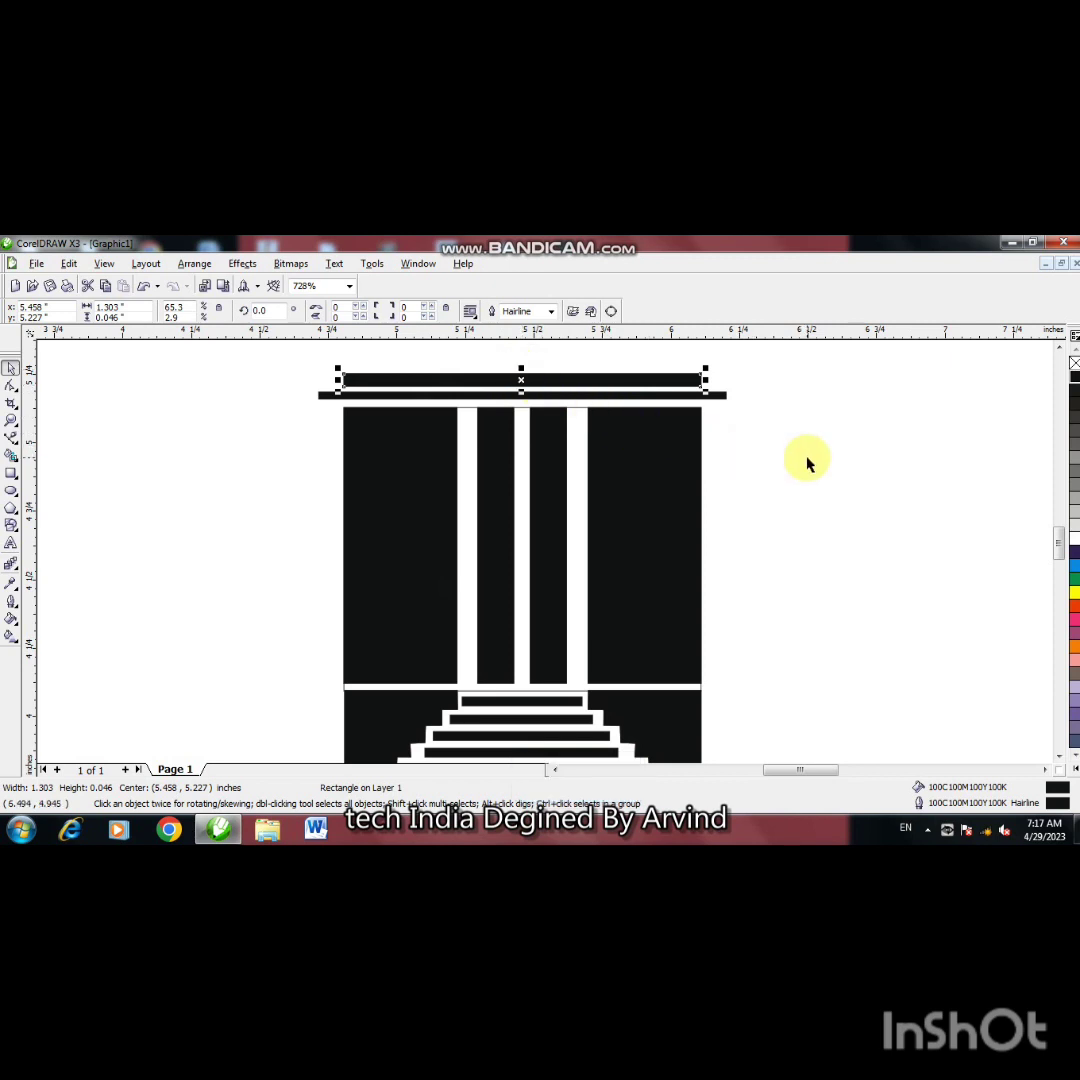
pyautogui.doubleClick(1058, 347)
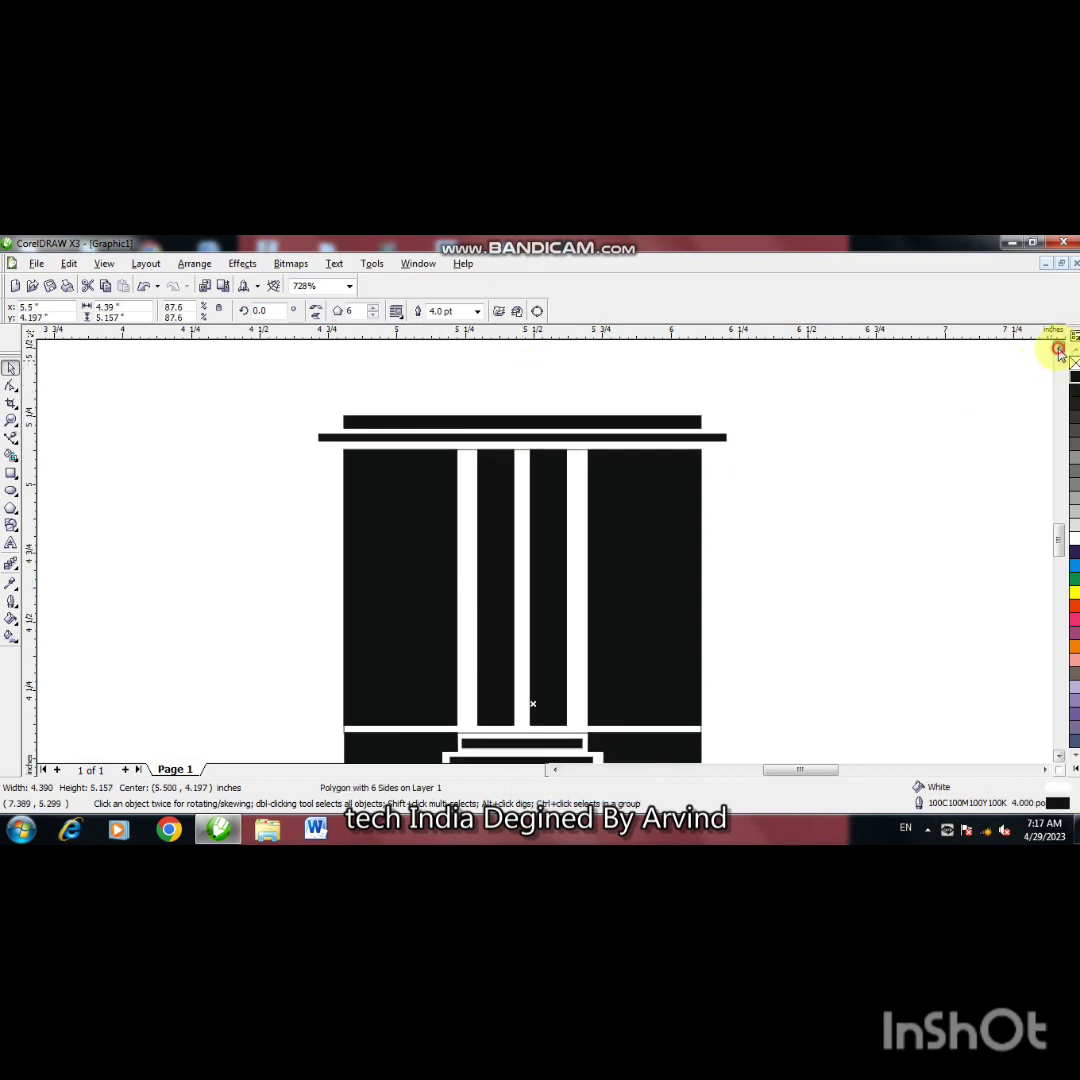
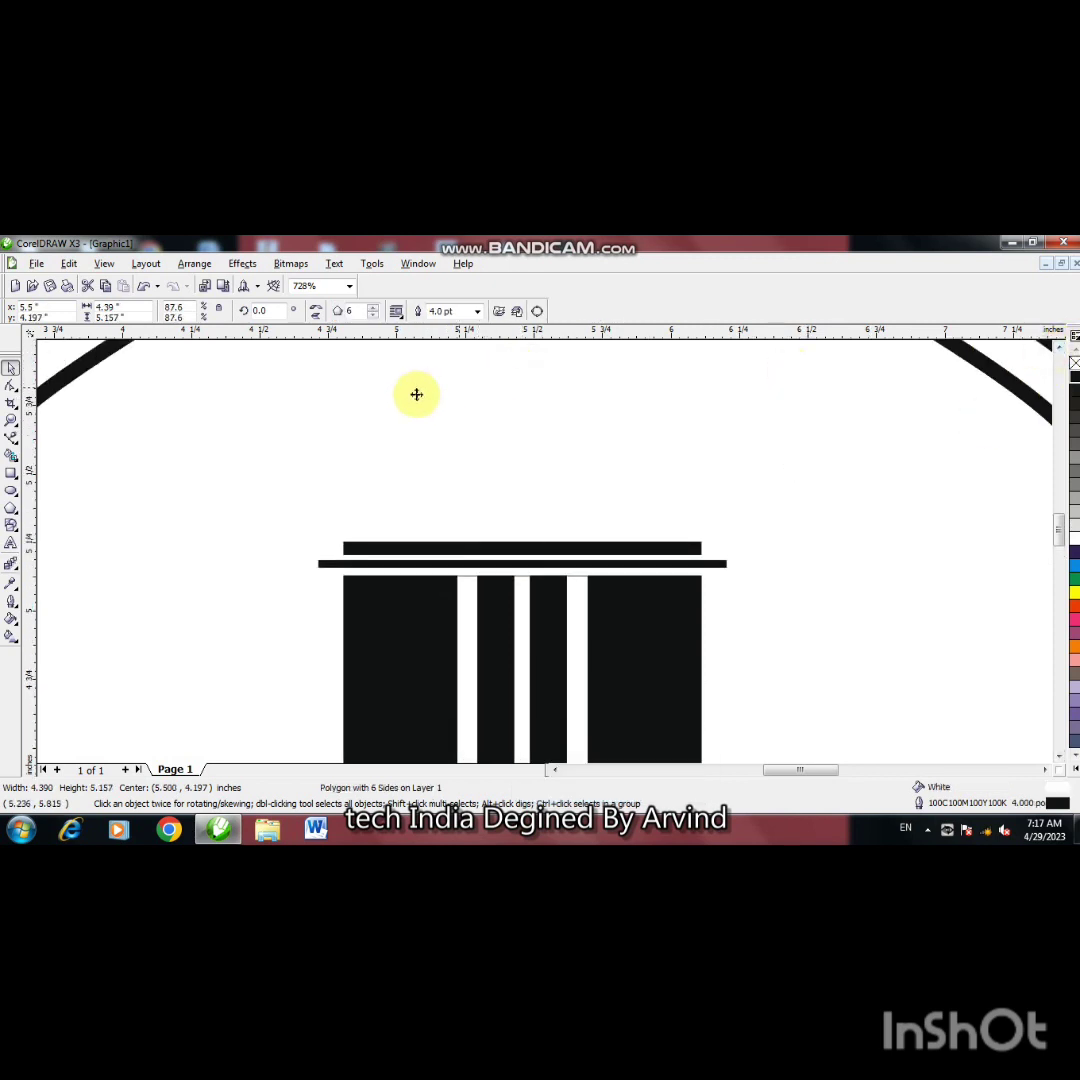
pyautogui.click(11, 510)
pyautogui.doubleClick(371, 318)
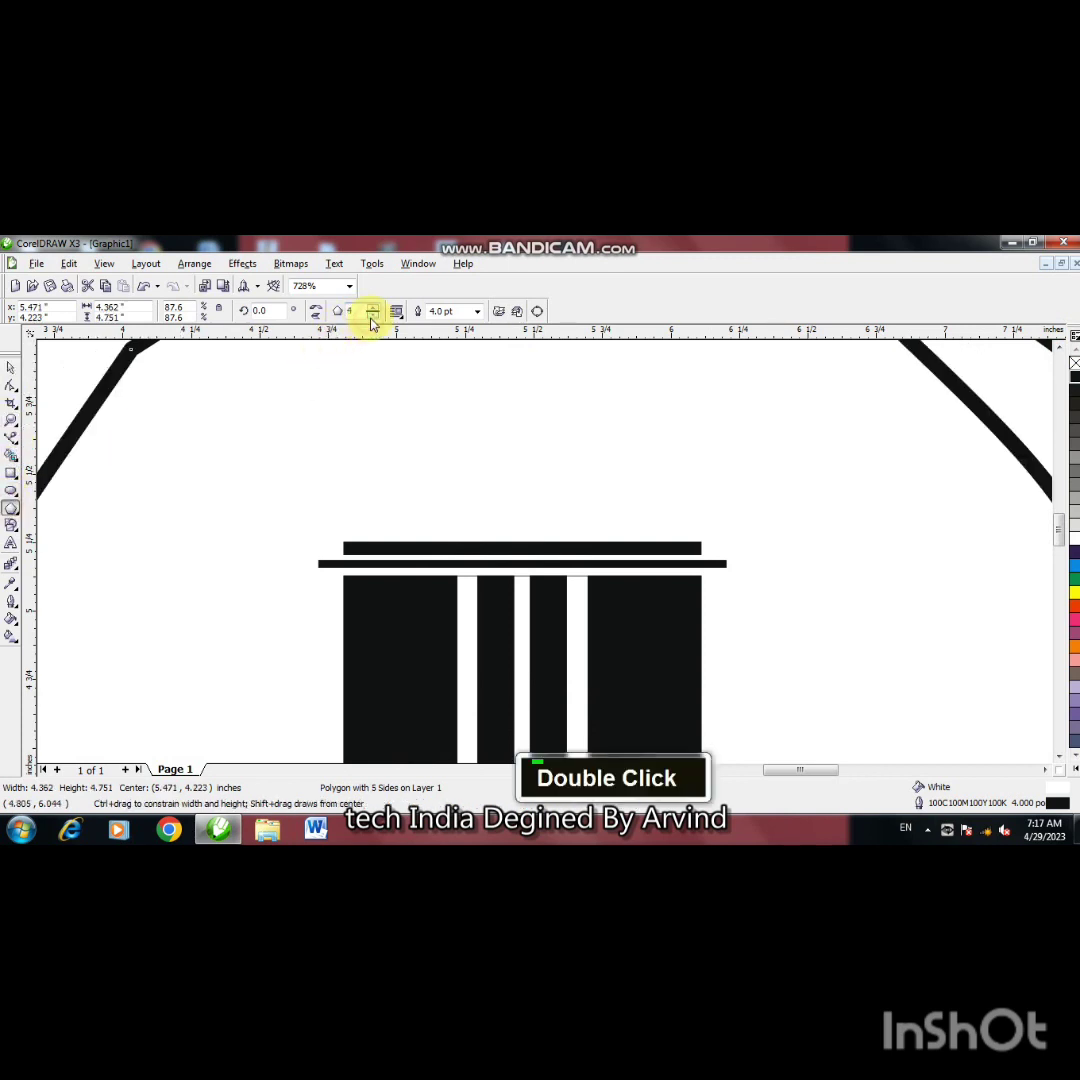
pyautogui.click(371, 318)
pyautogui.hotkey('ctrl', 'z')
pyautogui.hotkey('ctrl', 'z')
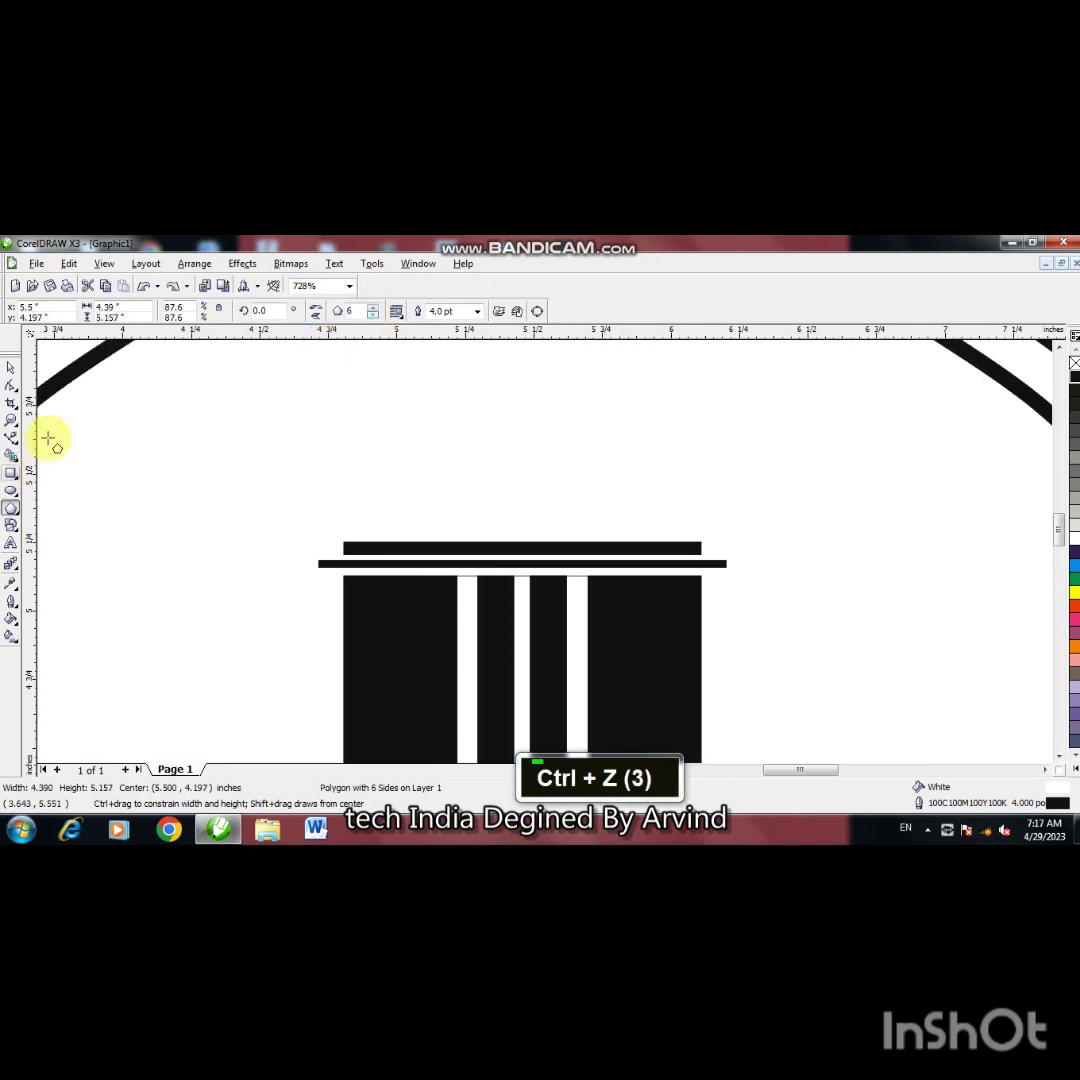
pyautogui.click(11, 368)
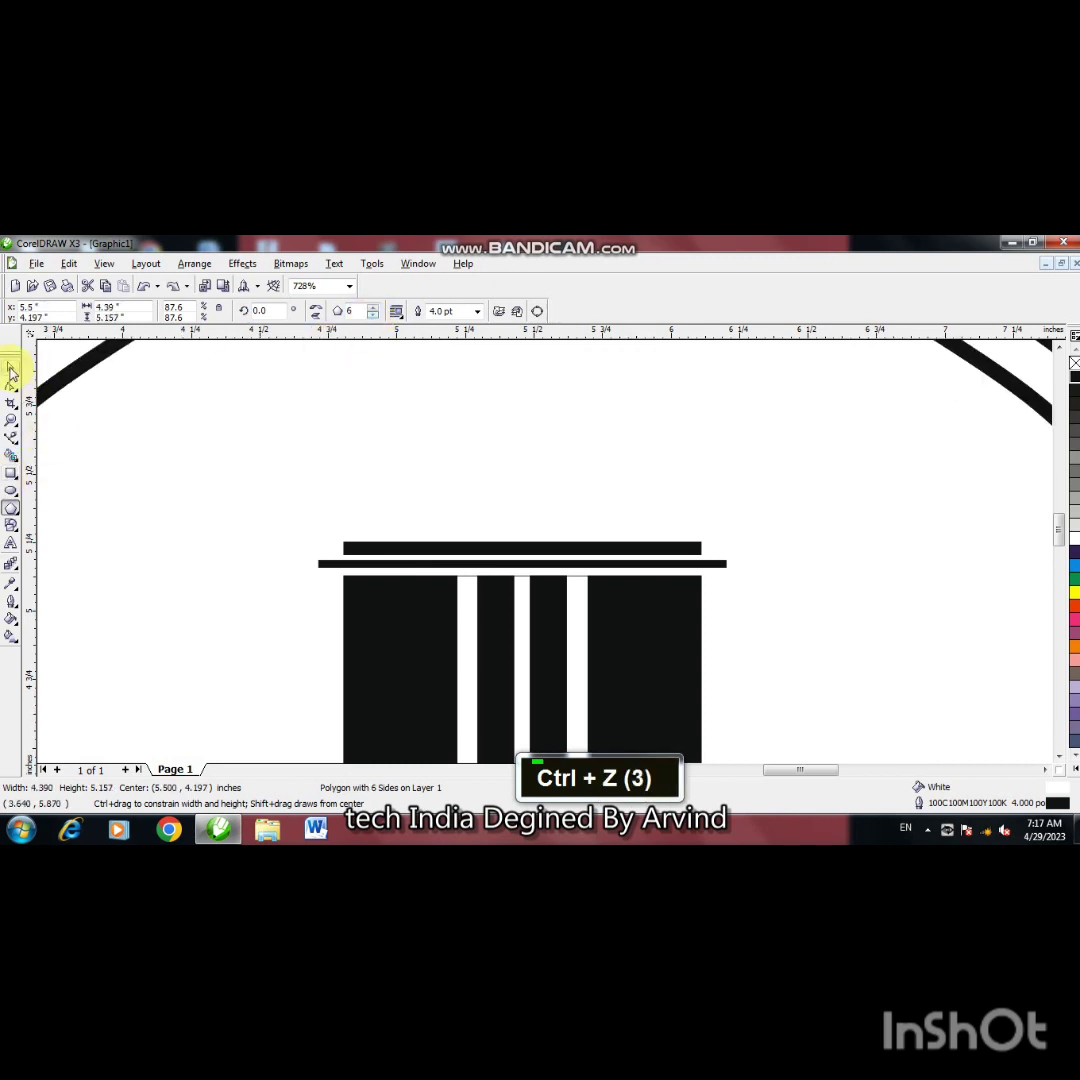
# Step: Draw a three-sided polygon about 1.353 inches wide and 0.556 inches high above the building's roof bars
pyautogui.click(382, 551)
pyautogui.click(11, 509)
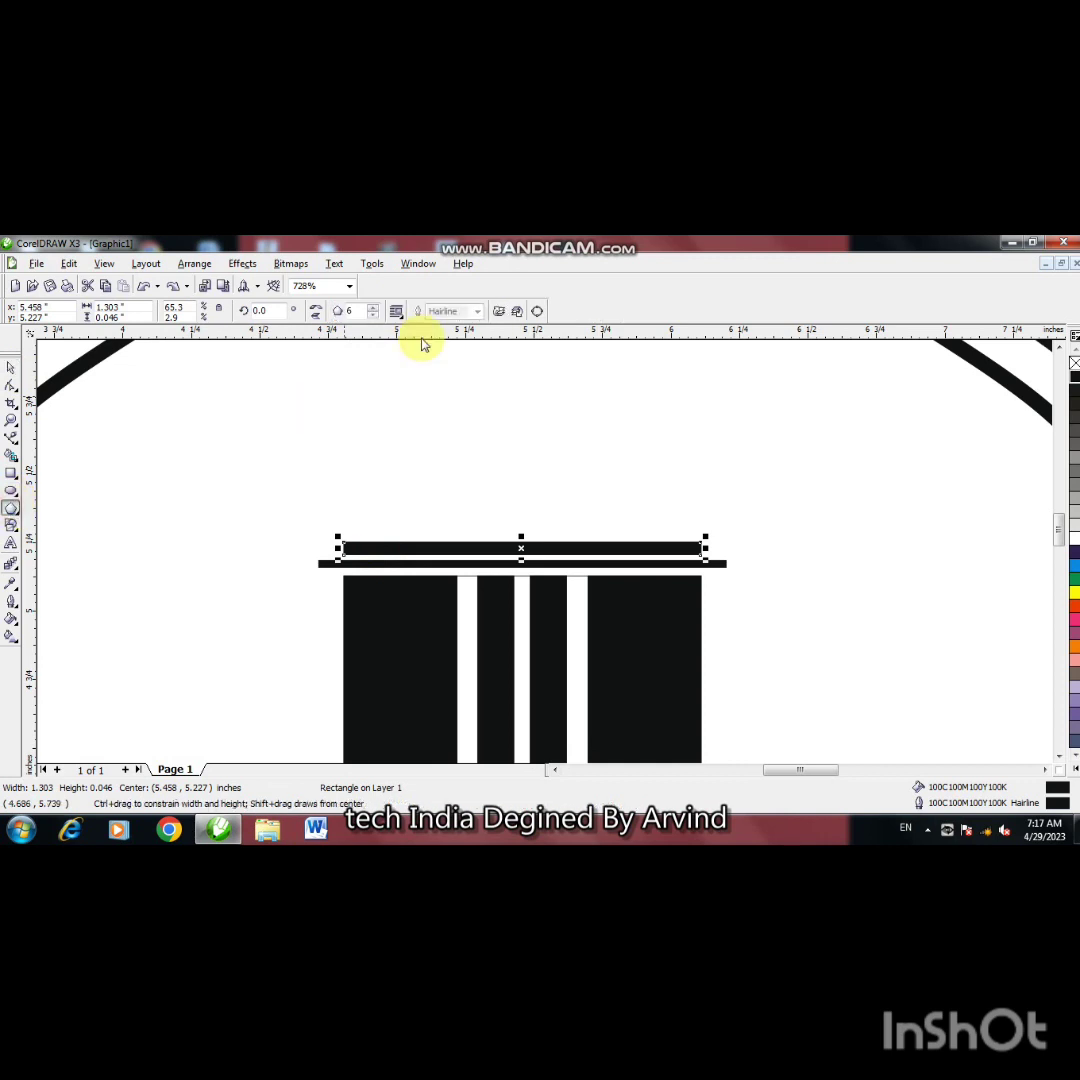
pyautogui.click(373, 317)
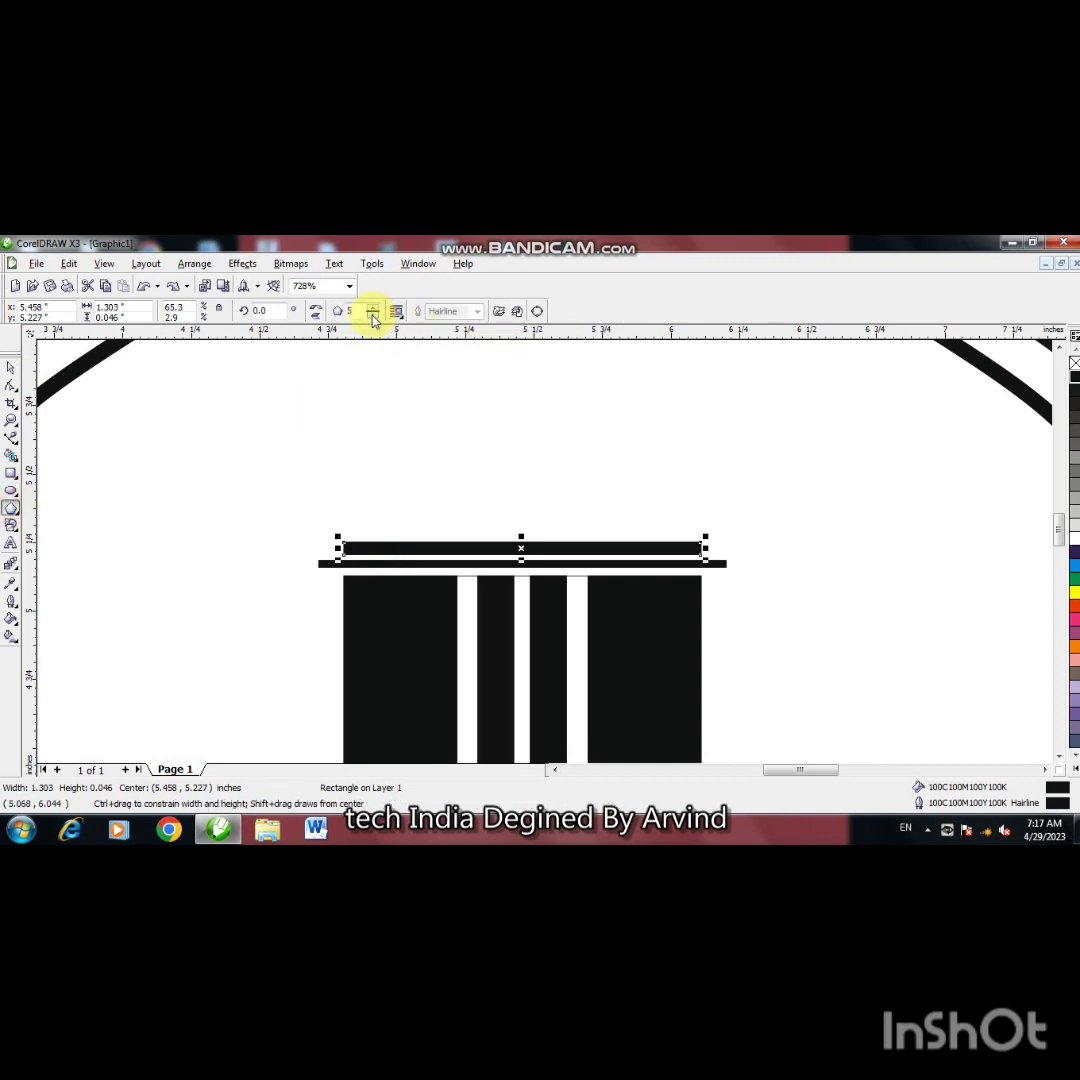
pyautogui.doubleClick(373, 317)
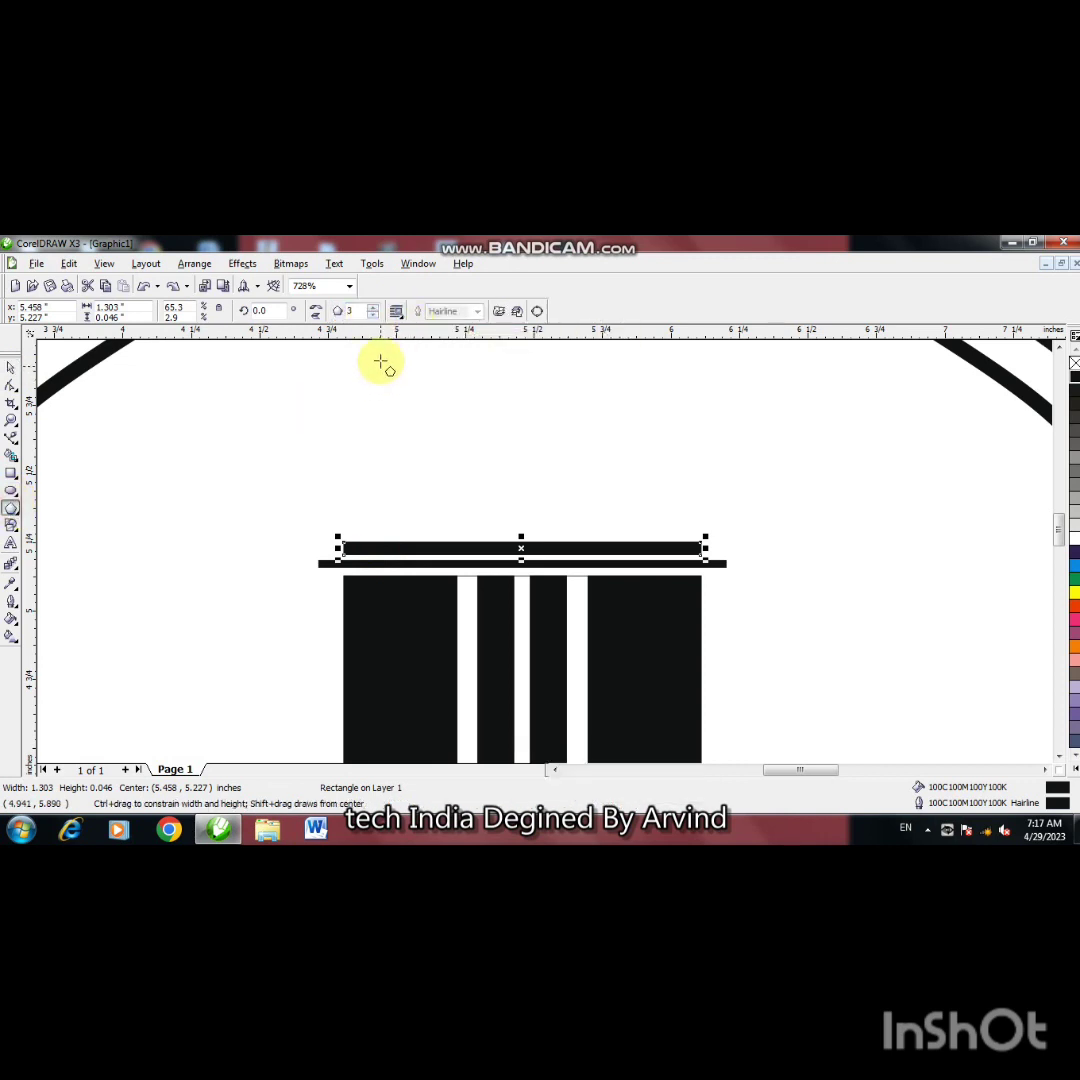
pyautogui.moveTo(391, 361)
pyautogui.mouseDown()
pyautogui.moveTo(527, 442)
pyautogui.moveTo(810, 564)
pyautogui.mouseUp()
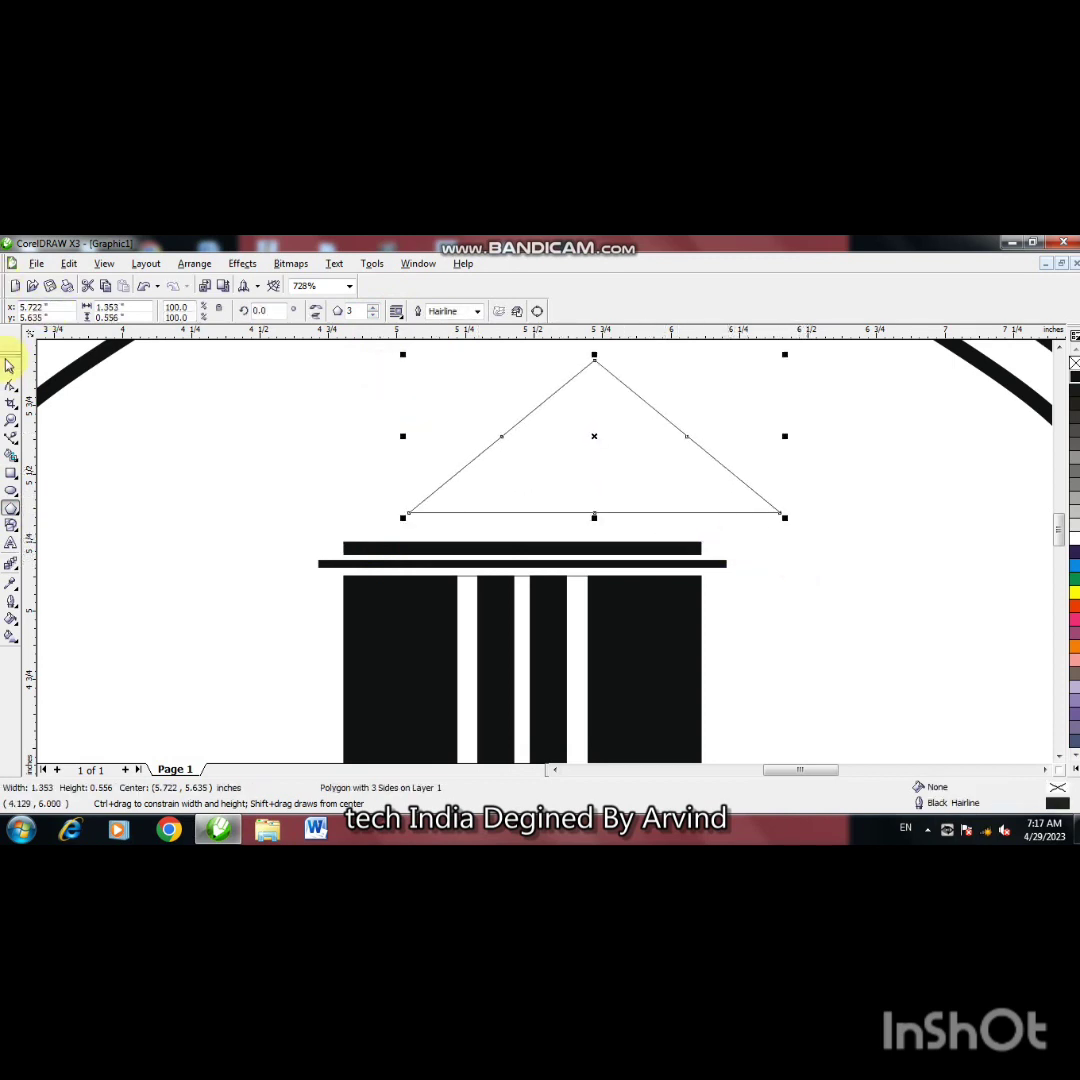
# Step: Centre the triangle horizontally on the upper roof bar and lower it to about y 5.558 inches, just above the bar
pyautogui.click(10, 368)
pyautogui.keyDown('shift'); pyautogui.click(406, 545); pyautogui.keyUp('shift')
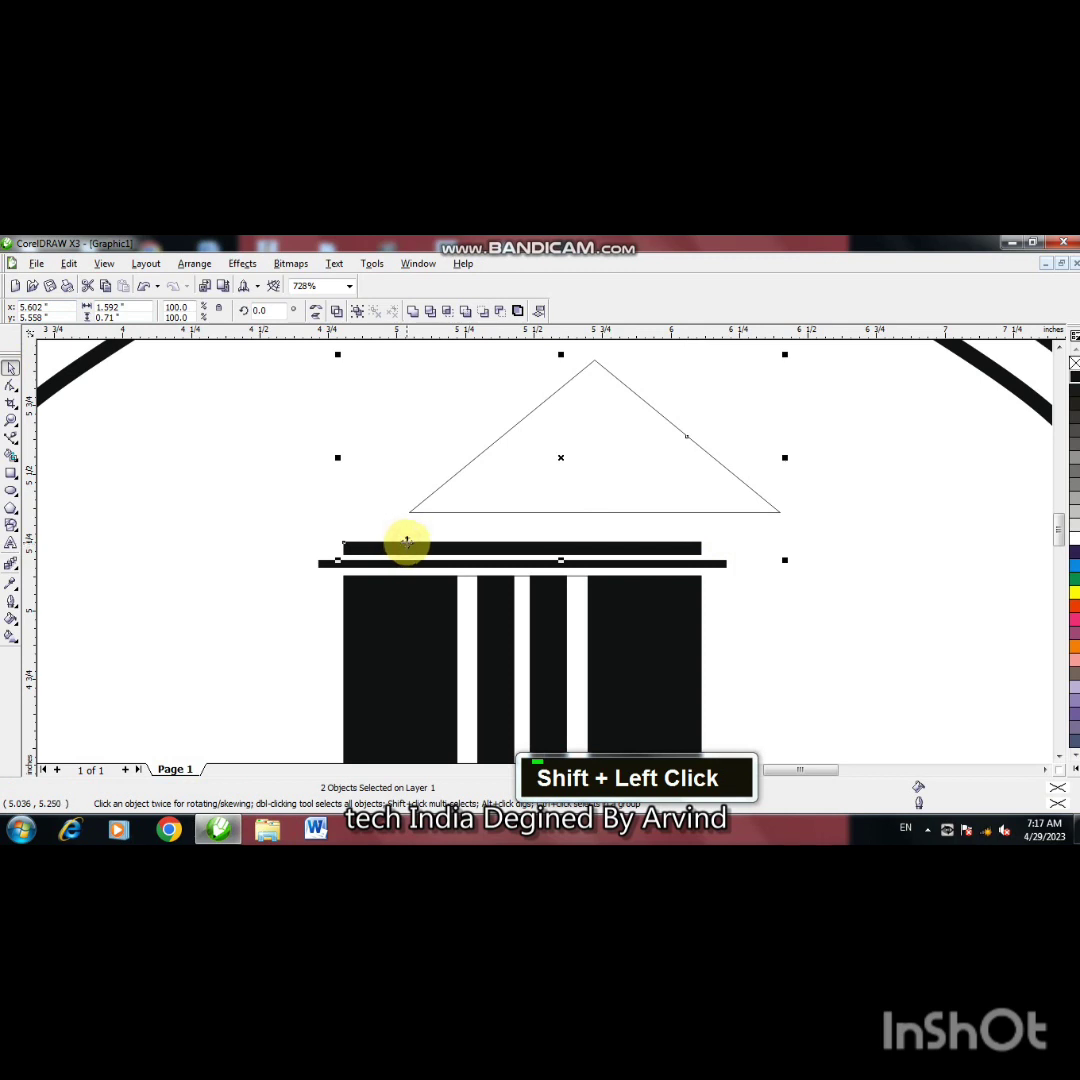
pyautogui.press('c')
pyautogui.click(767, 509)
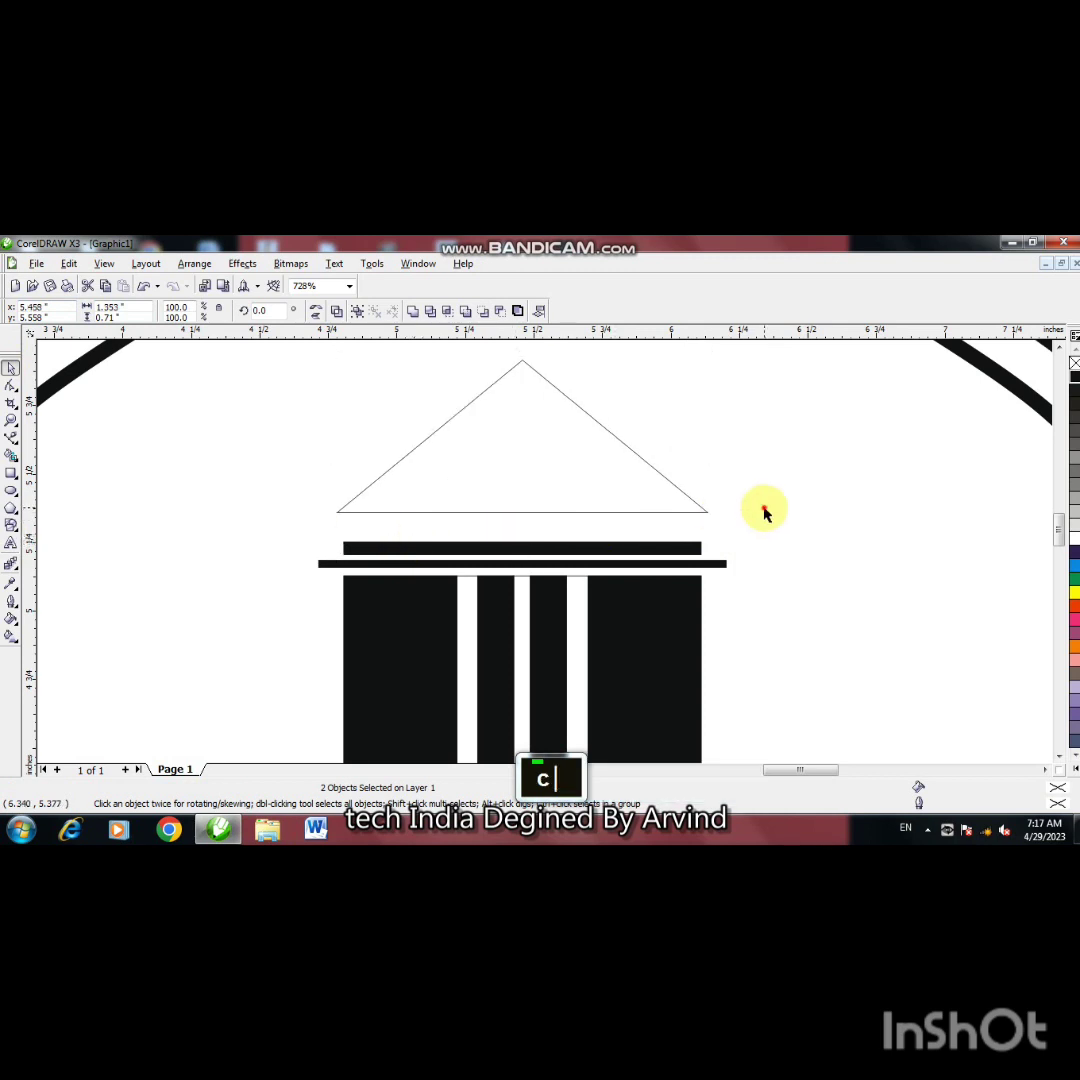
pyautogui.click(597, 514)
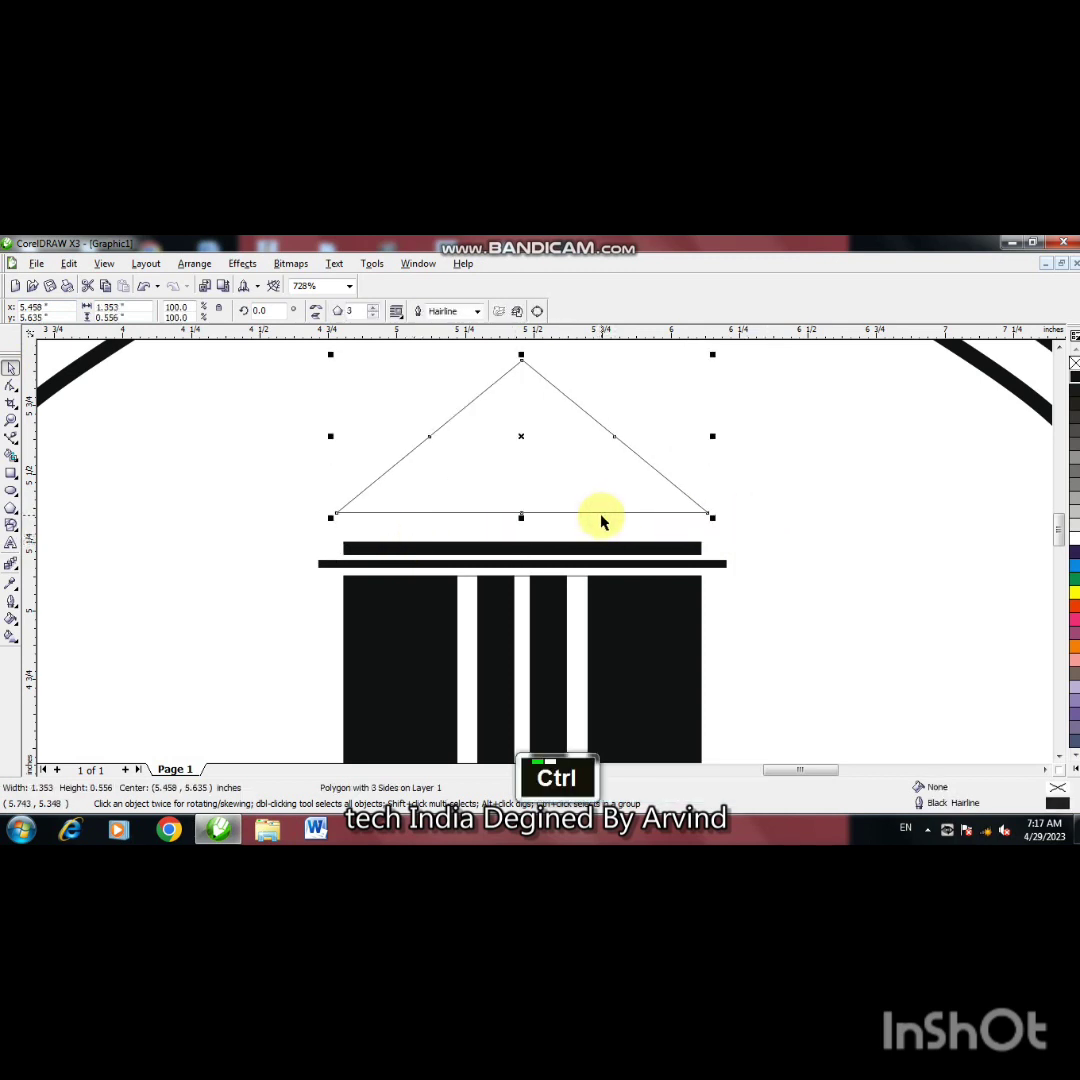
pyautogui.hotkey('ctrl', 'Down')
pyautogui.hotkey('ctrl', 'Down')
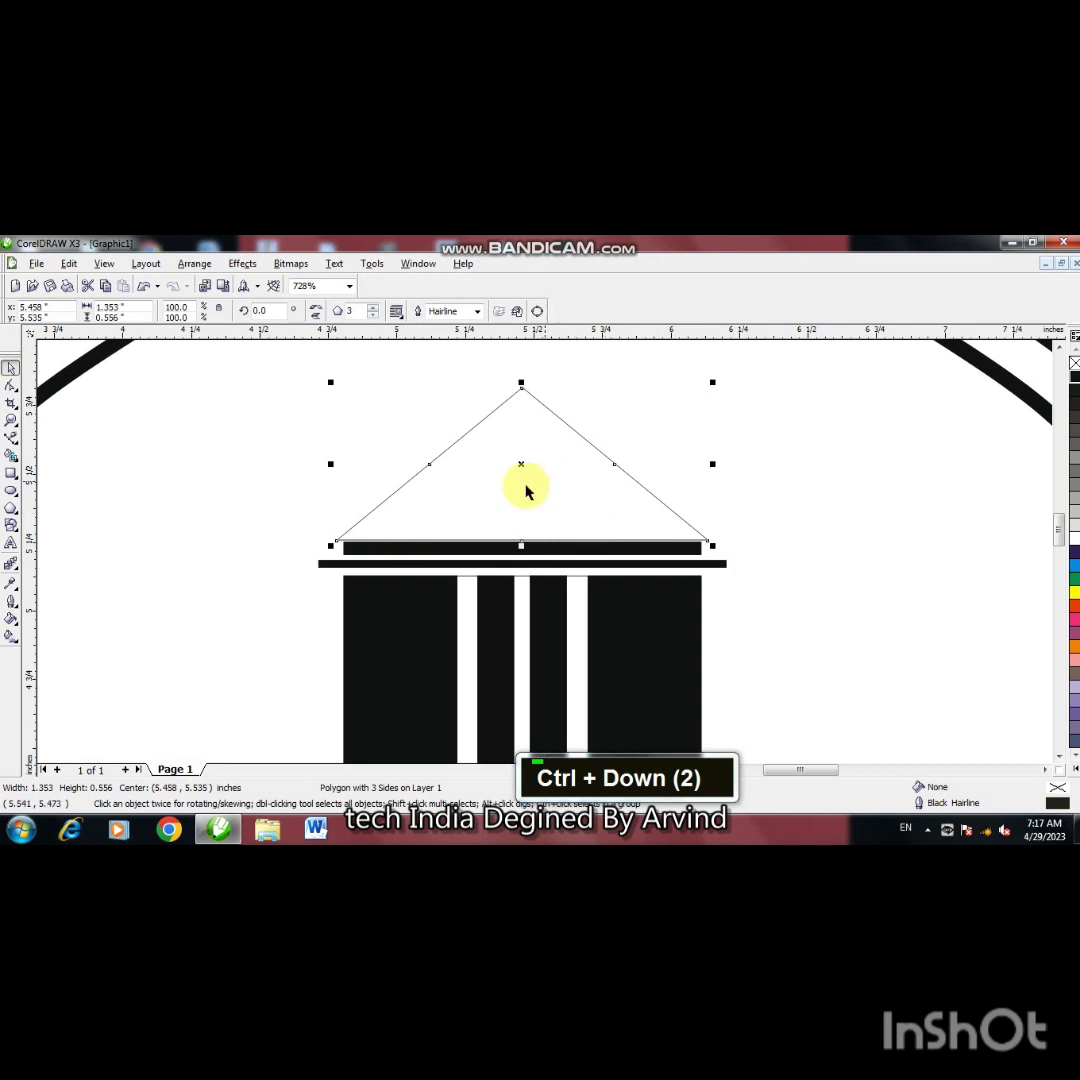
pyautogui.moveTo(521, 463); pyautogui.dragTo(521, 456)
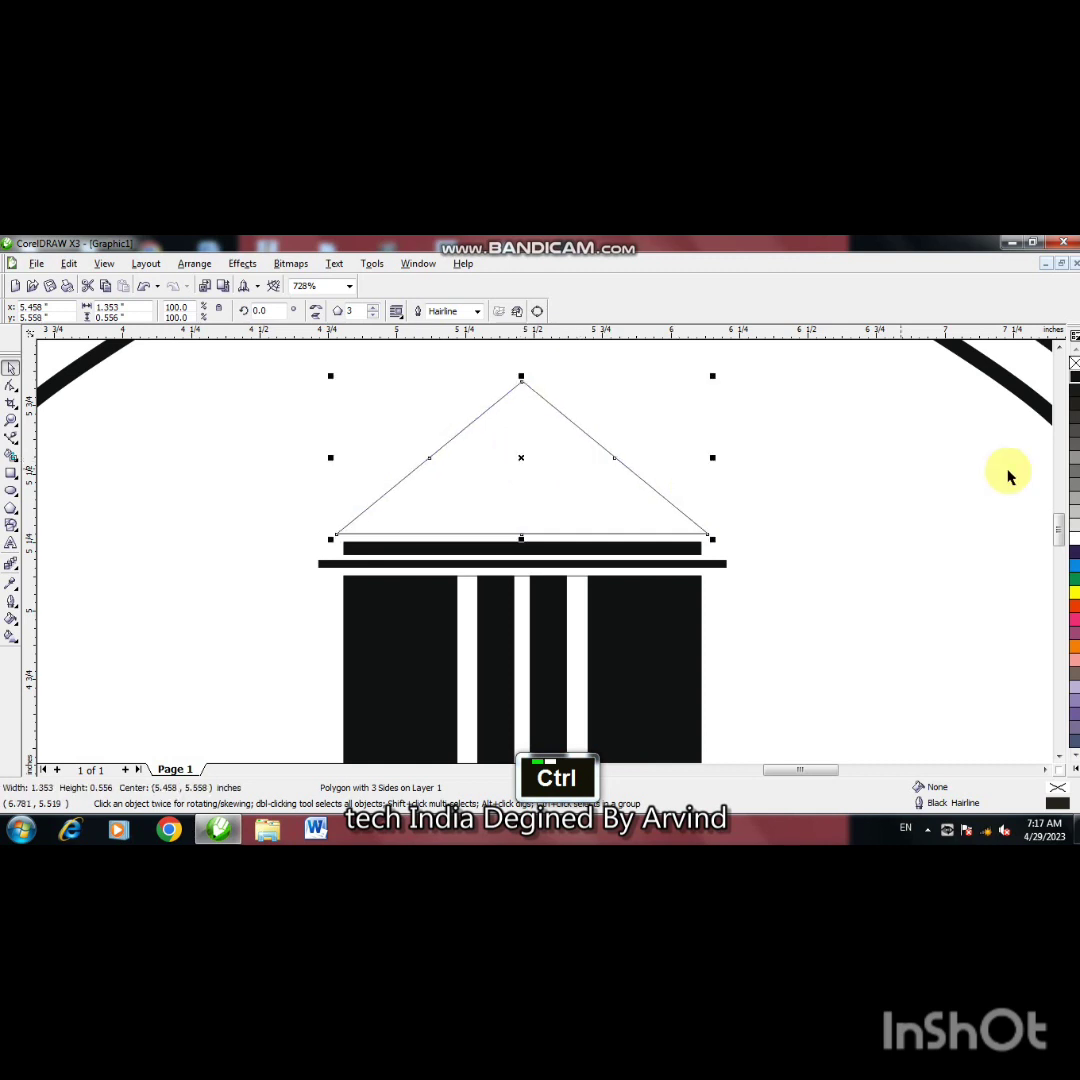
# Step: Fill and outline the roof triangle black
pyautogui.click(1072, 376)
pyautogui.rightClick(1072, 376)
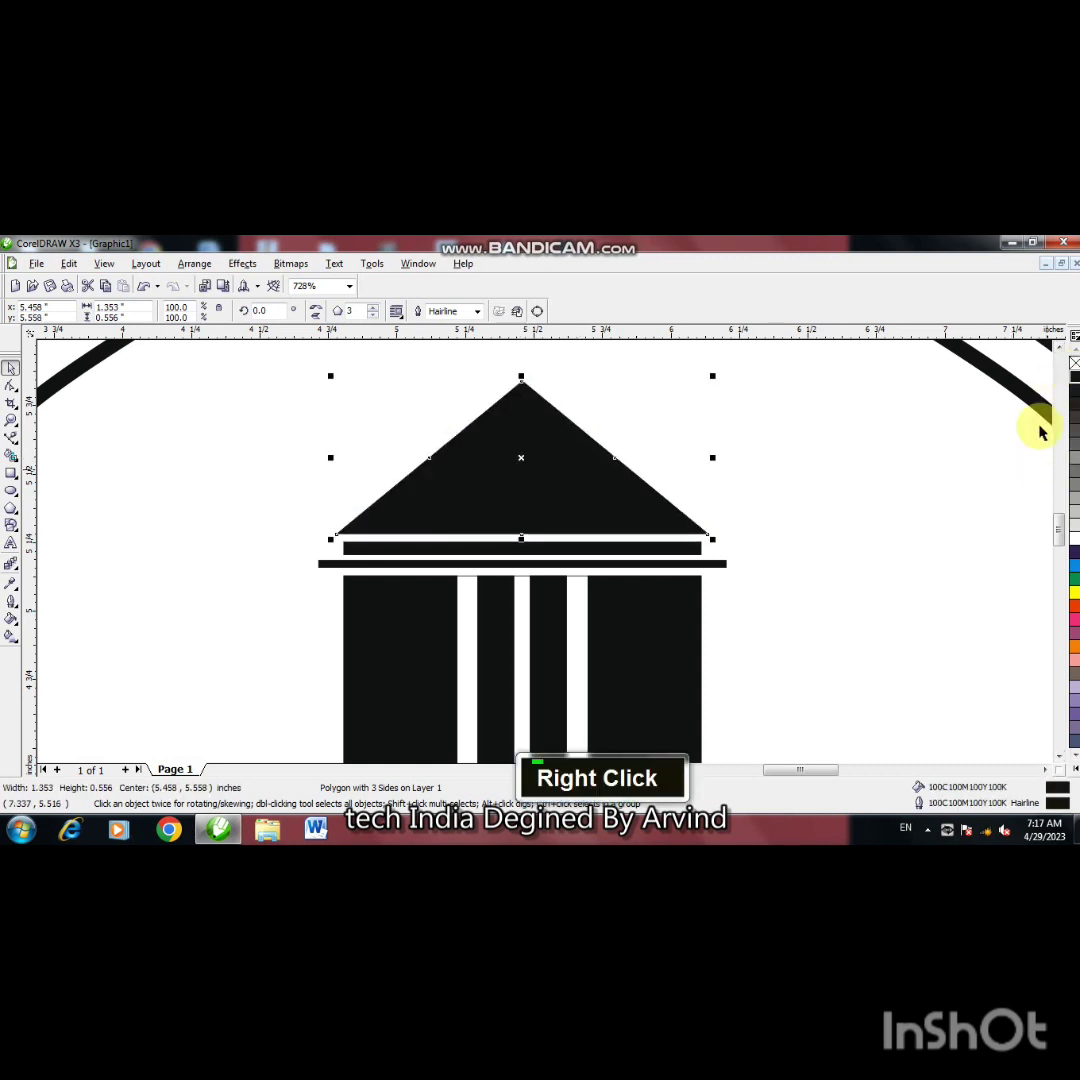
pyautogui.click(954, 542)
pyautogui.press('F3')
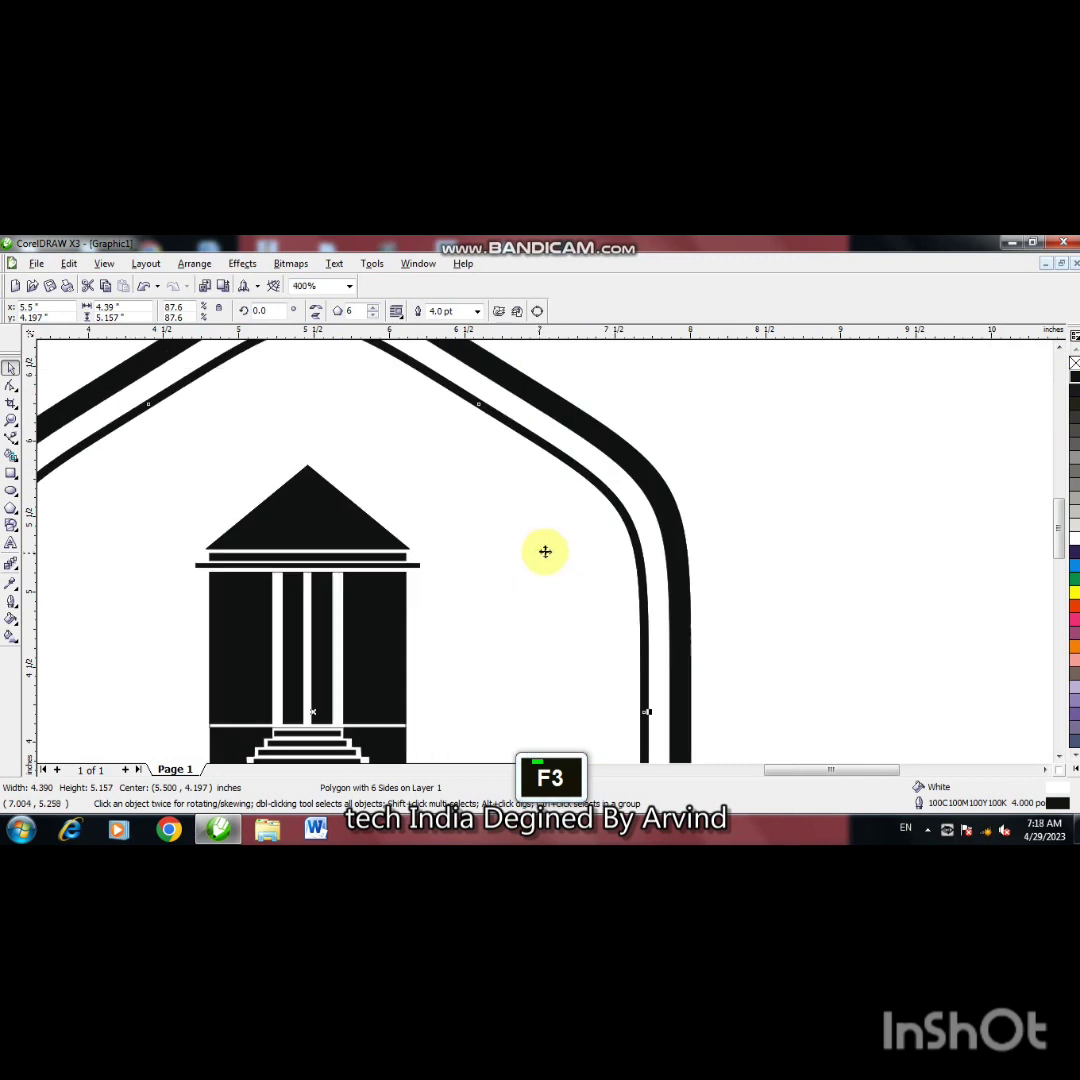
pyautogui.press('F3')
pyautogui.press('F3')
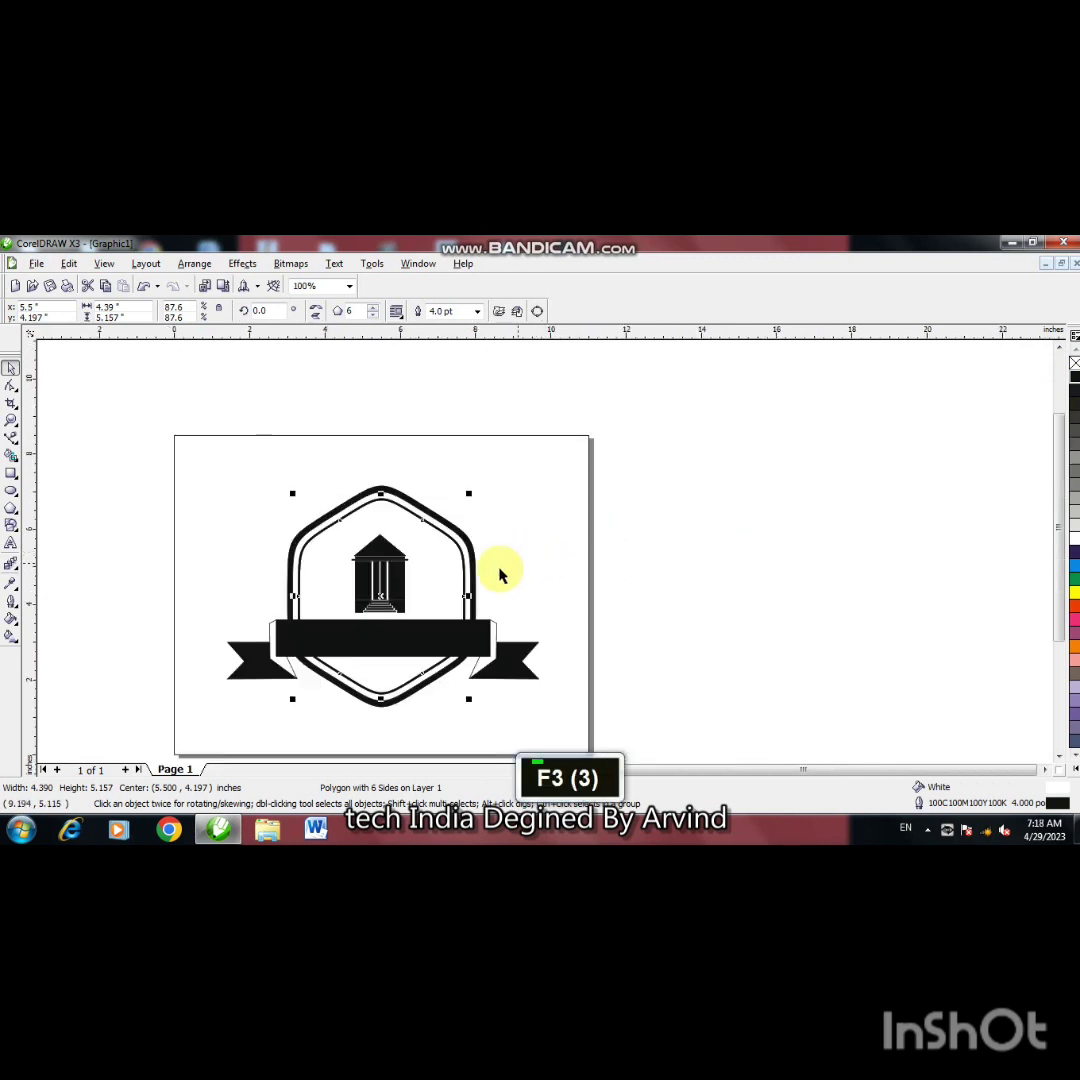
# Step: Raise the roof triangle to about y 5.619 inches, the upper bar to about 5.274 and the long bar to about 5.193
pyautogui.press('F2')
pyautogui.click(333, 518)
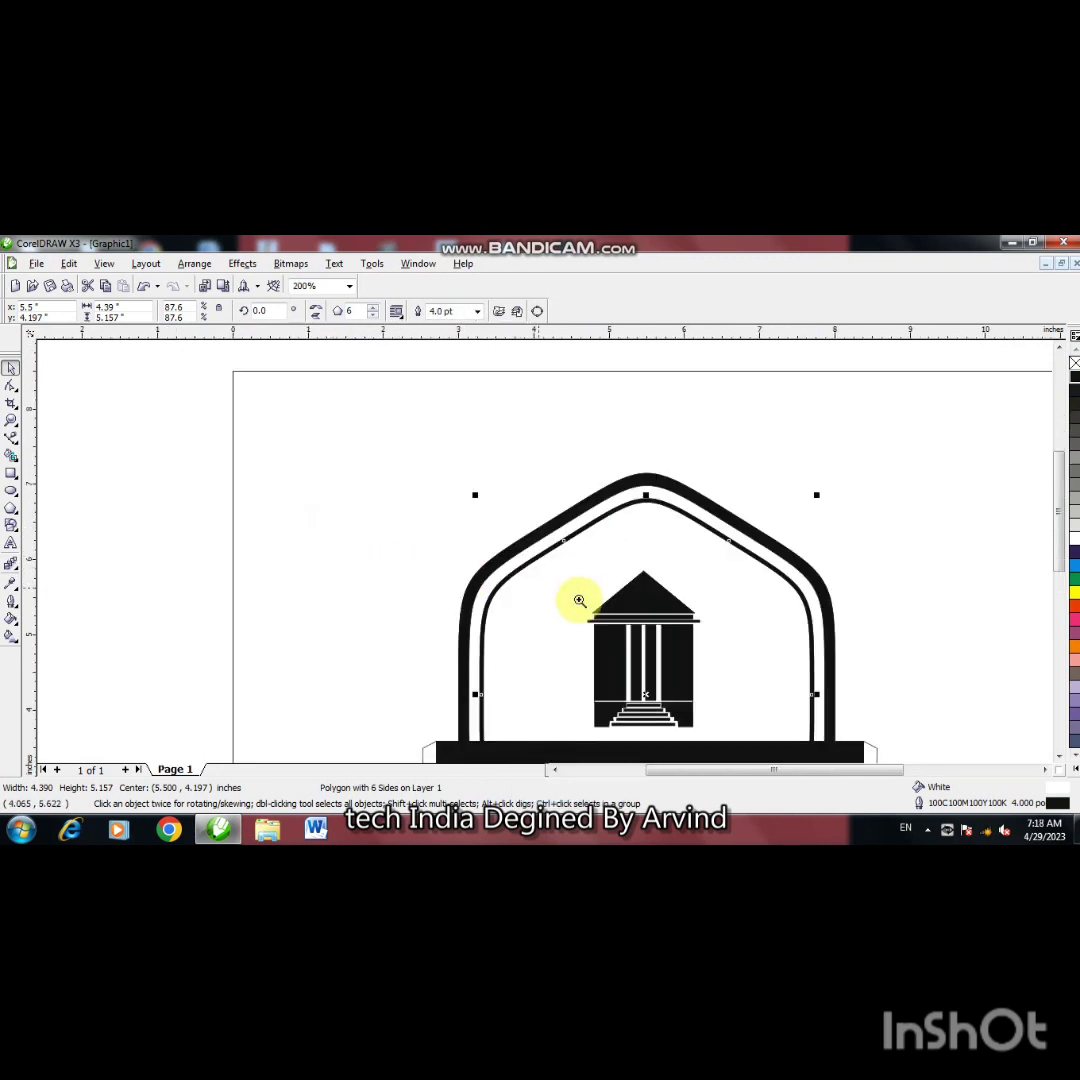
pyautogui.press('F2')
pyautogui.click(662, 608)
pyautogui.press('F2')
pyautogui.click(524, 556)
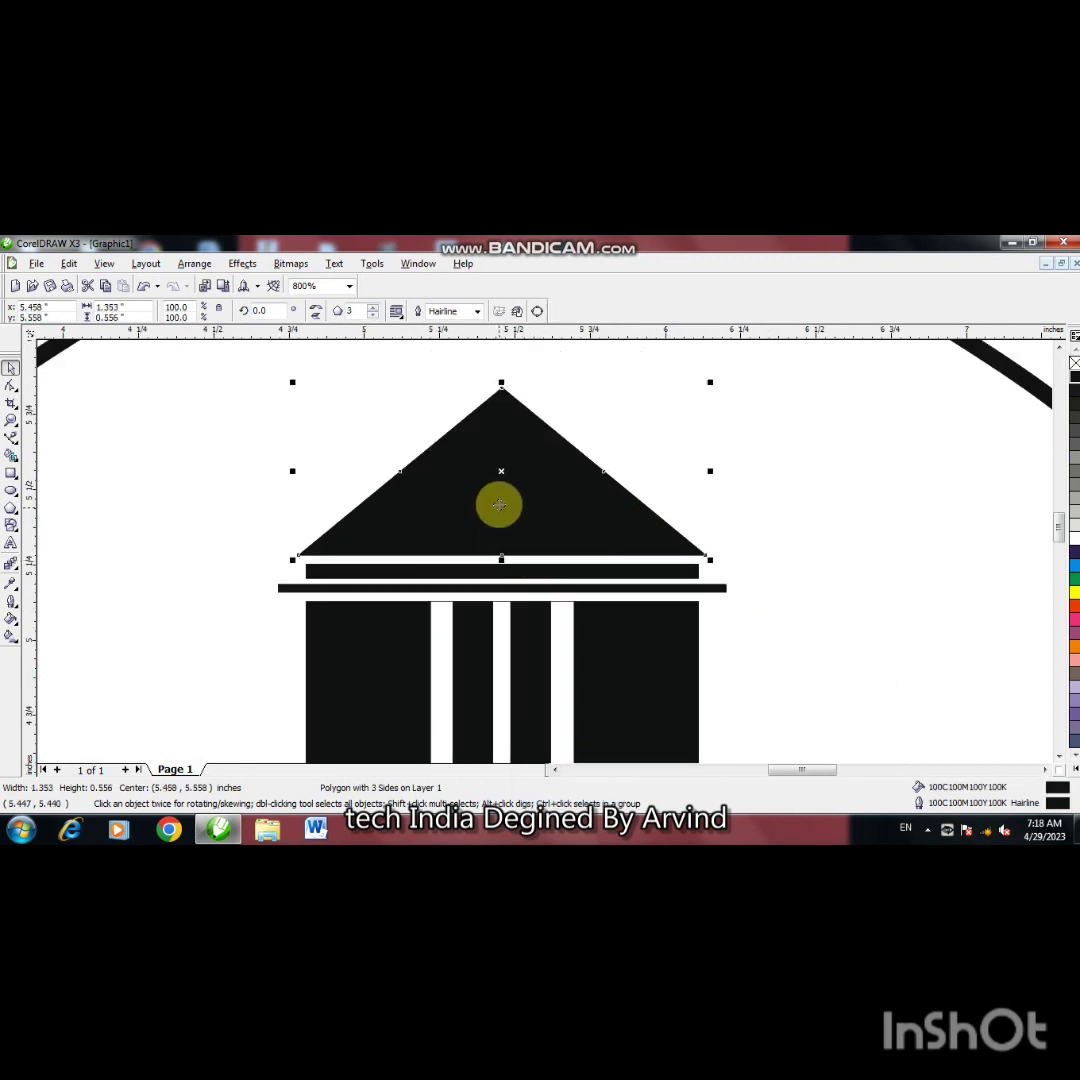
pyautogui.press('ctrl')
pyautogui.moveTo(502, 472); pyautogui.dragTo(501, 453)
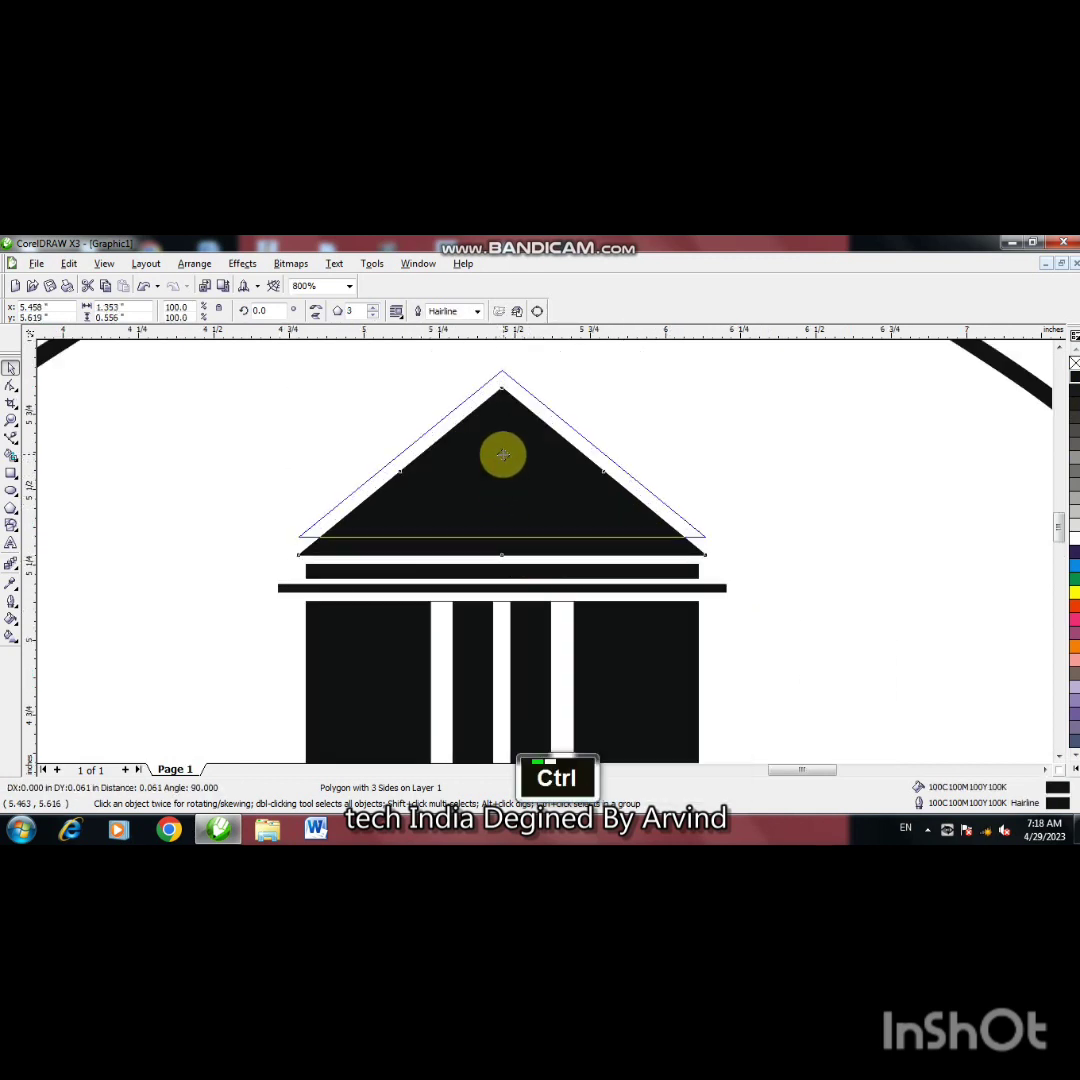
pyautogui.keyDown('ctrl'); pyautogui.click(508, 568); pyautogui.keyUp('ctrl')
pyautogui.moveTo(508, 568)
pyautogui.mouseDown()
pyautogui.moveTo(506, 555)
pyautogui.moveTo(511, 581)
pyautogui.mouseUp()
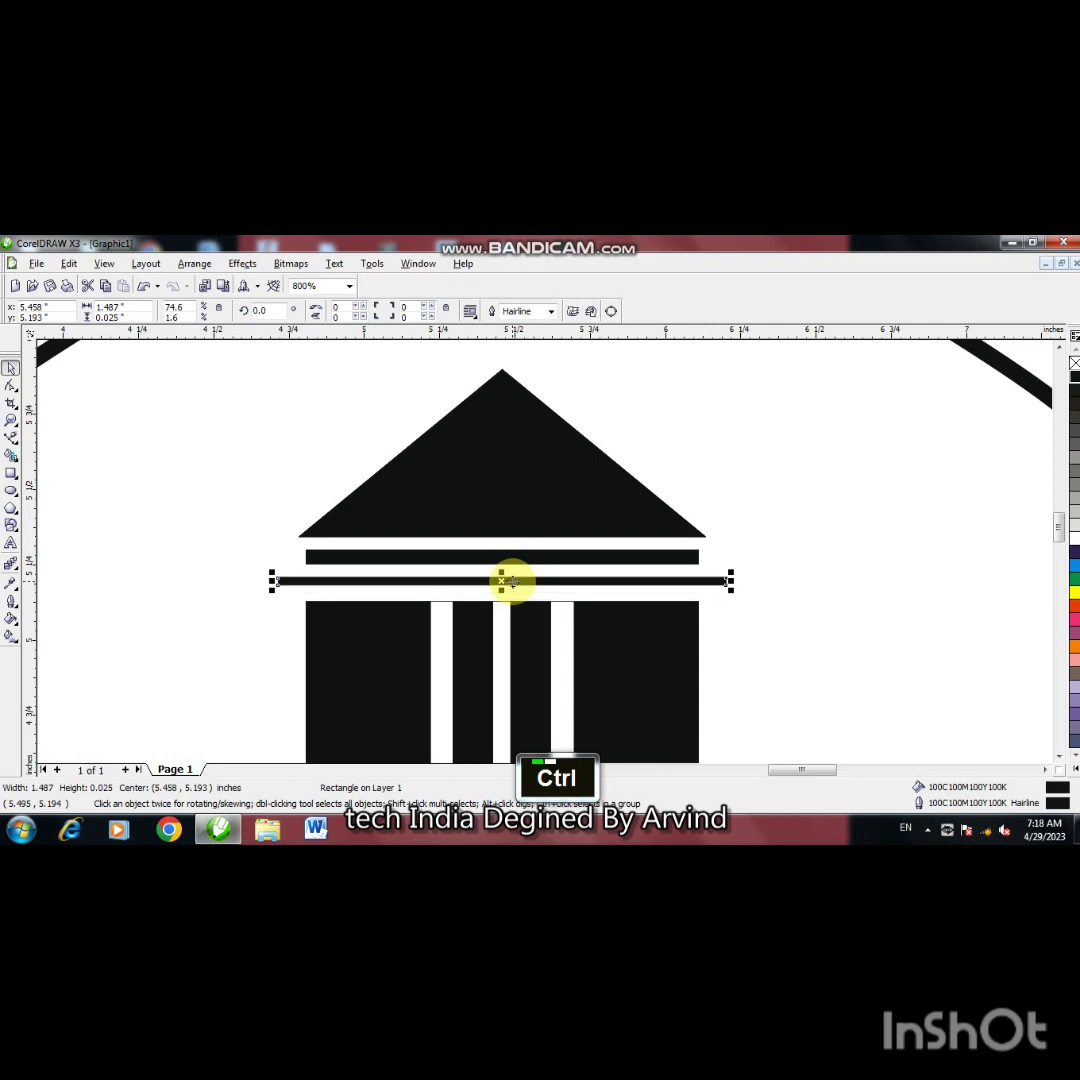
pyautogui.click(770, 650)
# Step: Shorten all four black columns together from their lower edge to about 0.977 inches high, widening the gap above the stairs
pyautogui.press('F3')
pyautogui.press('F3')
pyautogui.press('F3')
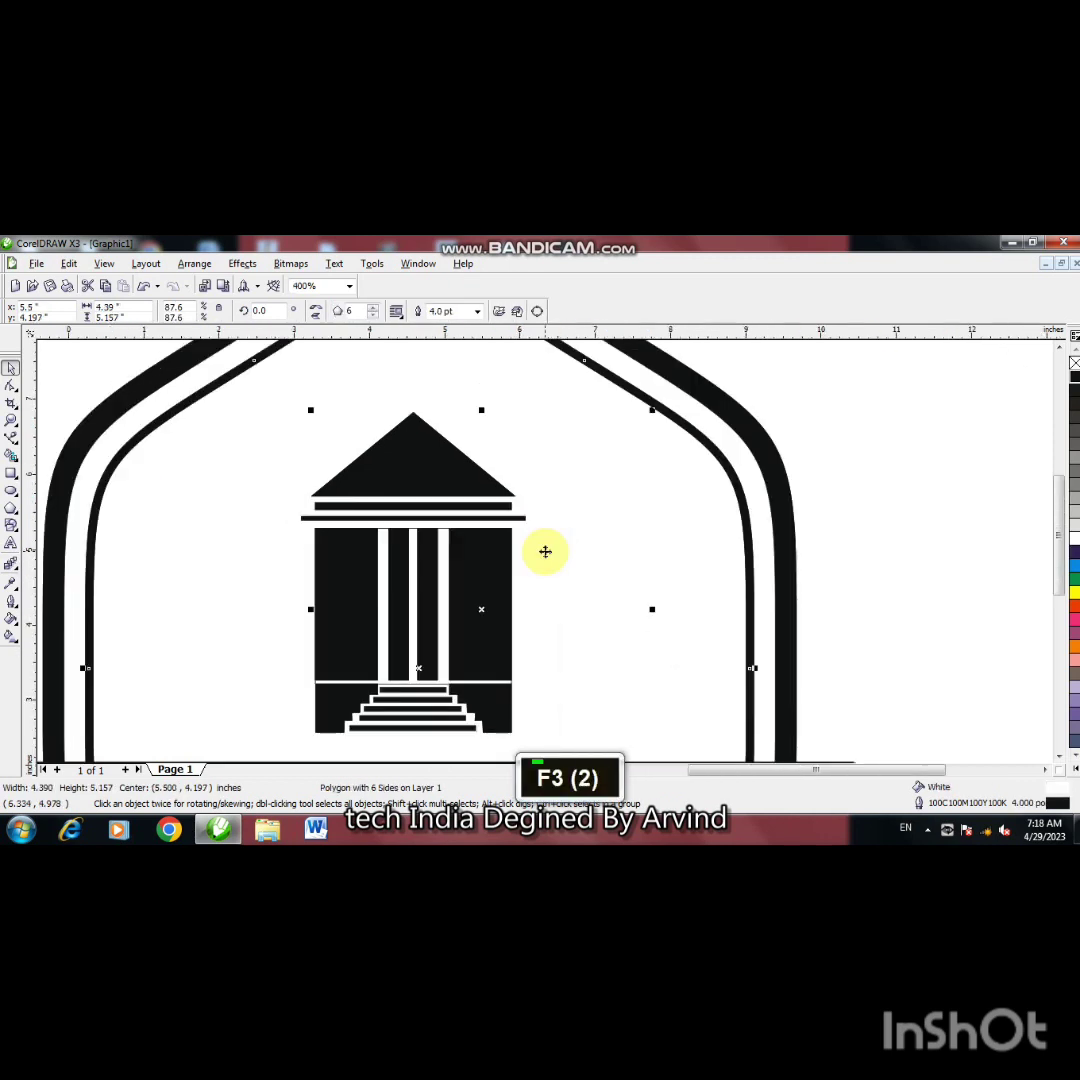
pyautogui.click(645, 554)
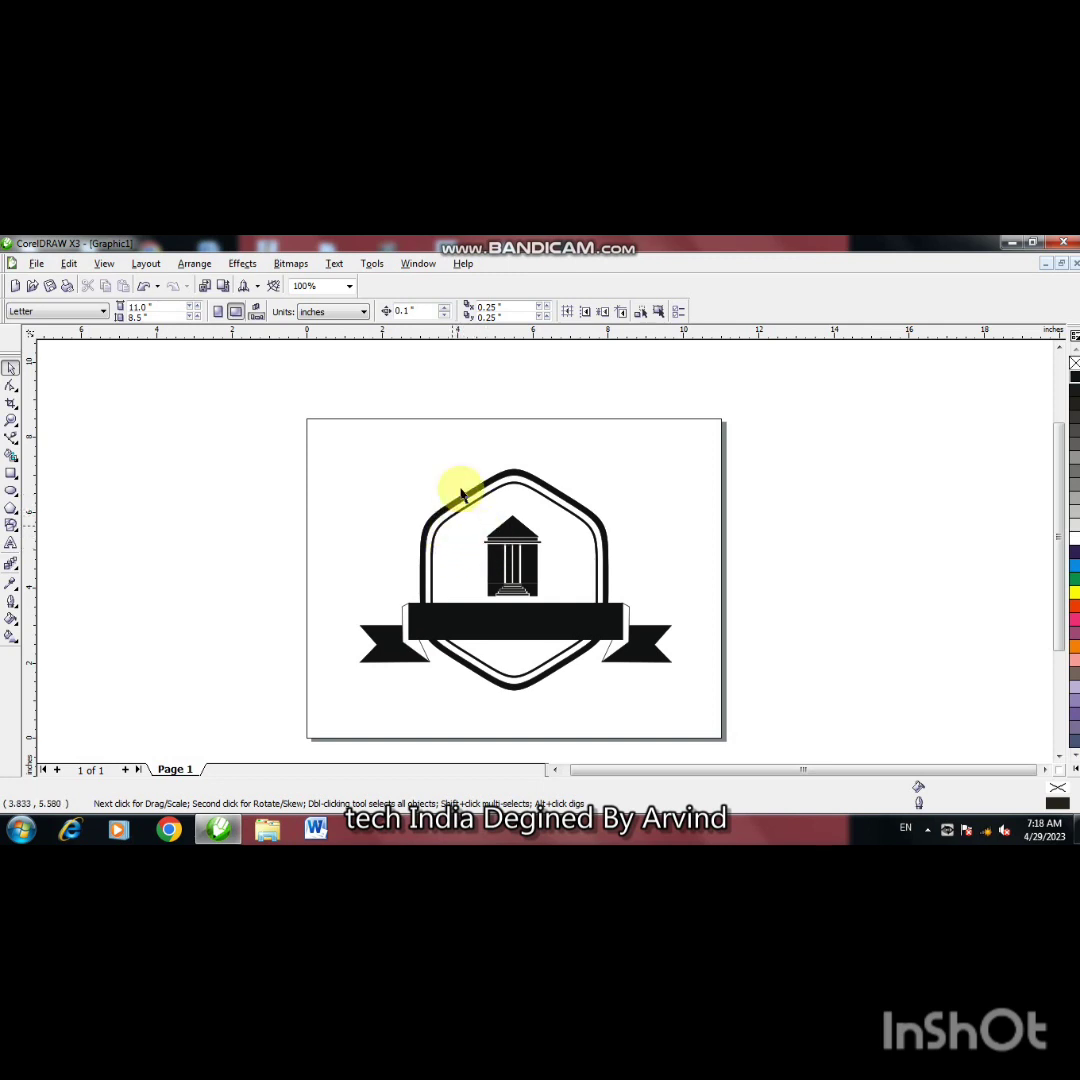
pyautogui.click(490, 570)
pyautogui.press('F2')
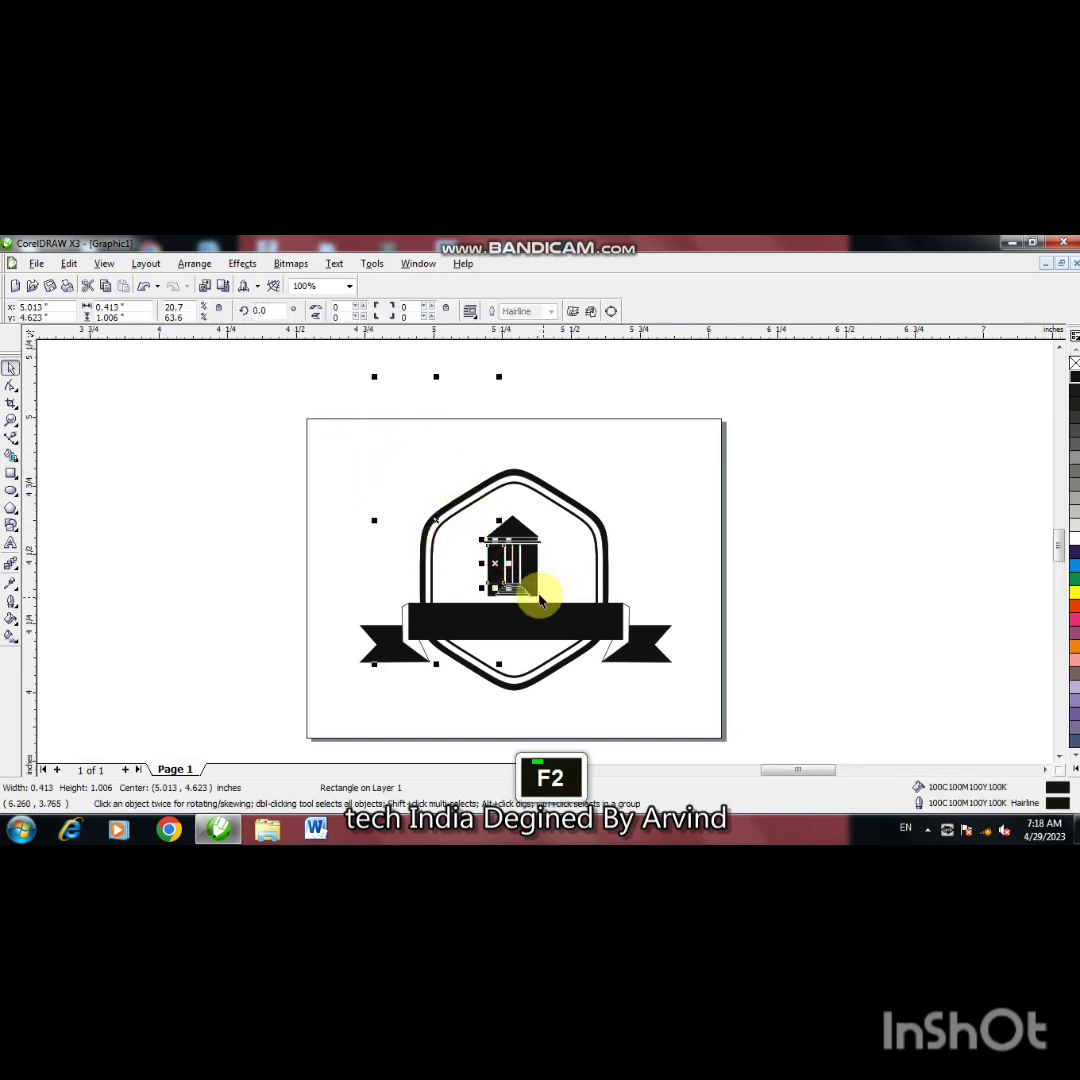
pyautogui.keyDown('shift'); pyautogui.click(668, 562); pyautogui.keyUp('shift')
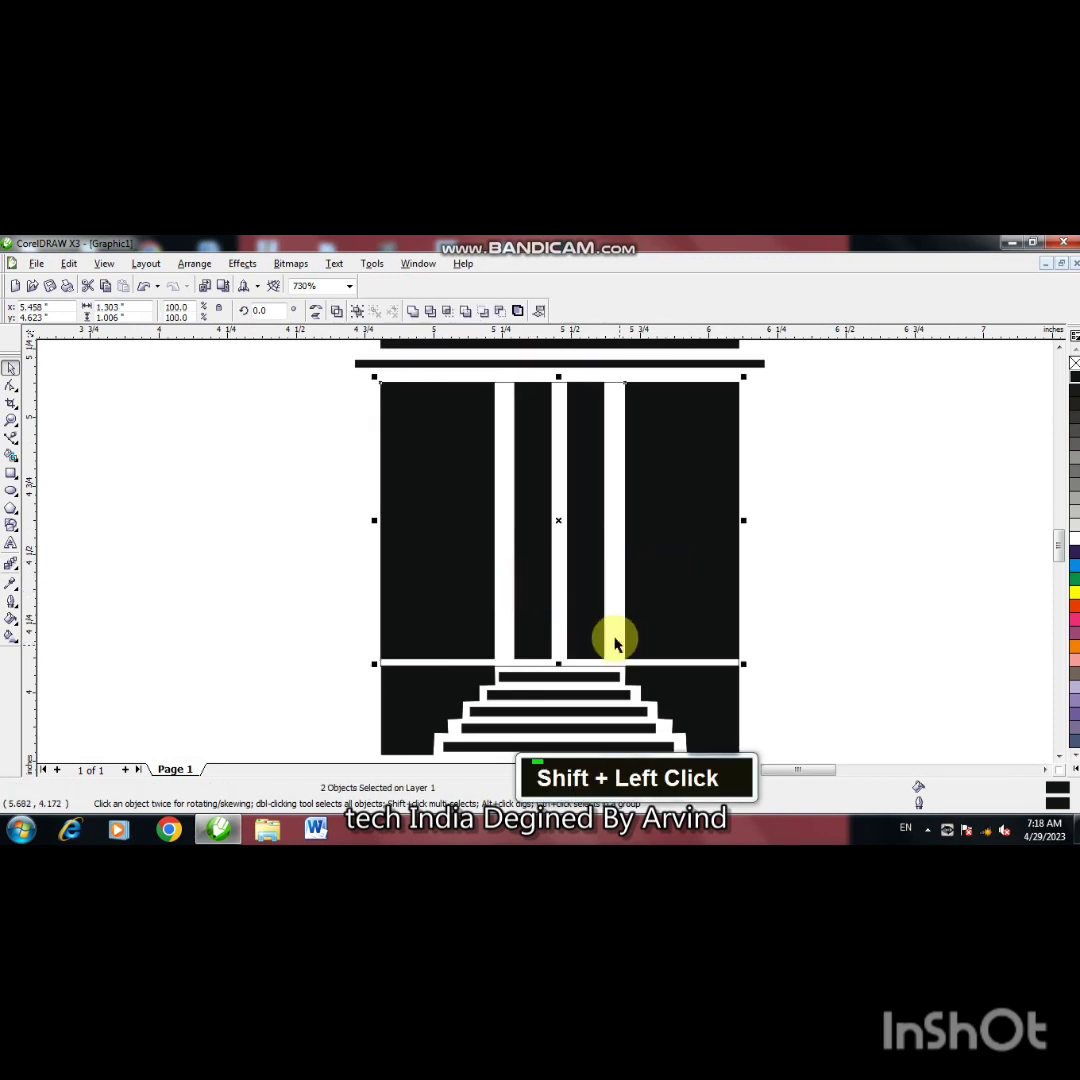
pyautogui.keyDown('shift'); pyautogui.click(530, 627); pyautogui.keyUp('shift')
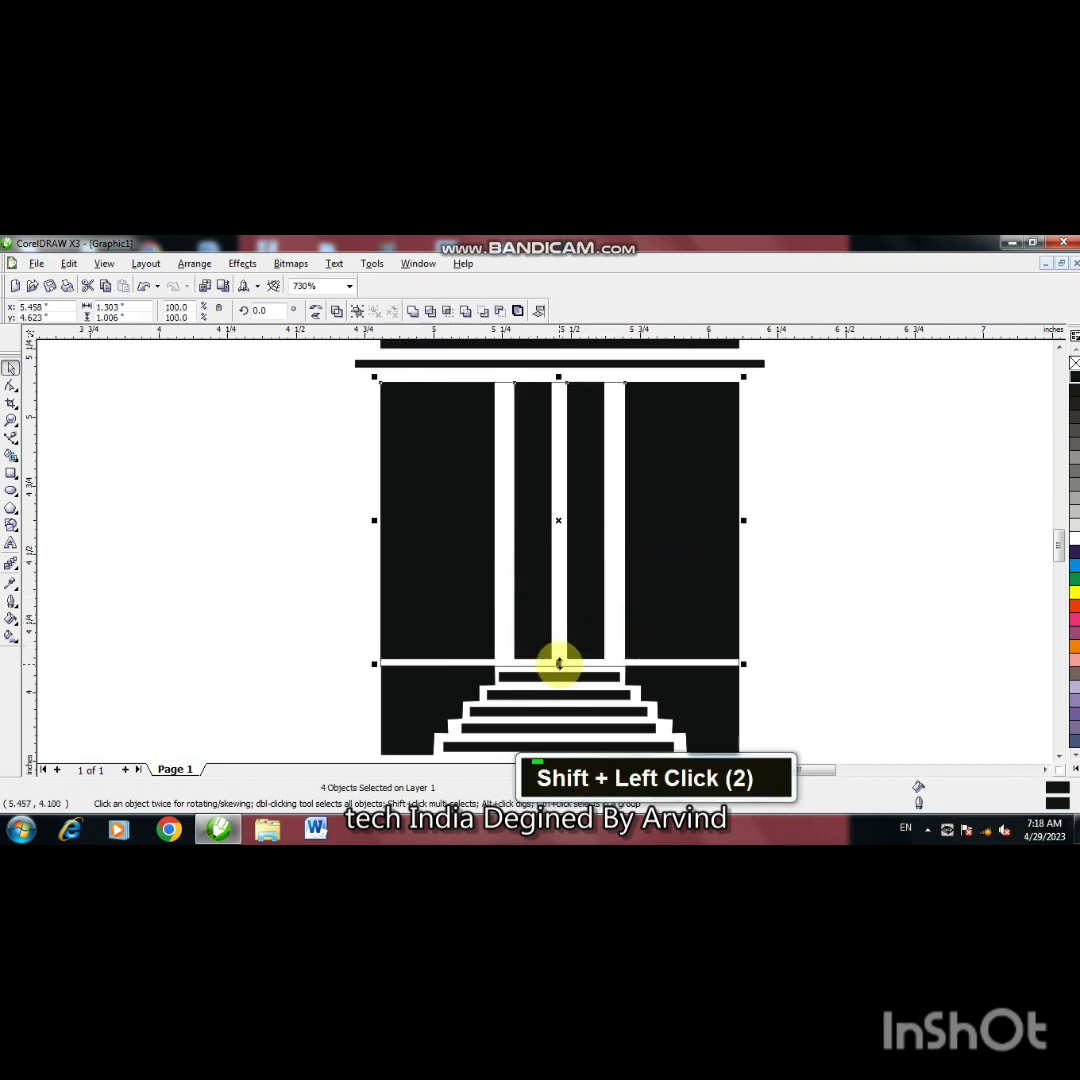
pyautogui.moveTo(558, 663); pyautogui.dragTo(560, 655)
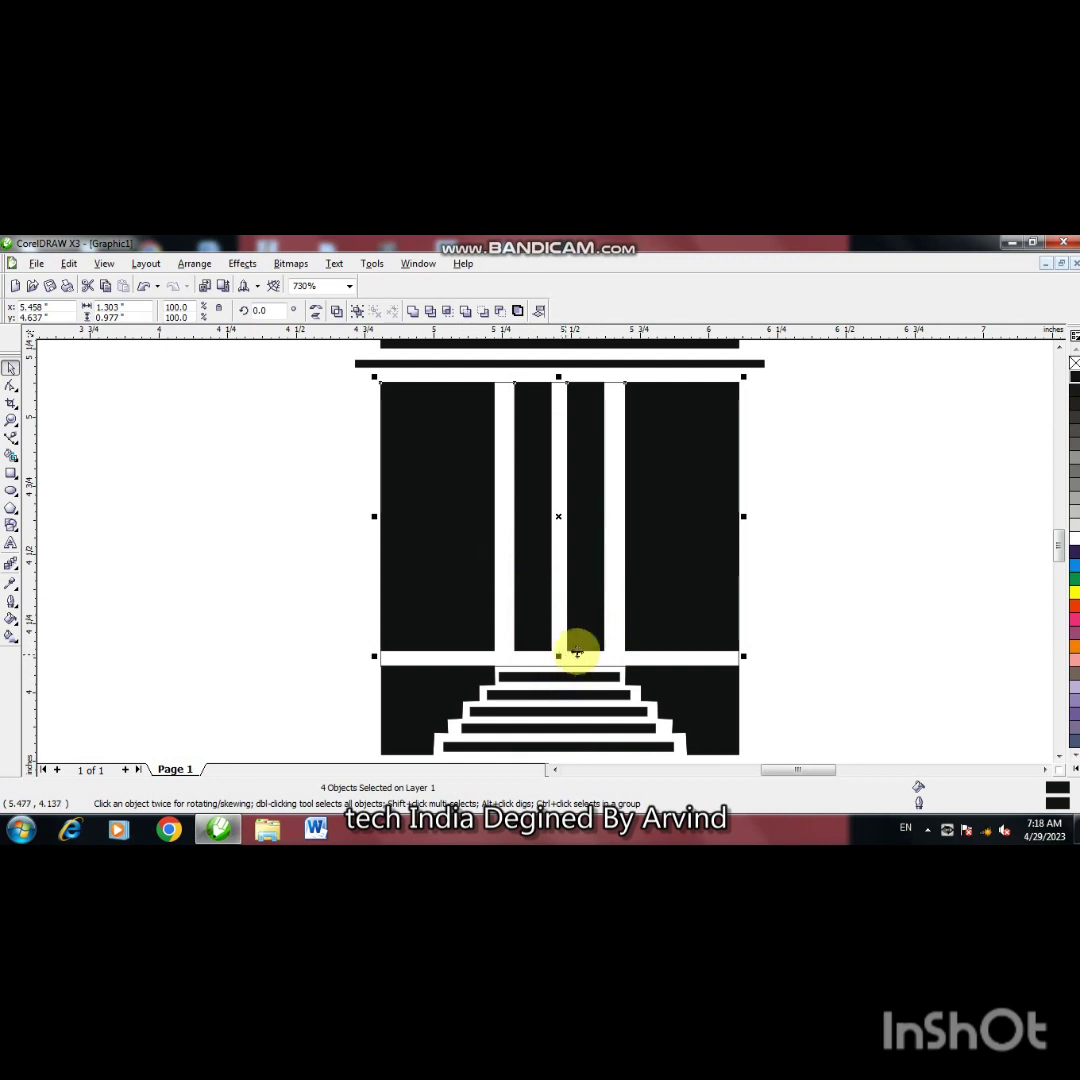
pyautogui.click(800, 488)
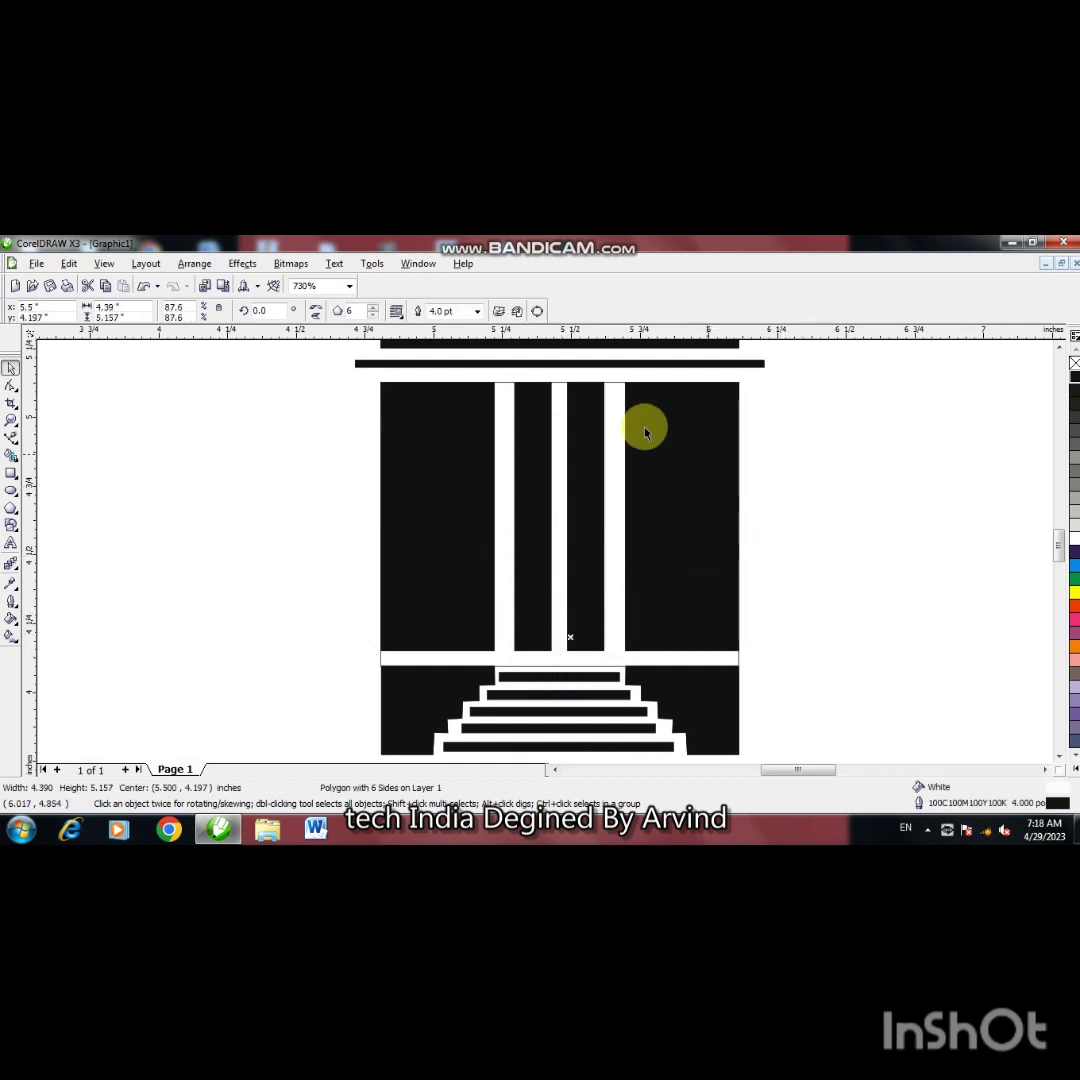
# Step: Raise the roof triangle and upper bar slightly more, and set the long bar at about y 5.202 inches to even the gaps
pyautogui.press('F3')
pyautogui.press('F3')
pyautogui.press('F3')
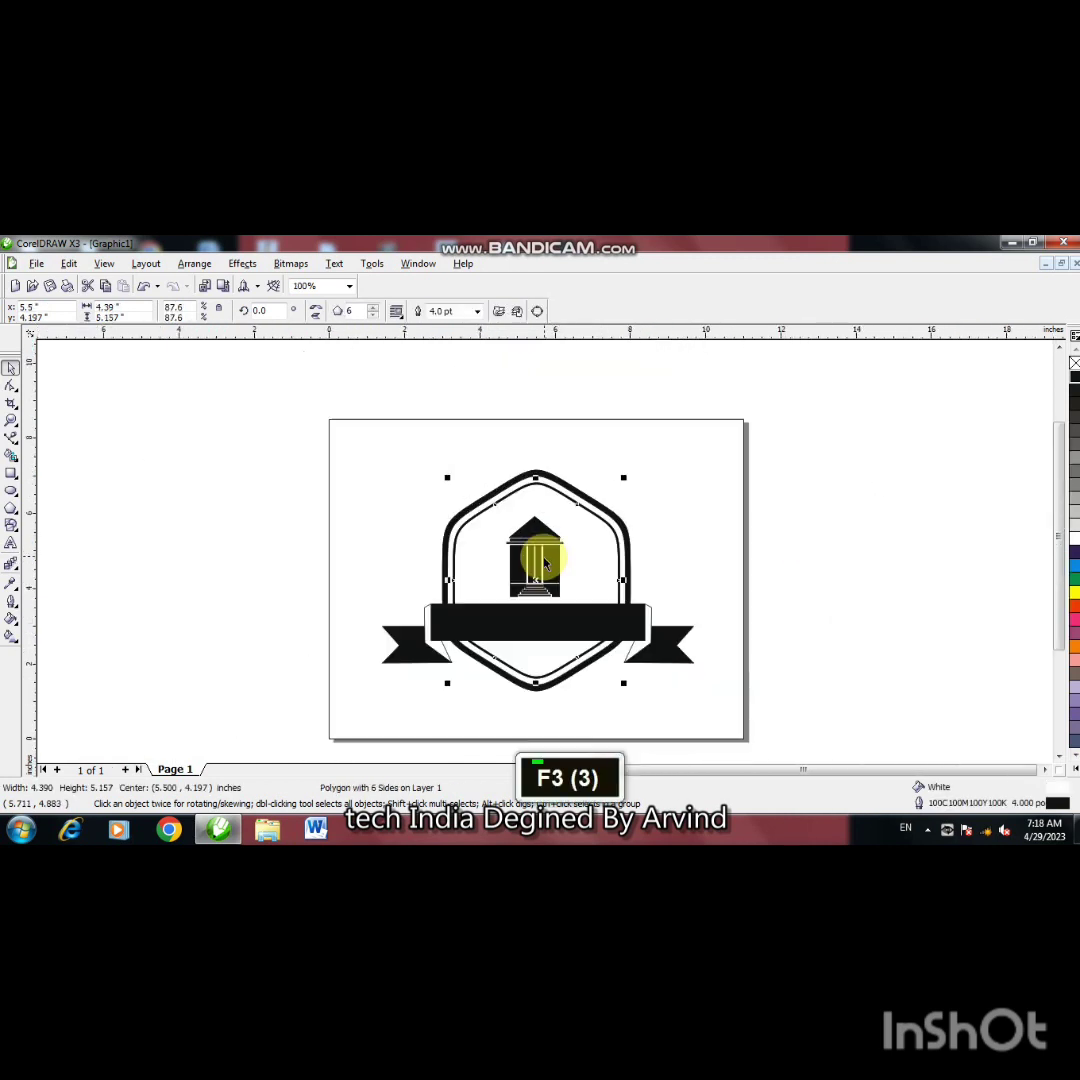
pyautogui.click(688, 550)
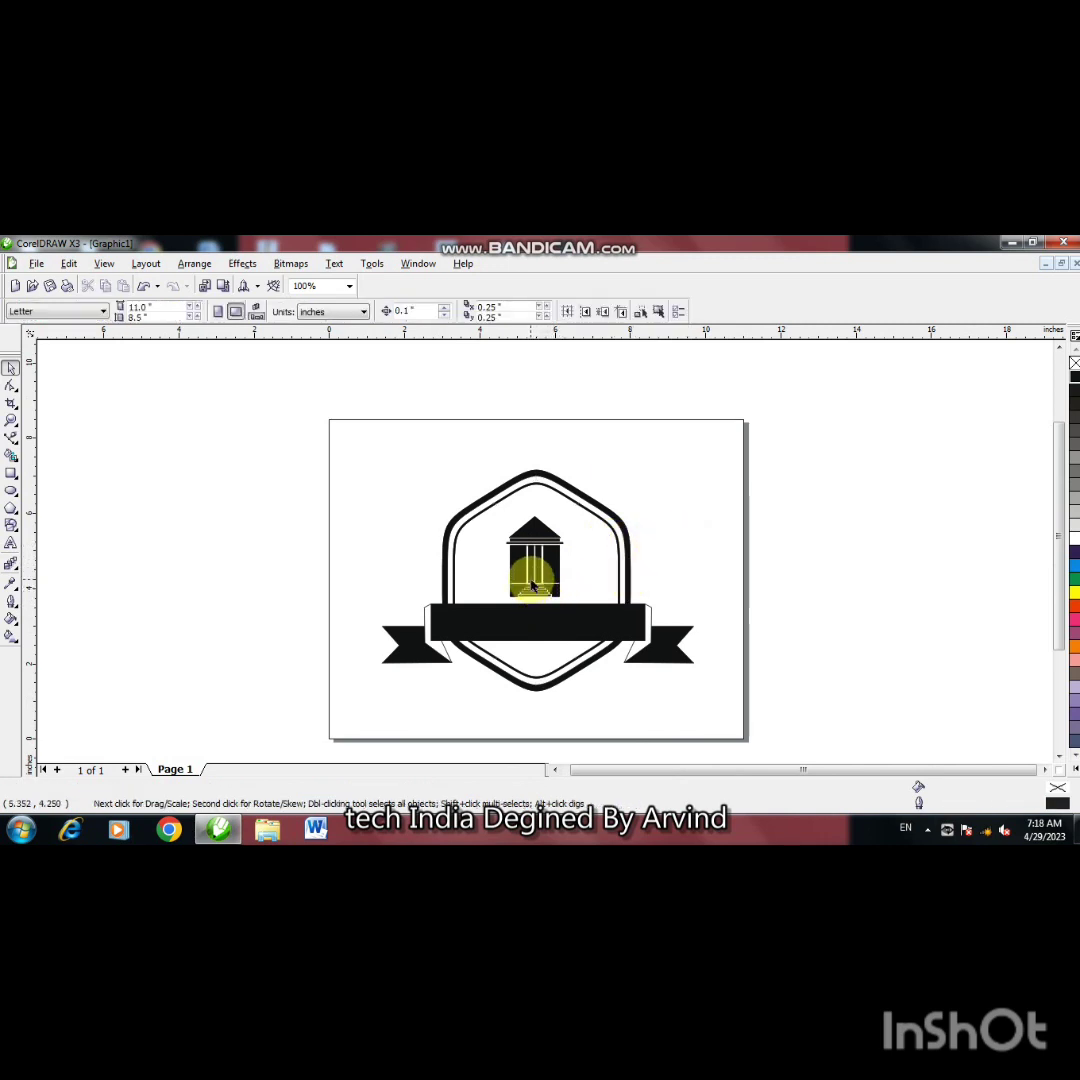
pyautogui.press('F2')
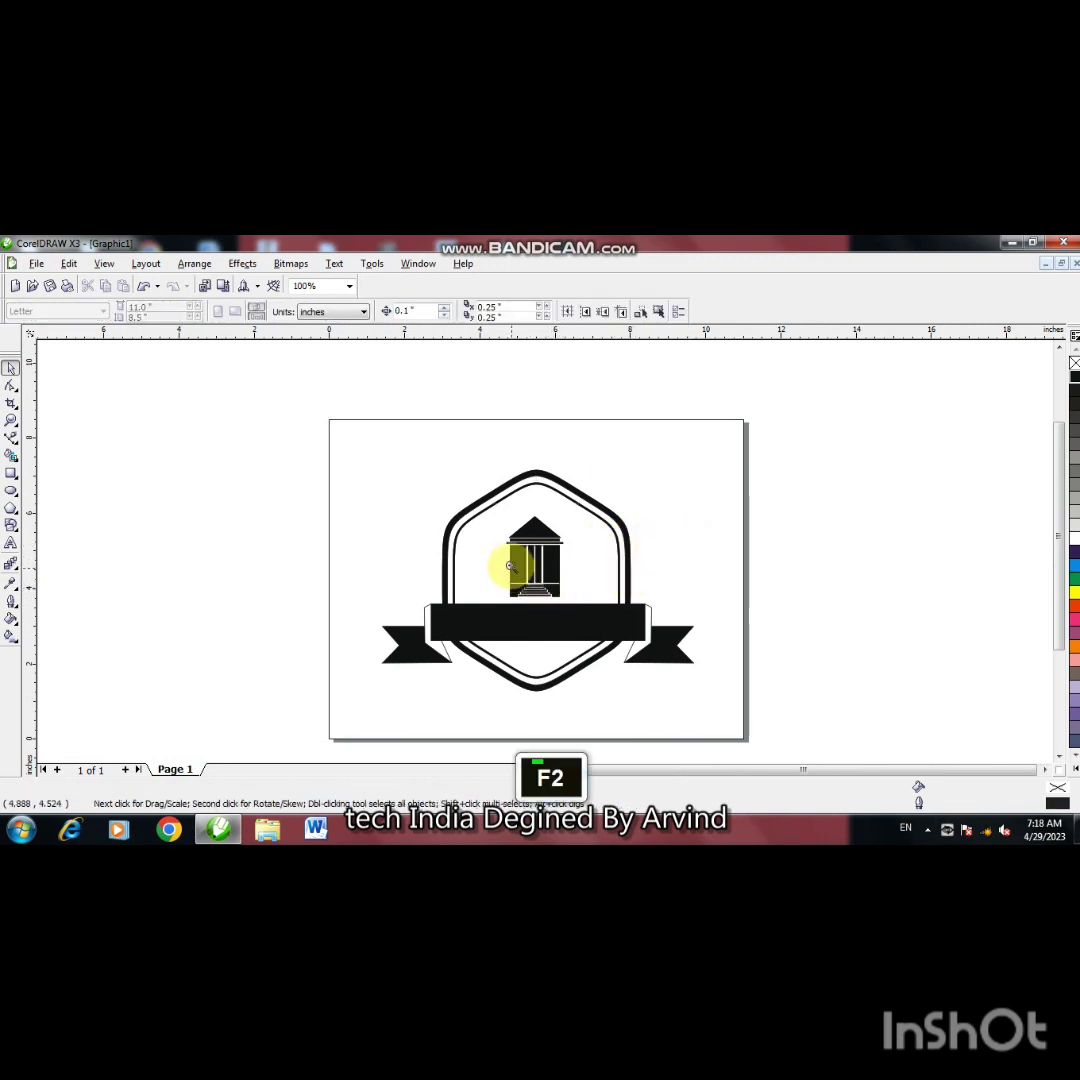
pyautogui.moveTo(513, 518); pyautogui.dragTo(557, 562)
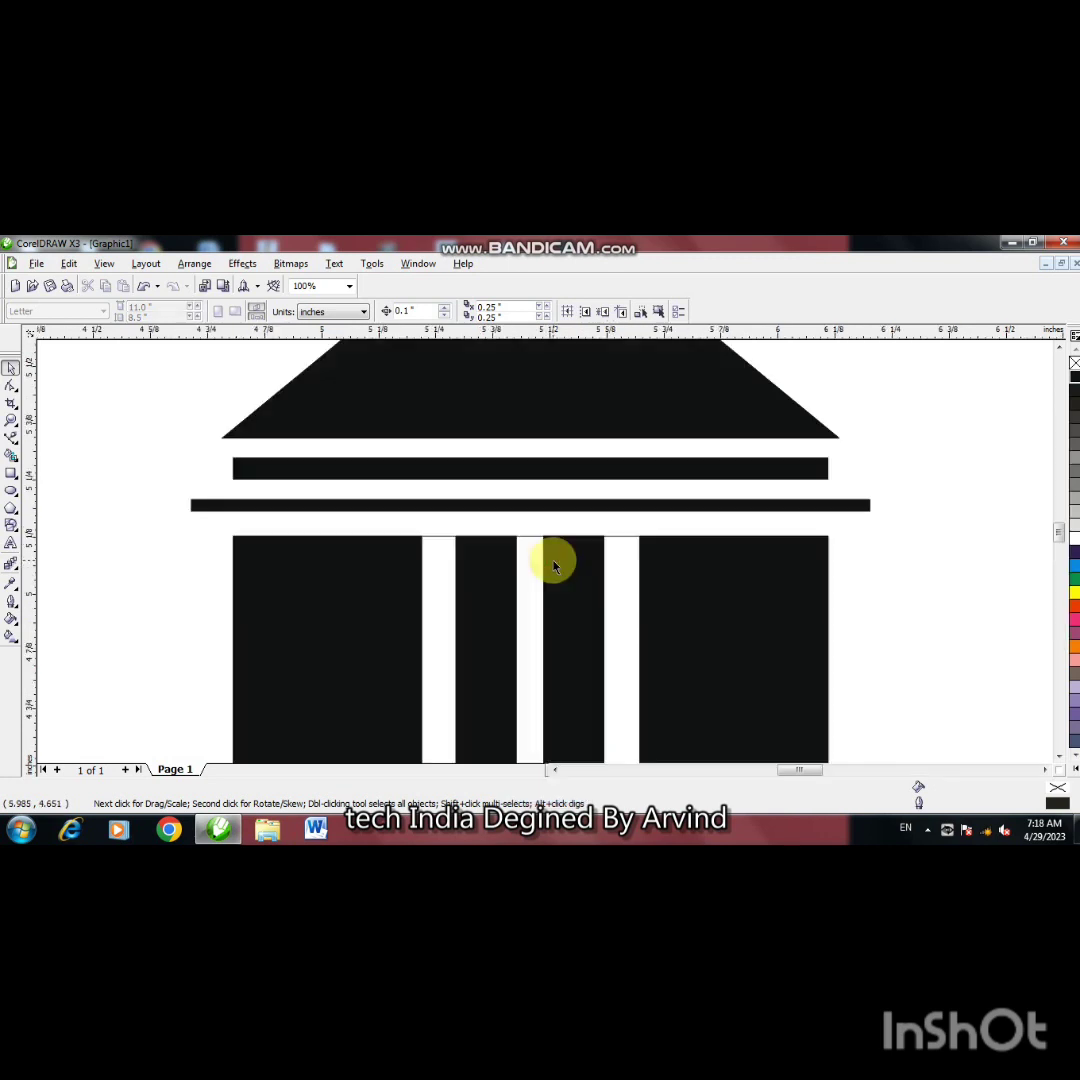
pyautogui.click(510, 410)
pyautogui.moveTo(513, 408); pyautogui.dragTo(511, 398)
pyautogui.click(521, 471)
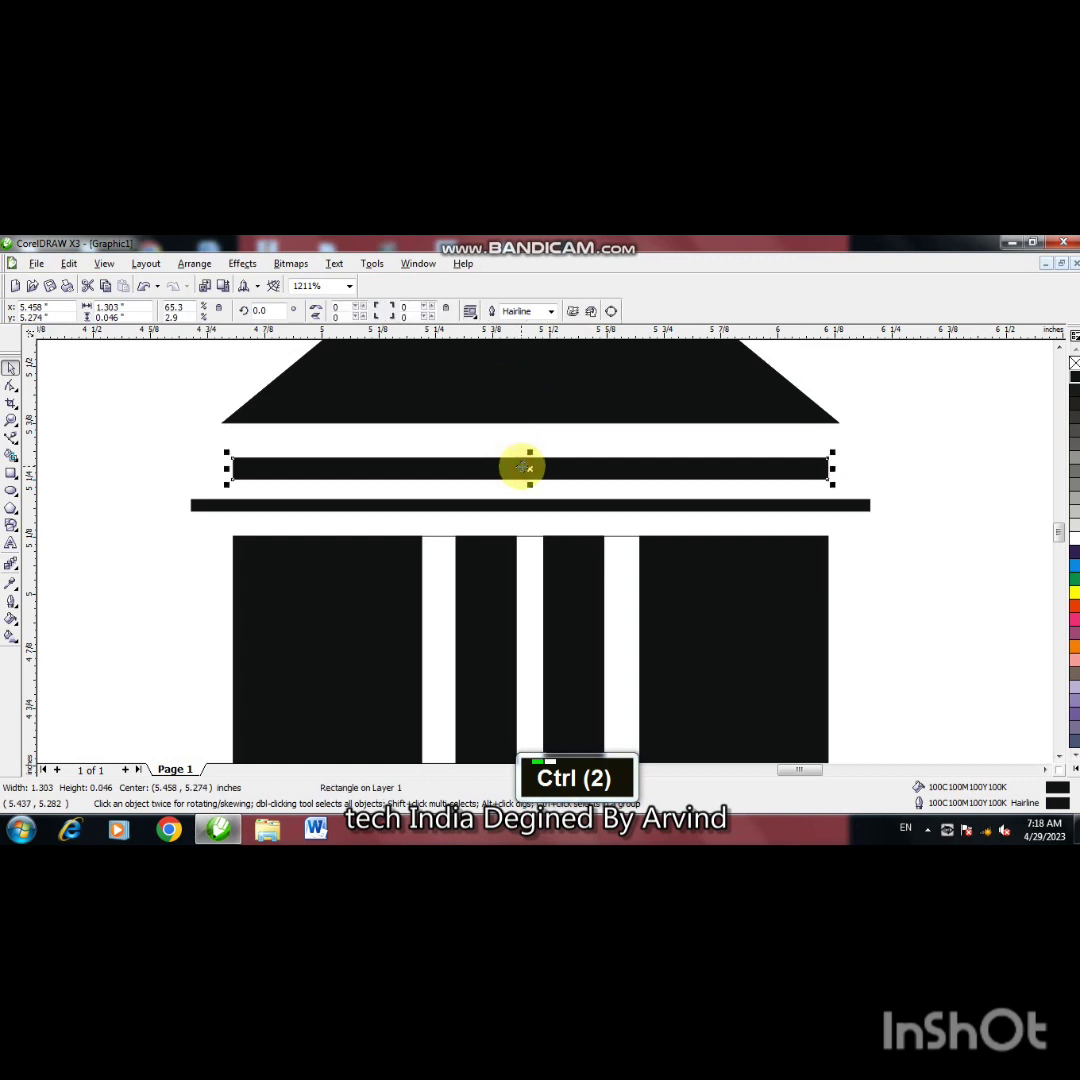
pyautogui.moveTo(523, 465); pyautogui.dragTo(535, 497)
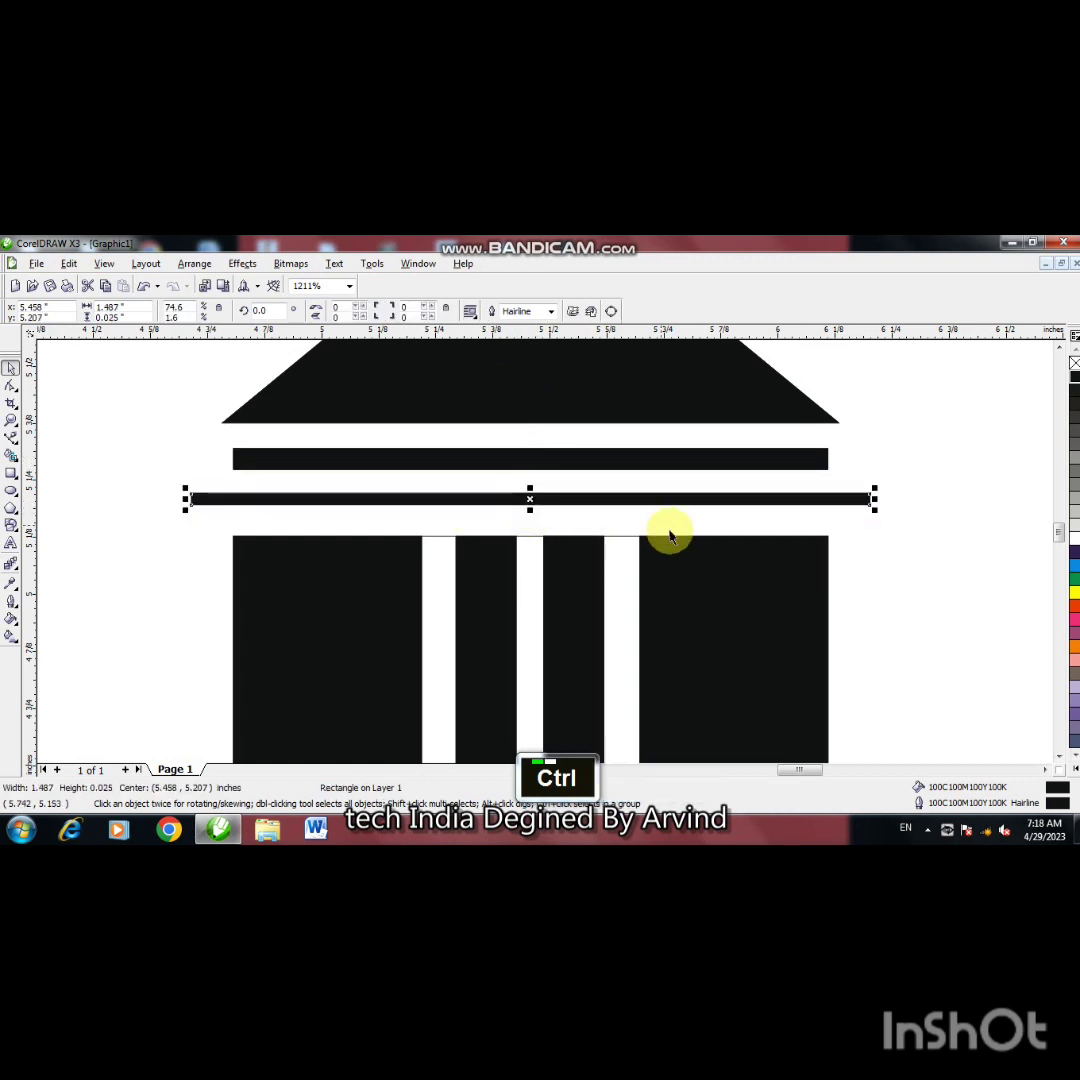
pyautogui.press('ctrl')
pyautogui.moveTo(612, 503); pyautogui.dragTo(624, 516)
pyautogui.press('F4')
pyautogui.click(265, 506)
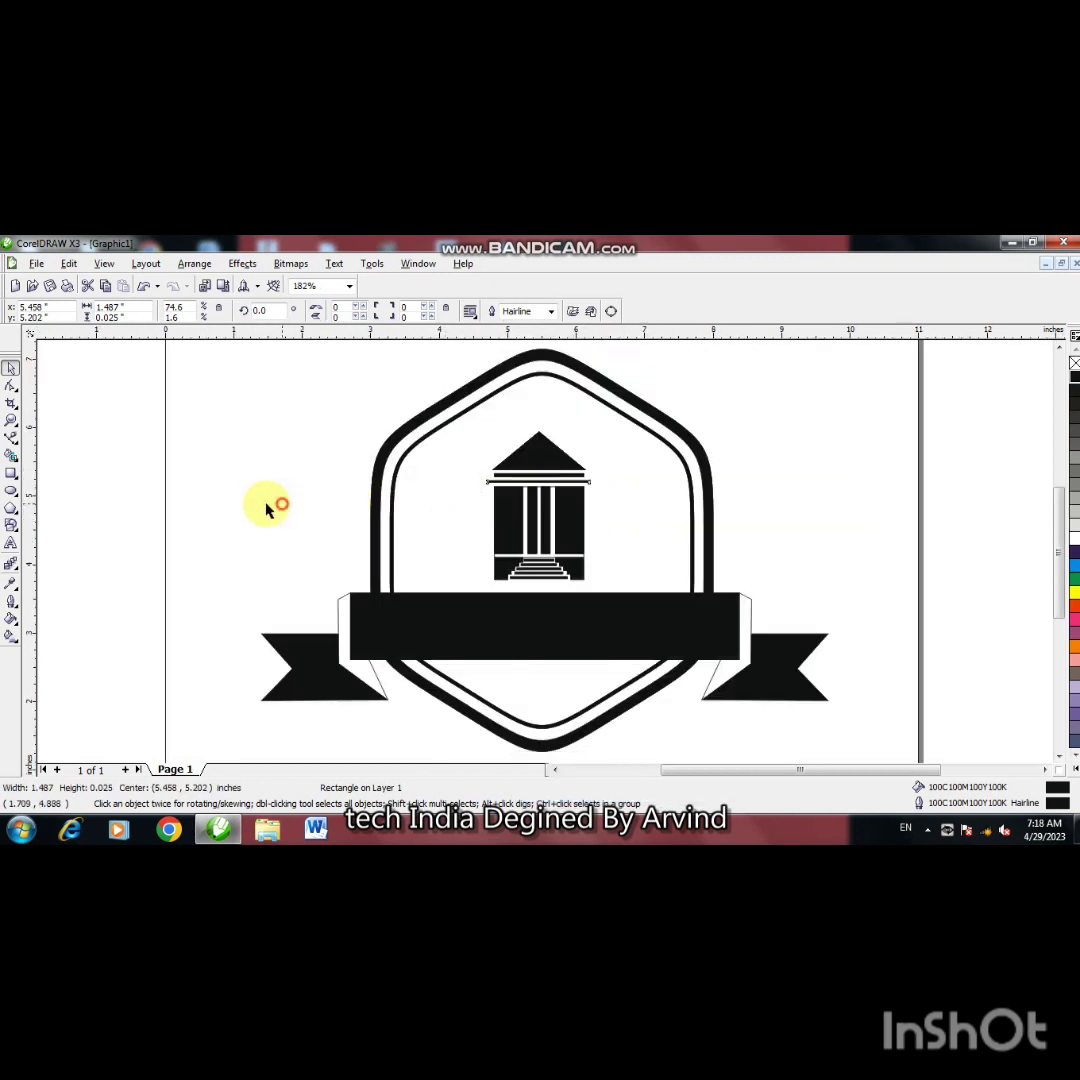
# Step: Add the artistic text "UNIVERSITY" in the blank area beside the badge's hexagon
pyautogui.click(10, 492)
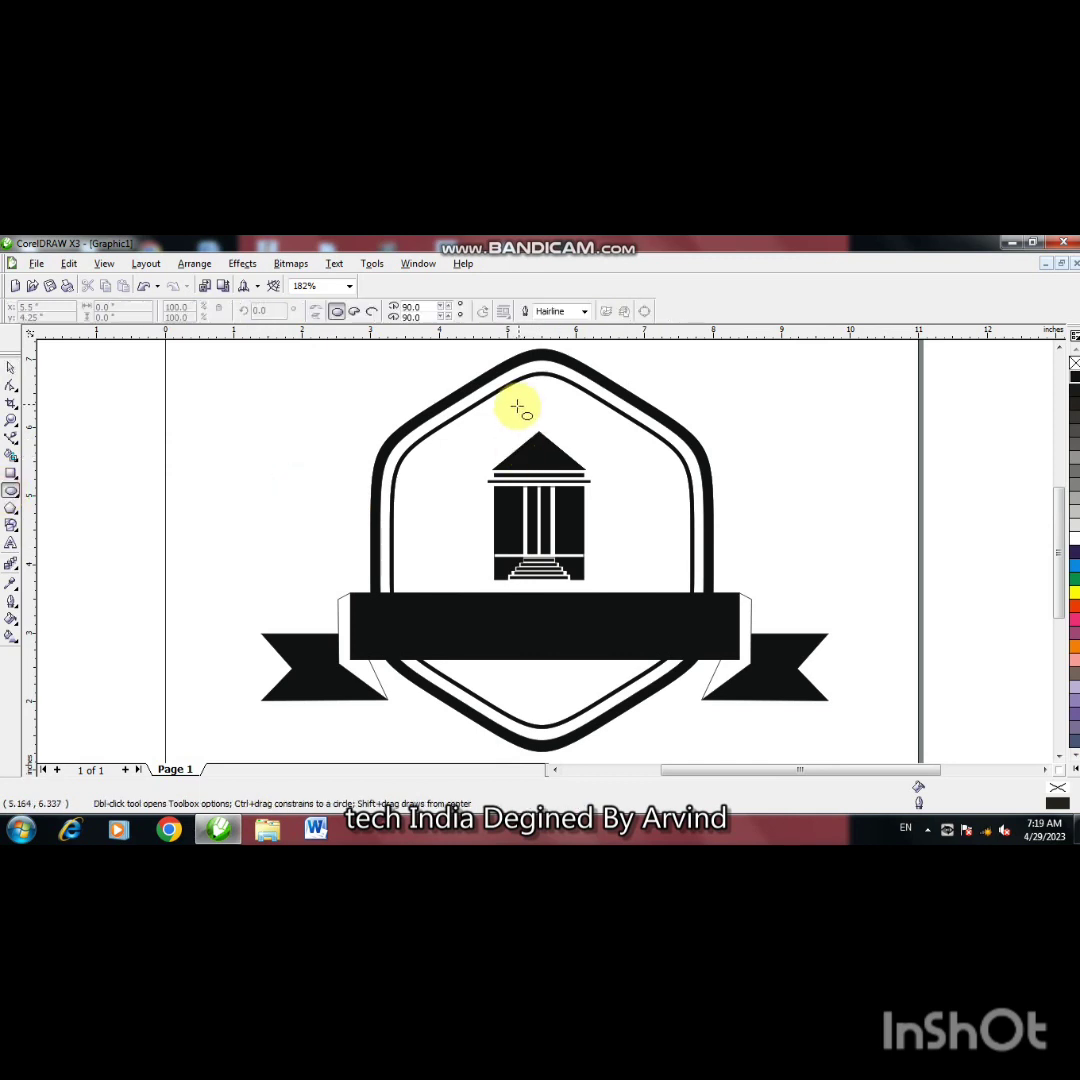
pyautogui.click(10, 543)
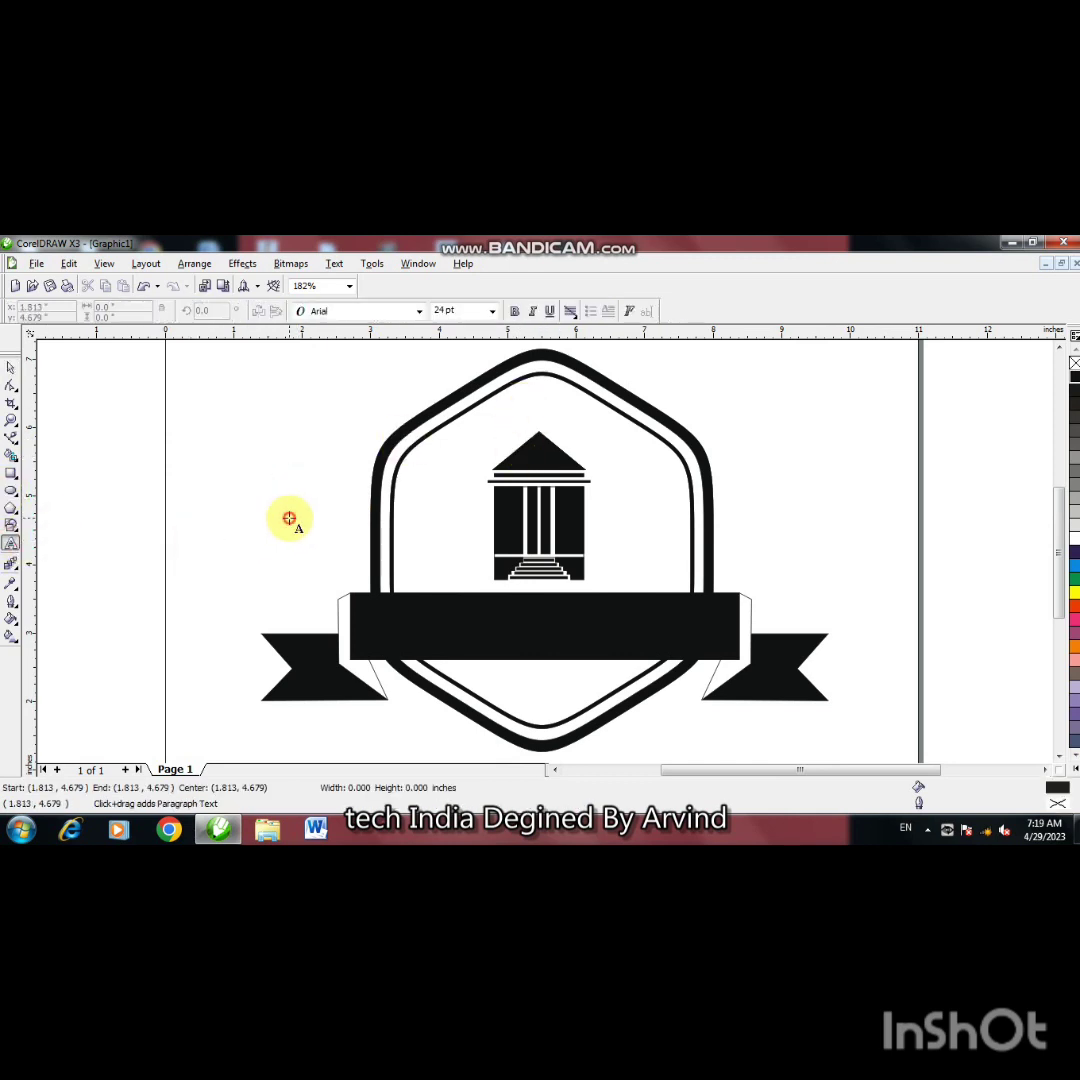
pyautogui.click(289, 513)
pyautogui.press('capslock')
pyautogui.write('UNI')
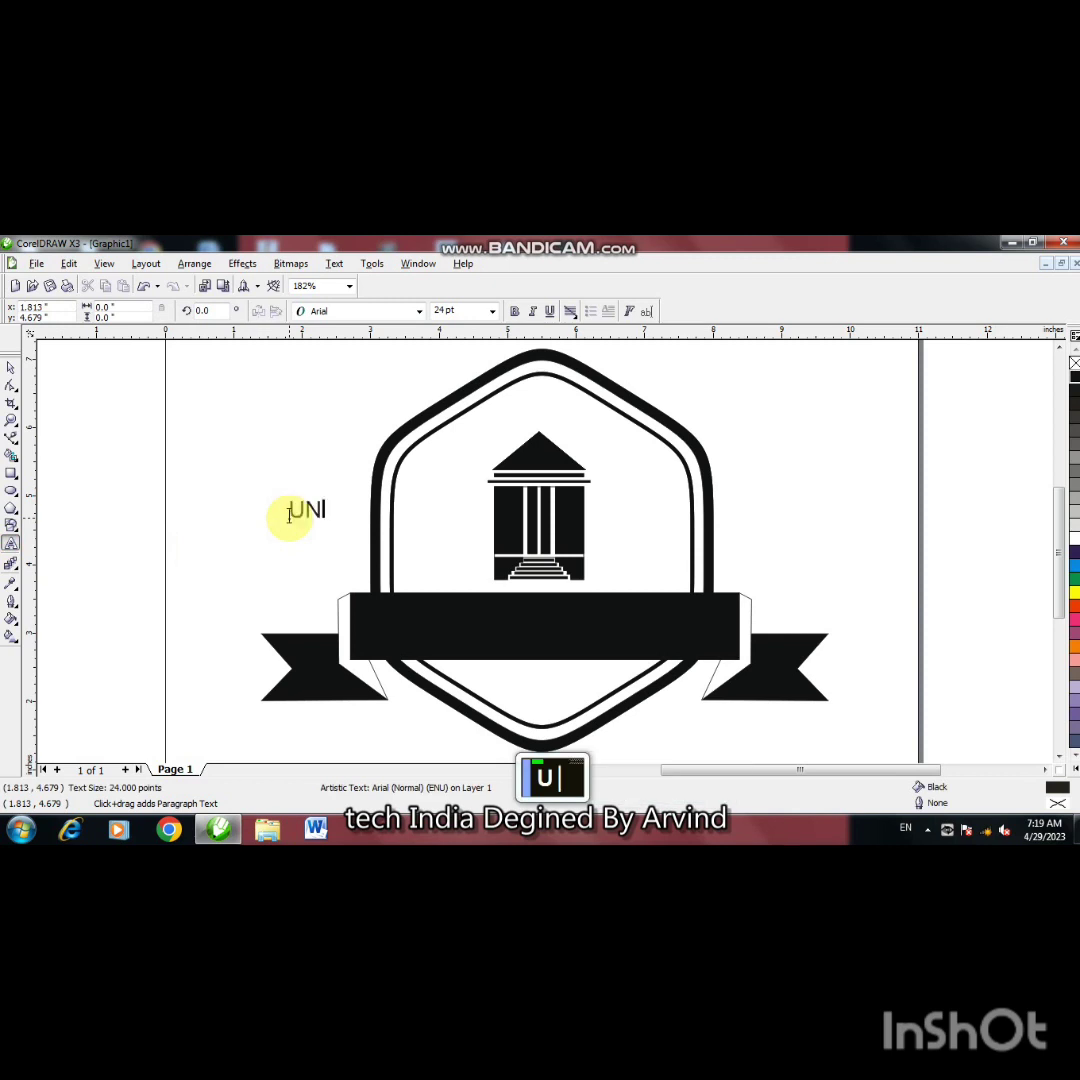
pyautogui.write('V')
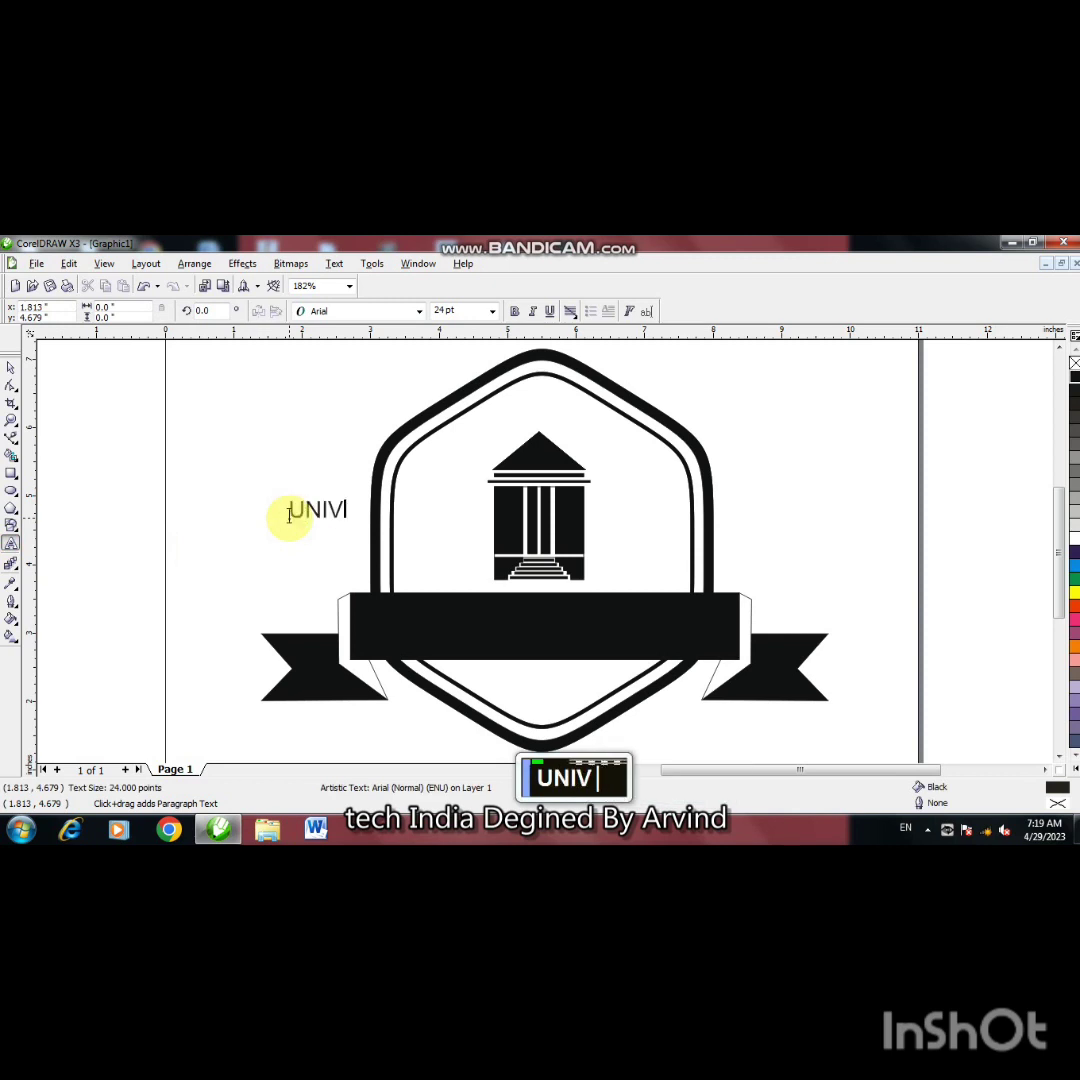
pyautogui.write('ERS')
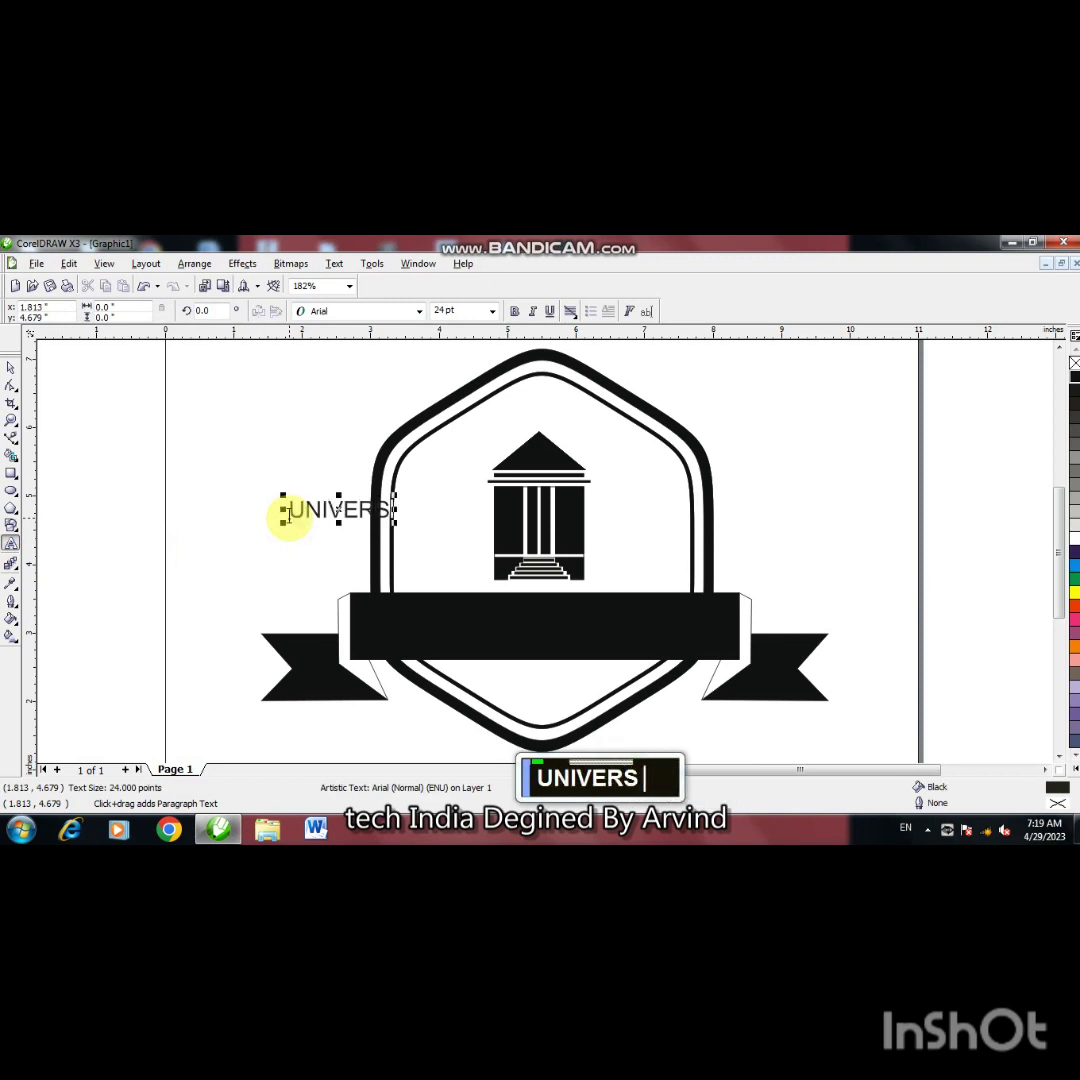
pyautogui.write('ITY')
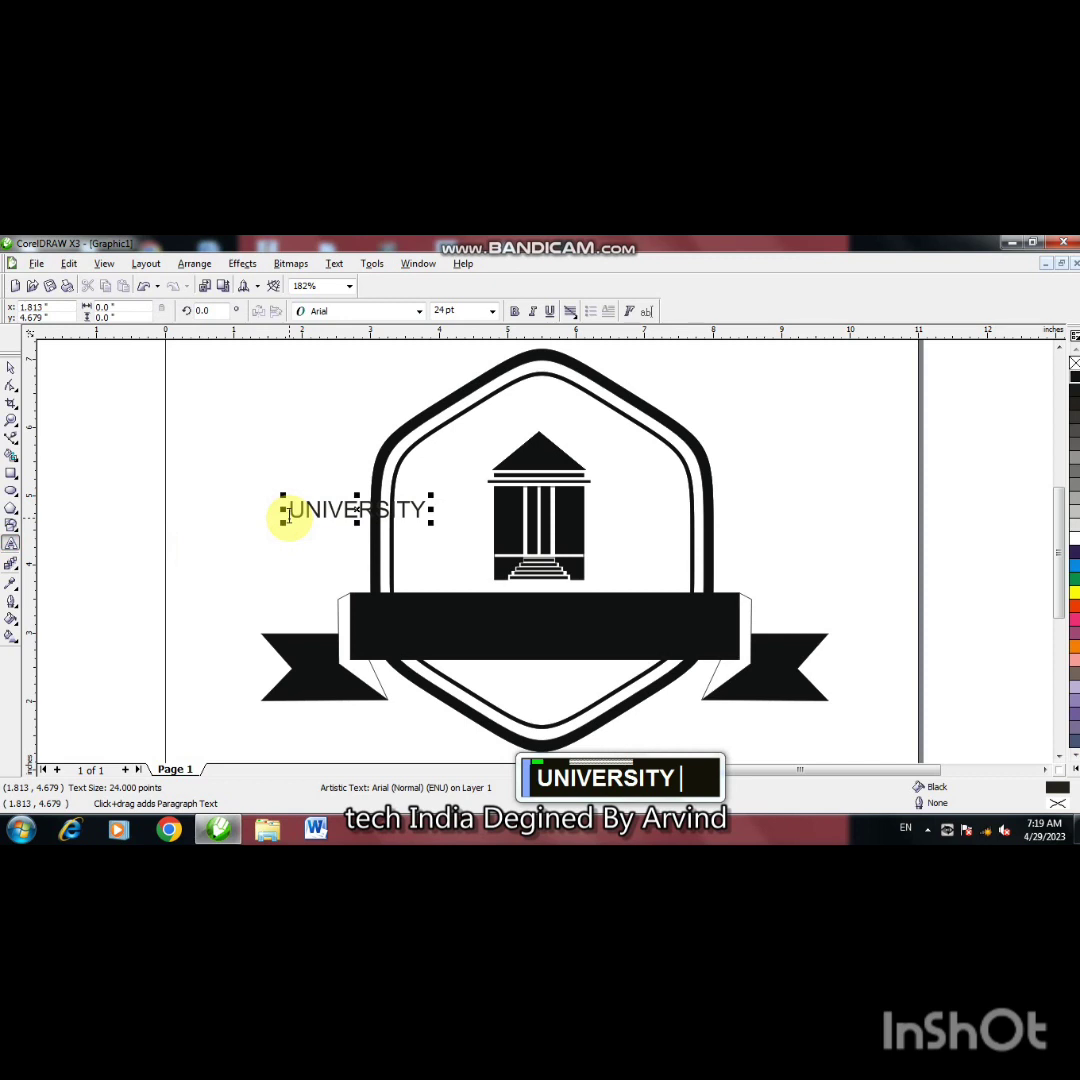
# Step: Enlarge the "UNIVERSITY" text to about 51.8 pt and centre it horizontally and vertically on the black banner
pyautogui.click(9, 372)
pyautogui.moveTo(434, 527); pyautogui.dragTo(494, 595)
pyautogui.keyDown('shift'); pyautogui.click(494, 614); pyautogui.keyUp('shift')
pyautogui.press('c')
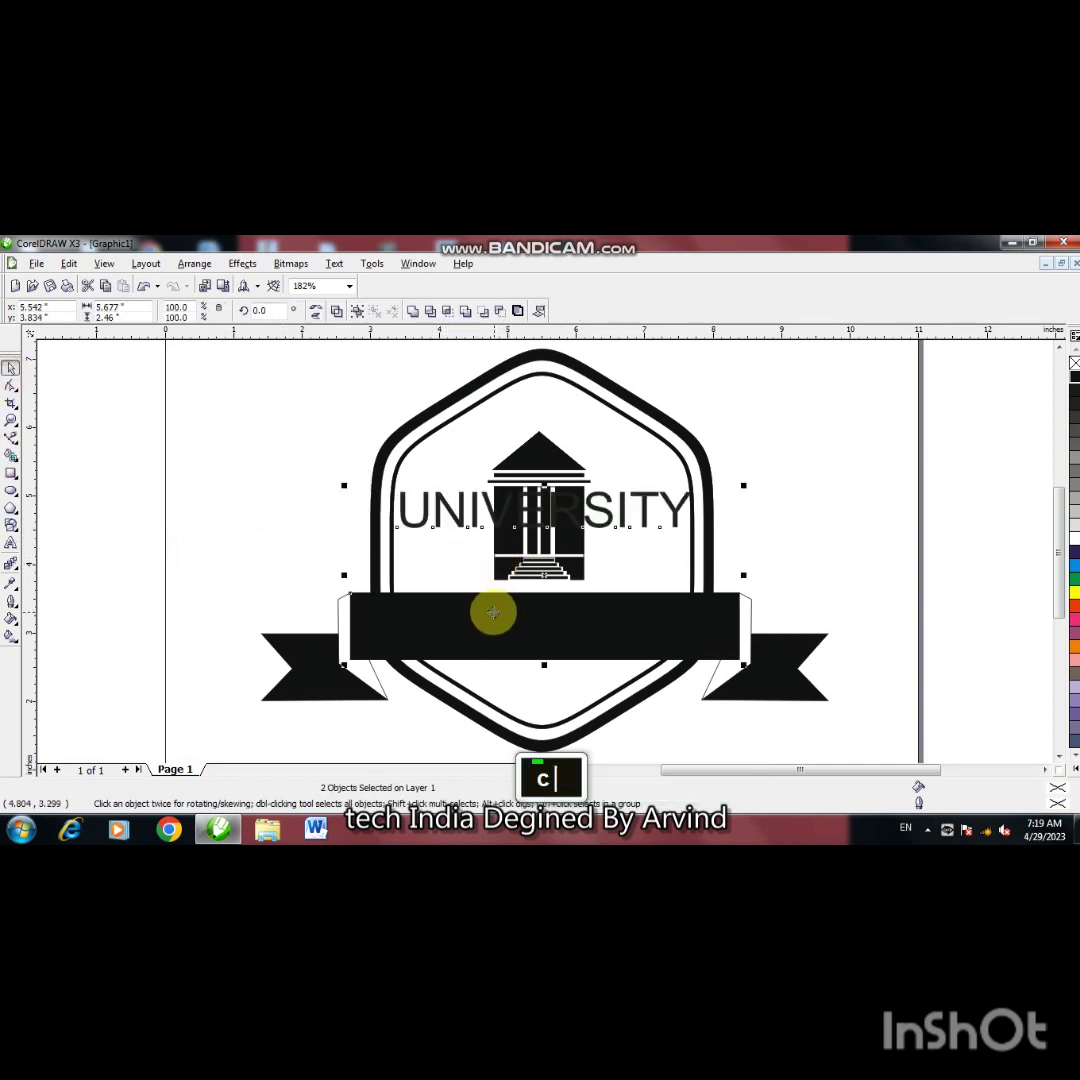
pyautogui.press('e')
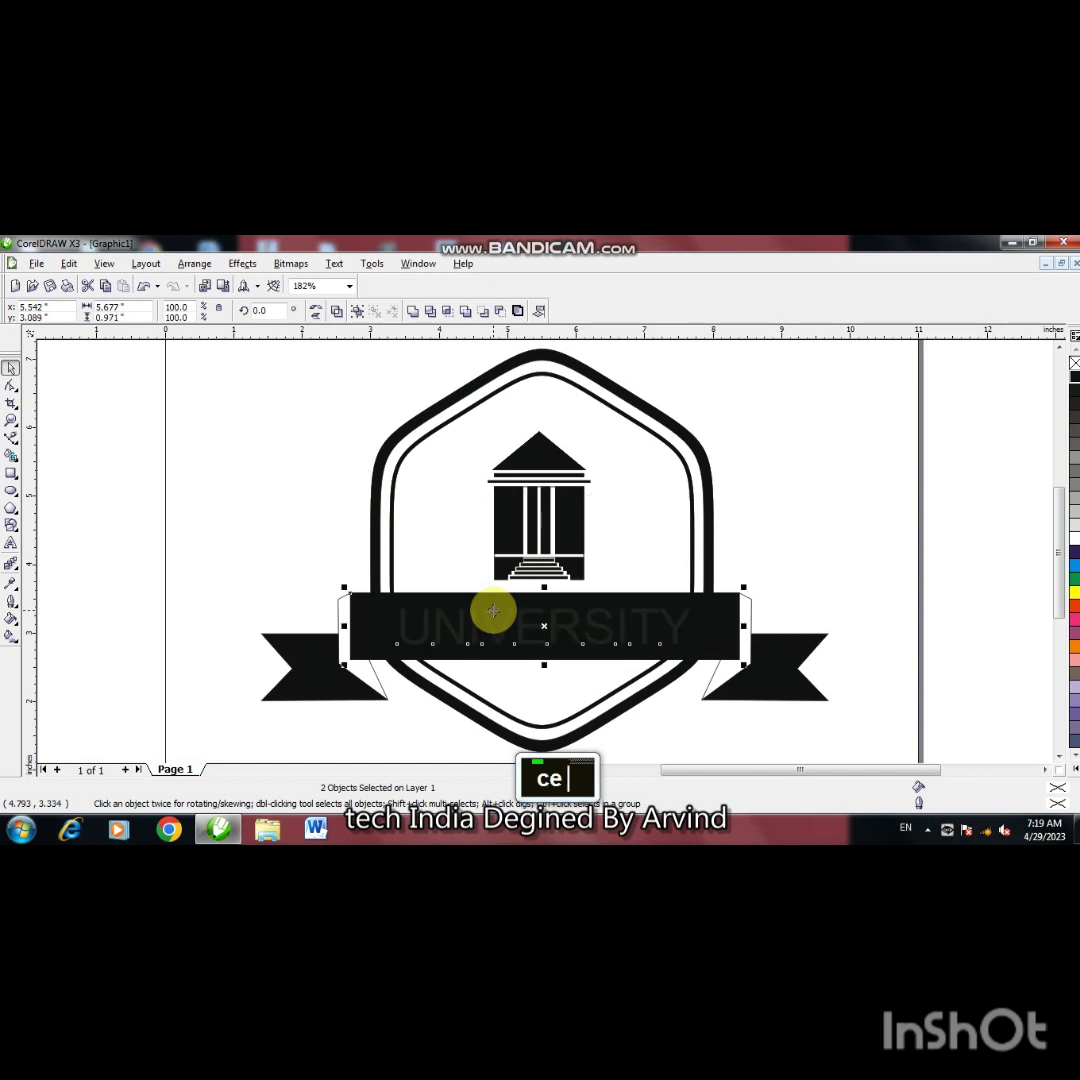
pyautogui.click(1073, 543)
pyautogui.click(1073, 543)
pyautogui.click(945, 516)
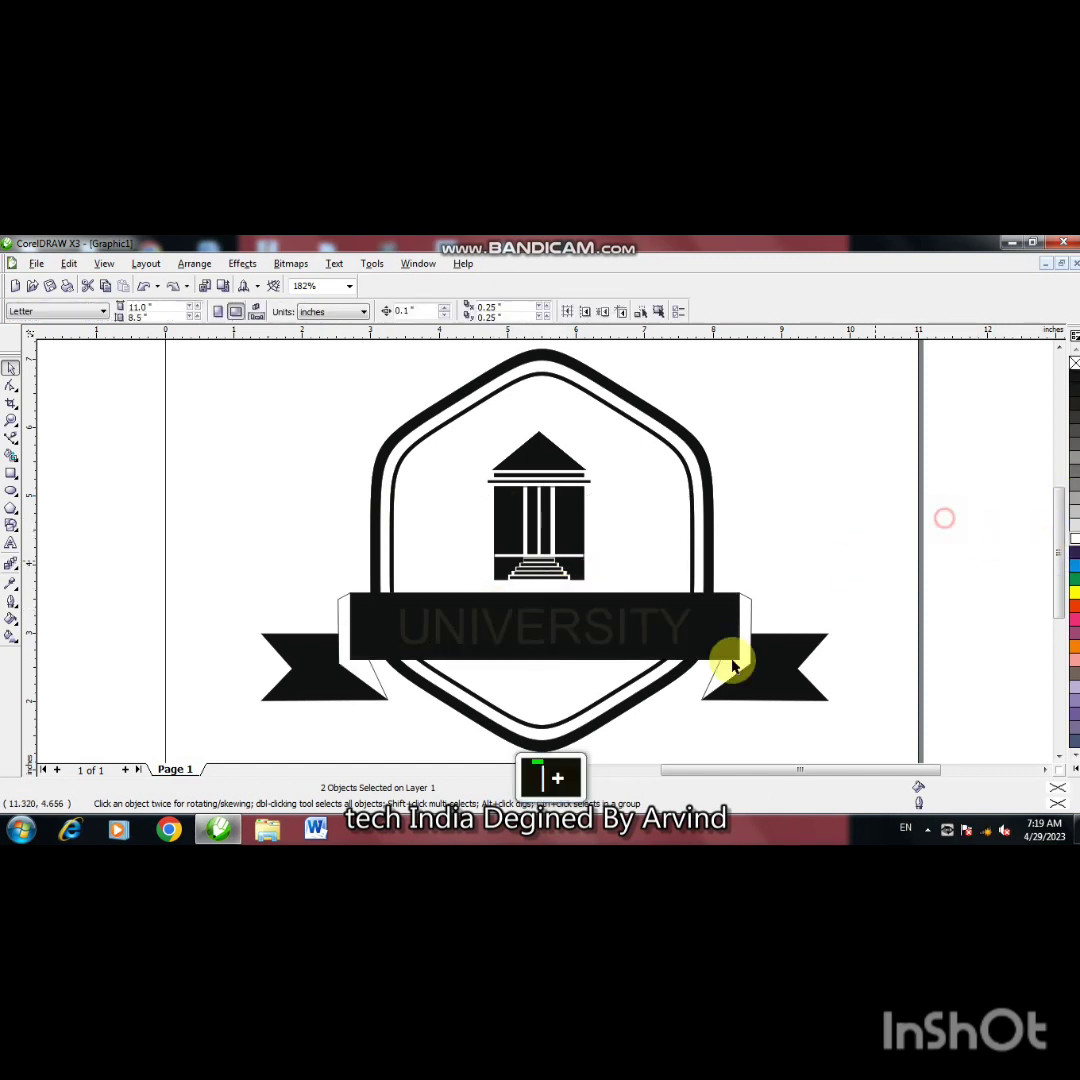
# Step: Set the "UNIVERSITY" text to Arial Rounded MT Bold, fill it white and give it no outline
pyautogui.click(676, 632)
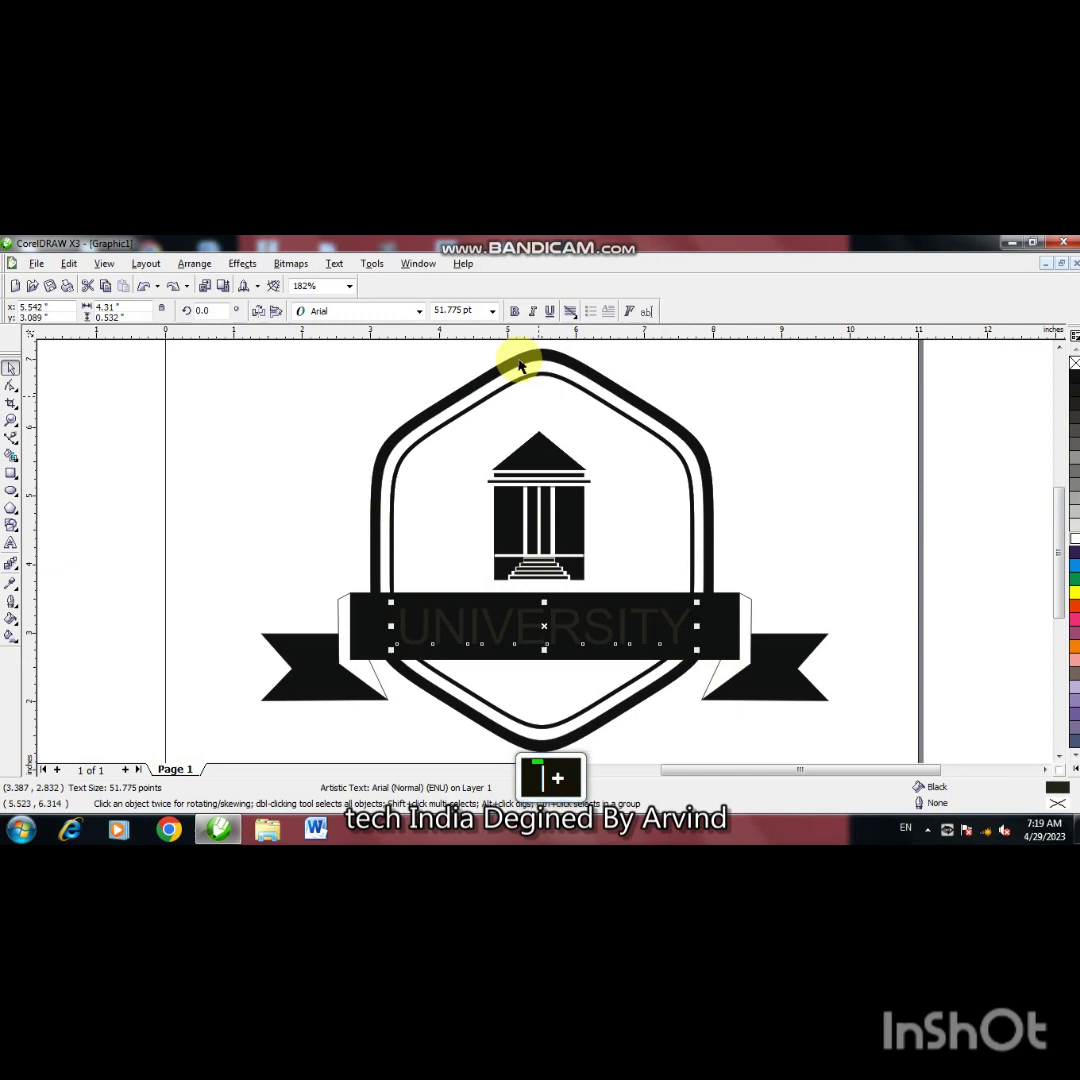
pyautogui.click(421, 318)
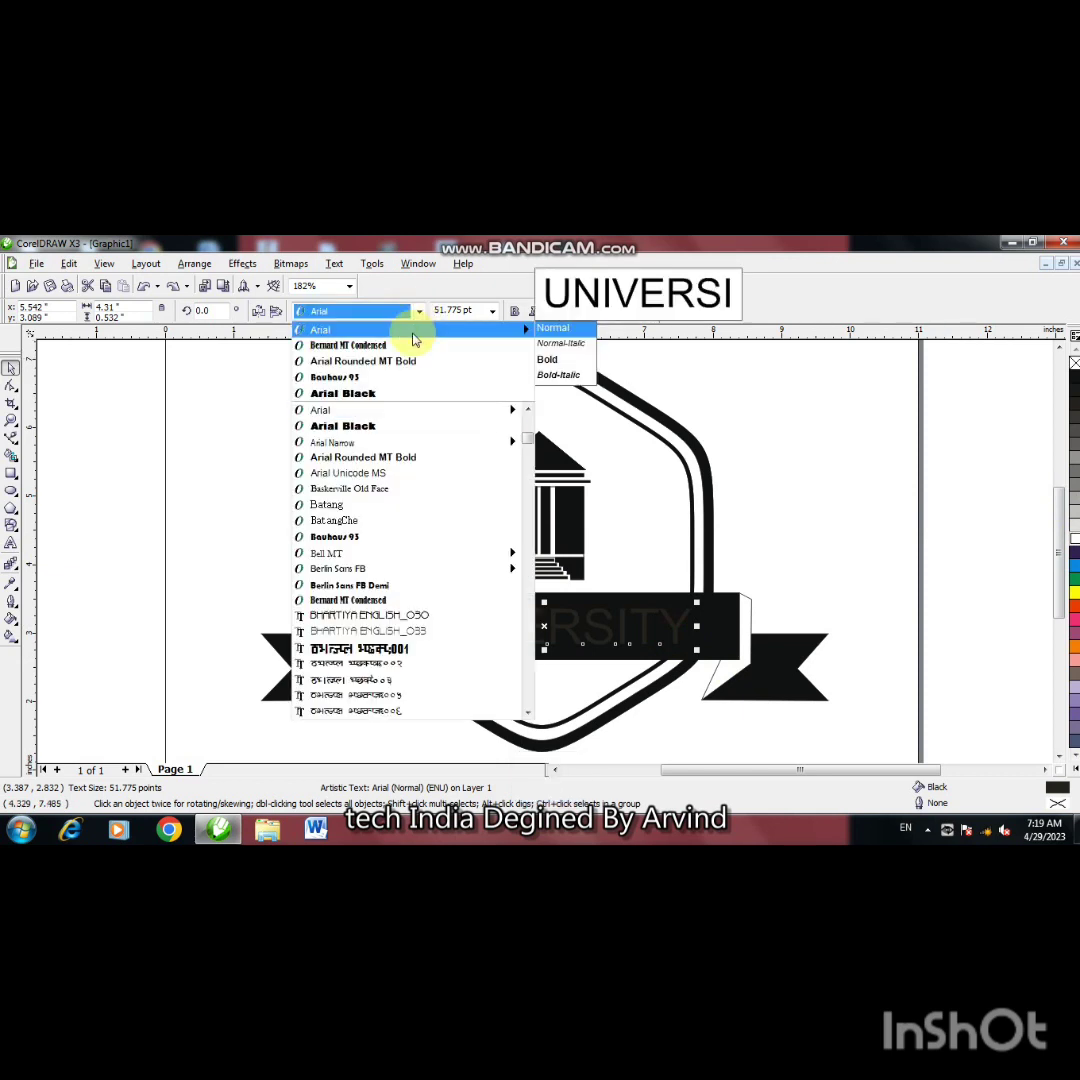
pyautogui.click(405, 362)
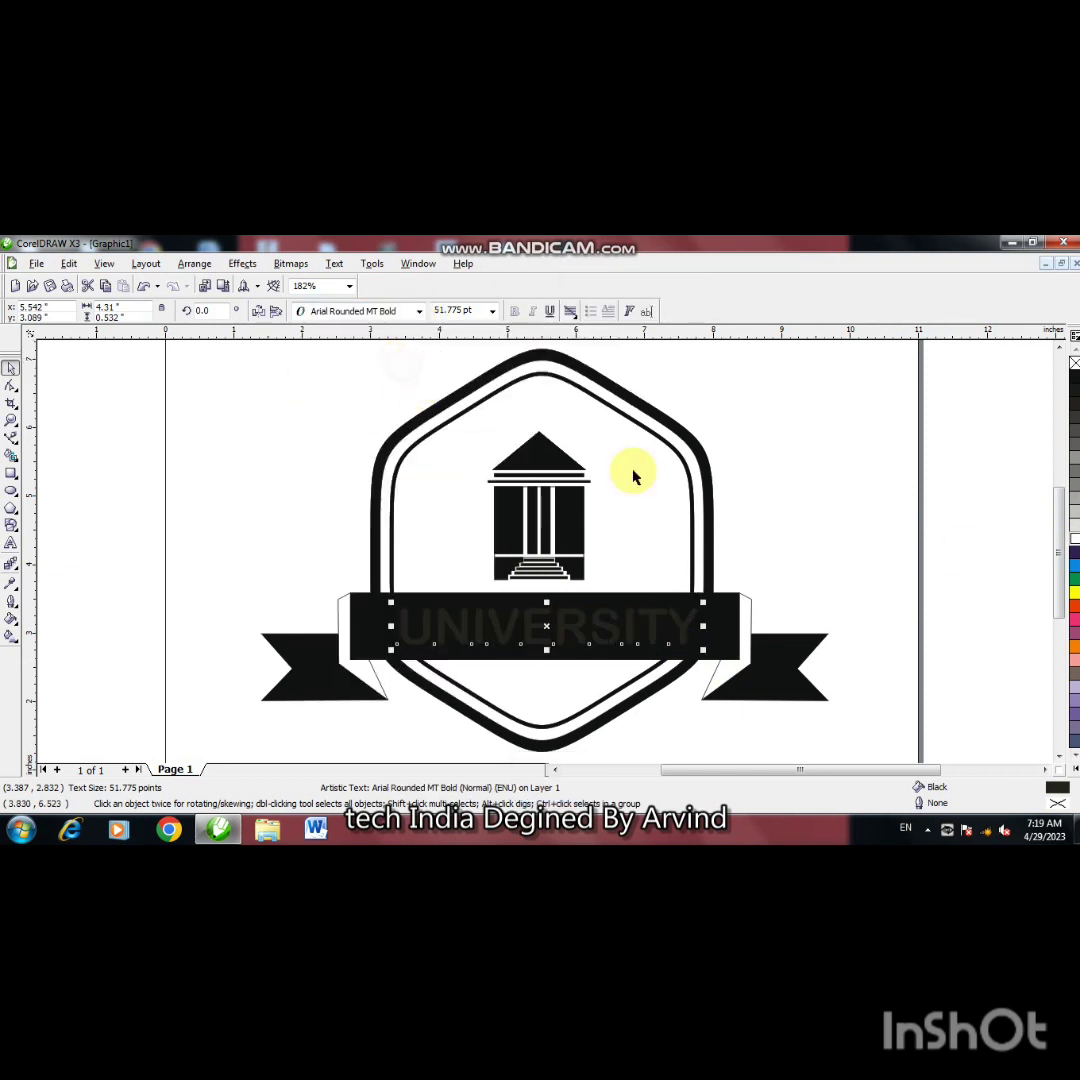
pyautogui.click(1075, 539)
pyautogui.rightClick(1072, 366)
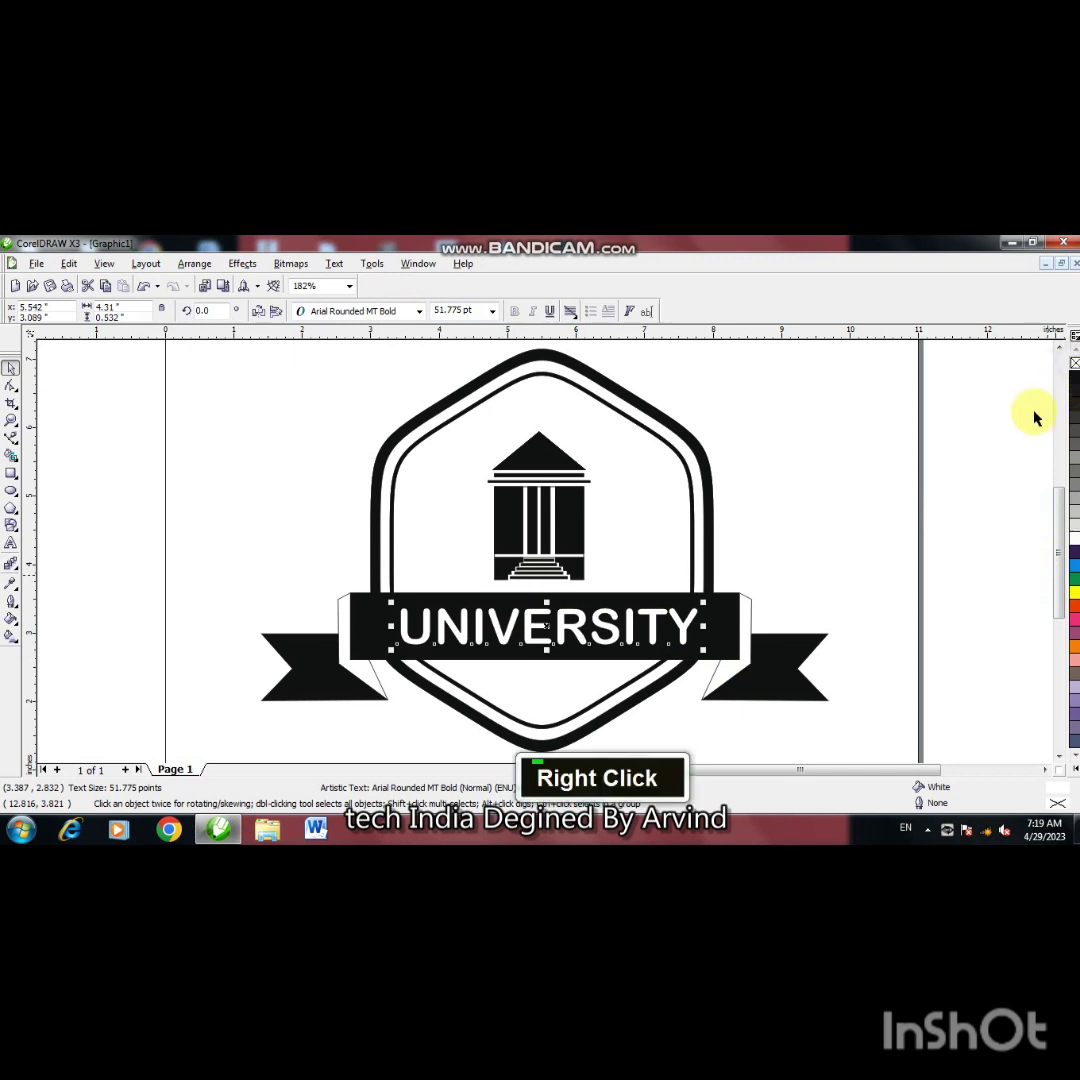
pyautogui.click(935, 513)
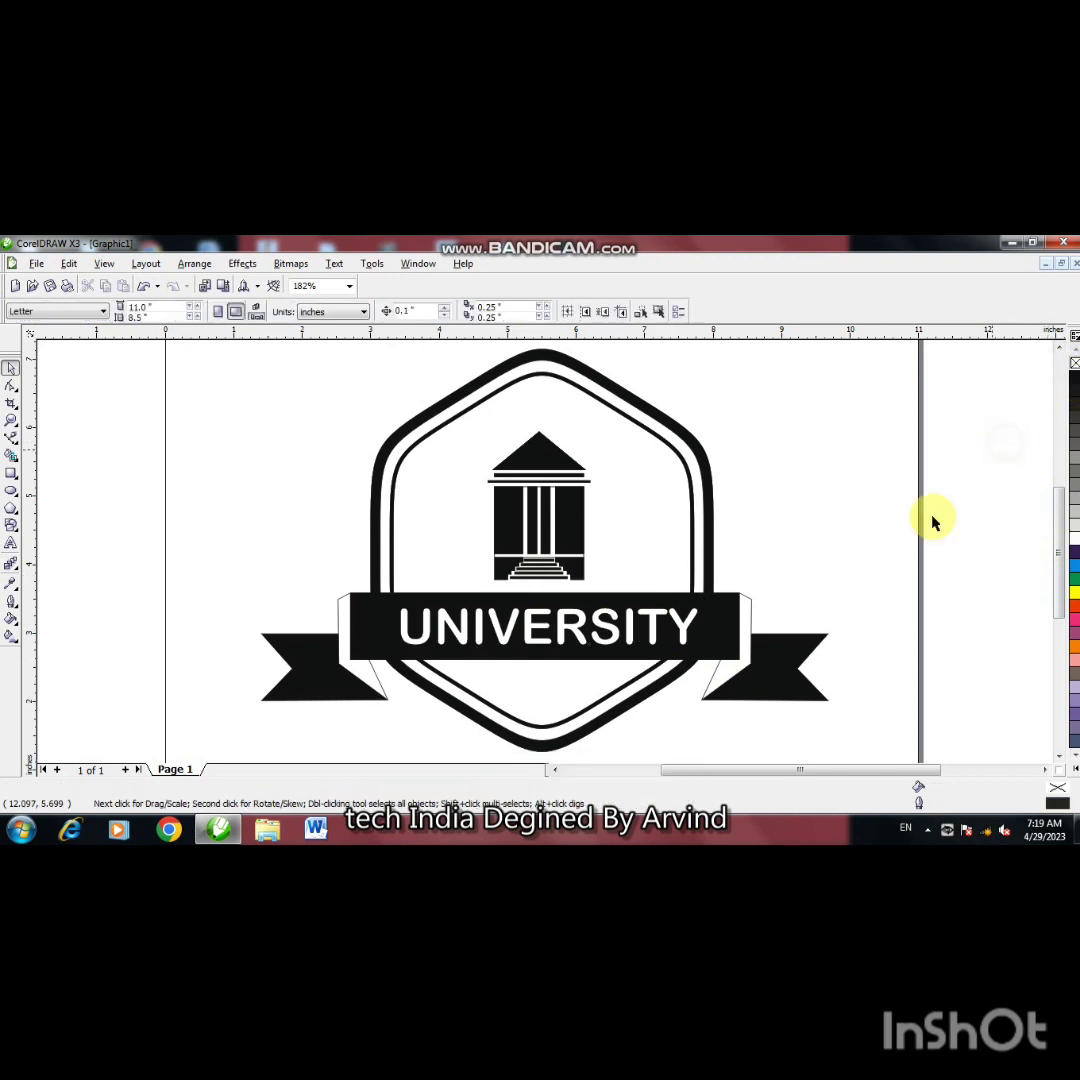
# Step: Remove the outline from both white fold shapes at the ends of the banner
pyautogui.click(752, 652)
pyautogui.rightClick(1072, 366)
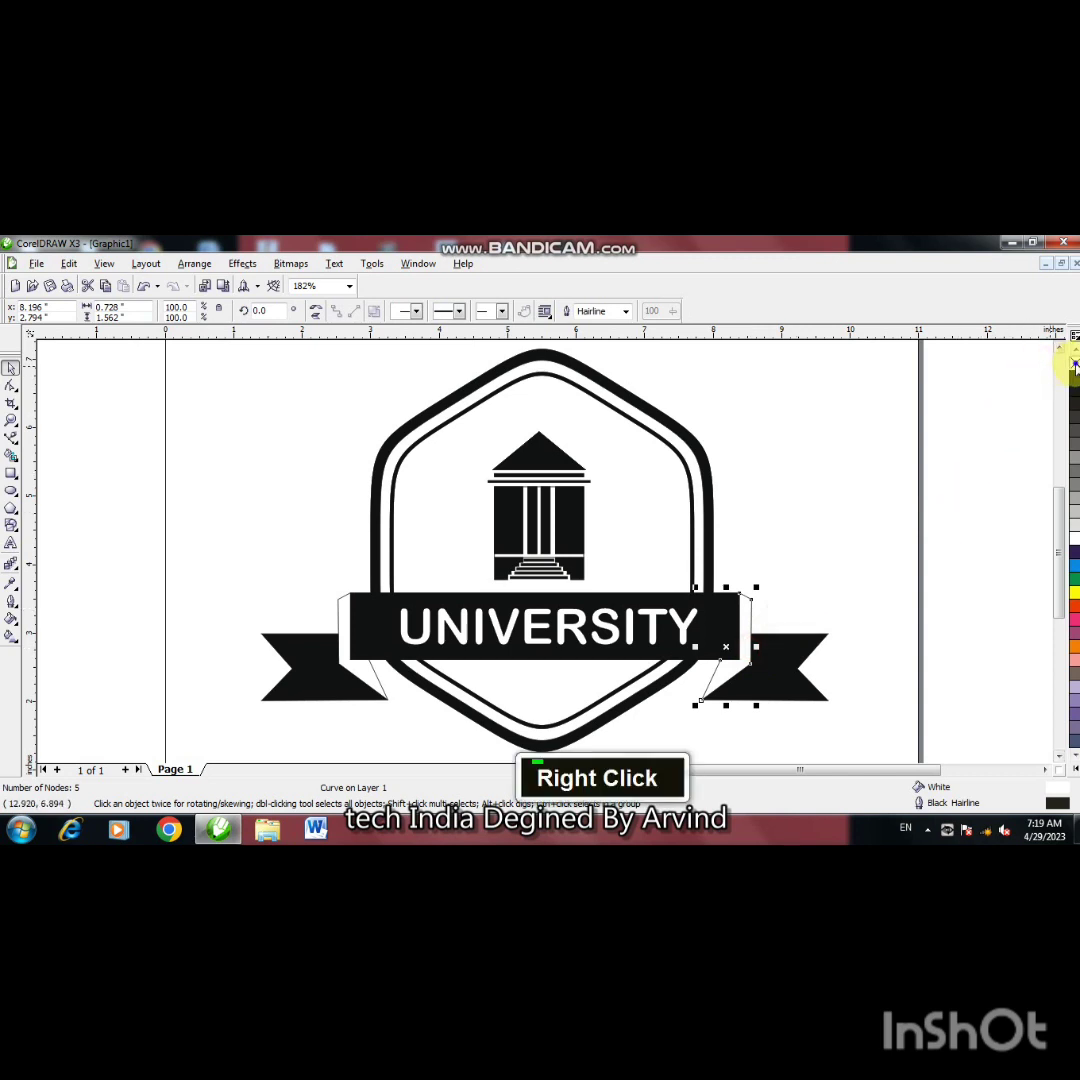
pyautogui.click(983, 481)
pyautogui.click(348, 675)
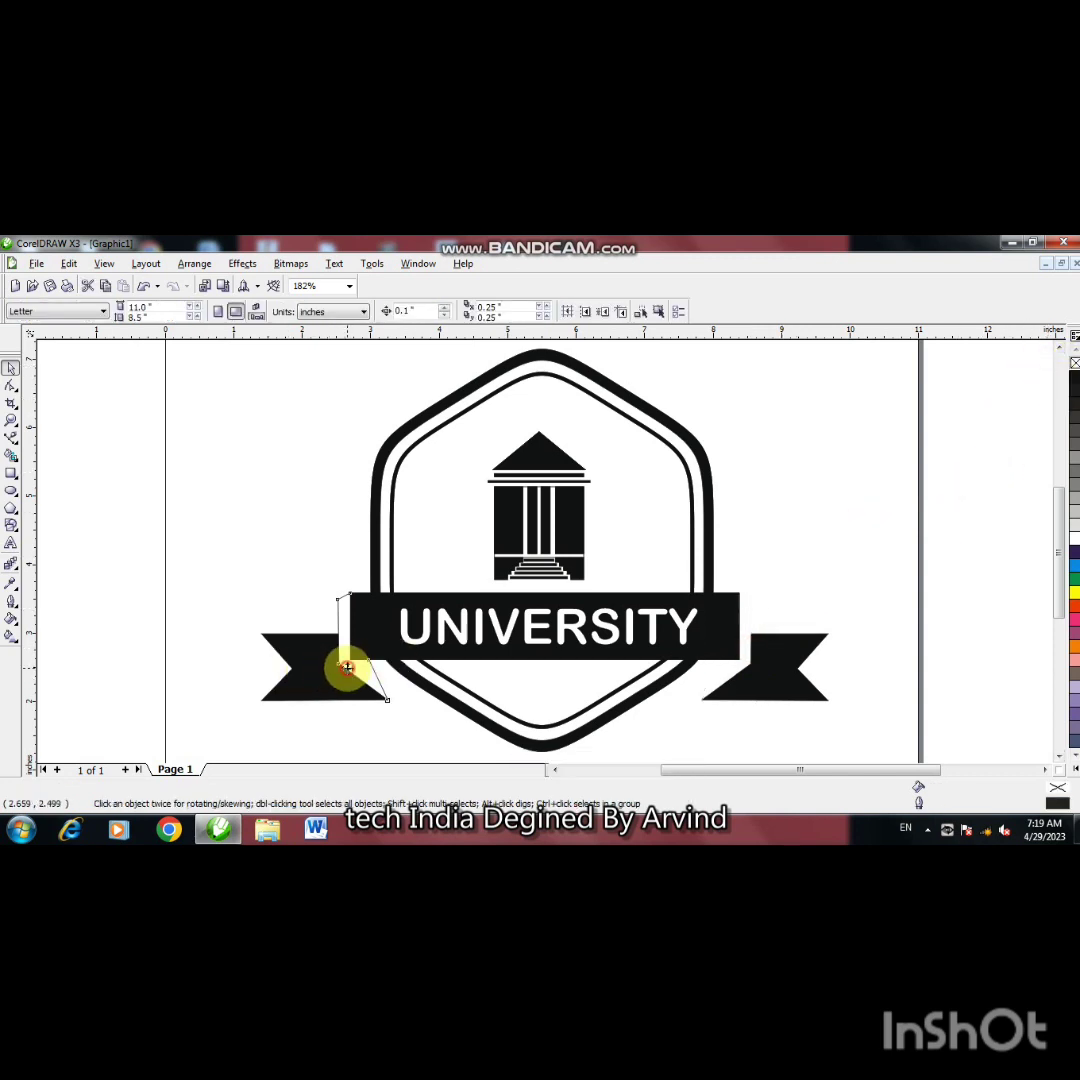
pyautogui.rightClick(1072, 366)
pyautogui.click(988, 436)
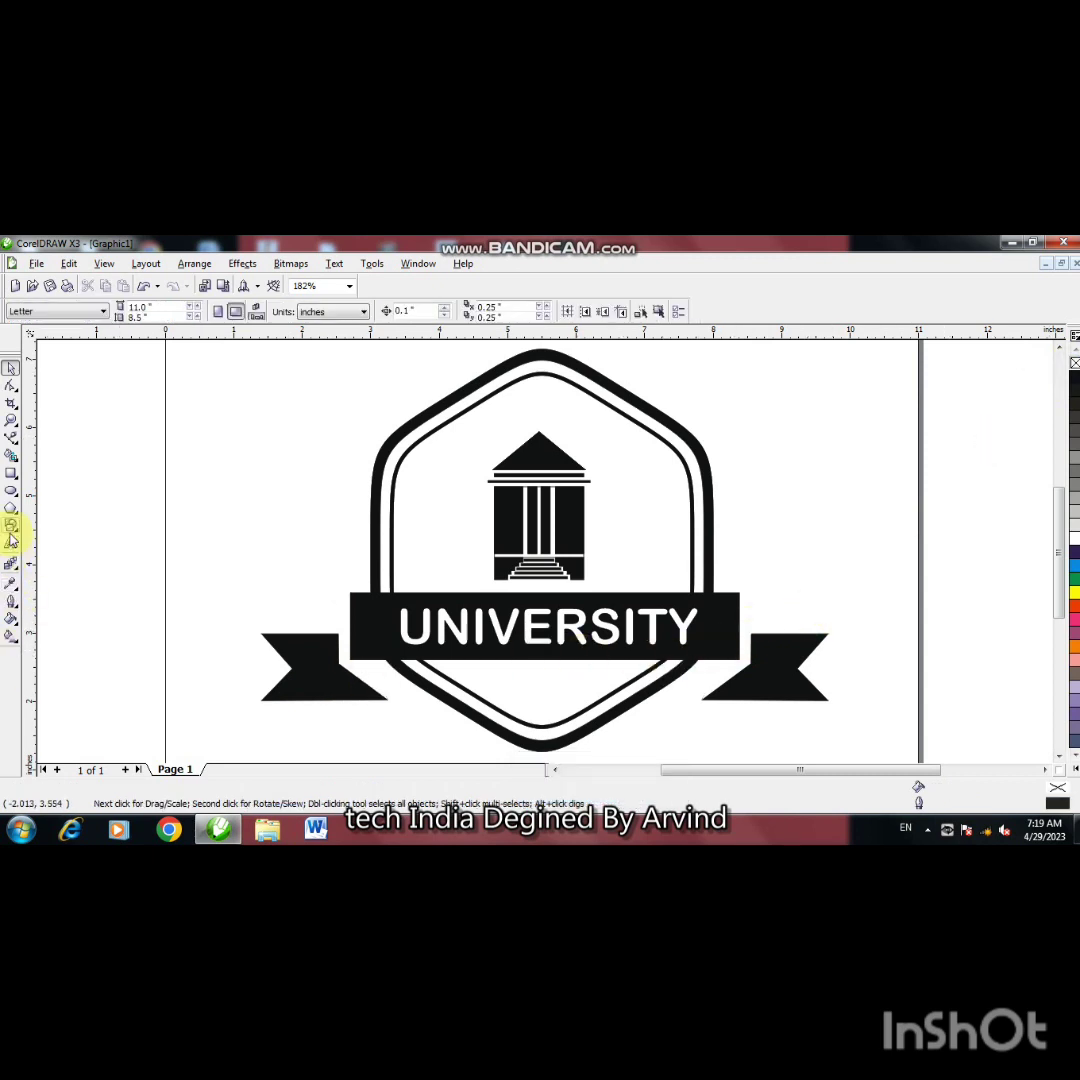
# Step: Add the artistic text "1876" beside the badge and set its font to Arial Rounded MT Bold
pyautogui.click(10, 544)
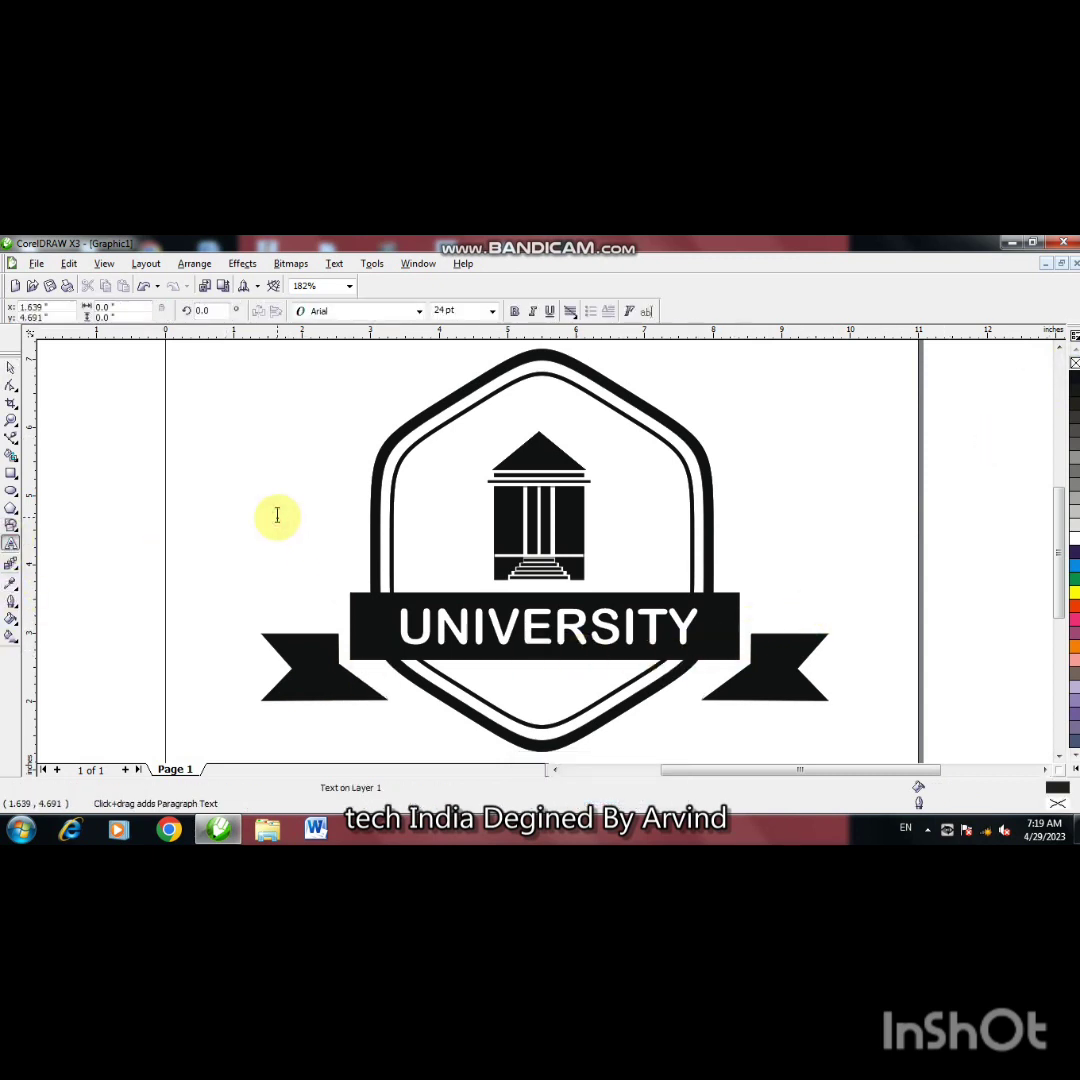
pyautogui.write('187')
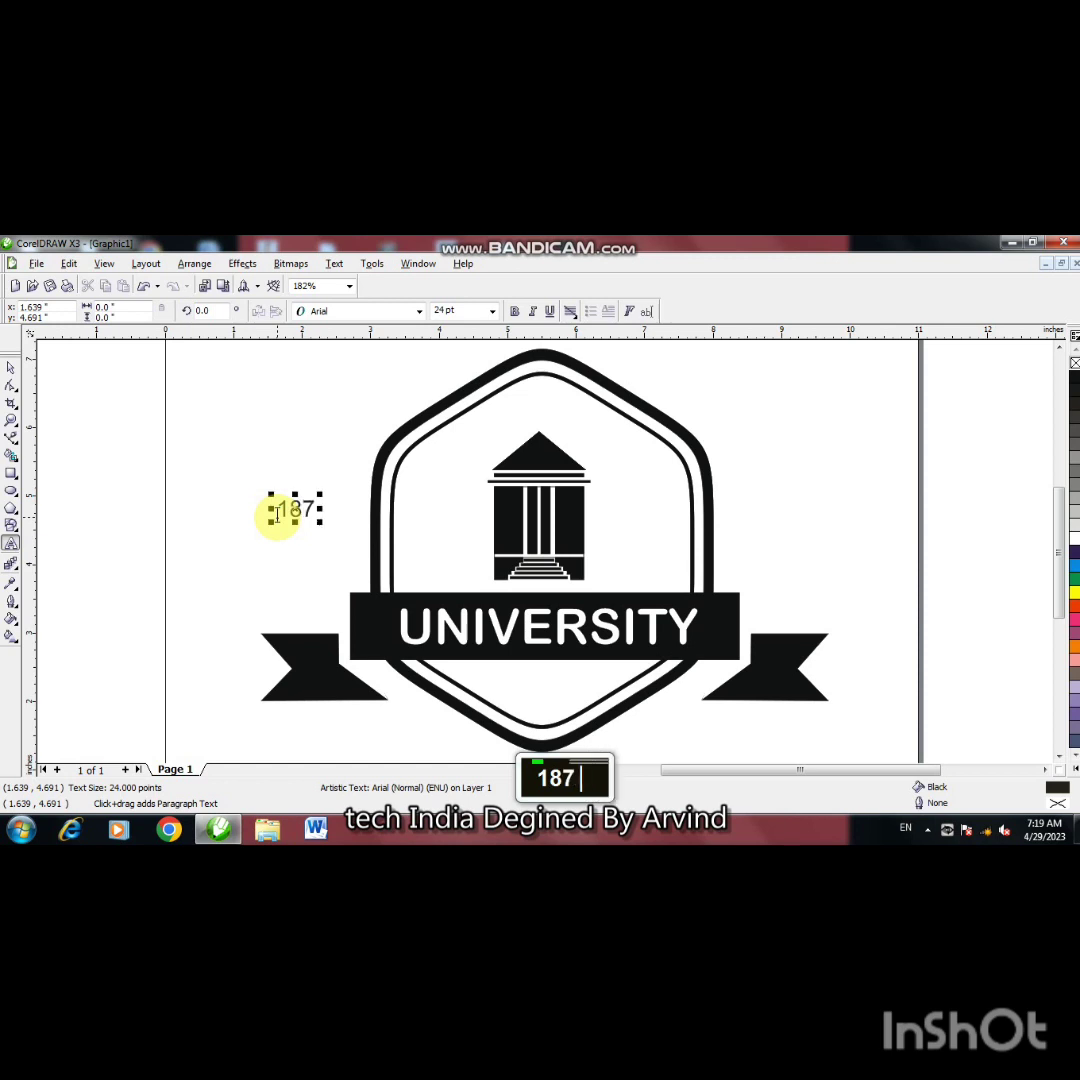
pyautogui.write('6')
pyautogui.click(10, 367)
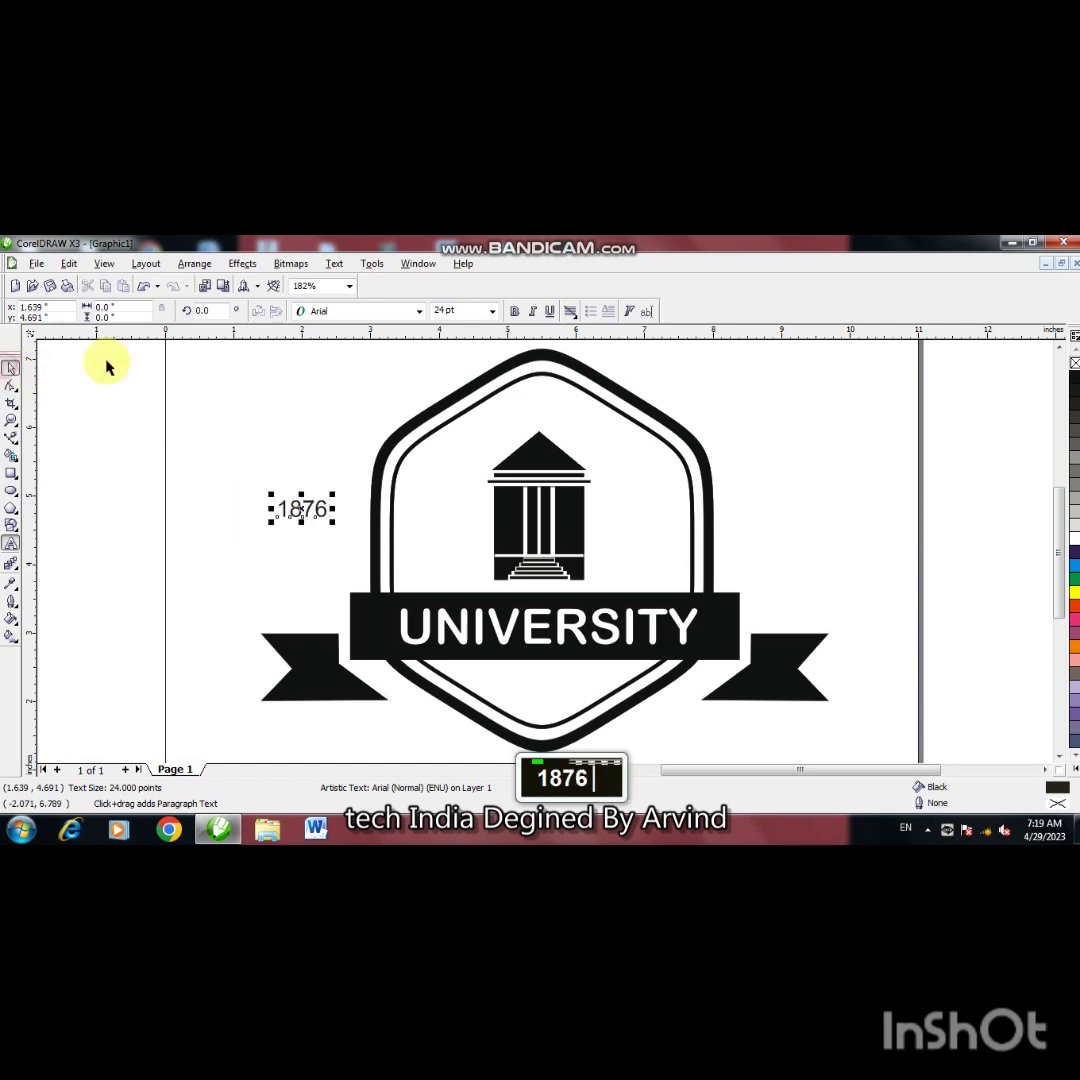
pyautogui.click(419, 311)
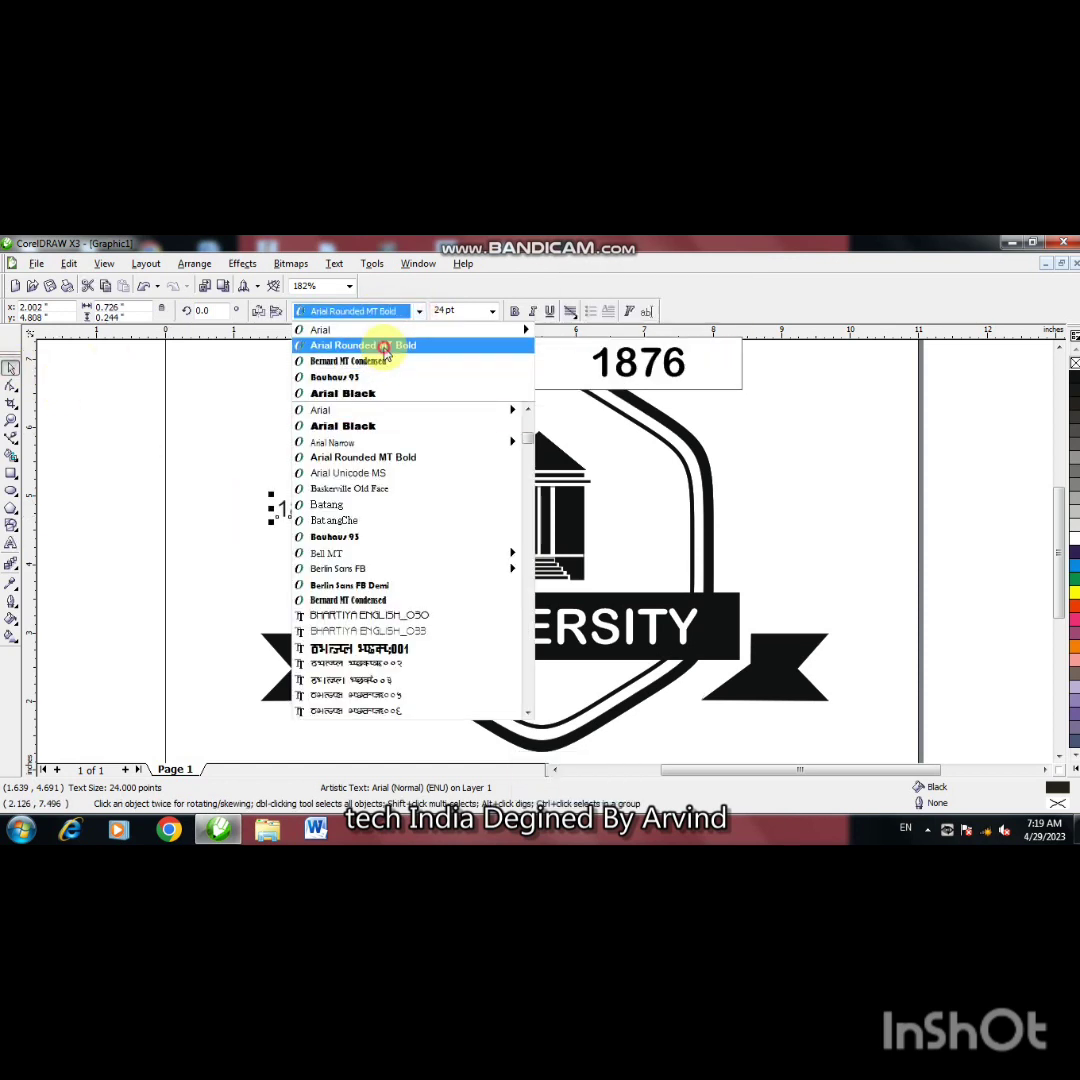
pyautogui.click(385, 349)
# Step: Enlarge "1876" to about 33.8 pt, centre it under the banner on the inner hexagon, and make it black without an outline
pyautogui.moveTo(316, 525); pyautogui.dragTo(588, 707)
pyautogui.keyDown('shift'); pyautogui.click(598, 697); pyautogui.keyUp('shift')
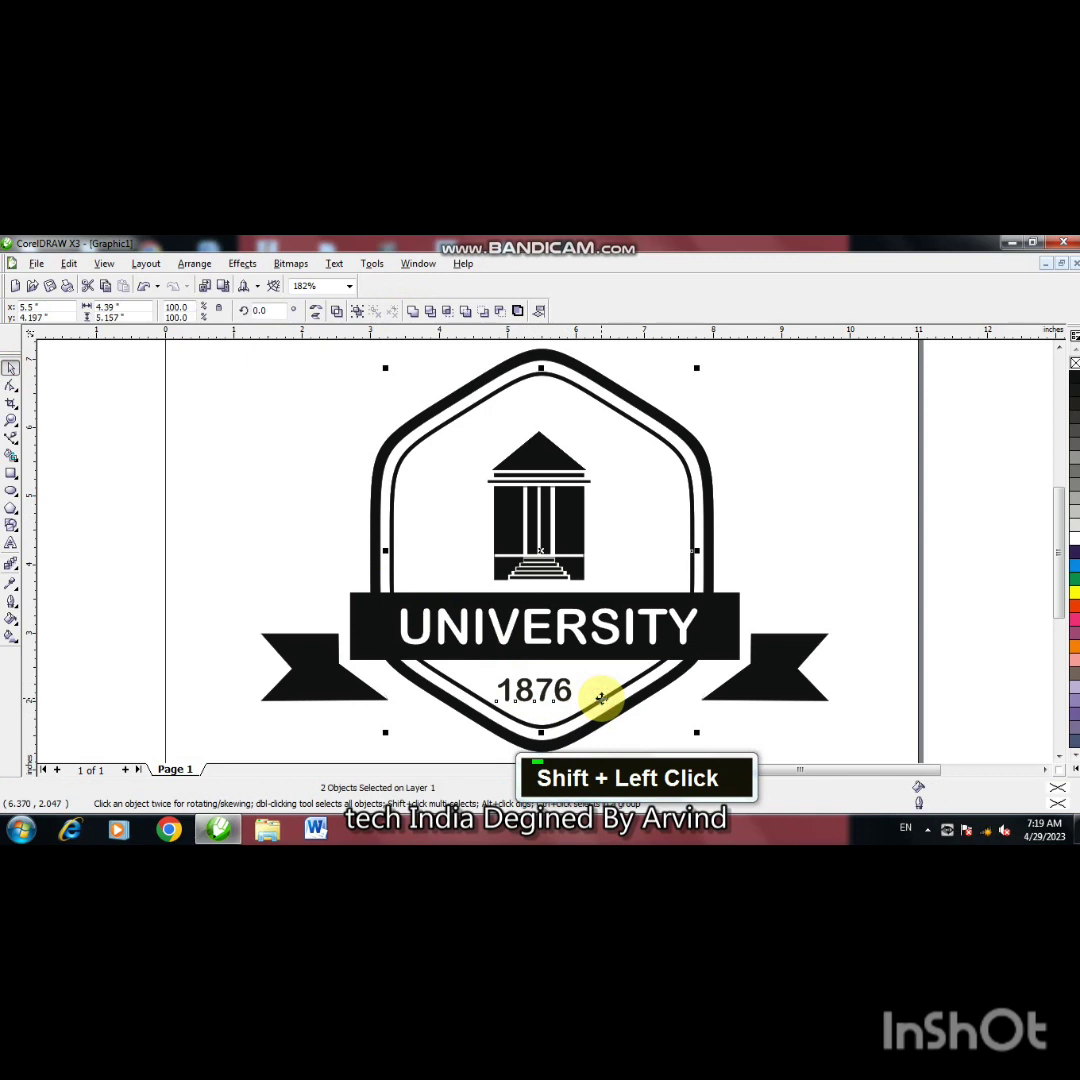
pyautogui.press('c')
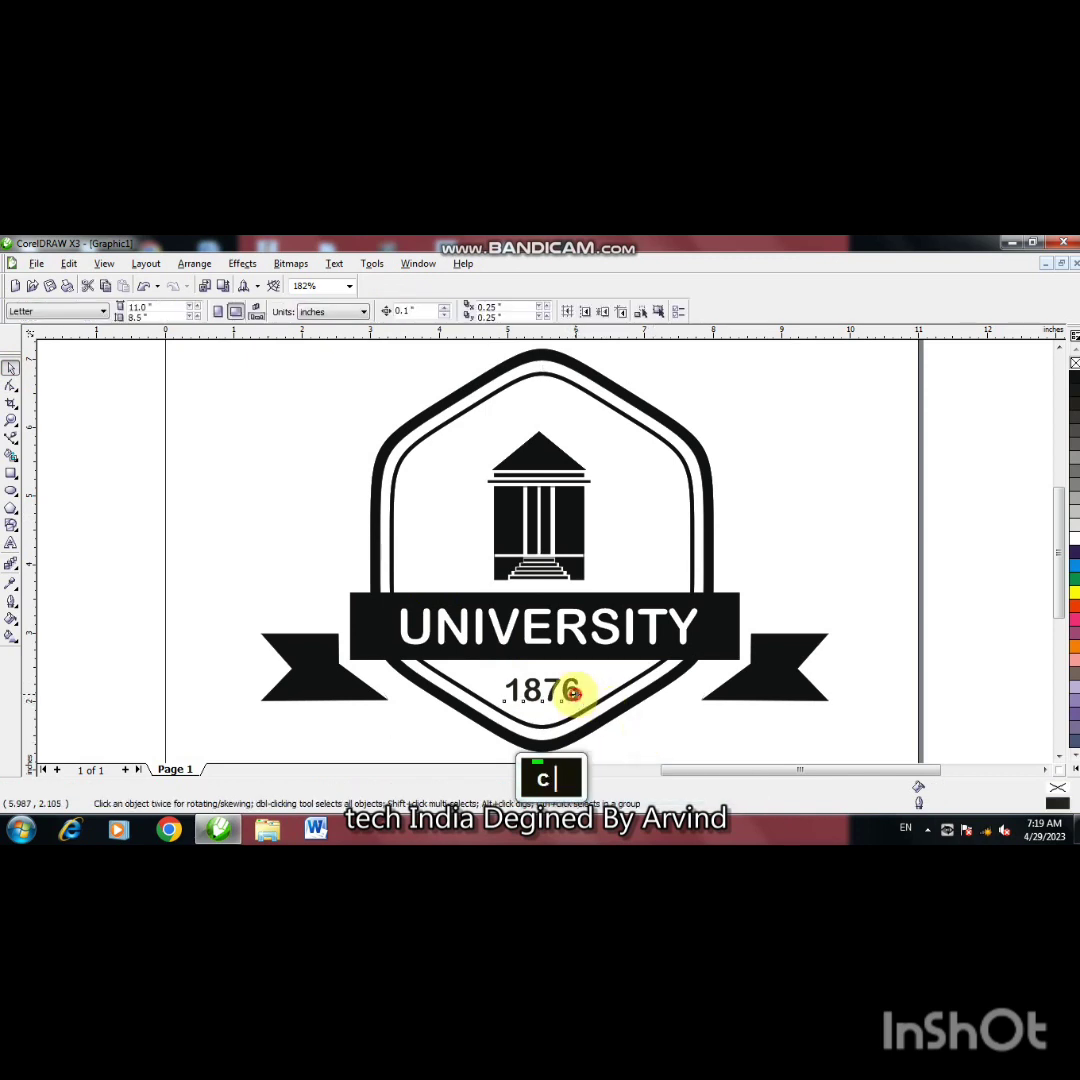
pyautogui.click(569, 692)
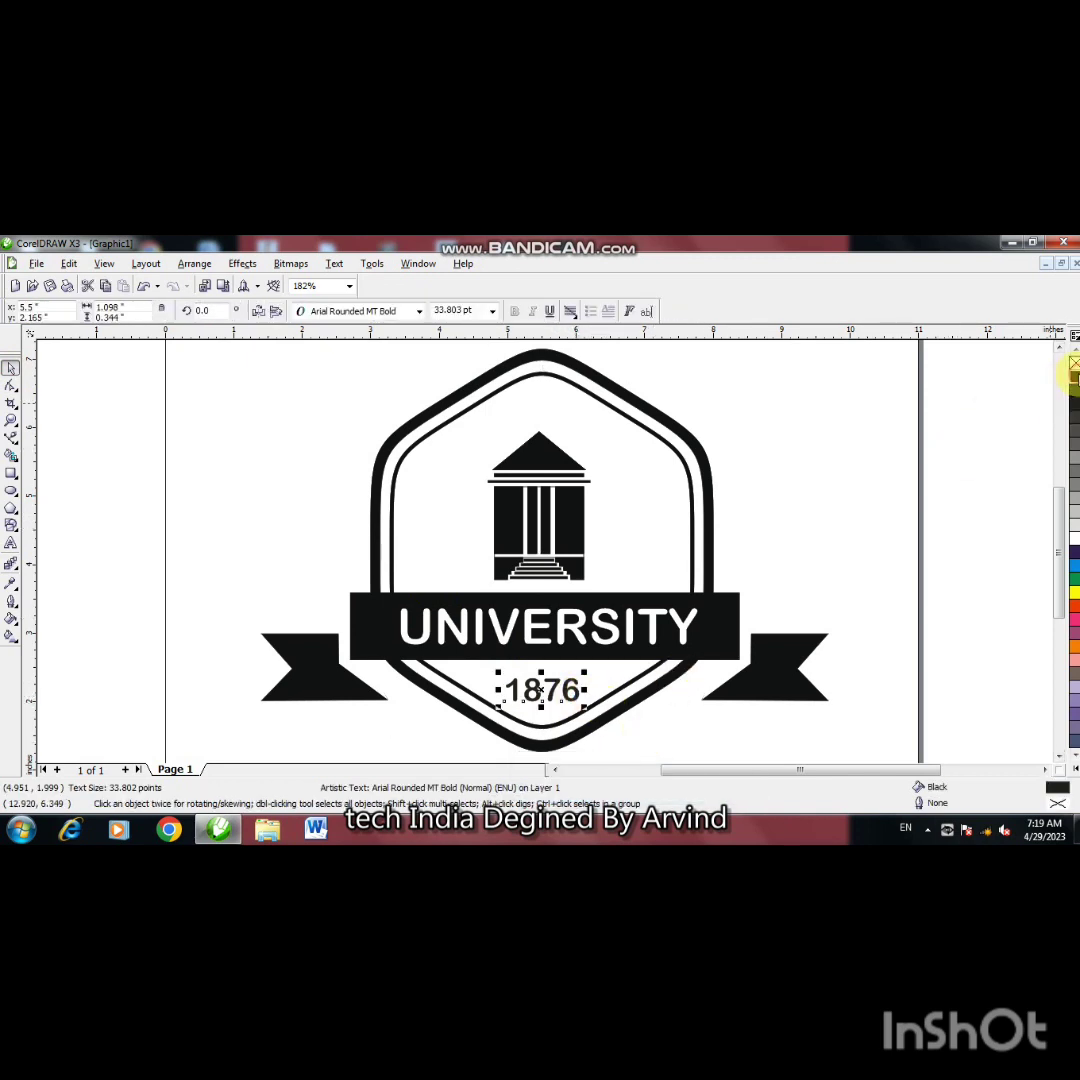
pyautogui.rightClick(1073, 364)
pyautogui.click(904, 475)
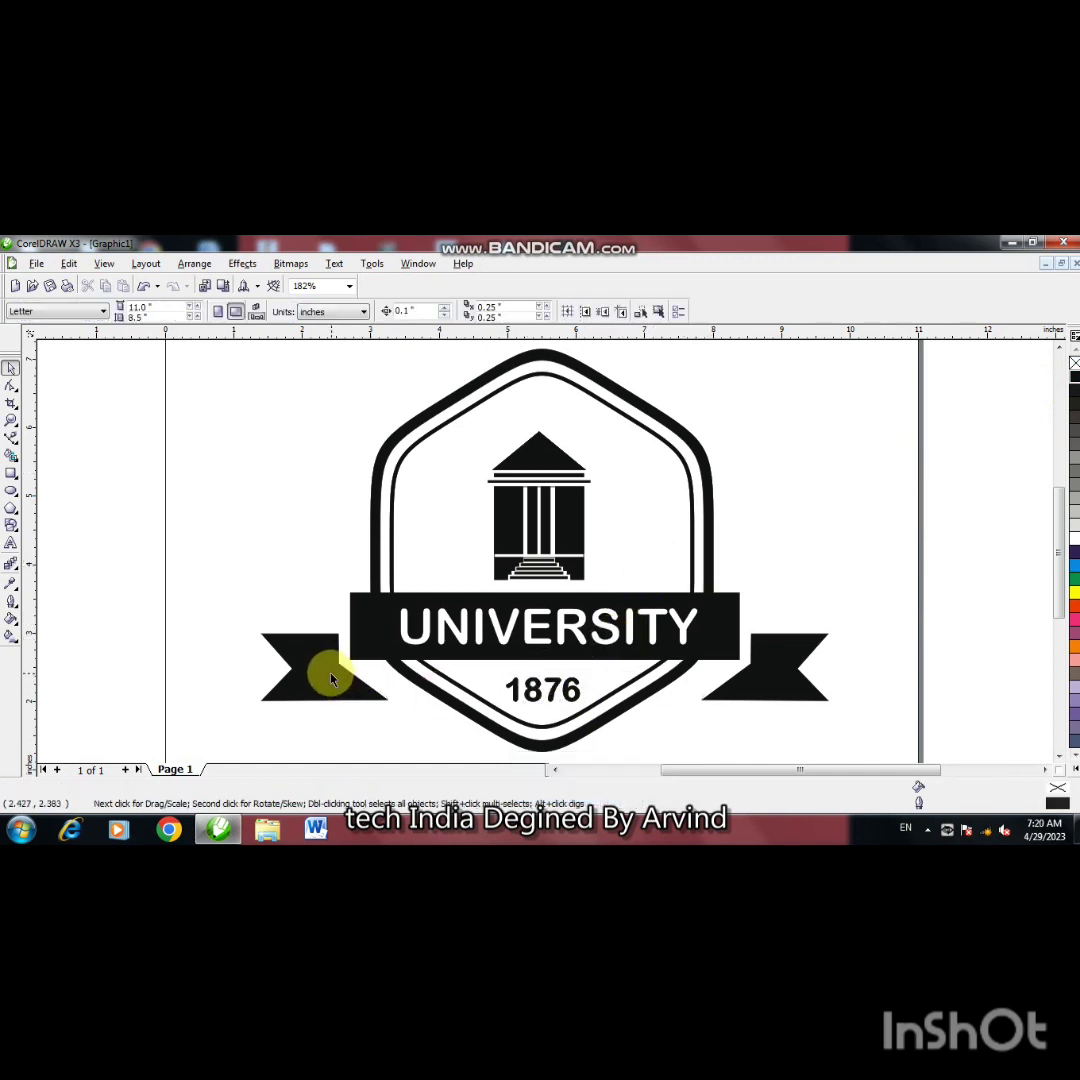
# Step: Draw an ellipse about 0.916 by 0.812 inches above the roof and centre it horizontally on the inner hexagon
pyautogui.click(10, 490)
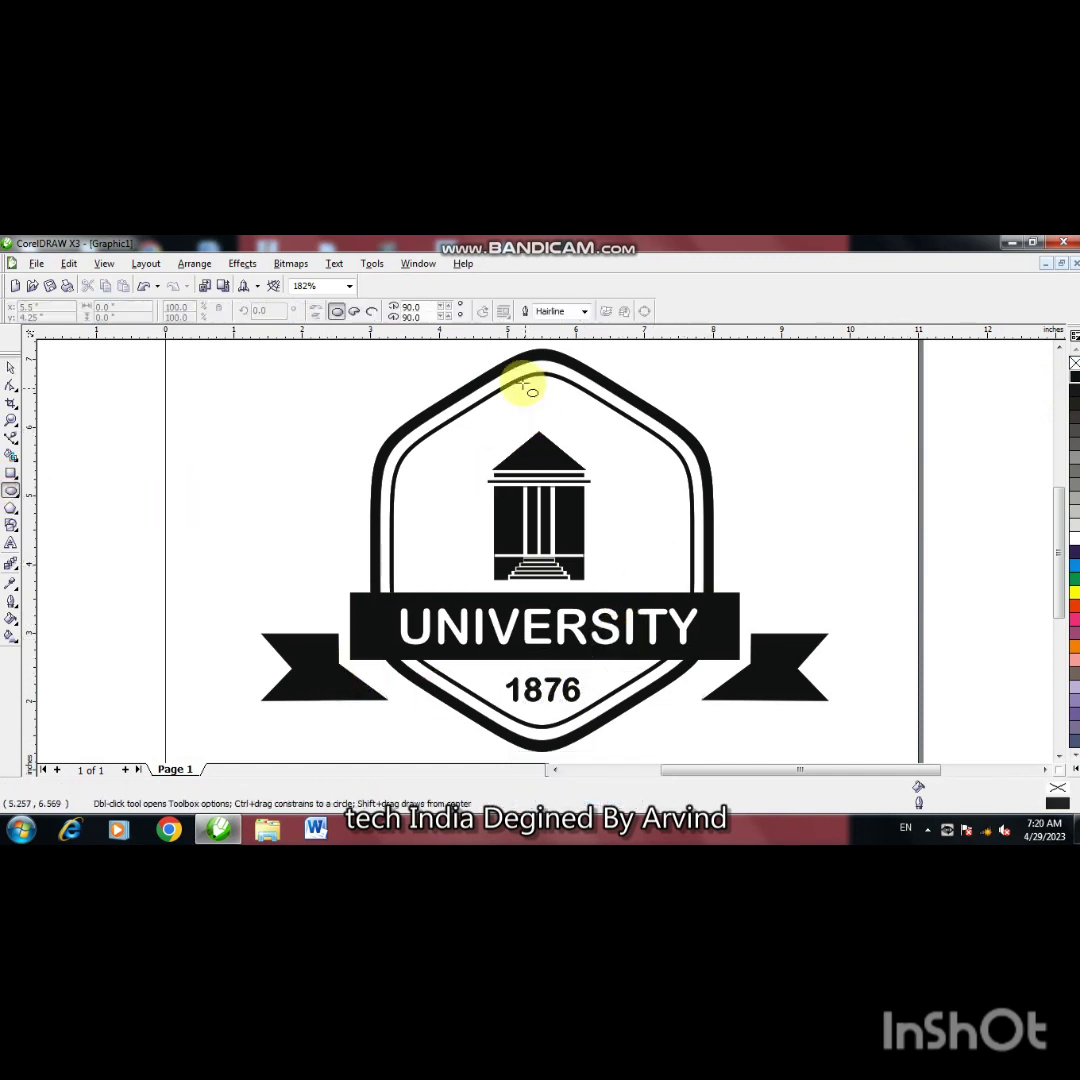
pyautogui.moveTo(520, 372)
pyautogui.mouseDown()
pyautogui.moveTo(580, 425)
pyautogui.moveTo(536, 397)
pyautogui.moveTo(538, 365)
pyautogui.mouseUp()
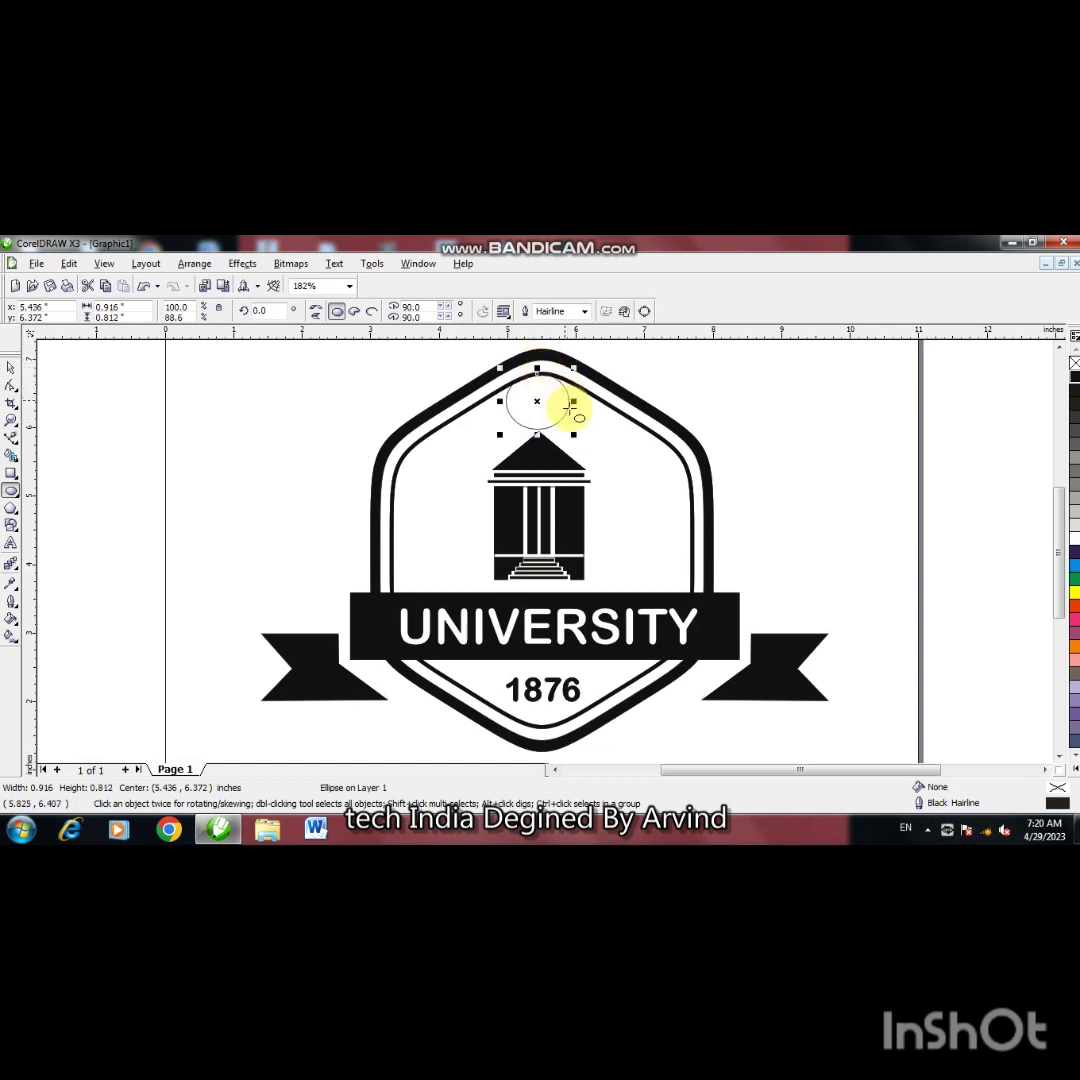
pyautogui.click(11, 369)
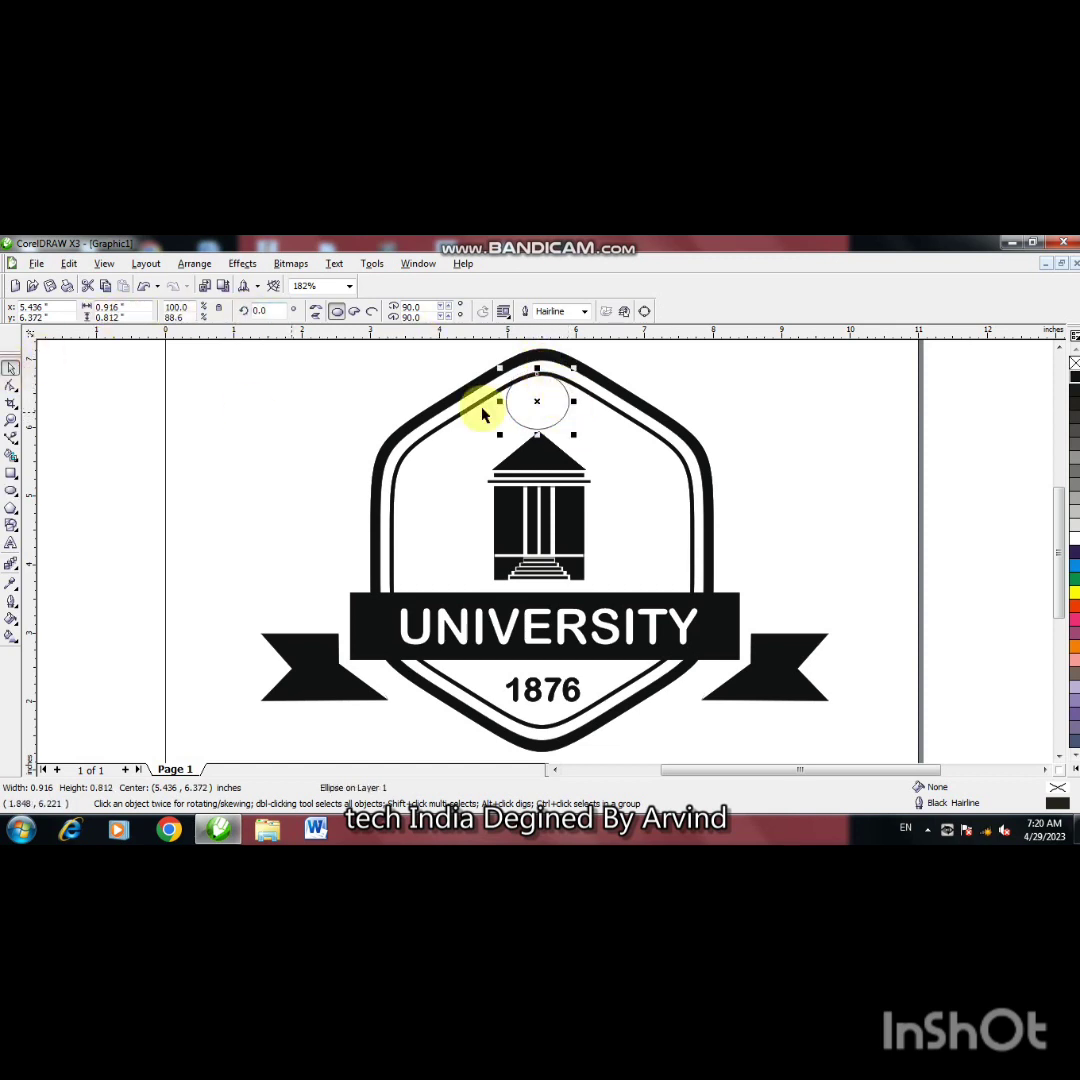
pyautogui.keyDown('shift'); pyautogui.click(575, 387); pyautogui.keyUp('shift')
pyautogui.press('c')
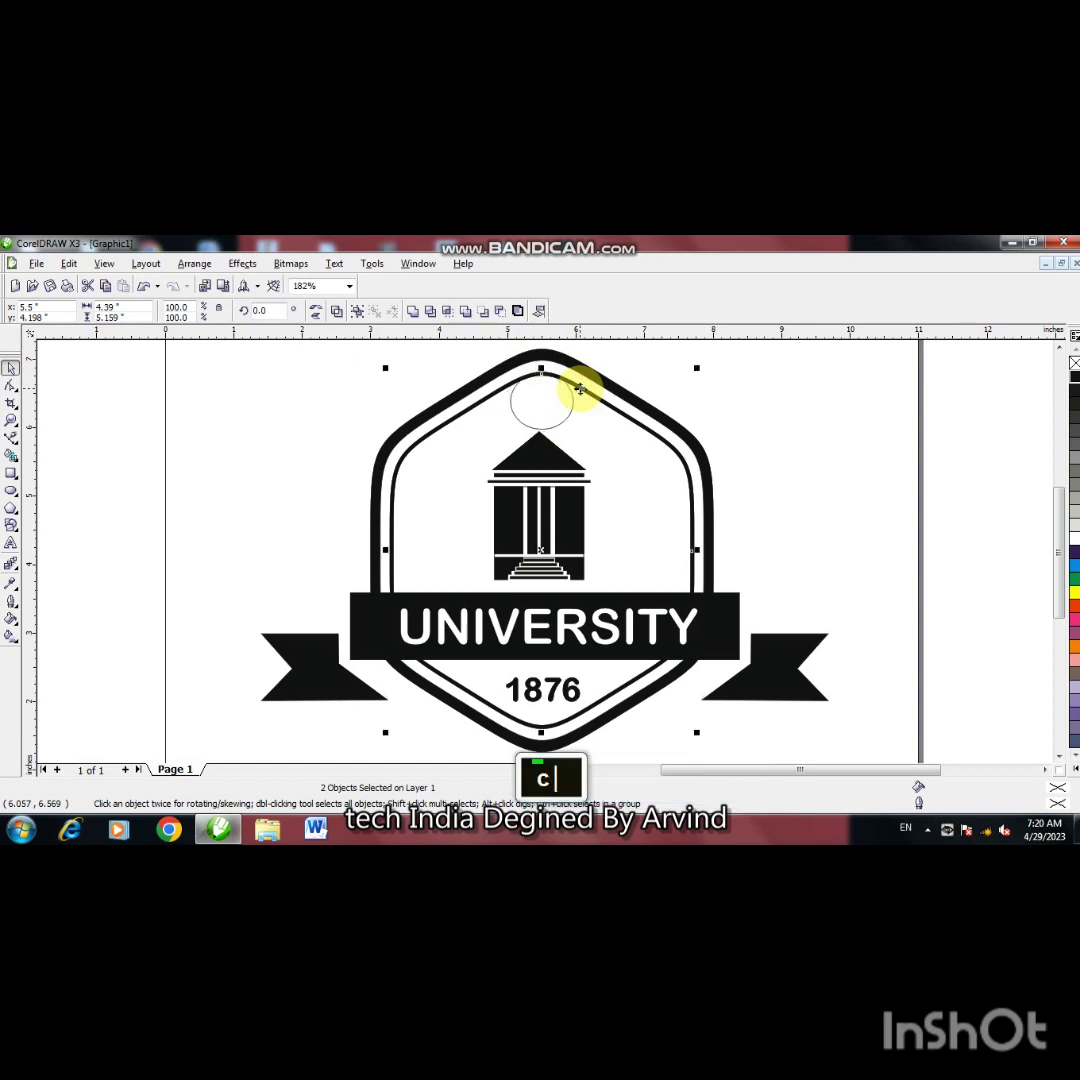
pyautogui.click(849, 429)
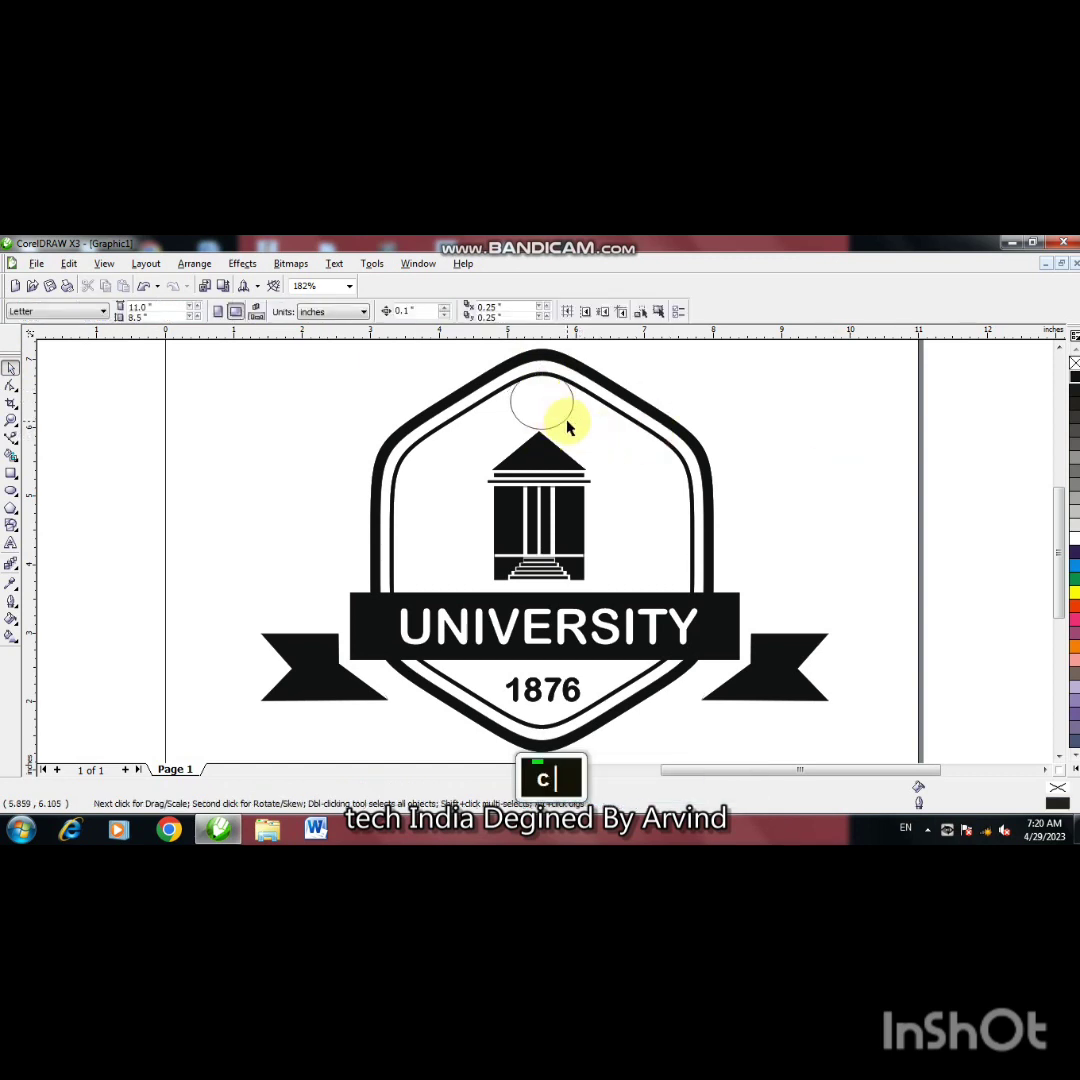
# Step: Fill the ellipse above the roof black, remove its outline and shorten it from below to about 0.707 inches high
pyautogui.moveTo(565, 424); pyautogui.dragTo(570, 431)
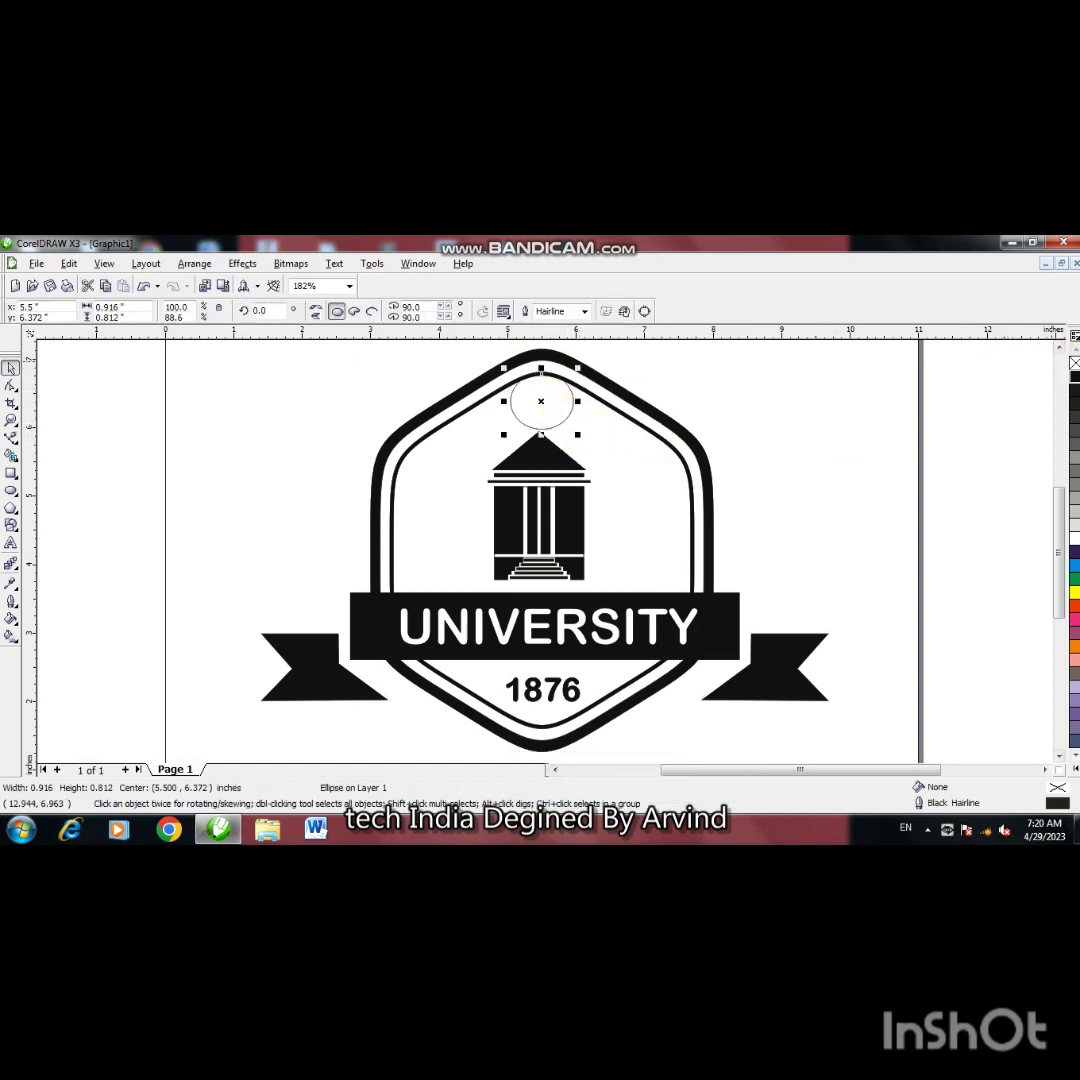
pyautogui.click(1074, 383)
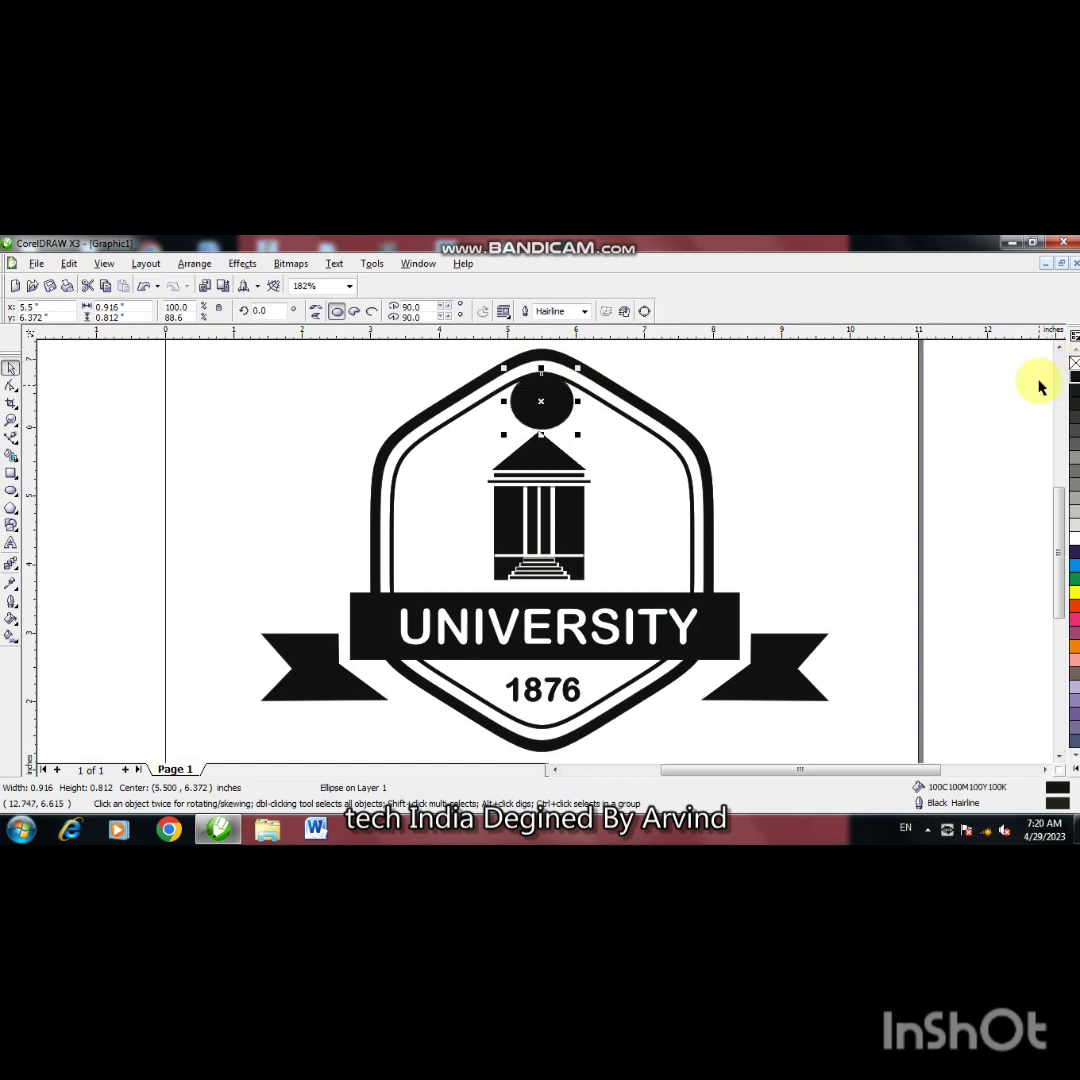
pyautogui.rightClick(1072, 372)
pyautogui.click(880, 415)
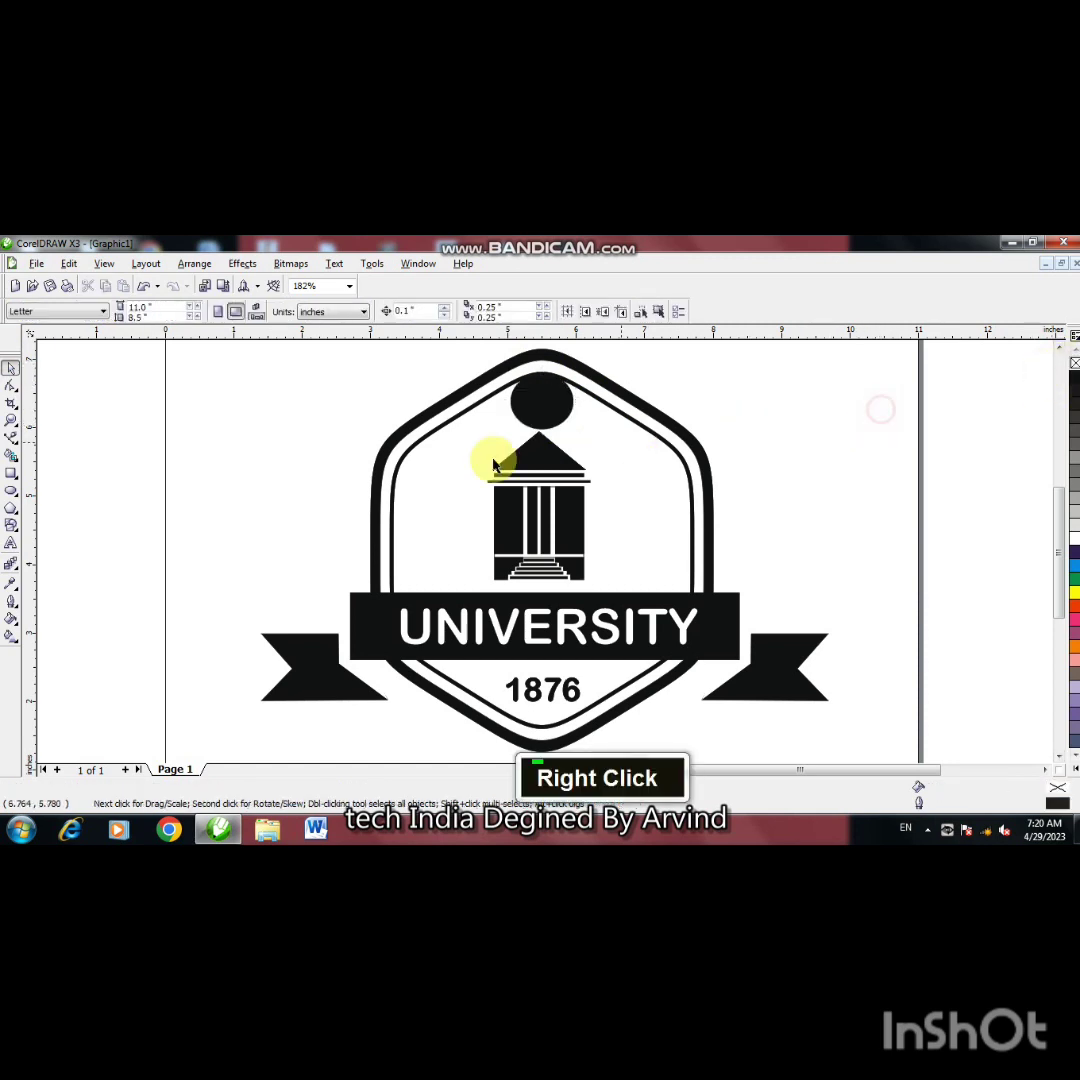
pyautogui.click(543, 431)
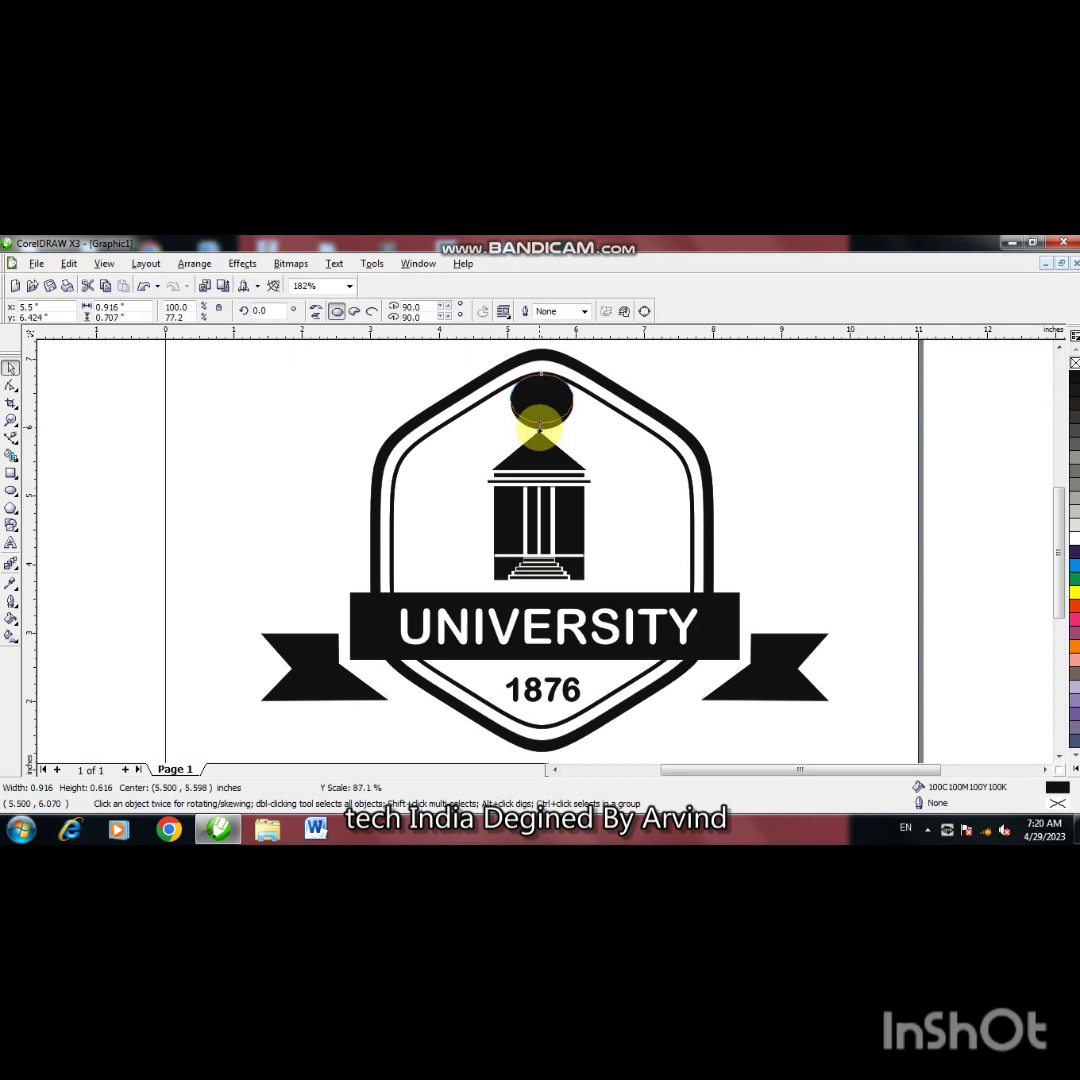
pyautogui.click(783, 434)
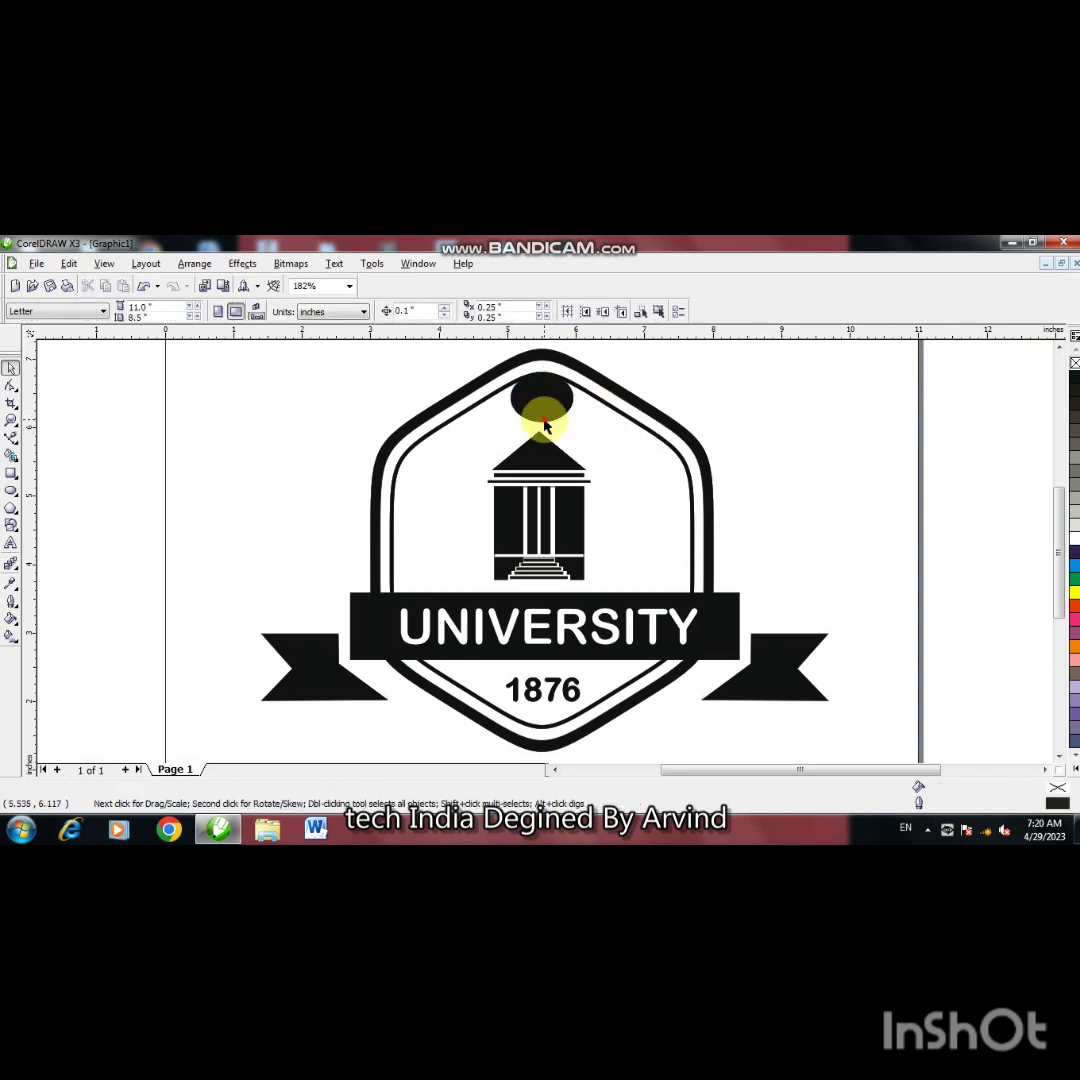
# Step: Narrow the black ellipse above the roof to about 0.806 inches wide and recentre it horizontally on the inner hexagon
pyautogui.click(560, 398)
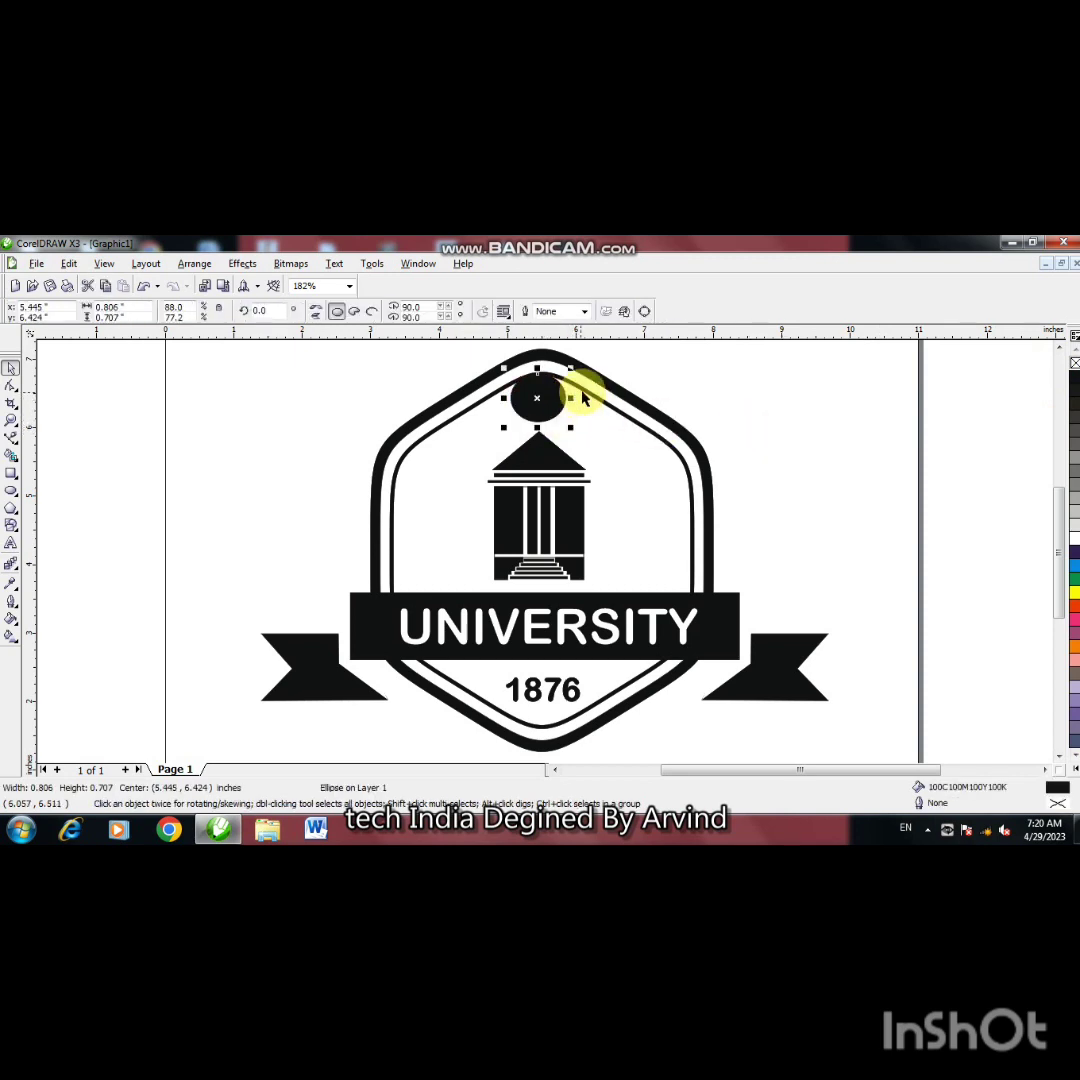
pyautogui.keyDown('shift'); pyautogui.click(582, 388); pyautogui.keyUp('shift')
pyautogui.press('c')
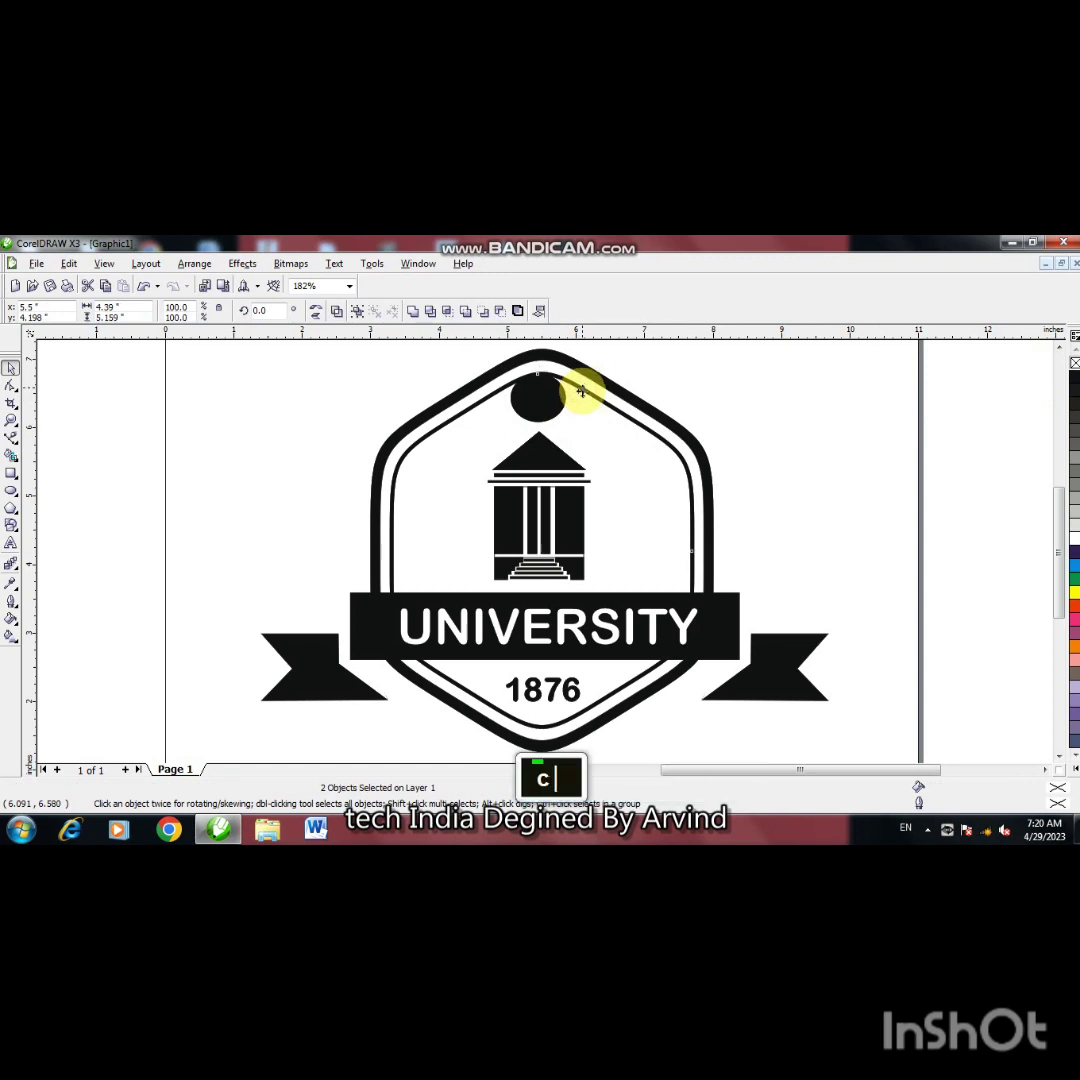
pyautogui.click(750, 432)
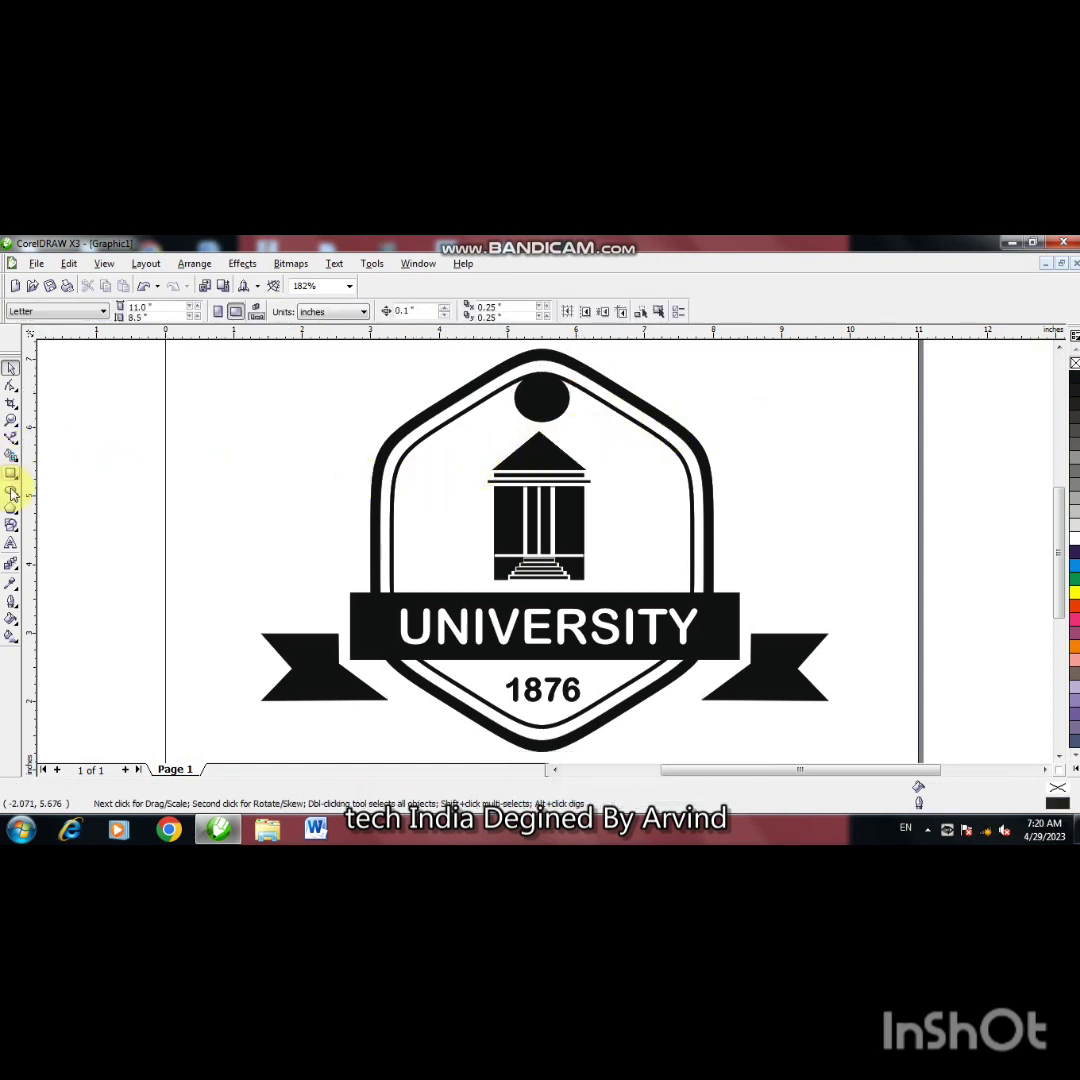
# Step: Add the two-line artistic text "NY" over "USA" on the blank page area beside the badge
pyautogui.click(10, 545)
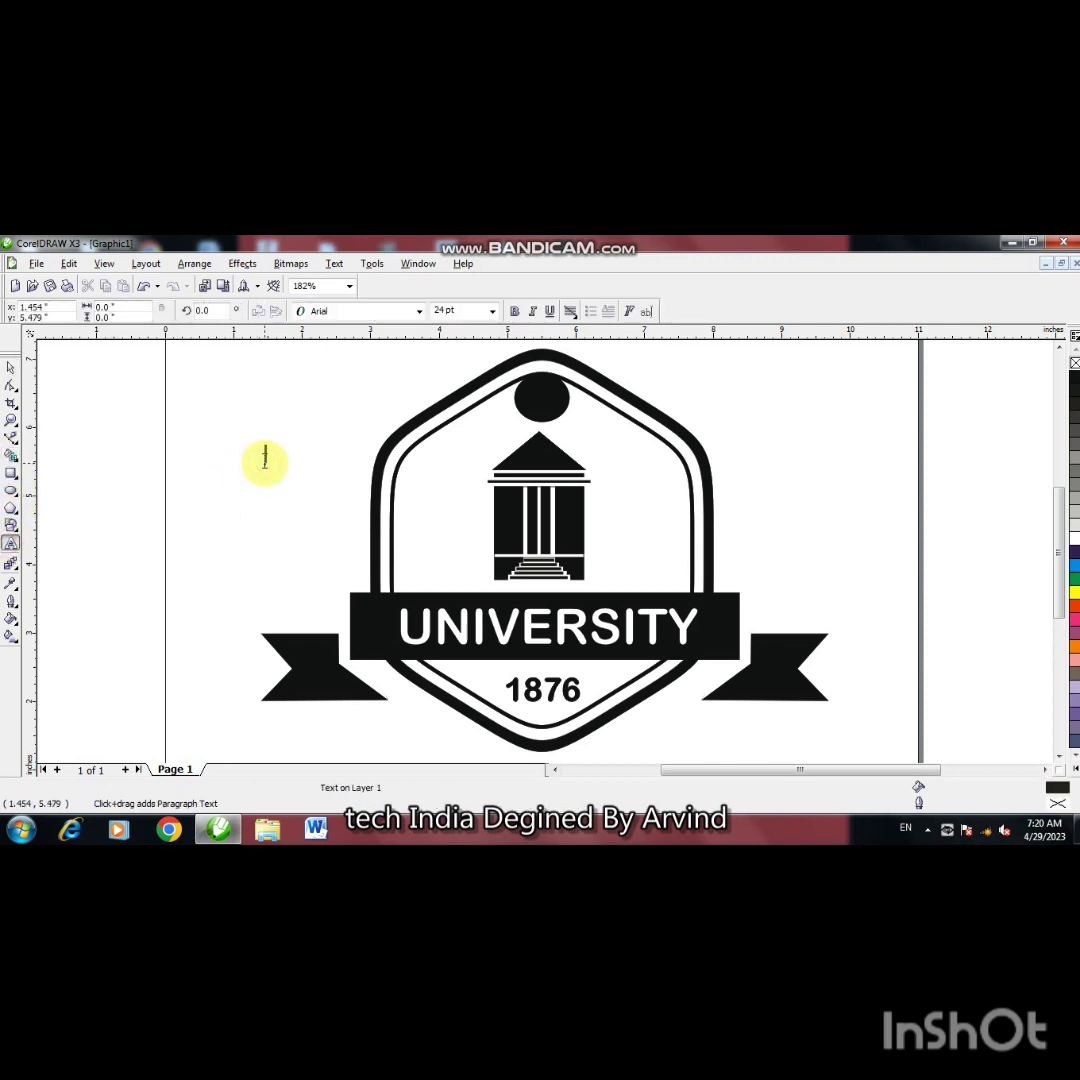
pyautogui.click(265, 461)
pyautogui.press('capslock')
pyautogui.write('NY')
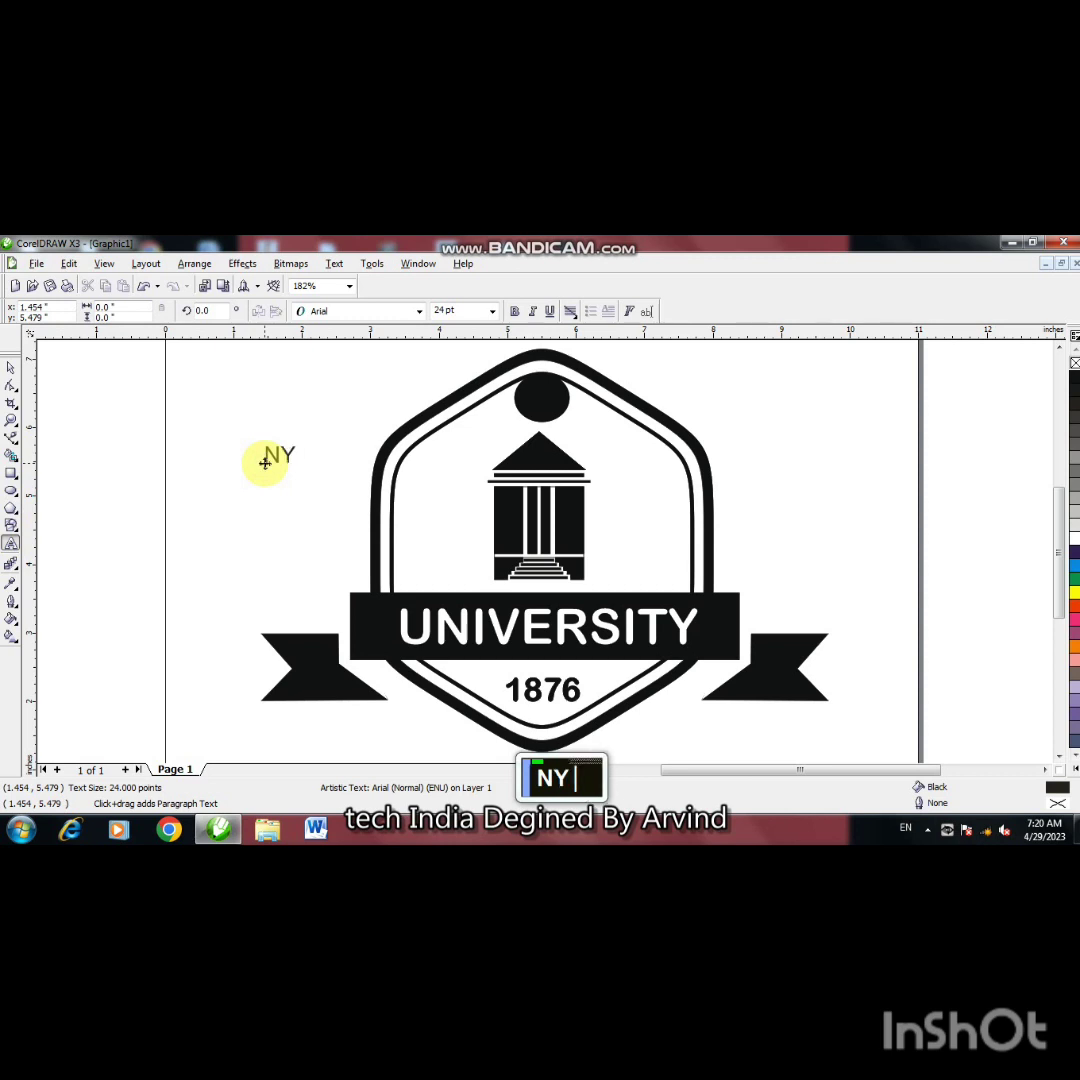
pyautogui.press('Return')
pyautogui.write('USA')
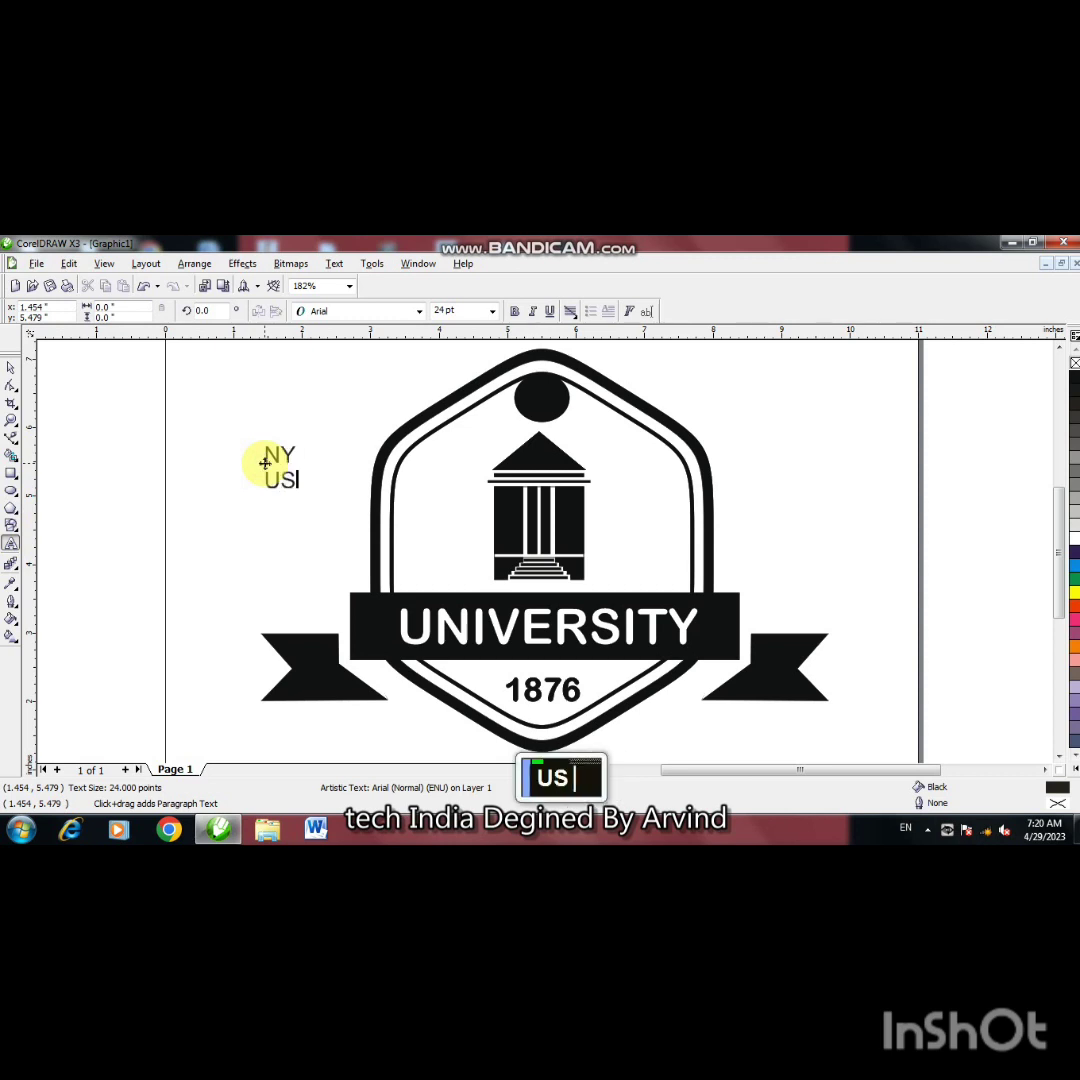
pyautogui.click(12, 369)
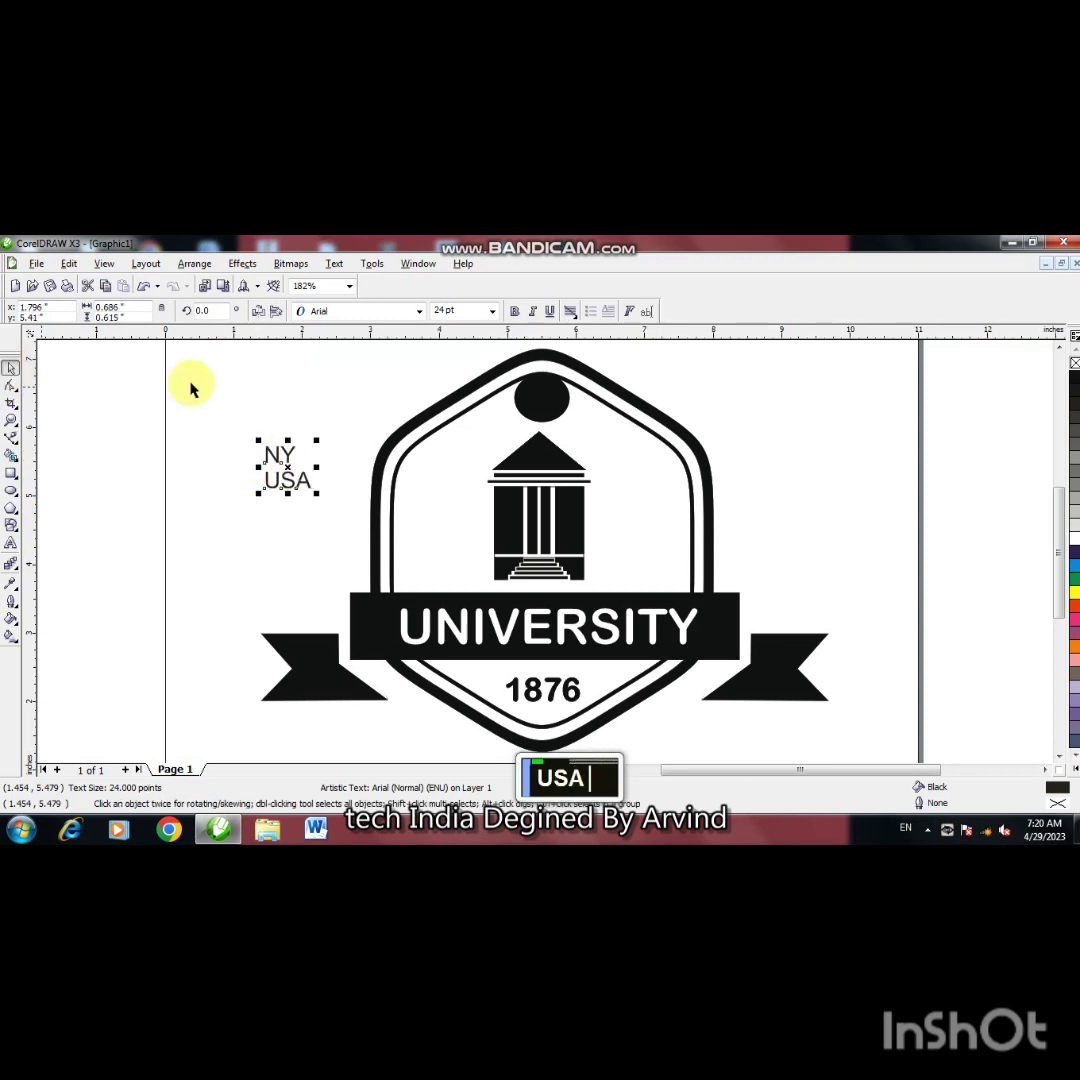
# Step: Centre-align the lines of the "NY USA" text and shrink it proportionally to about 13.3 pt
pyautogui.click(570, 312)
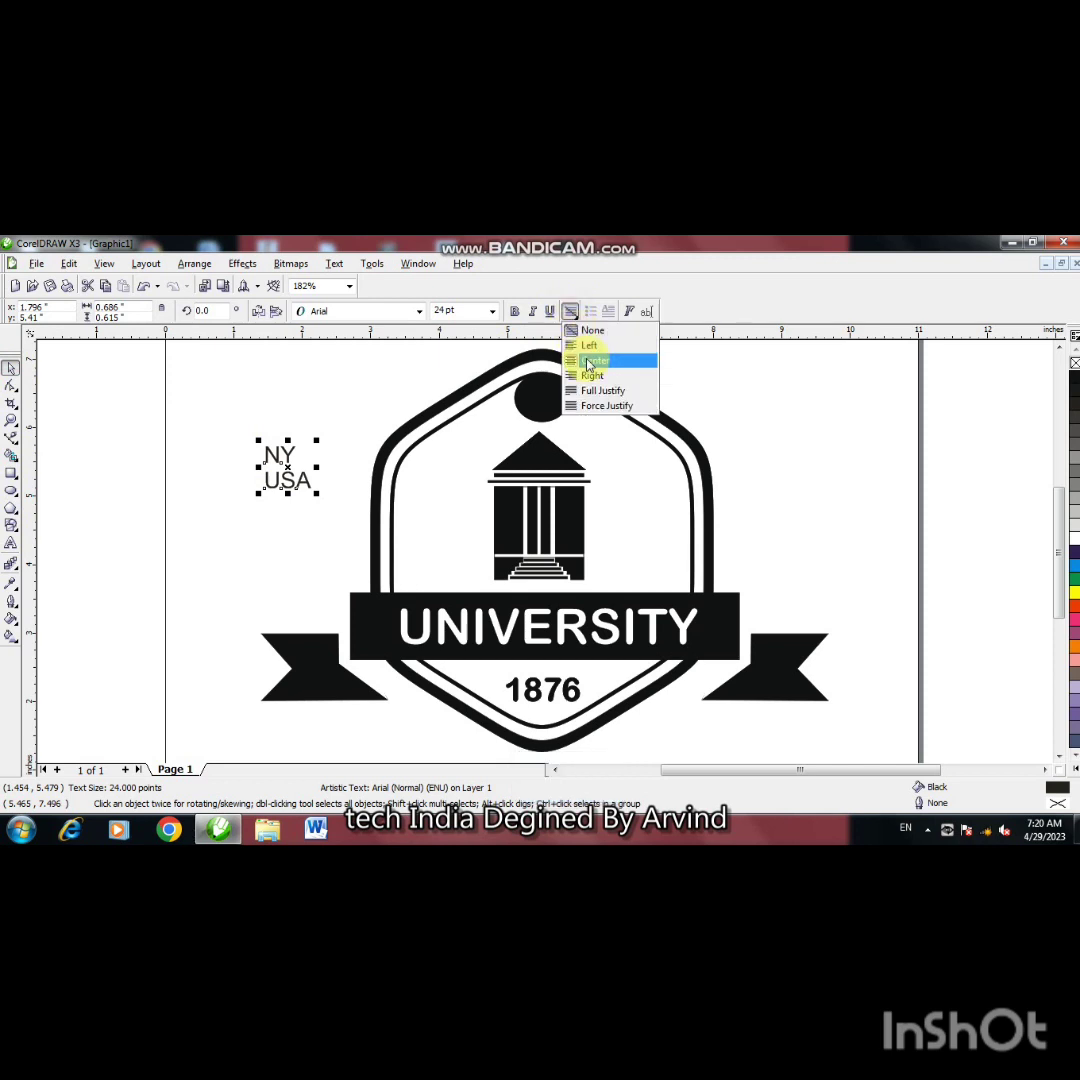
pyautogui.click(590, 361)
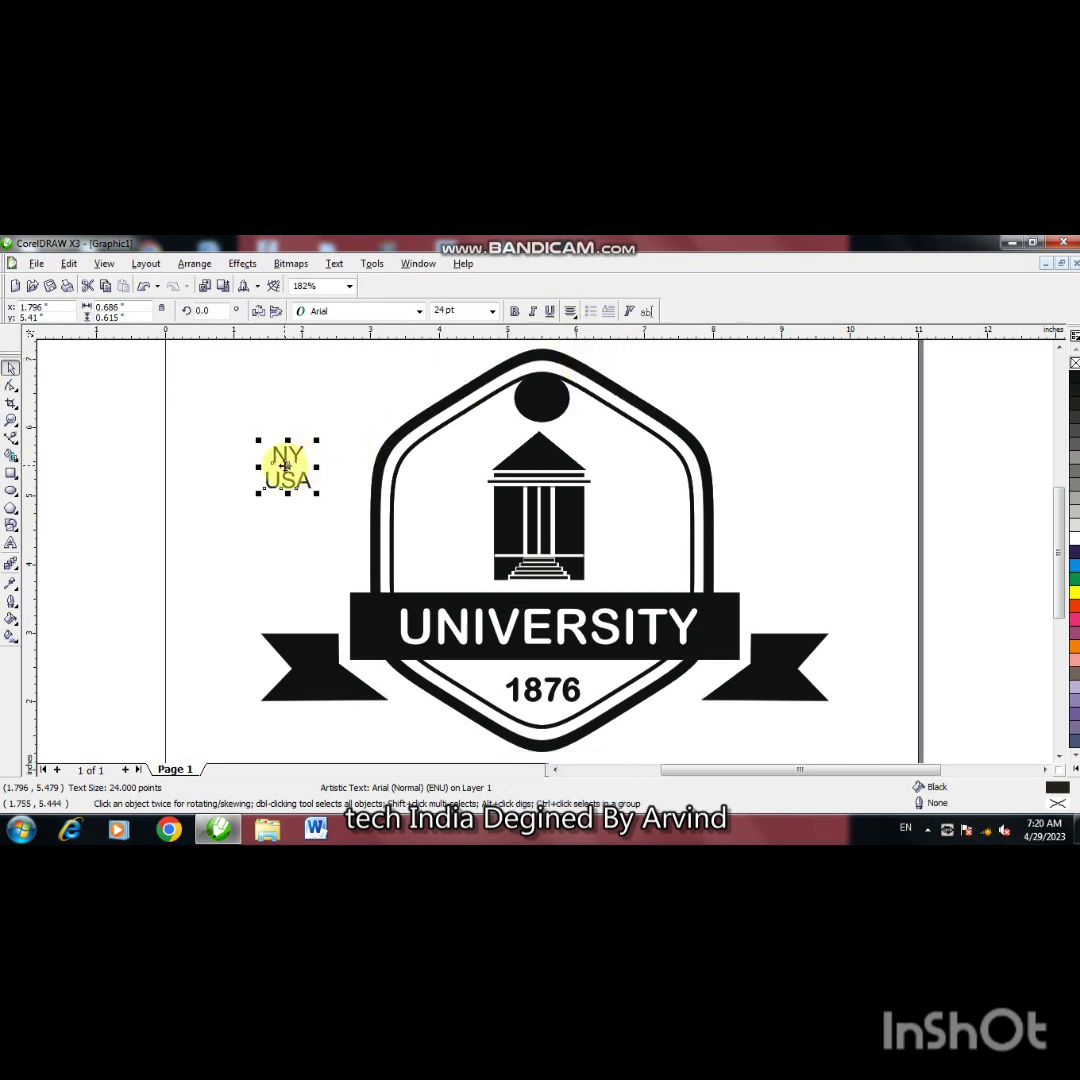
pyautogui.moveTo(320, 494); pyautogui.dragTo(310, 488)
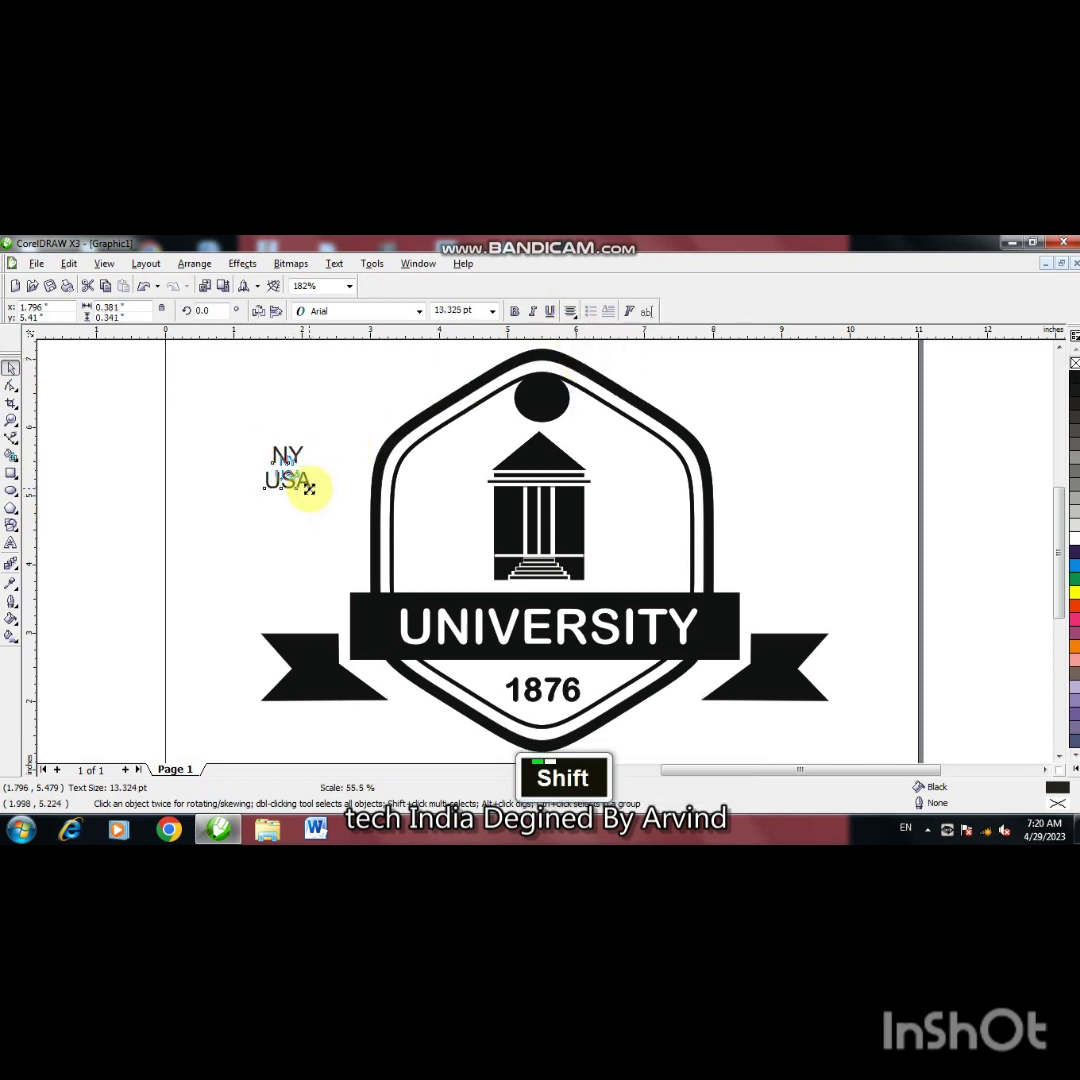
# Step: Try centring the black "NY USA" text on the ellipse and moving the ellipse off it, and undo these changes
pyautogui.keyDown('shift'); pyautogui.click(552, 404); pyautogui.keyUp('shift')
pyautogui.press('c')
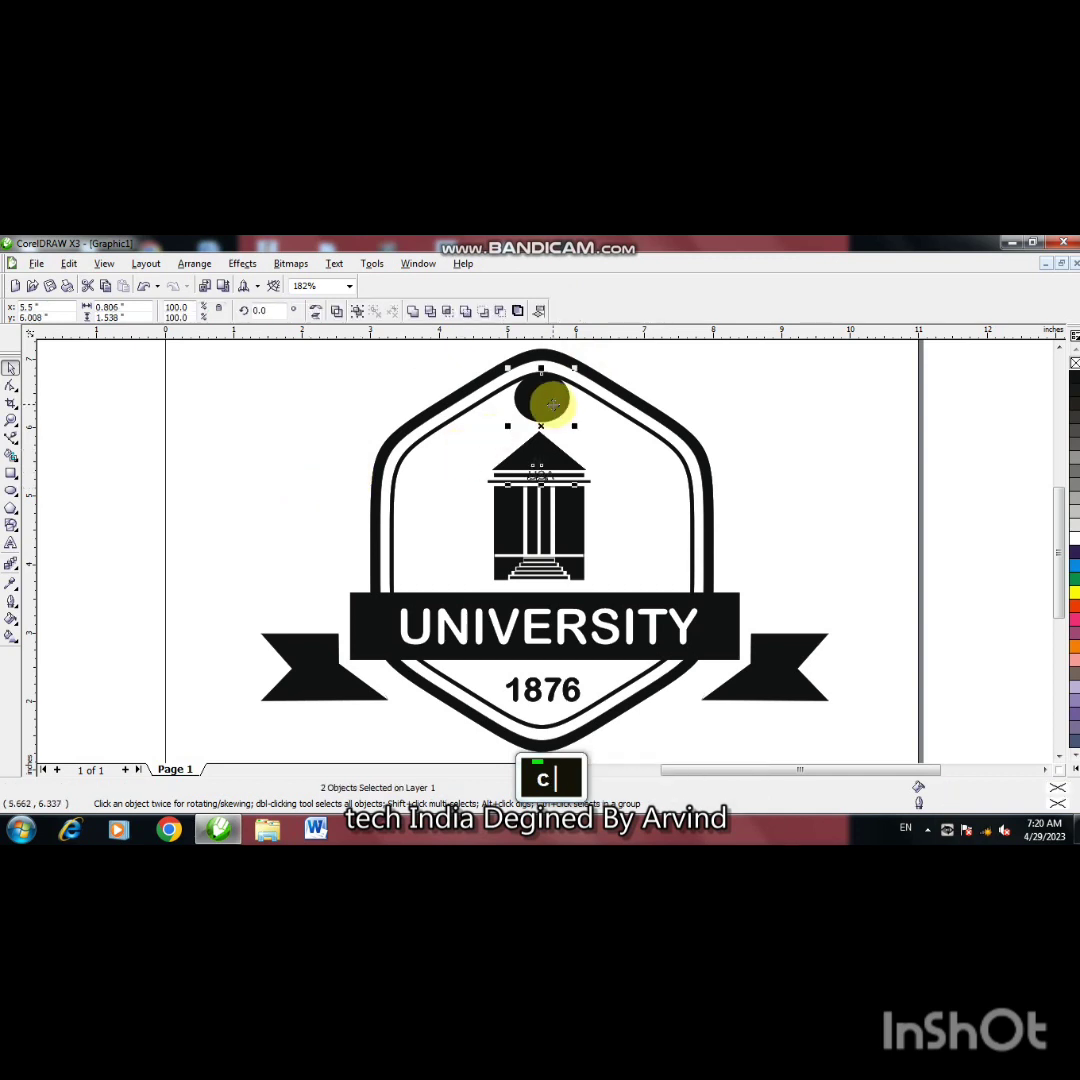
pyautogui.press('e')
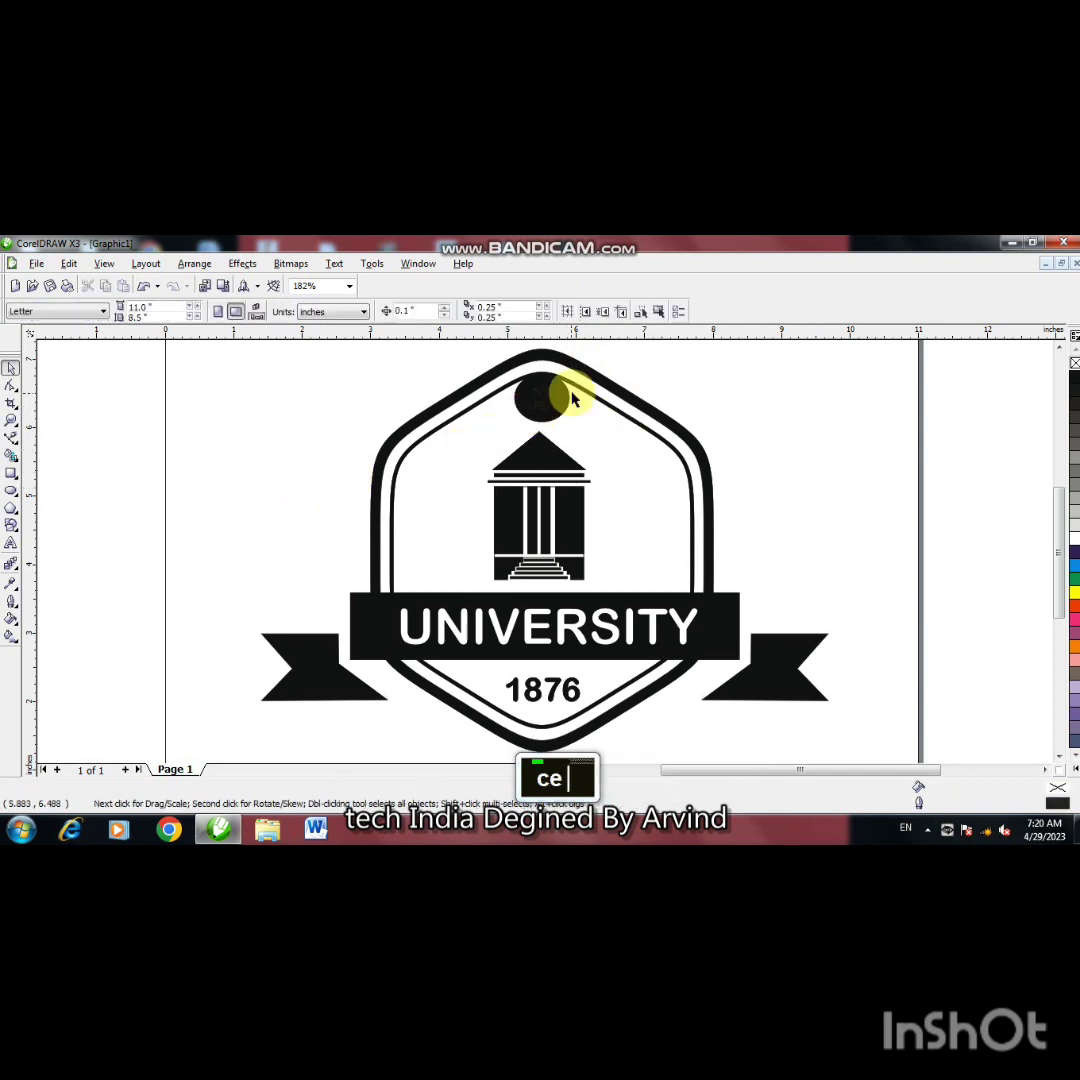
pyautogui.click(541, 400)
pyautogui.moveTo(541, 400); pyautogui.dragTo(551, 426)
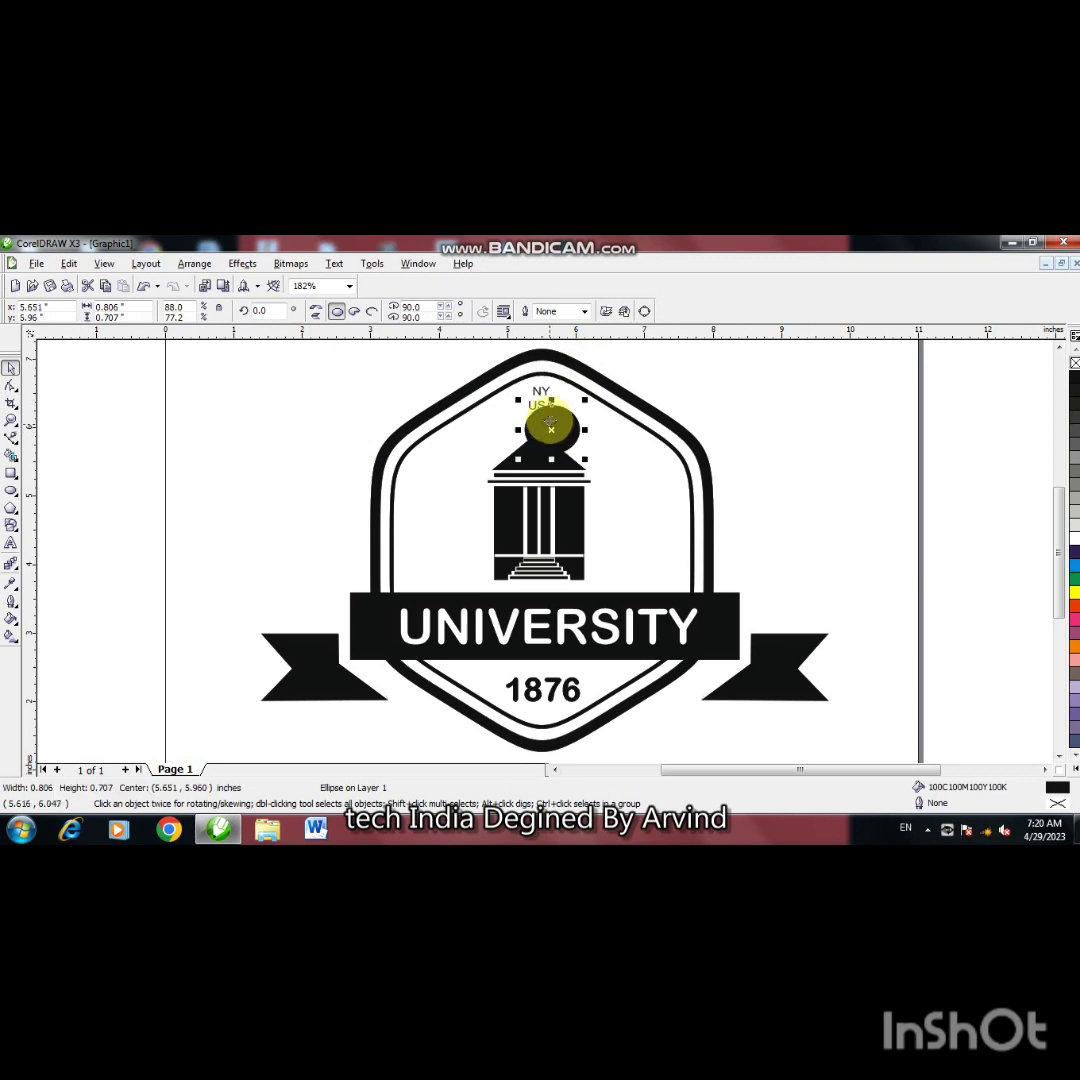
pyautogui.hotkey('ctrl', 'z')
pyautogui.hotkey('ctrl', 'z')
pyautogui.hotkey('ctrl', 'z')
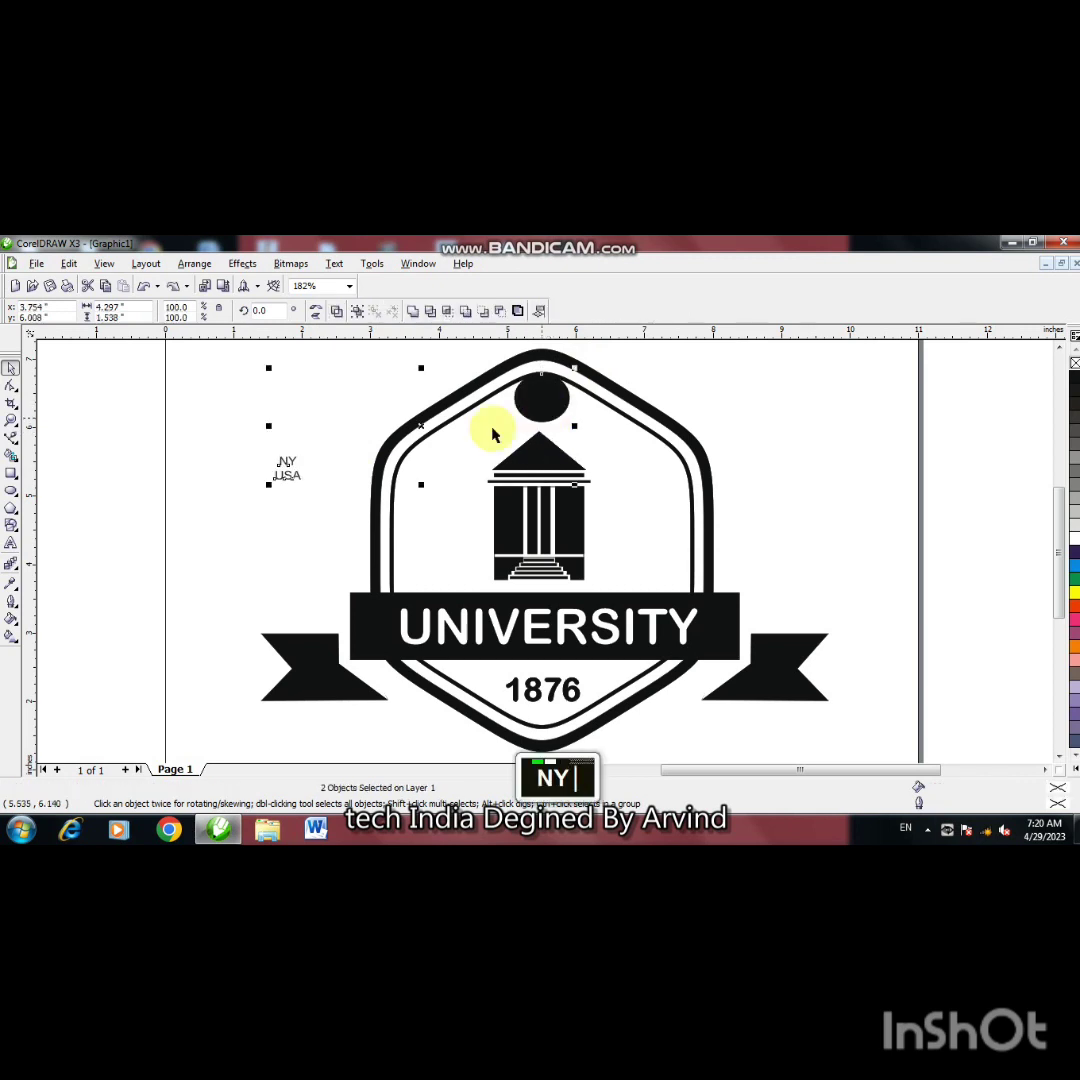
# Step: Fill the "NY USA" text white and centre it horizontally and vertically on the black ellipse
pyautogui.click(285, 487)
pyautogui.click(286, 477)
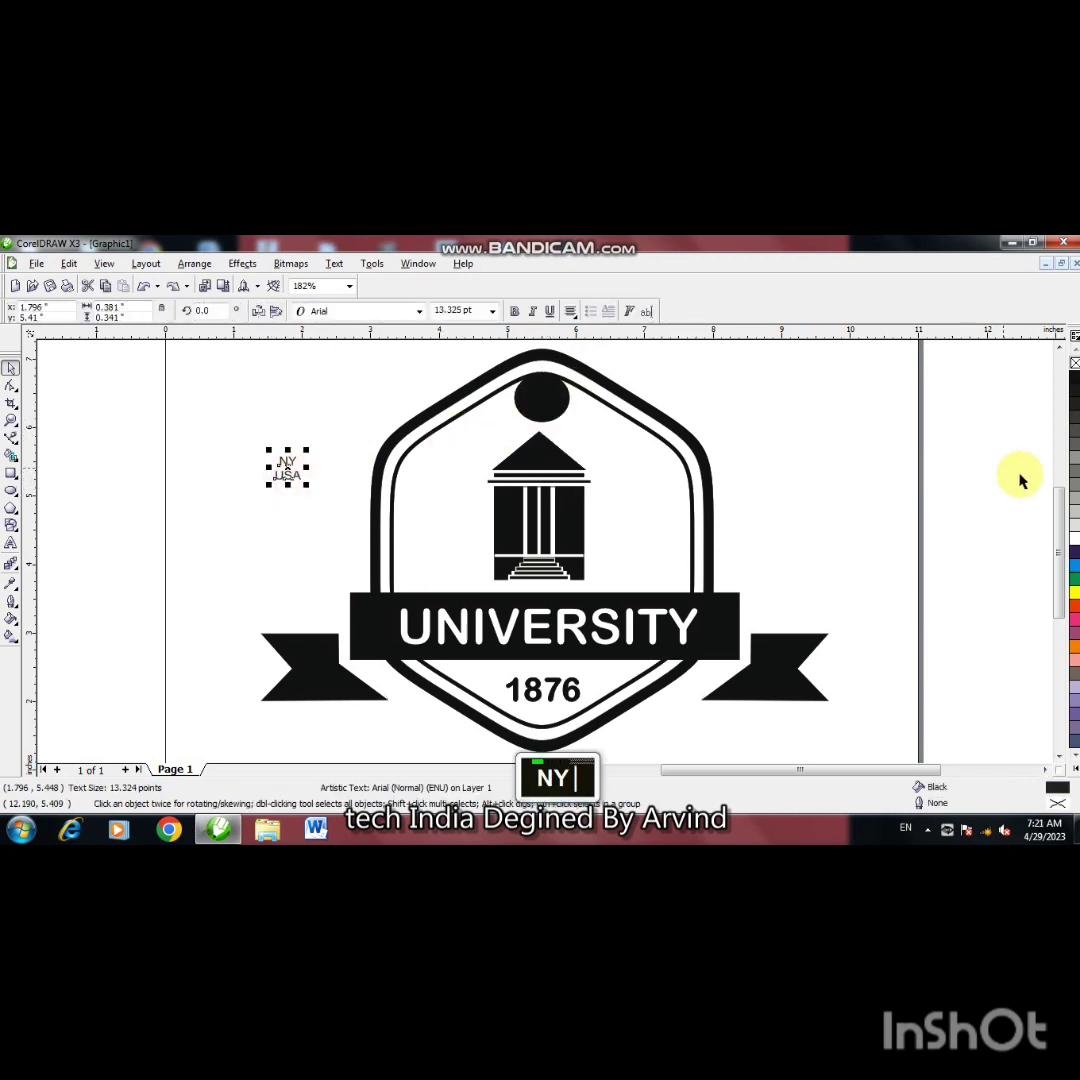
pyautogui.keyDown('shift'); pyautogui.click(531, 404); pyautogui.keyUp('shift')
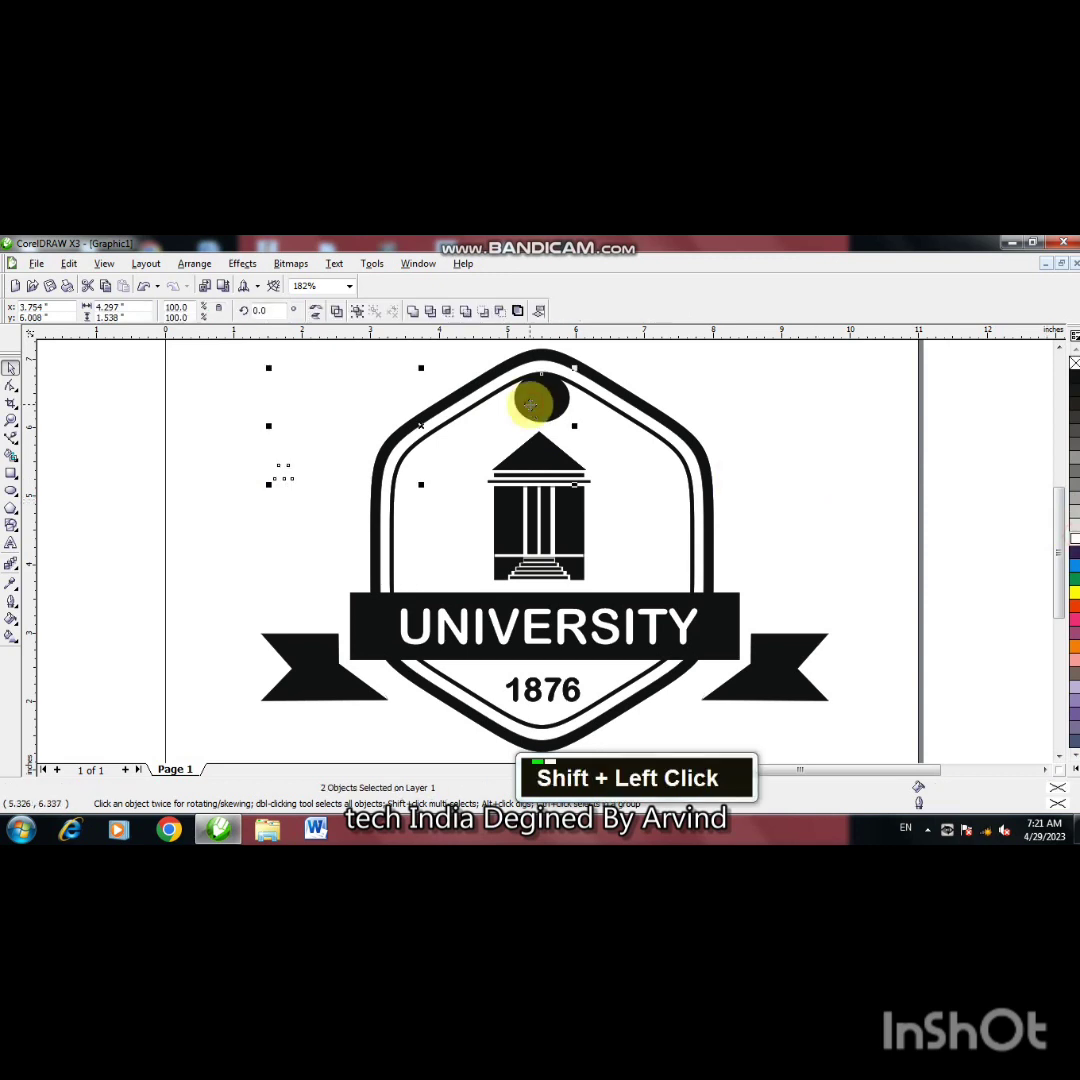
pyautogui.press('c')
pyautogui.press('e')
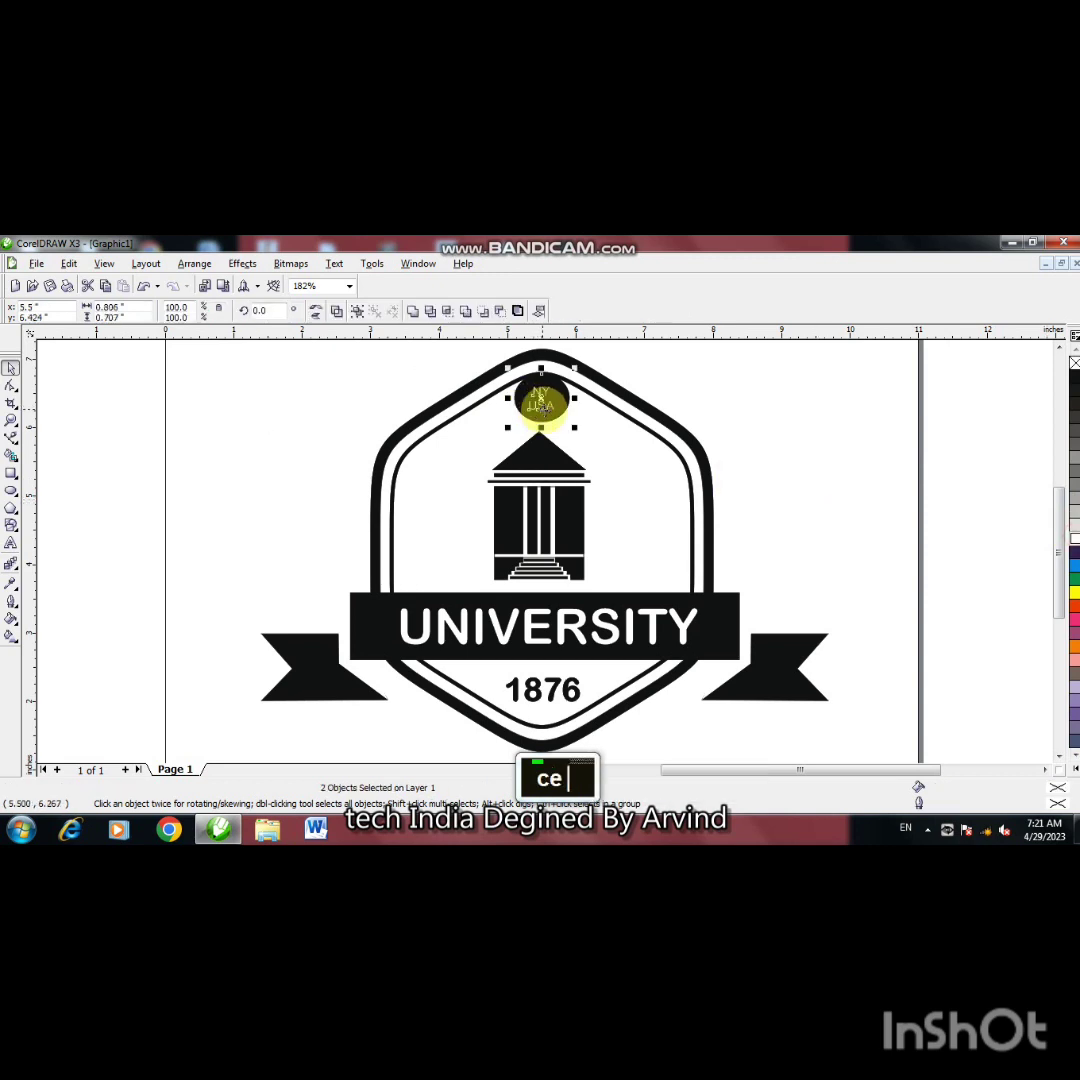
pyautogui.click(767, 424)
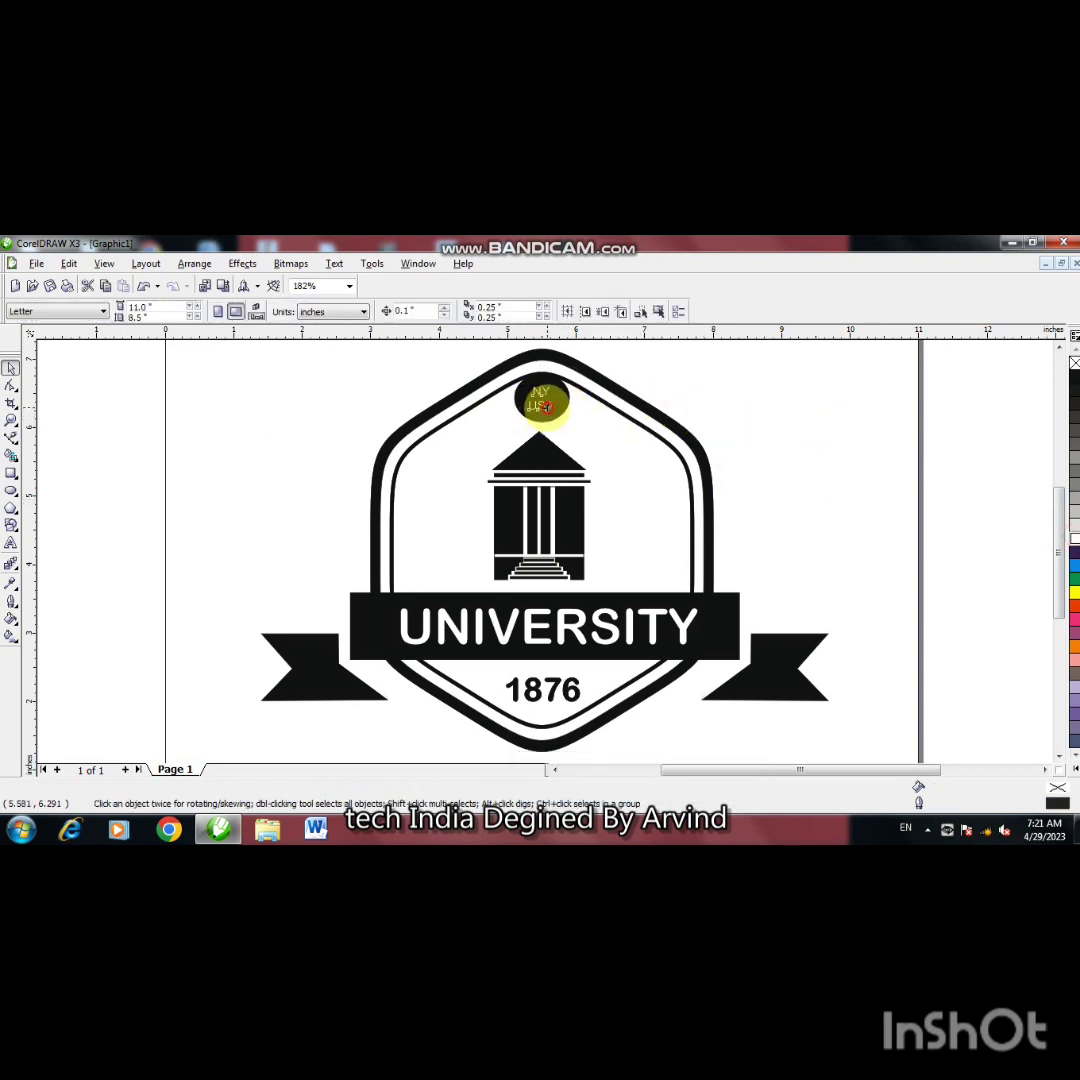
# Step: Set the font of the "NY USA" text in the ellipse to Arial Rounded MT Bold
pyautogui.click(546, 413)
pyautogui.click(419, 311)
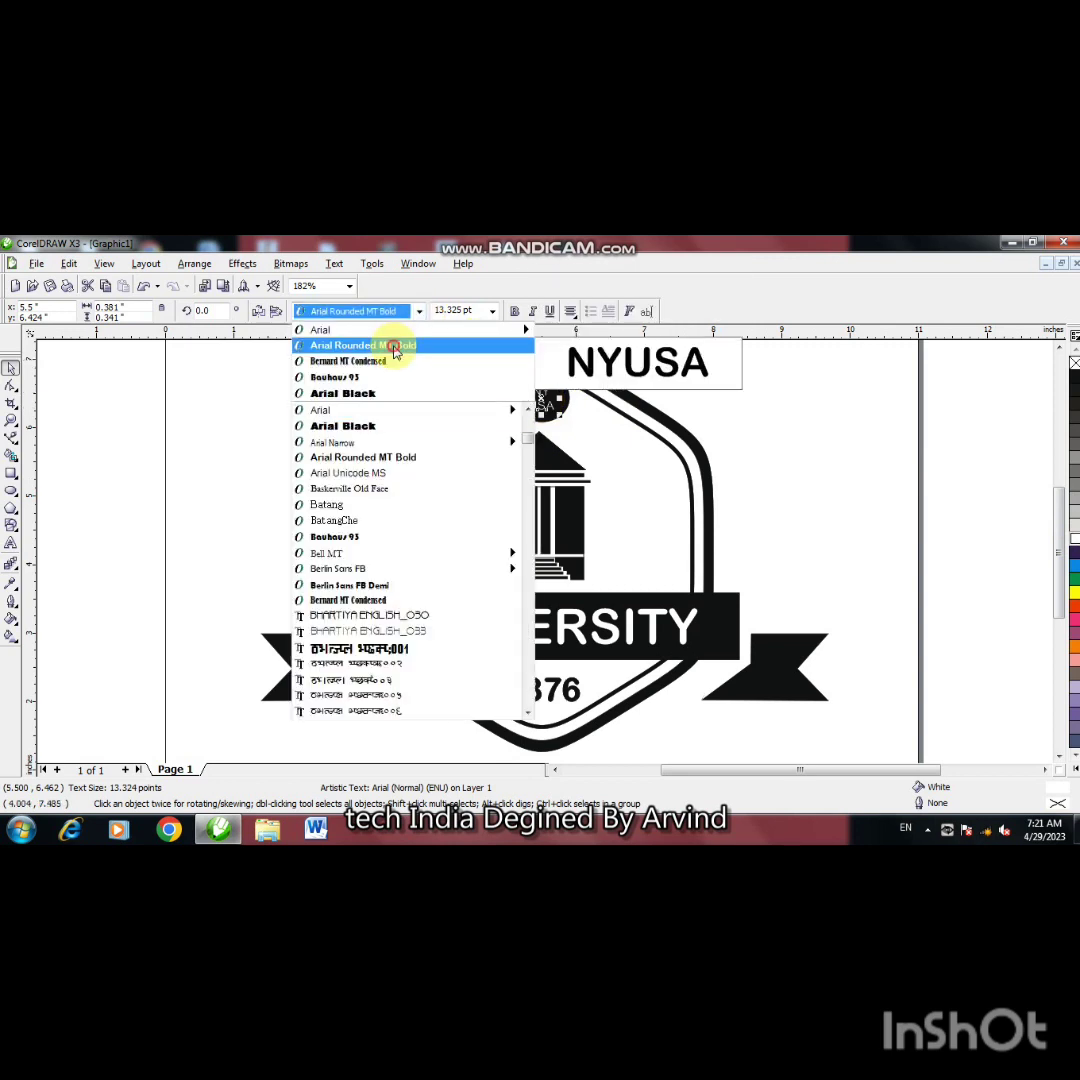
pyautogui.click(398, 345)
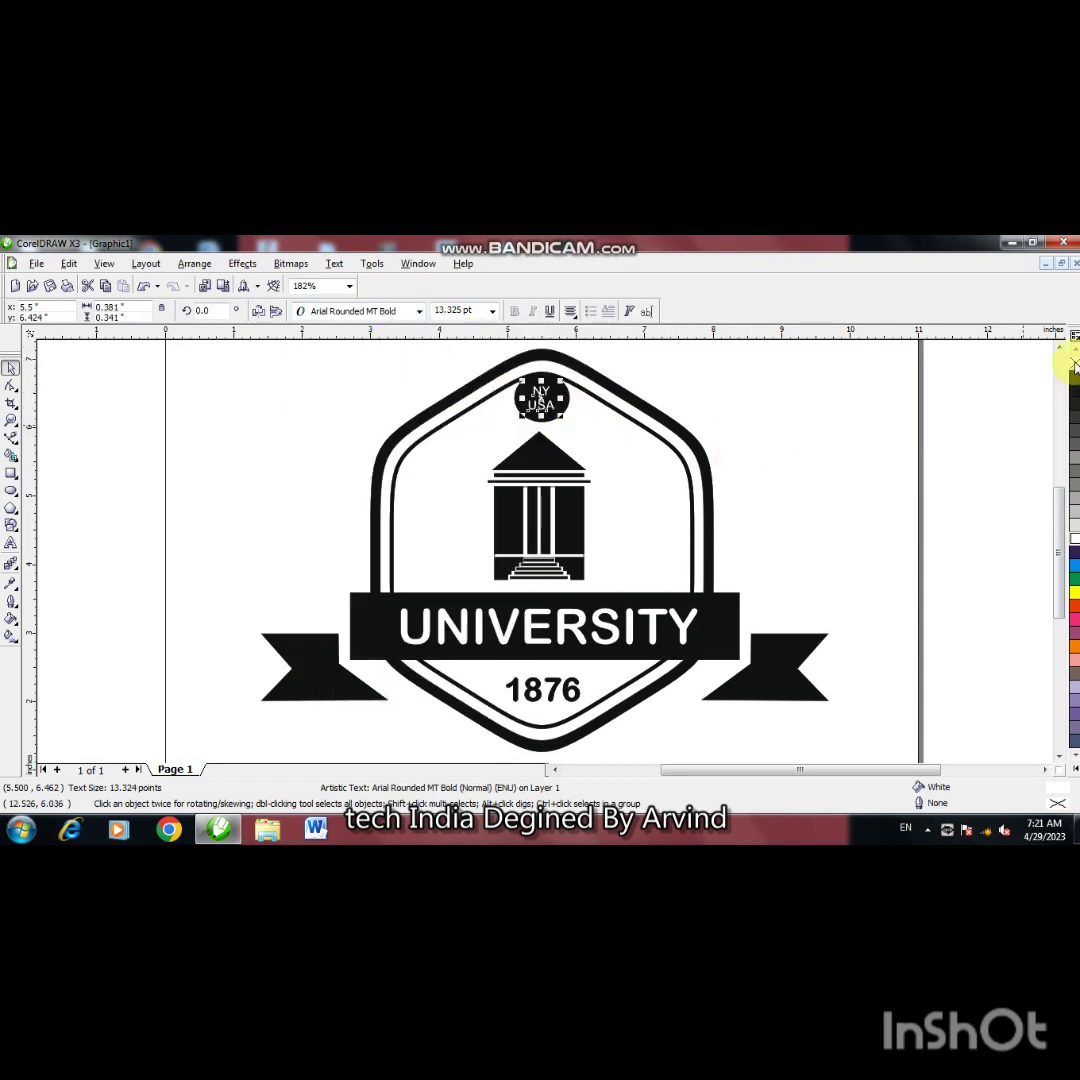
pyautogui.rightClick(779, 420)
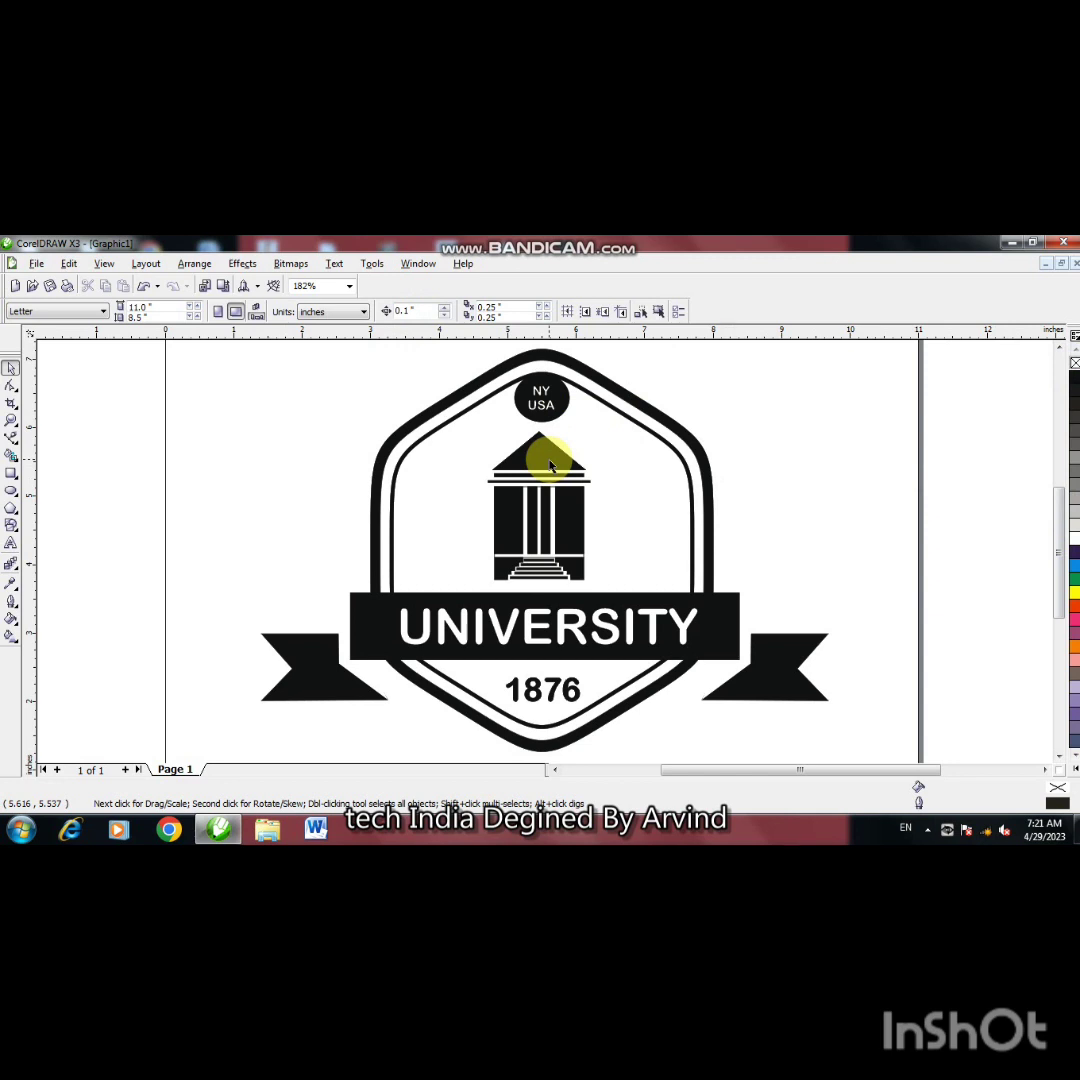
# Step: Stretch the whole columned building horizontally on both sides to about 2.574 inches wide
pyautogui.moveTo(380, 419); pyautogui.dragTo(621, 593)
pyautogui.moveTo(601, 506); pyautogui.dragTo(640, 507)
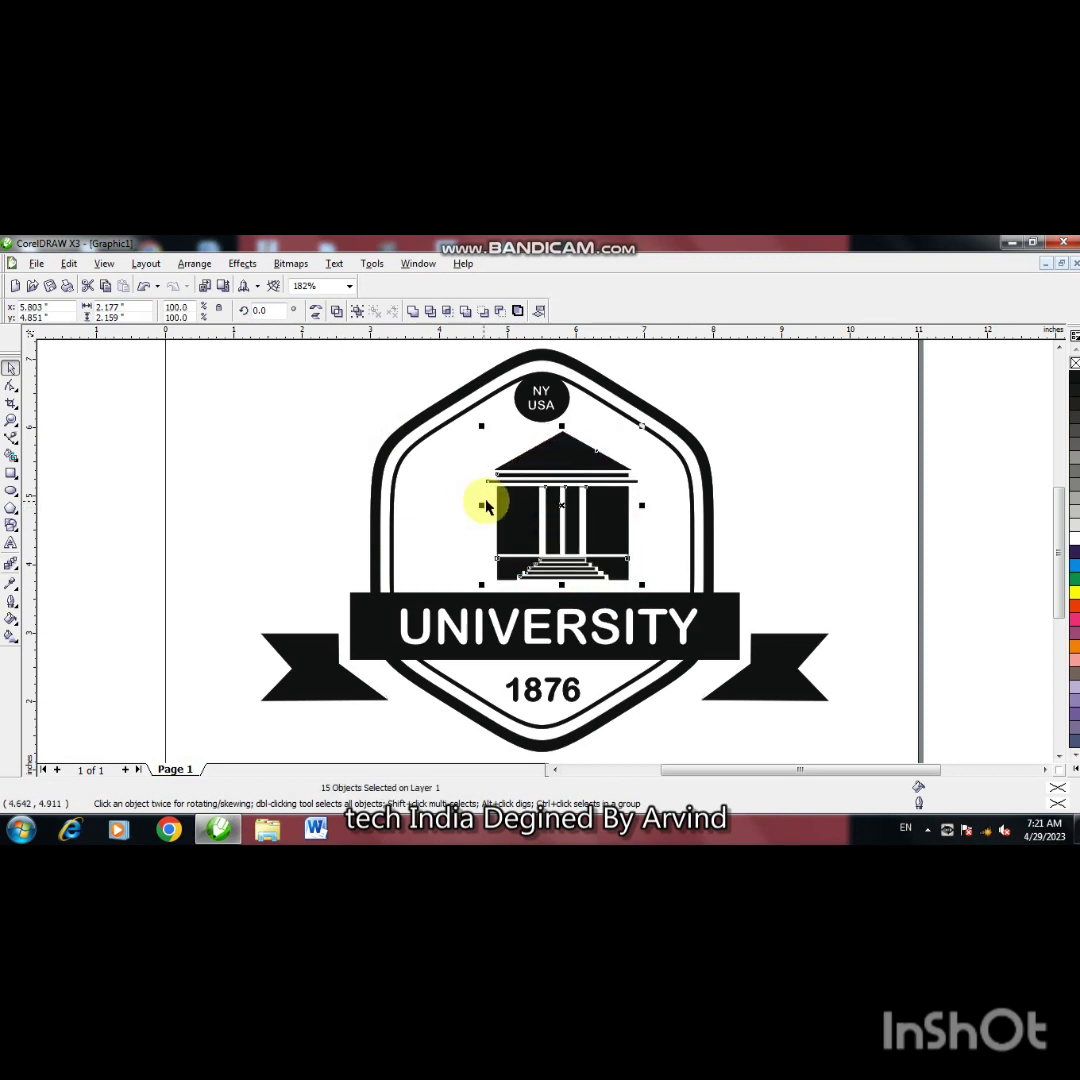
pyautogui.moveTo(481, 505); pyautogui.dragTo(454, 507)
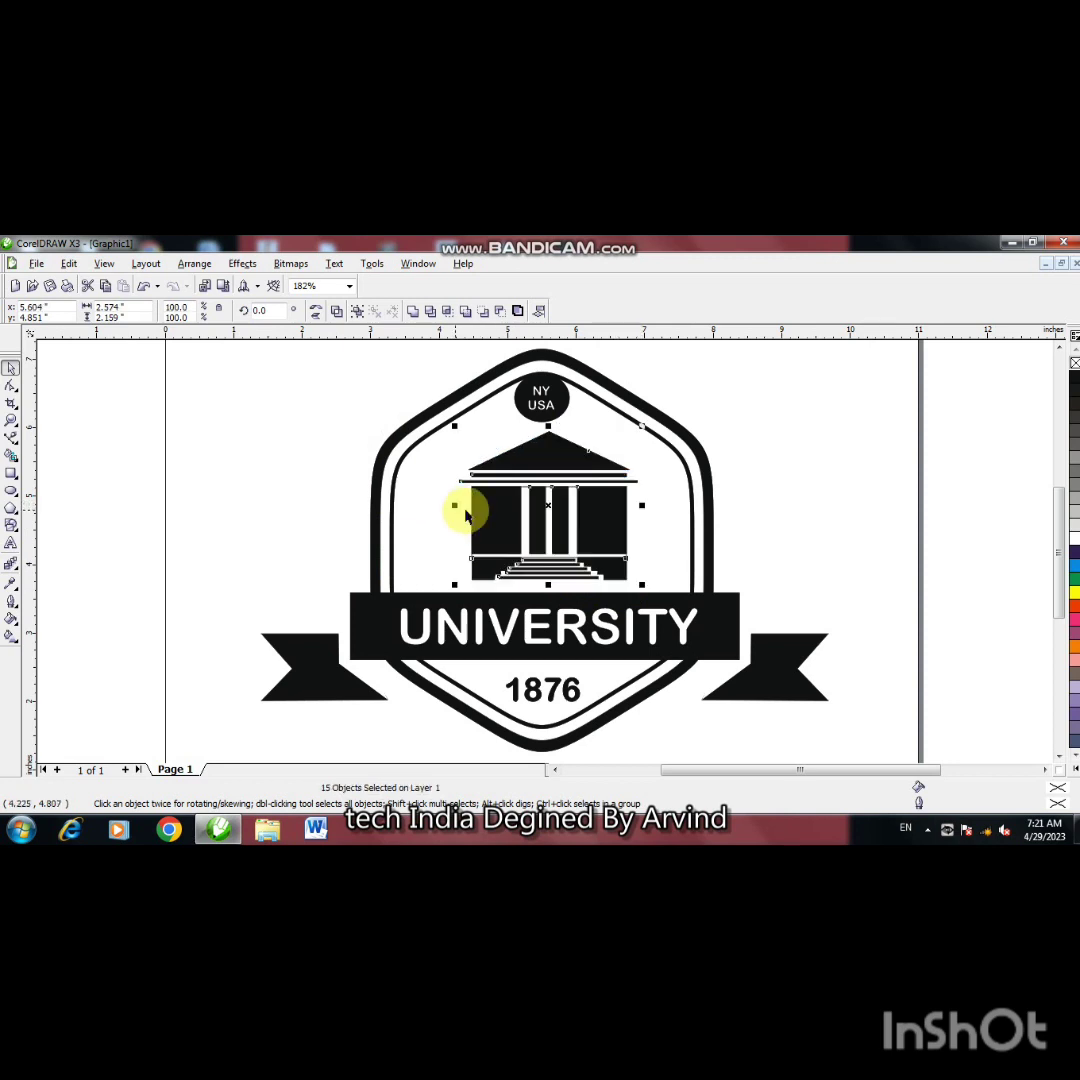
pyautogui.click(847, 535)
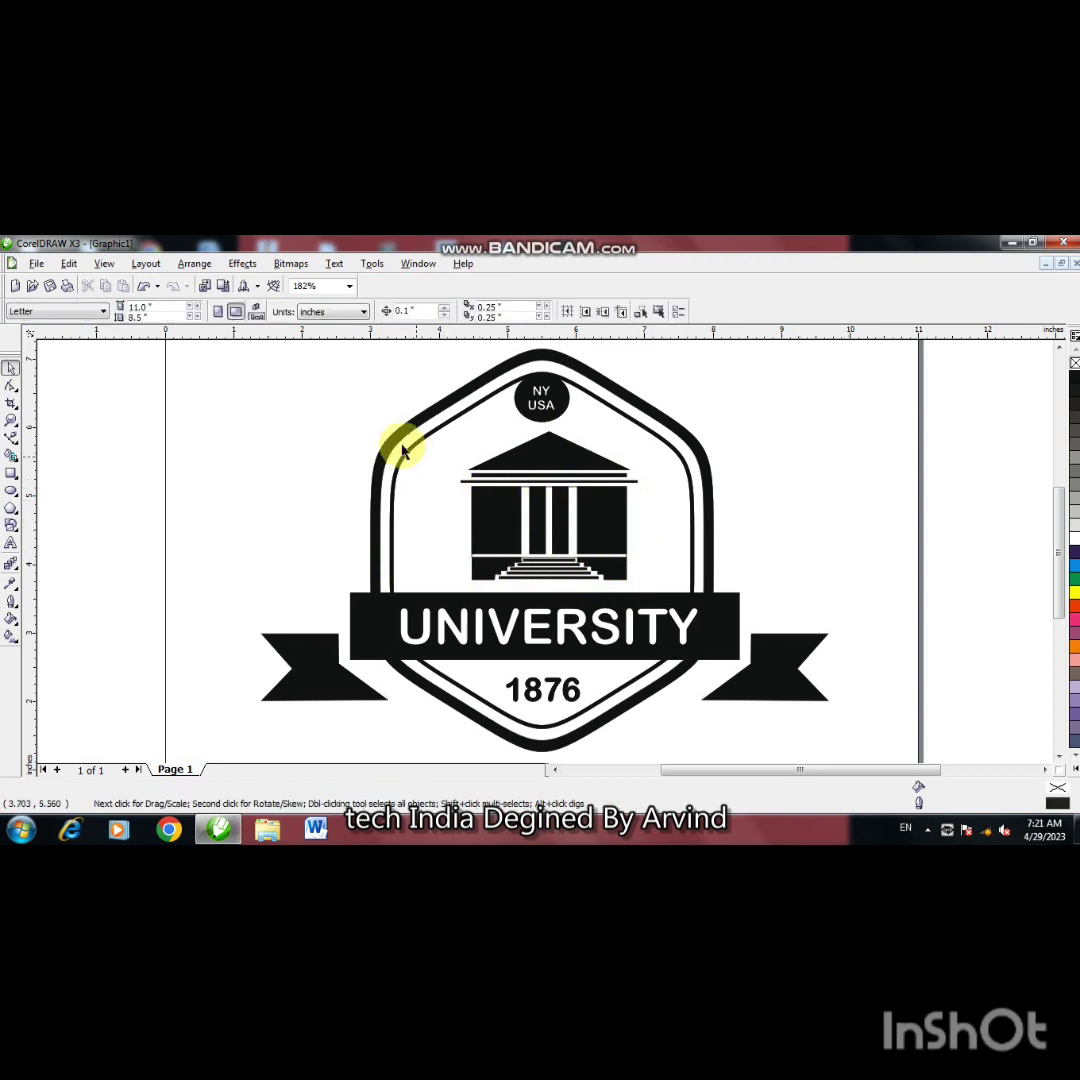
# Step: Group all parts of the columned building and centre the group horizontally on the inner hexagon
pyautogui.moveTo(382, 425); pyautogui.dragTo(632, 620)
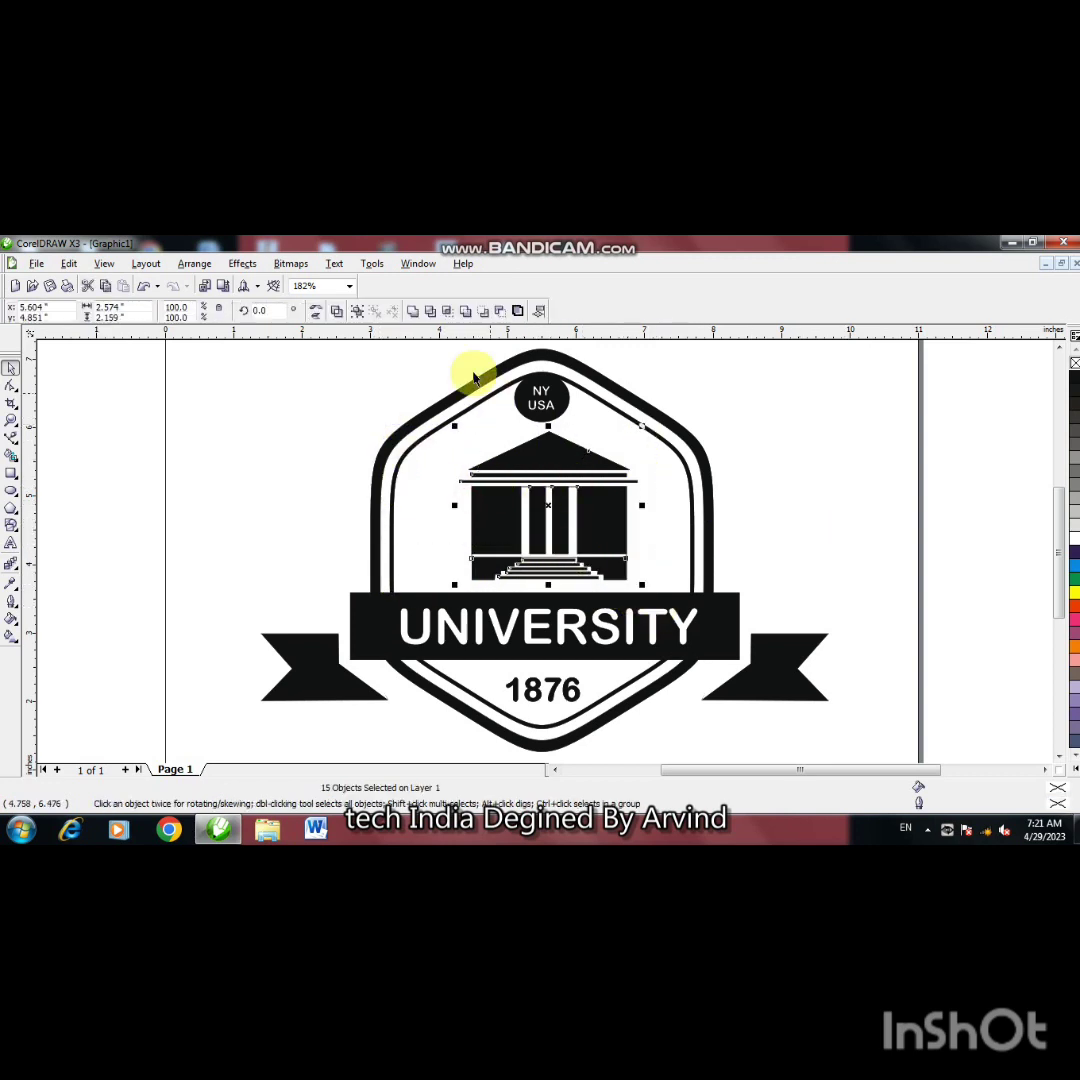
pyautogui.click(360, 313)
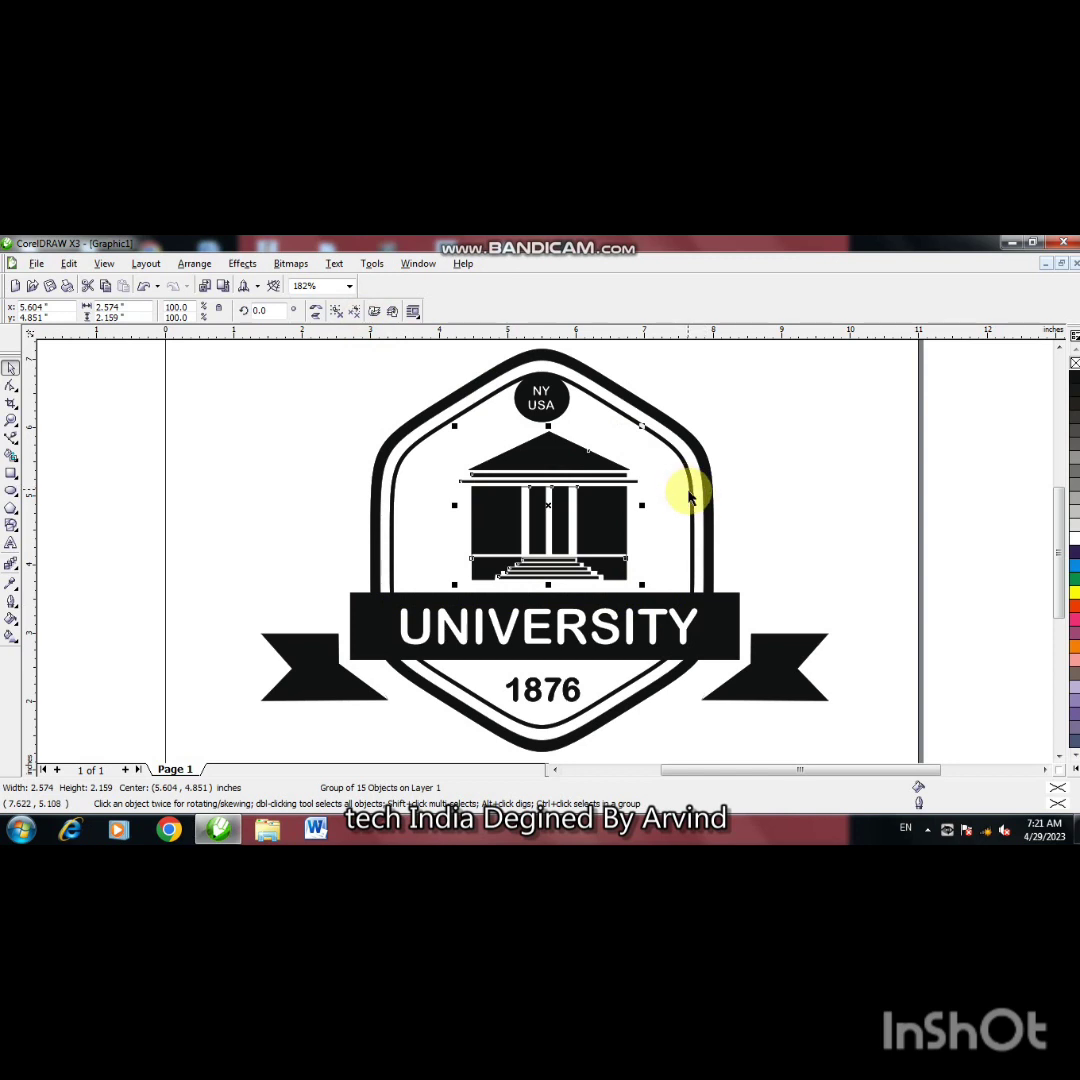
pyautogui.keyDown('shift'); pyautogui.click(692, 494); pyautogui.keyUp('shift')
pyautogui.press('c')
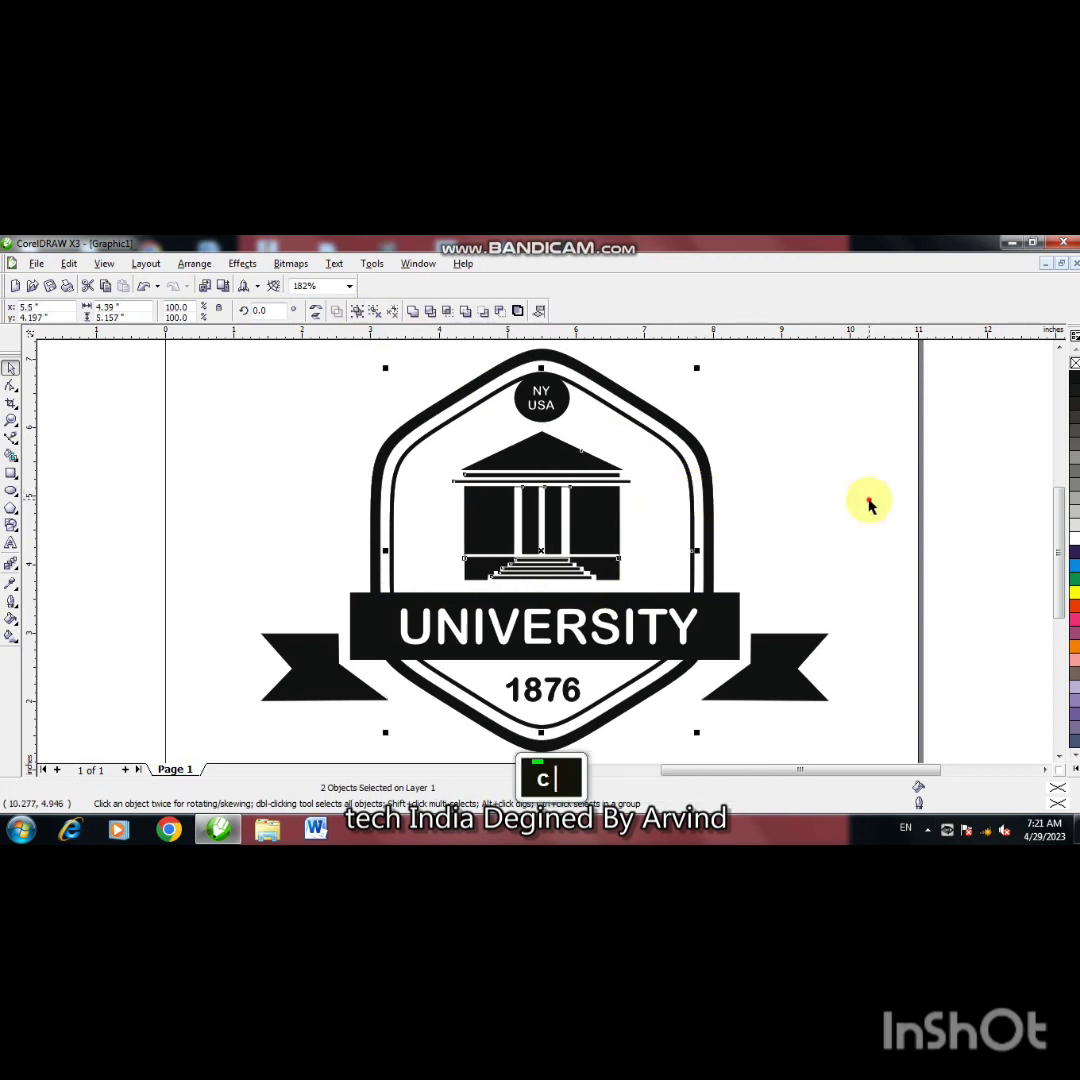
pyautogui.click(826, 505)
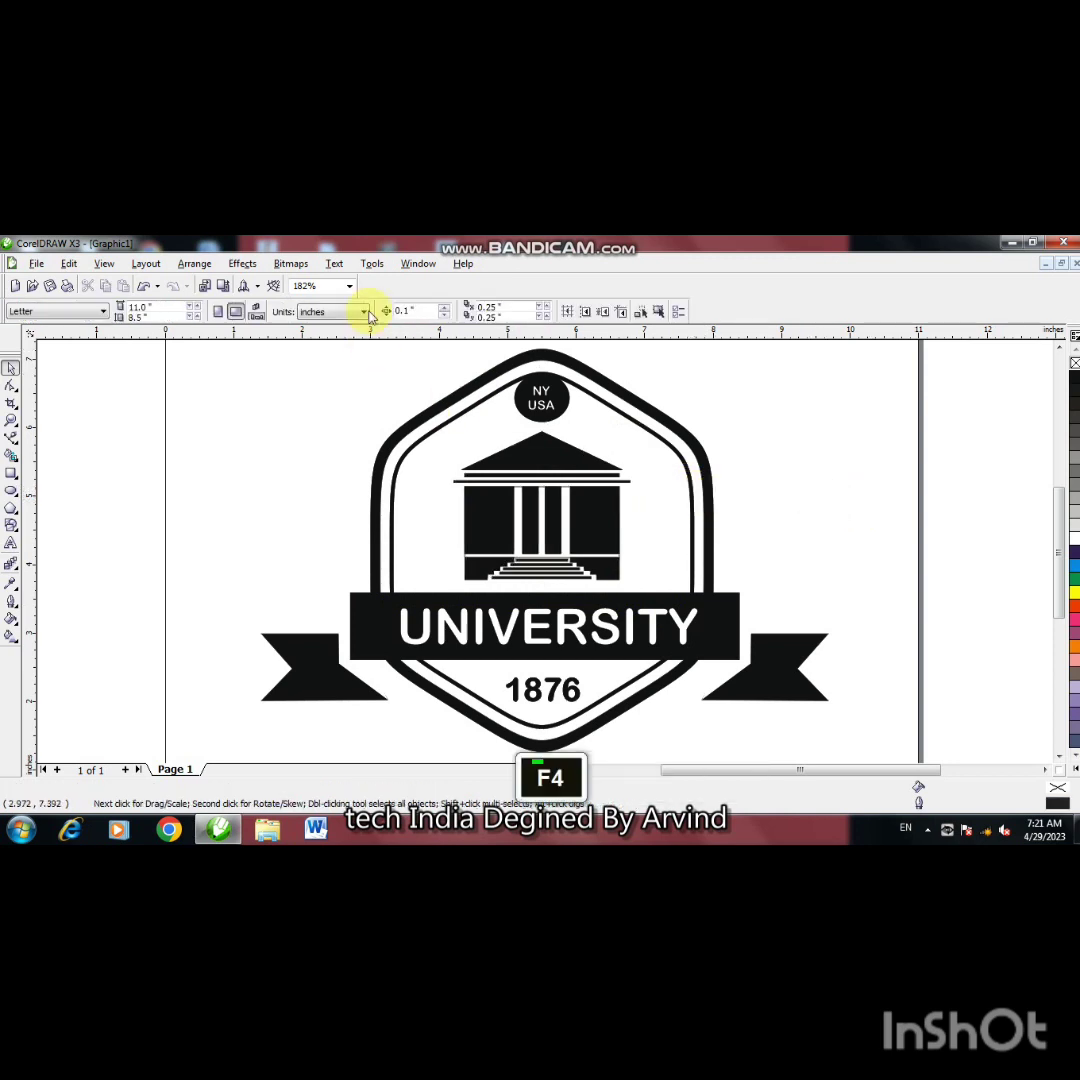
# Step: Group all objects of the badge into one group and show the finished logo in full-screen preview
pyautogui.click(349, 286)
pyautogui.click(328, 318)
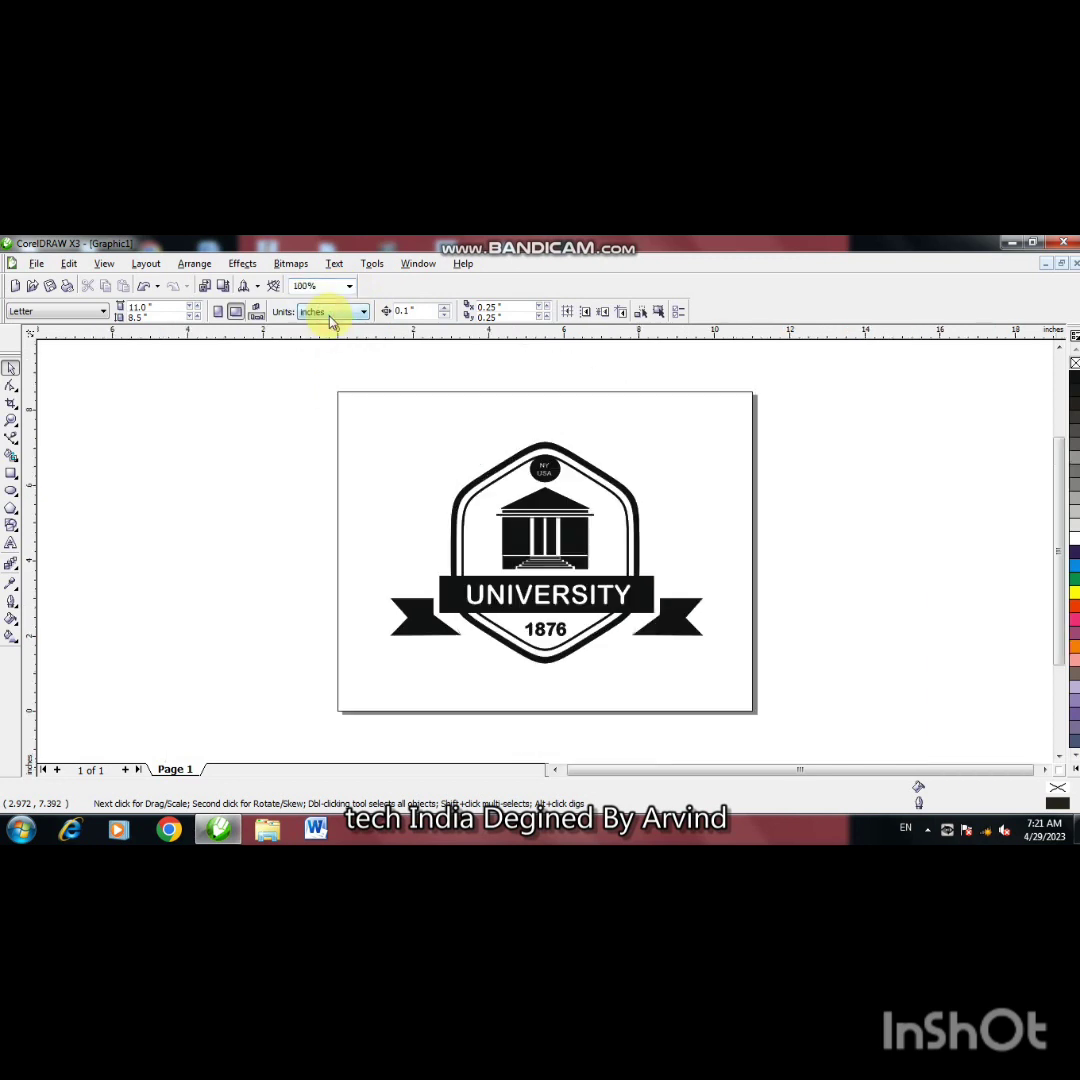
pyautogui.moveTo(294, 376); pyautogui.dragTo(783, 748)
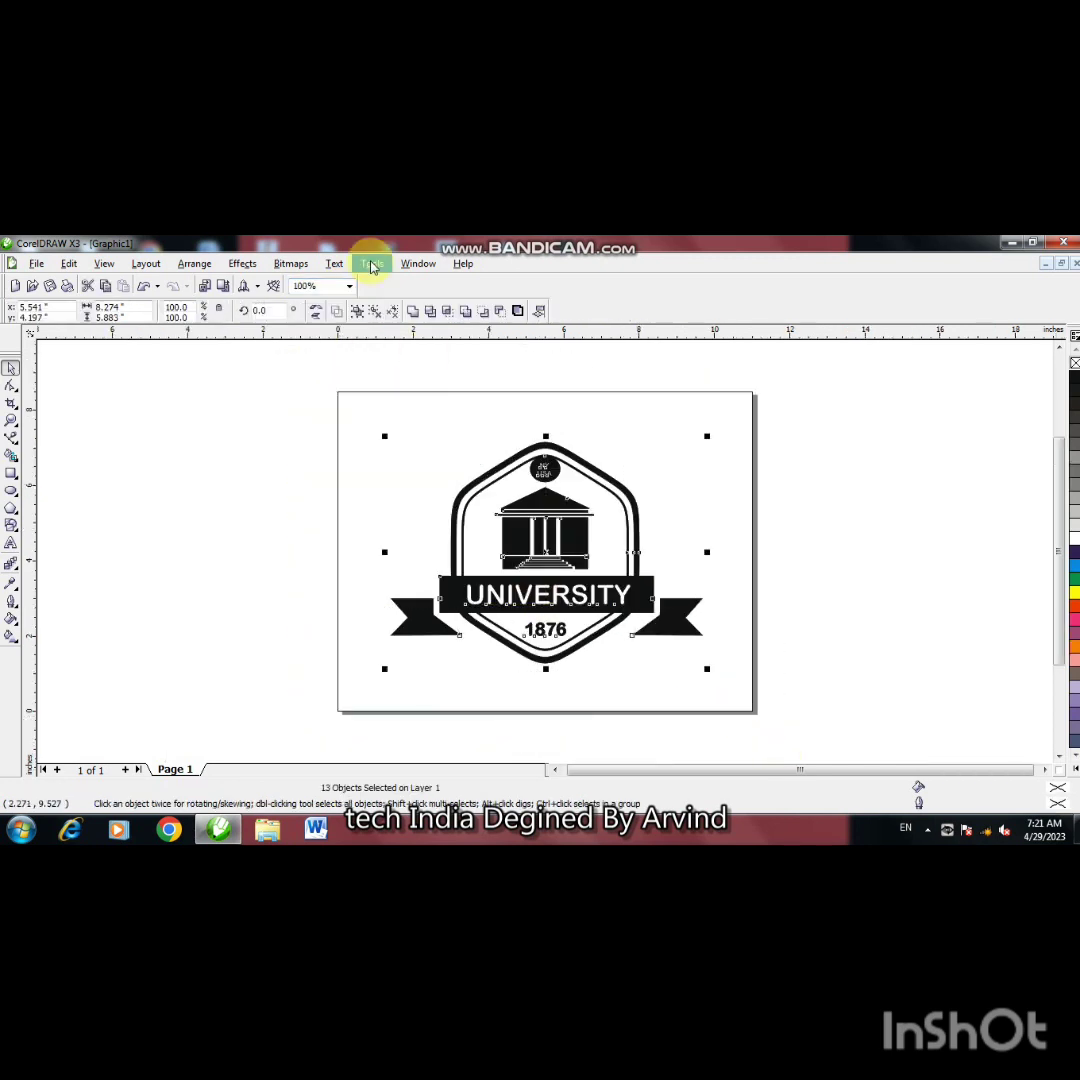
pyautogui.click(357, 310)
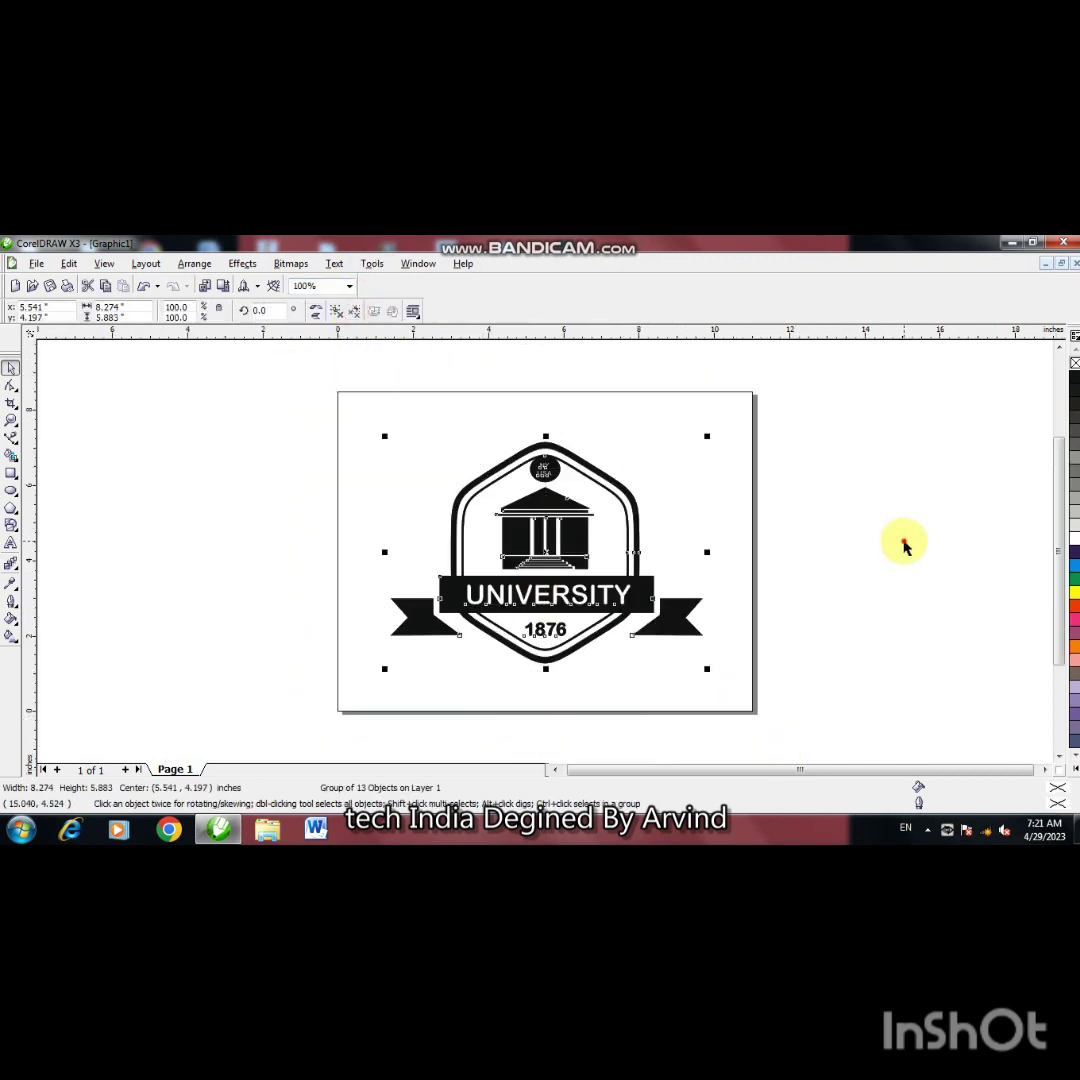
pyautogui.click(793, 562)
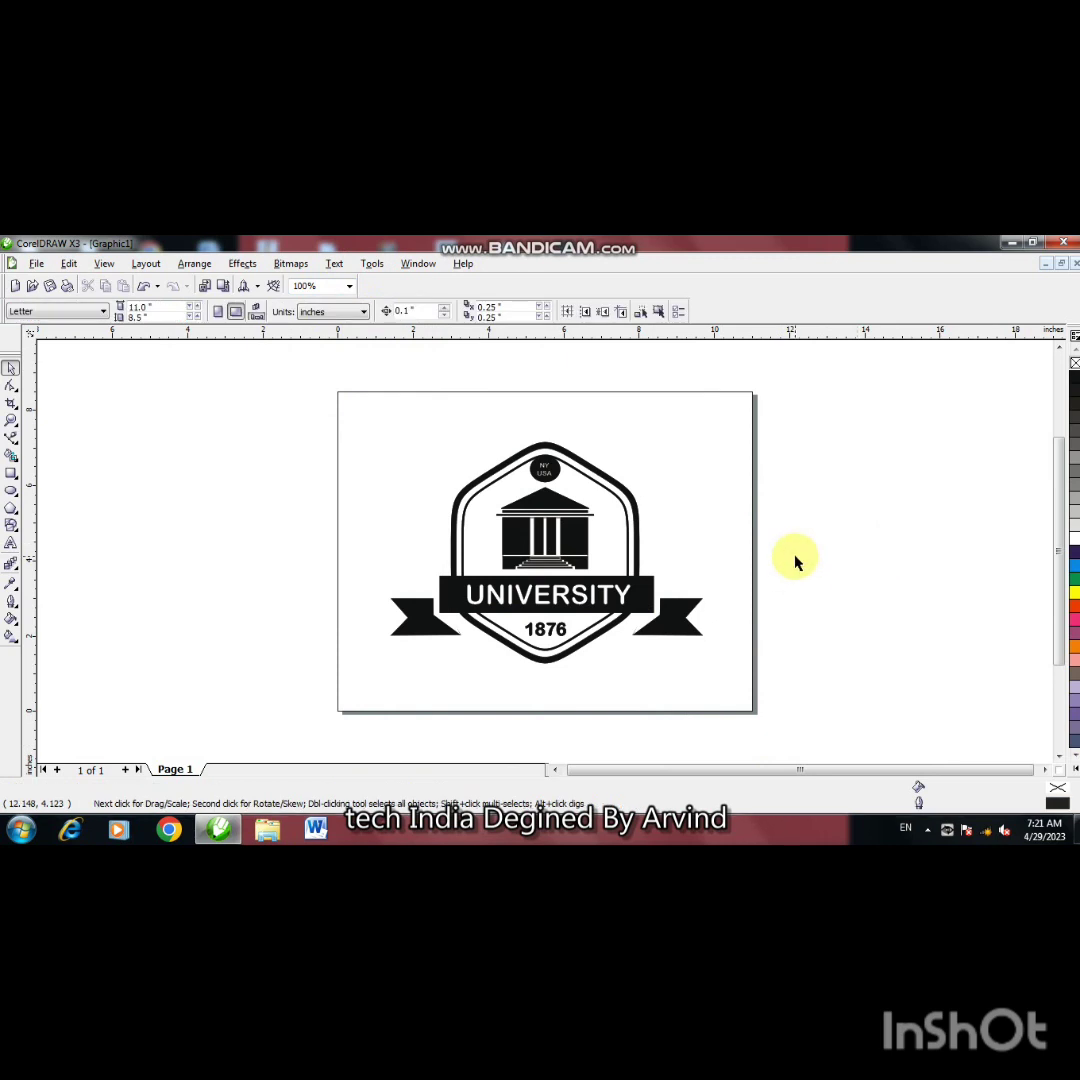
pyautogui.press('F9')
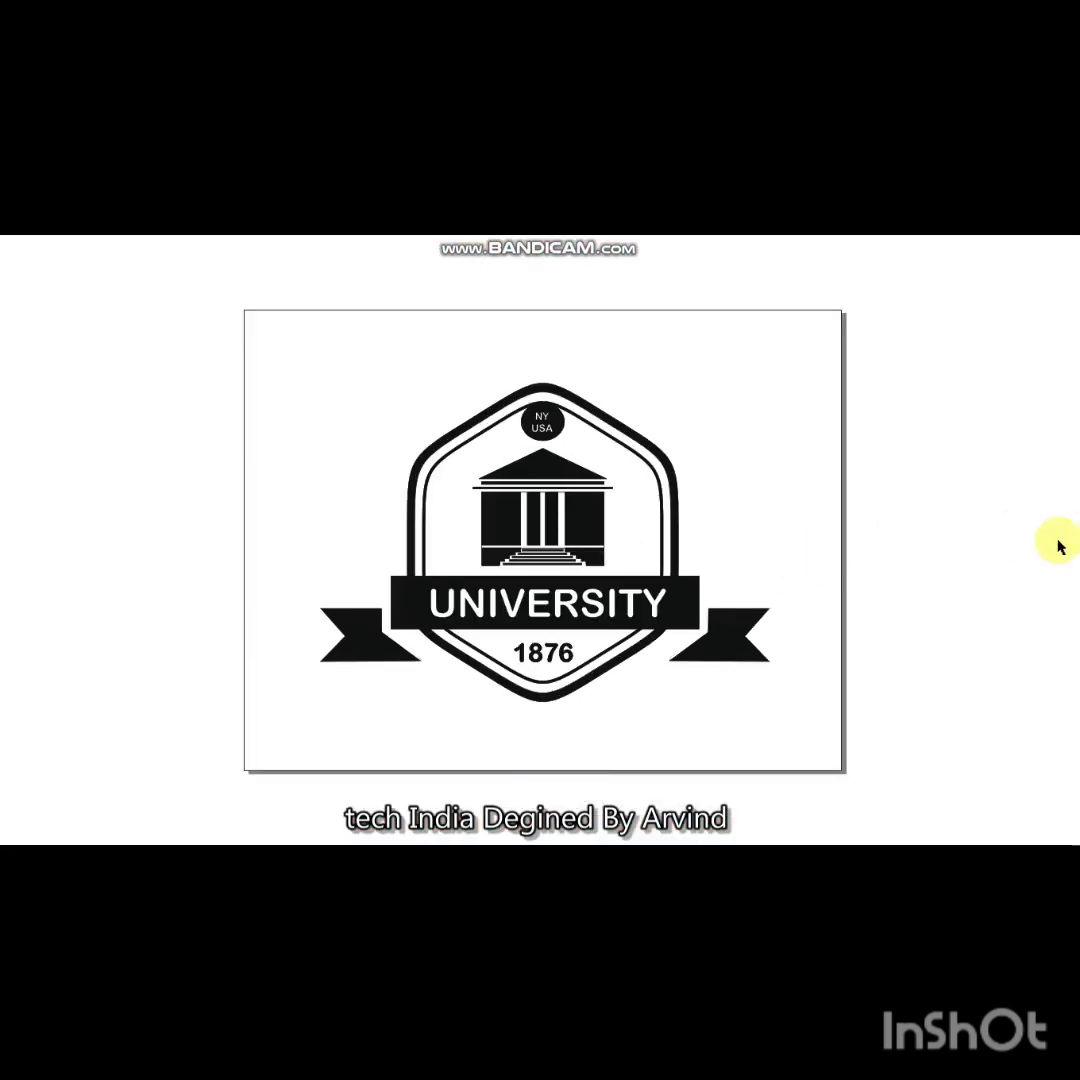